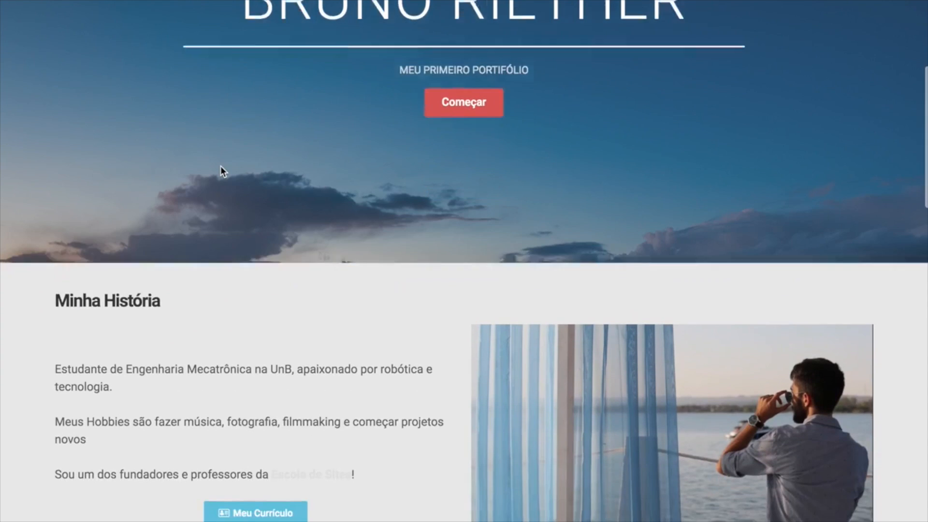
{"action": "scroll", "coordinate": [220, 167], "scroll_direction": "down", "scroll_amount": 2}
{"action": "scroll", "coordinate": [221, 166], "scroll_direction": "down", "scroll_amount": 8}
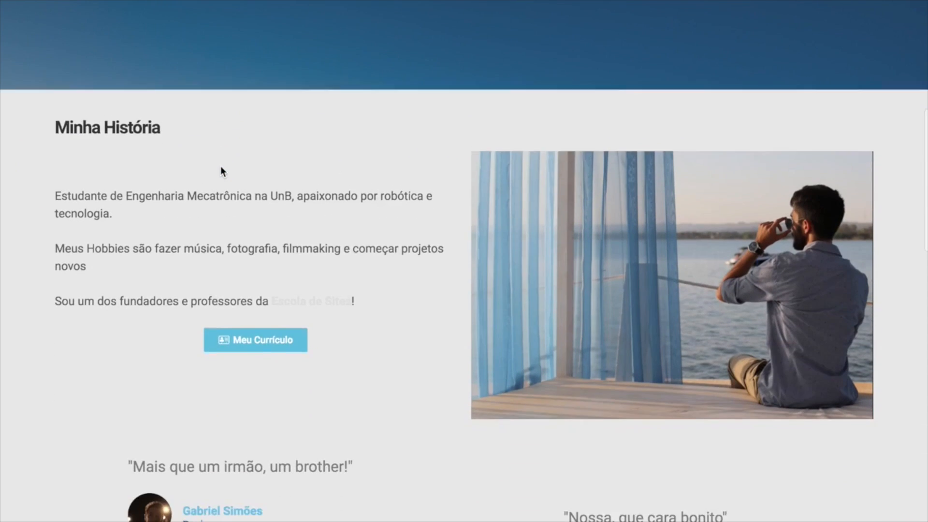
{"action": "scroll", "coordinate": [220, 167], "scroll_direction": "down", "scroll_amount": 9}
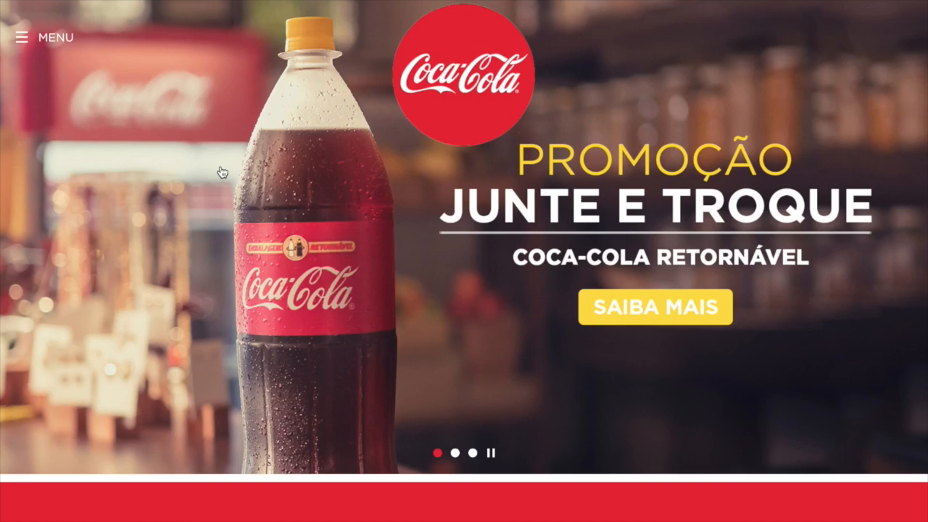
{"action": "scroll", "coordinate": [222, 172], "scroll_direction": "down", "scroll_amount": 9}
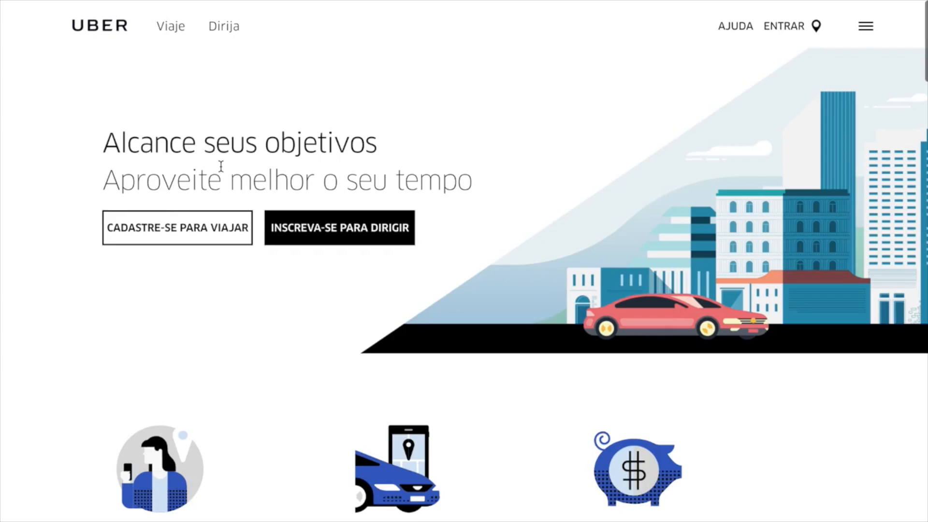
{"action": "scroll", "coordinate": [221, 167], "scroll_direction": "down", "scroll_amount": 4}
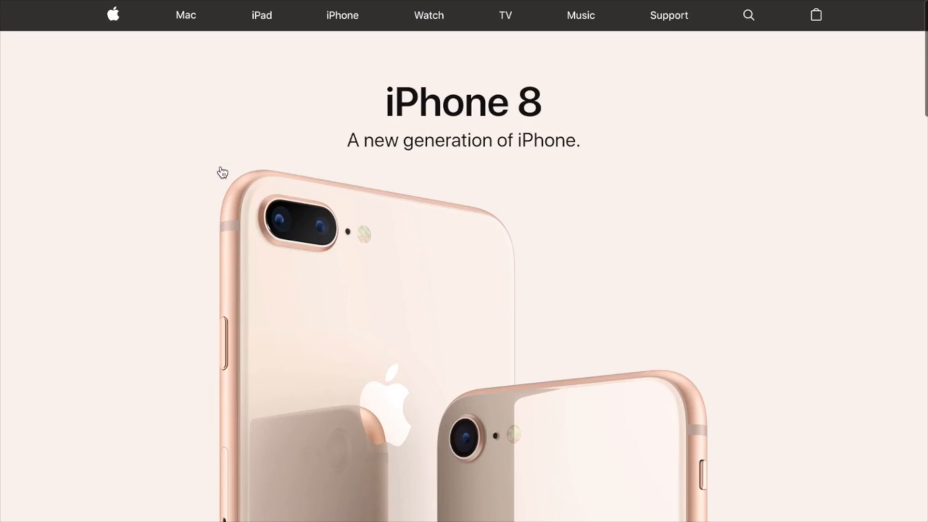
{"action": "scroll", "coordinate": [222, 173], "scroll_direction": "down", "scroll_amount": 3}
{"action": "scroll", "coordinate": [222, 173], "scroll_direction": "down", "scroll_amount": 8}
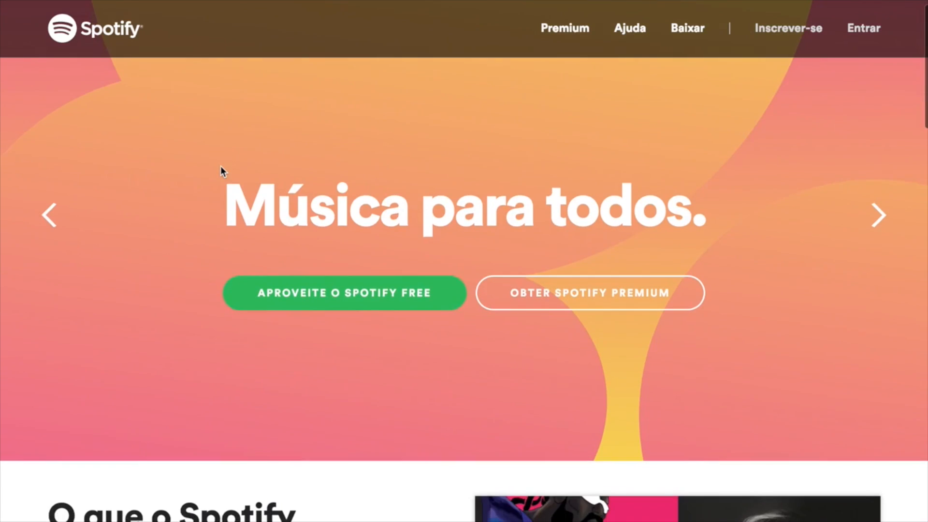
{"action": "scroll", "coordinate": [221, 169], "scroll_direction": "down", "scroll_amount": 4}
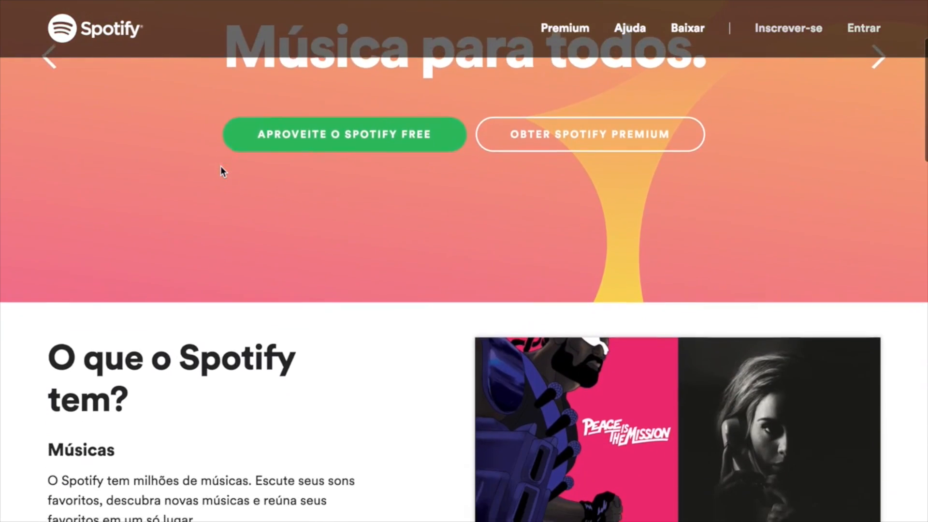
{"action": "scroll", "coordinate": [222, 170], "scroll_direction": "down", "scroll_amount": 11}
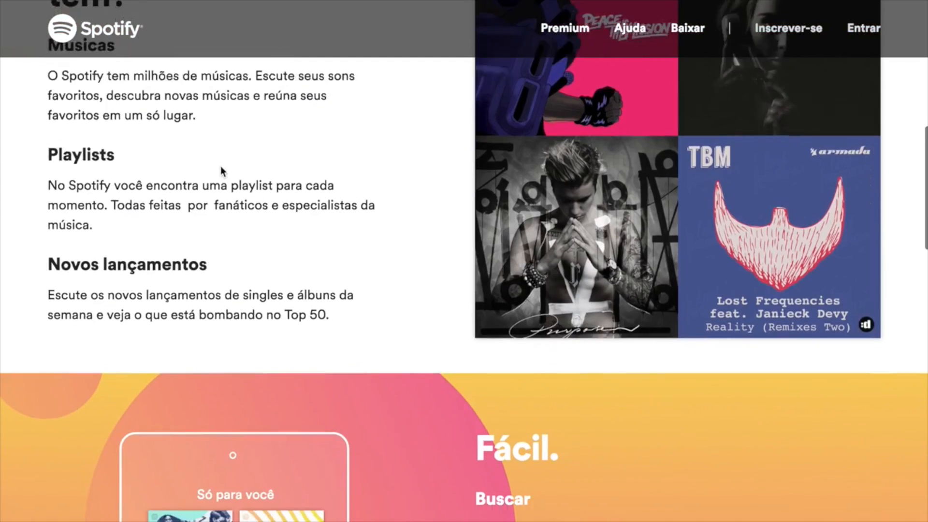
{"action": "scroll", "coordinate": [100, 353], "scroll_direction": "down", "scroll_amount": 15}
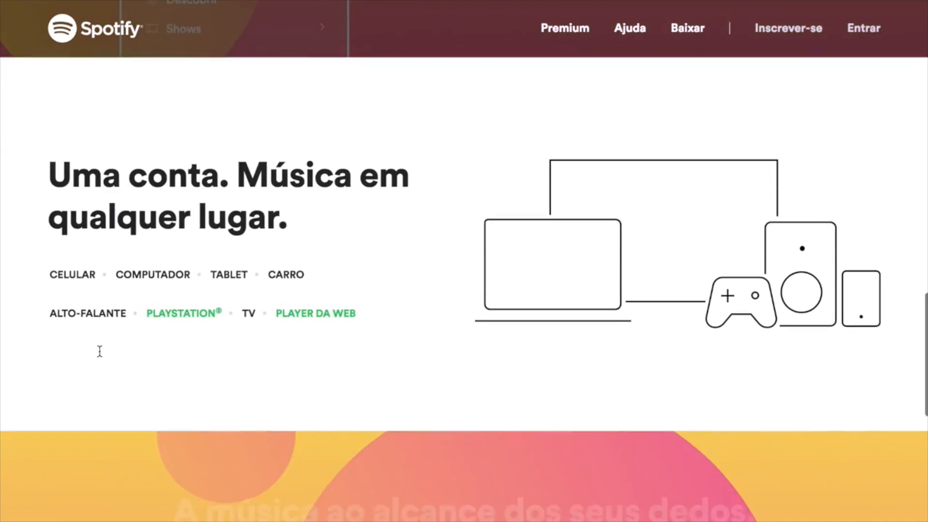
{"action": "scroll", "coordinate": [100, 351], "scroll_direction": "down", "scroll_amount": 2}
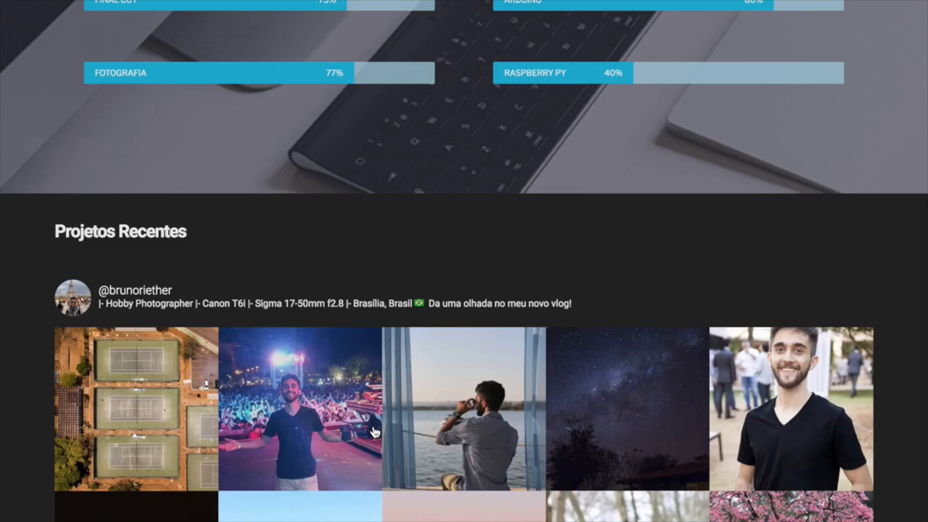
{"action": "scroll", "coordinate": [373, 426], "scroll_direction": "up", "scroll_amount": 4}
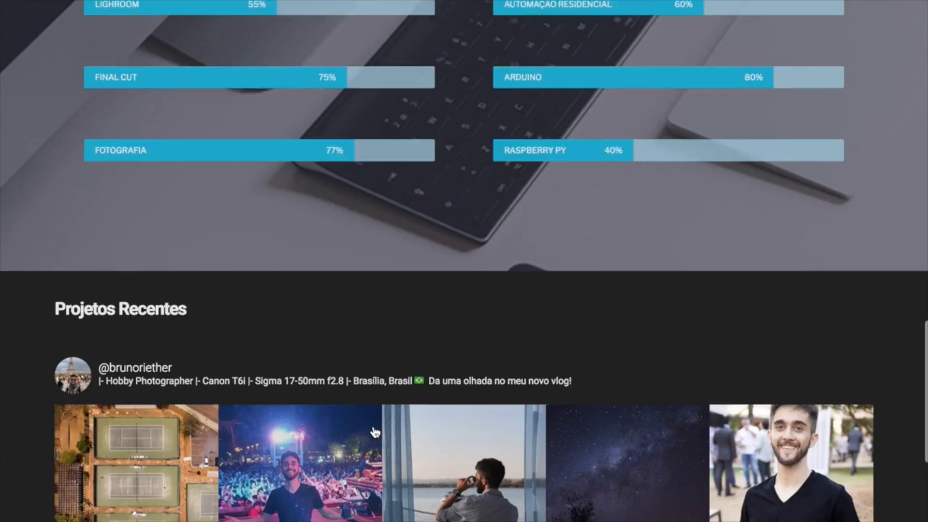
{"action": "scroll", "coordinate": [373, 427], "scroll_direction": "up", "scroll_amount": 20}
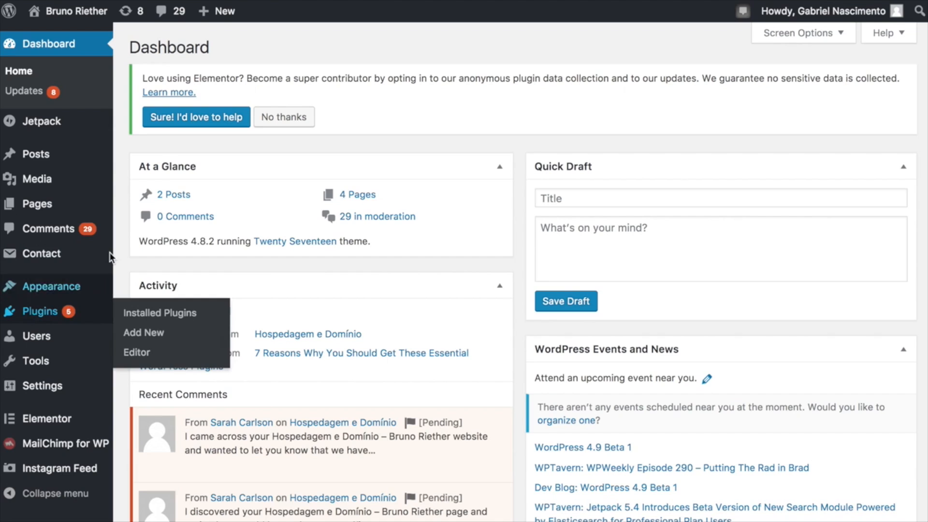
Open the portfolio site's Customizer through Appearance > Customize.
{"action": "mouse_move", "coordinate": [125, 240]}
{"action": "mouse_move", "coordinate": [95, 295]}
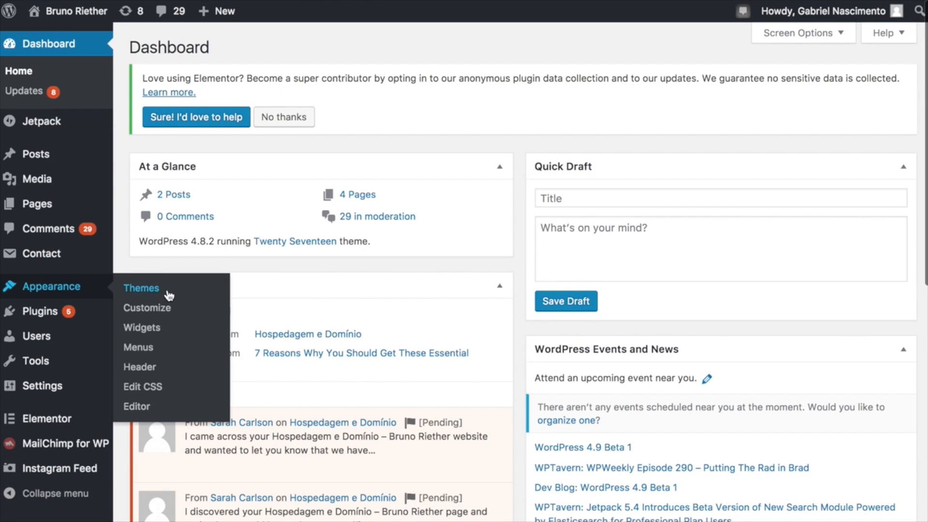
{"action": "left_click", "coordinate": [129, 310]}
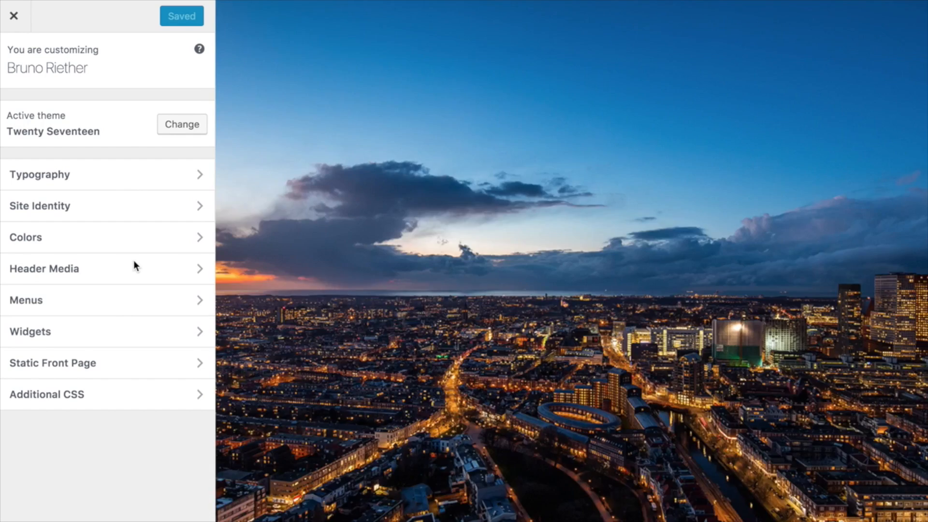
Browse the Typography section's default font options.
{"action": "scroll", "coordinate": [313, 291], "scroll_direction": "down", "scroll_amount": 10}
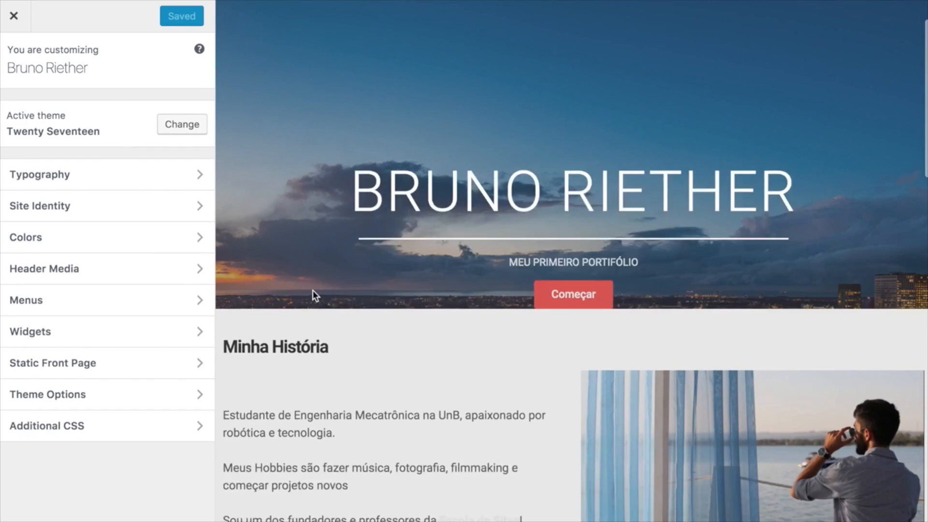
{"action": "scroll", "coordinate": [313, 293], "scroll_direction": "down", "scroll_amount": 5}
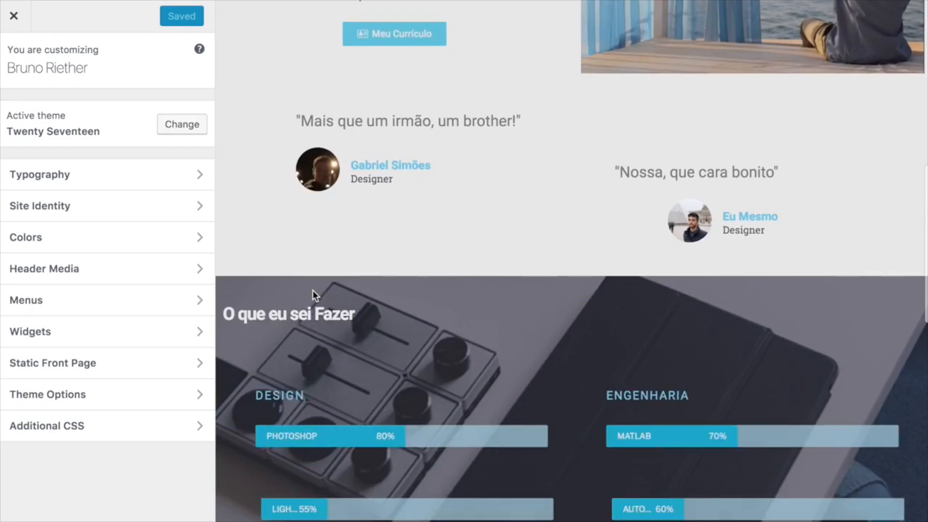
{"action": "left_click", "coordinate": [102, 175]}
{"action": "left_click", "coordinate": [185, 114]}
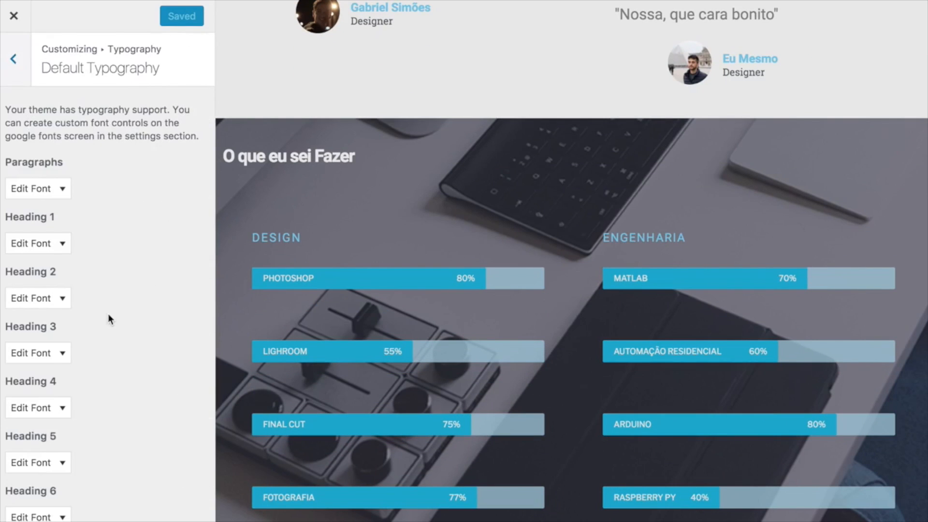
Return to the main Customizer list and look through the Header Media settings.
{"action": "left_click", "coordinate": [12, 60]}
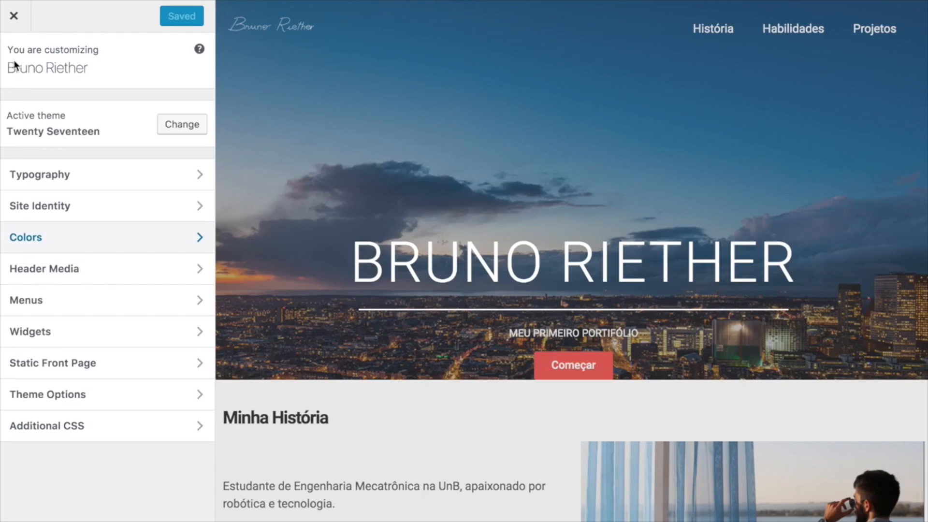
{"action": "left_click", "coordinate": [96, 269]}
{"action": "scroll", "coordinate": [95, 269], "scroll_direction": "down", "scroll_amount": 5}
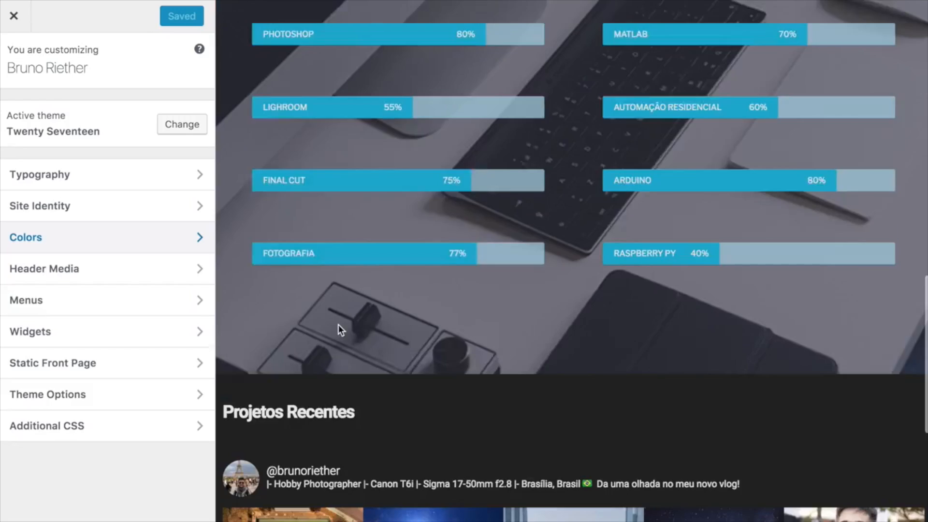
{"action": "scroll", "coordinate": [338, 328], "scroll_direction": "down", "scroll_amount": 9}
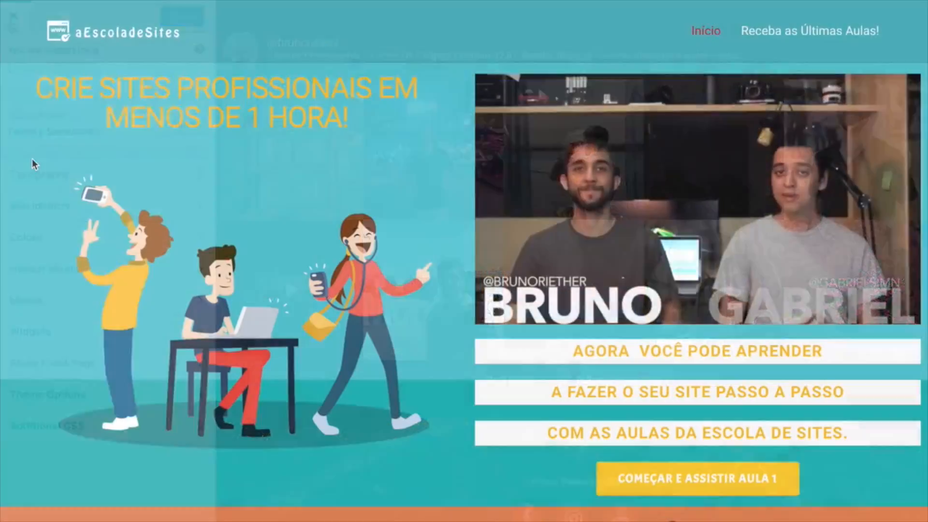
Scroll down through the aEscoladeSites homepage.
{"action": "scroll", "coordinate": [33, 164], "scroll_direction": "down", "scroll_amount": 3}
{"action": "scroll", "coordinate": [32, 160], "scroll_direction": "down", "scroll_amount": 8}
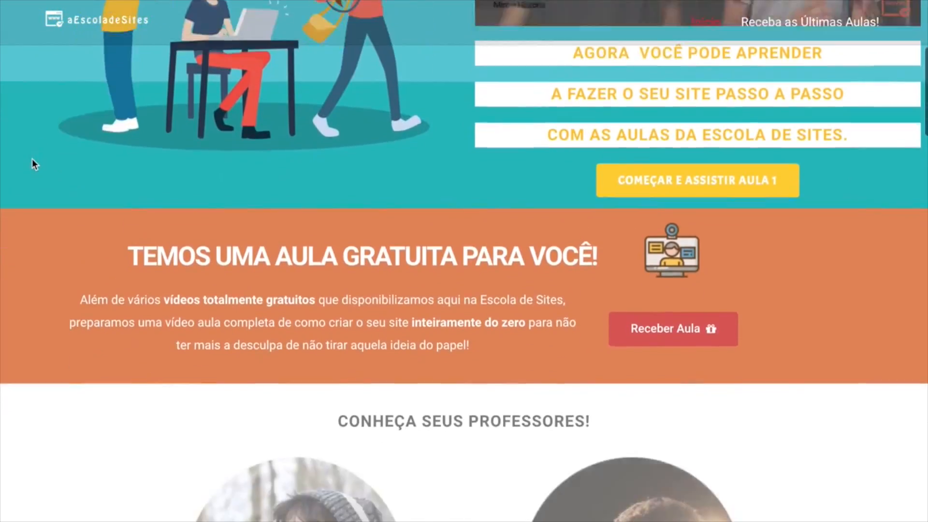
{"action": "scroll", "coordinate": [32, 160], "scroll_direction": "down", "scroll_amount": 9}
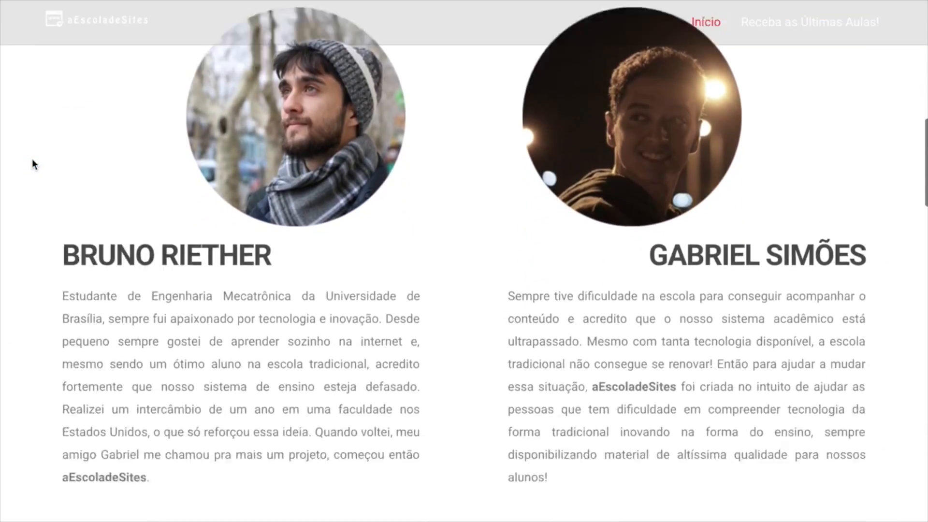
{"action": "scroll", "coordinate": [32, 161], "scroll_direction": "down", "scroll_amount": 6}
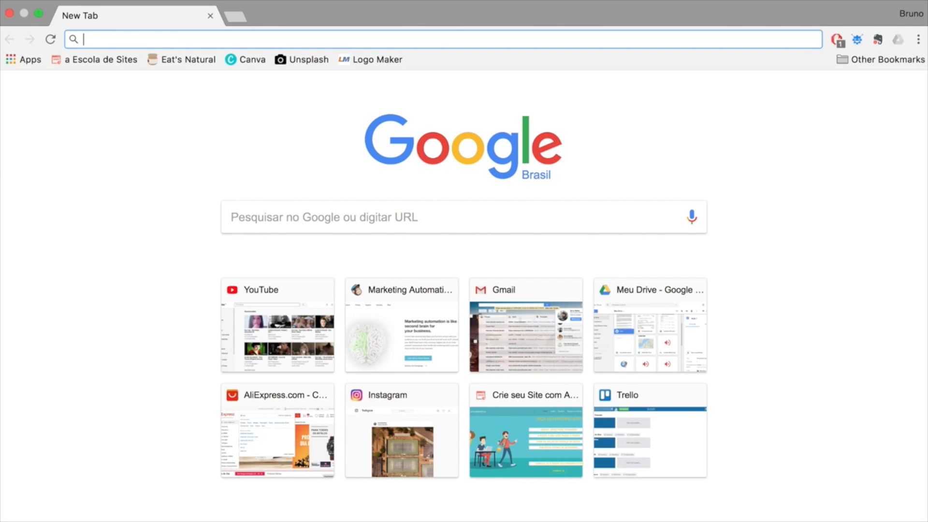
{"action": "type", "text": "www.facebook.com"}
{"action": "key", "text": "Return"}
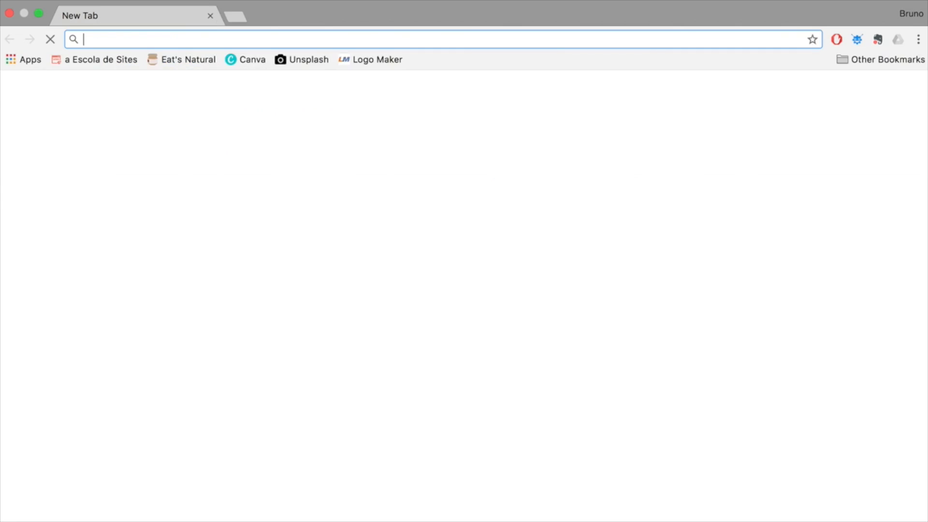
{"action": "key", "text": "super+t"}
{"action": "type", "text": "aesc"}
{"action": "key", "text": "Return"}
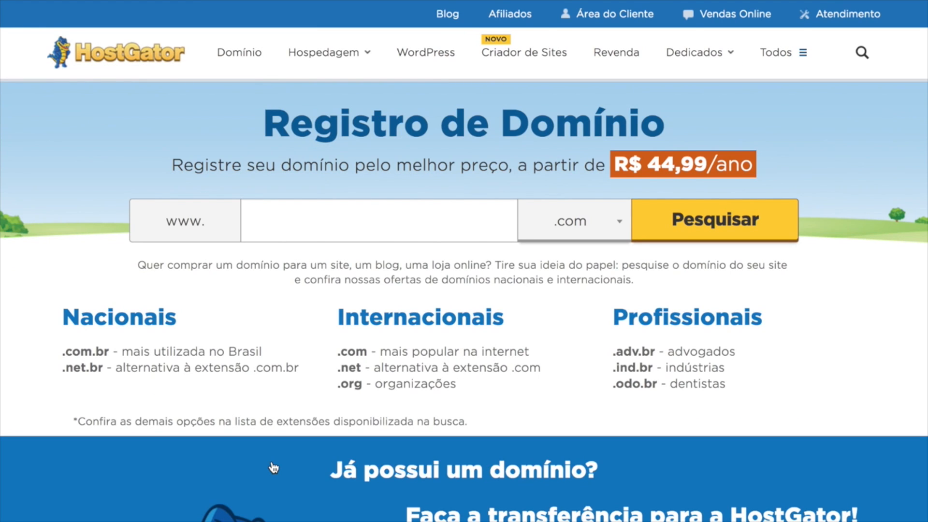
Browse the domain extension list on HostGator's Registro de Domínio page.
{"action": "left_click", "coordinate": [592, 212]}
{"action": "scroll", "coordinate": [577, 313], "scroll_direction": "down", "scroll_amount": 2}
{"action": "scroll", "coordinate": [577, 314], "scroll_direction": "up", "scroll_amount": 2}
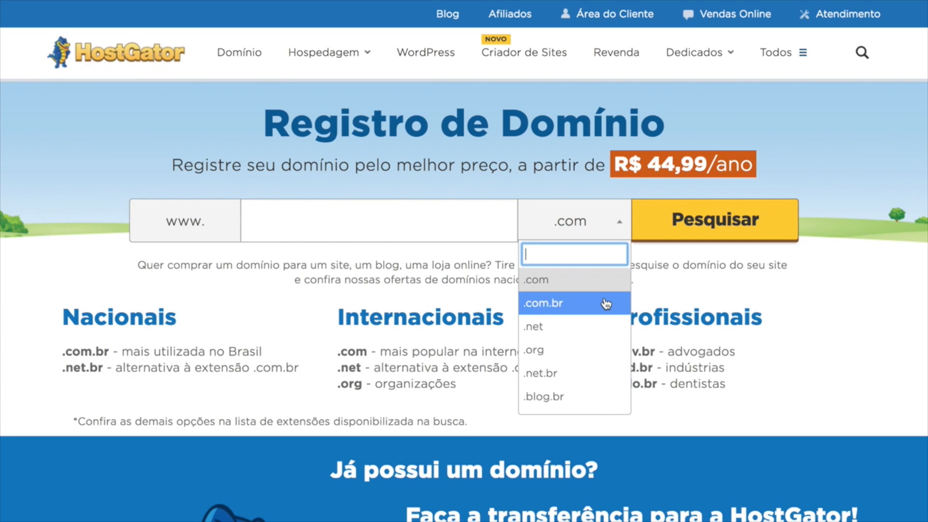
{"action": "scroll", "coordinate": [606, 303], "scroll_direction": "down", "scroll_amount": 1}
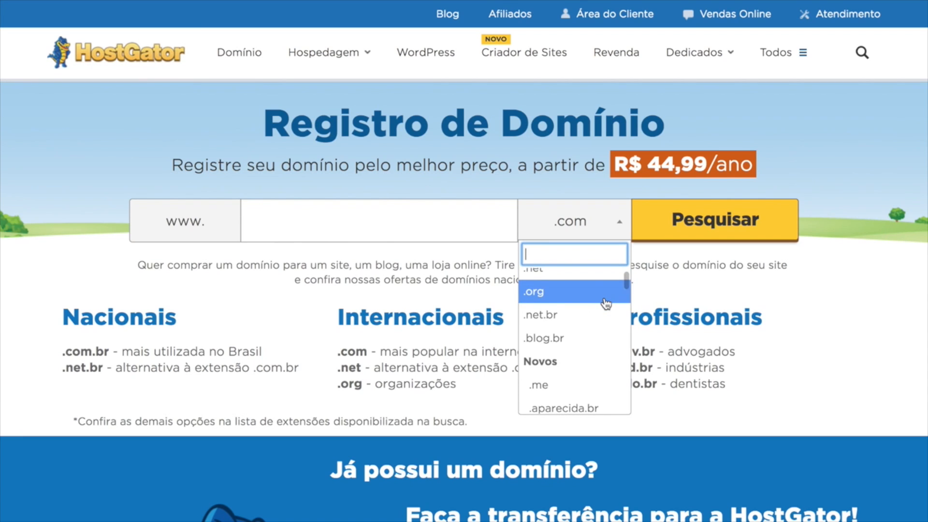
{"action": "scroll", "coordinate": [606, 304], "scroll_direction": "down", "scroll_amount": 3}
{"action": "scroll", "coordinate": [606, 303], "scroll_direction": "down", "scroll_amount": 4}
{"action": "scroll", "coordinate": [606, 304], "scroll_direction": "down", "scroll_amount": 5}
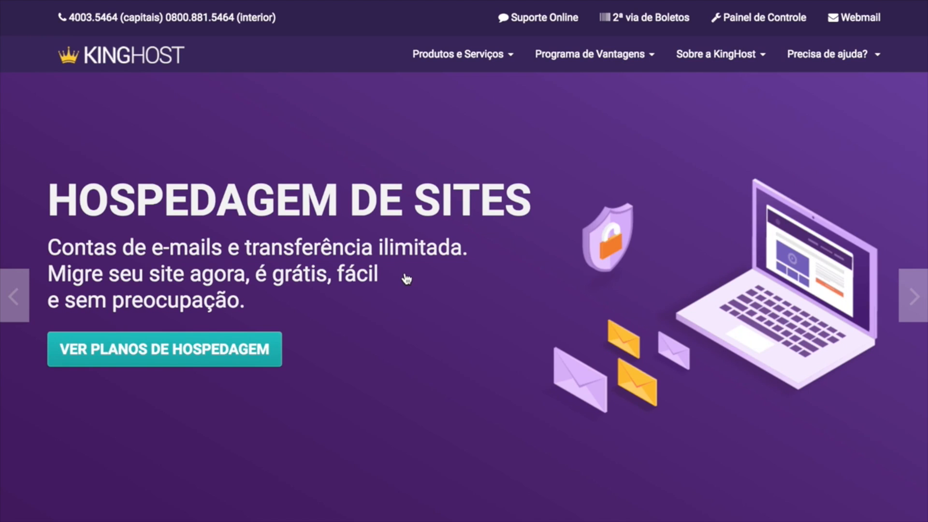
Review the KingHost and GoDaddy offers, then return to HostGator's domain search box.
{"action": "scroll", "coordinate": [406, 279], "scroll_direction": "down", "scroll_amount": 10}
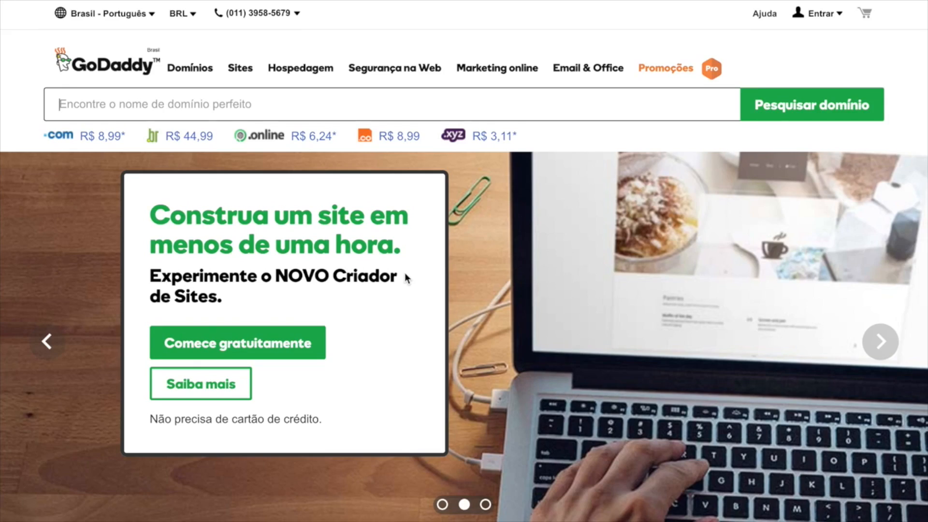
{"action": "scroll", "coordinate": [404, 273], "scroll_direction": "down", "scroll_amount": 8}
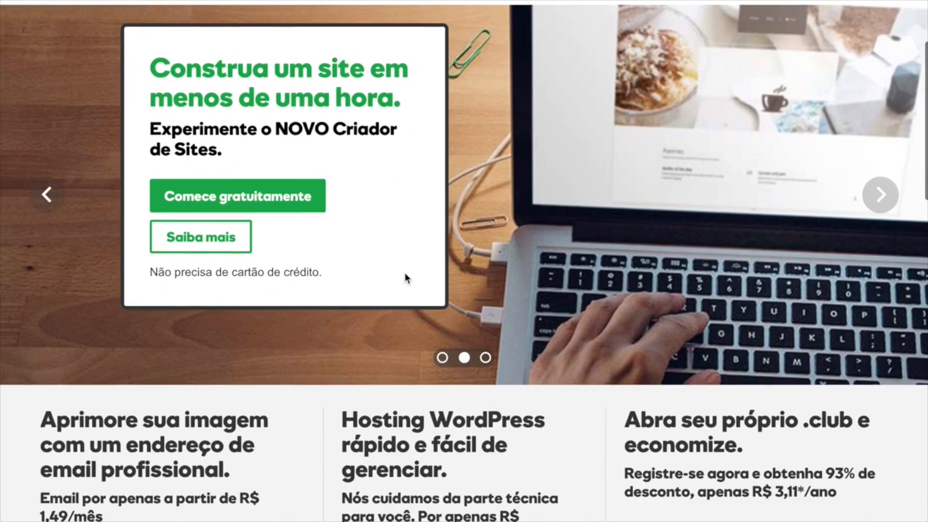
{"action": "scroll", "coordinate": [405, 273], "scroll_direction": "down", "scroll_amount": 6}
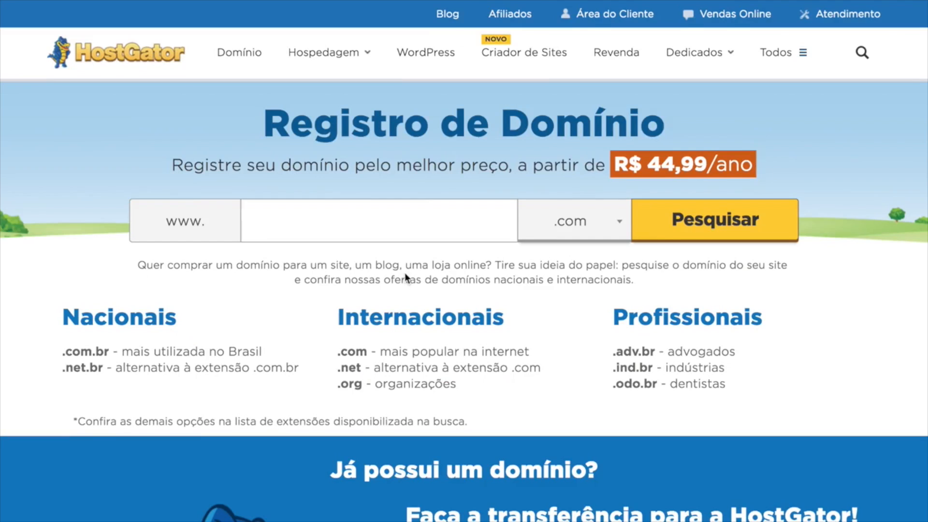
{"action": "scroll", "coordinate": [404, 273], "scroll_direction": "down", "scroll_amount": 5}
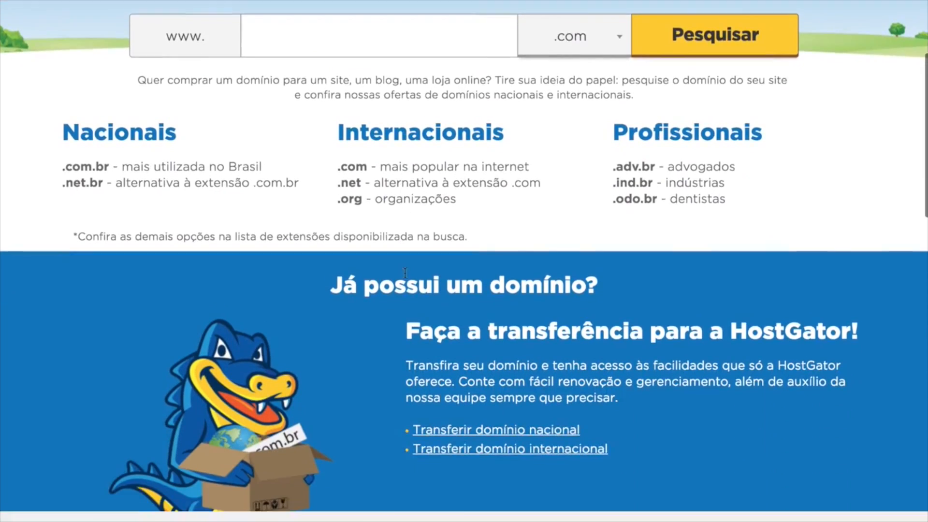
{"action": "scroll", "coordinate": [405, 274], "scroll_direction": "down", "scroll_amount": 5}
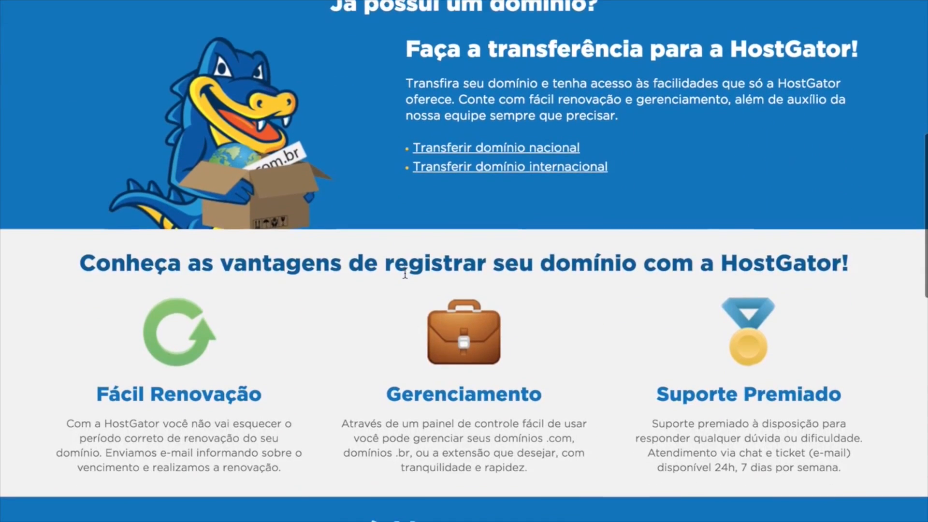
{"action": "scroll", "coordinate": [404, 273], "scroll_direction": "down", "scroll_amount": 4}
{"action": "scroll", "coordinate": [404, 272], "scroll_direction": "up", "scroll_amount": 15}
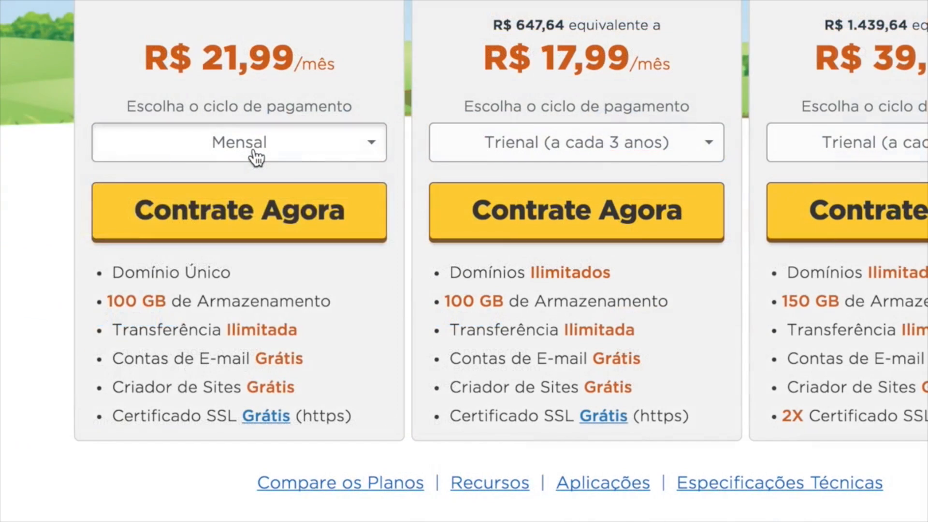
{"action": "left_click", "coordinate": [254, 151]}
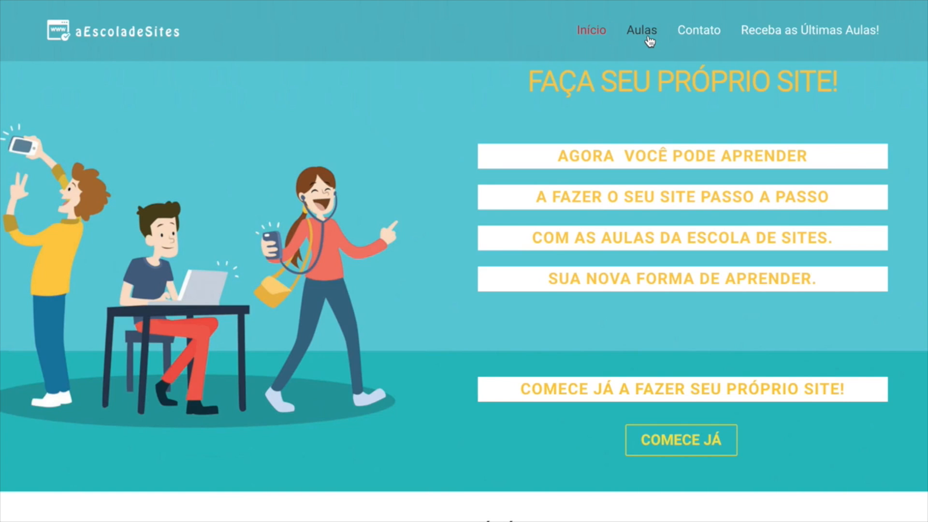
Go to the blog's Aulas page and find the Domínio e Hospedagem module text.
{"action": "left_click", "coordinate": [642, 30]}
{"action": "scroll", "coordinate": [226, 325], "scroll_direction": "down", "scroll_amount": 15}
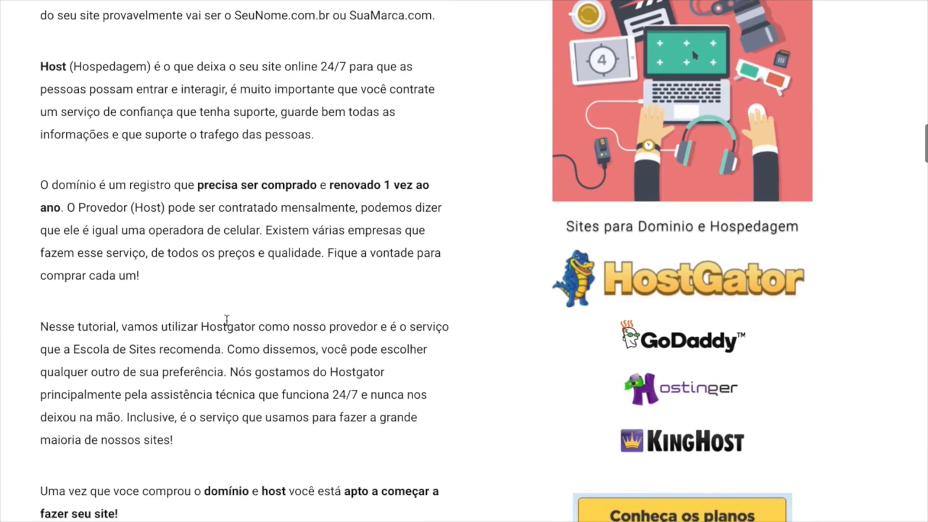
{"action": "scroll", "coordinate": [227, 319], "scroll_direction": "up", "scroll_amount": 1}
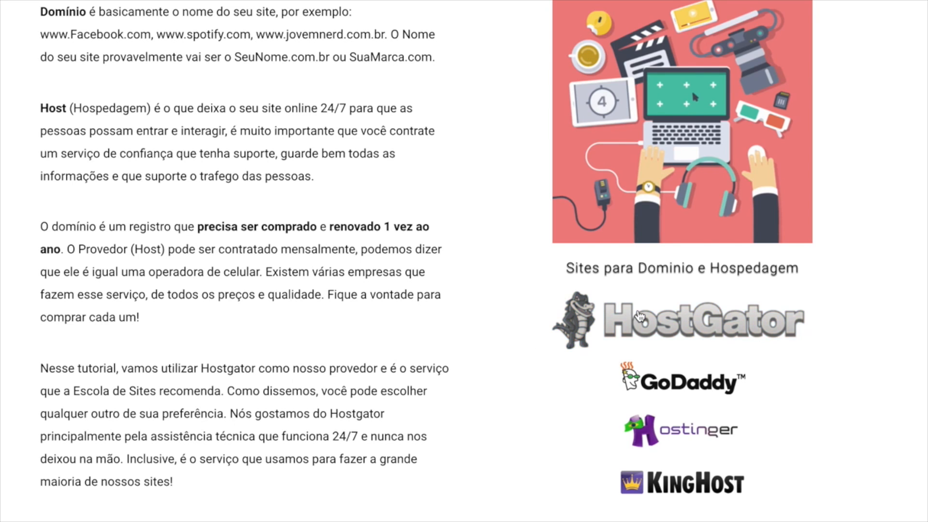
Follow the article's HostGator logo, then view the plans with 'Conheça os planos'.
{"action": "left_click", "coordinate": [640, 316]}
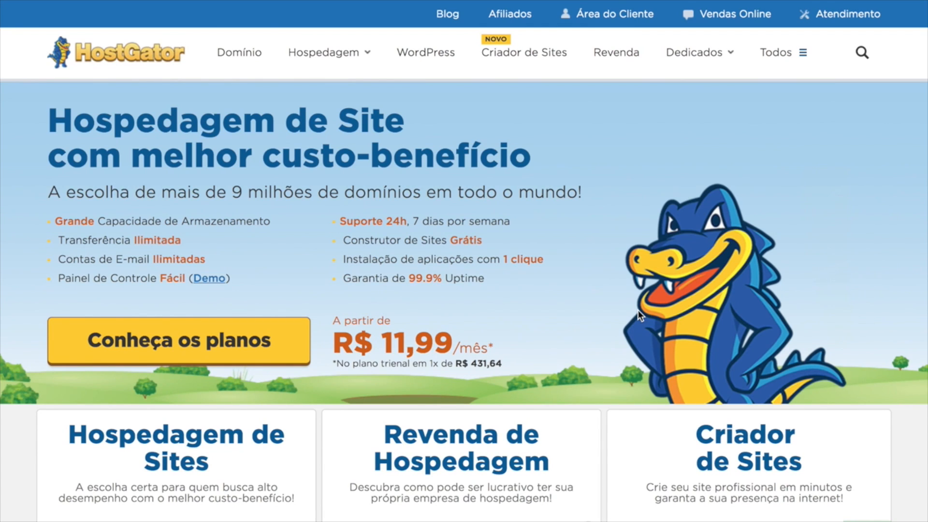
{"action": "left_click", "coordinate": [212, 345]}
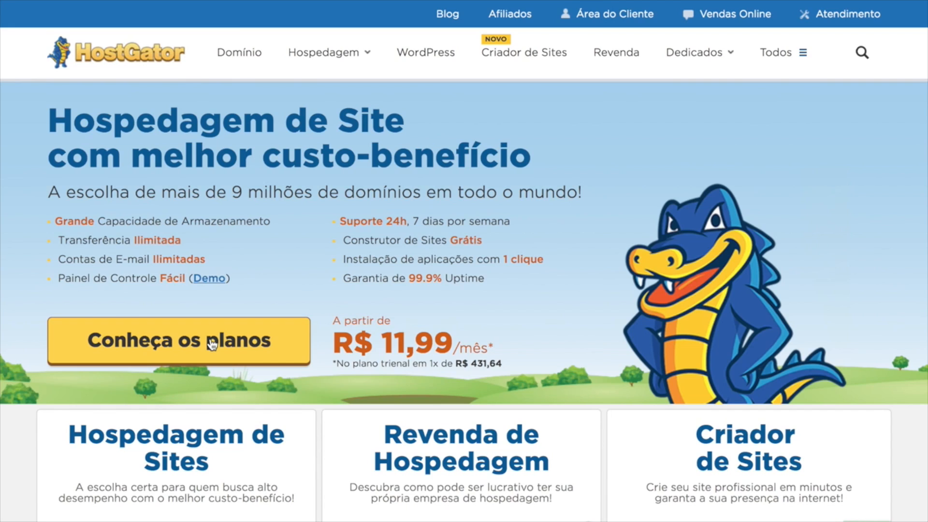
{"action": "scroll", "coordinate": [112, 239], "scroll_direction": "down", "scroll_amount": 2}
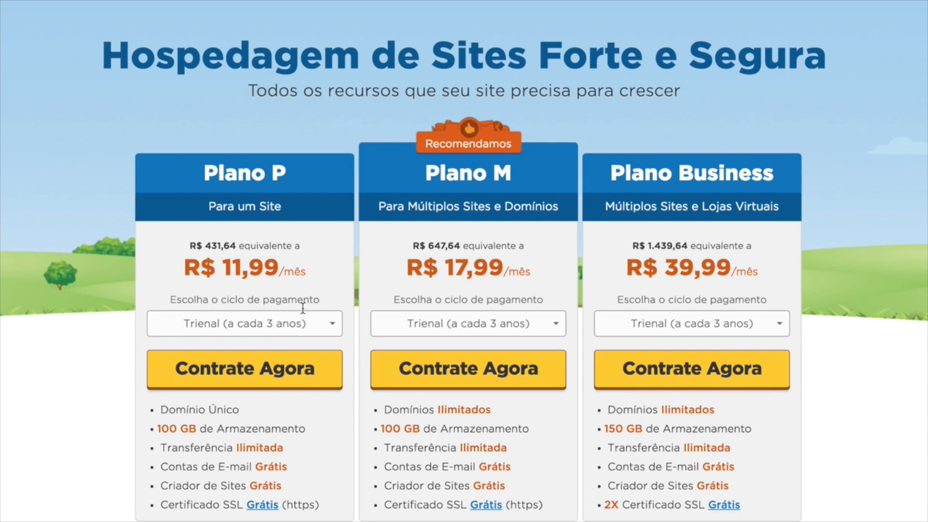
Set Plano P to Mensal billing (R$ 21,99/mês) after trying Trimestral, and start the order.
{"action": "left_click", "coordinate": [303, 324]}
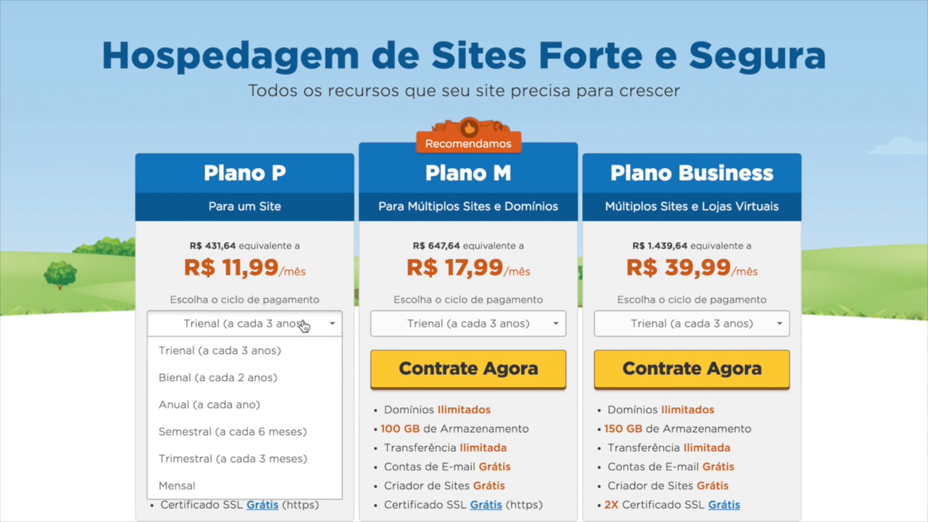
{"action": "left_click", "coordinate": [176, 485]}
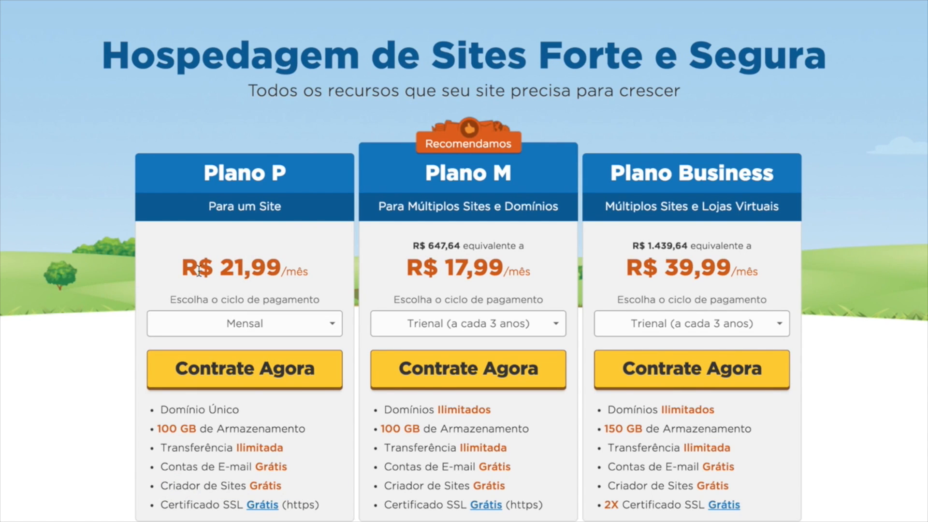
{"action": "left_click", "coordinate": [254, 330]}
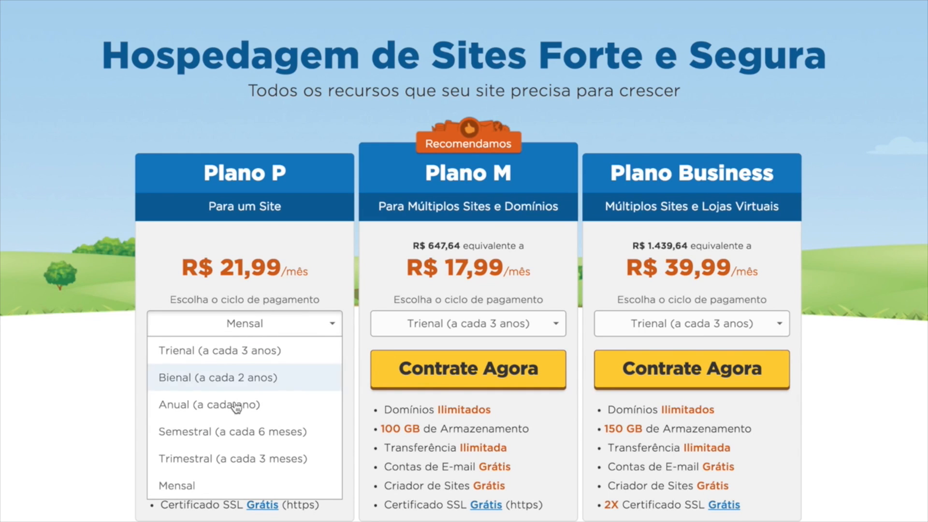
{"action": "left_click", "coordinate": [222, 460]}
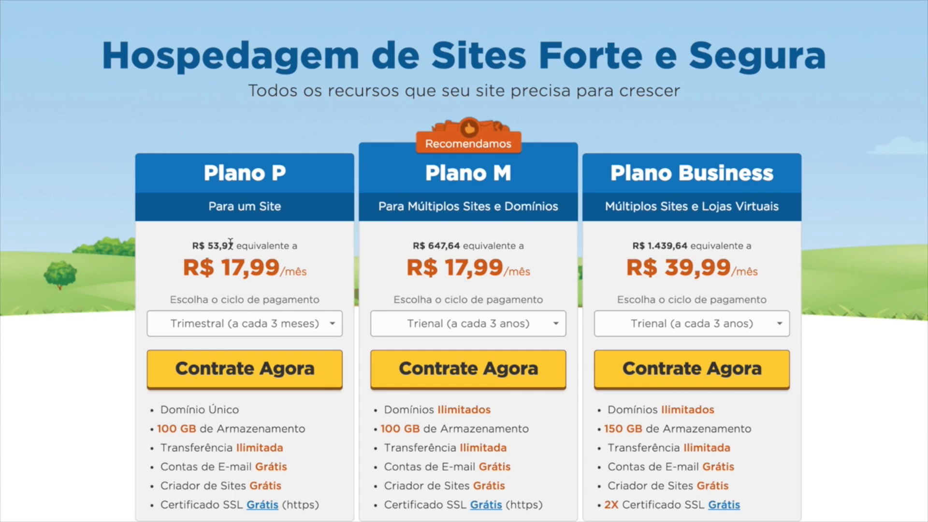
{"action": "left_click", "coordinate": [236, 325]}
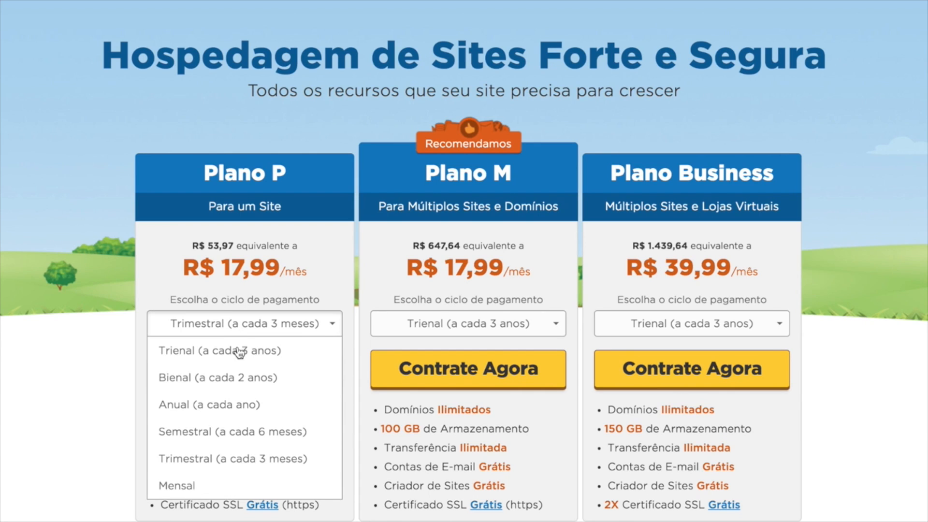
{"action": "left_click", "coordinate": [198, 486]}
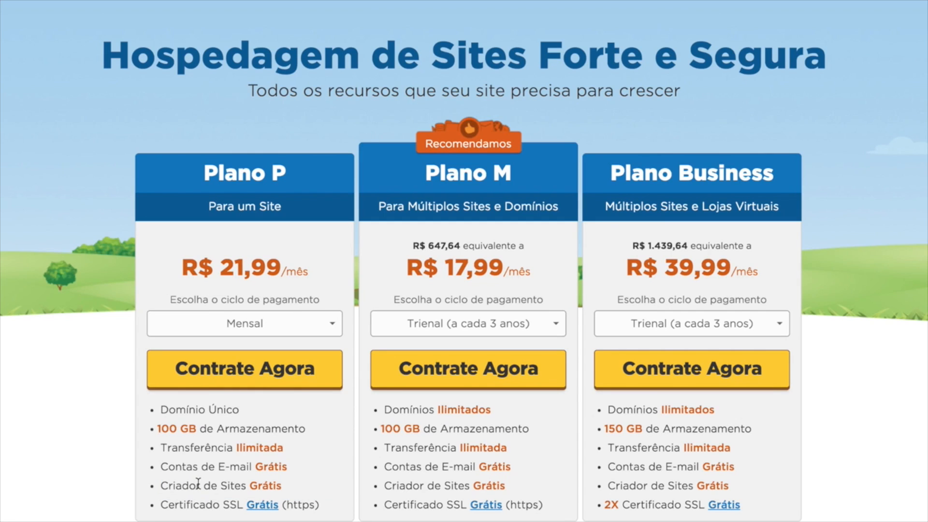
{"action": "left_click", "coordinate": [255, 381]}
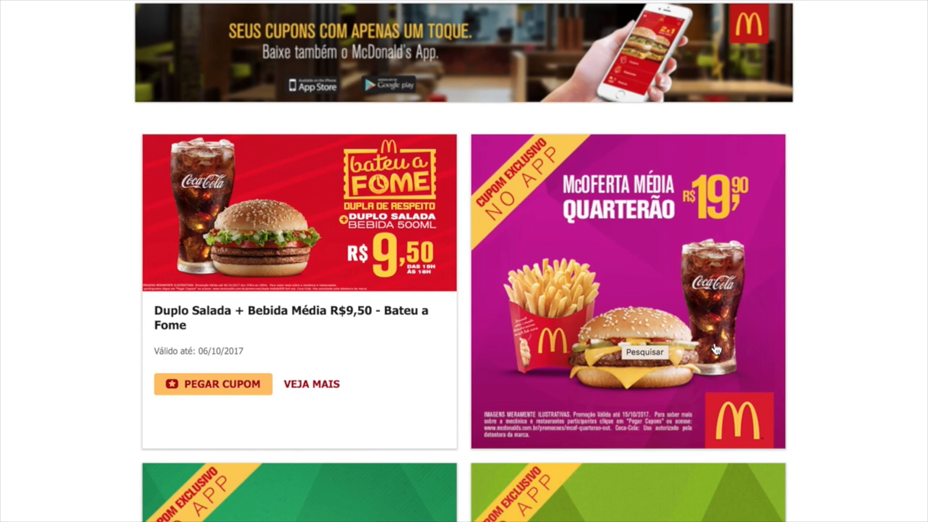
{"action": "left_click", "coordinate": [367, 31]}
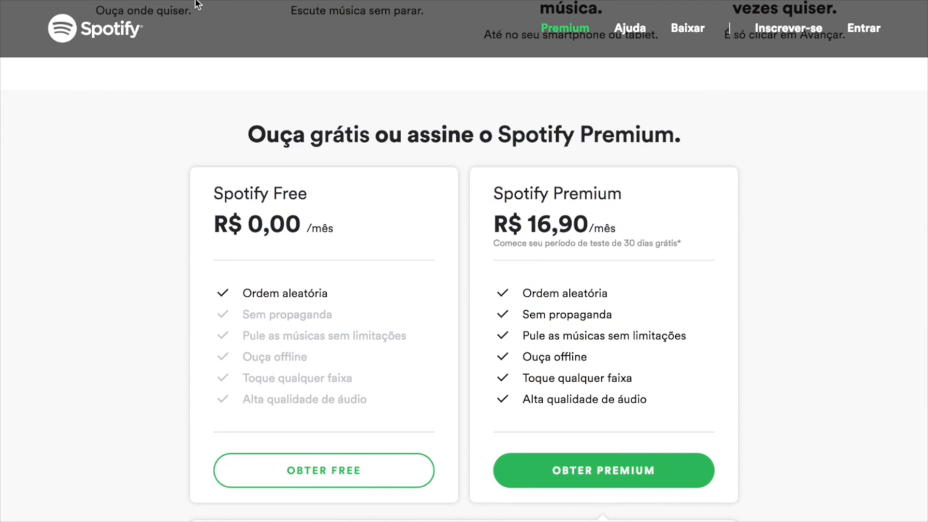
{"action": "left_click", "coordinate": [193, 32]}
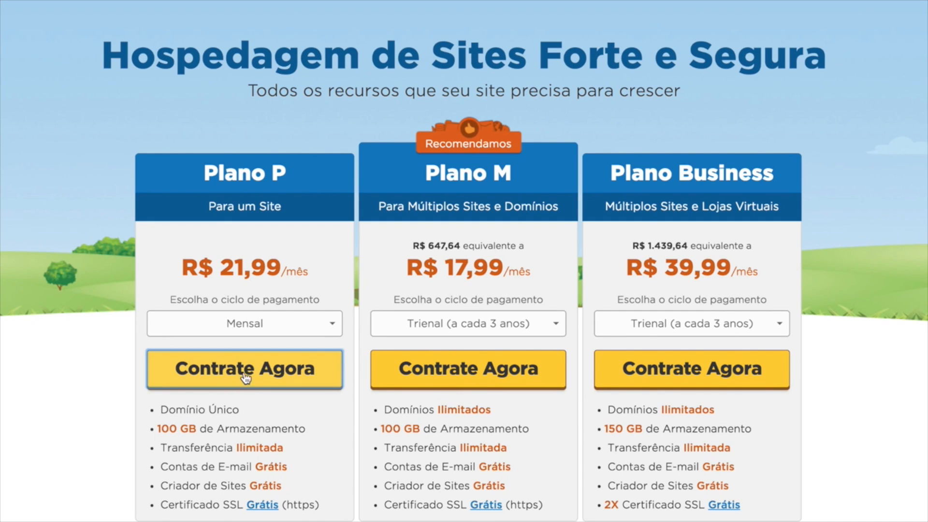
In the cart, enter the new domain name with the .COM.BR extension and check its availability.
{"action": "left_click", "coordinate": [232, 371]}
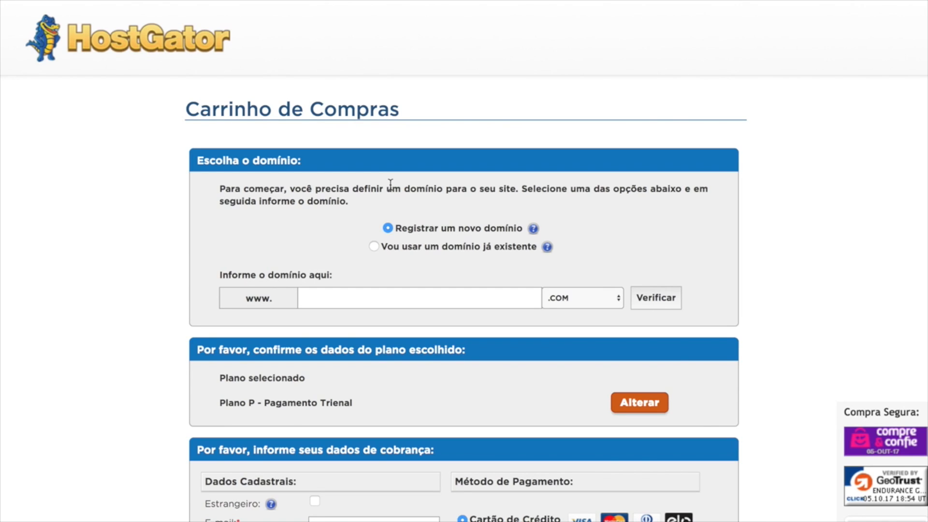
{"action": "left_click", "coordinate": [375, 247]}
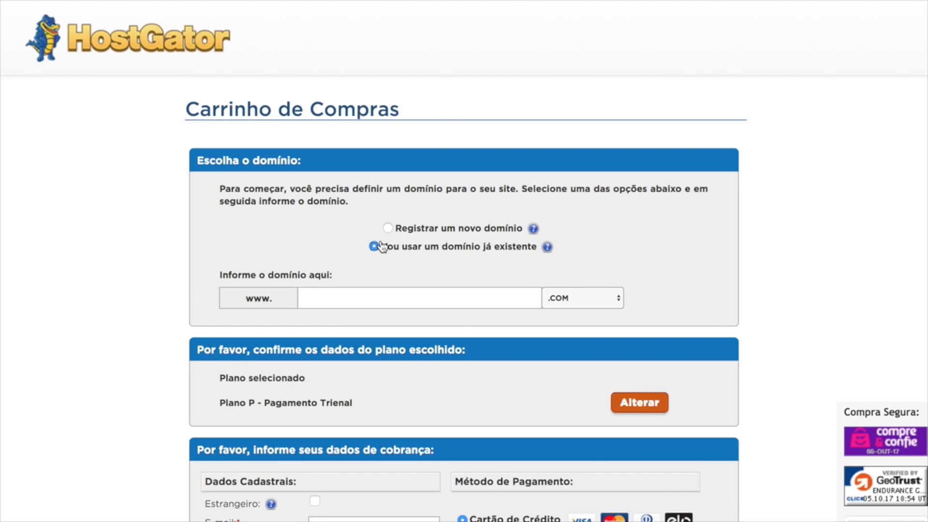
{"action": "left_click", "coordinate": [387, 229]}
{"action": "left_click", "coordinate": [383, 295]}
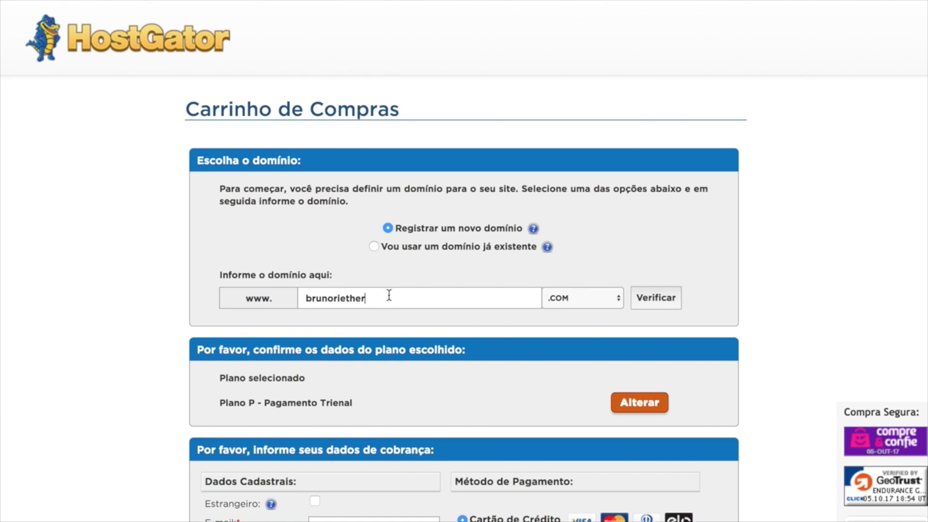
{"action": "left_click", "coordinate": [618, 300]}
{"action": "left_click", "coordinate": [597, 310]}
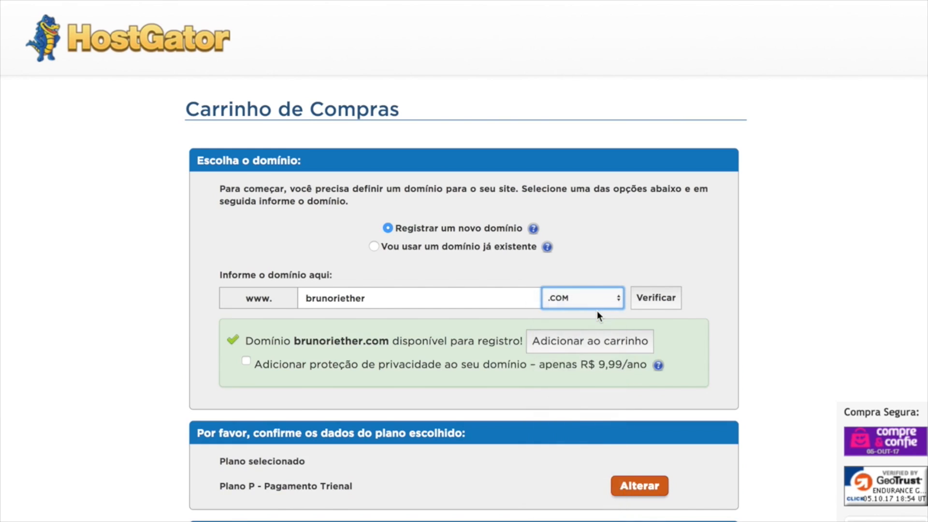
{"action": "left_click", "coordinate": [661, 301]}
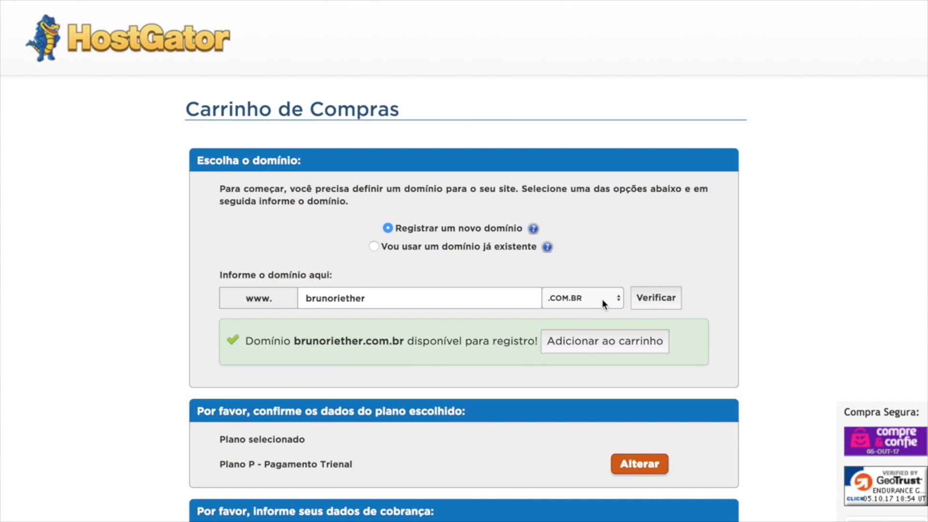
Check the domain's availability with the .TECH extension instead.
{"action": "left_click", "coordinate": [616, 300]}
{"action": "scroll", "coordinate": [569, 361], "scroll_direction": "down", "scroll_amount": 5}
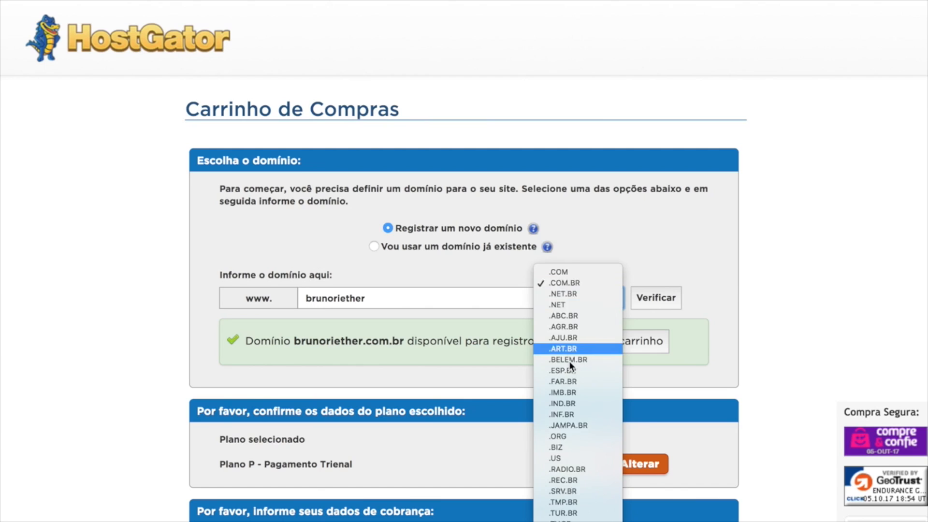
{"action": "scroll", "coordinate": [570, 361], "scroll_direction": "down", "scroll_amount": 10}
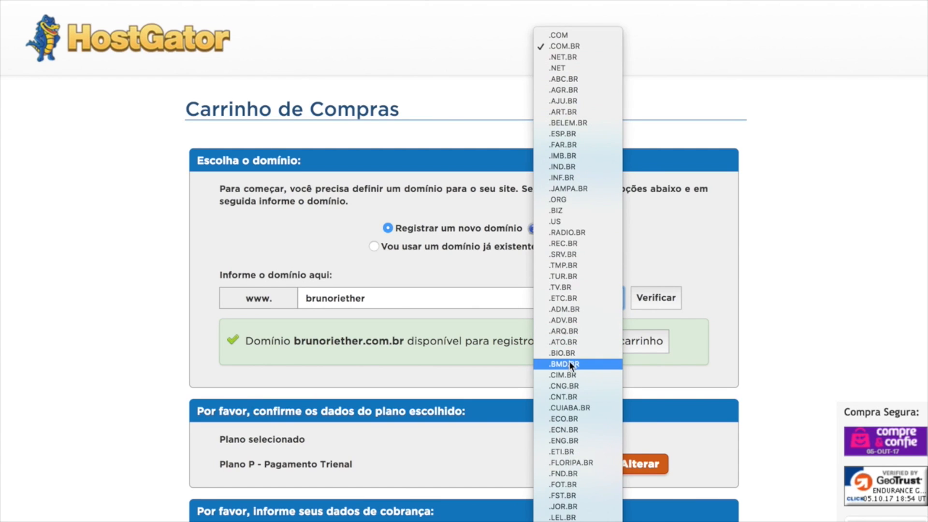
{"action": "scroll", "coordinate": [570, 361], "scroll_direction": "up", "scroll_amount": 5}
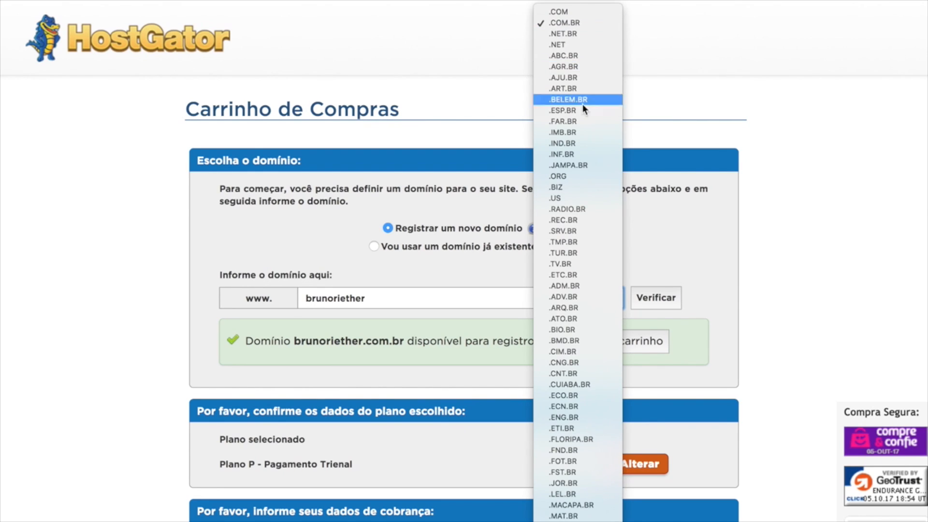
{"action": "scroll", "coordinate": [577, 193], "scroll_direction": "up", "scroll_amount": 10}
{"action": "scroll", "coordinate": [599, 341], "scroll_direction": "down", "scroll_amount": 5}
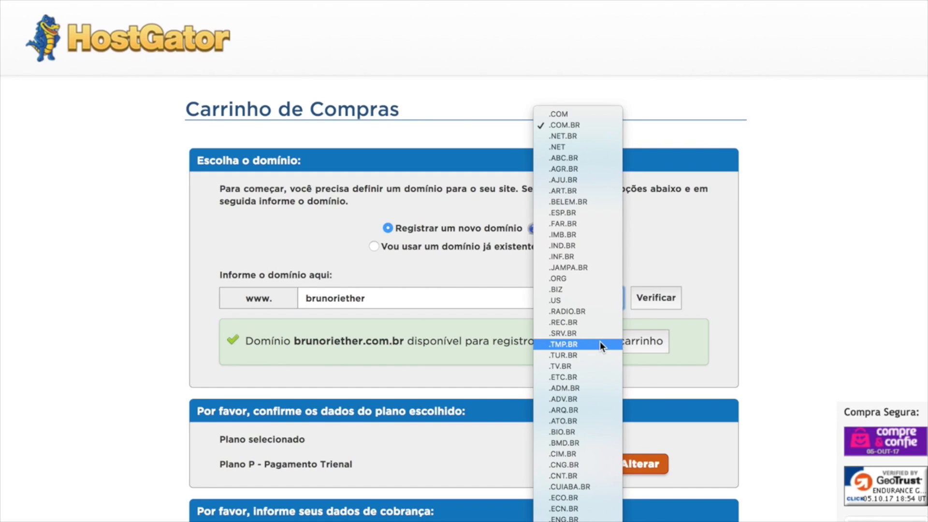
{"action": "scroll", "coordinate": [600, 342], "scroll_direction": "down", "scroll_amount": 7}
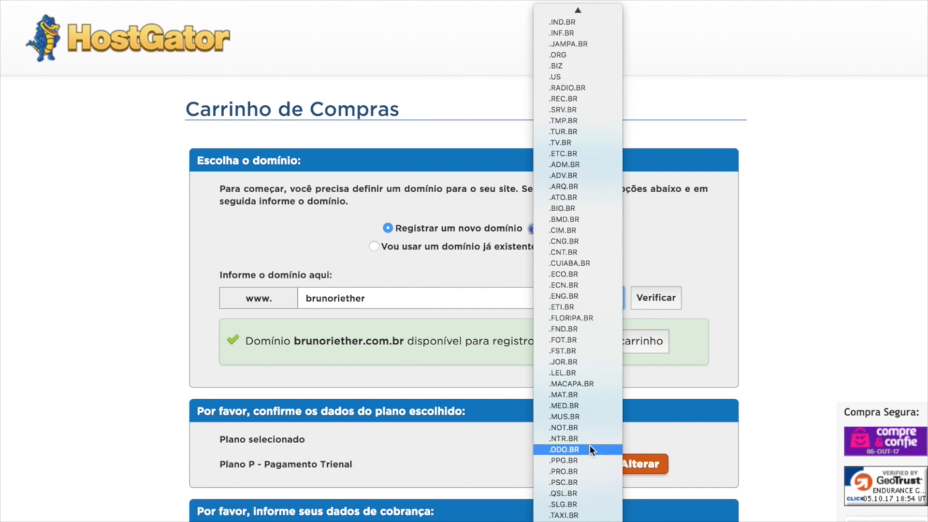
{"action": "left_click", "coordinate": [570, 491]}
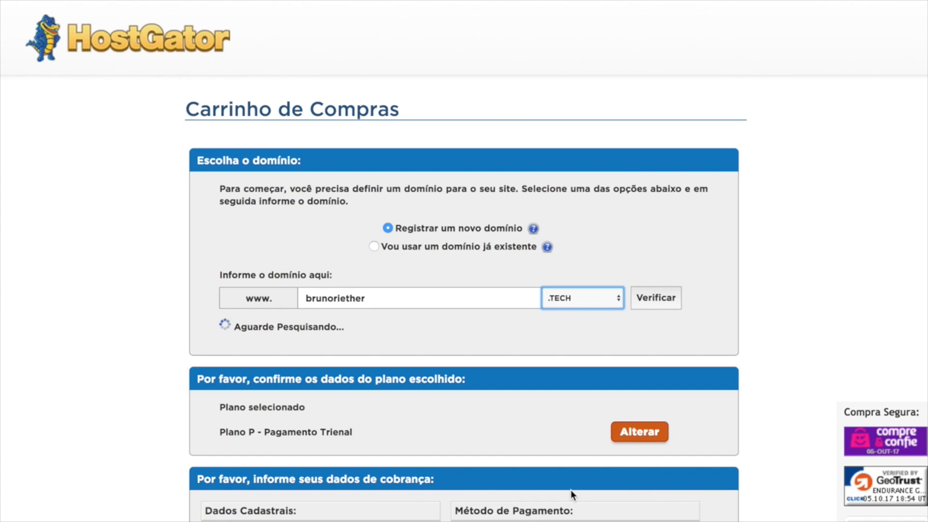
Switch back to .COM.BR and add the domain to the cart.
{"action": "left_click", "coordinate": [581, 297]}
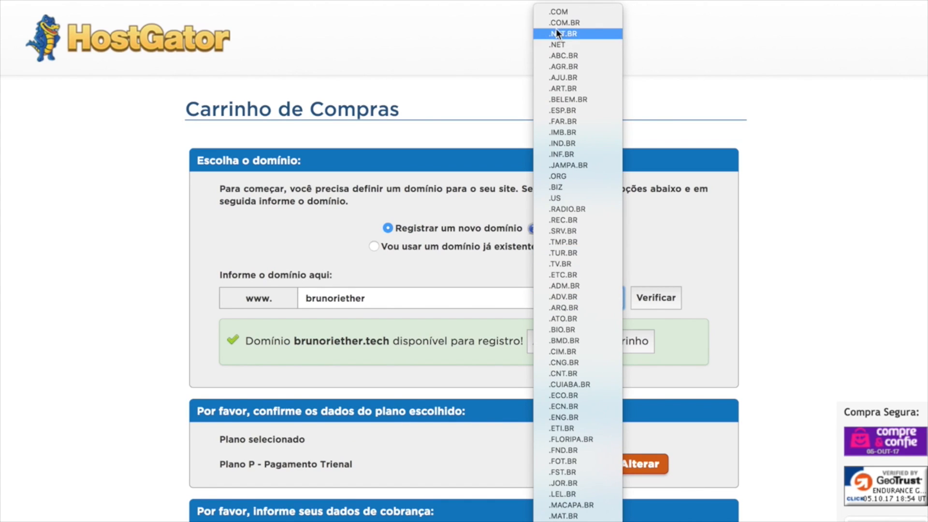
{"action": "left_click", "coordinate": [564, 22]}
{"action": "left_click", "coordinate": [605, 344]}
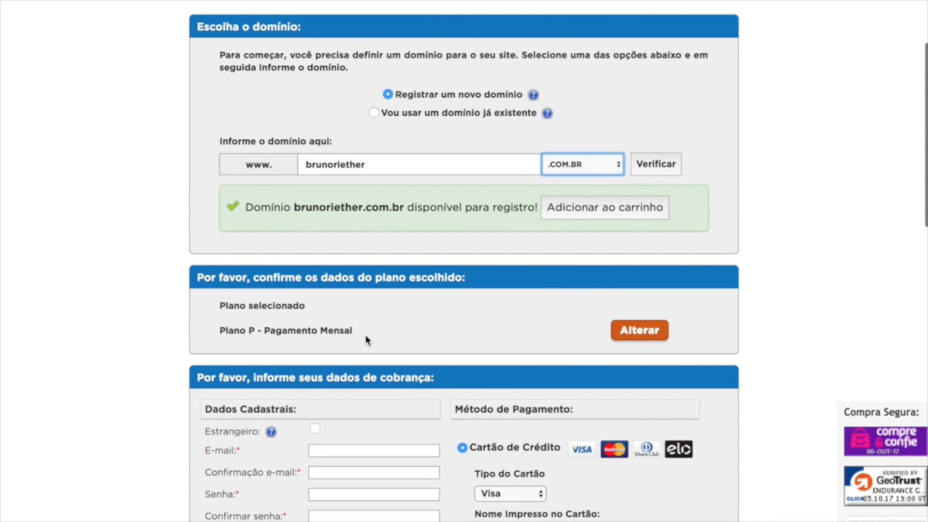
Scroll the checkout past Itens Adicionais to the coupon field and the R$ 66,98 order summary.
{"action": "scroll", "coordinate": [366, 336], "scroll_direction": "down", "scroll_amount": 6}
{"action": "scroll", "coordinate": [366, 341], "scroll_direction": "down", "scroll_amount": 1}
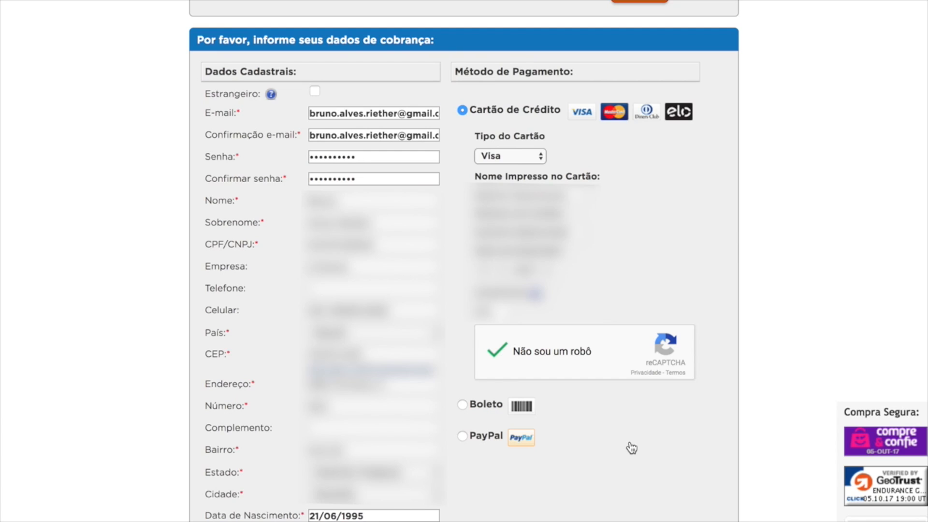
{"action": "scroll", "coordinate": [611, 494], "scroll_direction": "down", "scroll_amount": 11}
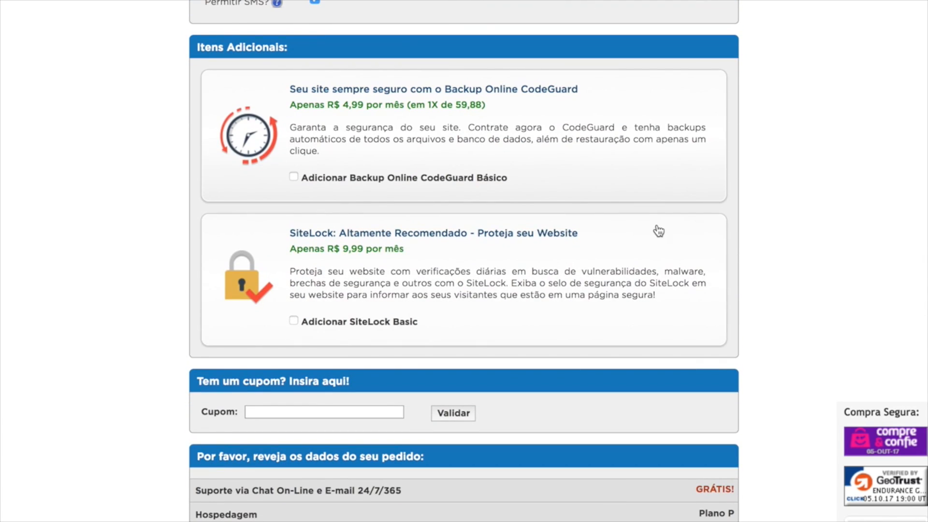
{"action": "scroll", "coordinate": [563, 198], "scroll_direction": "down", "scroll_amount": 1}
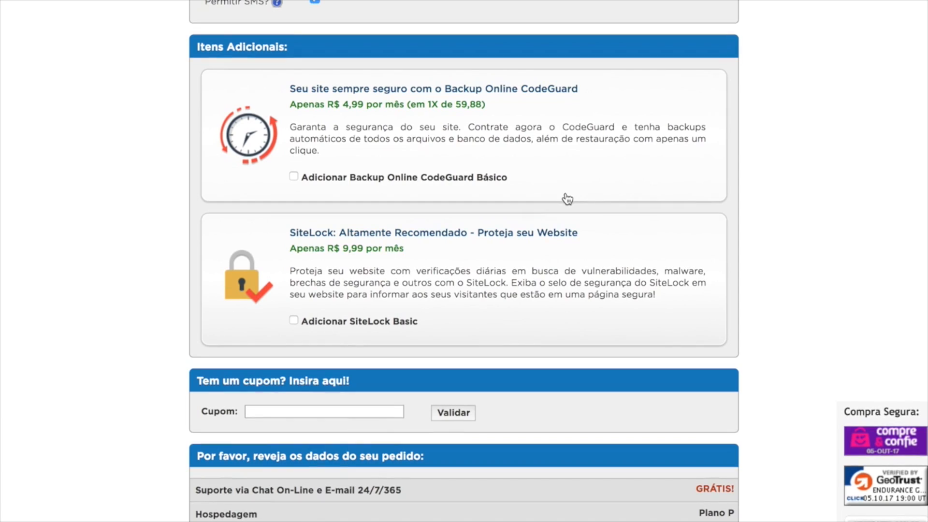
{"action": "scroll", "coordinate": [300, 256], "scroll_direction": "down", "scroll_amount": 1}
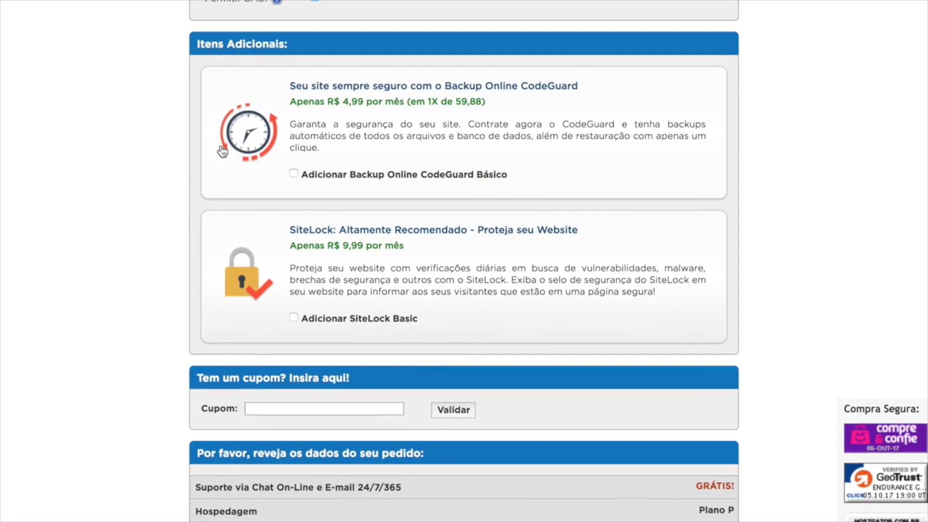
{"action": "scroll", "coordinate": [105, 188], "scroll_direction": "down", "scroll_amount": 5}
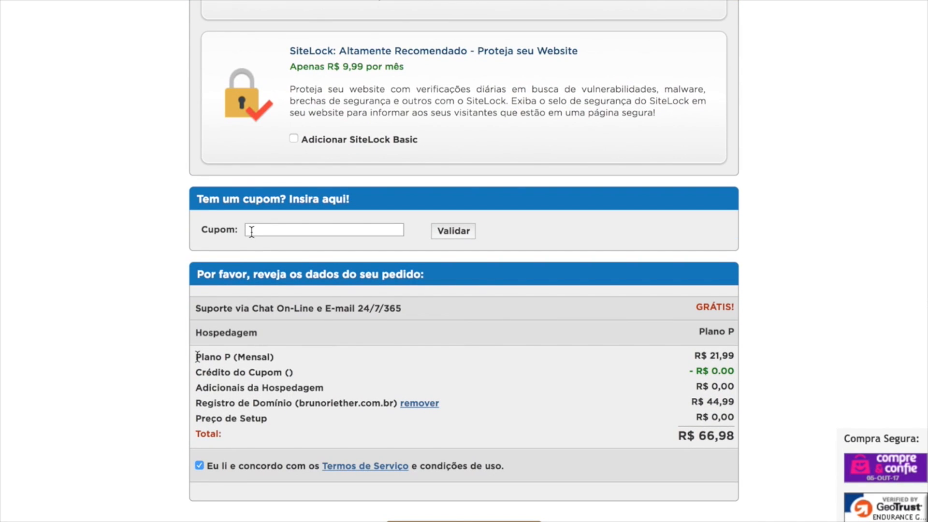
Review the order summary's plan price, domain price and domain registration lines.
{"action": "left_click", "coordinate": [252, 231]}
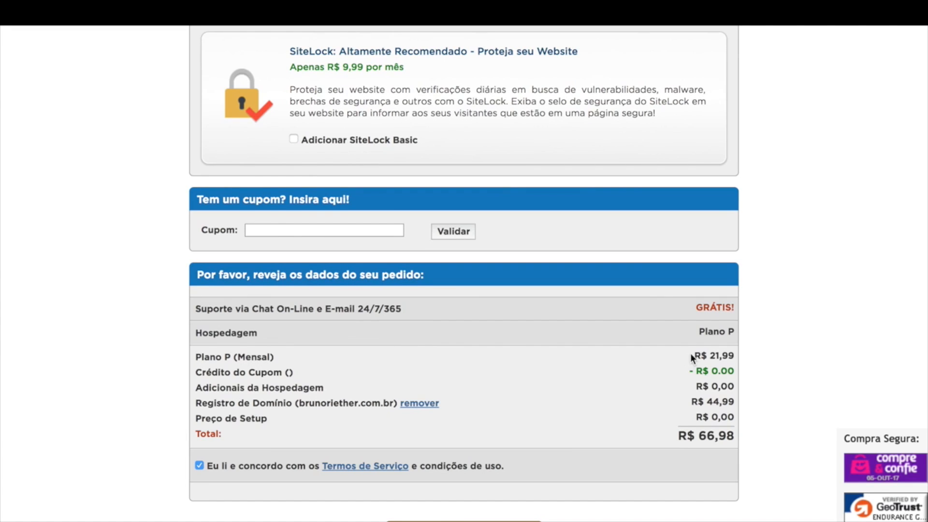
{"action": "left_click_drag", "start_coordinate": [690, 353], "coordinate": [440, 404]}
{"action": "left_click", "coordinate": [499, 379]}
{"action": "left_click_drag", "start_coordinate": [195, 404], "coordinate": [287, 402]}
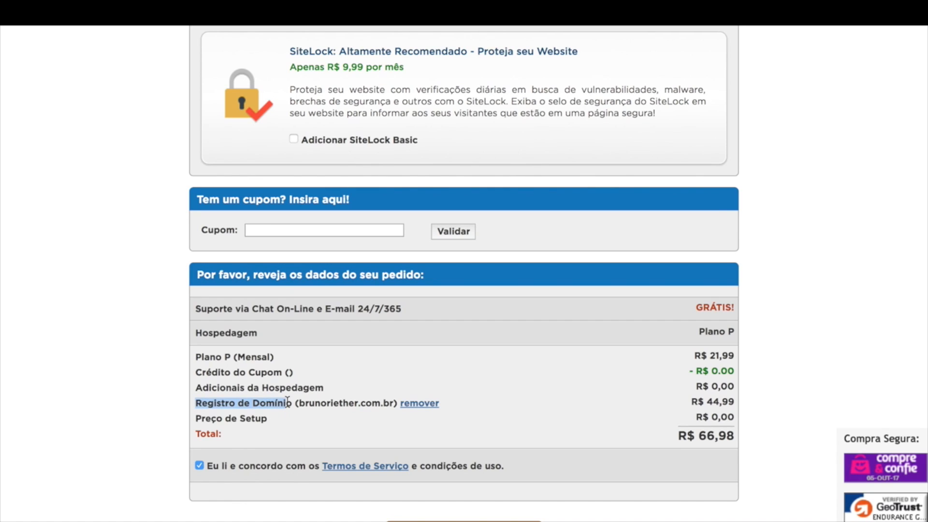
{"action": "left_click", "coordinate": [462, 405]}
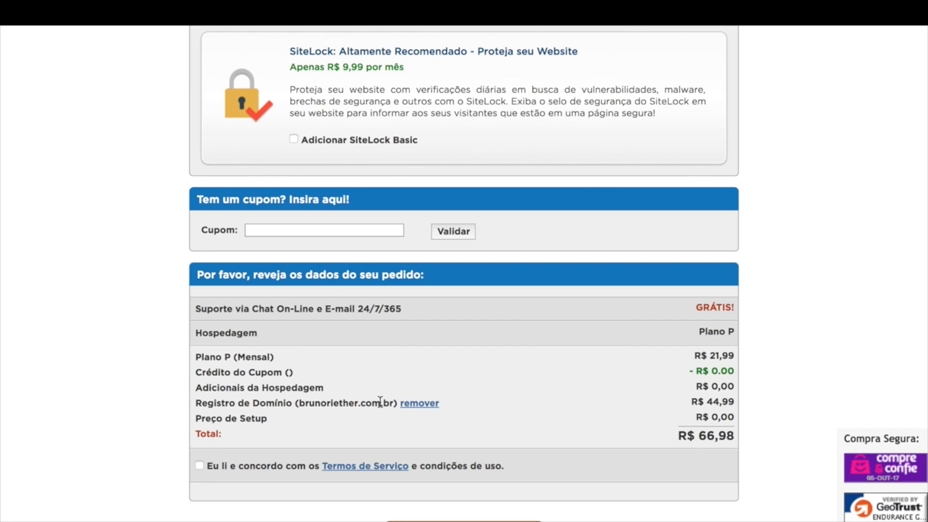
Accept the terms of service and submit the R$ 66,98 order.
{"action": "key", "text": "Tab"}
{"action": "scroll", "coordinate": [197, 418], "scroll_direction": "down", "scroll_amount": 2}
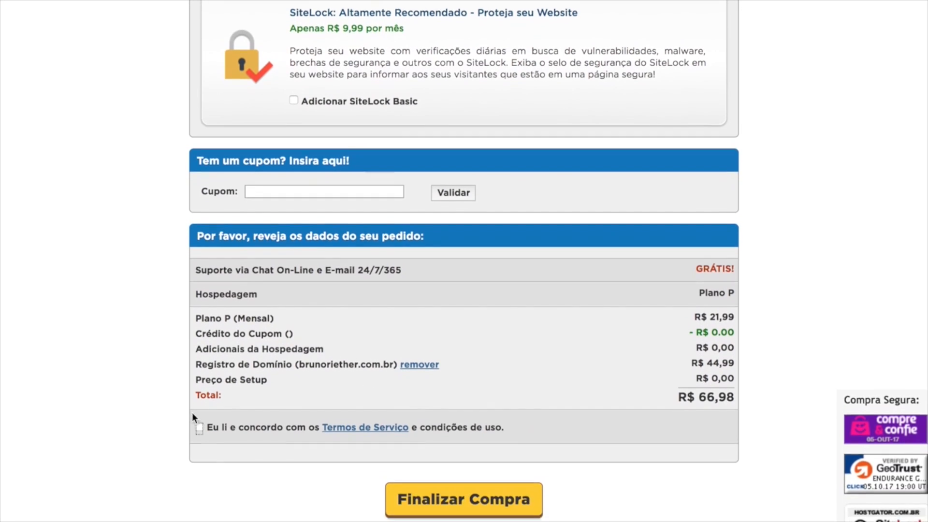
{"action": "left_click", "coordinate": [199, 390]}
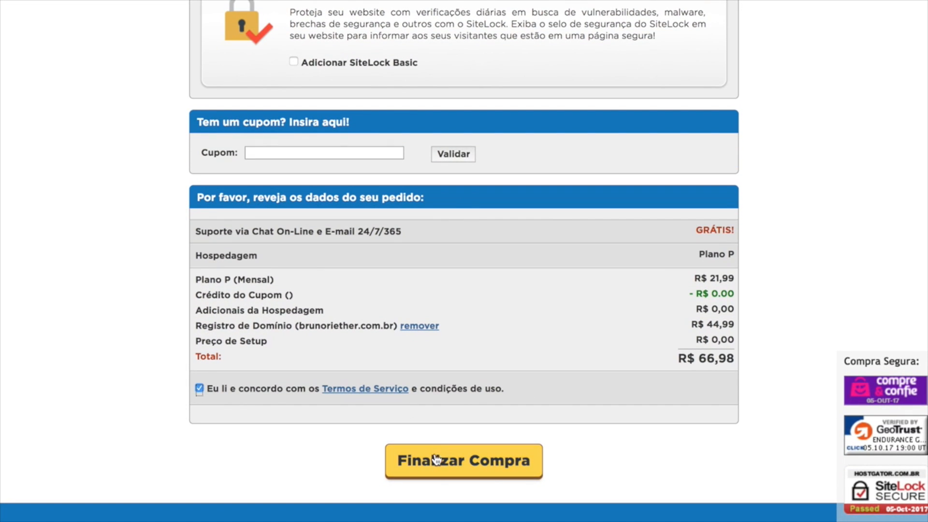
{"action": "left_click", "coordinate": [437, 459]}
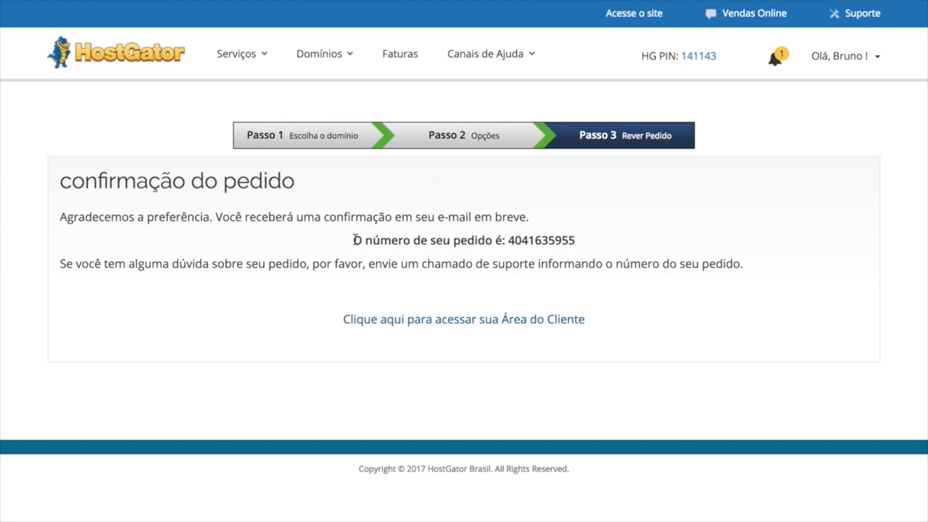
Check the order number, then return to the portfolio tutorial and select its closing paragraph.
{"action": "left_click_drag", "start_coordinate": [355, 240], "coordinate": [582, 244]}
{"action": "left_click", "coordinate": [579, 240]}
{"action": "left_click", "coordinate": [147, 29]}
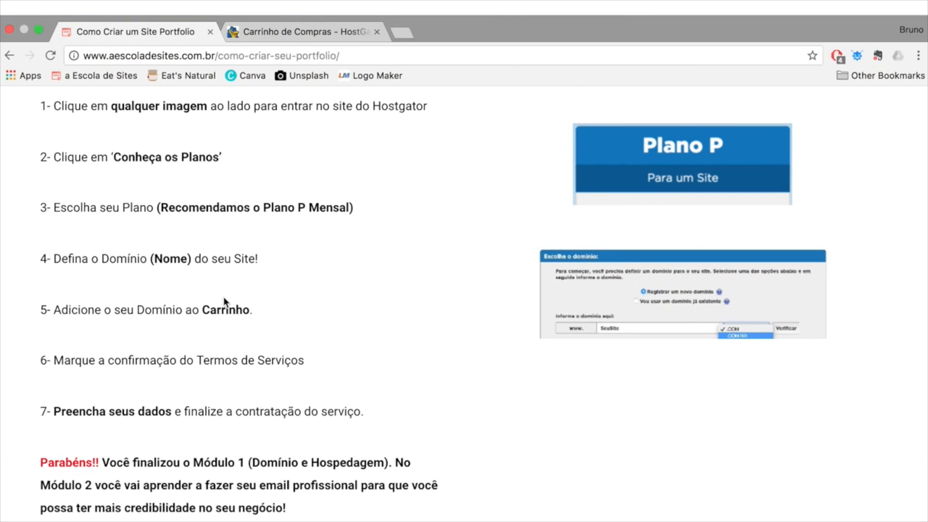
{"action": "left_click_drag", "start_coordinate": [289, 508], "coordinate": [47, 439]}
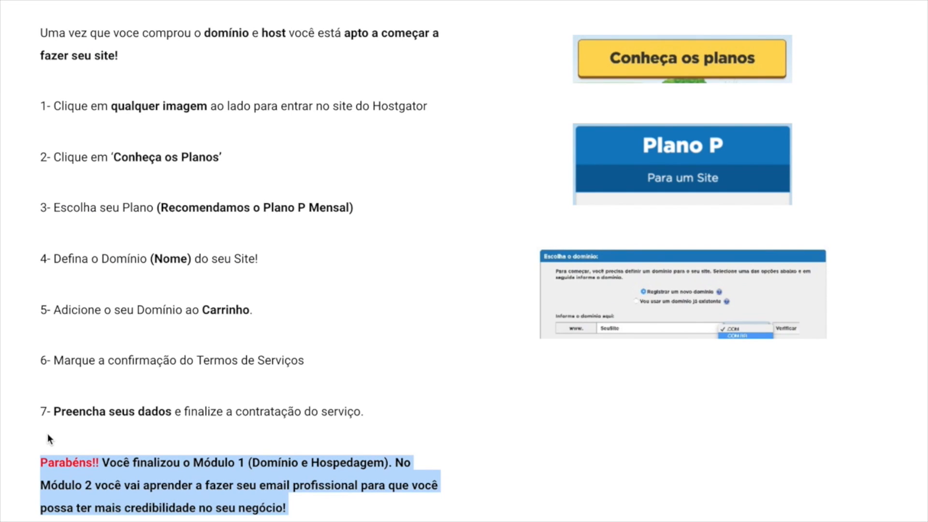
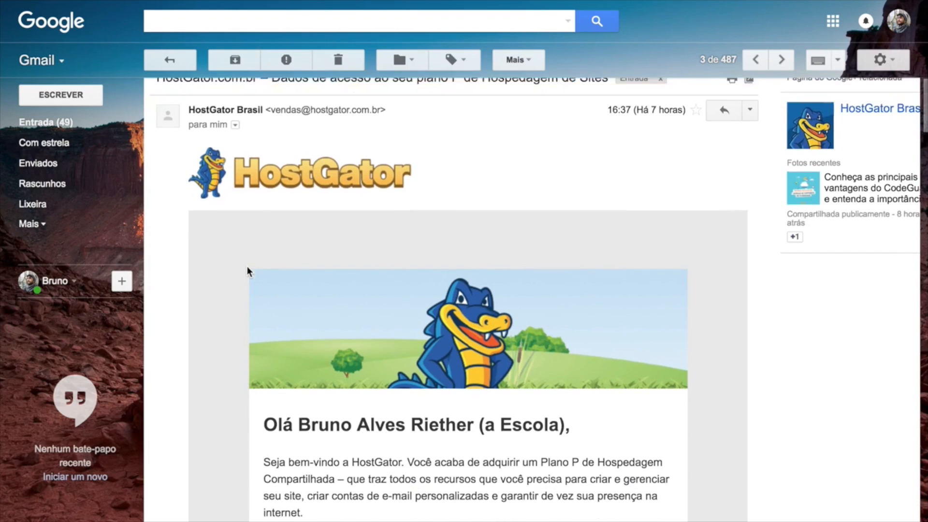
{"action": "scroll", "coordinate": [260, 295], "scroll_direction": "down", "scroll_amount": 7}
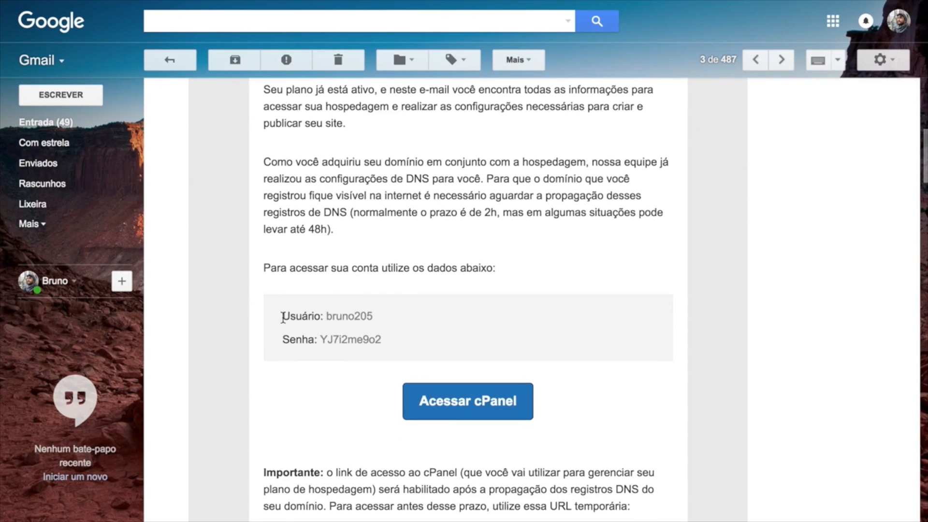
Copy the account password from the HostGator welcome email and follow the Acessar cPanel link.
{"action": "left_click_drag", "start_coordinate": [385, 341], "coordinate": [324, 340]}
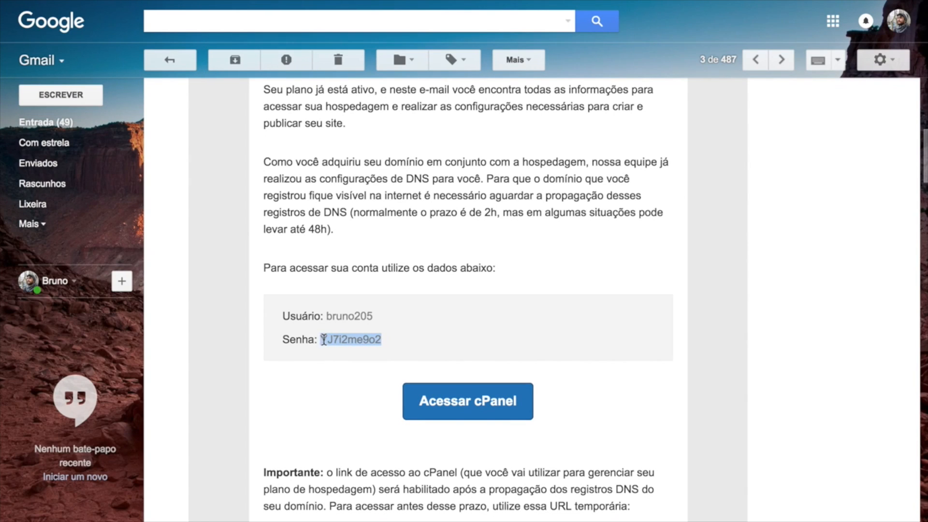
{"action": "left_click", "coordinate": [523, 277]}
{"action": "scroll", "coordinate": [523, 276], "scroll_direction": "up", "scroll_amount": 10}
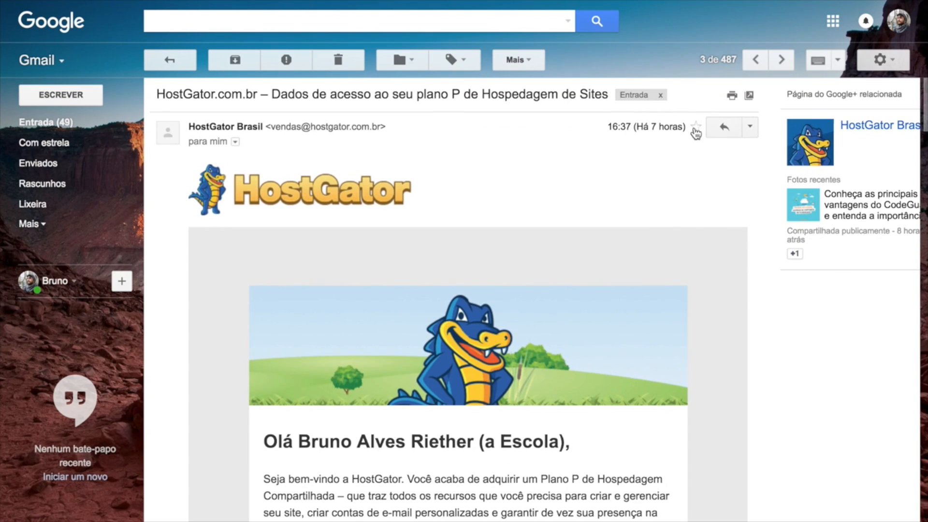
{"action": "scroll", "coordinate": [621, 236], "scroll_direction": "down", "scroll_amount": 6}
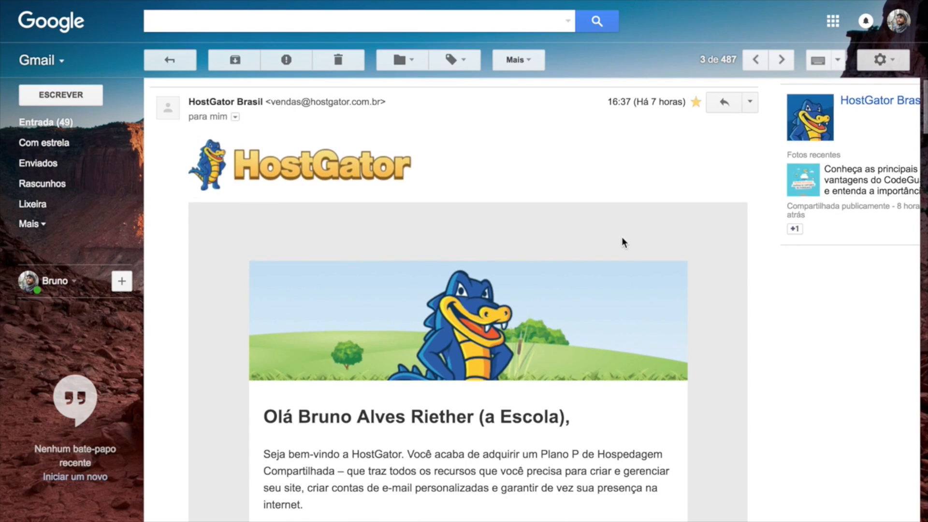
{"action": "scroll", "coordinate": [622, 237], "scroll_direction": "down", "scroll_amount": 5}
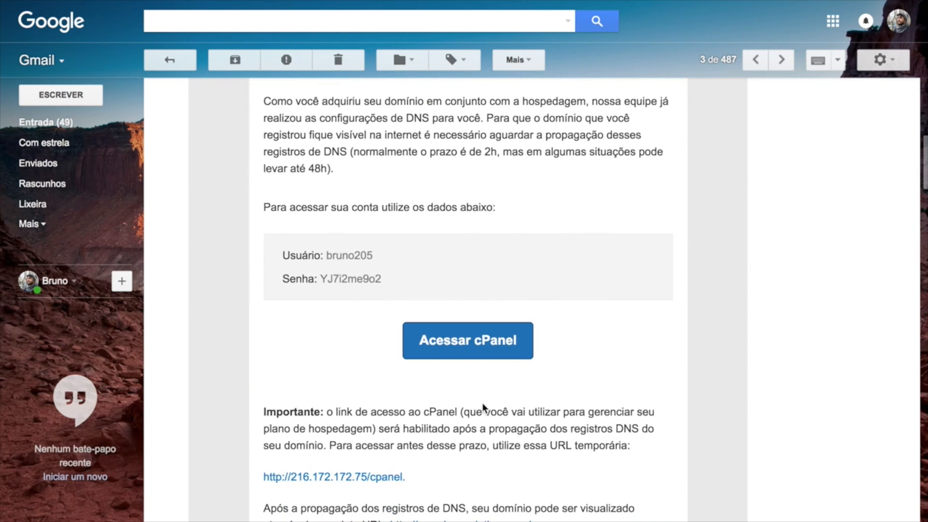
{"action": "left_click", "coordinate": [468, 342]}
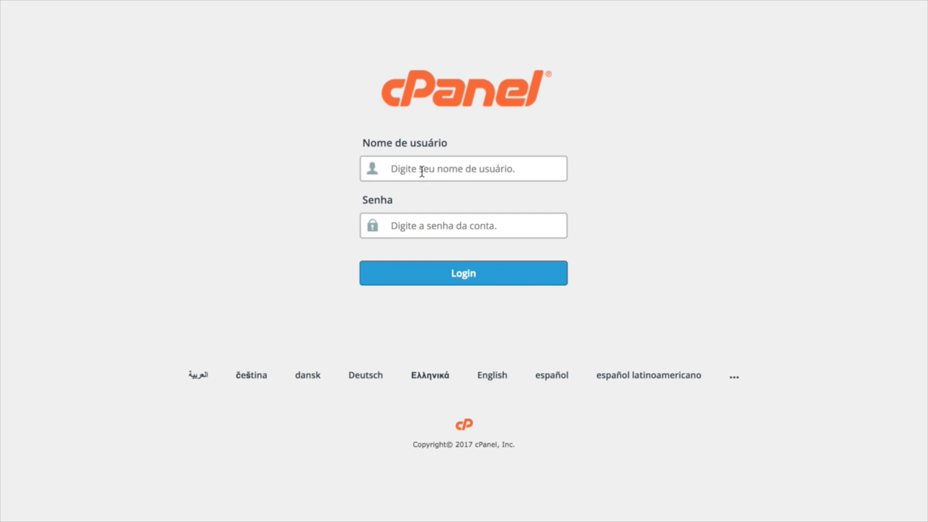
Log in with the account username and pasted password, never saving it, and skip the welcome tour.
{"action": "type", "text": "bruno20"}
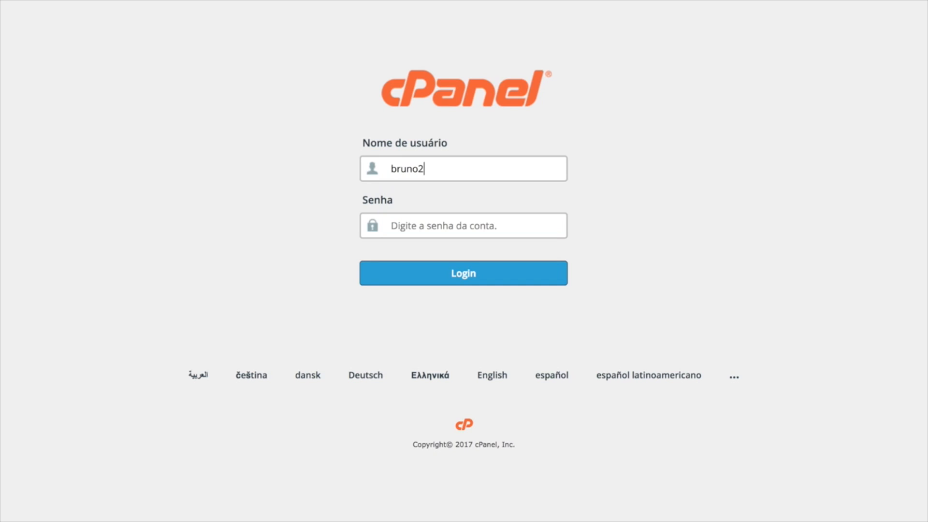
{"action": "type", "text": "5"}
{"action": "key", "text": "ctrl+v"}
{"action": "left_click", "coordinate": [465, 276]}
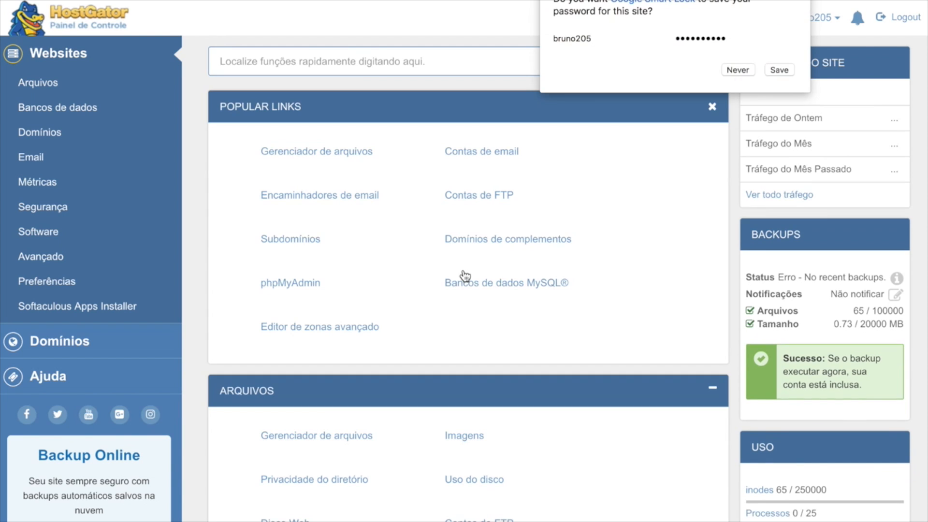
{"action": "left_click", "coordinate": [747, 72]}
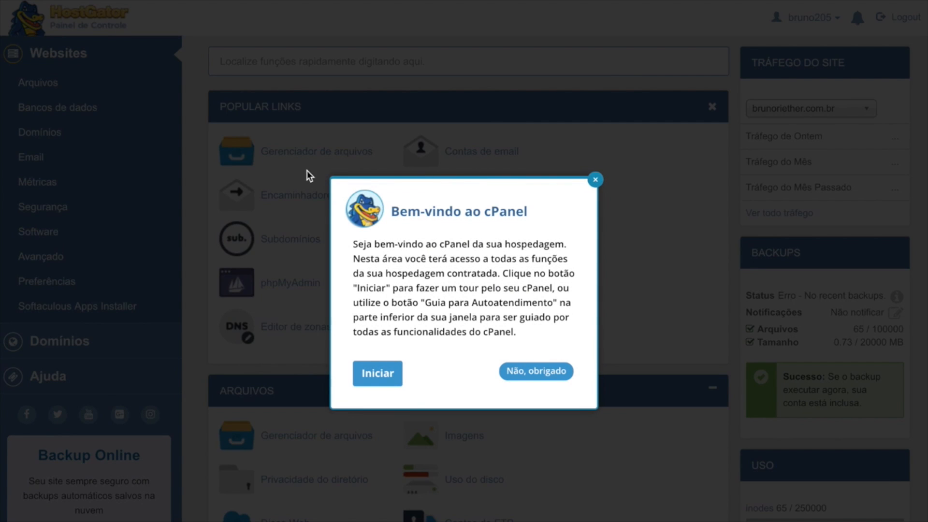
{"action": "left_click", "coordinate": [526, 376]}
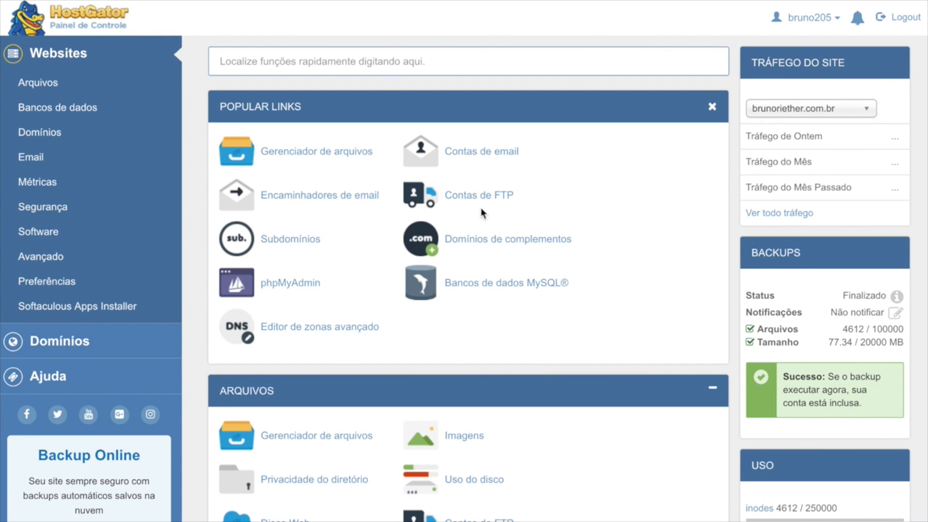
Collapse the Arquivos, Bancos de dados, Domínios, Email, Métricas, Segurança, Software and Avançado sections.
{"action": "scroll", "coordinate": [643, 416], "scroll_direction": "down", "scroll_amount": 20}
{"action": "scroll", "coordinate": [643, 418], "scroll_direction": "down", "scroll_amount": 15}
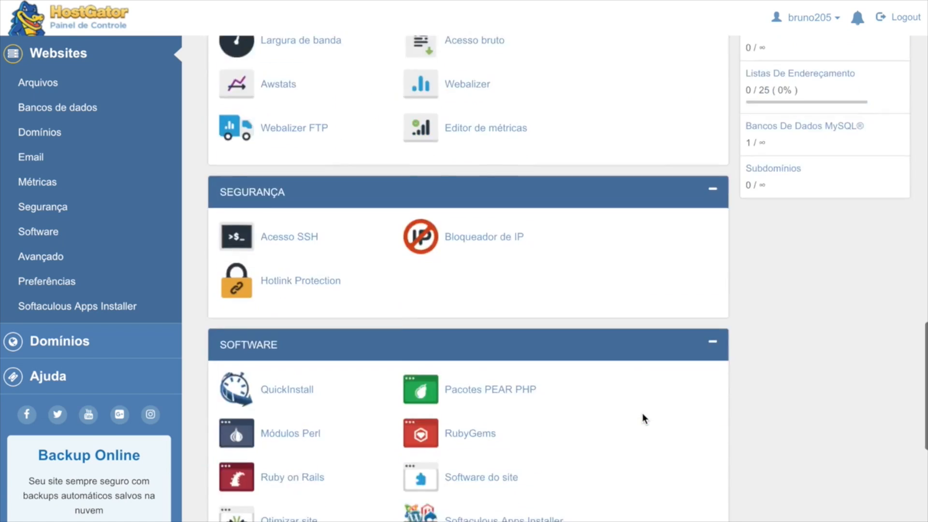
{"action": "scroll", "coordinate": [643, 418], "scroll_direction": "up", "scroll_amount": 12}
{"action": "scroll", "coordinate": [643, 420], "scroll_direction": "up", "scroll_amount": 20}
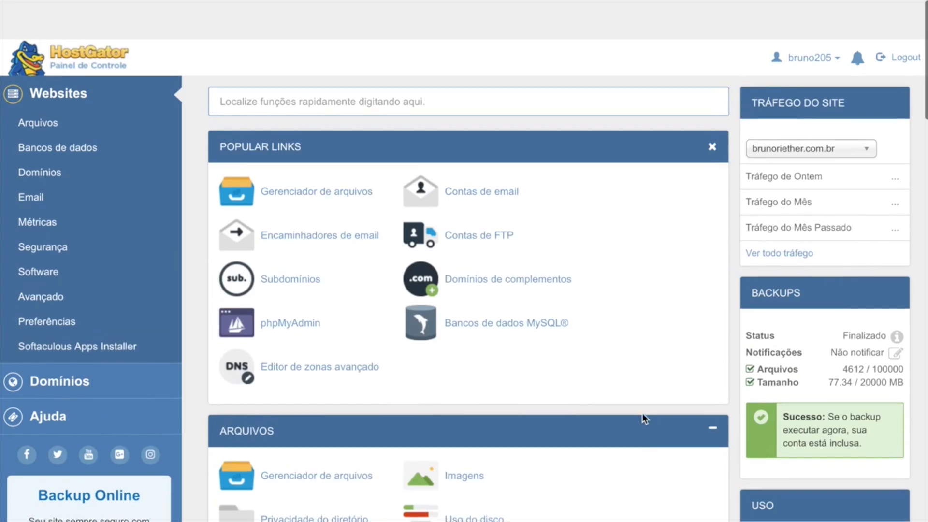
{"action": "left_click", "coordinate": [712, 389]}
{"action": "left_click", "coordinate": [712, 431]}
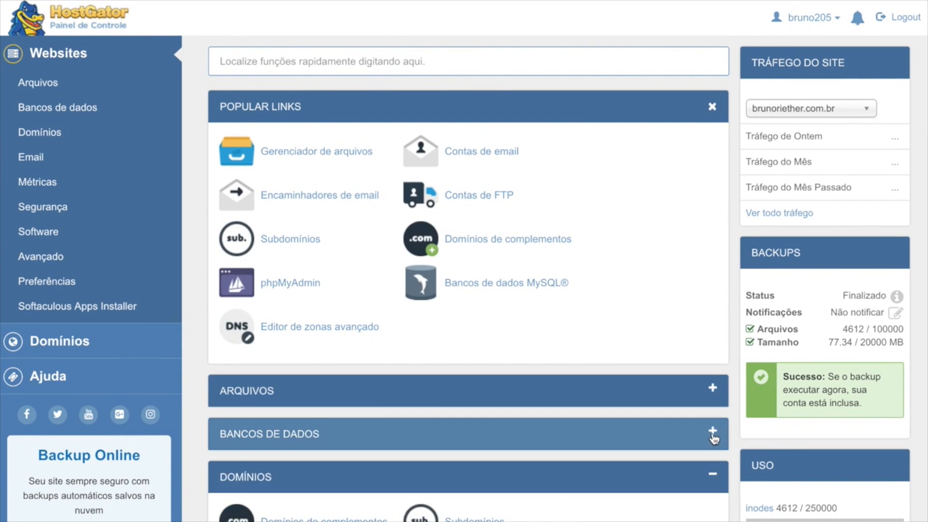
{"action": "scroll", "coordinate": [712, 416], "scroll_direction": "down", "scroll_amount": 1}
{"action": "left_click", "coordinate": [713, 401]}
{"action": "scroll", "coordinate": [713, 407], "scroll_direction": "down", "scroll_amount": 3}
{"action": "left_click", "coordinate": [713, 286]}
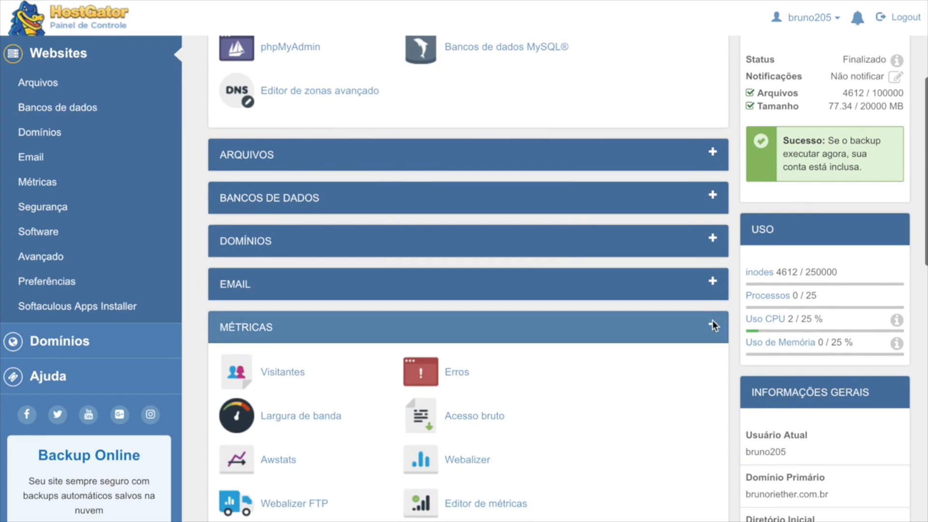
{"action": "left_click", "coordinate": [713, 327]}
{"action": "left_click", "coordinate": [712, 370]}
{"action": "left_click", "coordinate": [713, 412]}
{"action": "left_click", "coordinate": [712, 449]}
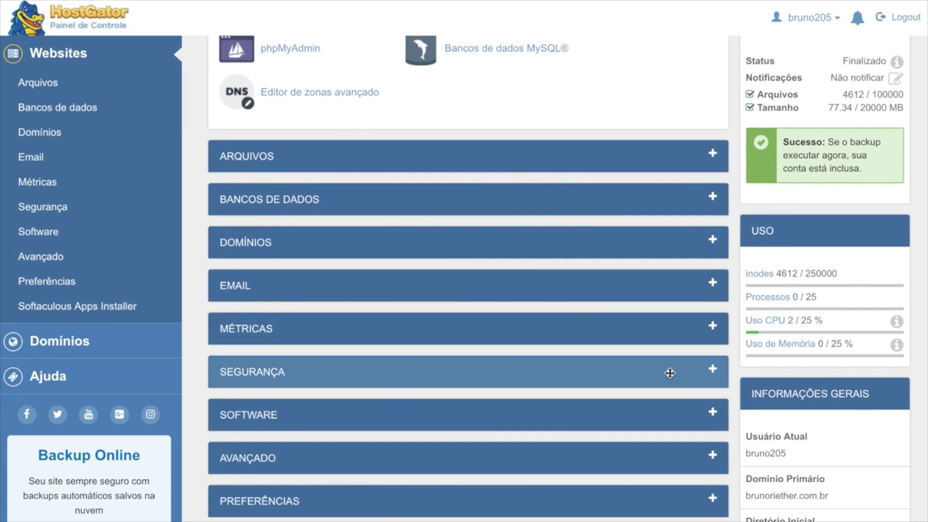
Check the Tráfego do Site domain list without changing it, then expand Arquivos again.
{"action": "scroll", "coordinate": [669, 373], "scroll_direction": "up", "scroll_amount": 5}
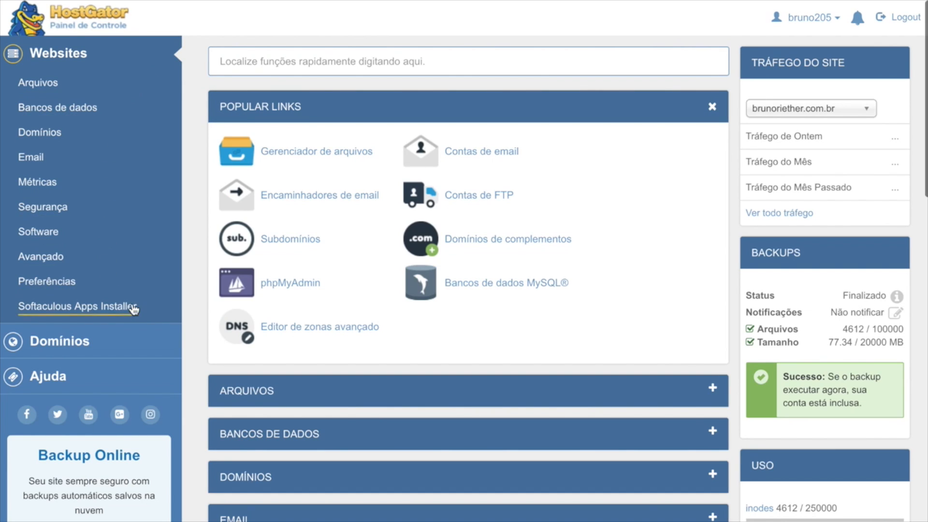
{"action": "scroll", "coordinate": [132, 309], "scroll_direction": "down", "scroll_amount": 4}
{"action": "scroll", "coordinate": [130, 312], "scroll_direction": "up", "scroll_amount": 1}
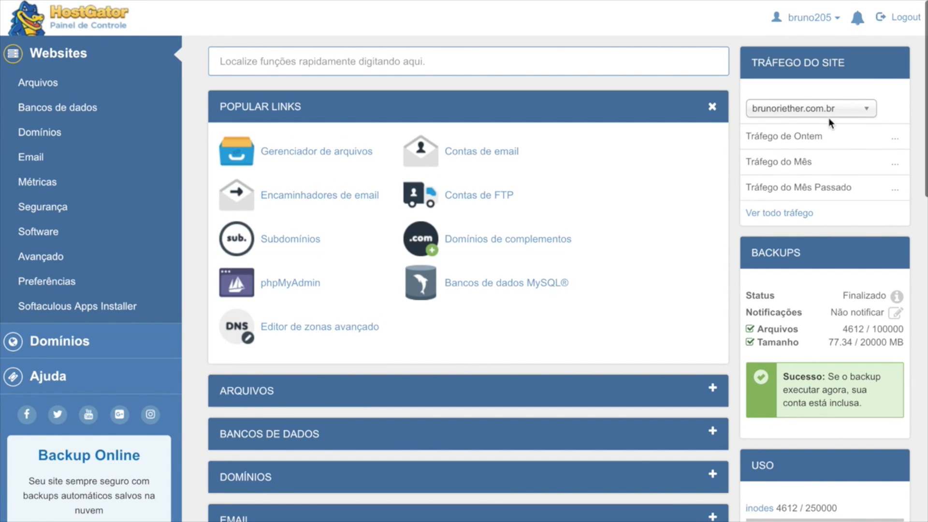
{"action": "left_click", "coordinate": [863, 109]}
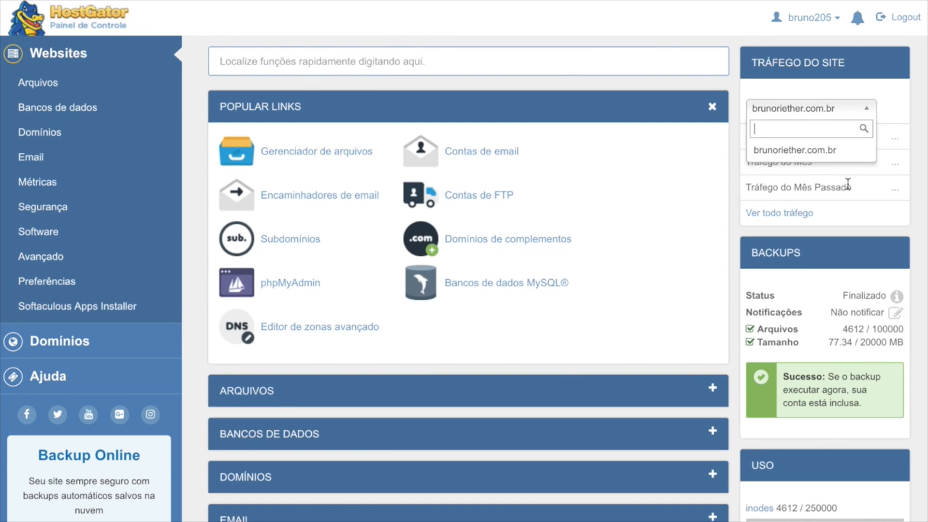
{"action": "left_click", "coordinate": [862, 94]}
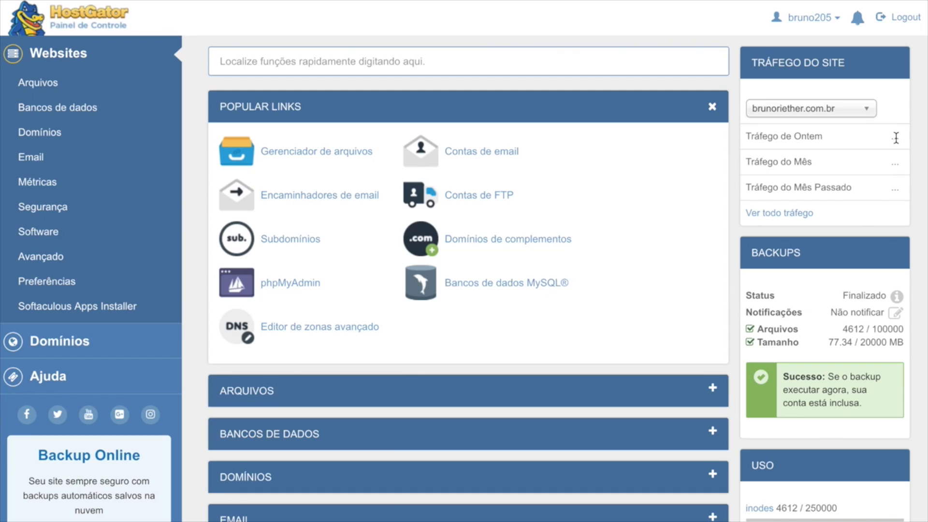
{"action": "left_click", "coordinate": [526, 377]}
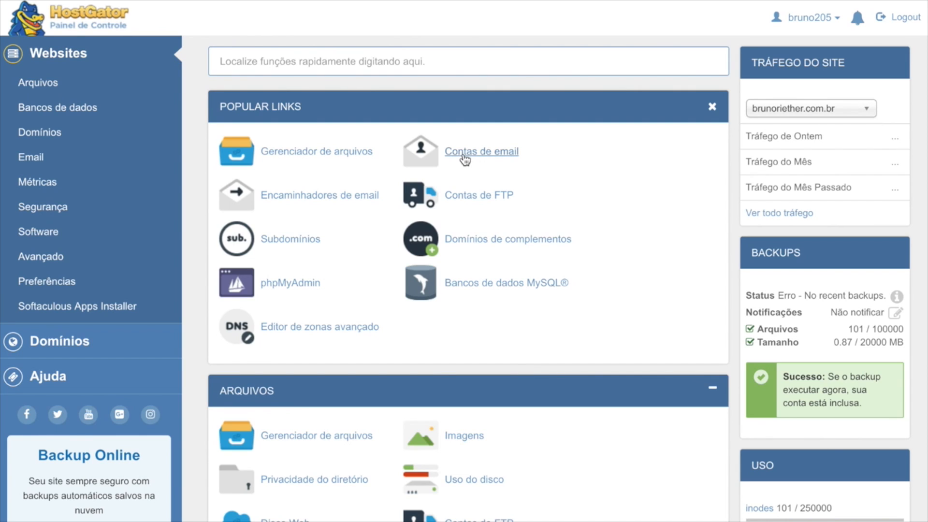
Create the 'contato' email account with a confirmed password and unlimited quota.
{"action": "left_click", "coordinate": [465, 160]}
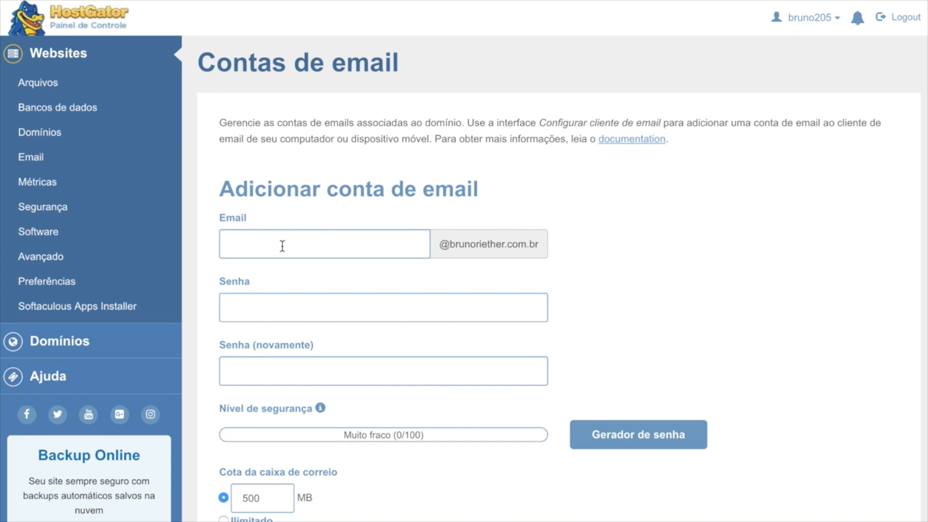
{"action": "scroll", "coordinate": [282, 245], "scroll_direction": "down", "scroll_amount": 1}
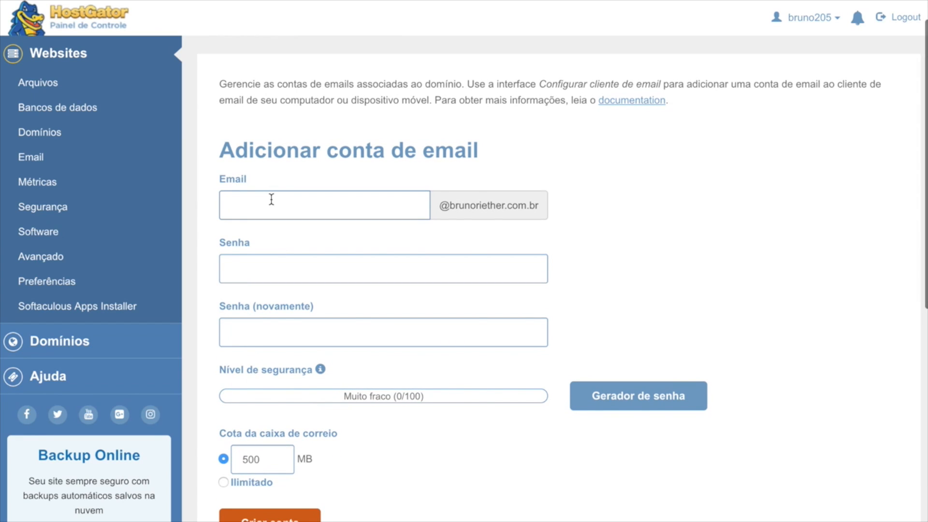
{"action": "type", "text": "contato"}
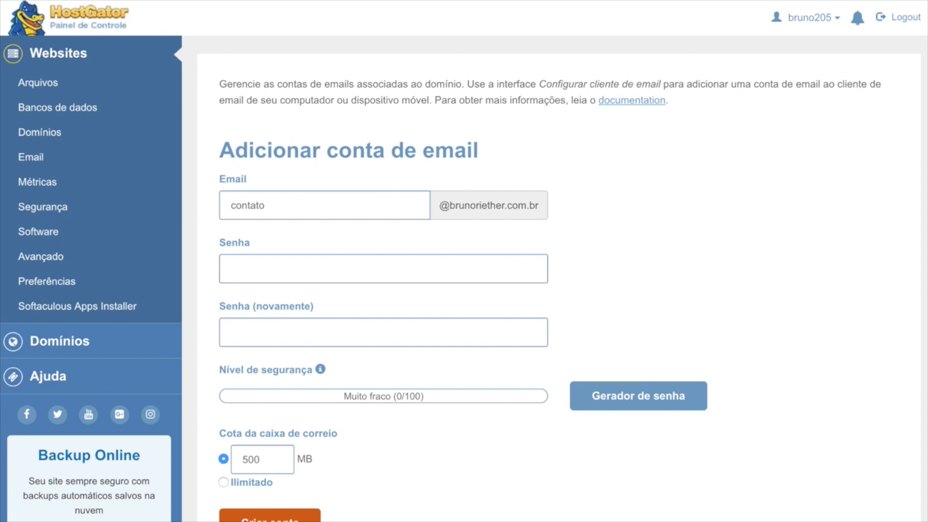
{"action": "type", "text": "••••••••••"}
{"action": "key", "text": "Tab"}
{"action": "type", "text": "•••••••••"}
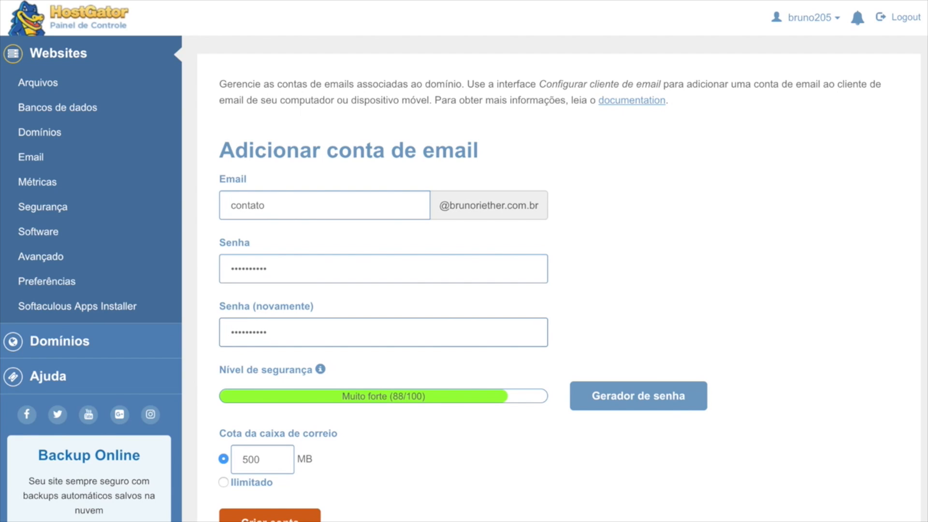
{"action": "left_click", "coordinate": [224, 482]}
{"action": "scroll", "coordinate": [242, 498], "scroll_direction": "down", "scroll_amount": 1}
{"action": "left_click", "coordinate": [252, 508]}
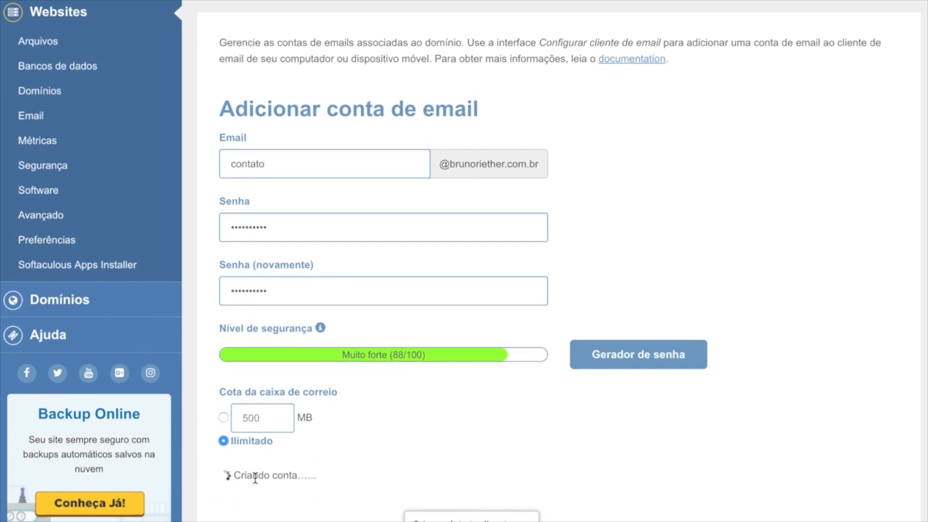
Review the email accounts list, highlighting the unlimited and 500 MB quota figures.
{"action": "scroll", "coordinate": [375, 461], "scroll_direction": "up", "scroll_amount": 1}
{"action": "scroll", "coordinate": [390, 456], "scroll_direction": "down", "scroll_amount": 1}
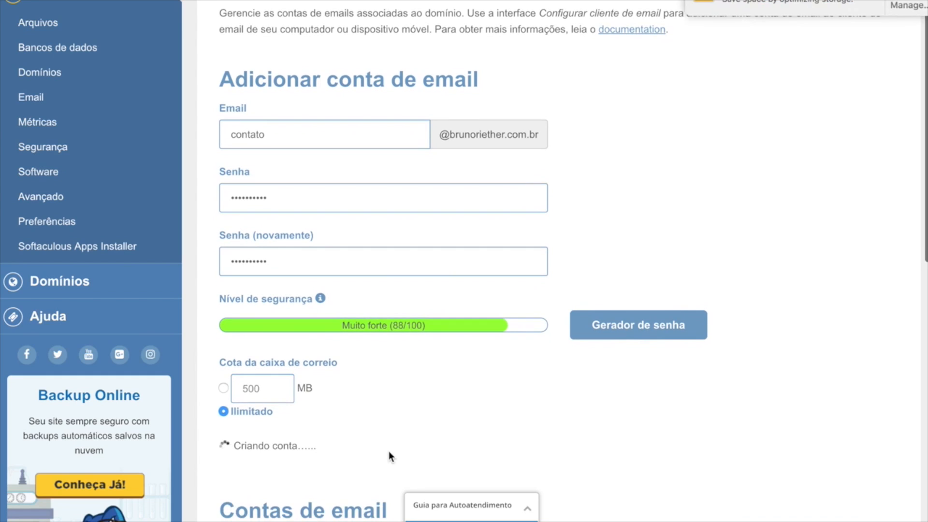
{"action": "scroll", "coordinate": [390, 457], "scroll_direction": "down", "scroll_amount": 1}
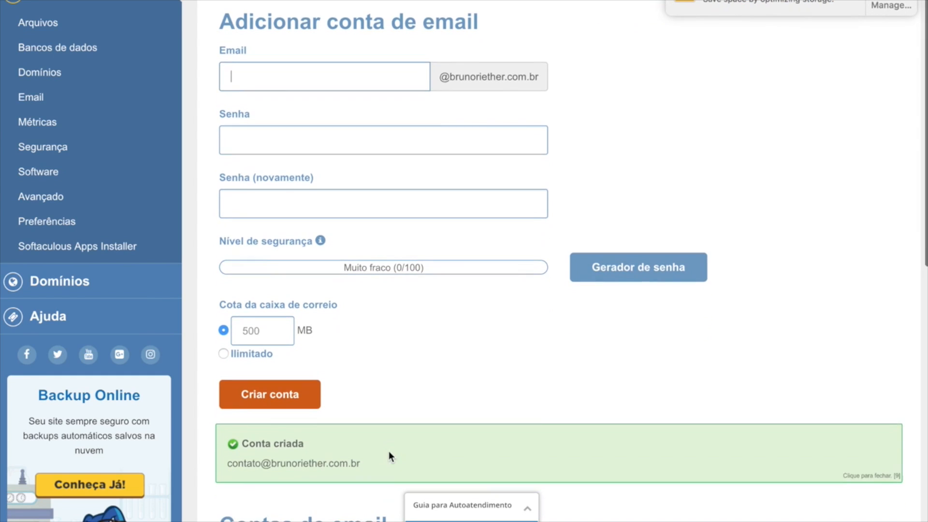
{"action": "scroll", "coordinate": [389, 456], "scroll_direction": "down", "scroll_amount": 3}
{"action": "scroll", "coordinate": [389, 451], "scroll_direction": "down", "scroll_amount": 1}
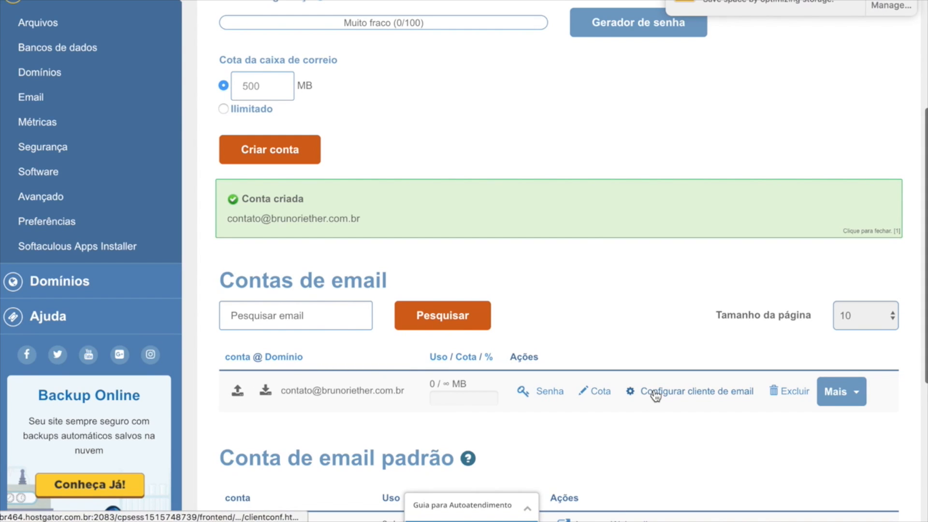
{"action": "left_click", "coordinate": [839, 226]}
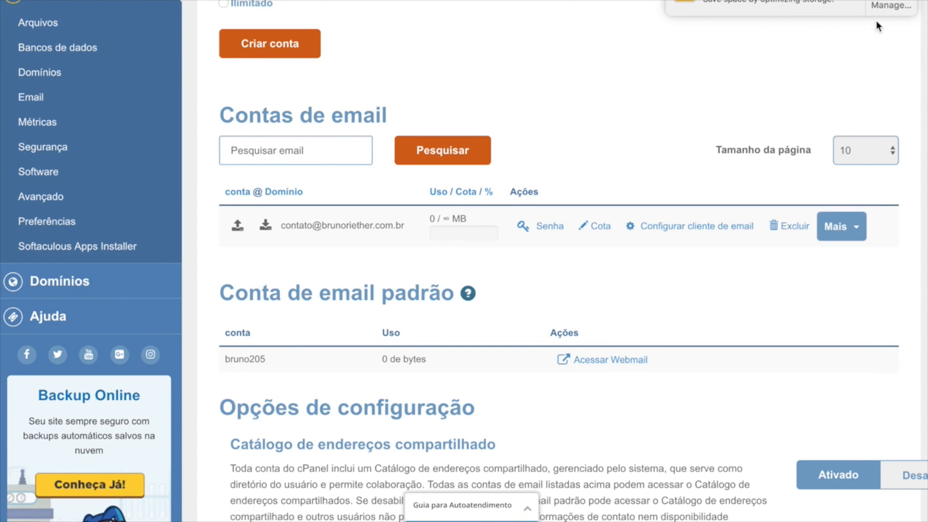
{"action": "left_click_drag", "start_coordinate": [478, 221], "coordinate": [435, 222]}
{"action": "left_click_drag", "start_coordinate": [479, 256], "coordinate": [436, 259]}
{"action": "left_click_drag", "start_coordinate": [487, 296], "coordinate": [438, 295]}
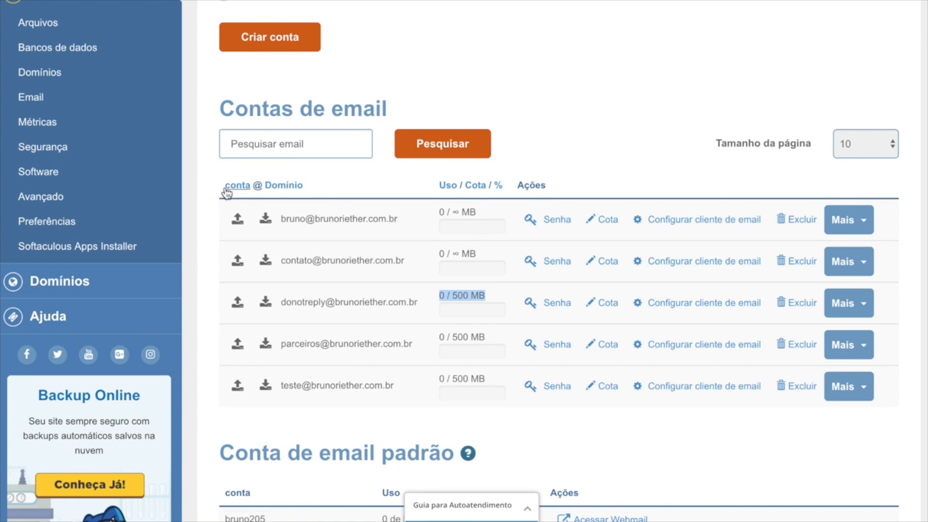
Clear the quota highlight and scroll back to the top of the email accounts page.
{"action": "left_click", "coordinate": [538, 124]}
{"action": "scroll", "coordinate": [538, 127], "scroll_direction": "up", "scroll_amount": 1}
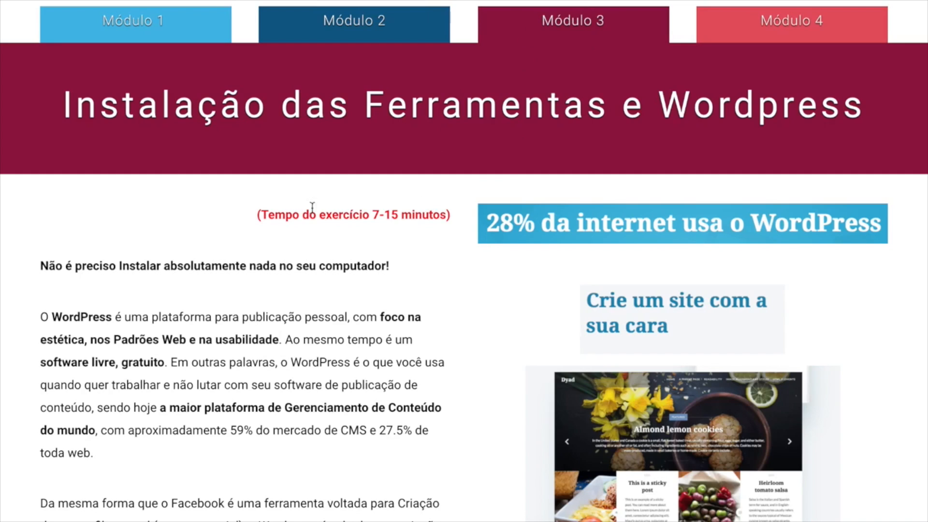
Highlight the exercise time estimate and the 'Não é preciso instalar' line in the Módulo 3 intro.
{"action": "left_click_drag", "start_coordinate": [256, 215], "coordinate": [452, 217]}
{"action": "left_click", "coordinate": [454, 216]}
{"action": "left_click_drag", "start_coordinate": [40, 266], "coordinate": [413, 265]}
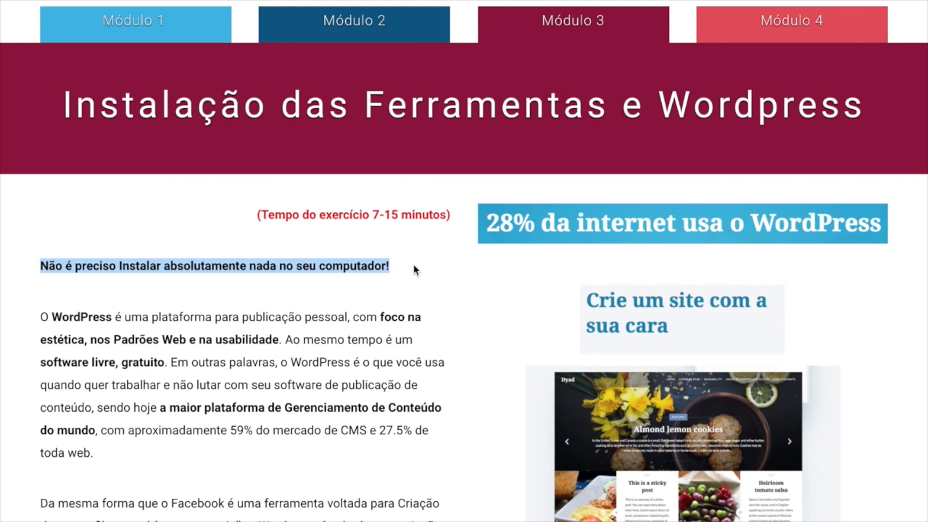
{"action": "left_click", "coordinate": [413, 265]}
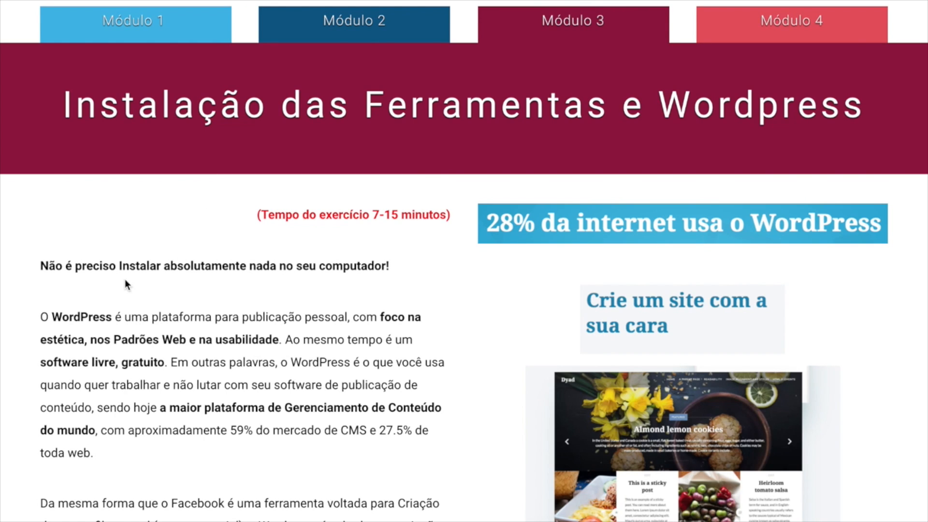
On WordPress.com, highlight the 28% headline statistic and scroll through the example sites.
{"action": "mouse_move", "coordinate": [426, 4]}
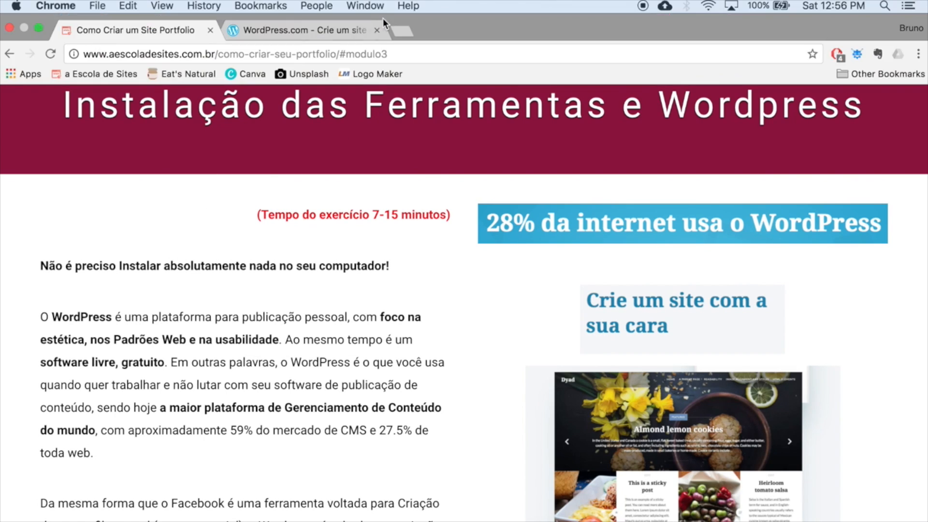
{"action": "left_click", "coordinate": [336, 32]}
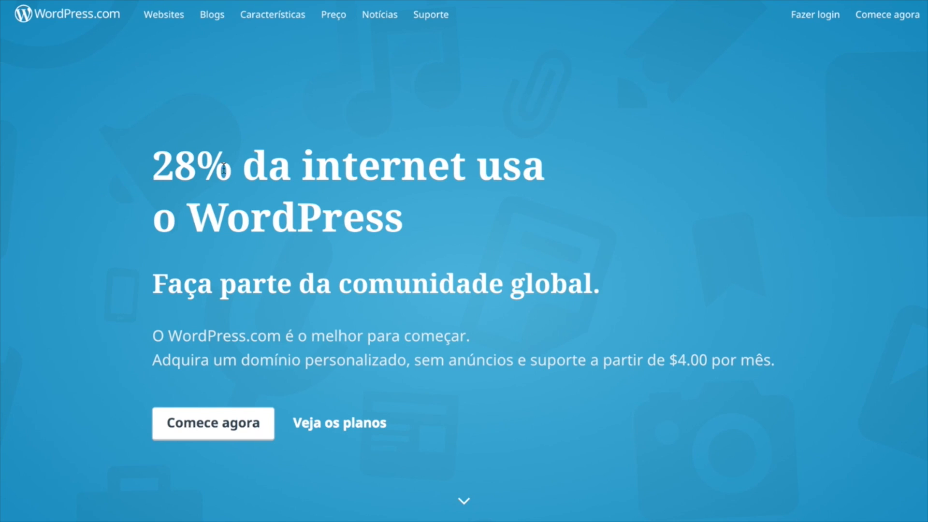
{"action": "left_click_drag", "start_coordinate": [153, 168], "coordinate": [236, 165]}
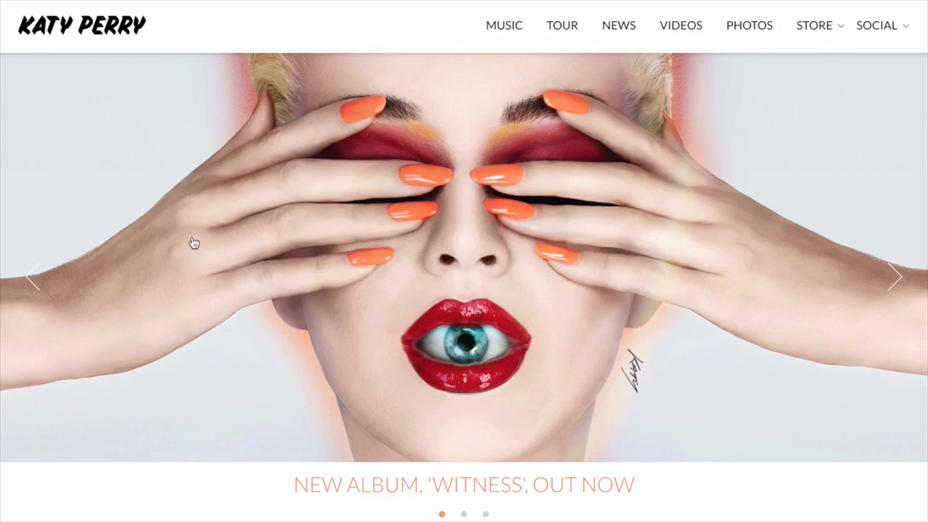
{"action": "scroll", "coordinate": [411, 385], "scroll_direction": "down", "scroll_amount": 10}
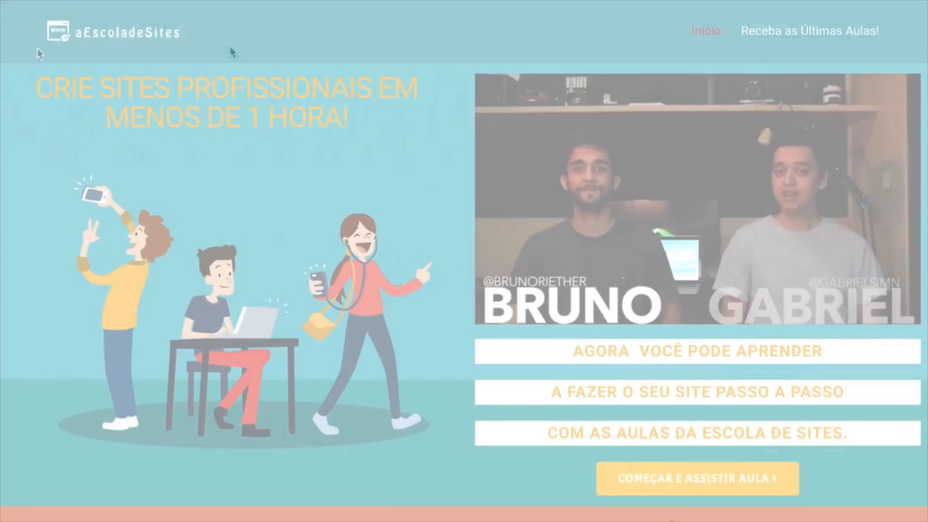
{"action": "scroll", "coordinate": [33, 163], "scroll_direction": "down", "scroll_amount": 5}
{"action": "scroll", "coordinate": [32, 164], "scroll_direction": "down", "scroll_amount": 6}
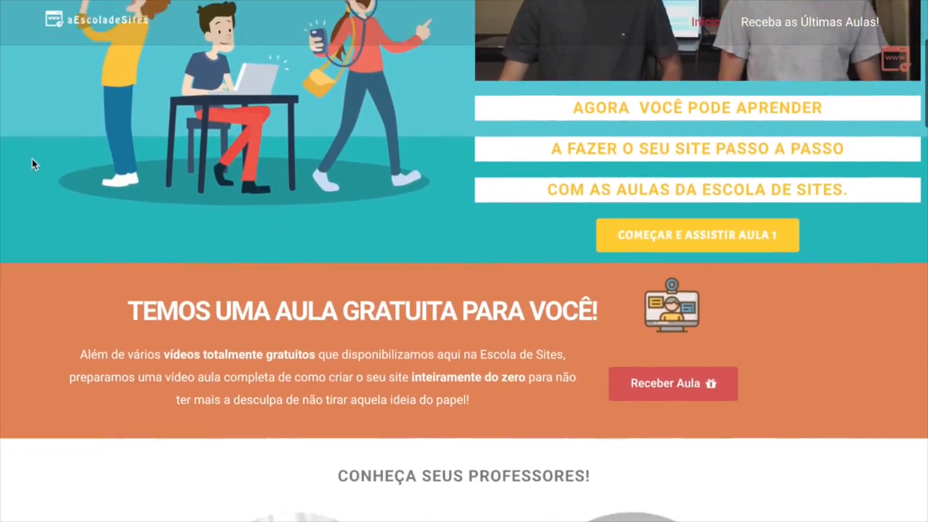
{"action": "scroll", "coordinate": [32, 163], "scroll_direction": "down", "scroll_amount": 10}
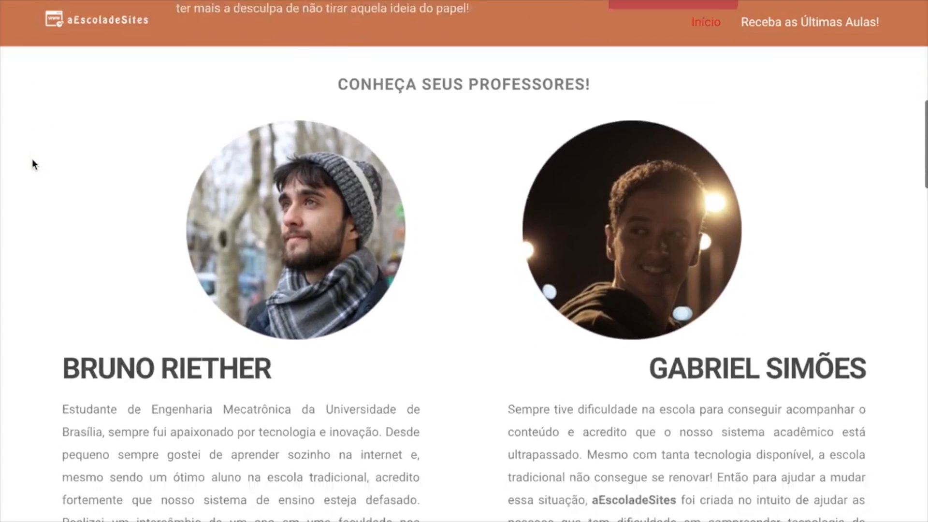
{"action": "scroll", "coordinate": [32, 162], "scroll_direction": "down", "scroll_amount": 10}
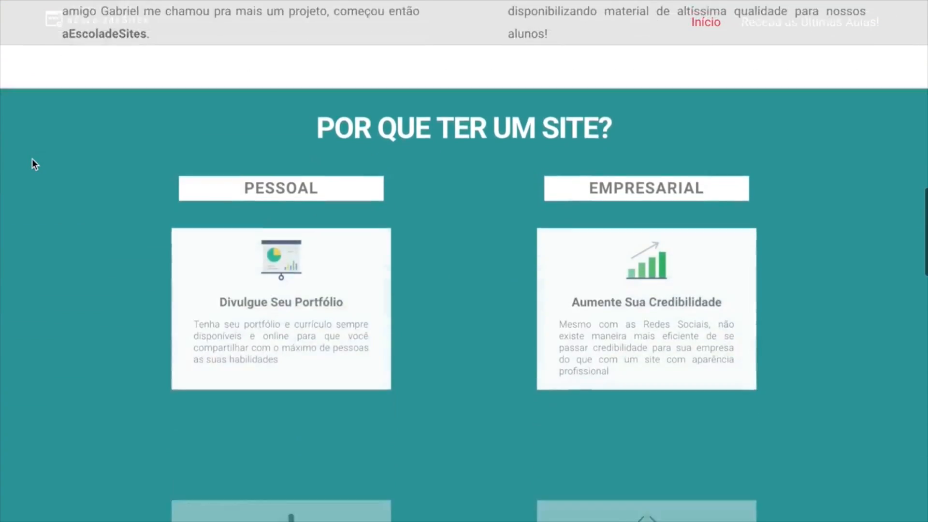
{"action": "scroll", "coordinate": [32, 164], "scroll_direction": "down", "scroll_amount": 9}
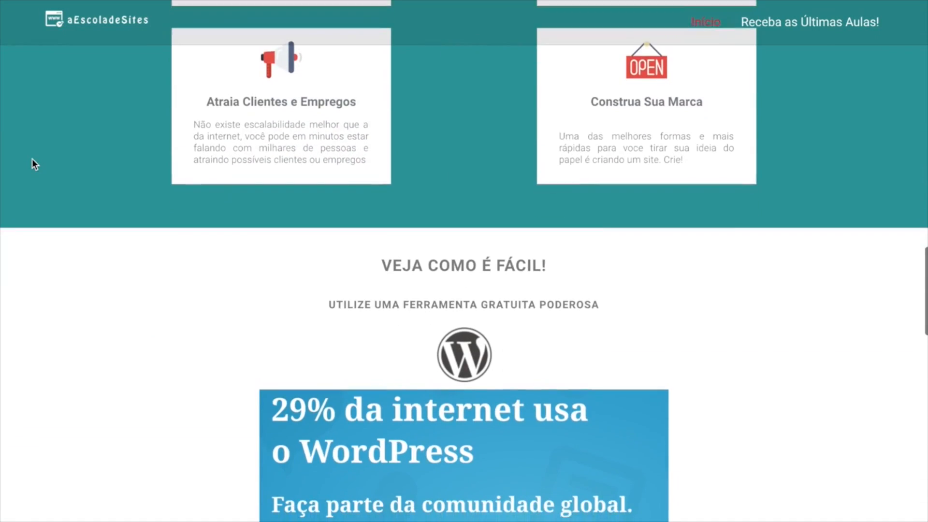
{"action": "scroll", "coordinate": [32, 160], "scroll_direction": "down", "scroll_amount": 7}
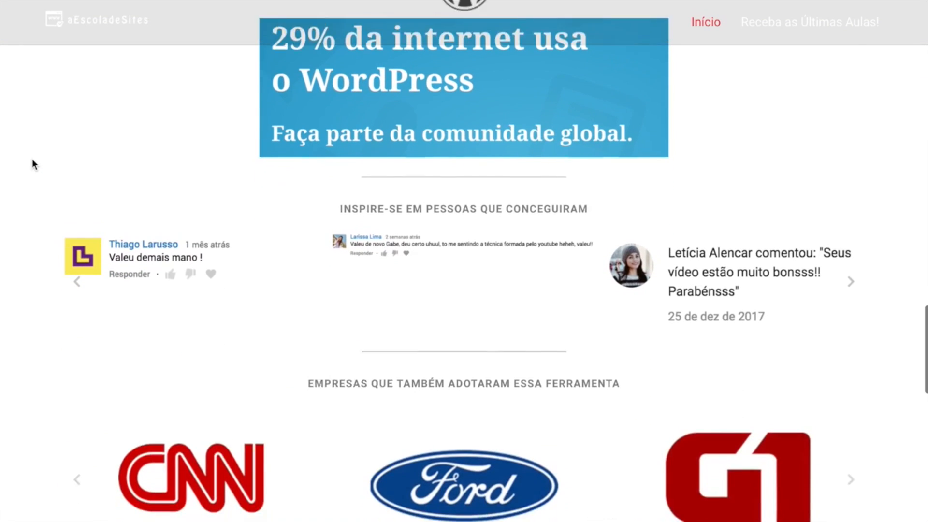
{"action": "scroll", "coordinate": [33, 164], "scroll_direction": "down", "scroll_amount": 8}
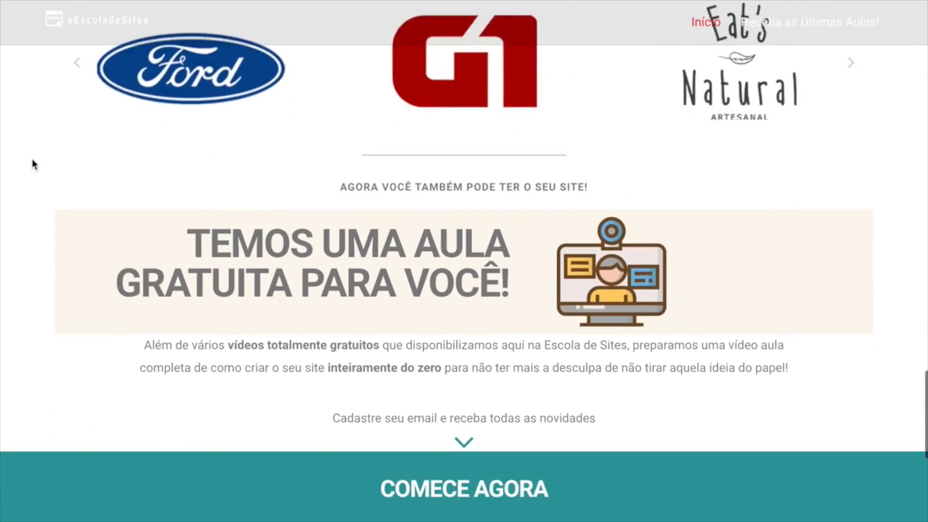
{"action": "scroll", "coordinate": [32, 164], "scroll_direction": "down", "scroll_amount": 10}
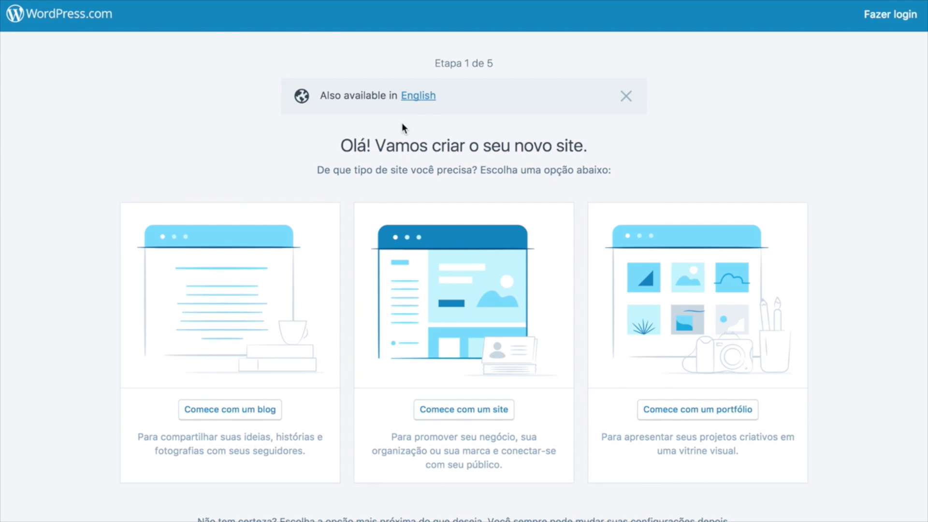
Close the example artist, Forbes, course sign-up and WordPress site-creation tabs.
{"action": "mouse_move", "coordinate": [435, 40]}
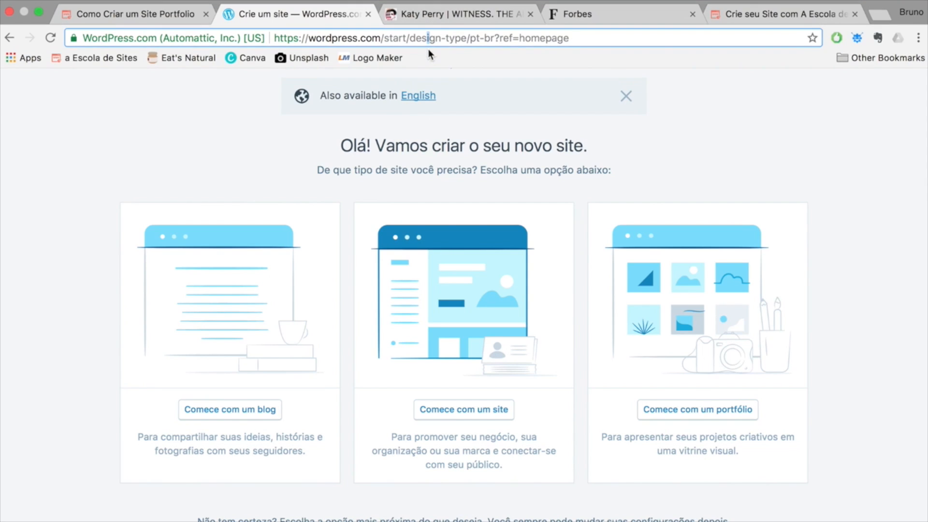
{"action": "left_click", "coordinate": [531, 14]}
{"action": "left_click", "coordinate": [532, 15]}
{"action": "left_click", "coordinate": [531, 16]}
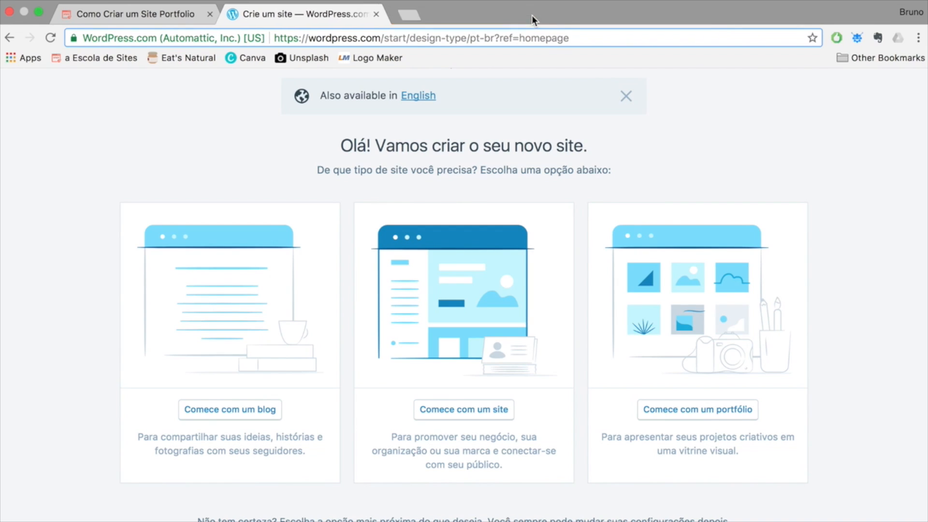
{"action": "left_click", "coordinate": [577, 39]}
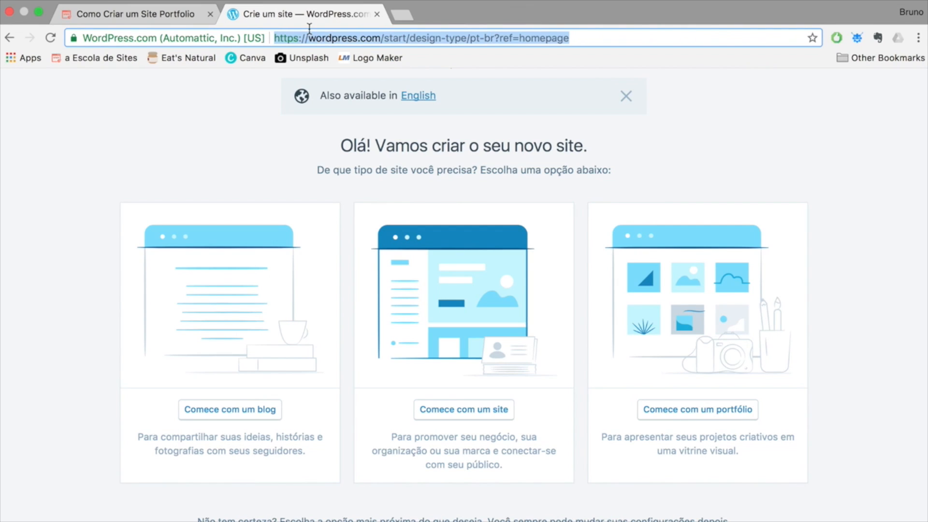
{"action": "left_click", "coordinate": [404, 15]}
{"action": "left_click", "coordinate": [381, 15]}
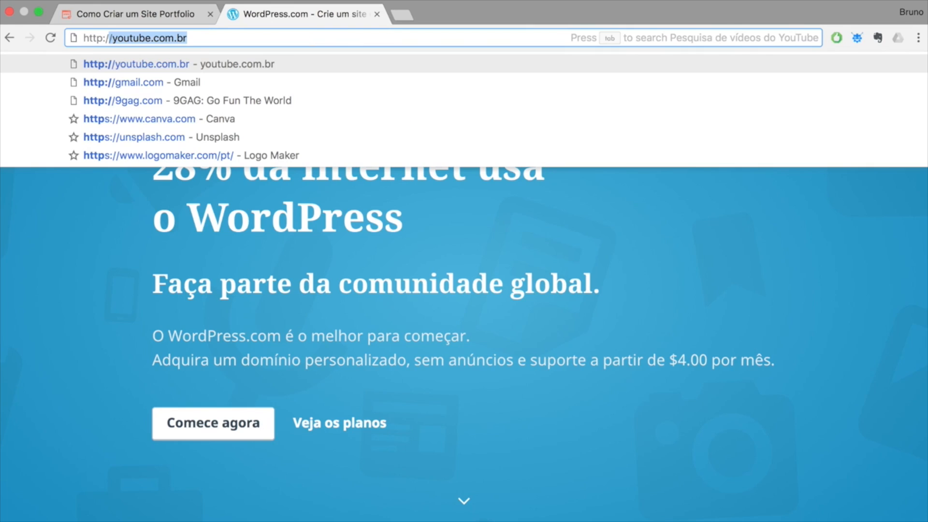
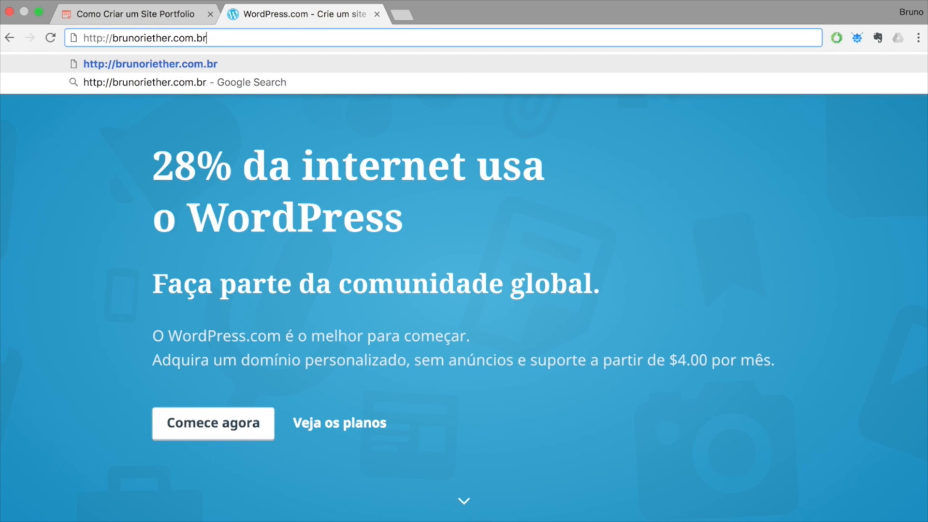
Enter the site's domain followed by /cpanel in the address bar and load it.
{"action": "left_click_drag", "start_coordinate": [113, 38], "coordinate": [133, 38]}
{"action": "left_click", "coordinate": [235, 39]}
{"action": "type", "text": "/c"}
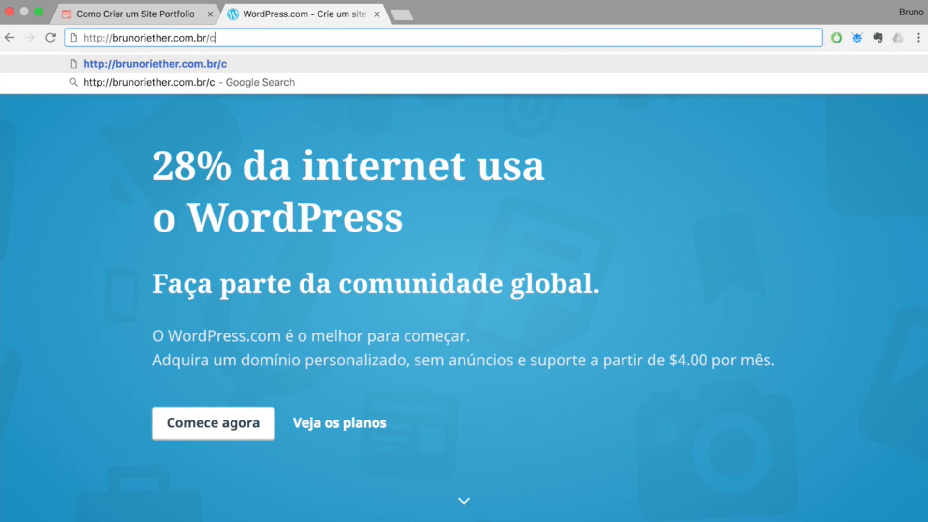
{"action": "type", "text": "panel"}
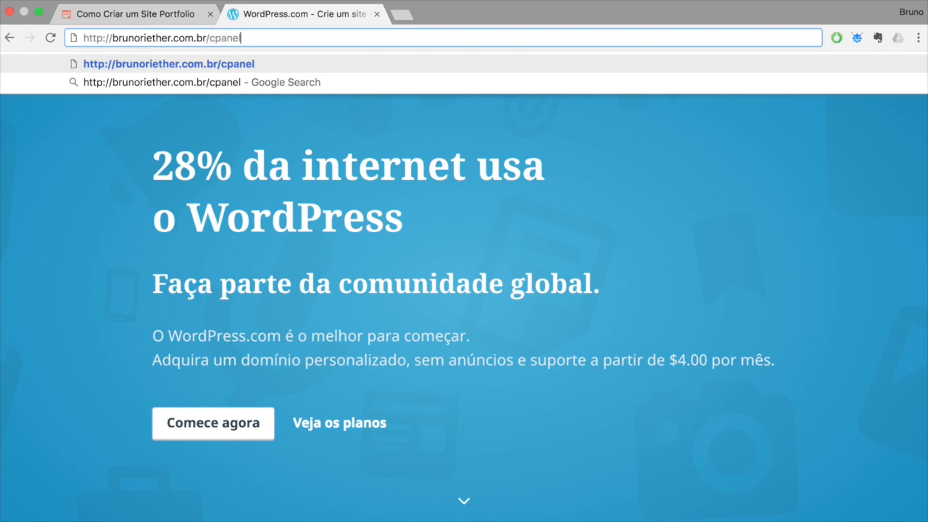
{"action": "key", "text": "Return"}
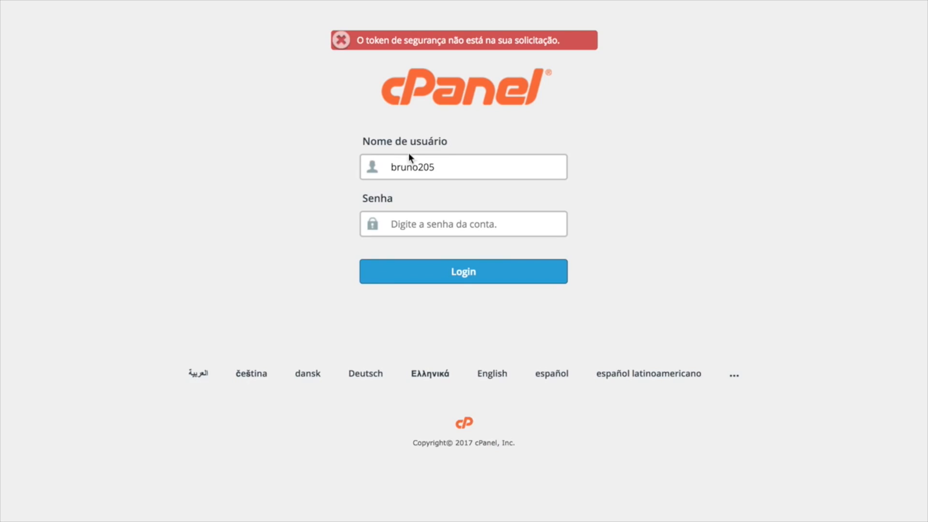
Log in to the domain's cPanel with the account password.
{"action": "left_click", "coordinate": [420, 228]}
{"action": "type", "text": "••••••••••"}
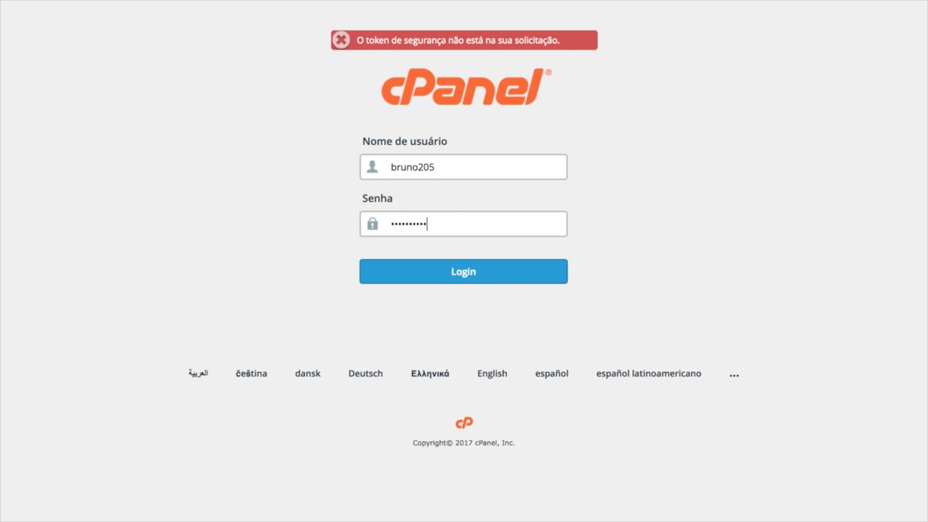
{"action": "left_click", "coordinate": [447, 275]}
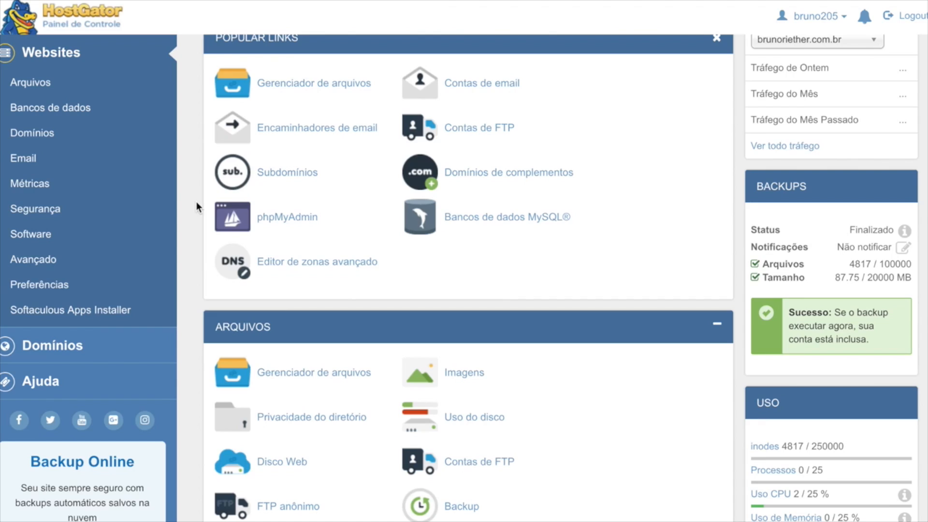
Collapse Arquivos, close Popular Links, and launch Softaculous Apps Installer from the Software section.
{"action": "left_click", "coordinate": [720, 325]}
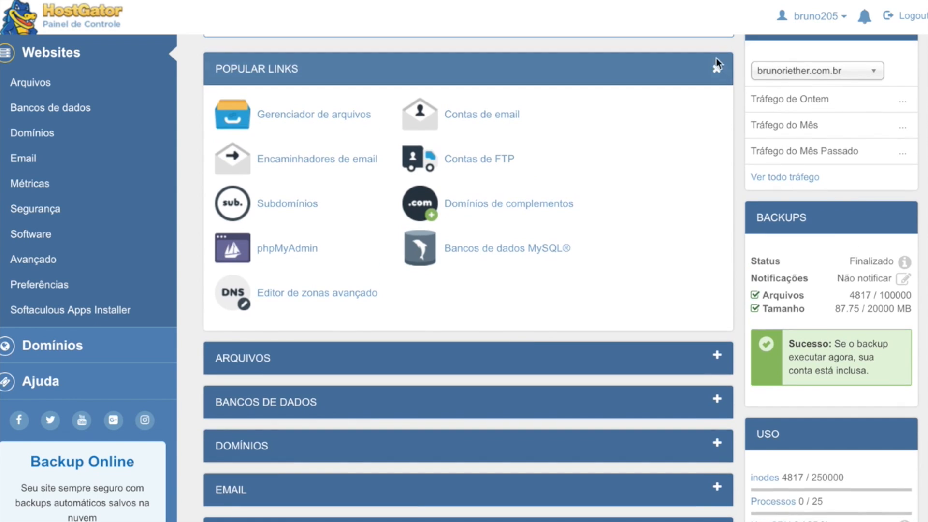
{"action": "left_click", "coordinate": [715, 67]}
{"action": "scroll", "coordinate": [677, 97], "scroll_direction": "down", "scroll_amount": 2}
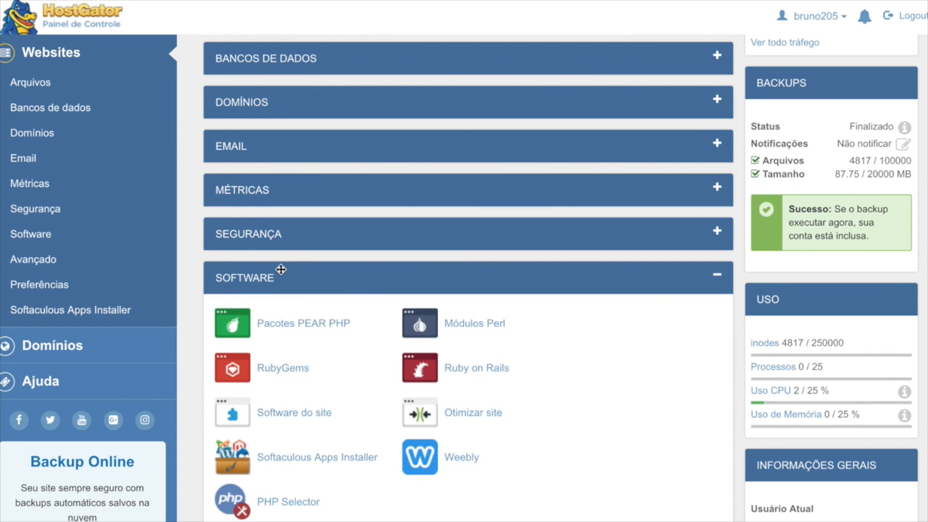
{"action": "scroll", "coordinate": [281, 268], "scroll_direction": "down", "scroll_amount": 3}
{"action": "scroll", "coordinate": [298, 272], "scroll_direction": "up", "scroll_amount": 3}
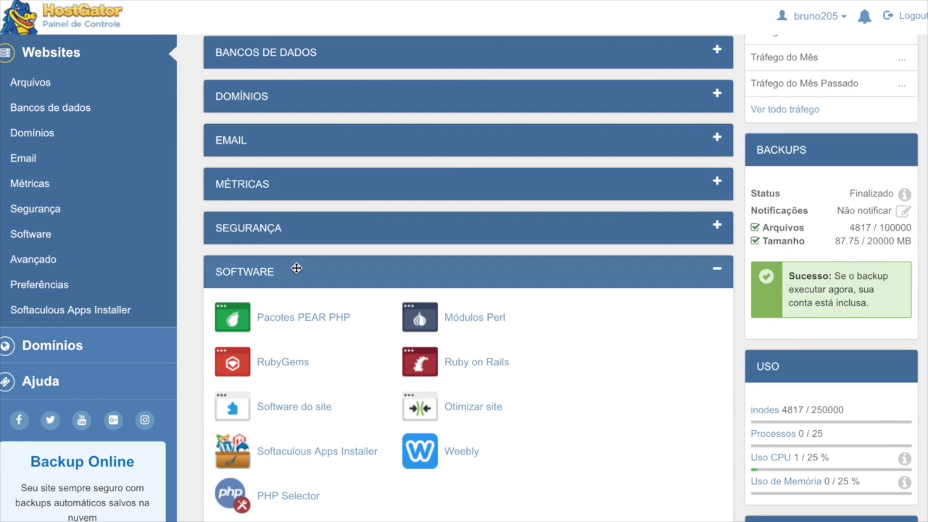
{"action": "scroll", "coordinate": [296, 265], "scroll_direction": "down", "scroll_amount": 1}
{"action": "scroll", "coordinate": [297, 265], "scroll_direction": "up", "scroll_amount": 1}
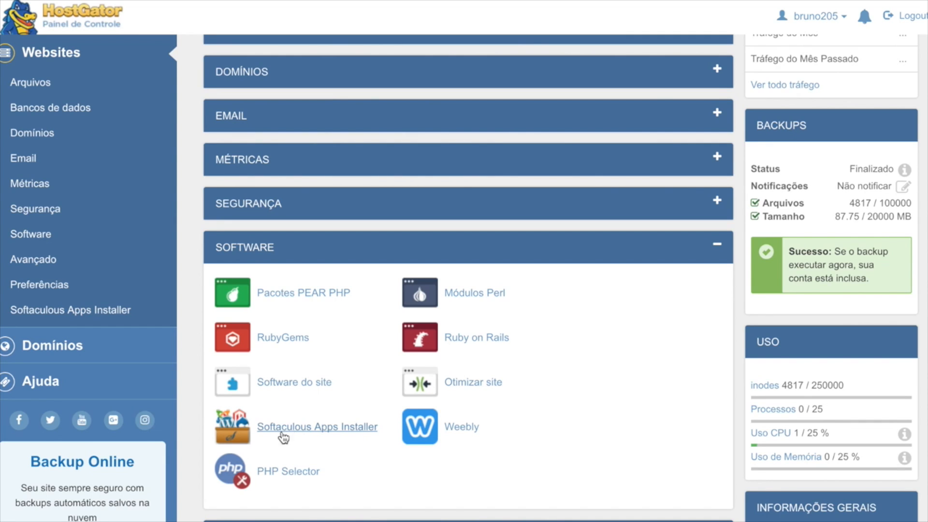
{"action": "left_click", "coordinate": [314, 438]}
{"action": "mouse_move", "coordinate": [324, 246]}
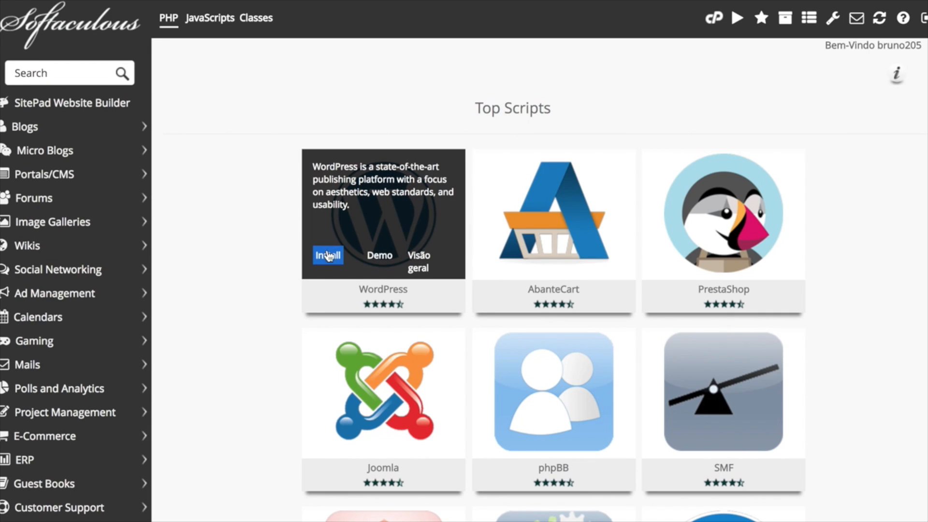
Begin the WordPress install, keeping the site's domain and deleting 'wp' from the directory field.
{"action": "left_click", "coordinate": [328, 256]}
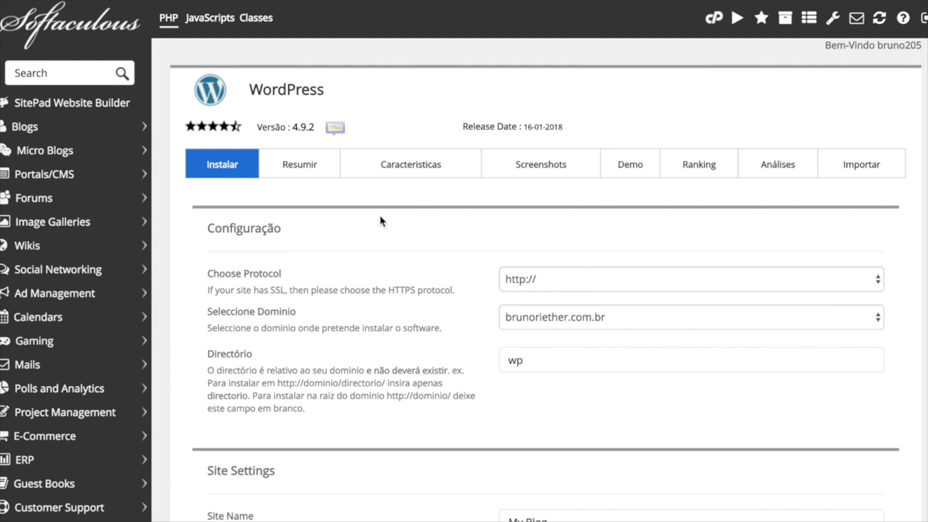
{"action": "scroll", "coordinate": [406, 207], "scroll_direction": "down", "scroll_amount": 3}
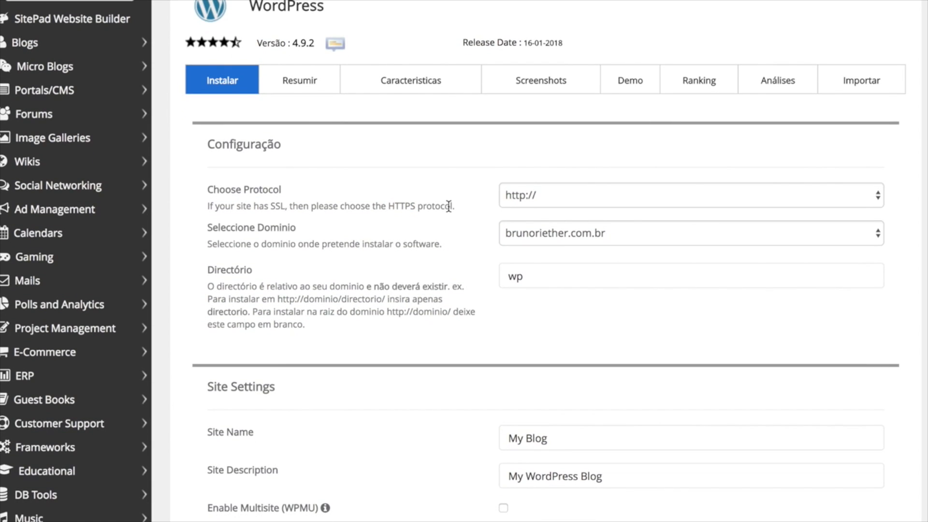
{"action": "left_click_drag", "start_coordinate": [388, 207], "coordinate": [416, 208]}
{"action": "left_click", "coordinate": [567, 233]}
{"action": "left_click", "coordinate": [521, 231]}
{"action": "left_click", "coordinate": [558, 236]}
{"action": "left_click", "coordinate": [524, 236]}
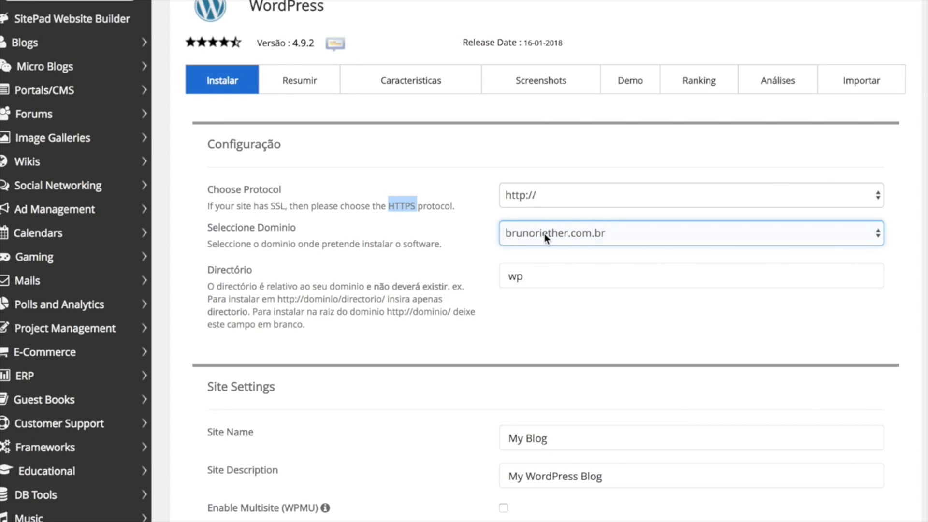
{"action": "key", "text": "Tab"}
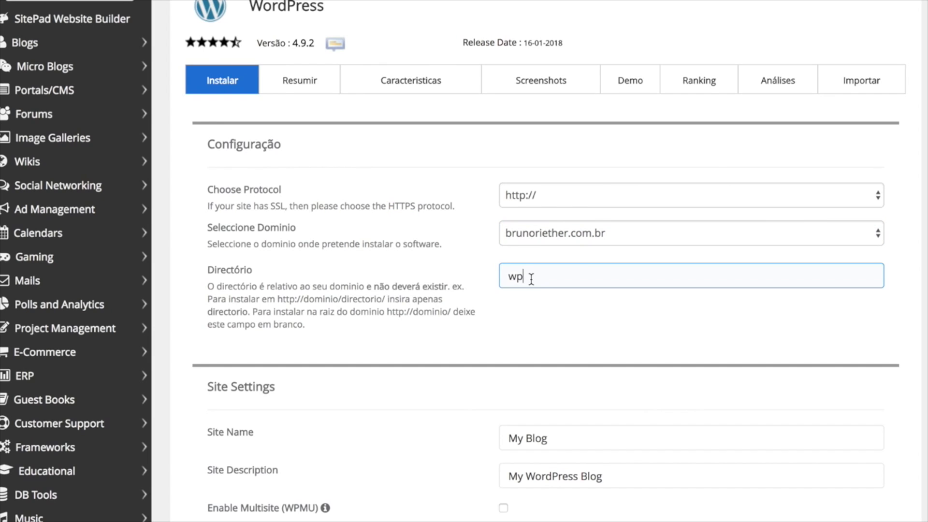
{"action": "key", "text": "BackSpace"}
{"action": "left_click", "coordinate": [474, 274]}
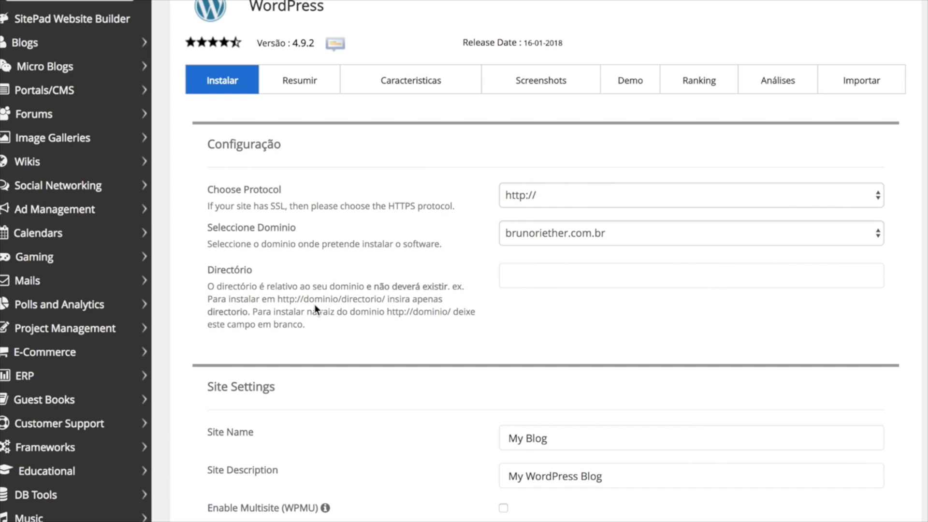
{"action": "left_click", "coordinate": [516, 233]}
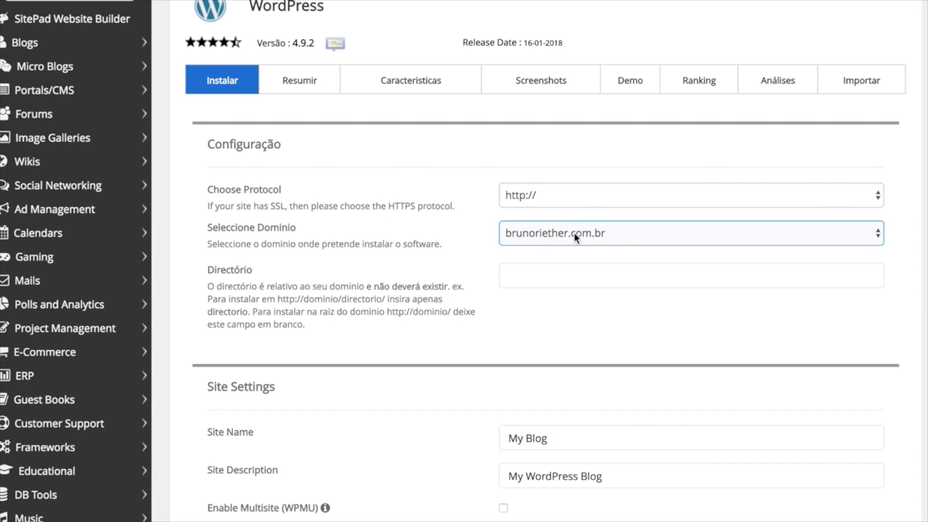
{"action": "left_click", "coordinate": [571, 261]}
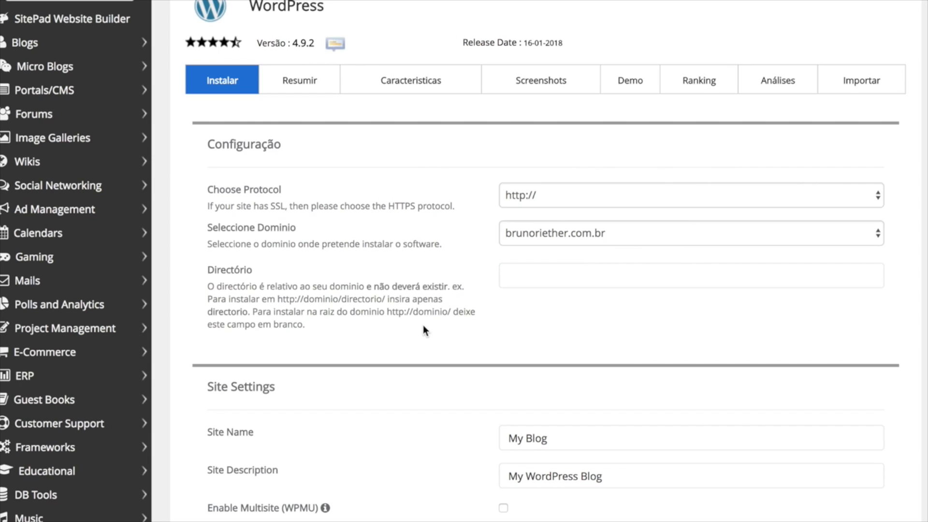
{"action": "left_click", "coordinate": [514, 233]}
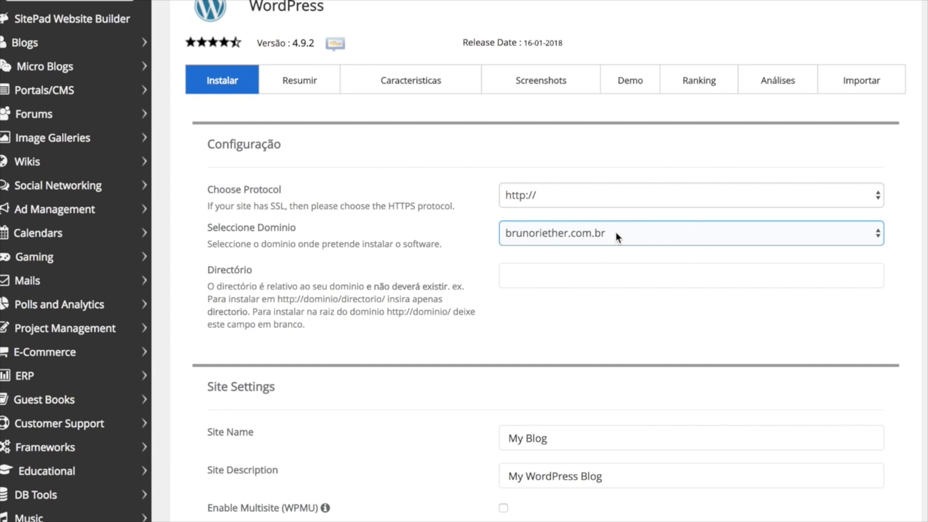
{"action": "left_click", "coordinate": [586, 276]}
{"action": "left_click", "coordinate": [584, 232]}
{"action": "left_click", "coordinate": [569, 268]}
{"action": "left_click", "coordinate": [572, 196]}
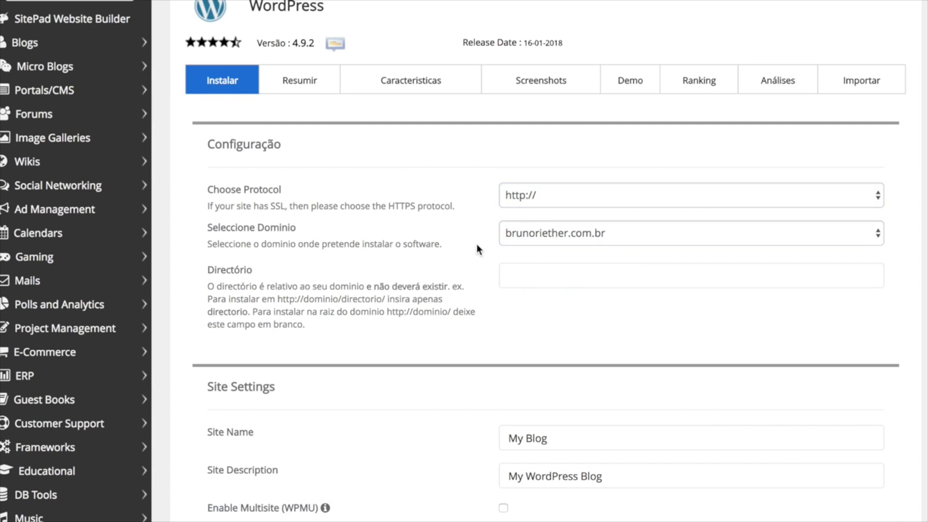
Replace the site name with the owner's name and set the description to 'Meu portfólio pessoal'.
{"action": "scroll", "coordinate": [476, 246], "scroll_direction": "down", "scroll_amount": 3}
{"action": "left_click_drag", "start_coordinate": [556, 325], "coordinate": [474, 329]}
{"action": "type", "text": "Bruno Rieyje"}
{"action": "key", "text": "BackSpace"}
{"action": "key", "text": "BackSpace"}
{"action": "key", "text": "BackSpace"}
{"action": "type", "text": "ther"}
{"action": "key", "text": "Tab"}
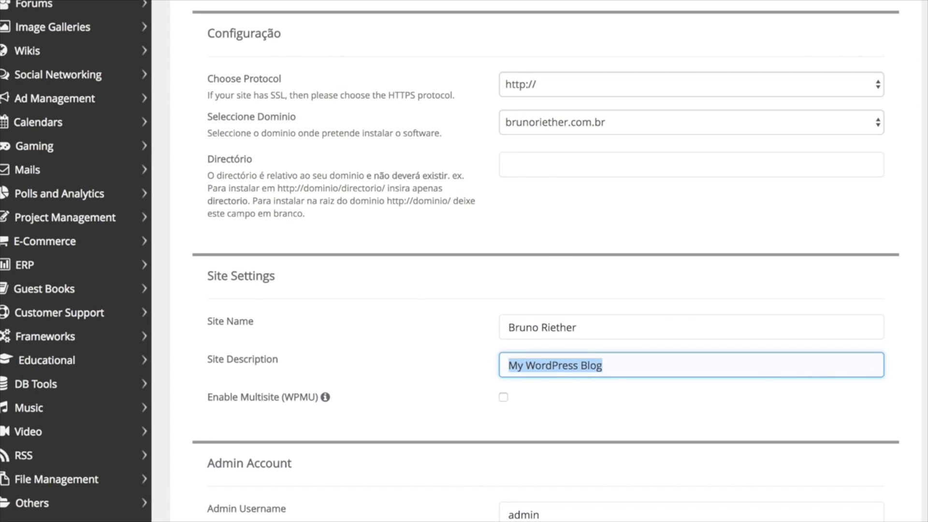
{"action": "type", "text": "My"}
{"action": "key", "text": "BackSpace"}
{"action": "type", "text": "eu p"}
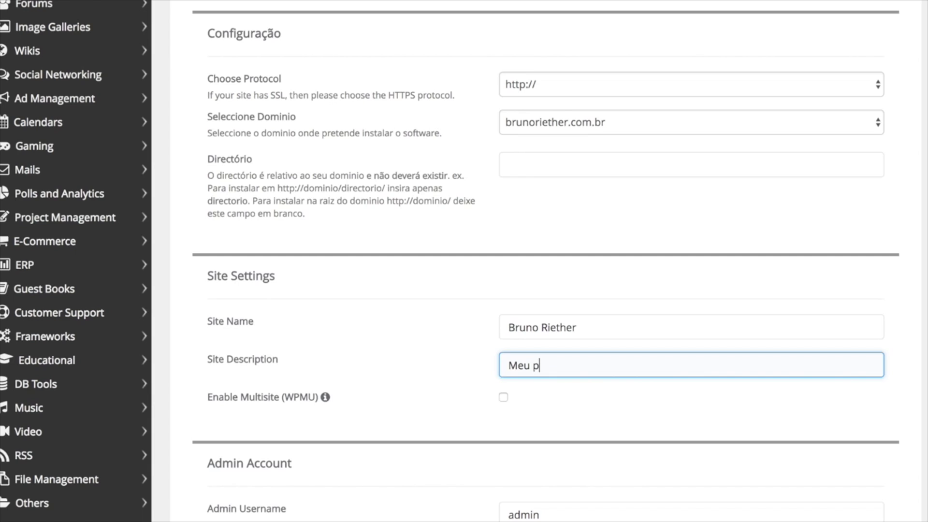
{"action": "type", "text": "orstfólio pessoal"}
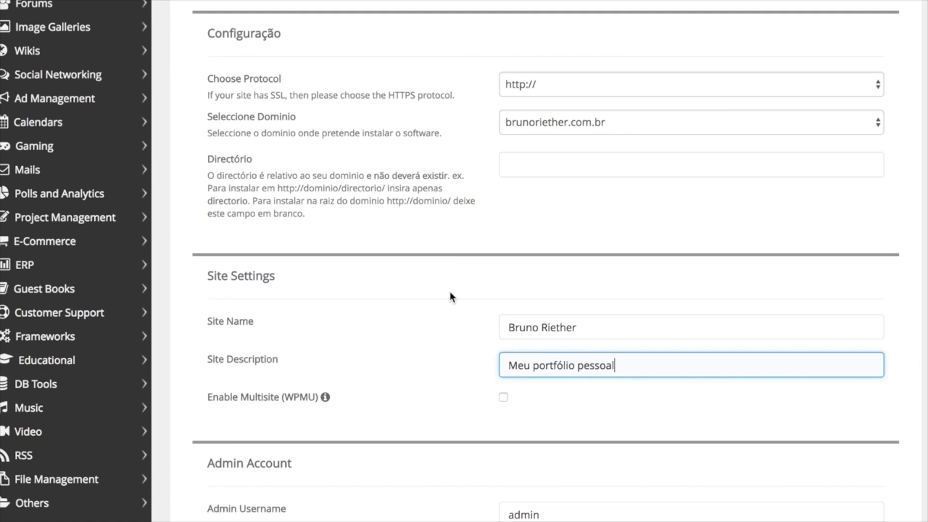
{"action": "scroll", "coordinate": [451, 295], "scroll_direction": "down", "scroll_amount": 5}
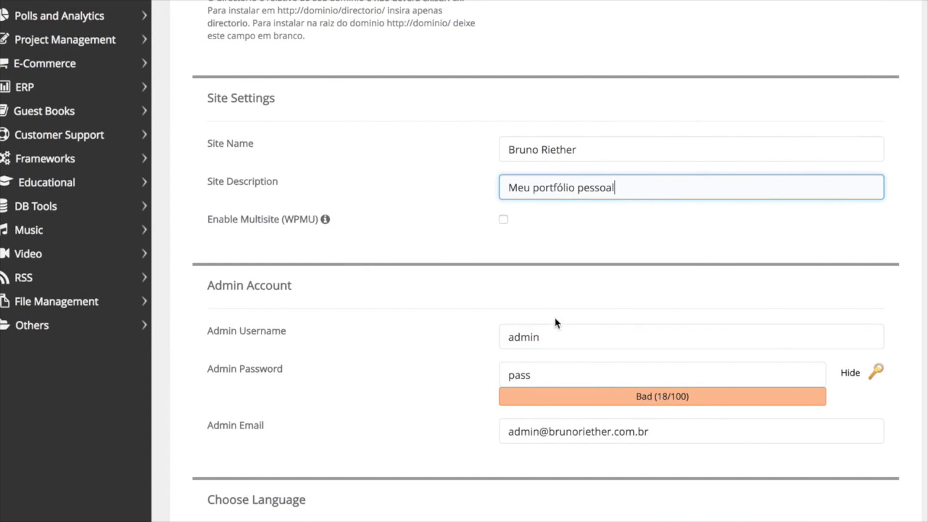
{"action": "left_click", "coordinate": [550, 337]}
{"action": "left_click_drag", "start_coordinate": [518, 337], "coordinate": [467, 333]}
{"action": "left_click", "coordinate": [467, 333]}
{"action": "left_click_drag", "start_coordinate": [552, 338], "coordinate": [388, 338]}
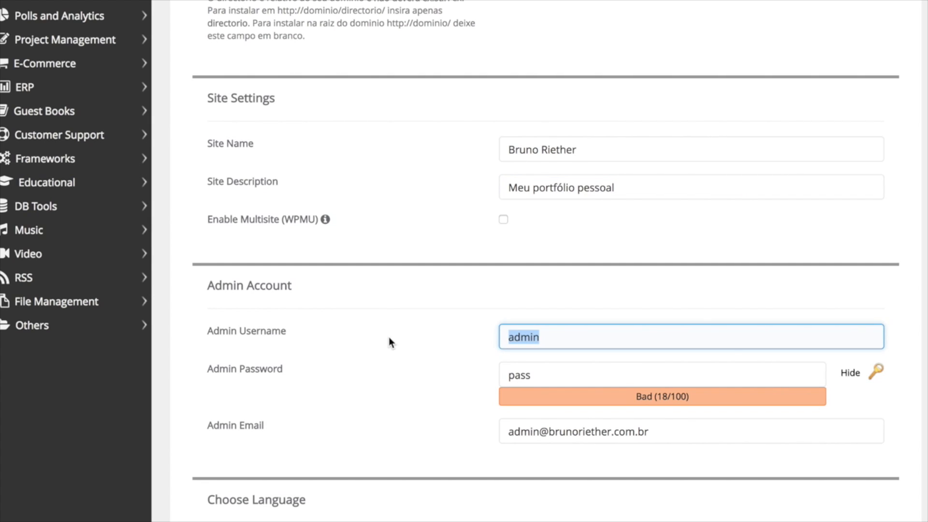
{"action": "left_click", "coordinate": [415, 317]}
{"action": "left_click", "coordinate": [513, 375]}
{"action": "double_click", "coordinate": [519, 376]}
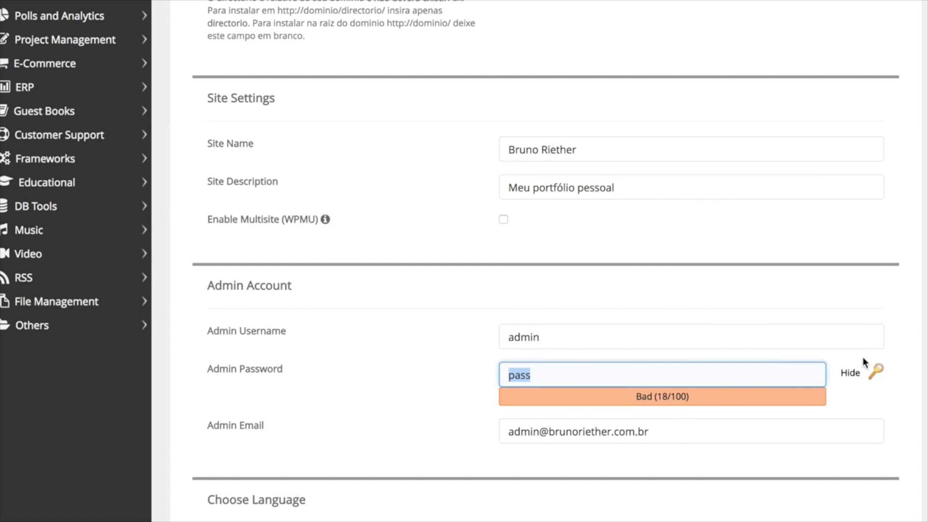
{"action": "left_click", "coordinate": [852, 376]}
{"action": "left_click_drag", "start_coordinate": [641, 367], "coordinate": [498, 363]}
{"action": "type", "text": "••••••••••"}
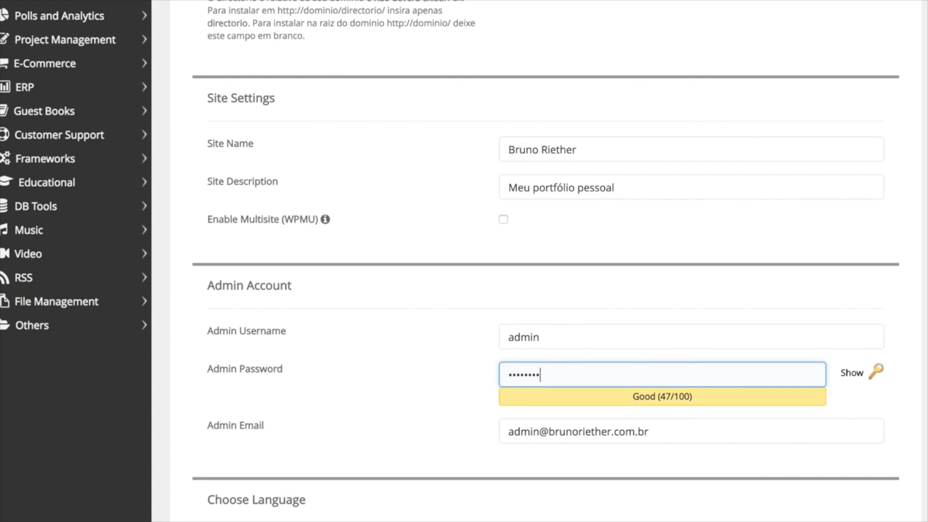
Change the admin email to the site's contato contact mailbox.
{"action": "scroll", "coordinate": [473, 377], "scroll_direction": "down", "scroll_amount": 2}
{"action": "left_click", "coordinate": [506, 355]}
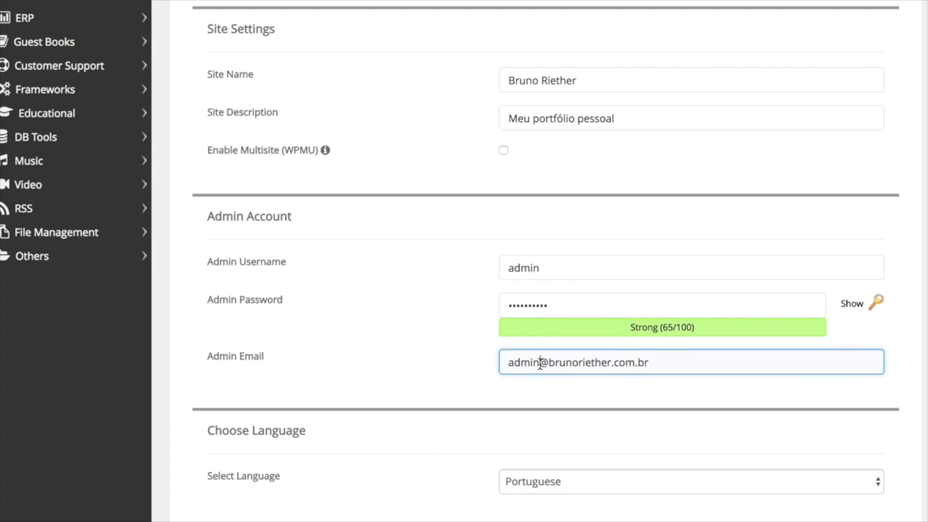
{"action": "left_click_drag", "start_coordinate": [539, 364], "coordinate": [502, 361]}
{"action": "type", "text": "contato"}
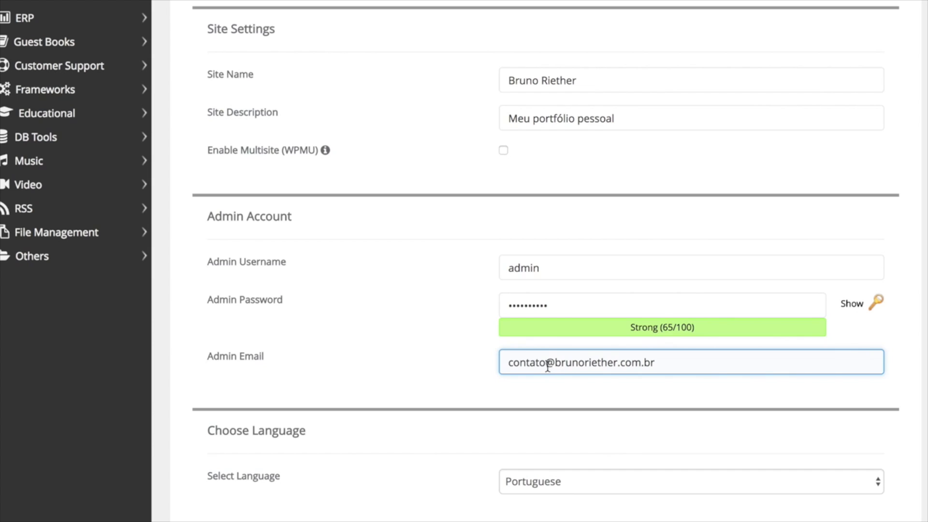
{"action": "left_click_drag", "start_coordinate": [555, 363], "coordinate": [620, 363]}
{"action": "left_click", "coordinate": [656, 352]}
{"action": "left_click_drag", "start_coordinate": [512, 363], "coordinate": [555, 364]}
{"action": "scroll", "coordinate": [502, 371], "scroll_direction": "down", "scroll_amount": 3}
{"action": "left_click", "coordinate": [502, 371]}
Choose Portuguese-BR as the installation language and scroll down to the plugin and theme options.
{"action": "left_click", "coordinate": [561, 352]}
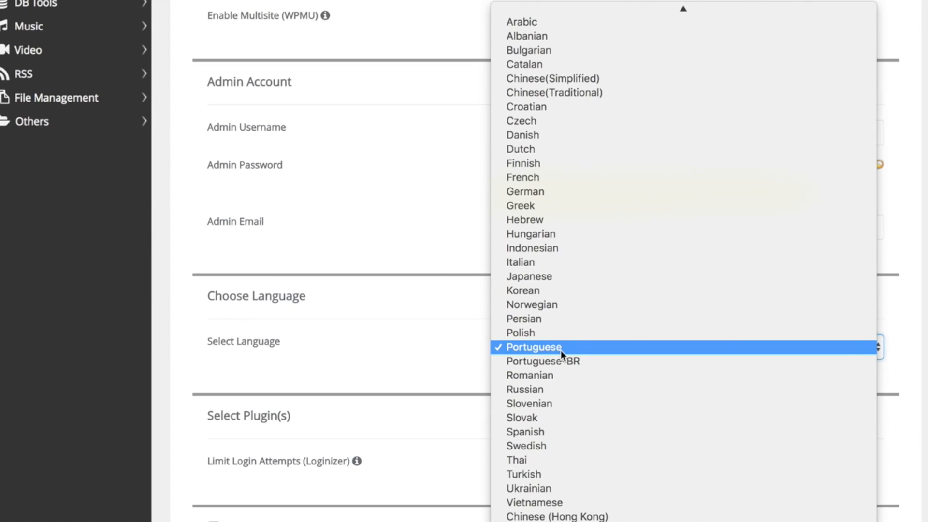
{"action": "left_click", "coordinate": [486, 341]}
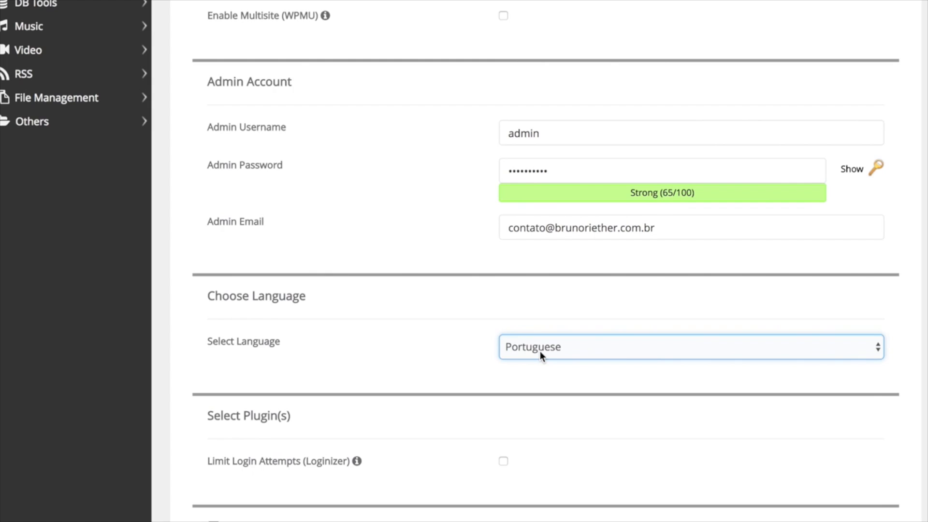
{"action": "left_click", "coordinate": [573, 351]}
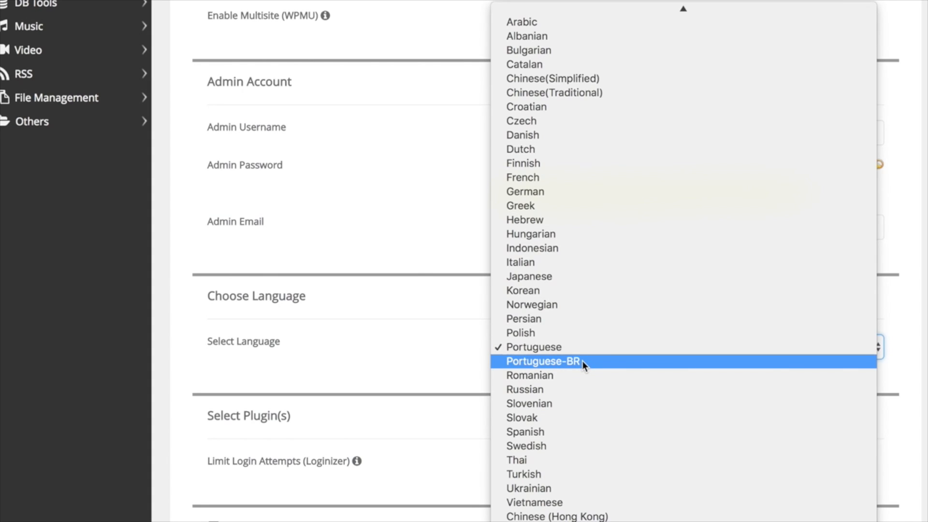
{"action": "left_click", "coordinate": [582, 363]}
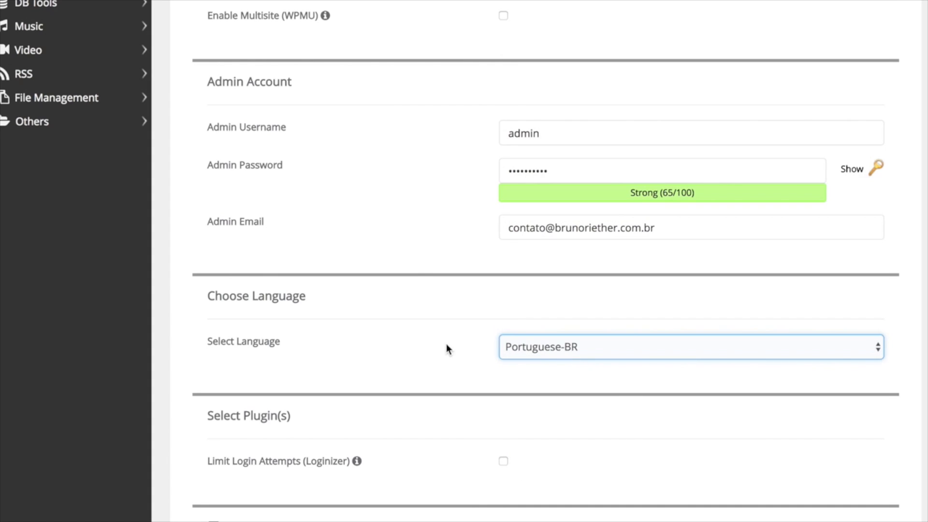
{"action": "scroll", "coordinate": [448, 348], "scroll_direction": "down", "scroll_amount": 2}
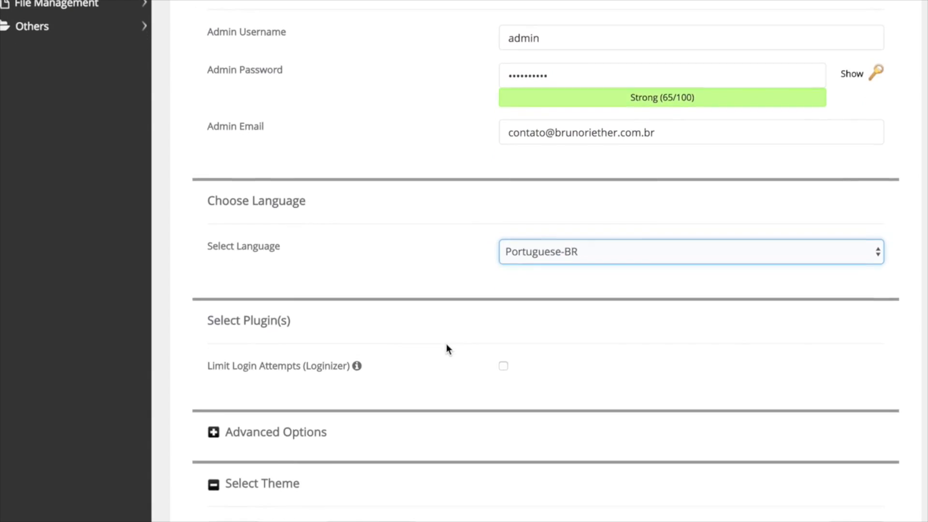
{"action": "scroll", "coordinate": [447, 348], "scroll_direction": "down", "scroll_amount": 1}
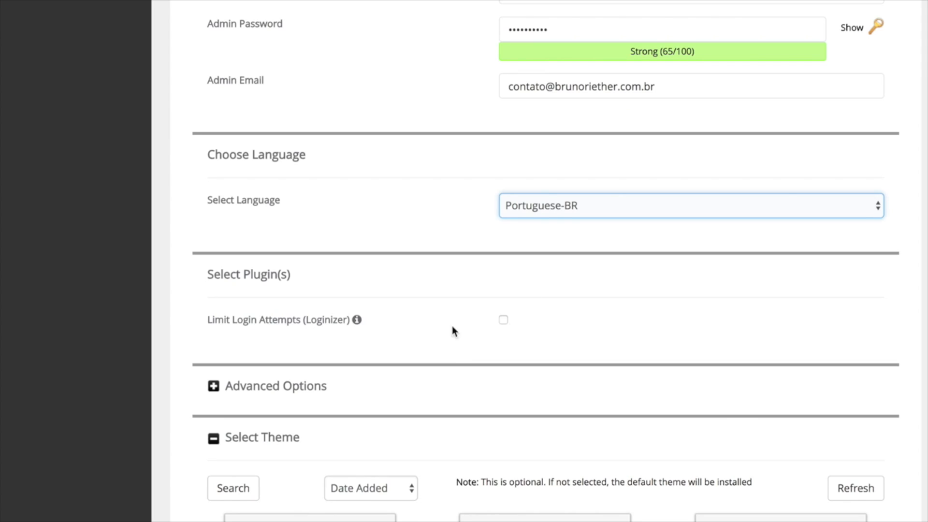
{"action": "scroll", "coordinate": [454, 331], "scroll_direction": "down", "scroll_amount": 3}
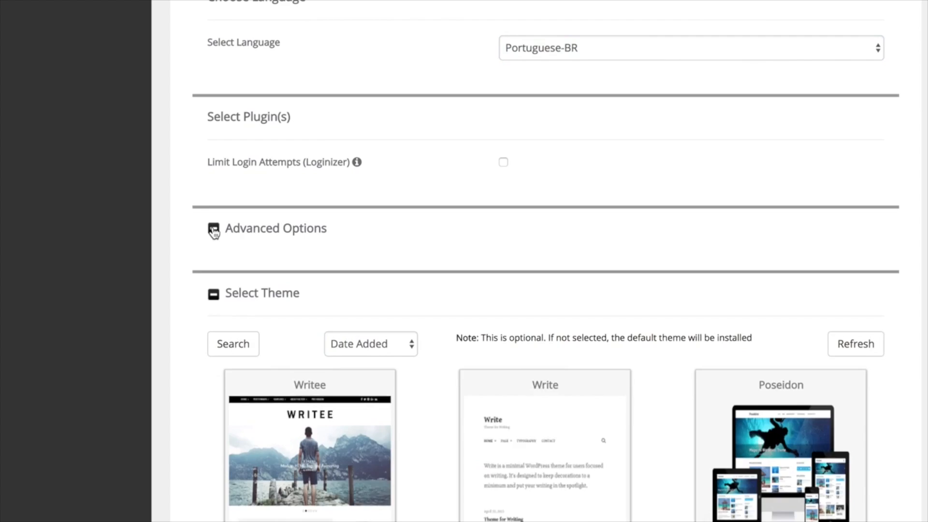
Leave the advanced options and default theme unchanged and start the WordPress installation.
{"action": "left_click", "coordinate": [214, 230]}
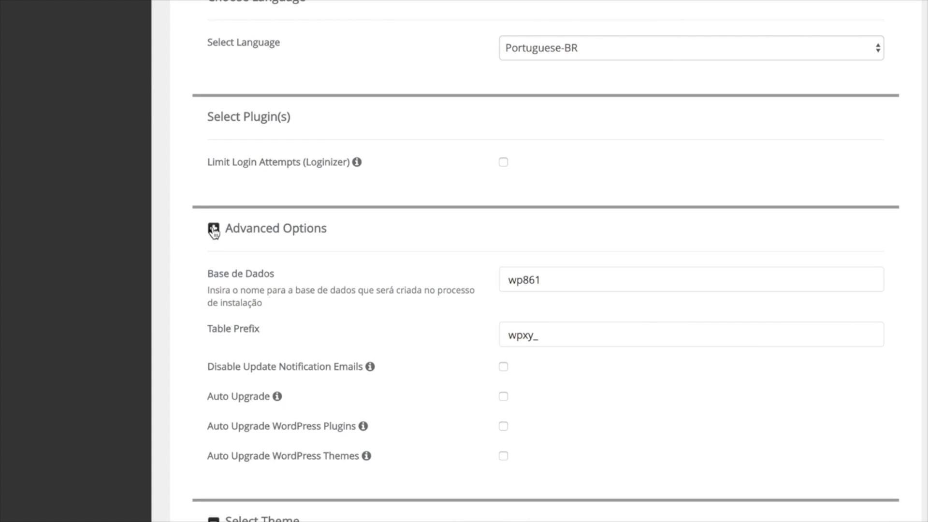
{"action": "left_click", "coordinate": [213, 230]}
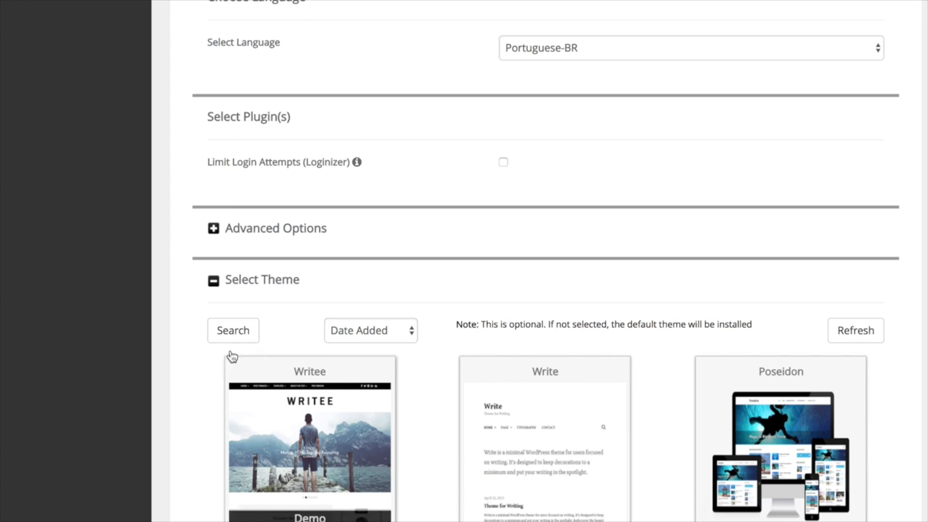
{"action": "left_click", "coordinate": [215, 283]}
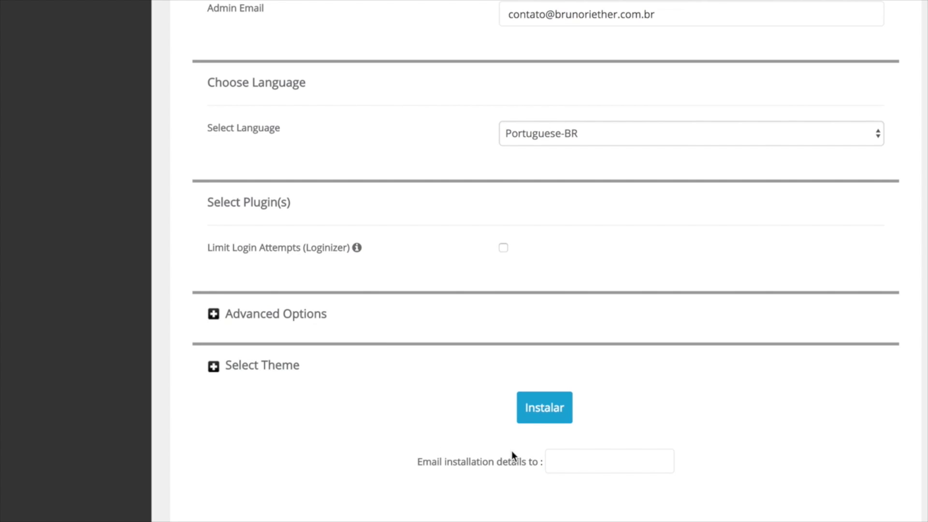
{"action": "left_click_drag", "start_coordinate": [544, 464], "coordinate": [419, 461]}
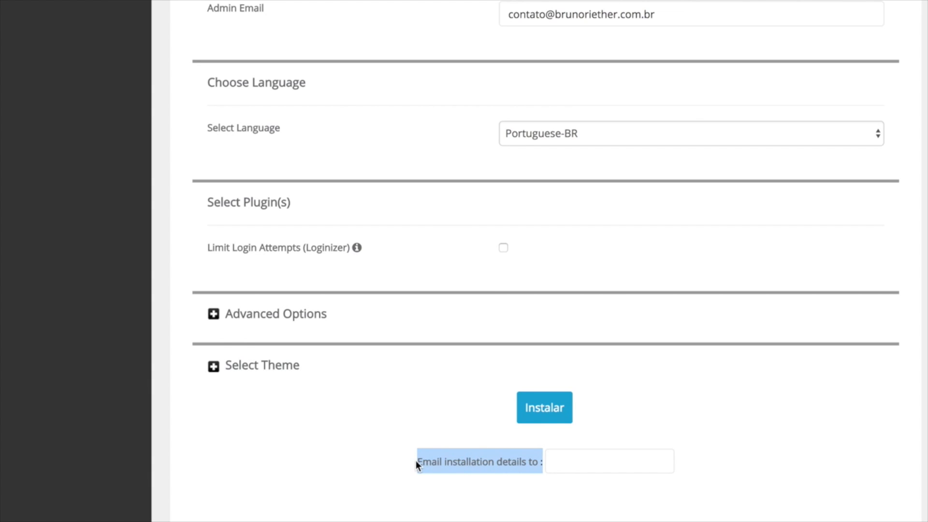
{"action": "left_click", "coordinate": [435, 437]}
{"action": "left_click", "coordinate": [550, 459]}
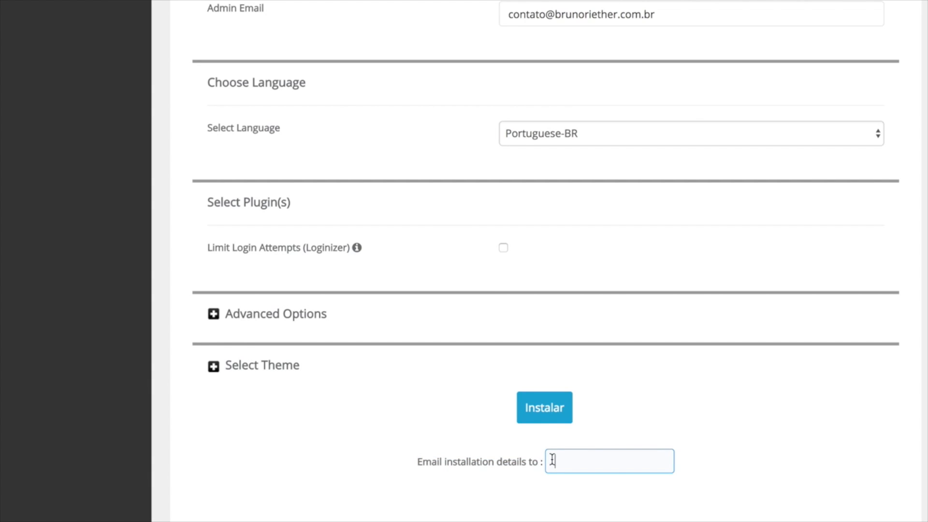
{"action": "left_click", "coordinate": [545, 413]}
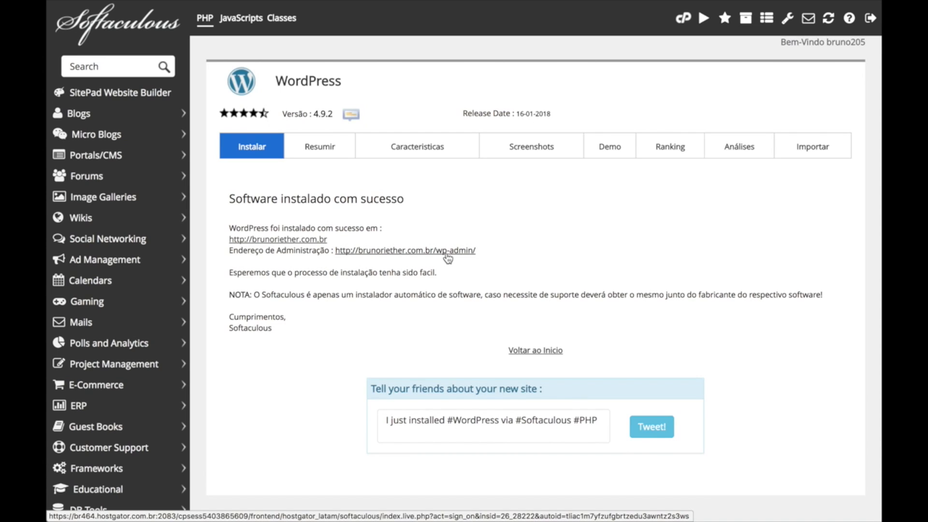
From the wp-admin link, sign in as admin with the new password.
{"action": "left_click", "coordinate": [465, 252]}
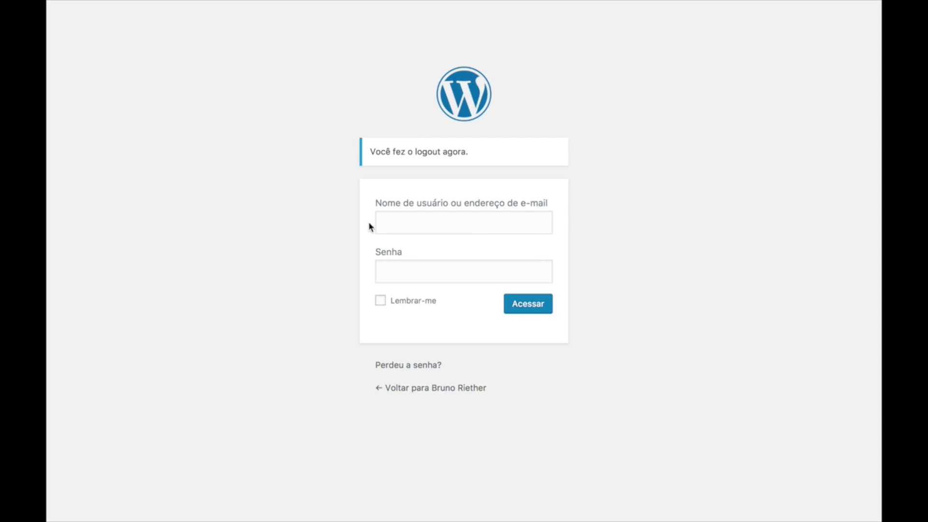
{"action": "left_click", "coordinate": [388, 223]}
{"action": "type", "text": "admin"}
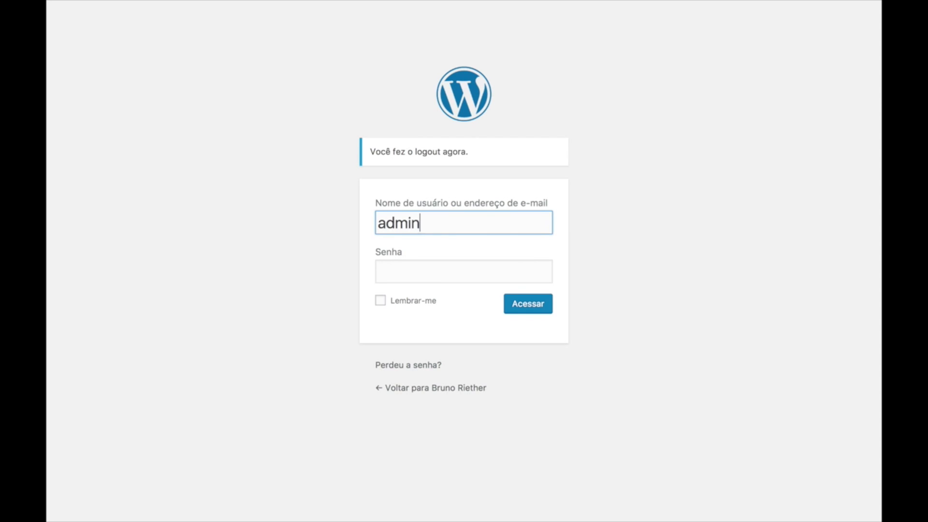
{"action": "key", "text": "Tab"}
{"action": "type", "text": "•••••••"}
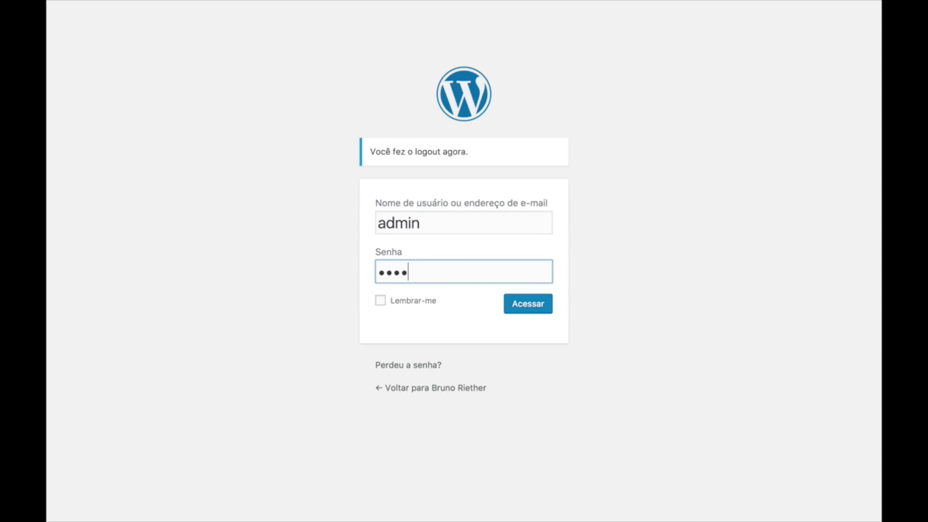
{"action": "type", "text": "•••"}
{"action": "key", "text": "Return"}
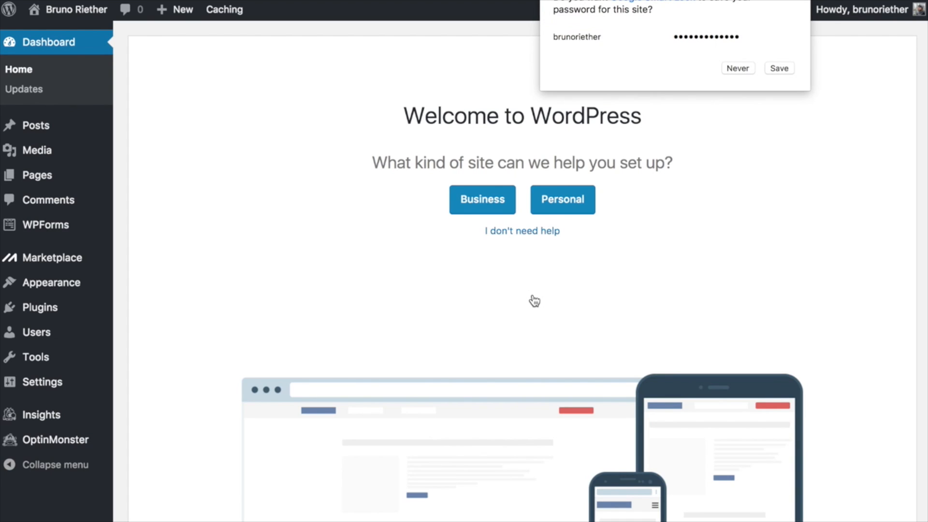
Decline Chrome's password saving and choose 'I don't need help' on the Welcome screen.
{"action": "left_click", "coordinate": [738, 69]}
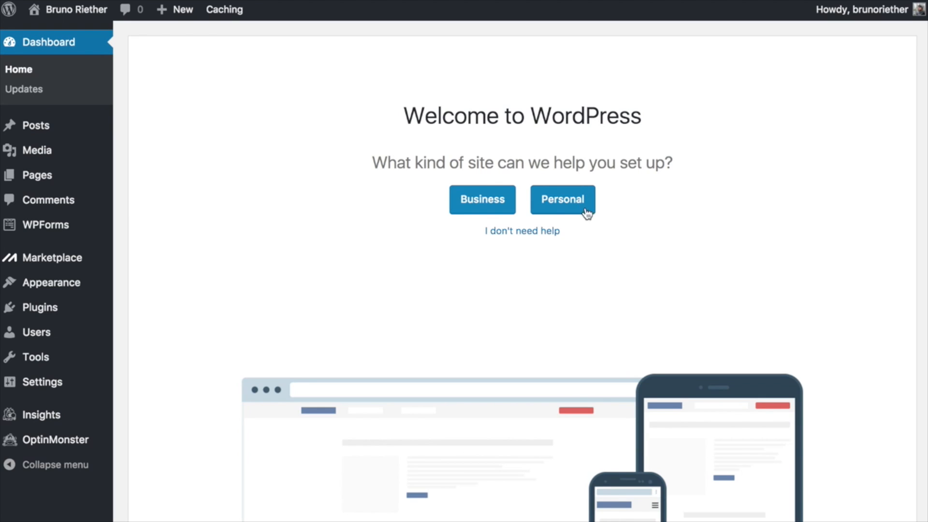
{"action": "left_click", "coordinate": [529, 236]}
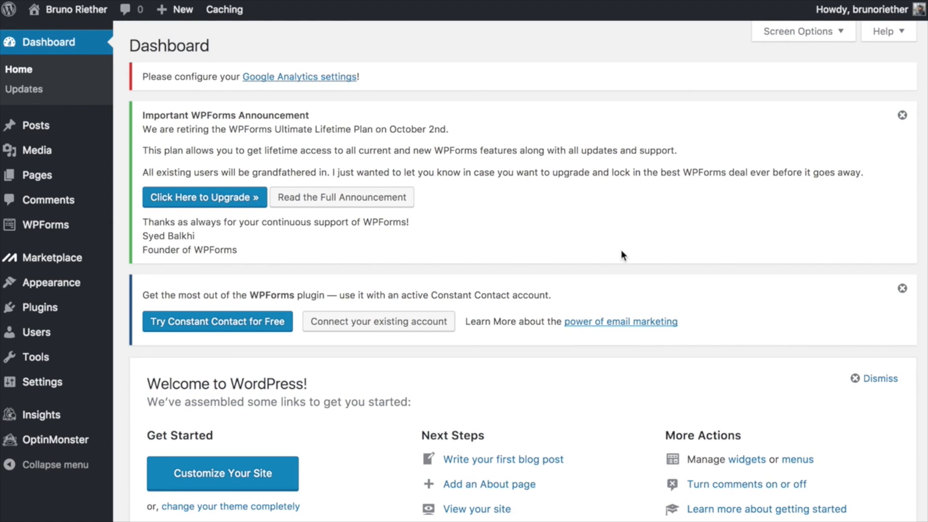
Dismiss the WPForms and Welcome panels, collapse OptinMonster, Activity, Quick Draft and Events widgets, keeping At a Glance open.
{"action": "left_click", "coordinate": [903, 115]}
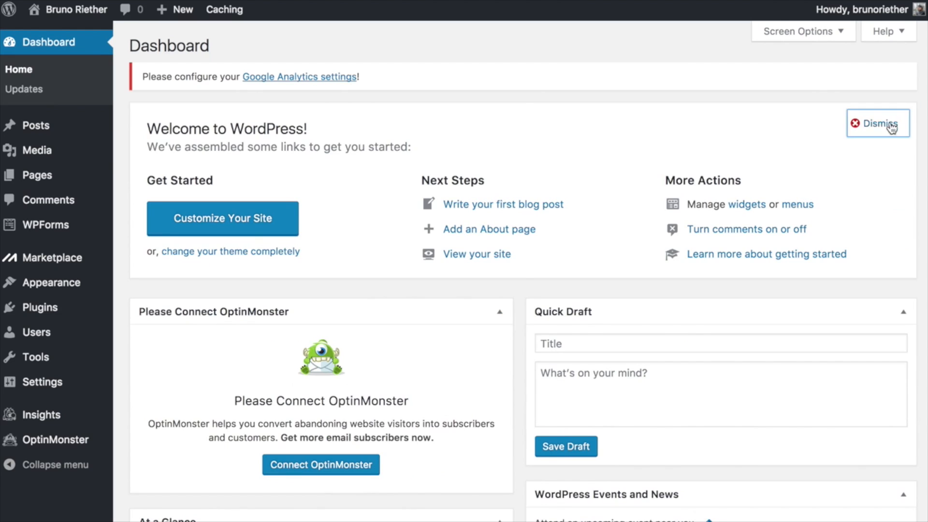
{"action": "left_click", "coordinate": [892, 124]}
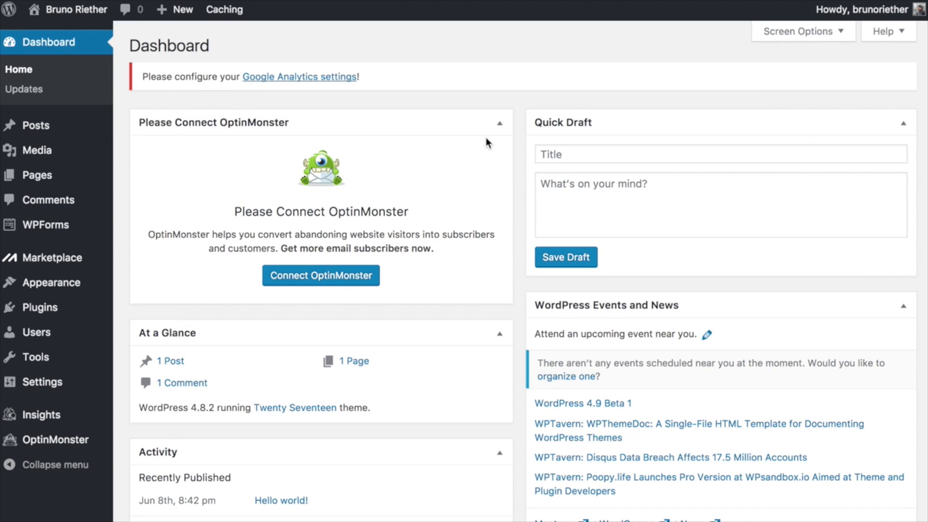
{"action": "left_click", "coordinate": [501, 124]}
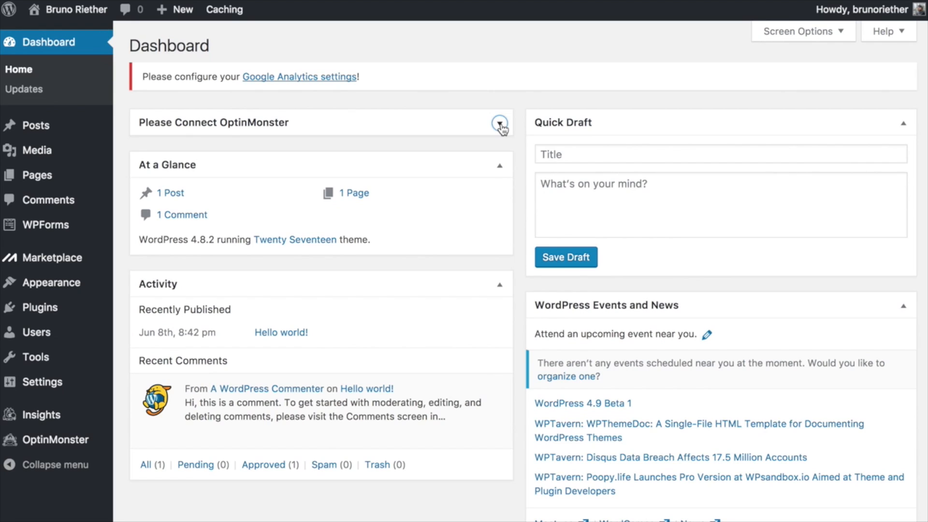
{"action": "left_click", "coordinate": [500, 166]}
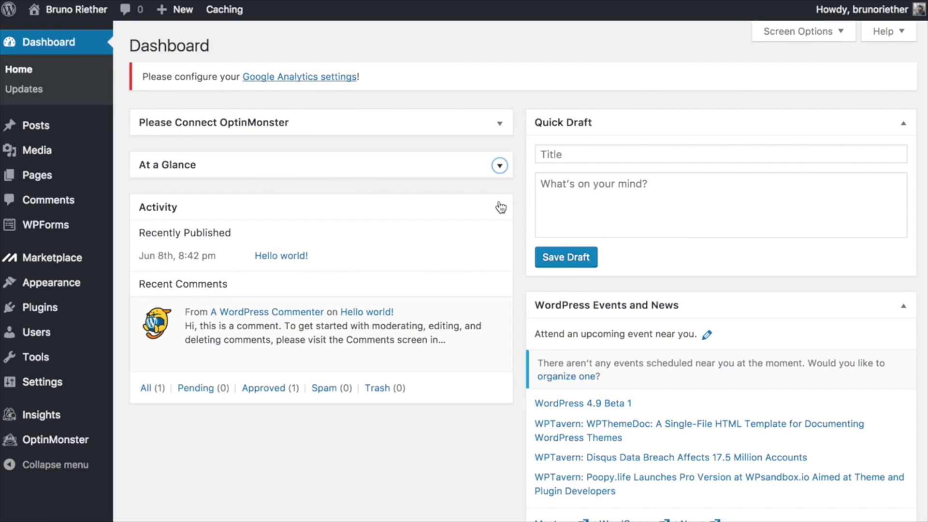
{"action": "left_click", "coordinate": [500, 208]}
{"action": "left_click", "coordinate": [903, 125]}
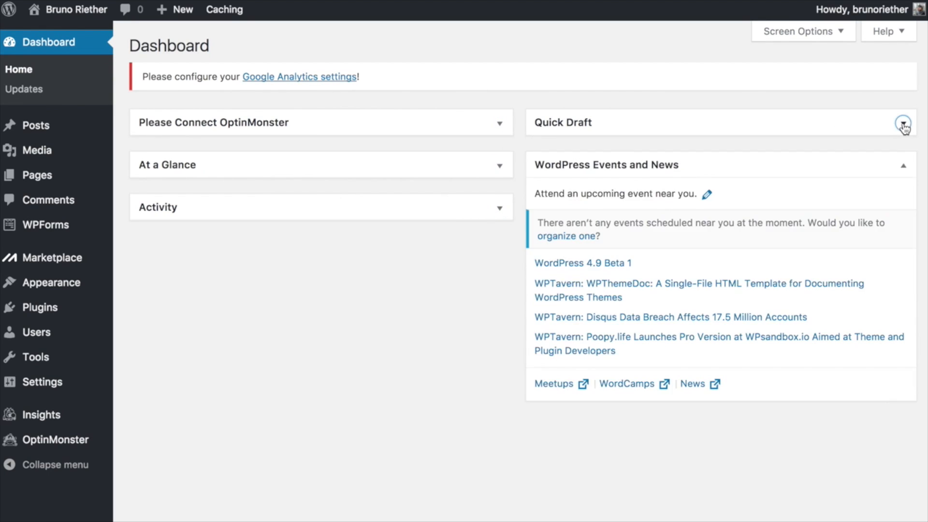
{"action": "left_click", "coordinate": [902, 167]}
{"action": "left_click", "coordinate": [478, 166]}
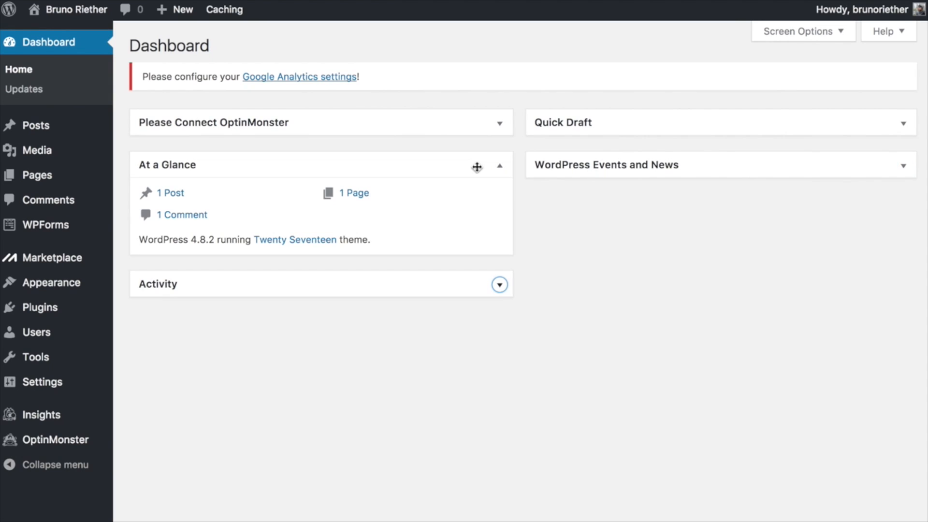
{"action": "mouse_move", "coordinate": [870, 14]}
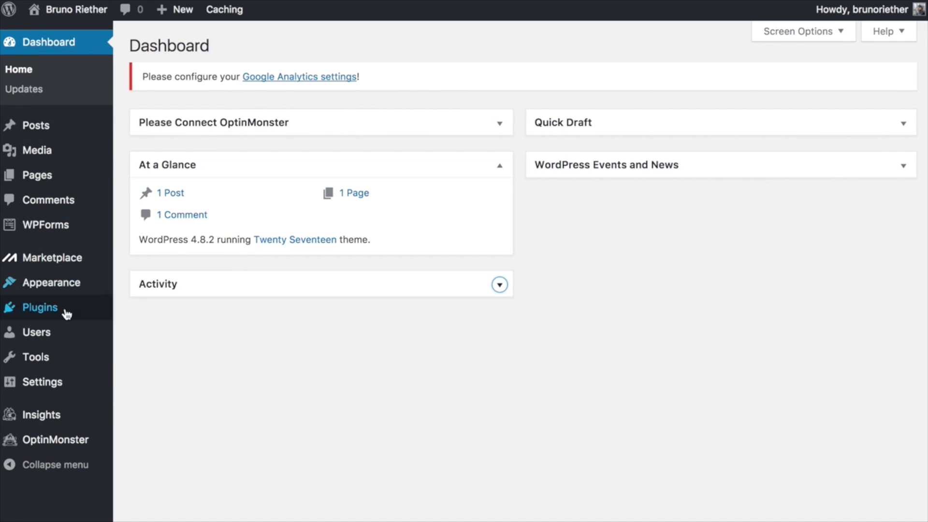
{"action": "mouse_move", "coordinate": [63, 337]}
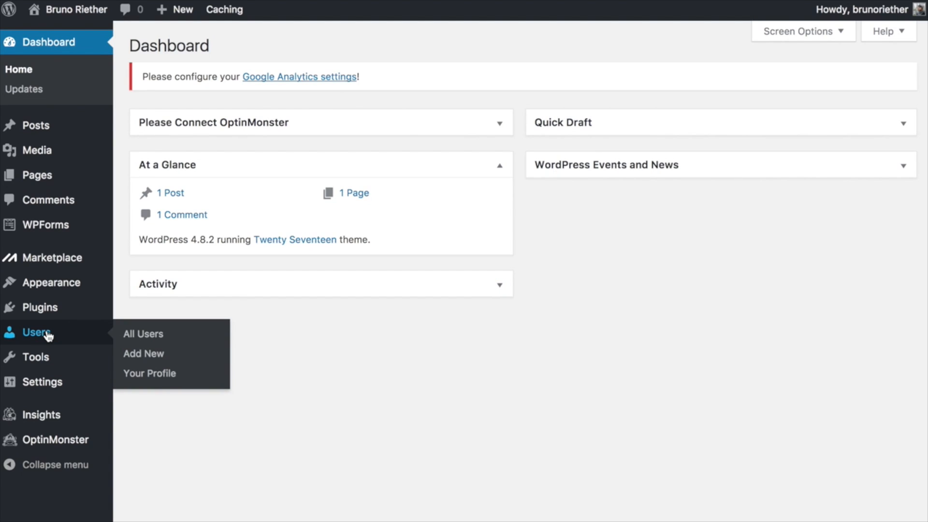
On the user profile, fill in the owner's first and last name.
{"action": "left_click", "coordinate": [161, 373]}
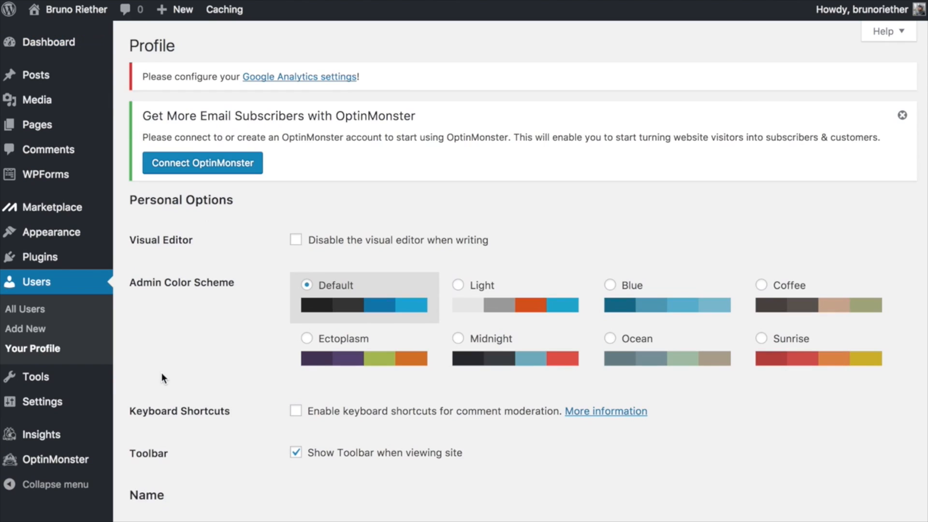
{"action": "left_click", "coordinate": [902, 118]}
{"action": "scroll", "coordinate": [257, 334], "scroll_direction": "down", "scroll_amount": 5}
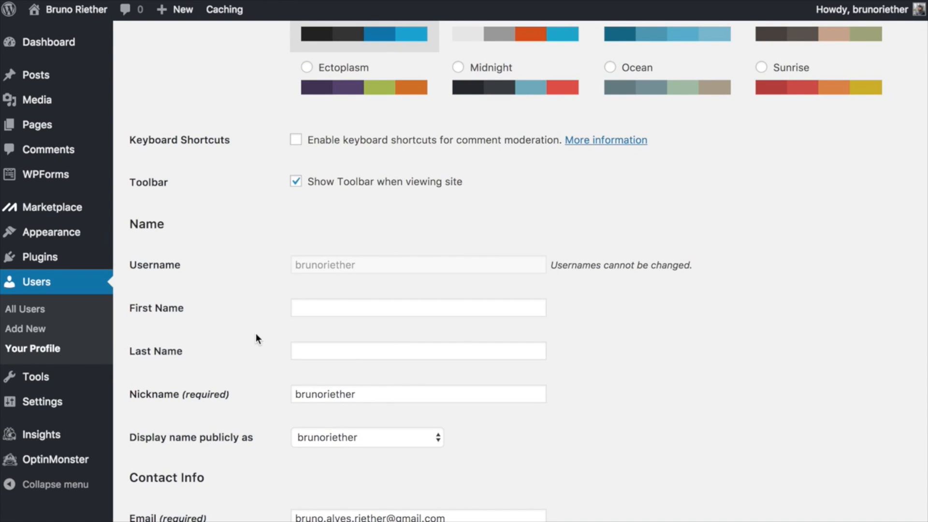
{"action": "scroll", "coordinate": [256, 332], "scroll_direction": "down", "scroll_amount": 4}
{"action": "left_click", "coordinate": [322, 178]}
{"action": "key", "text": "Tab"}
{"action": "left_click", "coordinate": [251, 160]}
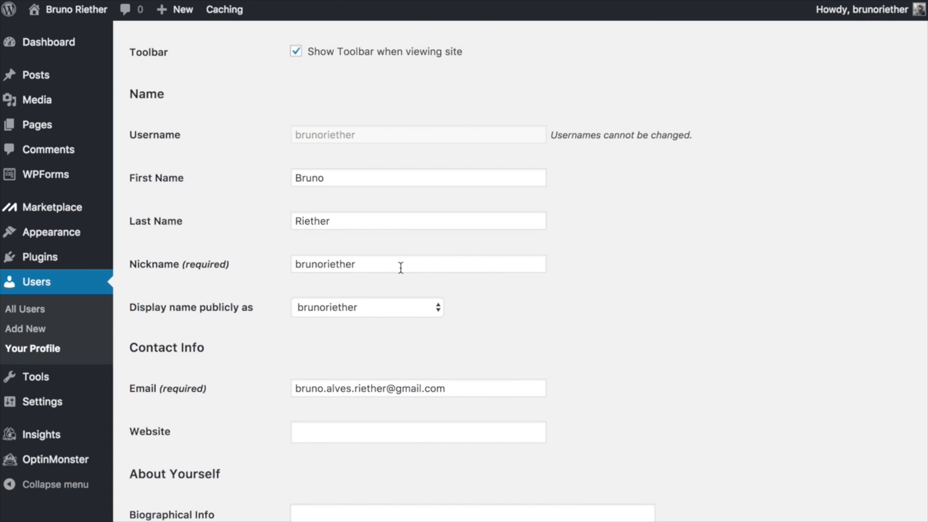
Replace the generated password with a pasted strong password and update the profile.
{"action": "scroll", "coordinate": [434, 292], "scroll_direction": "down", "scroll_amount": 2}
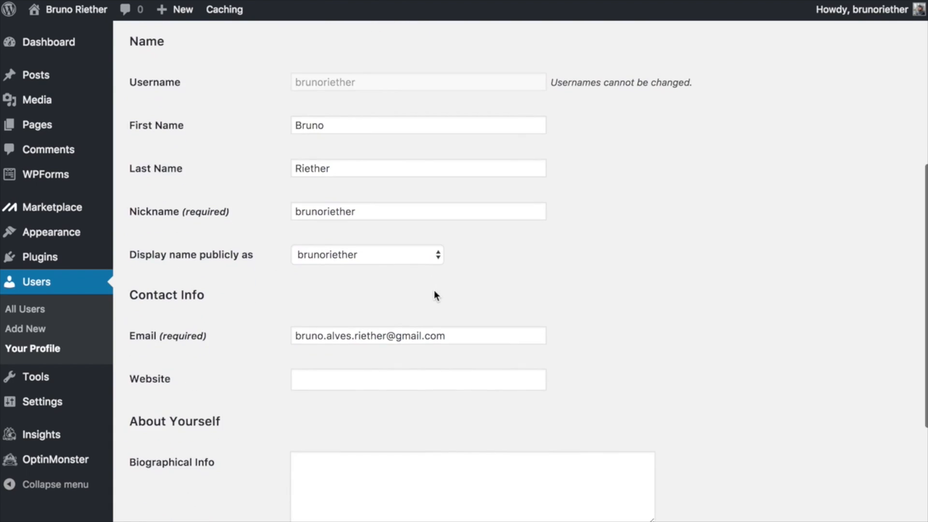
{"action": "scroll", "coordinate": [288, 357], "scroll_direction": "down", "scroll_amount": 10}
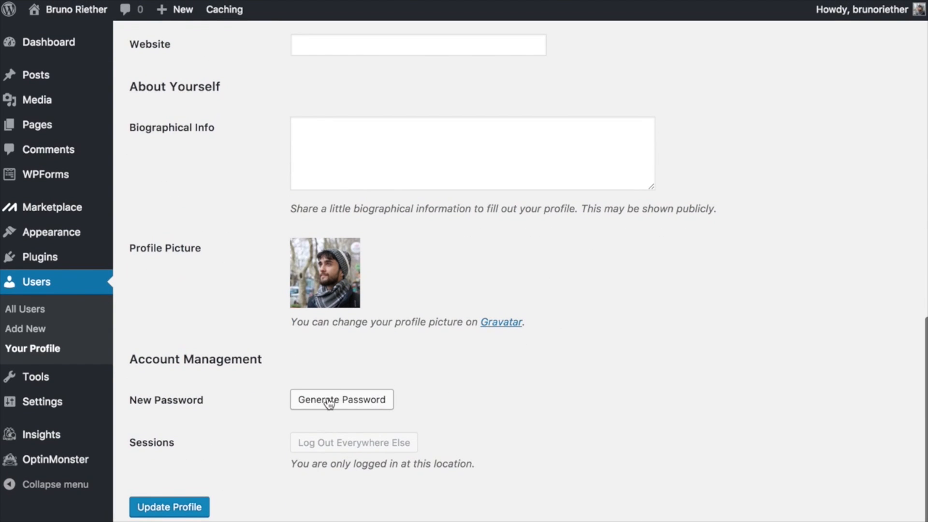
{"action": "left_click", "coordinate": [330, 403]}
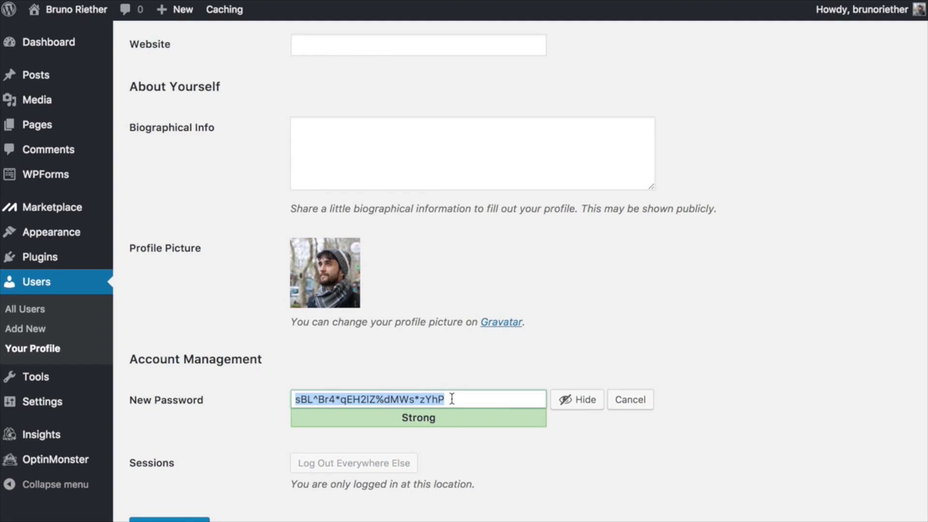
{"action": "key", "text": "BackSpace"}
{"action": "type", "text": "123456789"}
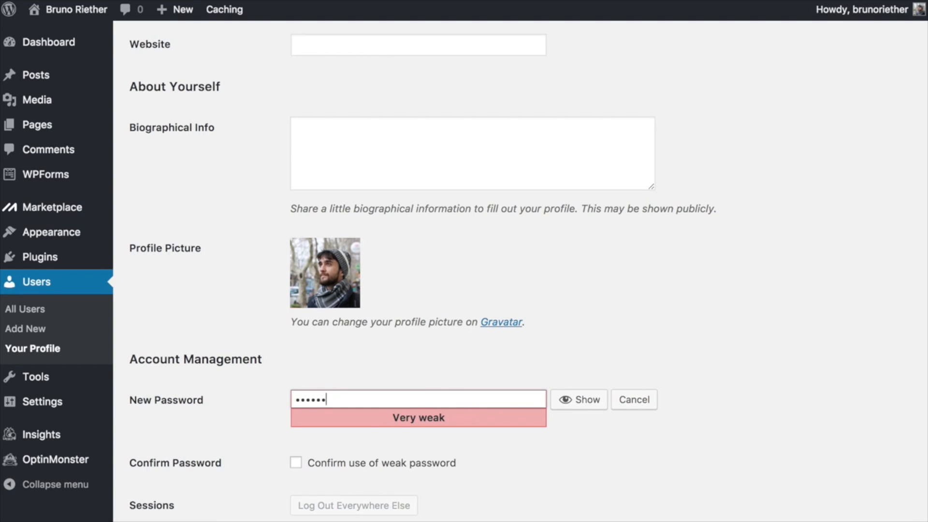
{"action": "type", "text": "abcdefgh"}
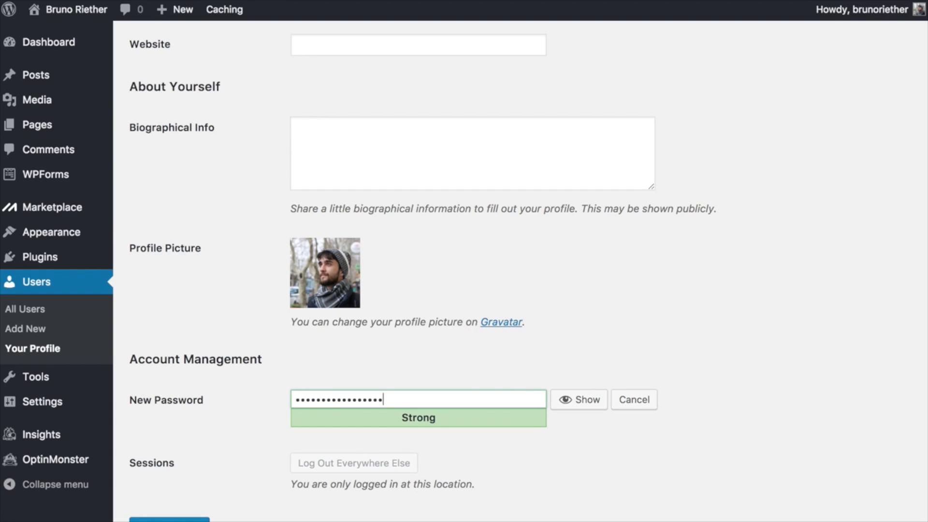
{"action": "key", "text": "ctrl+a"}
{"action": "key", "text": "ctrl+v"}
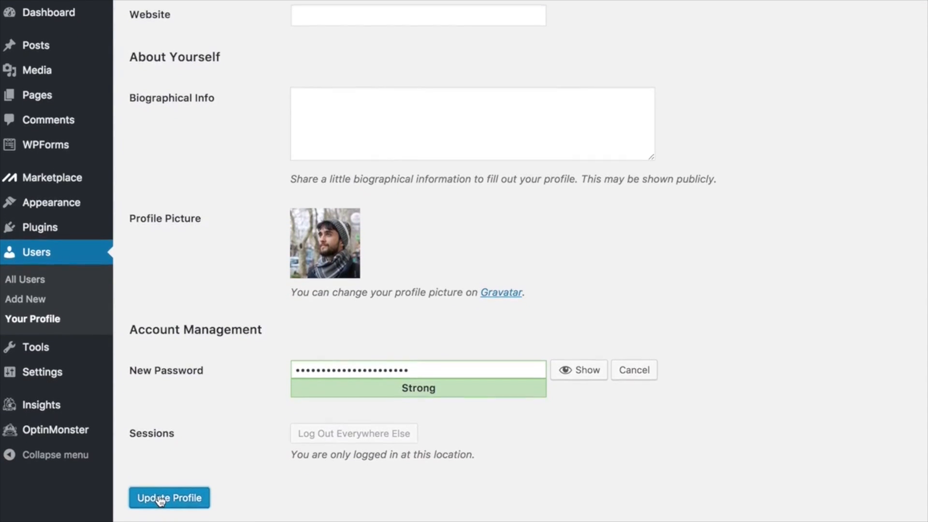
{"action": "left_click", "coordinate": [160, 489]}
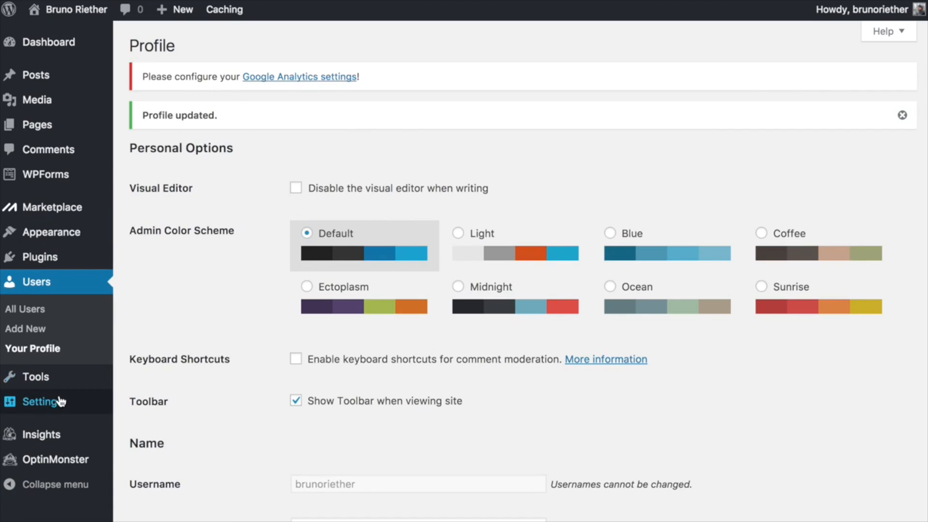
Switch permalinks to the Post name structure and save the change.
{"action": "mouse_move", "coordinate": [60, 402]}
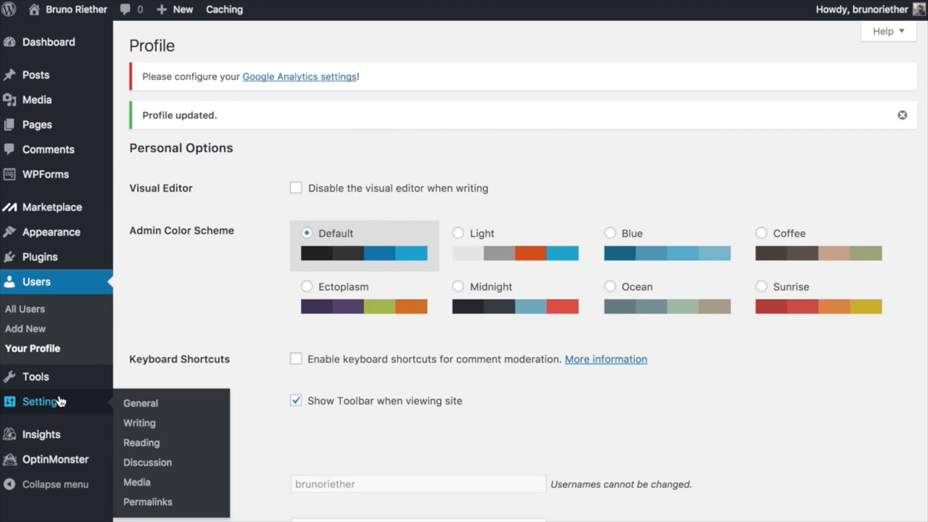
{"action": "left_click", "coordinate": [147, 502]}
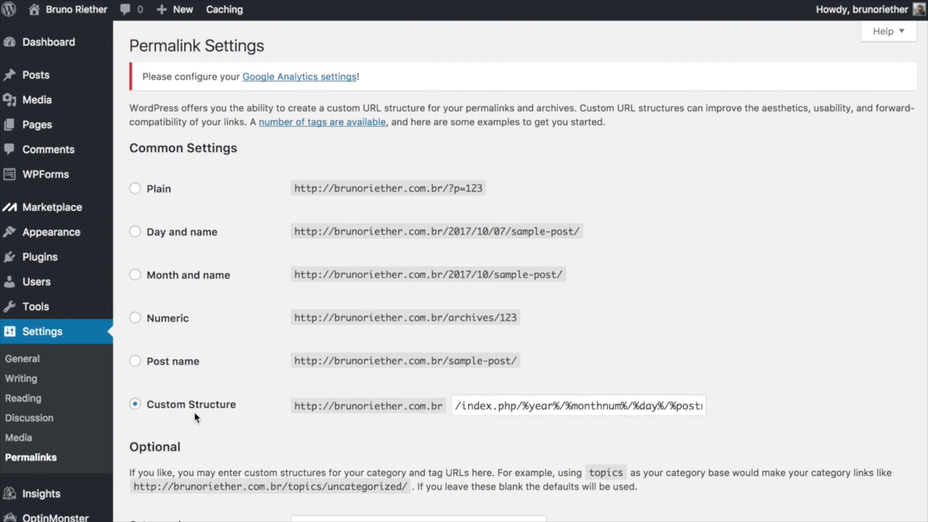
{"action": "left_click", "coordinate": [135, 362]}
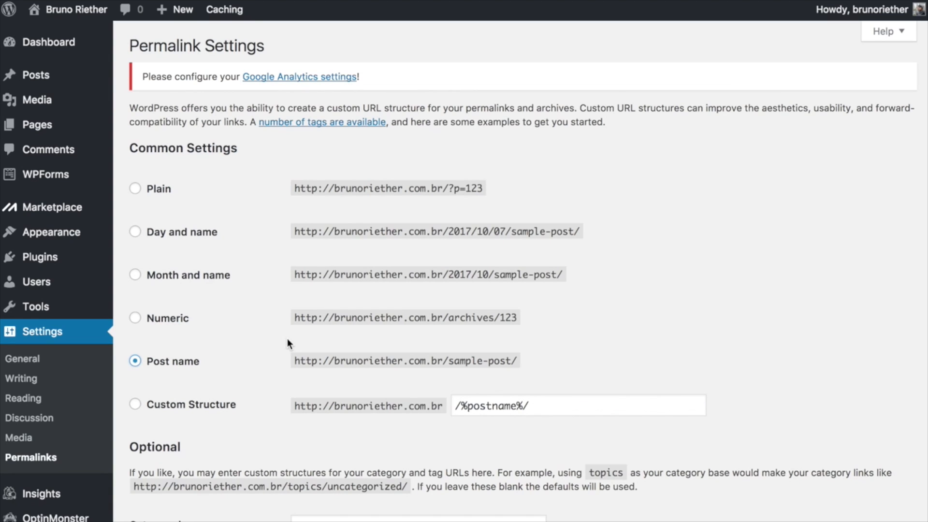
{"action": "left_click_drag", "start_coordinate": [294, 360], "coordinate": [499, 356]}
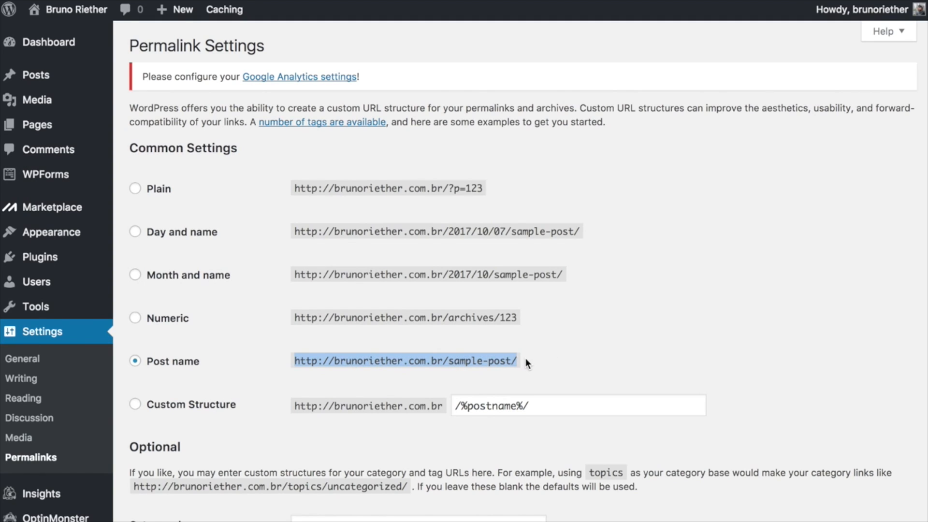
{"action": "left_click_drag", "start_coordinate": [515, 360], "coordinate": [453, 362]}
{"action": "left_click", "coordinate": [550, 330]}
{"action": "scroll", "coordinate": [550, 331], "scroll_direction": "down", "scroll_amount": 2}
{"action": "scroll", "coordinate": [551, 334], "scroll_direction": "down", "scroll_amount": 1}
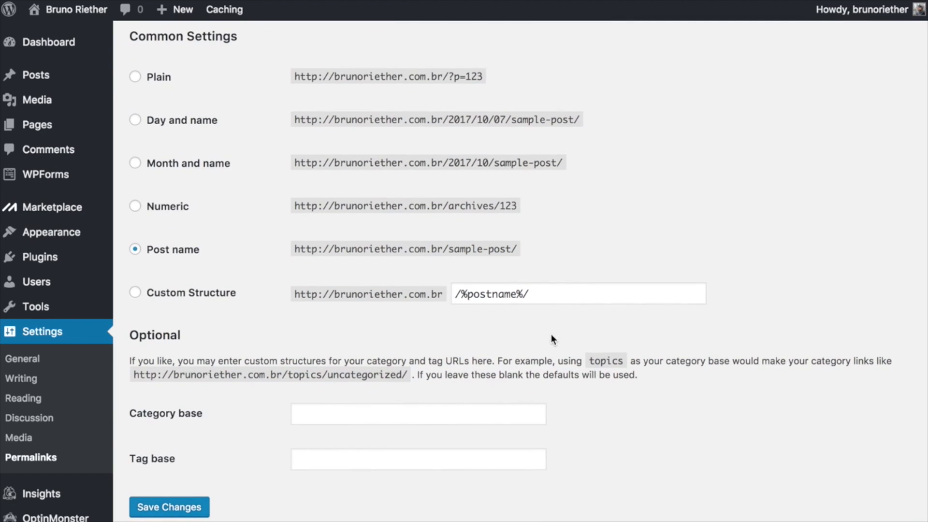
{"action": "left_click", "coordinate": [170, 508]}
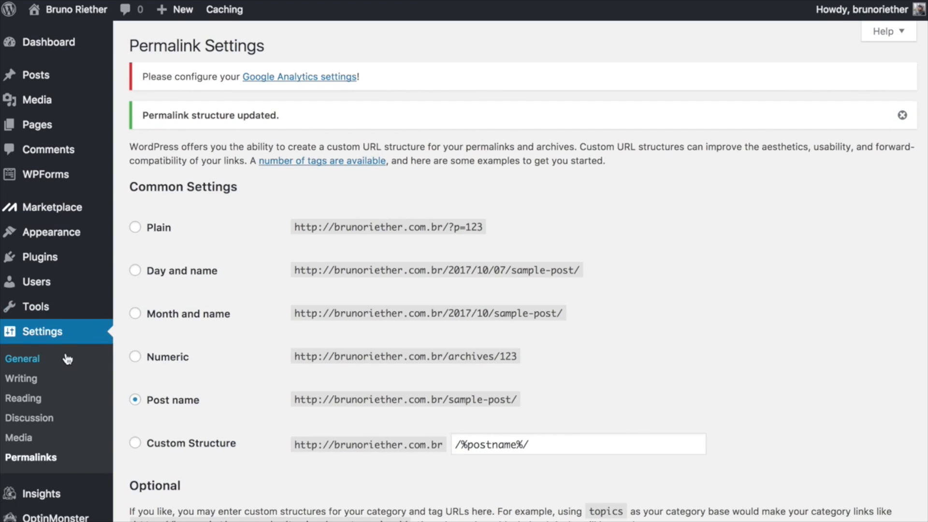
{"action": "left_click", "coordinate": [39, 360]}
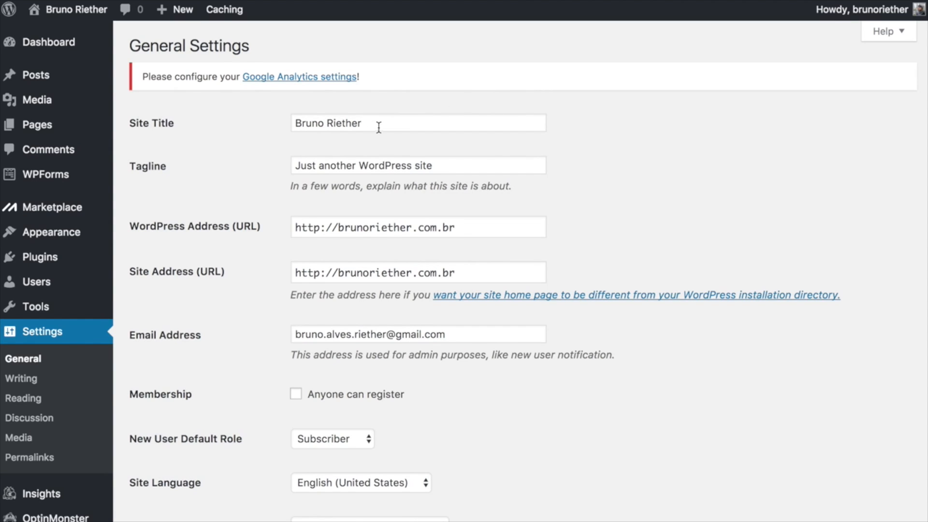
Set the tagline to 'Meu primeiro portfólio' and the site language to Português do Brasil.
{"action": "triple_click", "coordinate": [456, 165]}
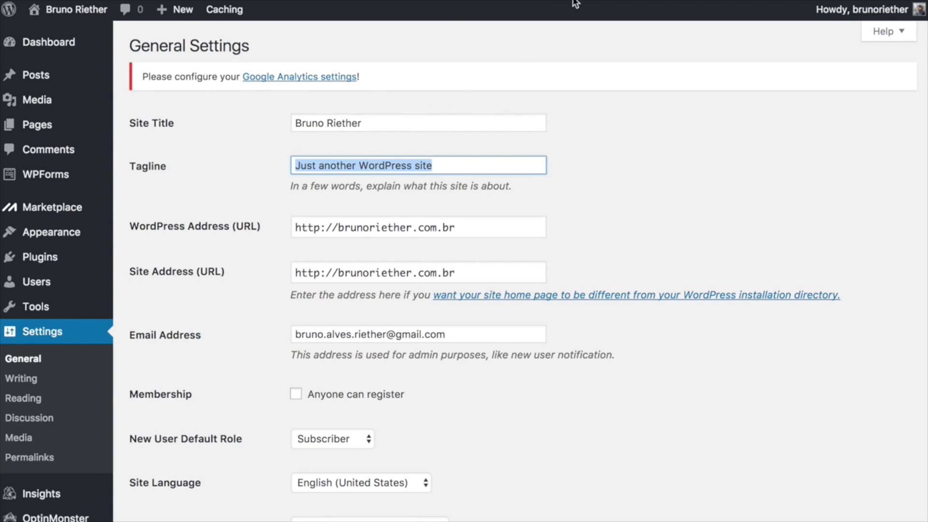
{"action": "mouse_move", "coordinate": [584, 3]}
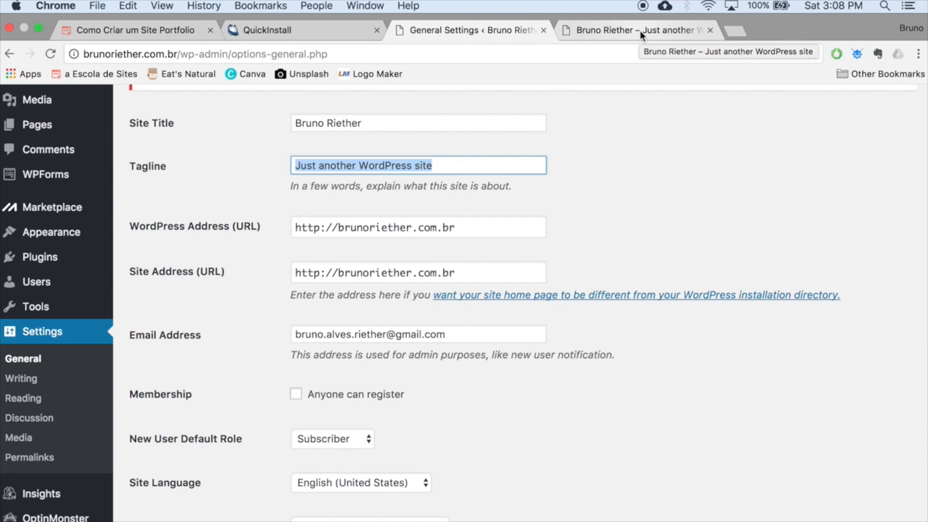
{"action": "type", "text": "Meu primeiro portf´ólio"}
{"action": "scroll", "coordinate": [273, 271], "scroll_direction": "down", "scroll_amount": 2}
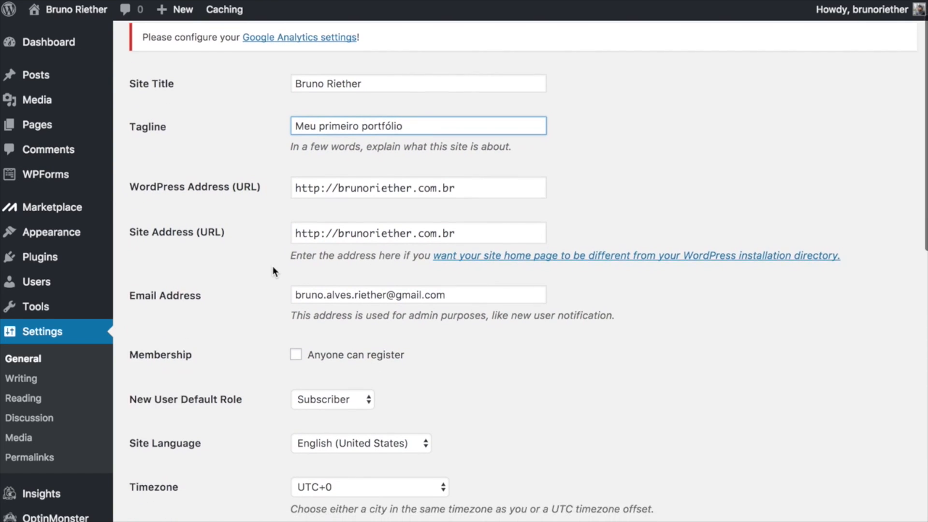
{"action": "scroll", "coordinate": [273, 270], "scroll_direction": "down", "scroll_amount": 5}
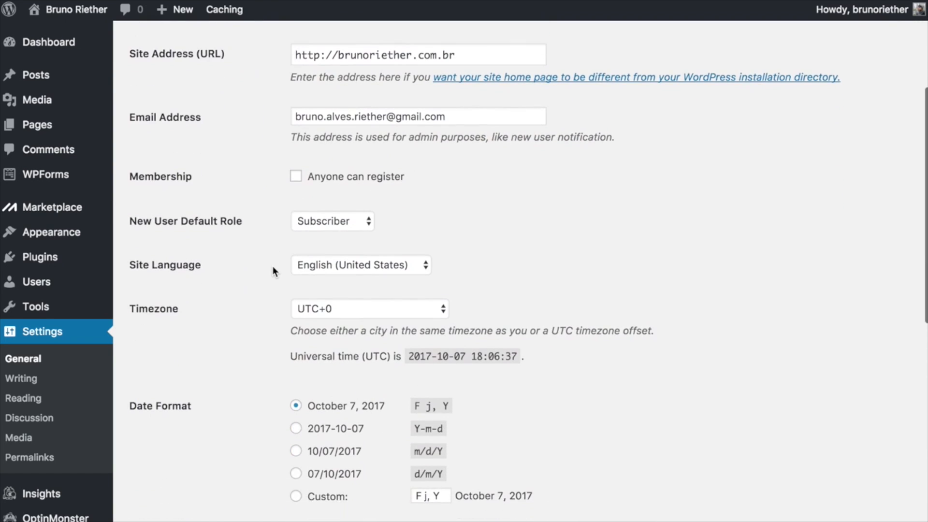
{"action": "scroll", "coordinate": [273, 271], "scroll_direction": "down", "scroll_amount": 1}
{"action": "left_click", "coordinate": [321, 260]}
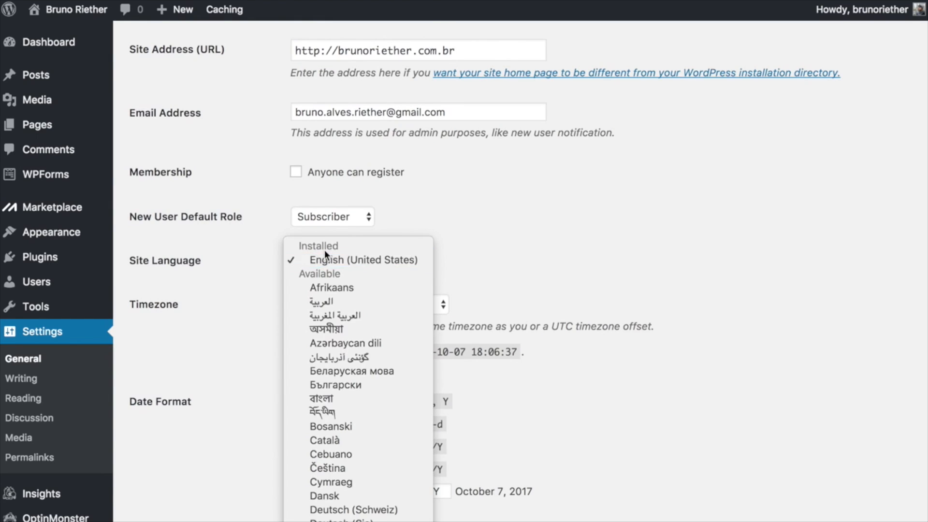
{"action": "scroll", "coordinate": [352, 376], "scroll_direction": "down", "scroll_amount": 10}
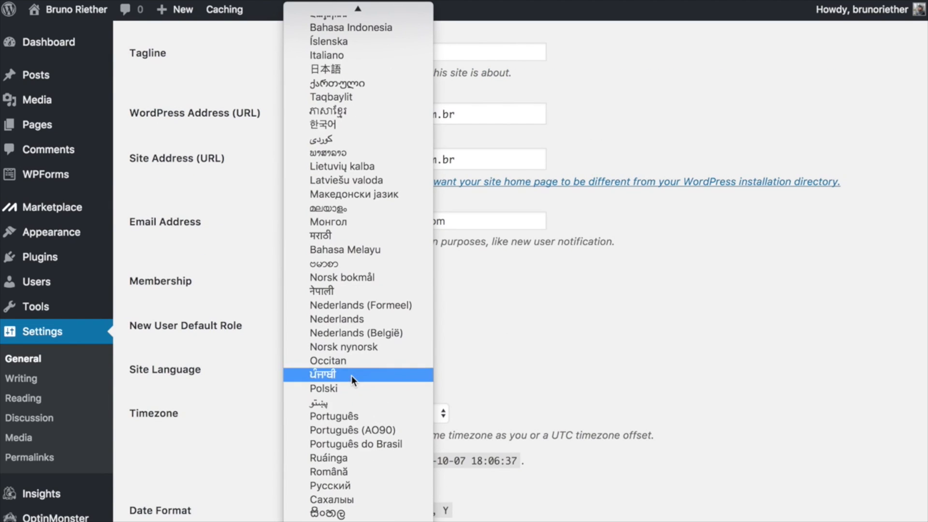
{"action": "left_click", "coordinate": [344, 446]}
Set timezone UTC-3, d/m/Y dates and H:i 24-hour time, then save the settings.
{"action": "left_click", "coordinate": [293, 413]}
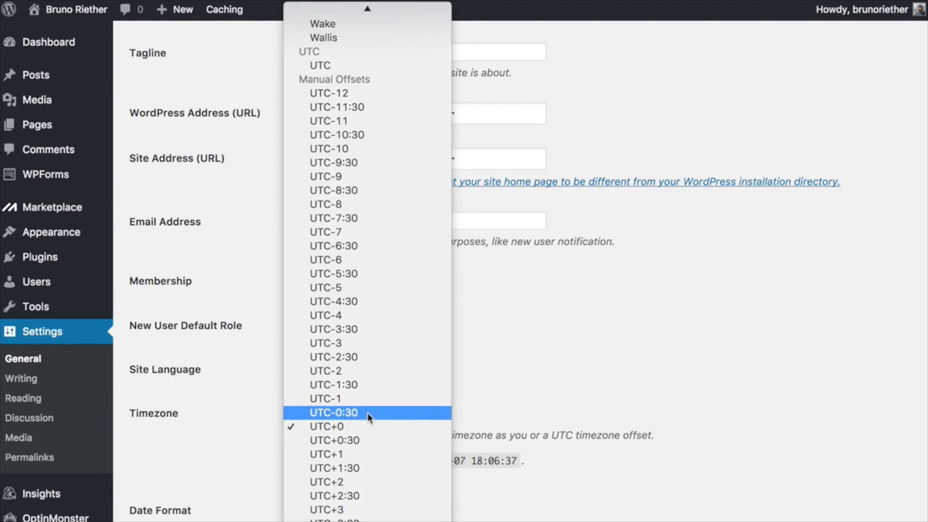
{"action": "left_click", "coordinate": [355, 345]}
{"action": "scroll", "coordinate": [272, 230], "scroll_direction": "down", "scroll_amount": 5}
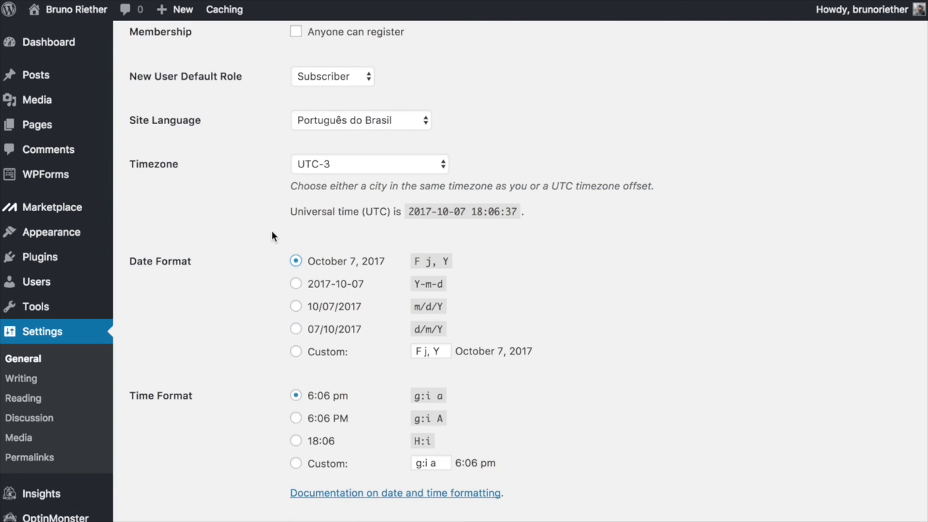
{"action": "left_click", "coordinate": [294, 331]}
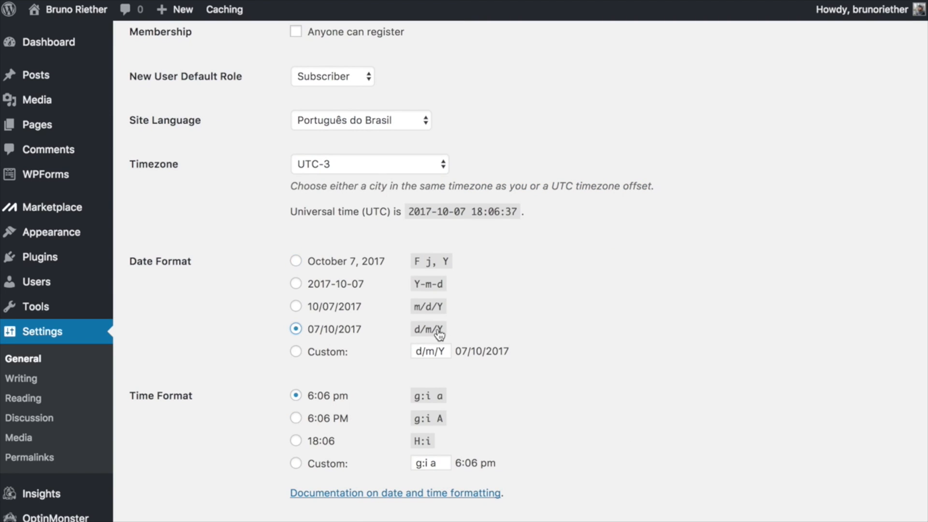
{"action": "left_click", "coordinate": [295, 441]}
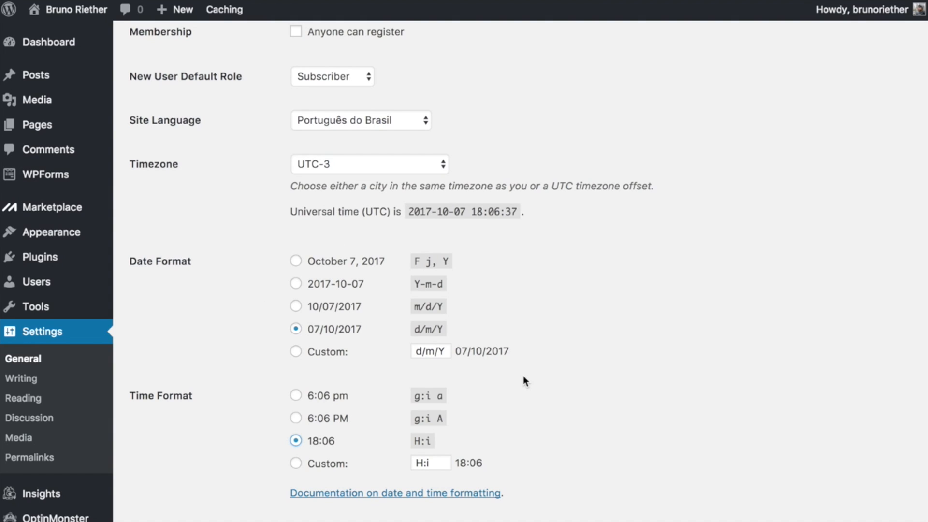
{"action": "scroll", "coordinate": [524, 376], "scroll_direction": "down", "scroll_amount": 8}
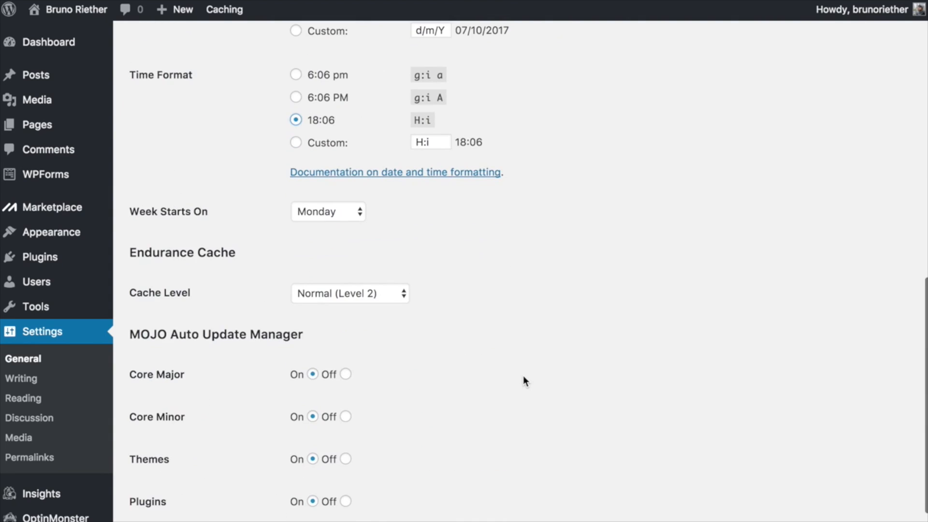
{"action": "scroll", "coordinate": [523, 377], "scroll_direction": "down", "scroll_amount": 3}
{"action": "left_click", "coordinate": [186, 507]}
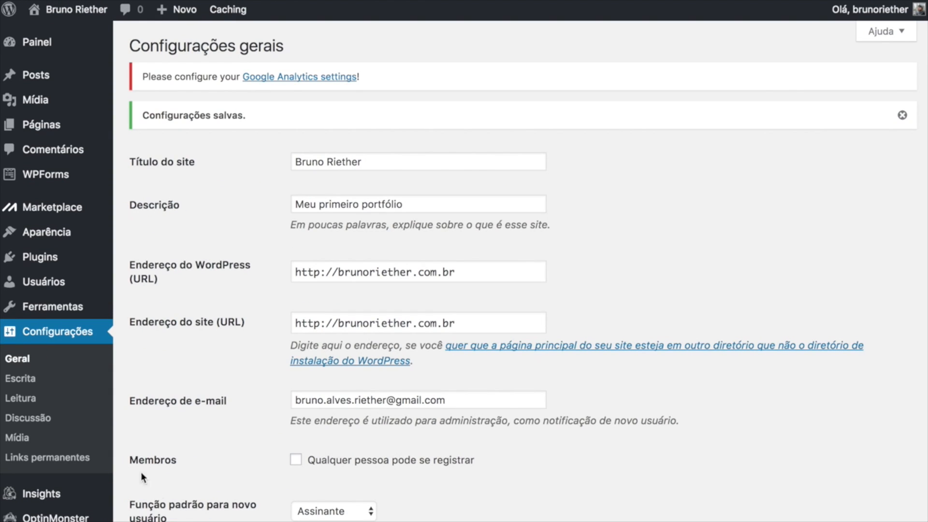
Open the Plugins instalados list from the Plugins menu in the sidebar.
{"action": "mouse_move", "coordinate": [58, 261]}
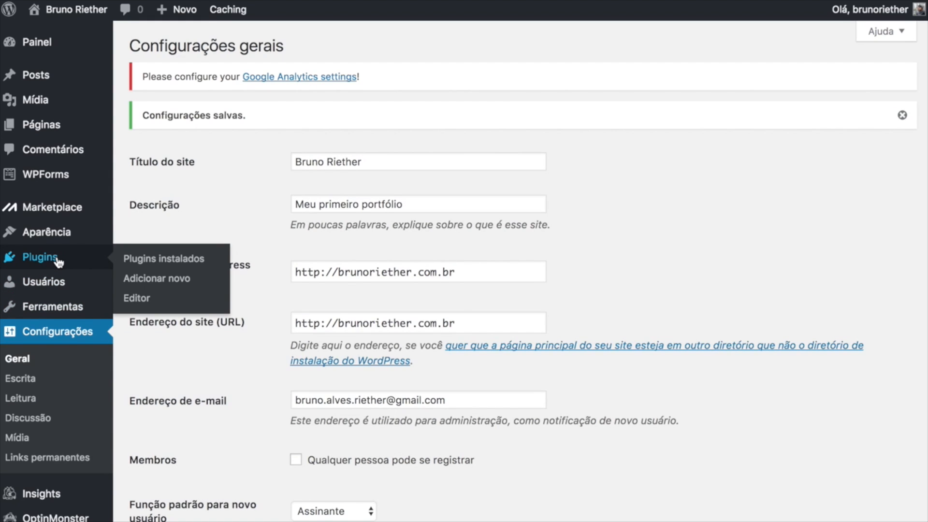
{"action": "left_click", "coordinate": [43, 264]}
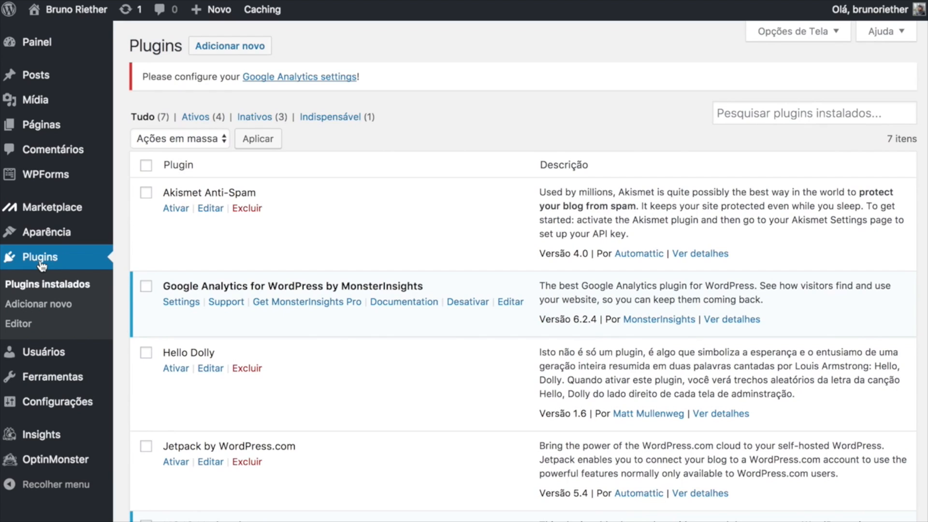
{"action": "scroll", "coordinate": [376, 199], "scroll_direction": "down", "scroll_amount": 5}
{"action": "scroll", "coordinate": [376, 199], "scroll_direction": "up", "scroll_amount": 5}
Search the plugin directory for 'elementor', then install and activate Elementor Page Builder.
{"action": "left_click", "coordinate": [245, 47]}
{"action": "type", "text": "elementor"}
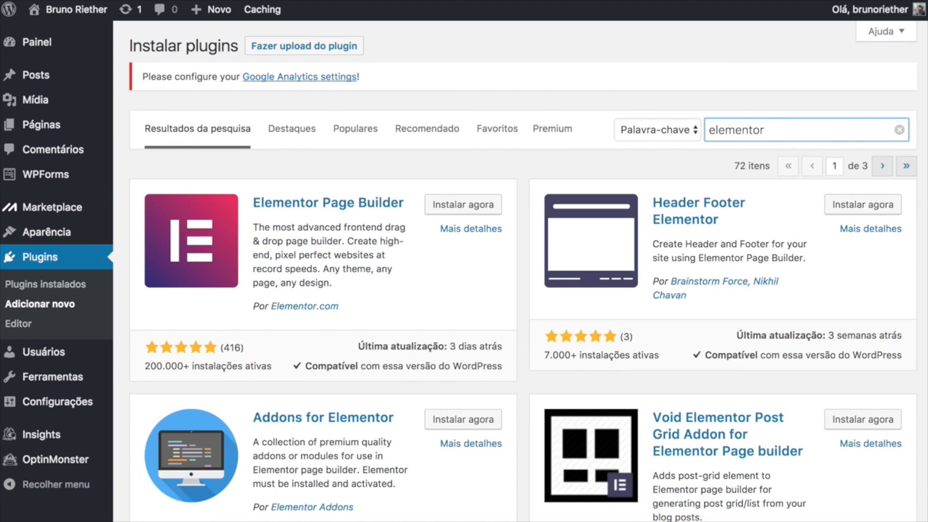
{"action": "left_click", "coordinate": [439, 209]}
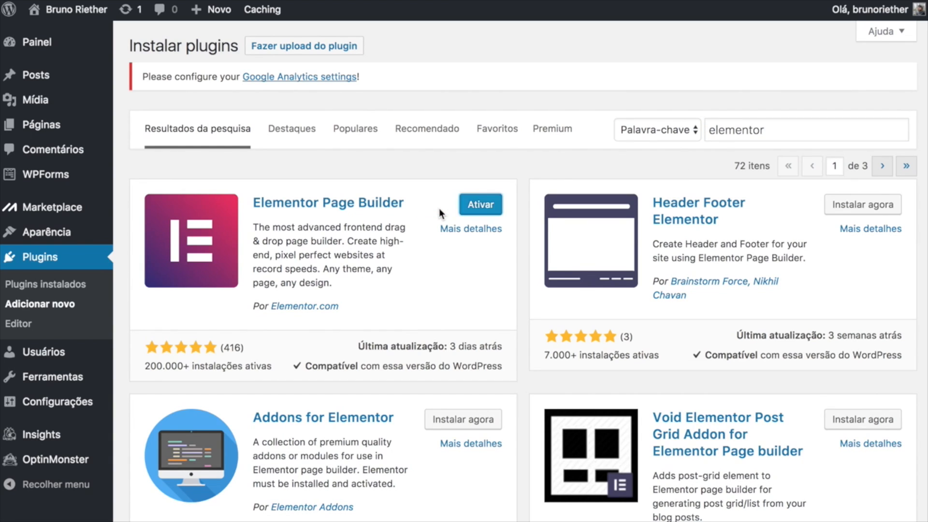
{"action": "left_click", "coordinate": [55, 287]}
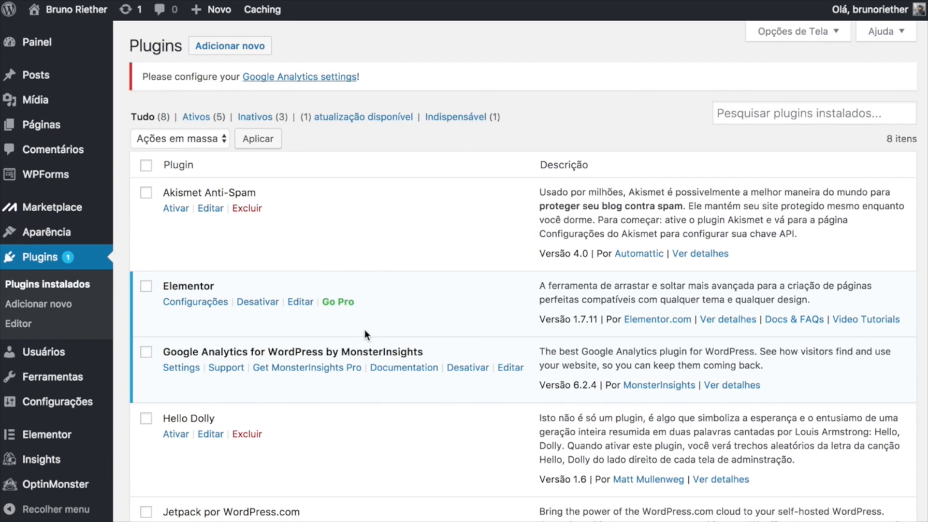
Open Elementor's Configurações page from the top of the Plugins list.
{"action": "scroll", "coordinate": [359, 222], "scroll_direction": "down", "scroll_amount": 6}
{"action": "scroll", "coordinate": [332, 204], "scroll_direction": "up", "scroll_amount": 3}
{"action": "scroll", "coordinate": [332, 205], "scroll_direction": "up", "scroll_amount": 3}
{"action": "left_click", "coordinate": [196, 303]}
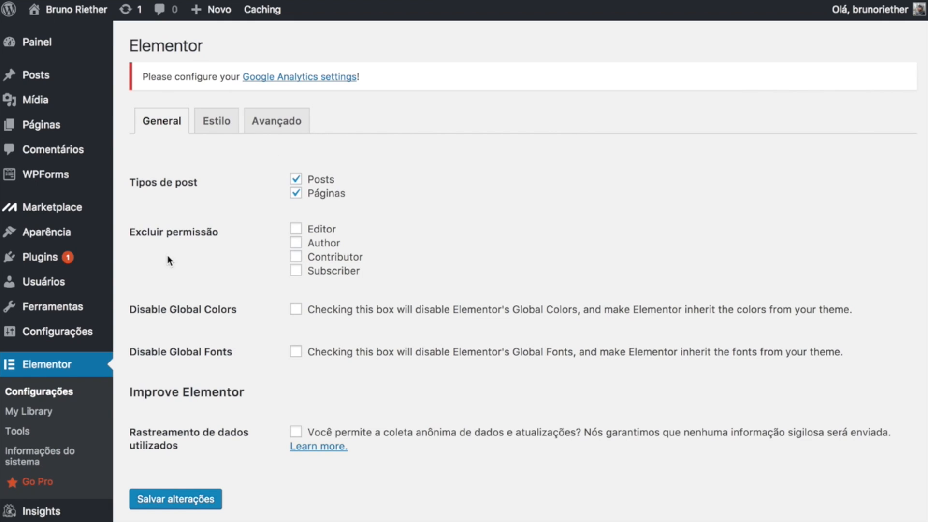
Go from Aparência > Temas to the Adicionar temas page for browsing the theme directory.
{"action": "mouse_move", "coordinate": [46, 234]}
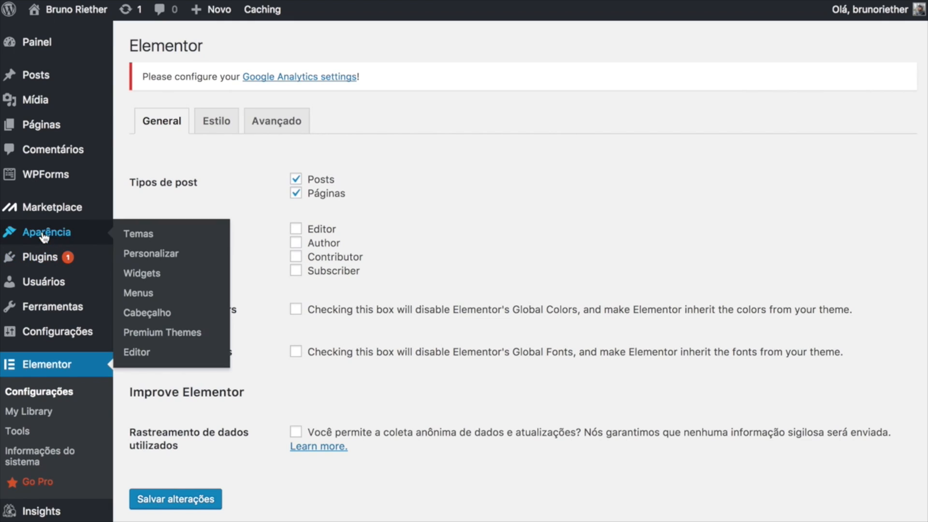
{"action": "left_click", "coordinate": [152, 236]}
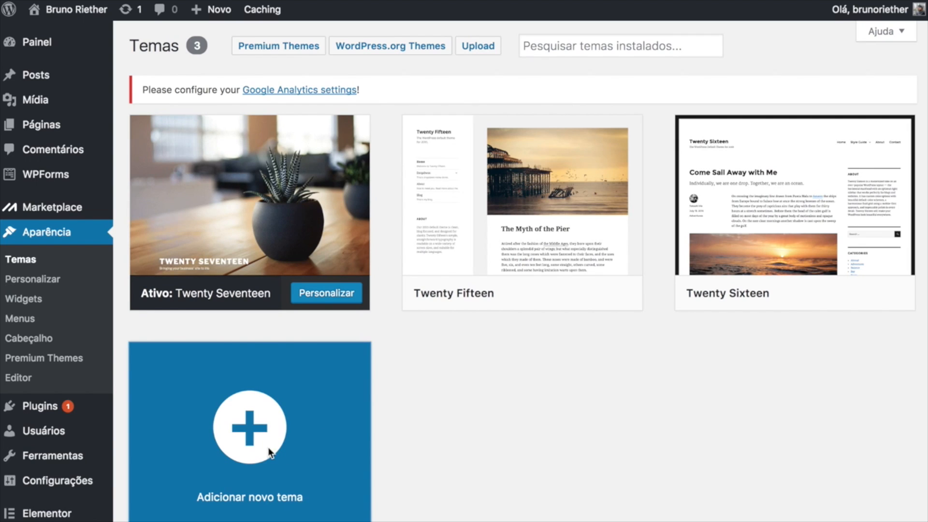
{"action": "left_click", "coordinate": [239, 381]}
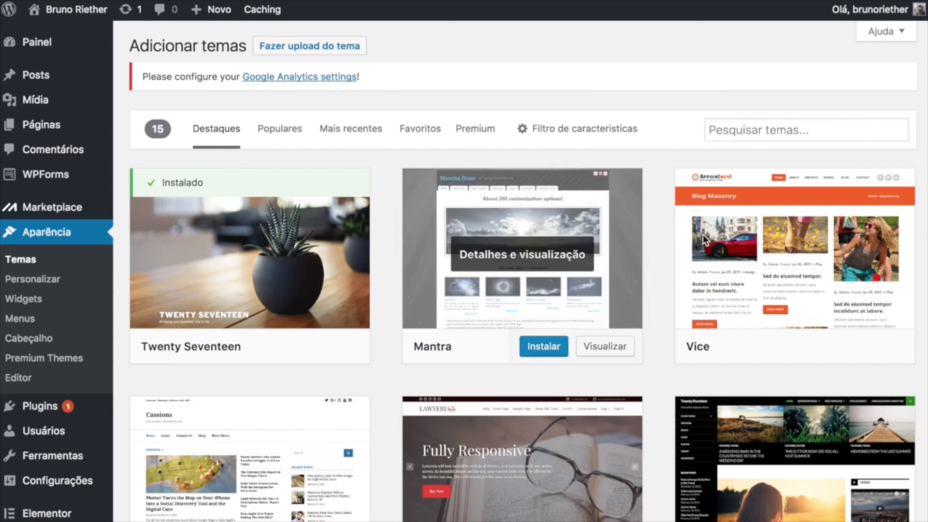
{"action": "left_click", "coordinate": [759, 131]}
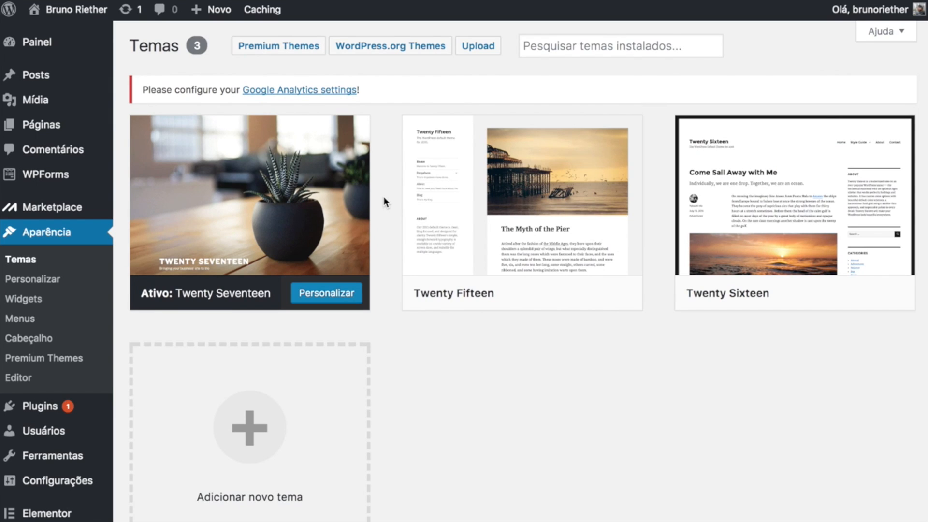
{"action": "left_click", "coordinate": [248, 455]}
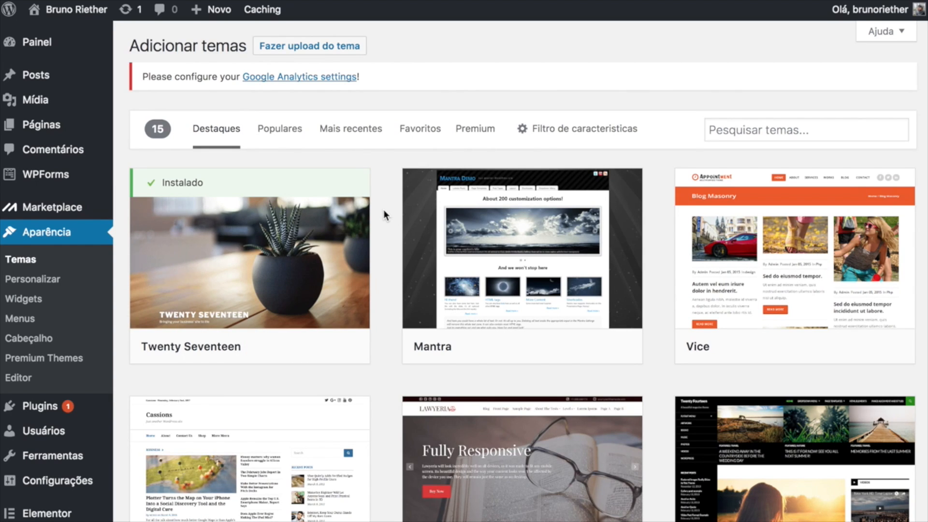
Search the theme directory for 'base wp' and install the Base WP theme.
{"action": "left_click", "coordinate": [720, 130]}
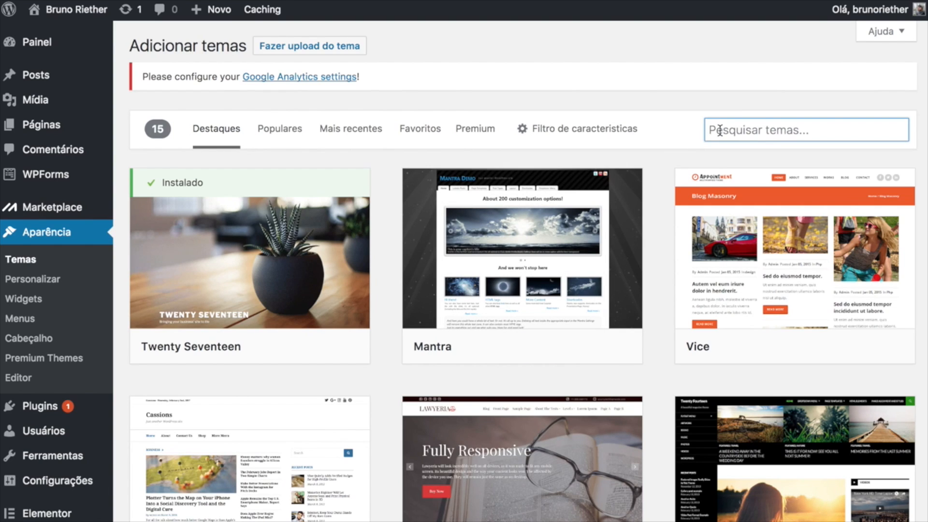
{"action": "type", "text": "Base wp"}
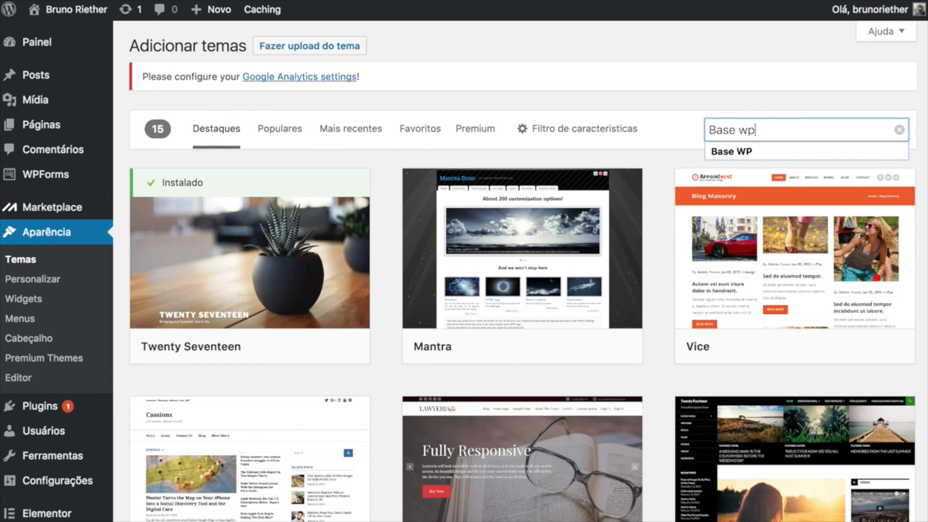
{"action": "key", "text": "Return"}
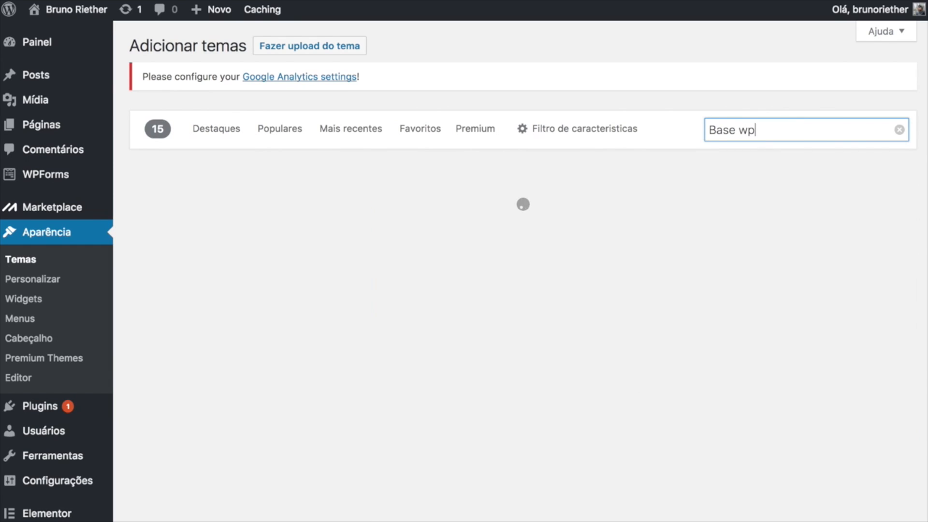
{"action": "key", "text": "ctrl+a"}
{"action": "type", "text": "base wp"}
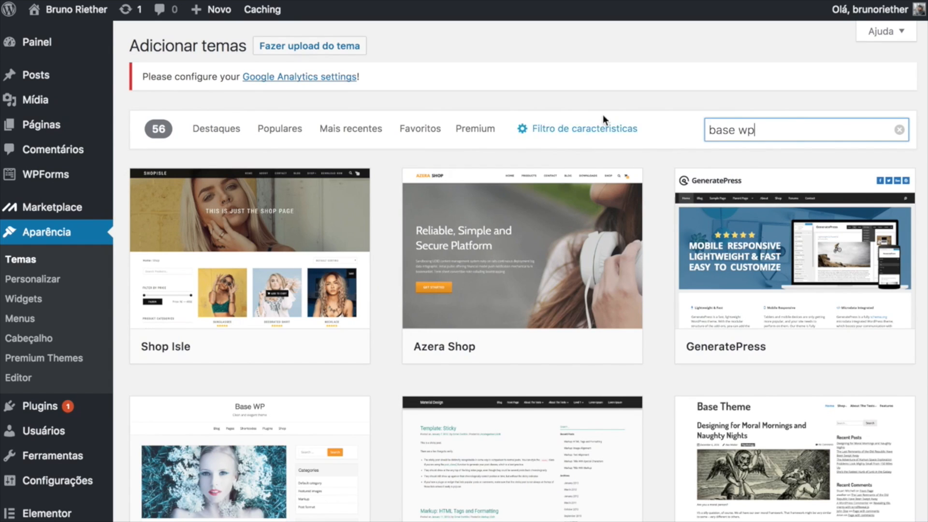
{"action": "scroll", "coordinate": [384, 228], "scroll_direction": "down", "scroll_amount": 1}
{"action": "scroll", "coordinate": [385, 227], "scroll_direction": "down", "scroll_amount": 3}
{"action": "mouse_move", "coordinate": [273, 351]}
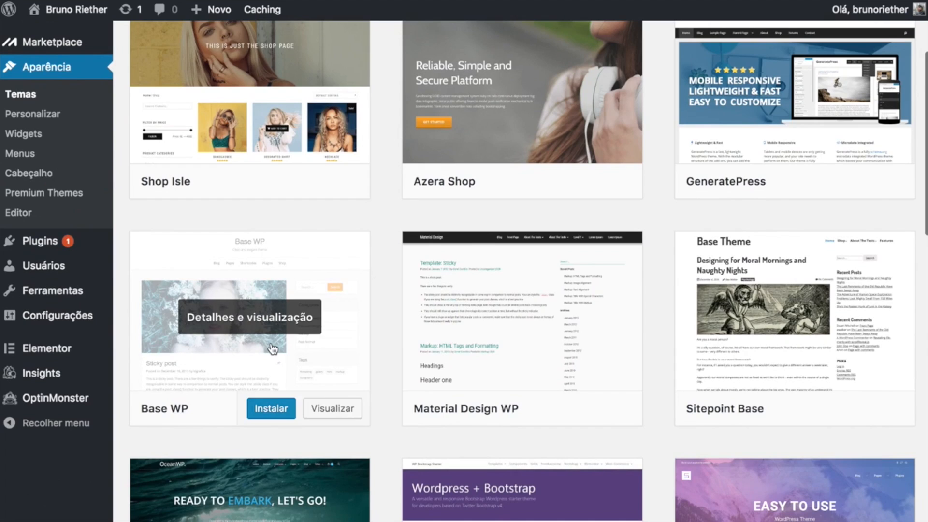
{"action": "left_click", "coordinate": [272, 410]}
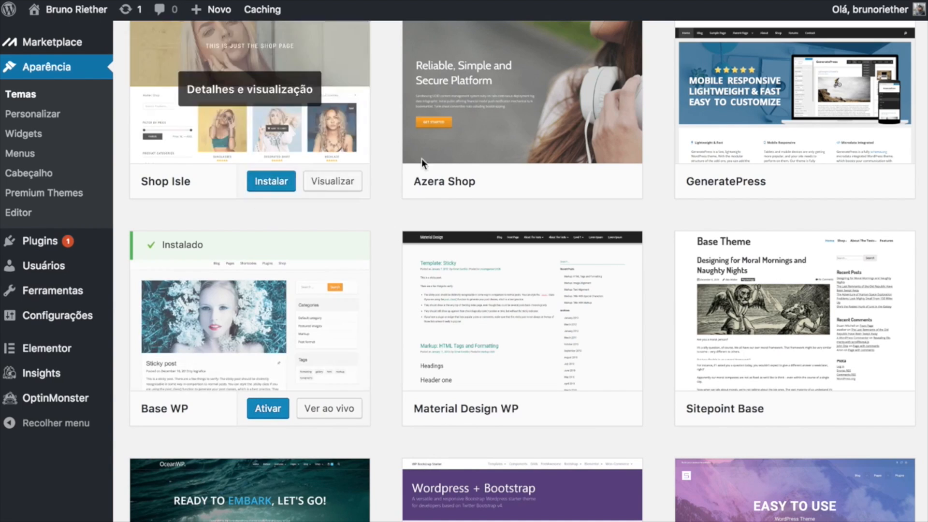
Preview the Base WP theme and activate it as the site's theme.
{"action": "scroll", "coordinate": [378, 257], "scroll_direction": "up", "scroll_amount": 1}
{"action": "scroll", "coordinate": [378, 251], "scroll_direction": "up", "scroll_amount": 3}
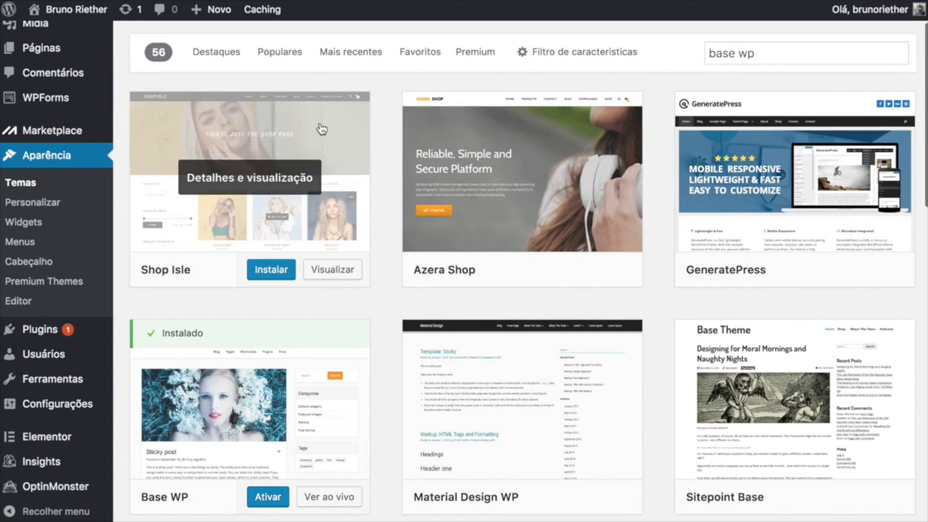
{"action": "left_click", "coordinate": [253, 403]}
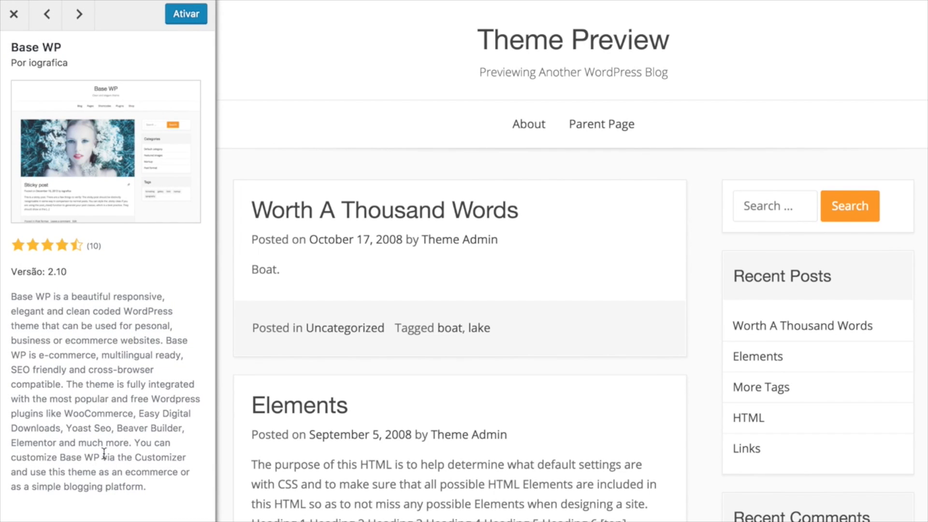
{"action": "scroll", "coordinate": [382, 313], "scroll_direction": "down", "scroll_amount": 3}
{"action": "scroll", "coordinate": [382, 317], "scroll_direction": "down", "scroll_amount": 20}
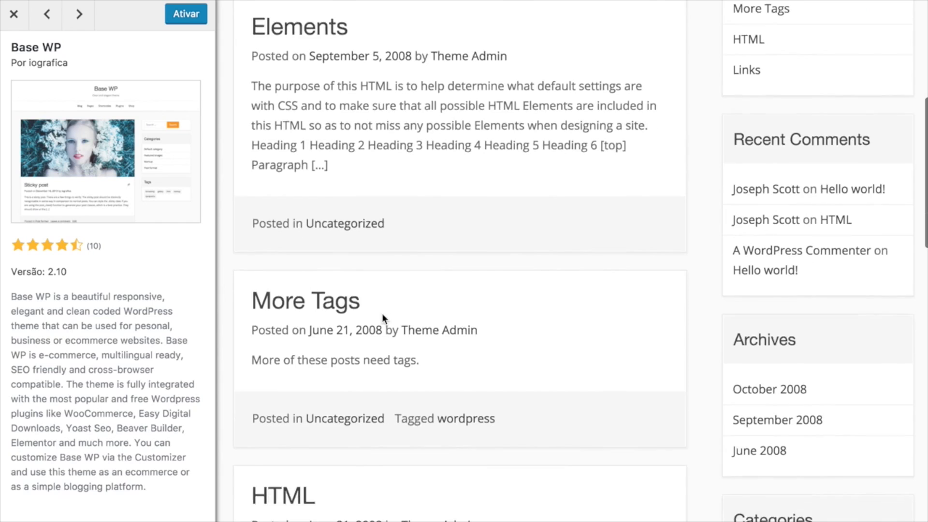
{"action": "scroll", "coordinate": [382, 317], "scroll_direction": "down", "scroll_amount": 10}
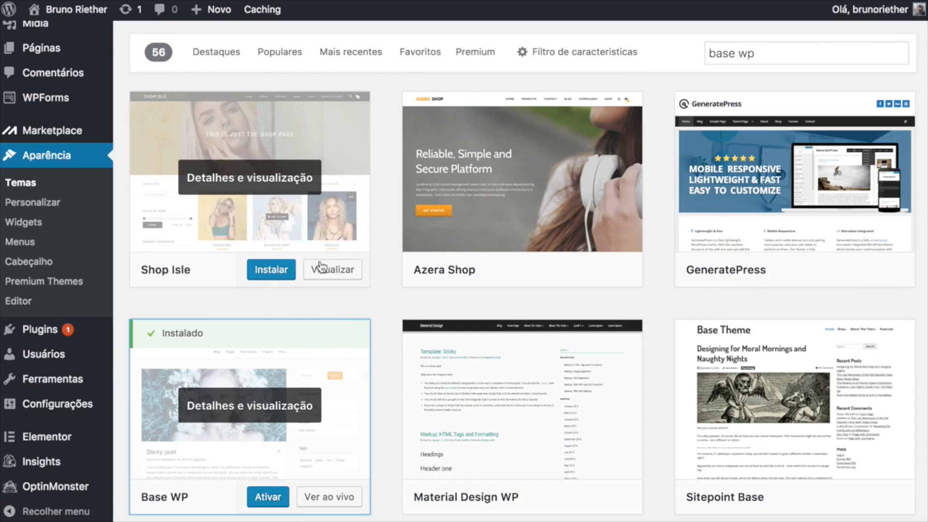
{"action": "left_click", "coordinate": [268, 497]}
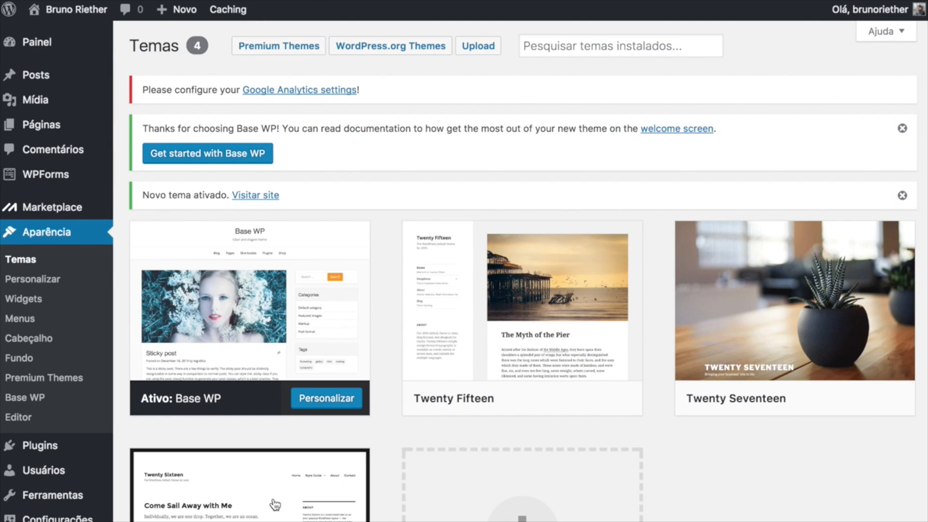
Add a new page titled 'Inicio' and choose Editar com Elementor.
{"action": "mouse_move", "coordinate": [42, 131]}
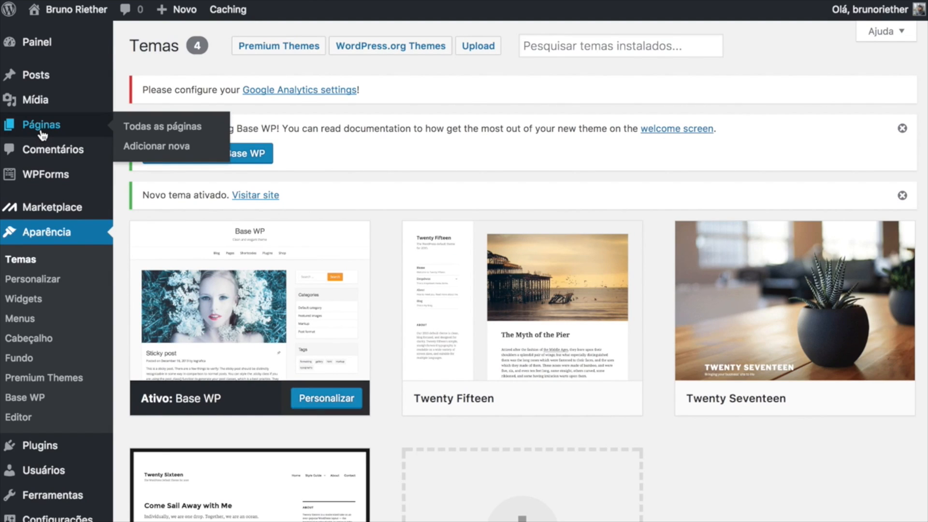
{"action": "left_click", "coordinate": [43, 133]}
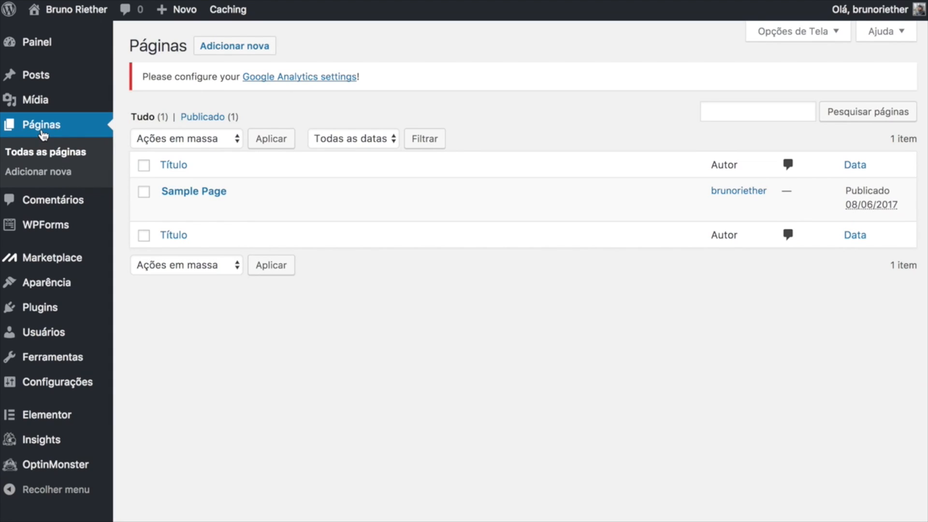
{"action": "left_click", "coordinate": [231, 51]}
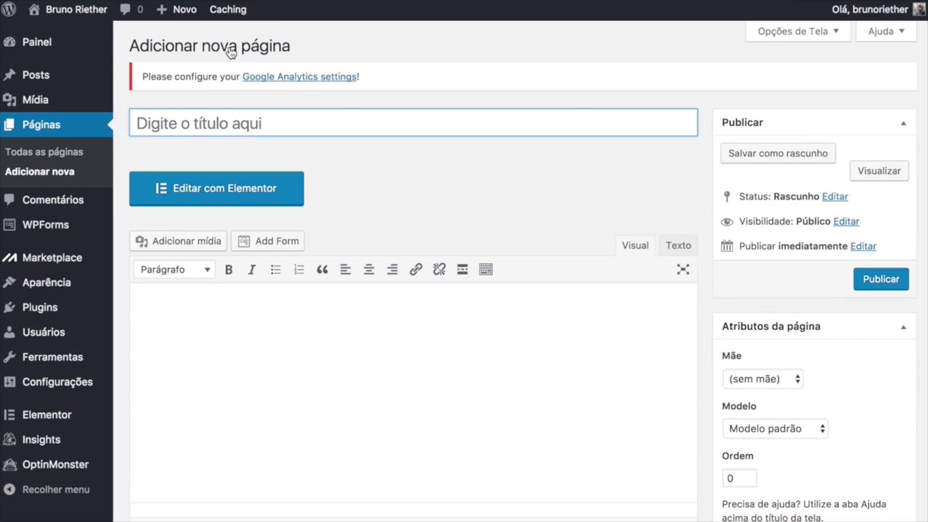
{"action": "type", "text": "In"}
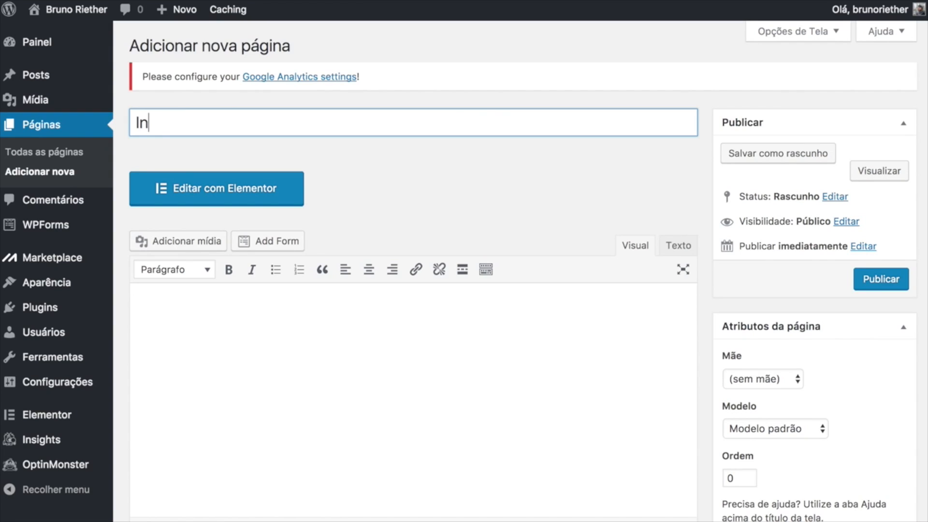
{"action": "type", "text": "icio"}
{"action": "left_click", "coordinate": [288, 194]}
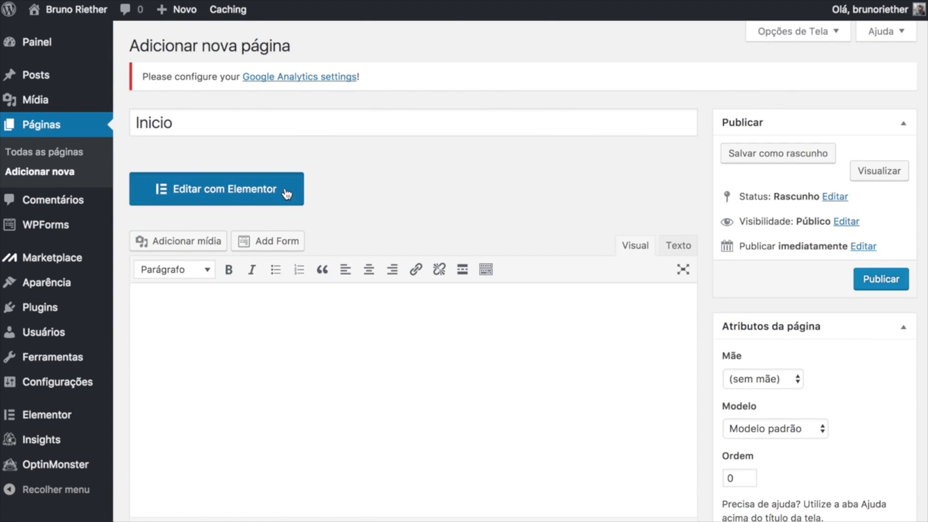
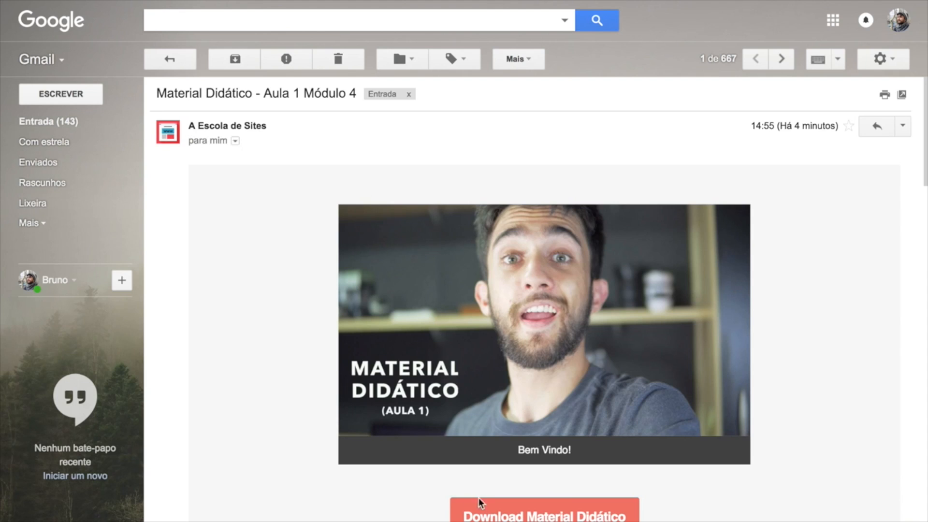
Open the Download Material Didático link in the Aula 1 course email.
{"action": "scroll", "coordinate": [495, 520], "scroll_direction": "down", "scroll_amount": 5}
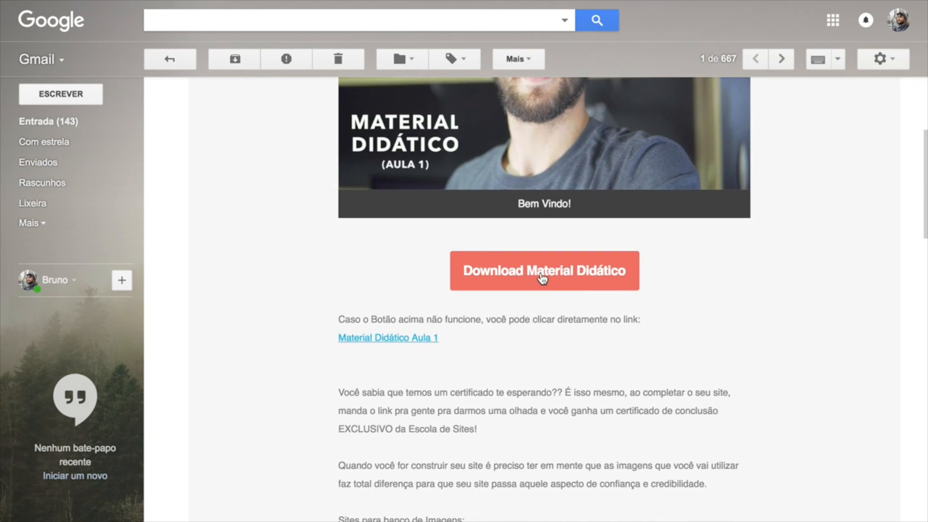
{"action": "left_click", "coordinate": [543, 277]}
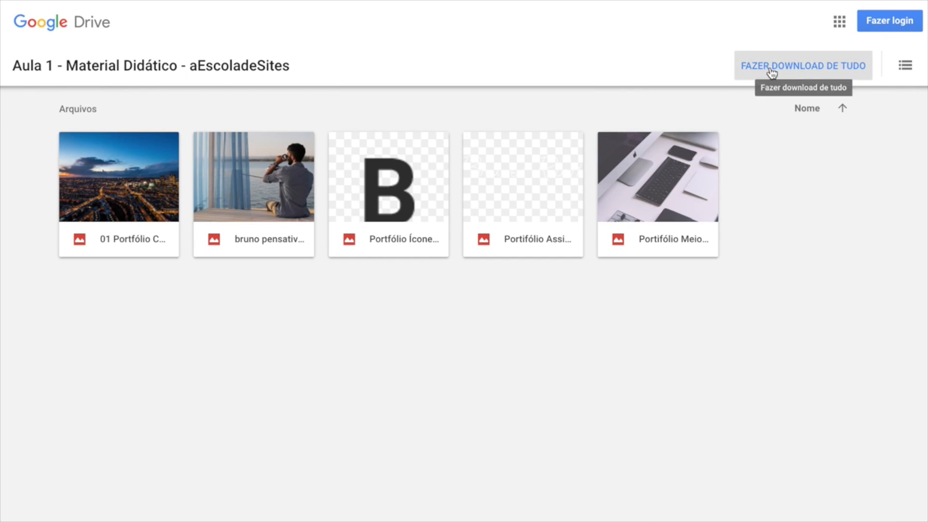
Download all the images in the Aula 1 Material Didático Drive folder at once.
{"action": "left_click", "coordinate": [772, 73]}
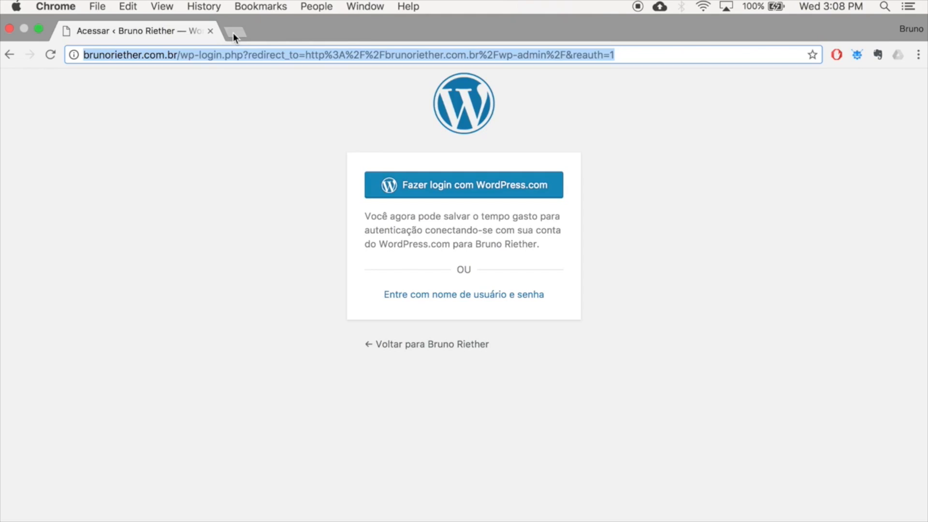
Load the site's /wp-admin login page in a fresh, full-screen browser tab.
{"action": "left_click", "coordinate": [234, 32]}
{"action": "left_click", "coordinate": [210, 31]}
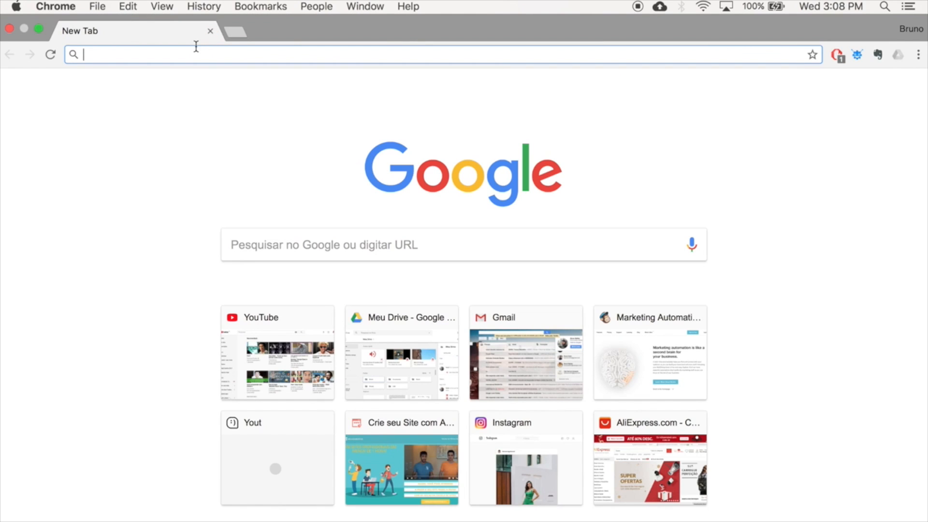
{"action": "type", "text": "bruno"}
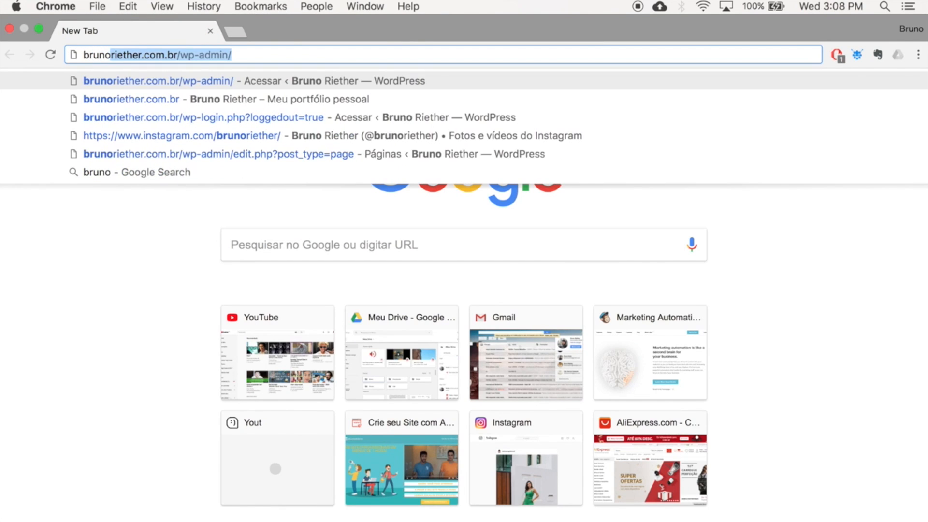
{"action": "key", "text": "Right"}
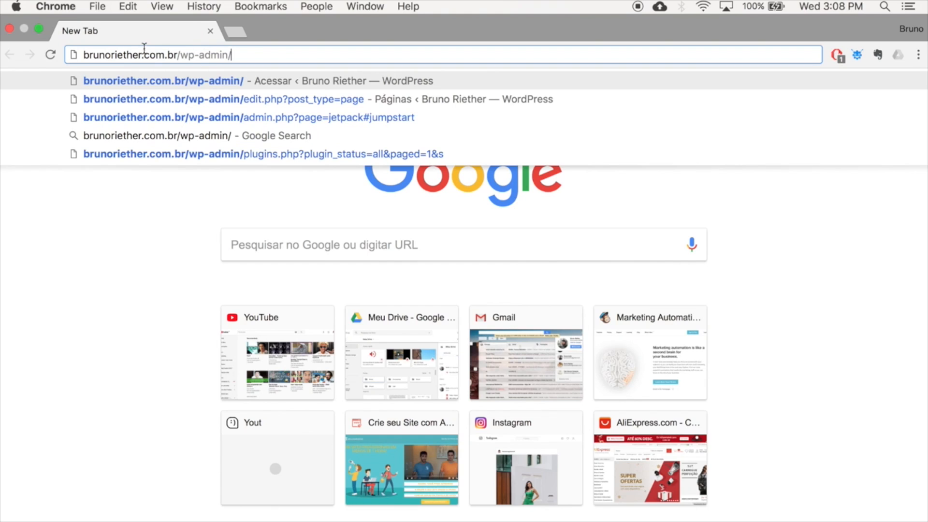
{"action": "key", "text": "Return"}
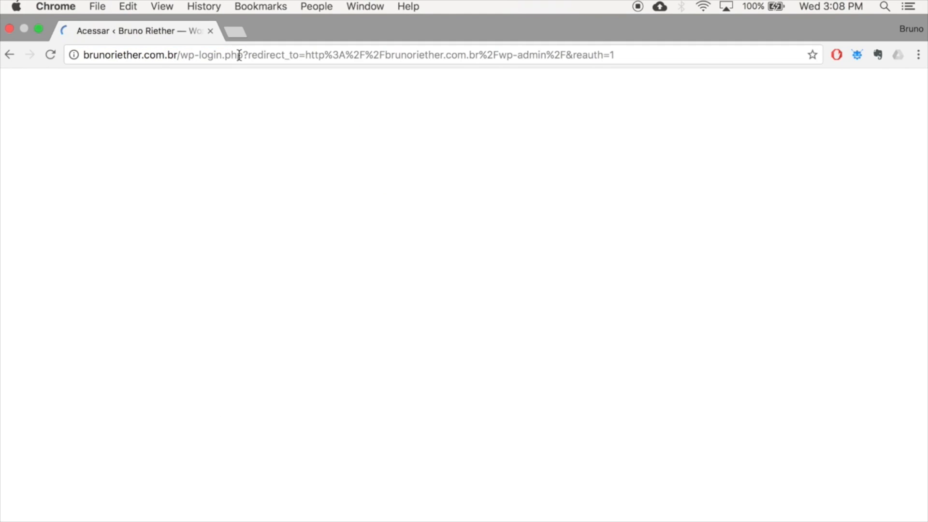
{"action": "key", "text": "super+ctrl+f"}
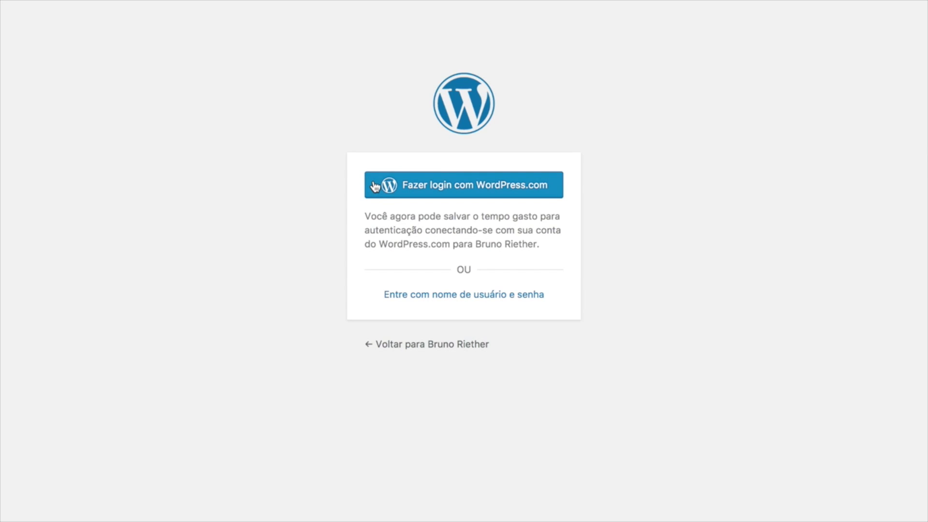
Sign in with the admin username and password to reach the dashboard.
{"action": "left_click", "coordinate": [409, 296]}
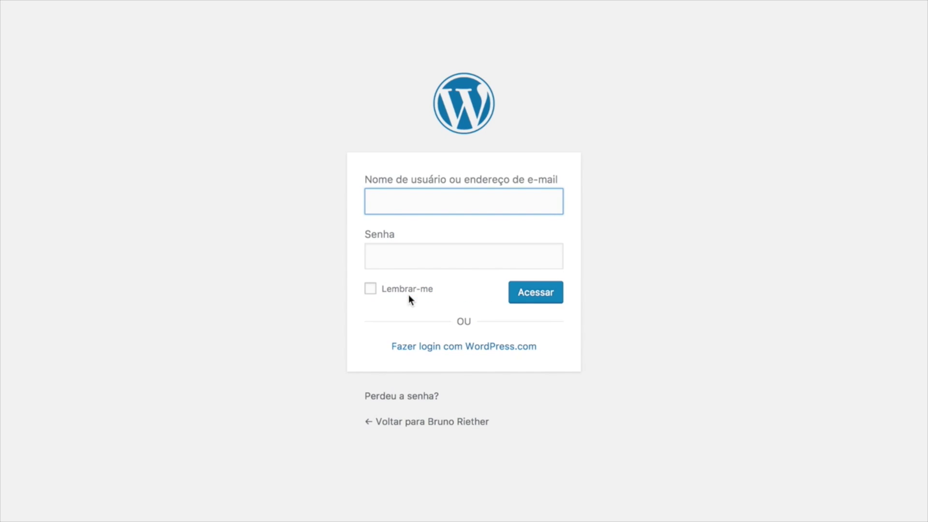
{"action": "type", "text": "admin"}
{"action": "key", "text": "Tab"}
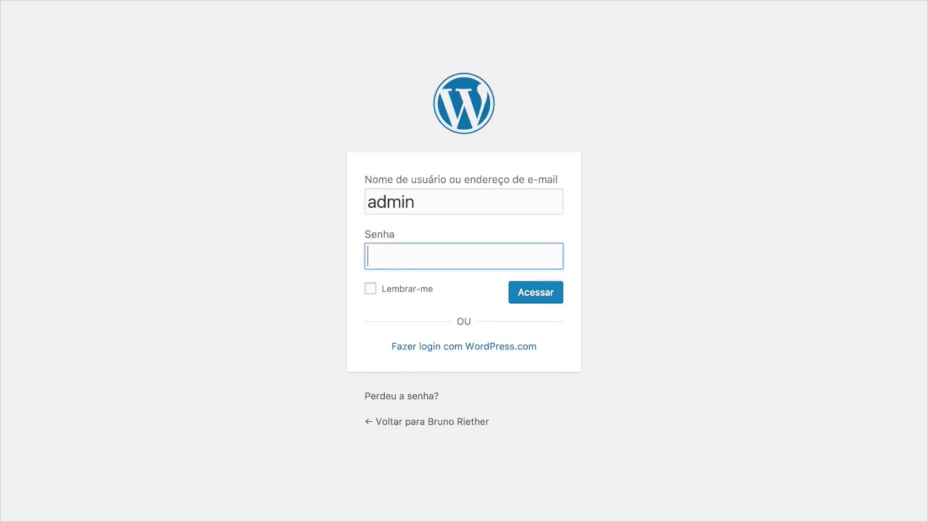
{"action": "type", "text": "•••"}
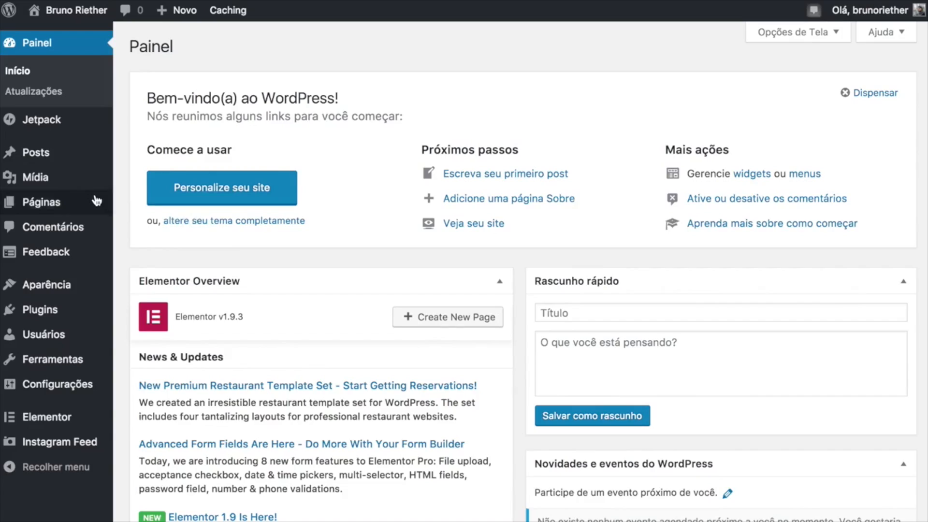
{"action": "mouse_move", "coordinate": [96, 201]}
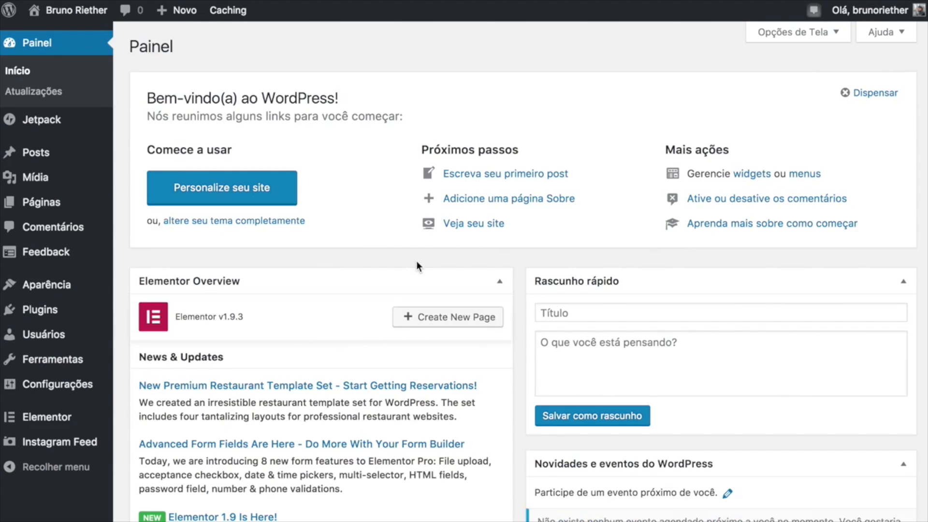
Add a page titled 'inicio' with likes and sharing buttons off, then edit it in Elementor.
{"action": "mouse_move", "coordinate": [48, 206]}
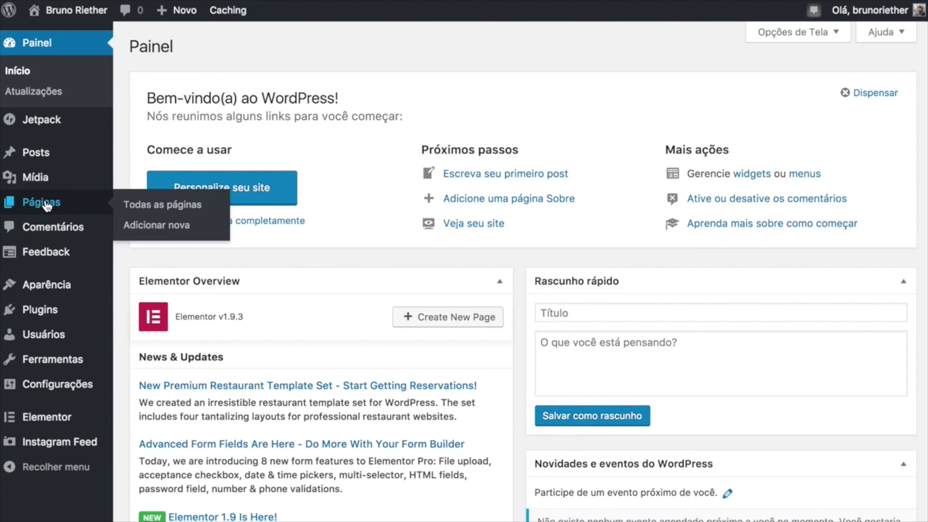
{"action": "left_click", "coordinate": [168, 234]}
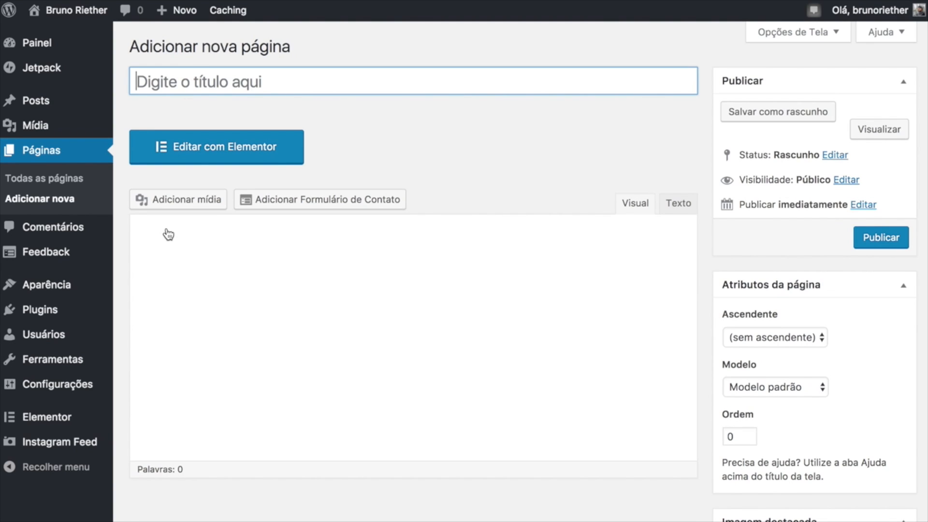
{"action": "type", "text": "inicio"}
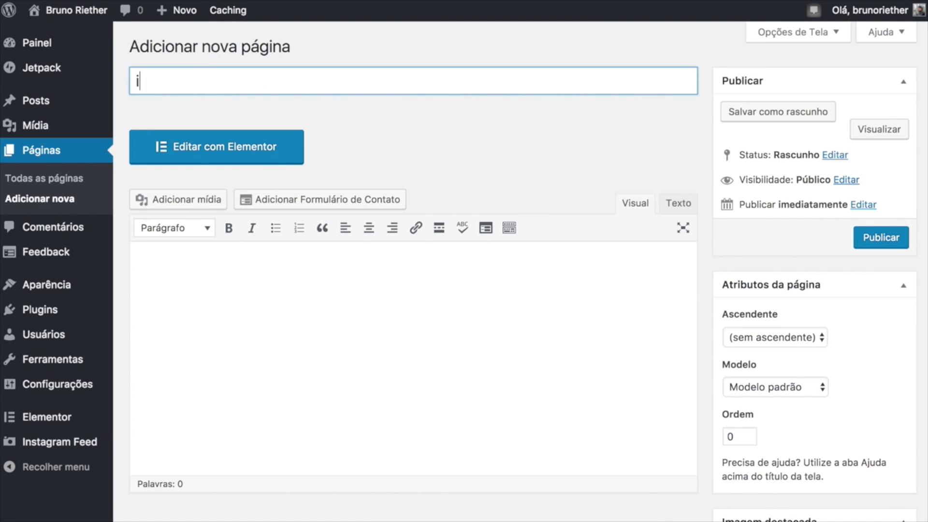
{"action": "scroll", "coordinate": [213, 146], "scroll_direction": "down", "scroll_amount": 2}
{"action": "scroll", "coordinate": [210, 147], "scroll_direction": "up", "scroll_amount": 2}
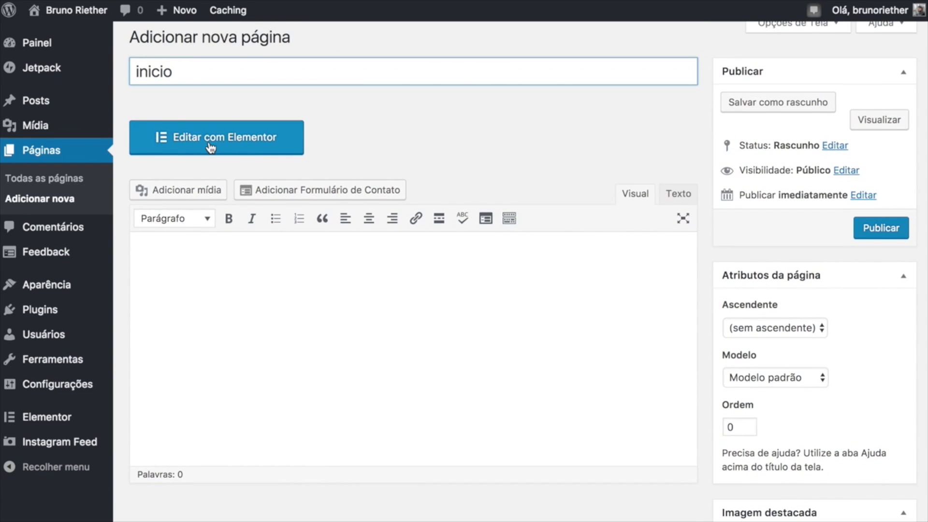
{"action": "scroll", "coordinate": [203, 201], "scroll_direction": "down", "scroll_amount": 3}
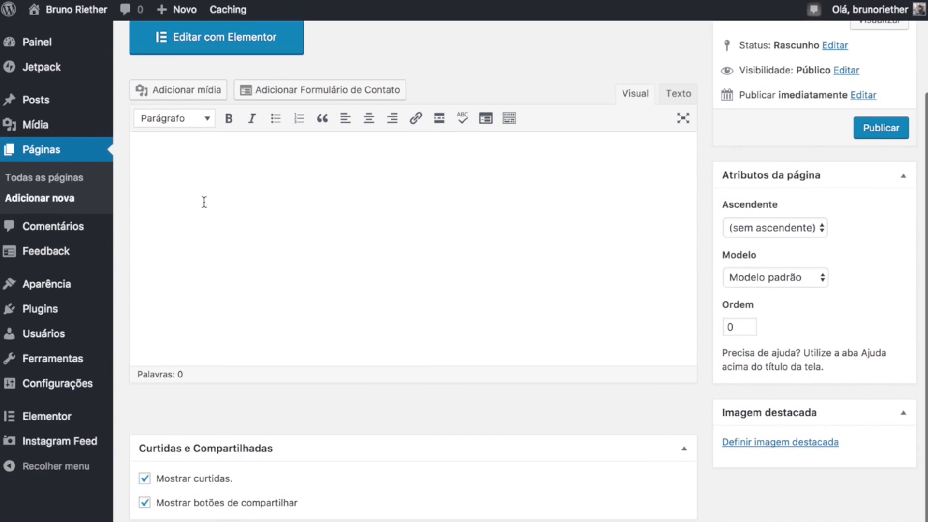
{"action": "left_click", "coordinate": [145, 480]}
{"action": "left_click", "coordinate": [145, 504]}
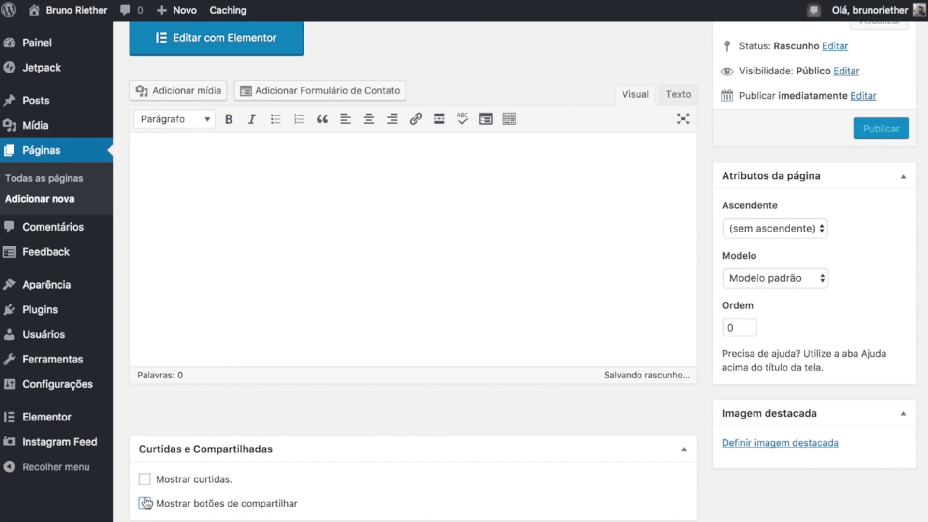
{"action": "scroll", "coordinate": [221, 375], "scroll_direction": "up", "scroll_amount": 3}
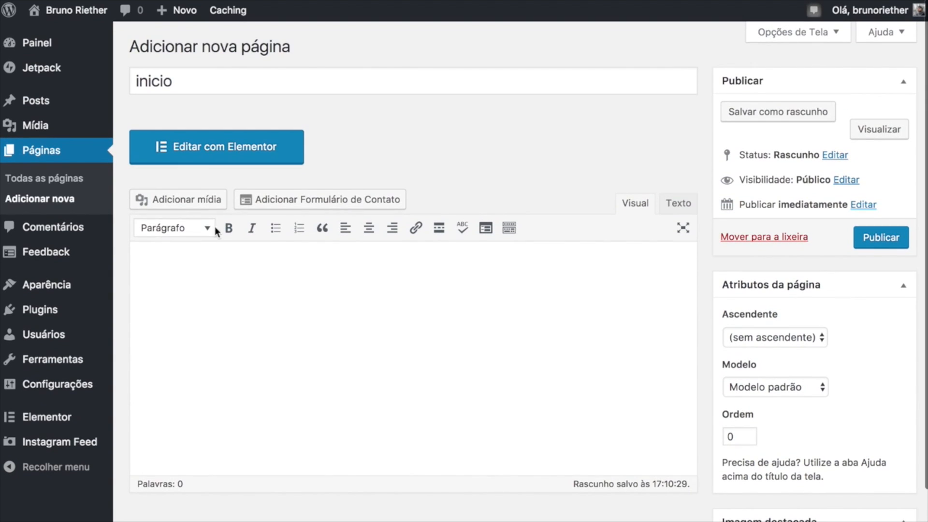
{"action": "left_click", "coordinate": [210, 154]}
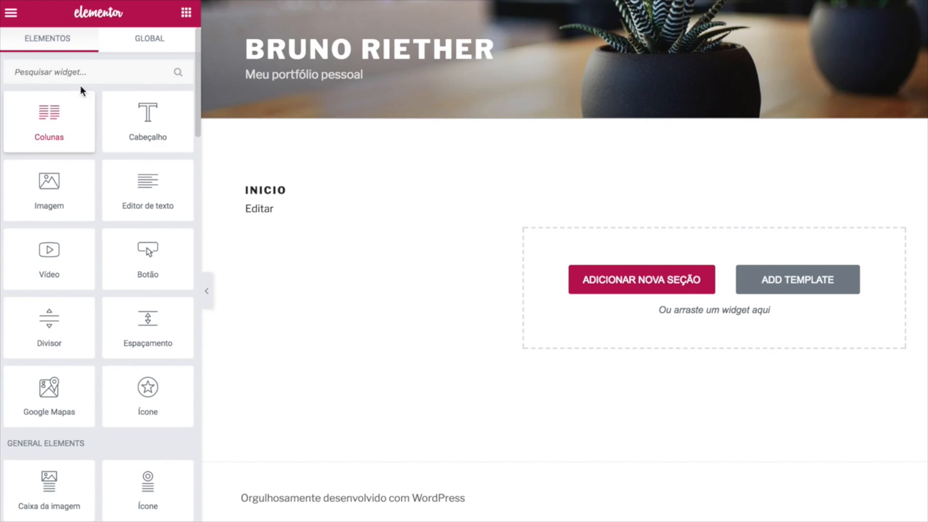
Drag the Editor de texto widget onto the drop zone and scroll through the widget panel.
{"action": "left_click_drag", "start_coordinate": [129, 190], "coordinate": [100, 178]}
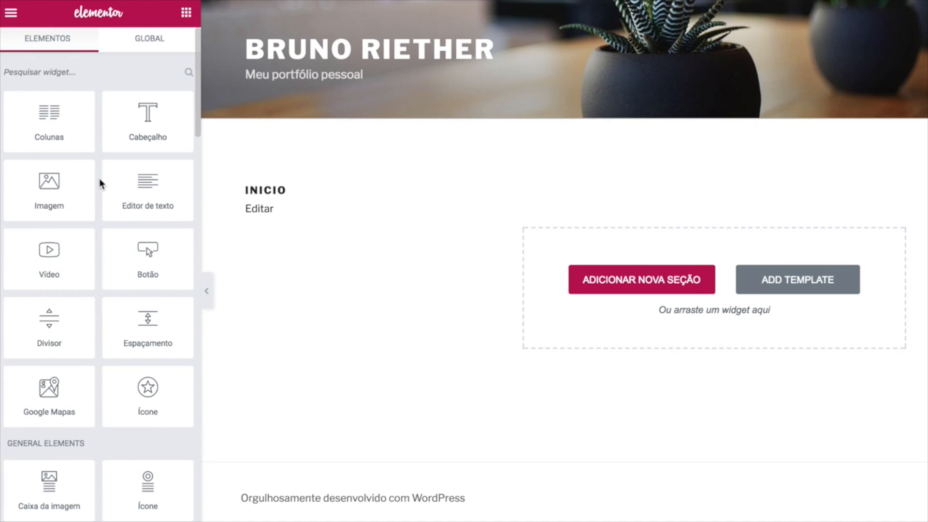
{"action": "scroll", "coordinate": [100, 174], "scroll_direction": "down", "scroll_amount": 3}
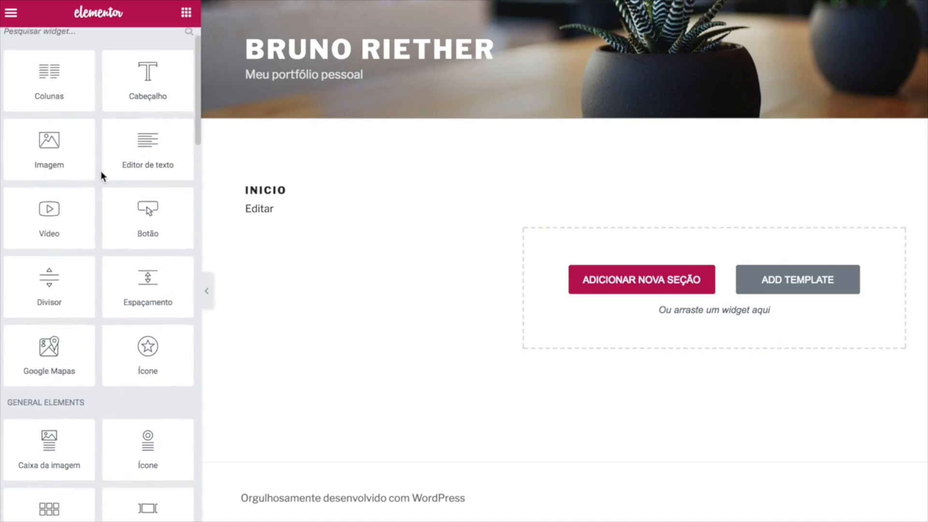
{"action": "scroll", "coordinate": [100, 172], "scroll_direction": "down", "scroll_amount": 1}
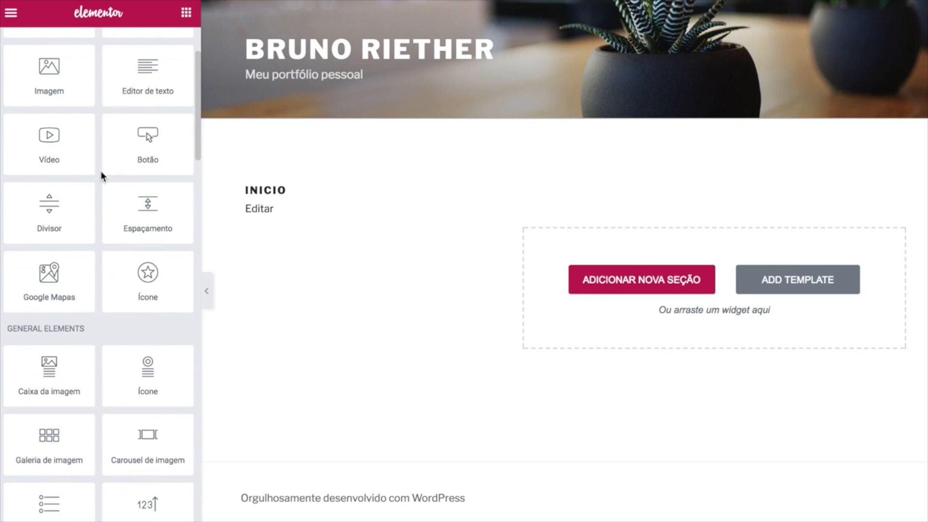
{"action": "scroll", "coordinate": [100, 170], "scroll_direction": "down", "scroll_amount": 5}
{"action": "scroll", "coordinate": [101, 171], "scroll_direction": "up", "scroll_amount": 8}
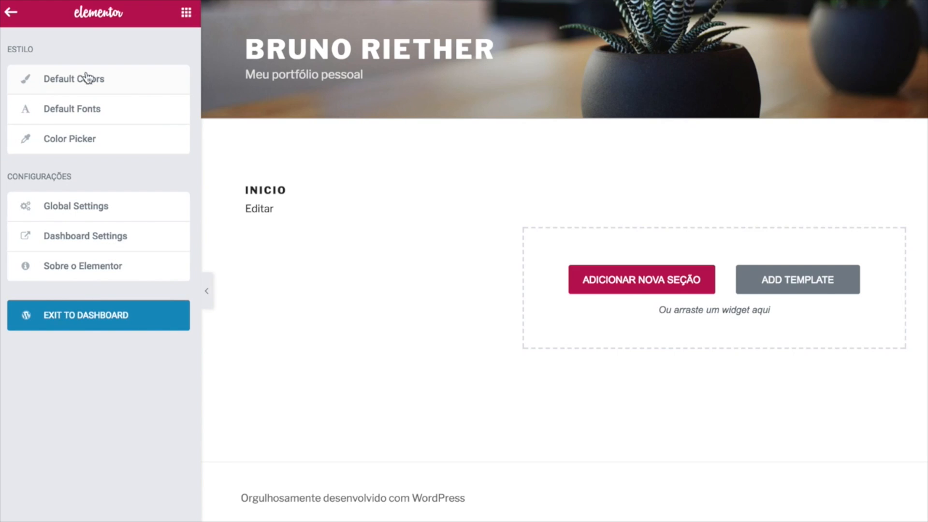
Review the Default Colors and Default Fonts, then open the page's Document Settings.
{"action": "left_click", "coordinate": [58, 86]}
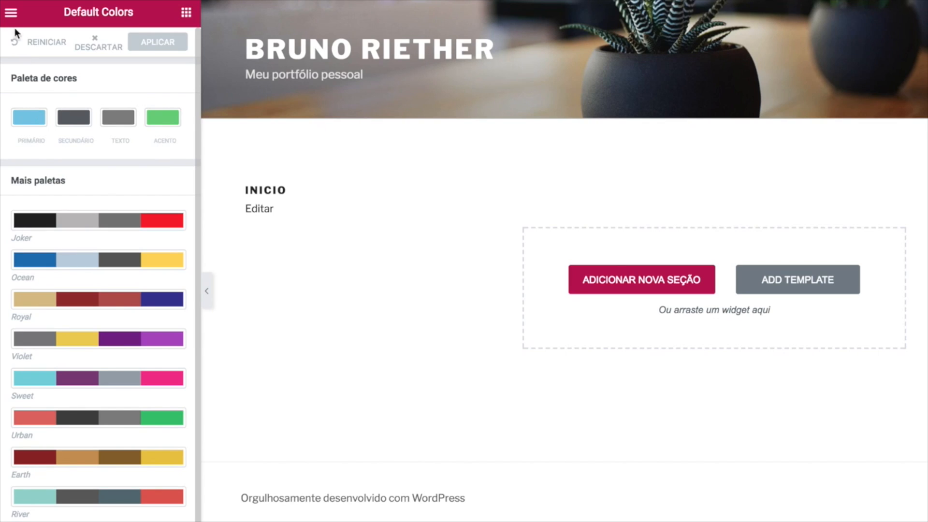
{"action": "left_click", "coordinate": [10, 14]}
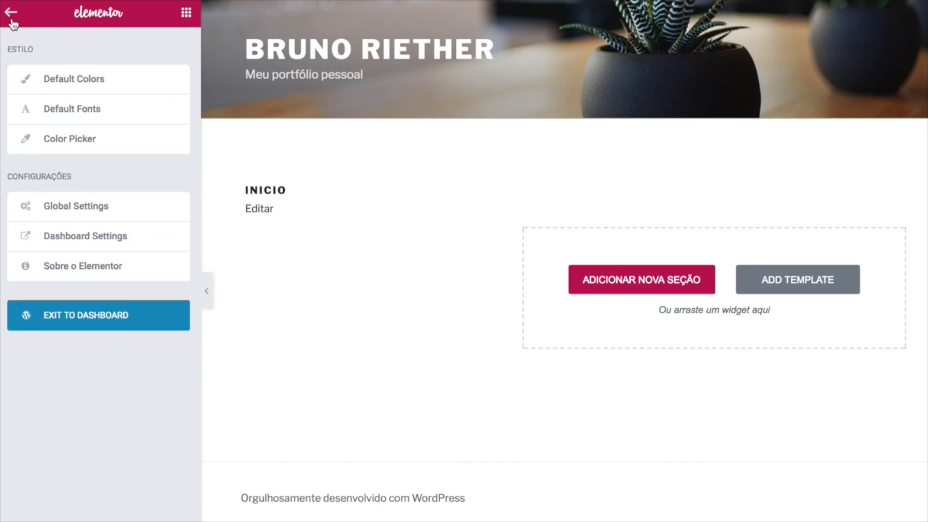
{"action": "left_click", "coordinate": [59, 111]}
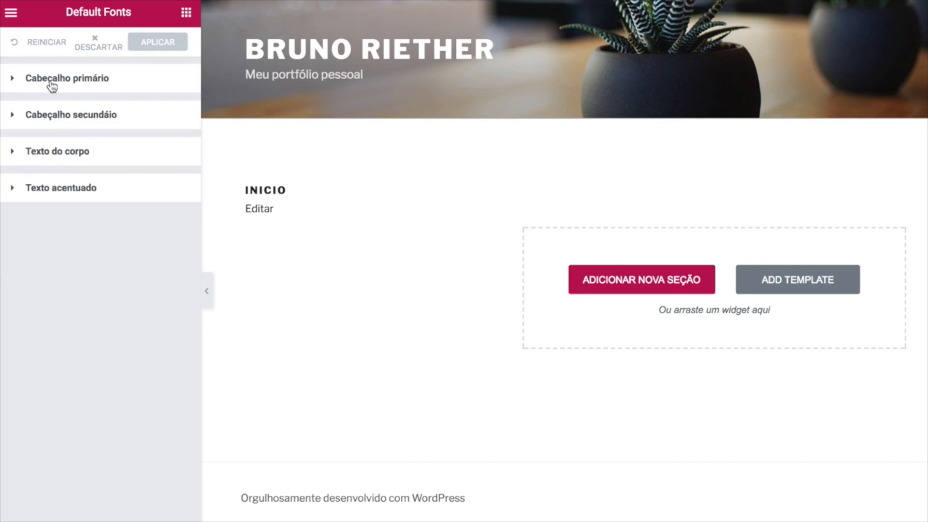
{"action": "left_click", "coordinate": [10, 14]}
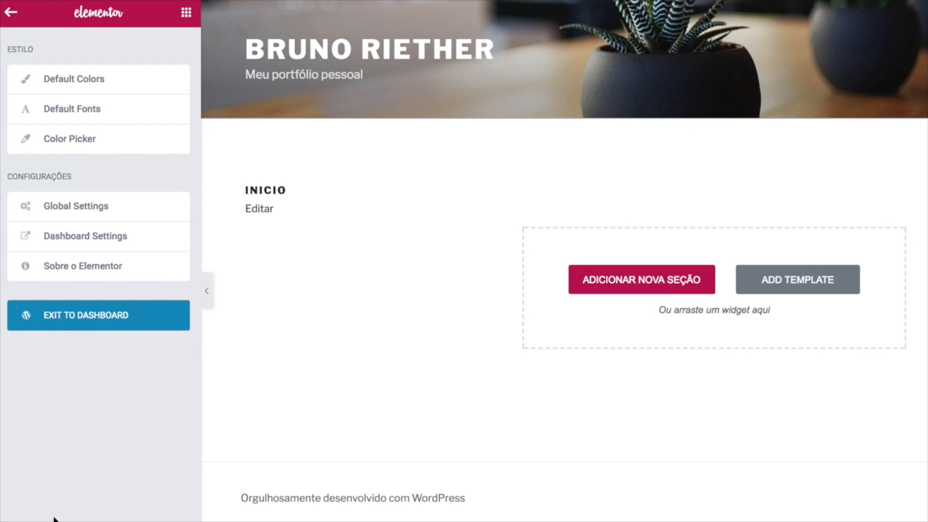
{"action": "left_click", "coordinate": [14, 521]}
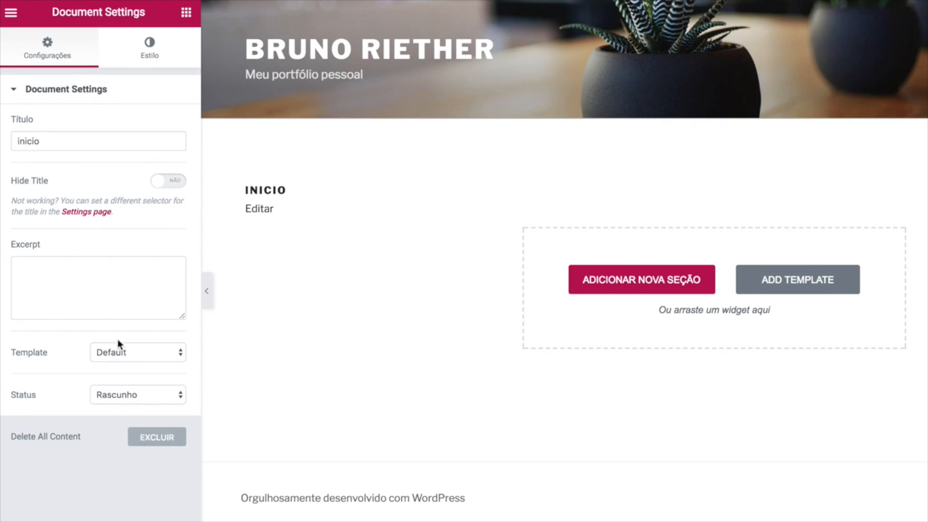
Set the inicio page template to Elementor Canvas.
{"action": "left_click", "coordinate": [149, 354]}
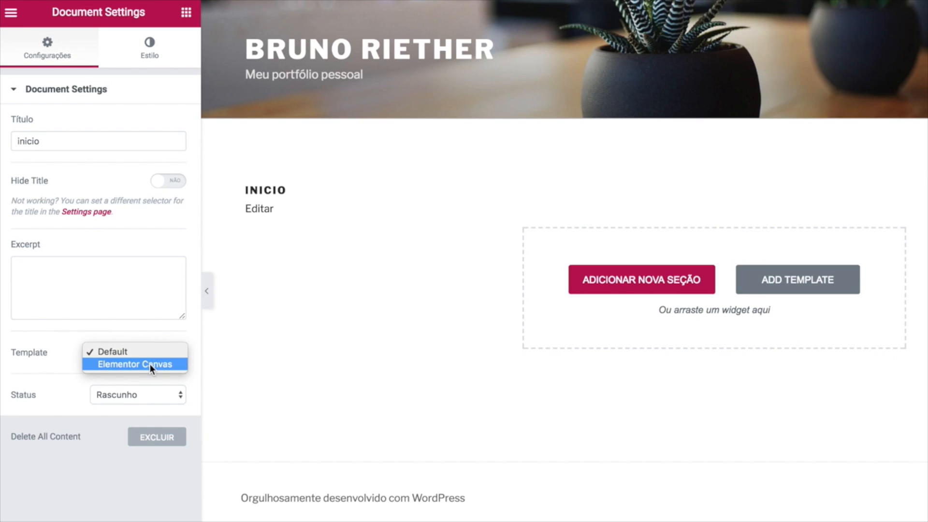
{"action": "left_click", "coordinate": [150, 364]}
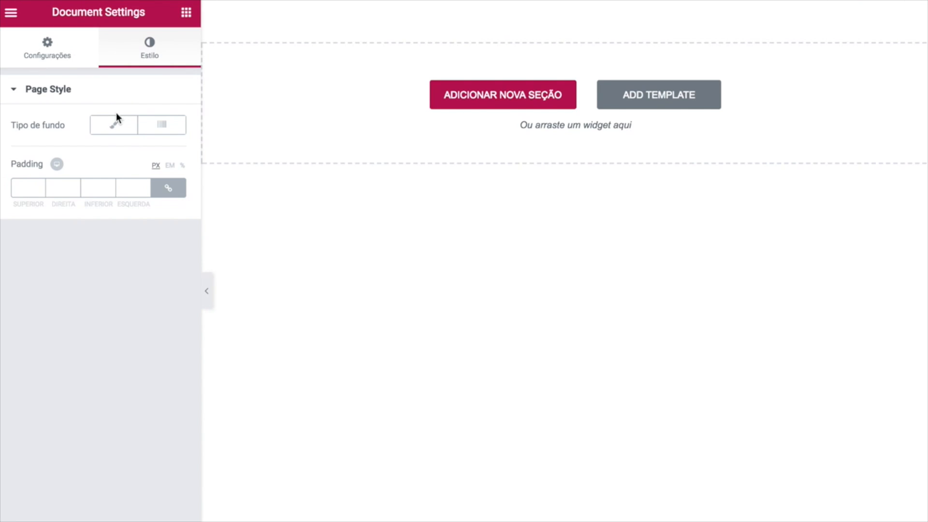
Make the page background Clássico with the colour cleared, and pick an image from the media library.
{"action": "left_click", "coordinate": [116, 129]}
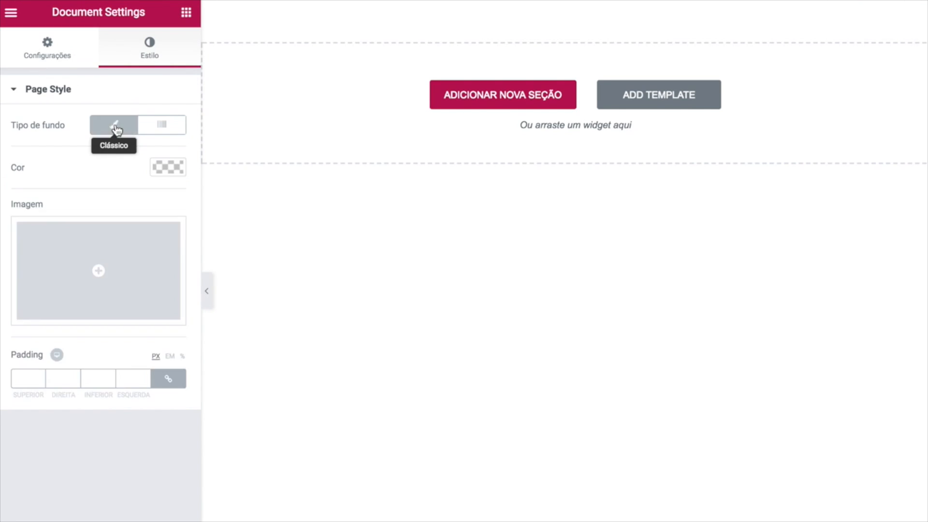
{"action": "left_click", "coordinate": [161, 165]}
{"action": "left_click_drag", "start_coordinate": [68, 230], "coordinate": [19, 190]}
{"action": "left_click", "coordinate": [113, 170]}
{"action": "left_click", "coordinate": [80, 409]}
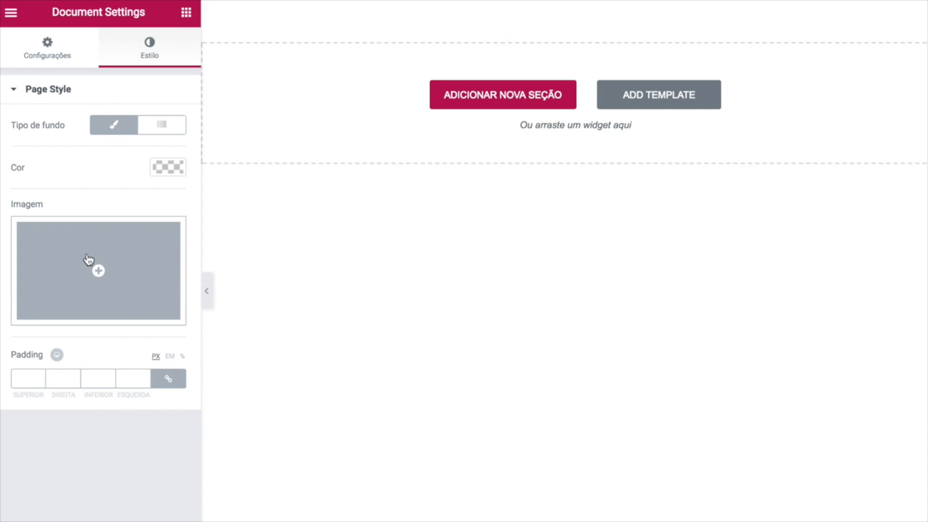
{"action": "left_click", "coordinate": [99, 270]}
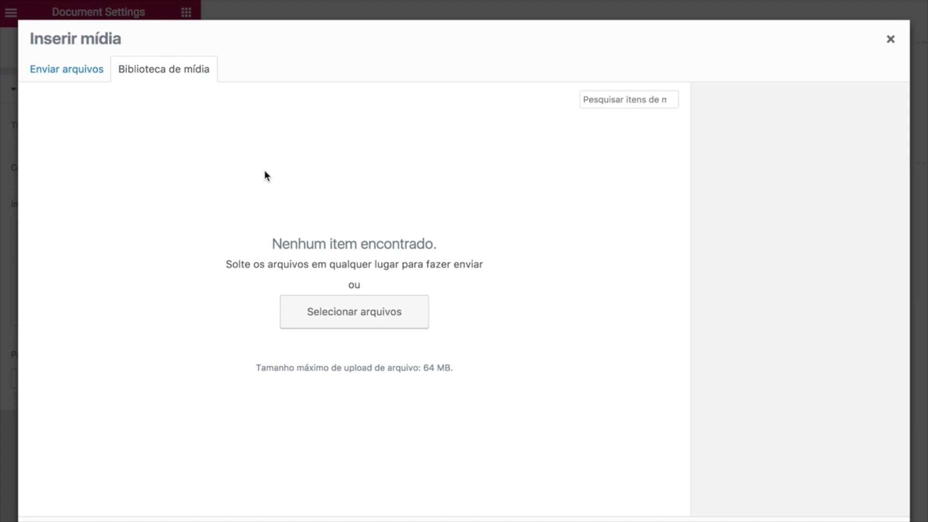
Upload 01 Portfólio Capa.JPG from Downloads > Aula 1 folder as the page background image.
{"action": "left_click", "coordinate": [344, 312]}
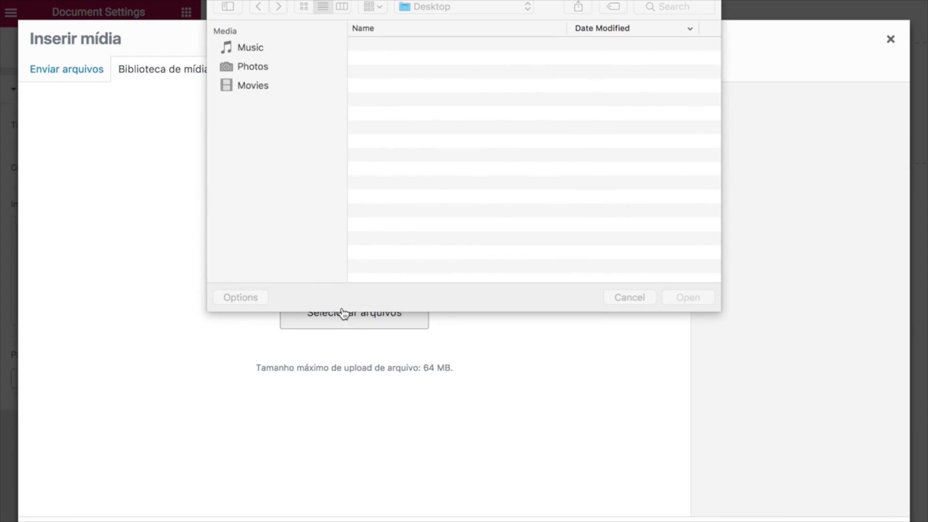
{"action": "left_click", "coordinate": [263, 75]}
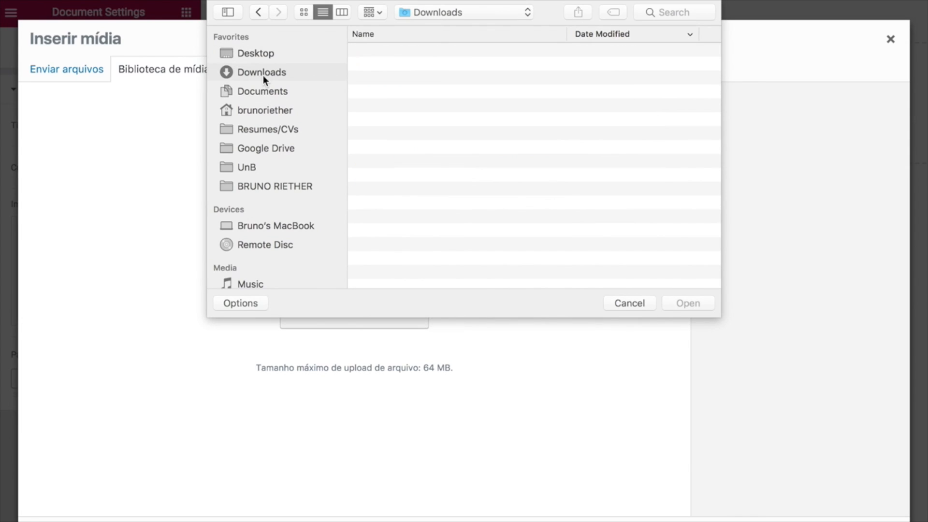
{"action": "double_click", "coordinate": [423, 51]}
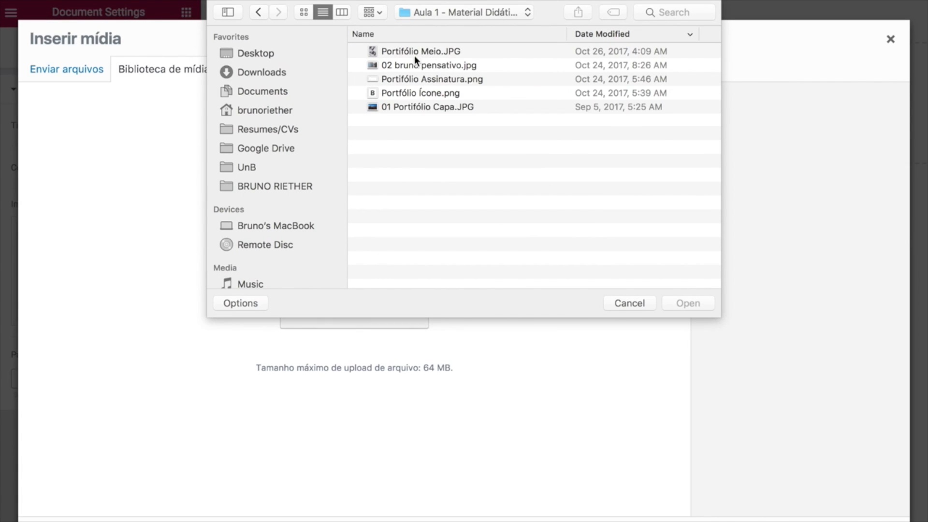
{"action": "left_click", "coordinate": [399, 114]}
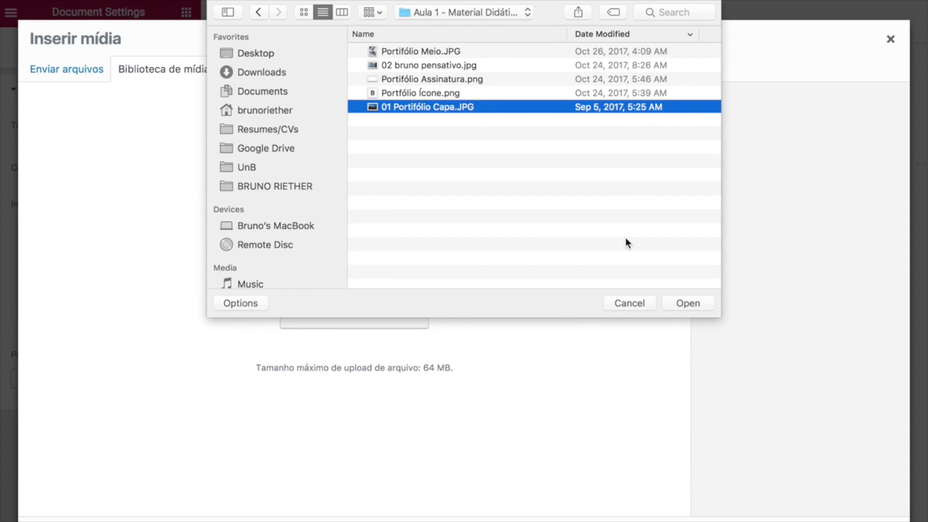
{"action": "left_click", "coordinate": [688, 303]}
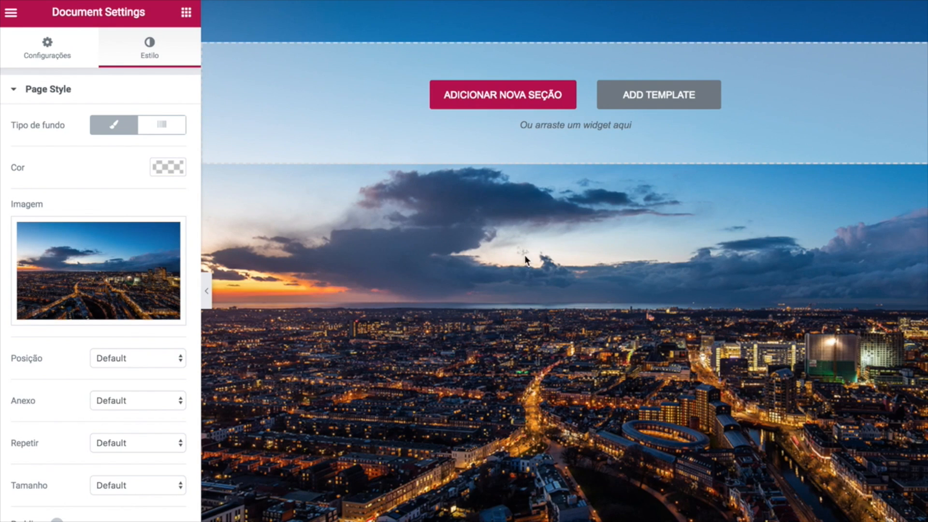
Anchor the background image at Superior centralizado with Fixo attachment.
{"action": "scroll", "coordinate": [120, 485], "scroll_direction": "down", "scroll_amount": 1}
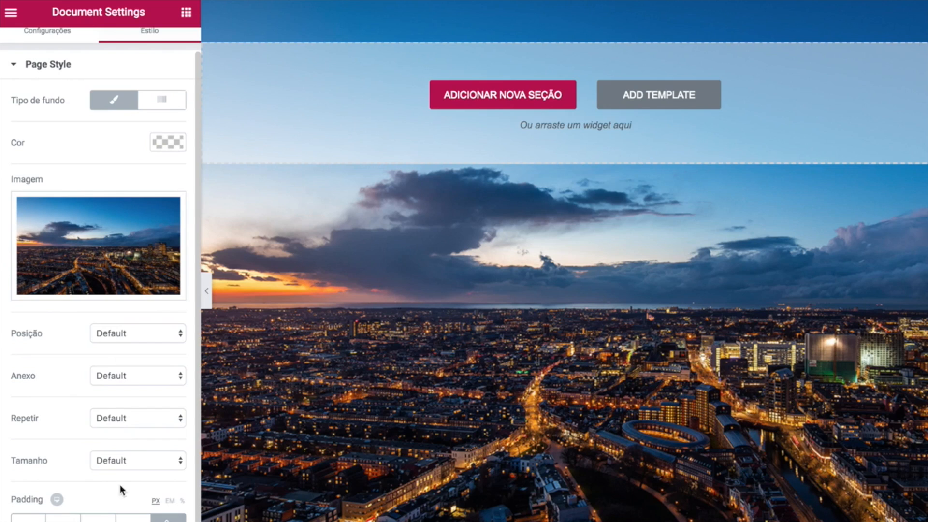
{"action": "scroll", "coordinate": [127, 335], "scroll_direction": "up", "scroll_amount": 1}
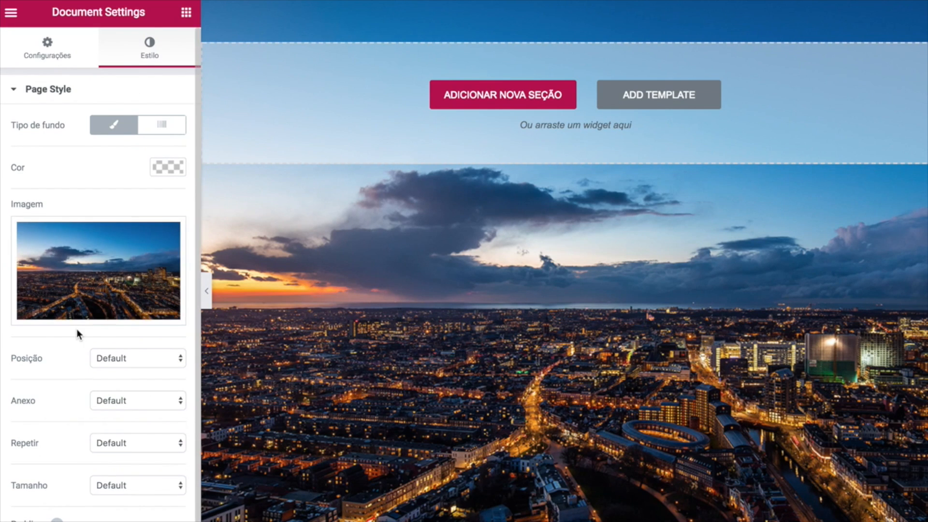
{"action": "scroll", "coordinate": [76, 329], "scroll_direction": "down", "scroll_amount": 1}
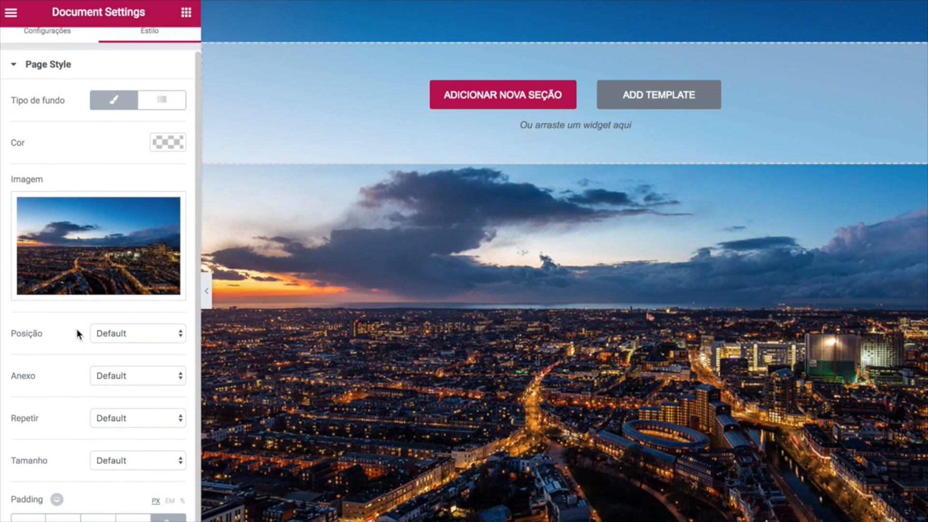
{"action": "left_click", "coordinate": [128, 335]}
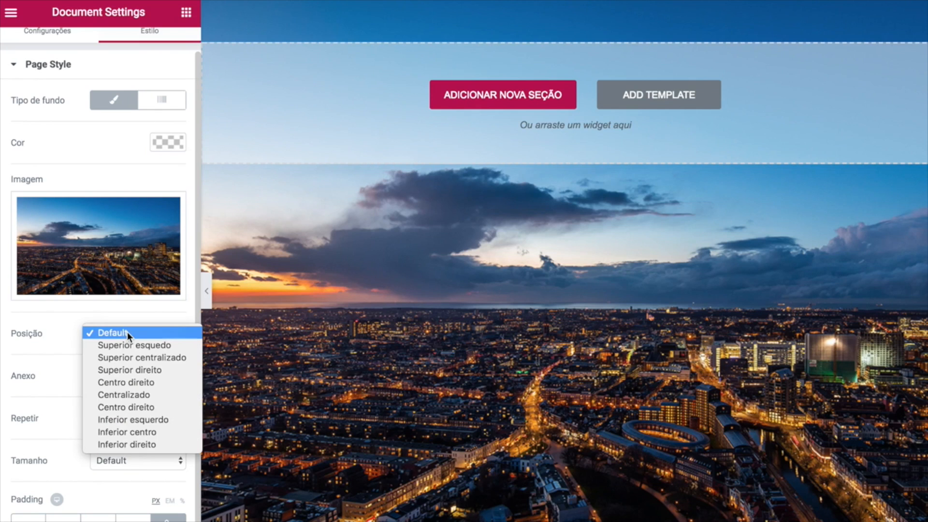
{"action": "left_click", "coordinate": [126, 357]}
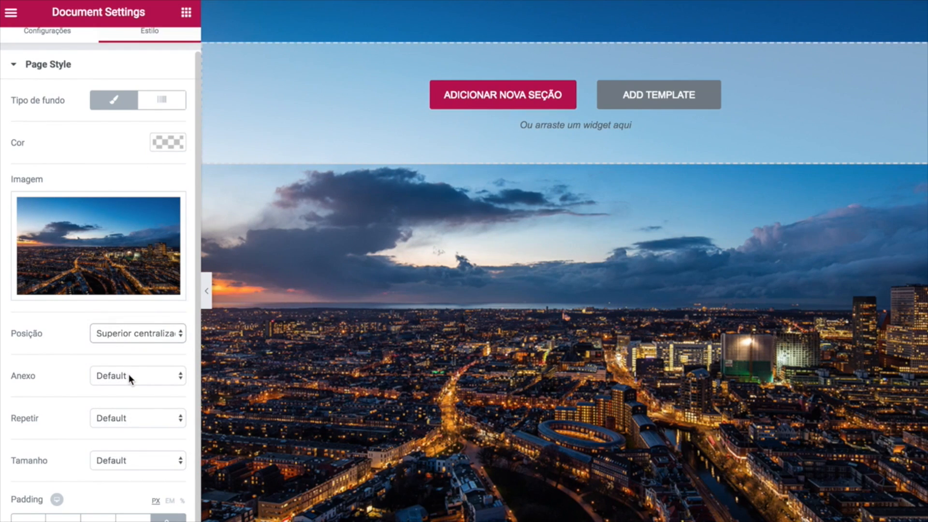
{"action": "left_click", "coordinate": [129, 374]}
{"action": "left_click", "coordinate": [124, 400]}
{"action": "left_click", "coordinate": [128, 377]}
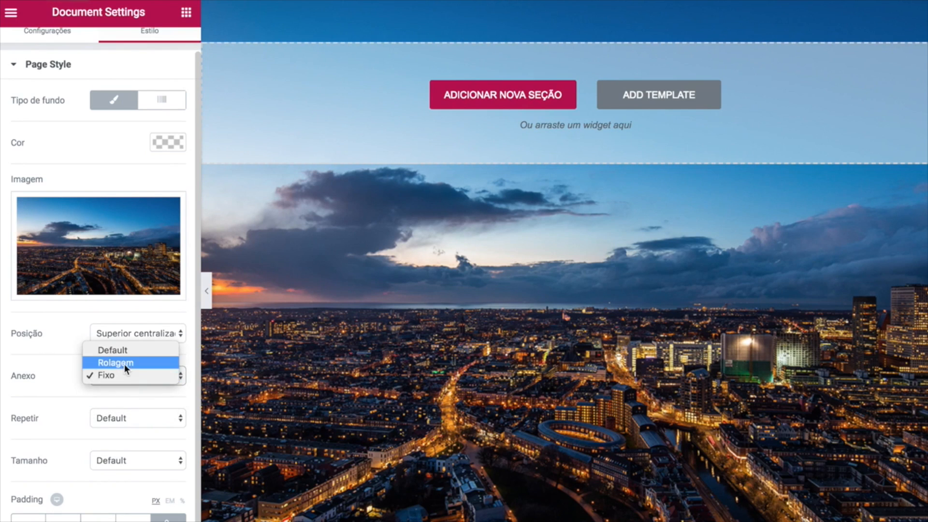
{"action": "left_click", "coordinate": [308, 355]}
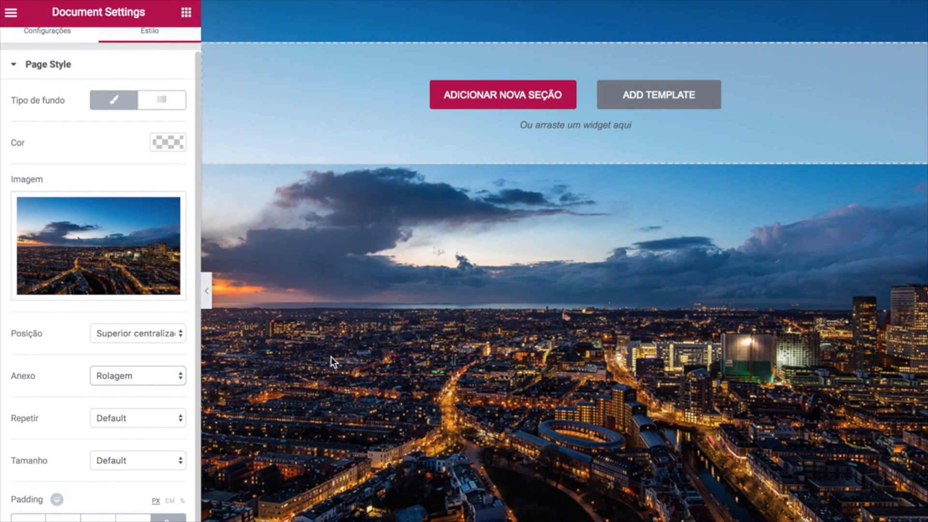
{"action": "left_click", "coordinate": [152, 376]}
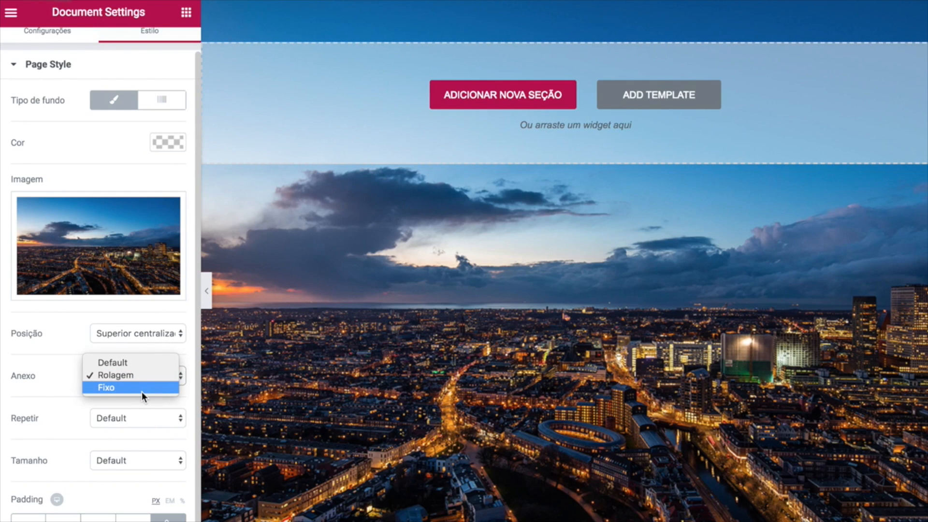
{"action": "left_click", "coordinate": [141, 392]}
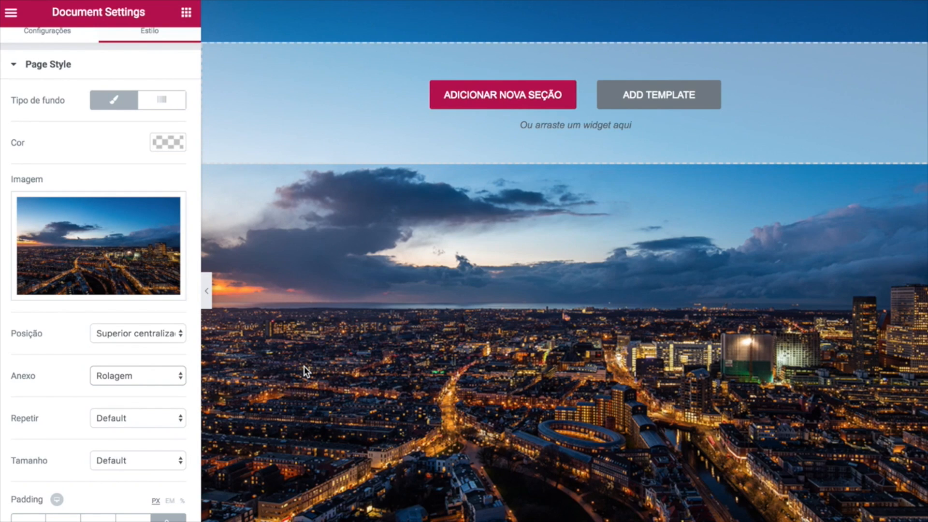
{"action": "left_click", "coordinate": [106, 382]}
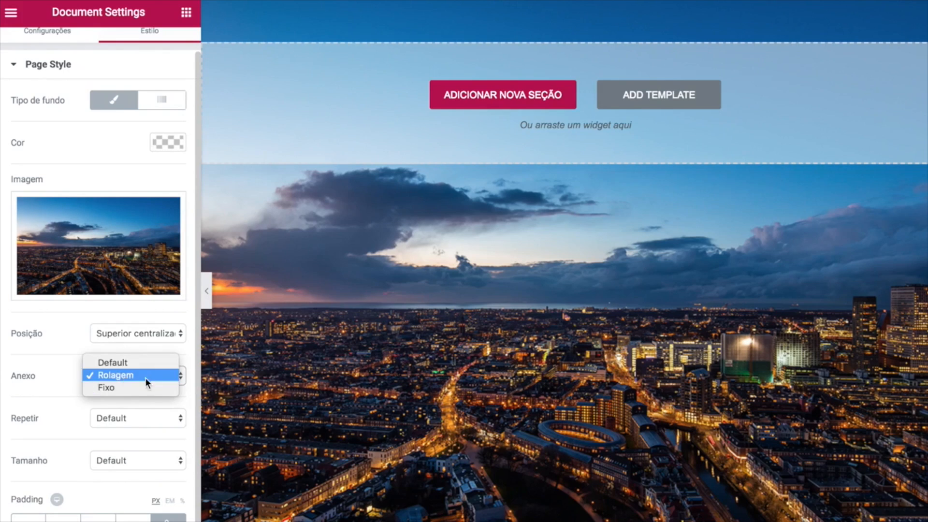
{"action": "left_click", "coordinate": [119, 388]}
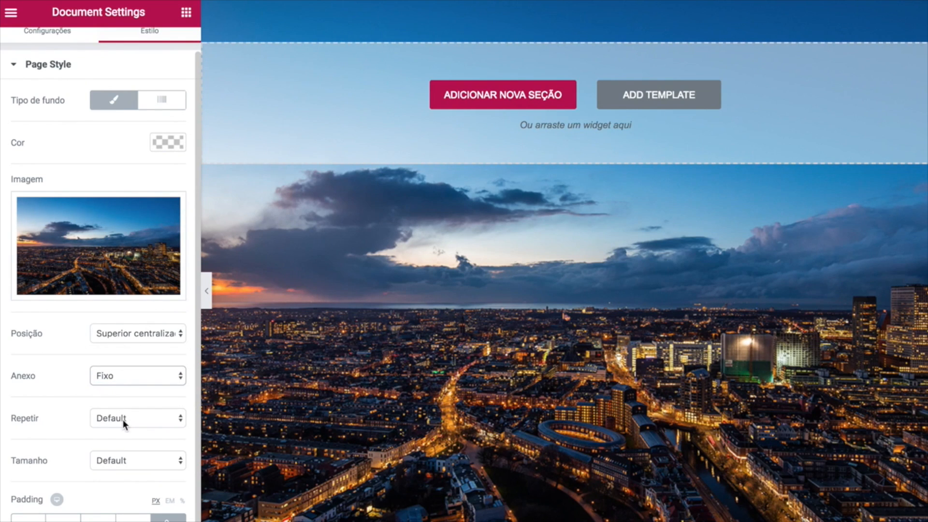
Set the background to Não repetir and size Preenchimento completo.
{"action": "left_click", "coordinate": [123, 420]}
{"action": "left_click", "coordinate": [123, 428]}
{"action": "left_click", "coordinate": [132, 458]}
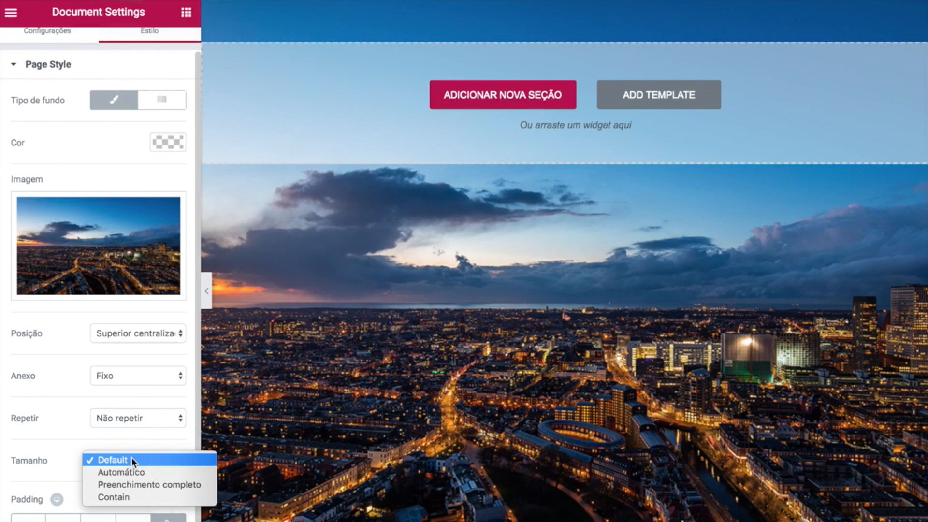
{"action": "left_click", "coordinate": [135, 484]}
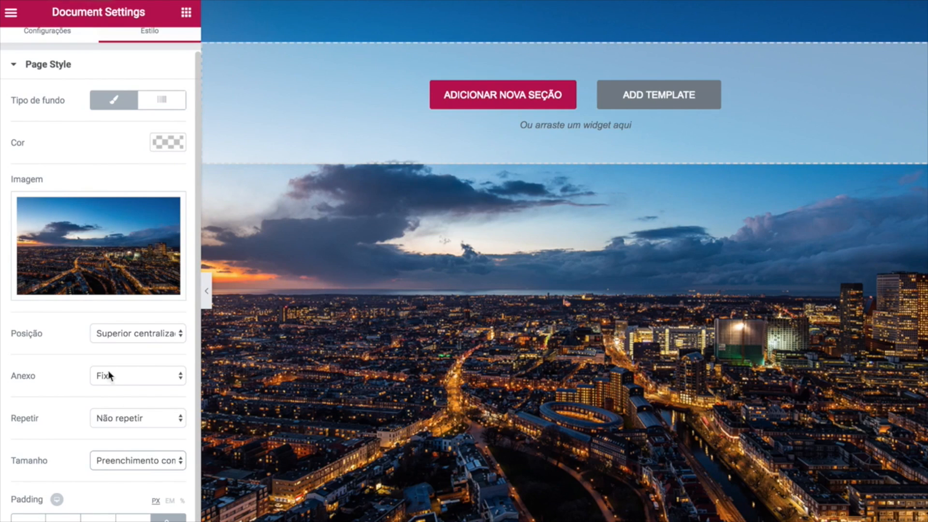
{"action": "mouse_move", "coordinate": [114, 242]}
{"action": "scroll", "coordinate": [114, 241], "scroll_direction": "up", "scroll_amount": 1}
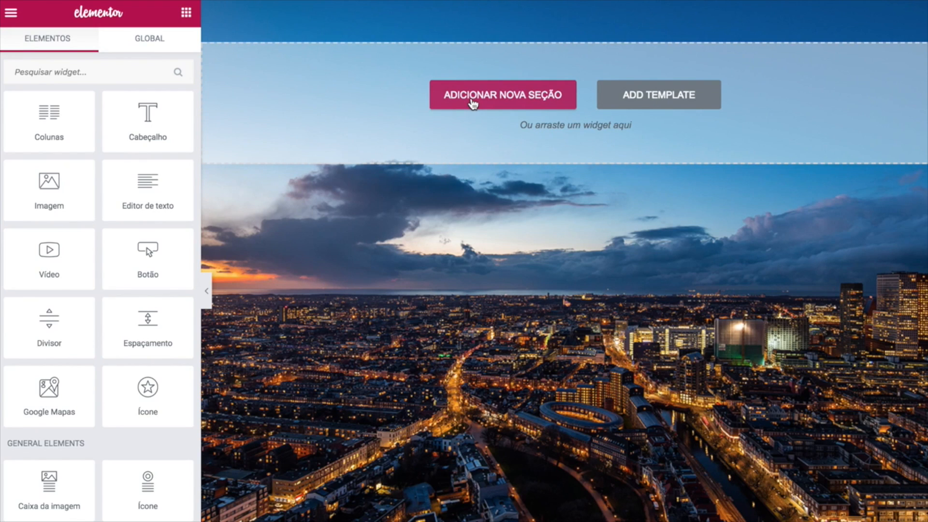
Add a two-column section at the top and drop an Image widget into its left column.
{"action": "left_click", "coordinate": [502, 100]}
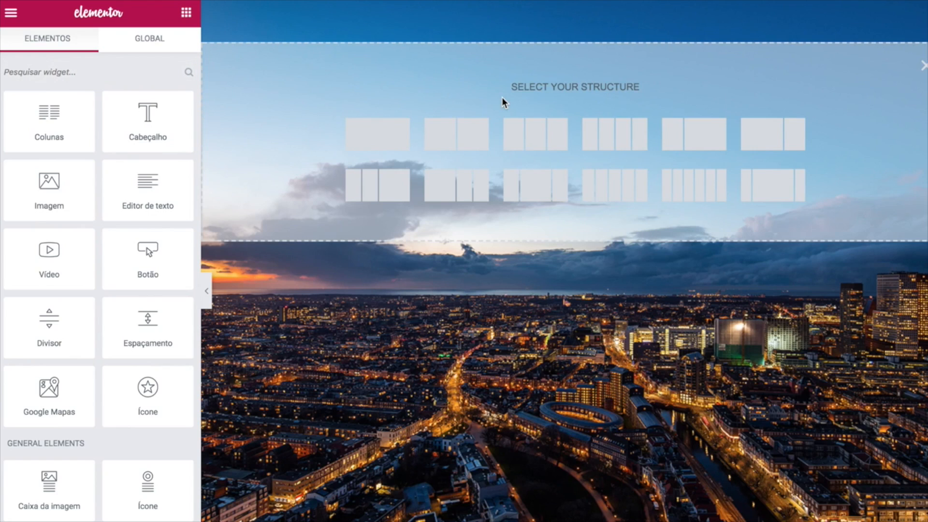
{"action": "left_click", "coordinate": [458, 145]}
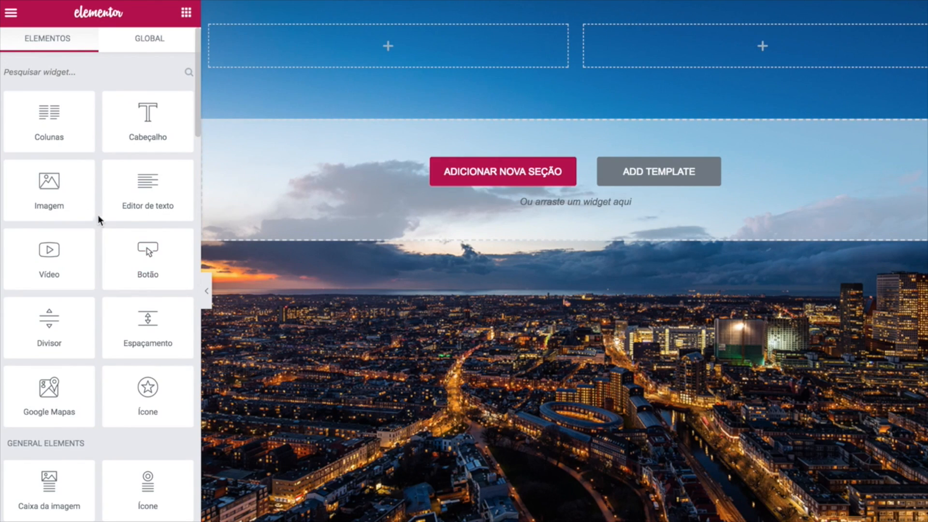
{"action": "left_click_drag", "start_coordinate": [50, 186], "coordinate": [317, 70]}
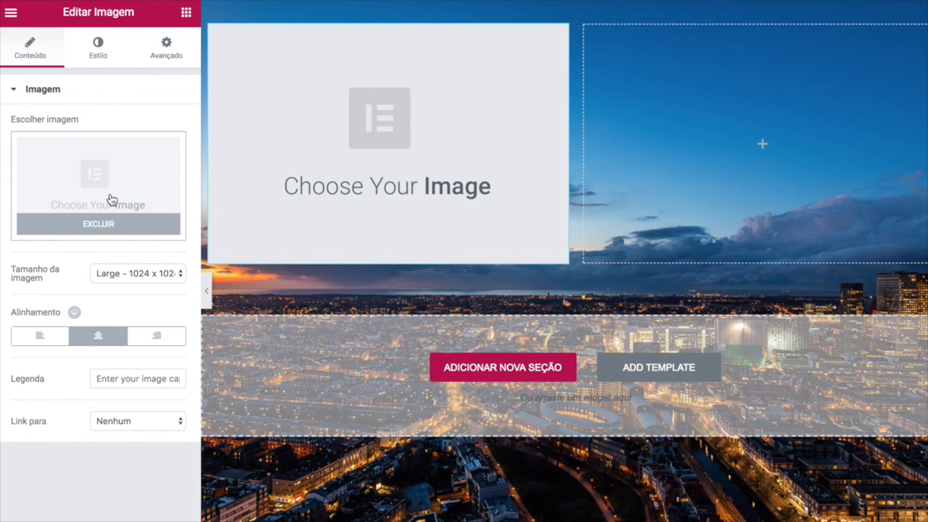
Upload '02 Portfólio Assinatura.png' and insert it as the left column's signature image.
{"action": "left_click", "coordinate": [92, 188]}
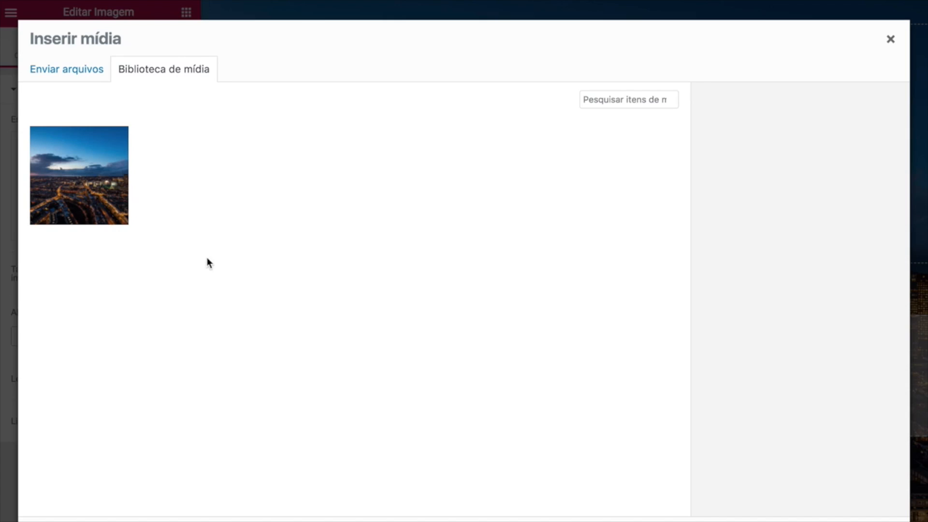
{"action": "left_click", "coordinate": [93, 186]}
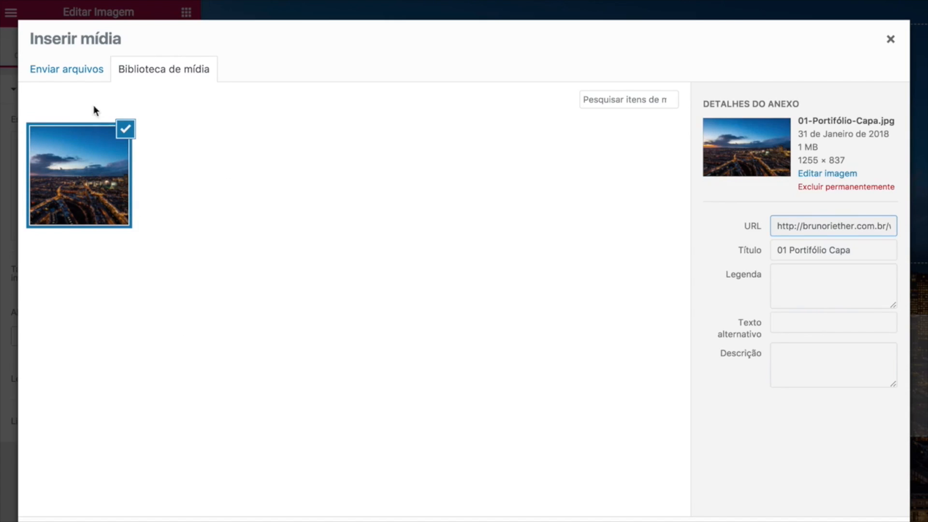
{"action": "left_click", "coordinate": [81, 78]}
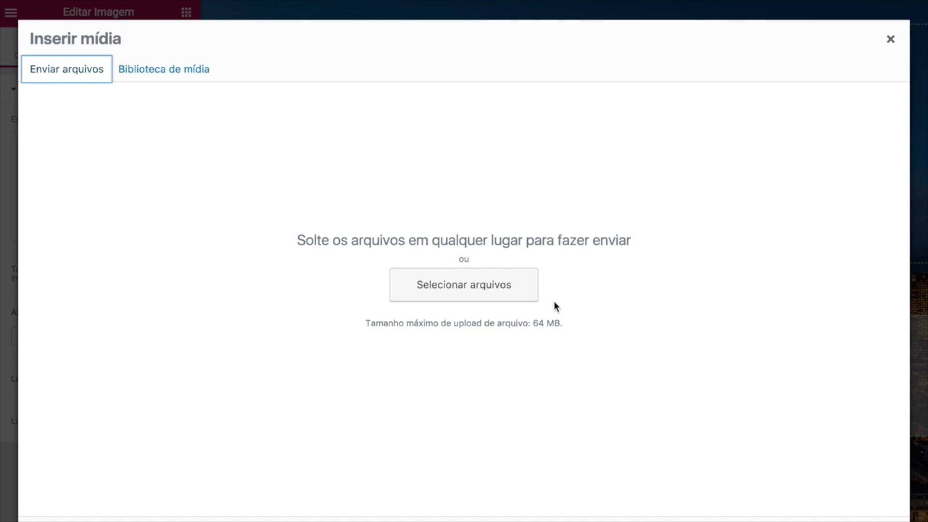
{"action": "left_click", "coordinate": [498, 288]}
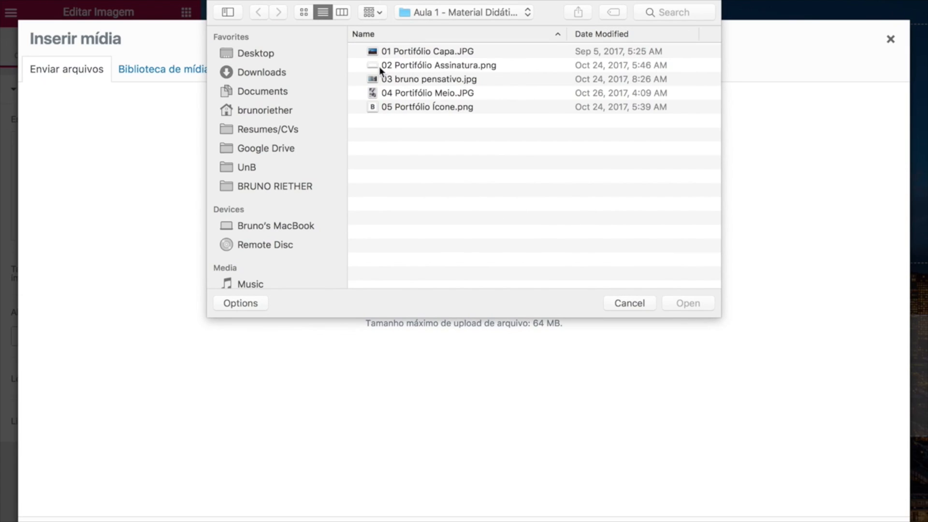
{"action": "left_click", "coordinate": [469, 66]}
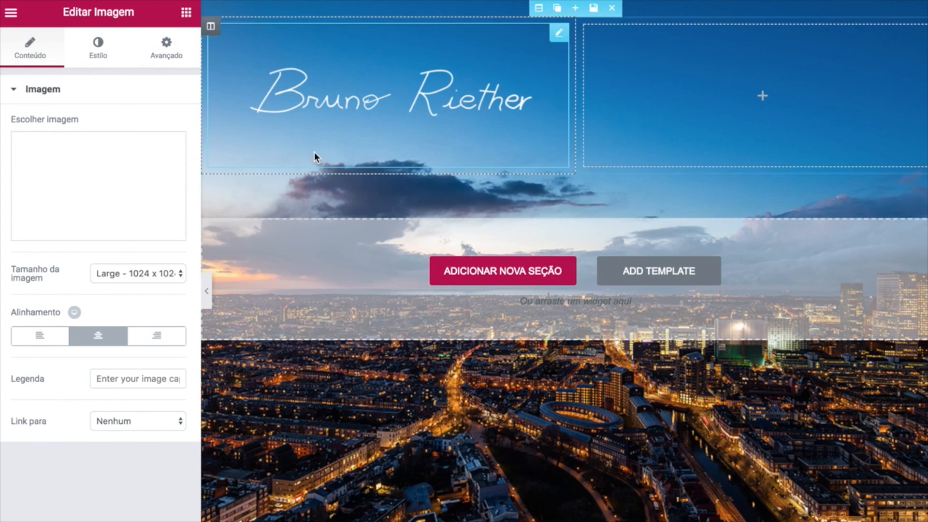
Set the signature image size to Large 1024 x 1024 after trying Medium.
{"action": "left_click", "coordinate": [165, 272]}
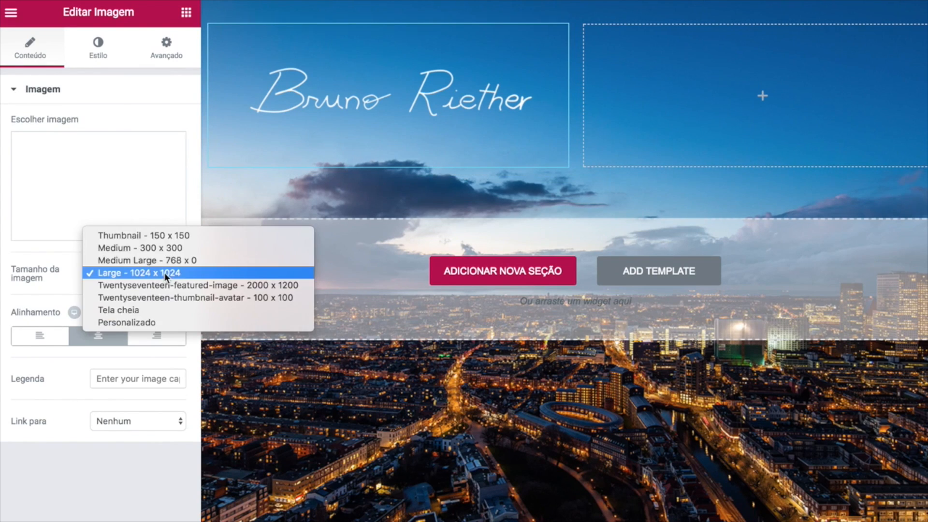
{"action": "left_click", "coordinate": [131, 248]}
{"action": "left_click", "coordinate": [136, 277]}
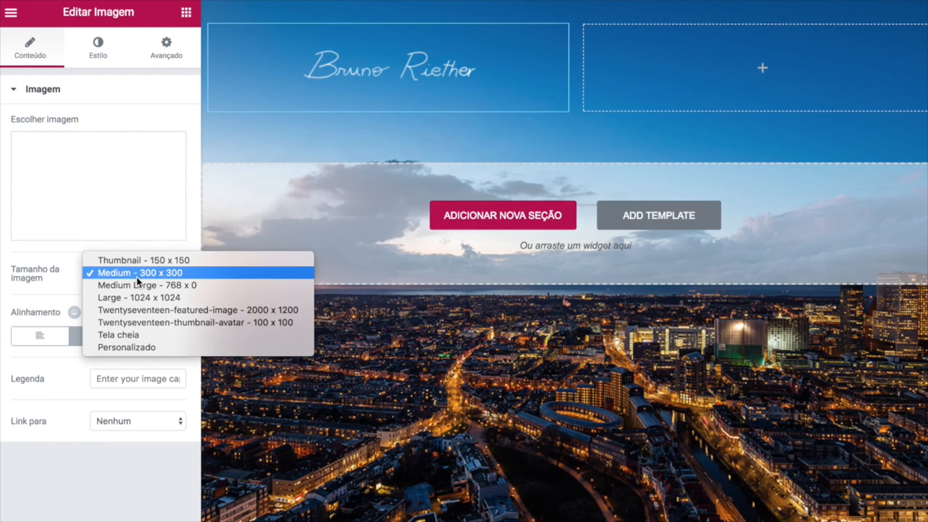
{"action": "left_click", "coordinate": [136, 277]}
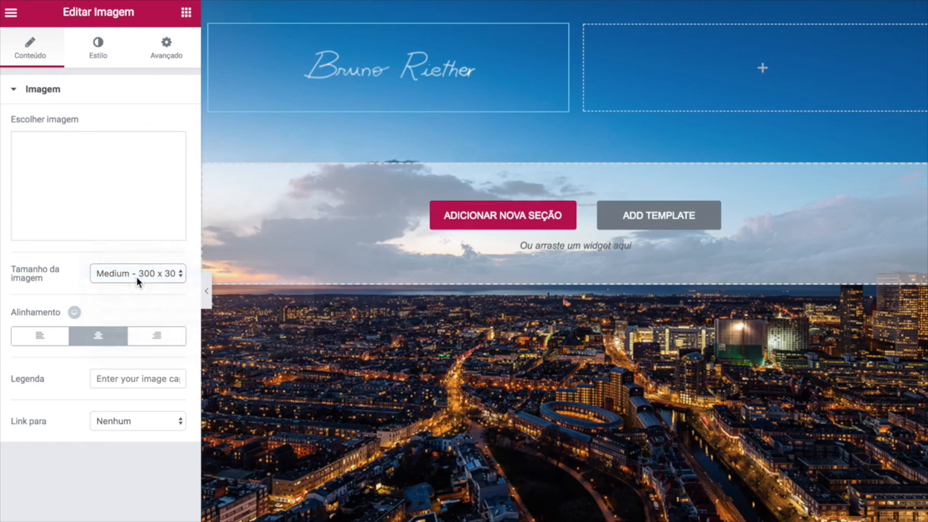
{"action": "left_click", "coordinate": [164, 275]}
{"action": "left_click", "coordinate": [154, 297]}
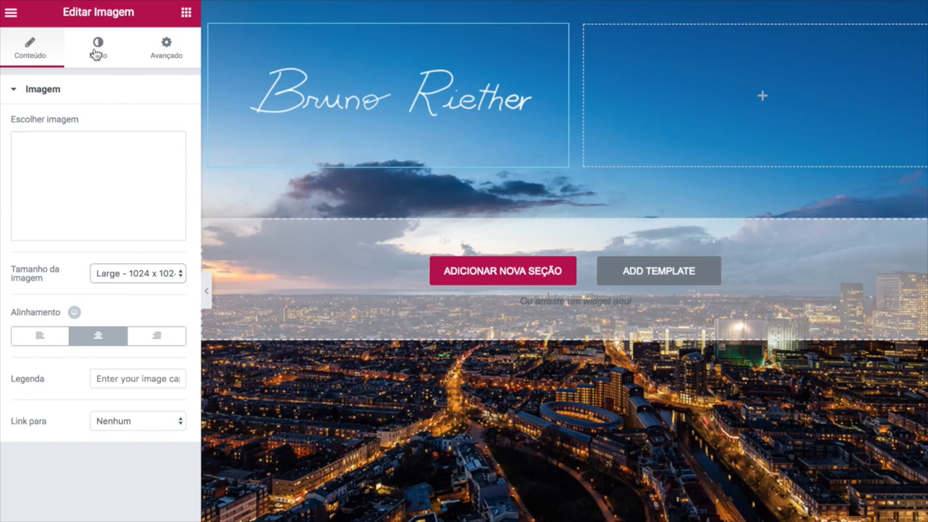
Style the signature image at 50% size with 0.75 opacity.
{"action": "left_click", "coordinate": [97, 53]}
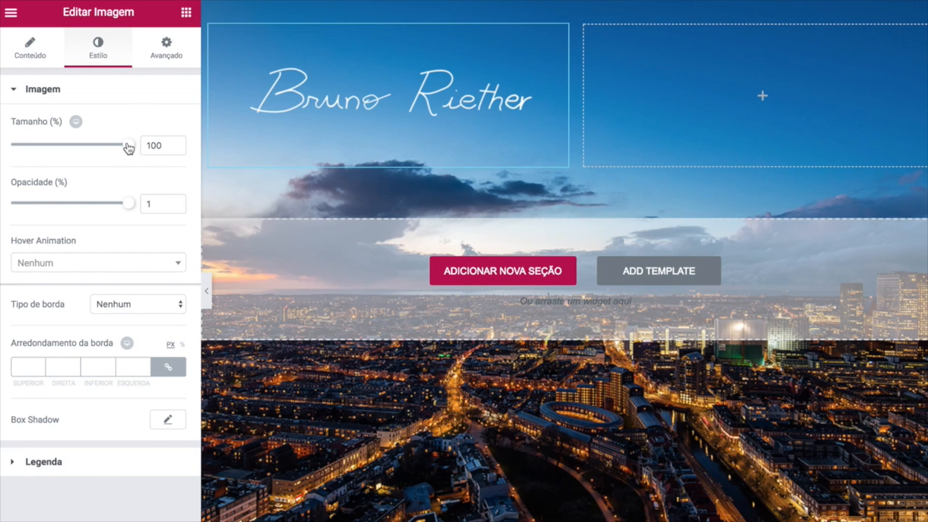
{"action": "left_click_drag", "start_coordinate": [128, 145], "coordinate": [76, 151]}
{"action": "left_click_drag", "start_coordinate": [156, 144], "coordinate": [131, 145]}
{"action": "type", "text": "50"}
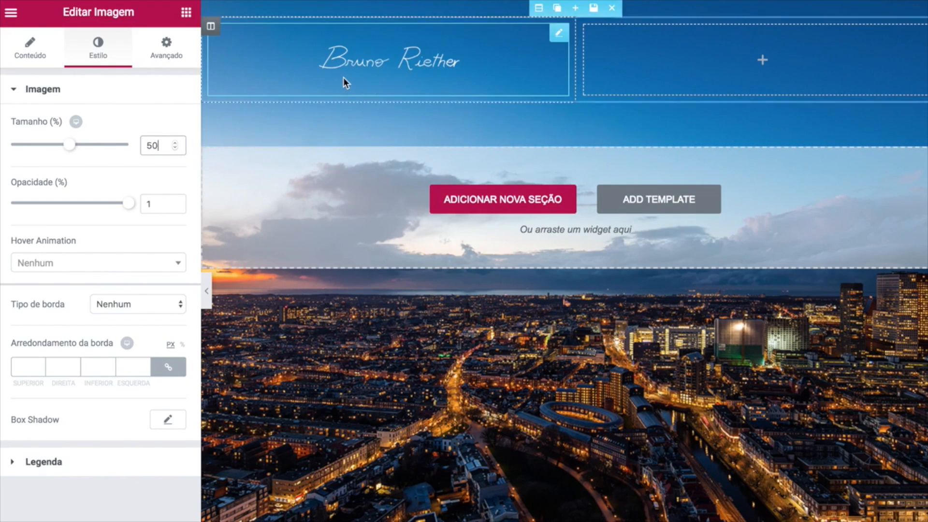
{"action": "left_click_drag", "start_coordinate": [132, 207], "coordinate": [90, 209]}
{"action": "left_click", "coordinate": [159, 203]}
{"action": "type", "text": "5"}
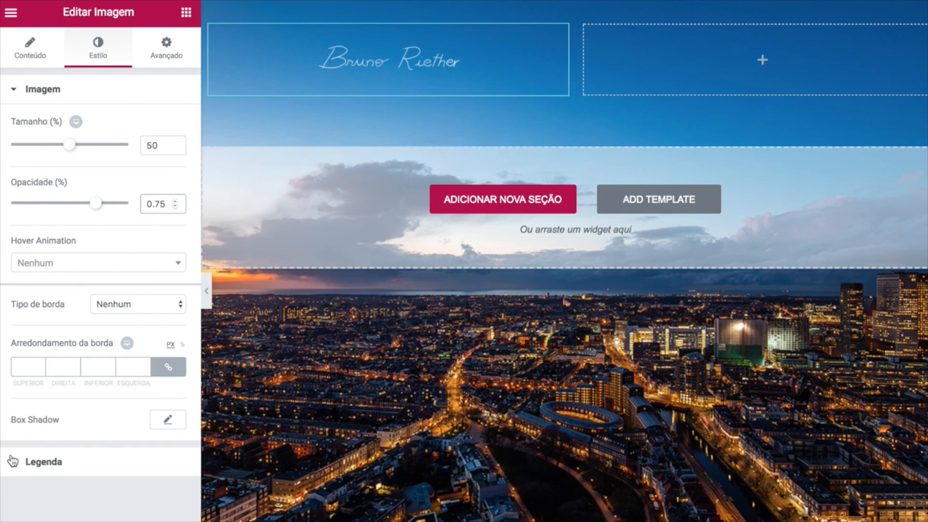
{"action": "left_click", "coordinate": [168, 53]}
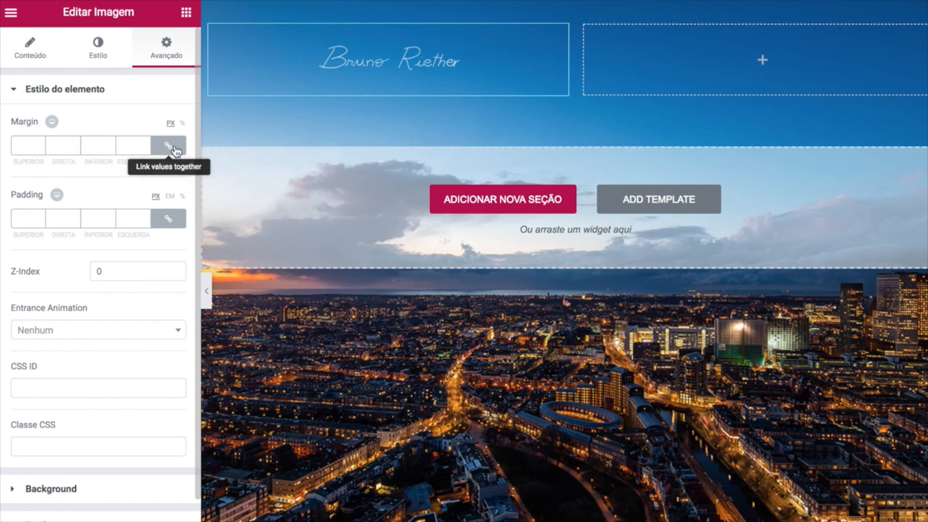
Unlink the signature's margins and set a 10 px top margin, 0 on the other sides.
{"action": "left_click", "coordinate": [74, 145]}
{"action": "key", "text": "Up"}
{"action": "key", "text": "Up"}
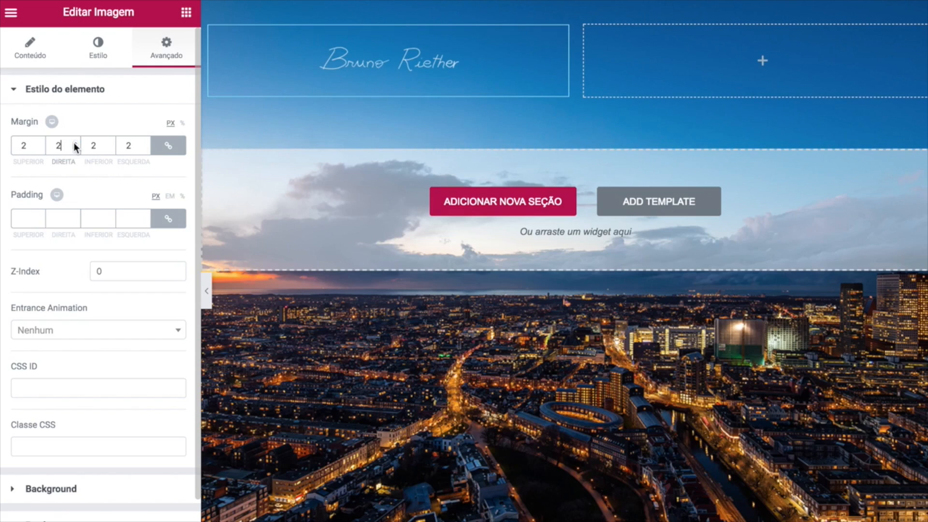
{"action": "left_click", "coordinate": [77, 149]}
{"action": "left_click", "coordinate": [76, 150]}
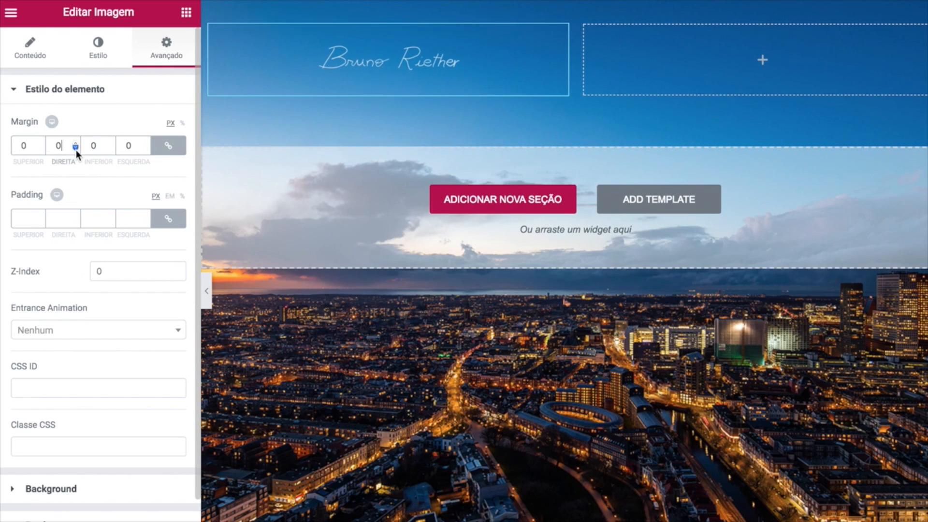
{"action": "left_click", "coordinate": [167, 151]}
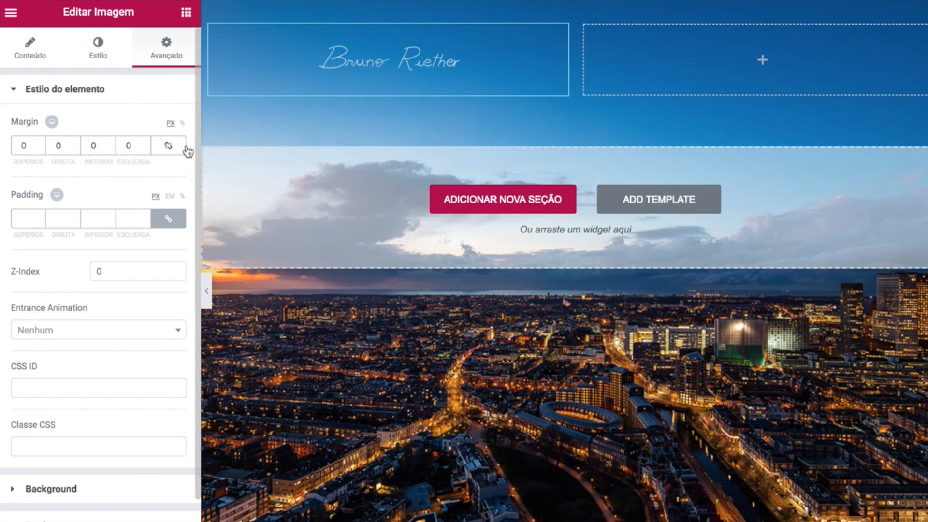
{"action": "double_click", "coordinate": [26, 144]}
{"action": "type", "text": "10"}
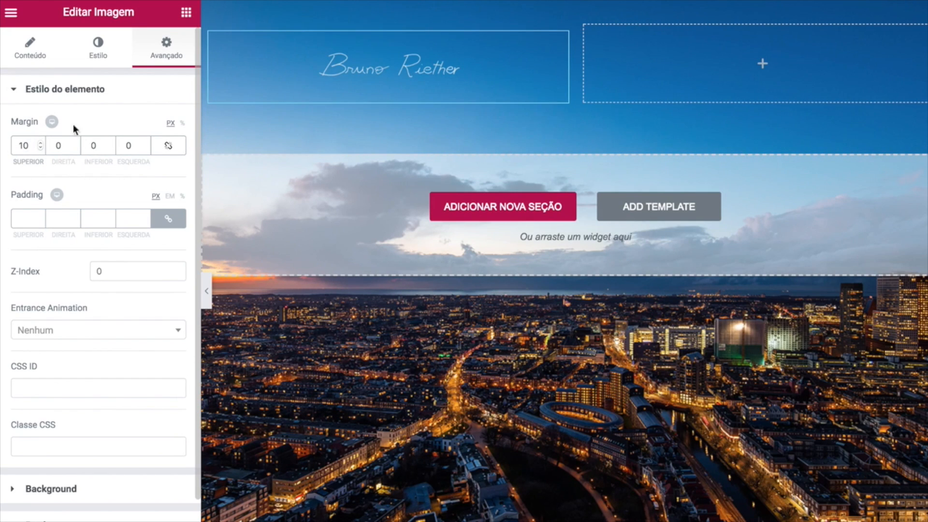
{"action": "left_click", "coordinate": [42, 148]}
{"action": "left_click", "coordinate": [41, 148]}
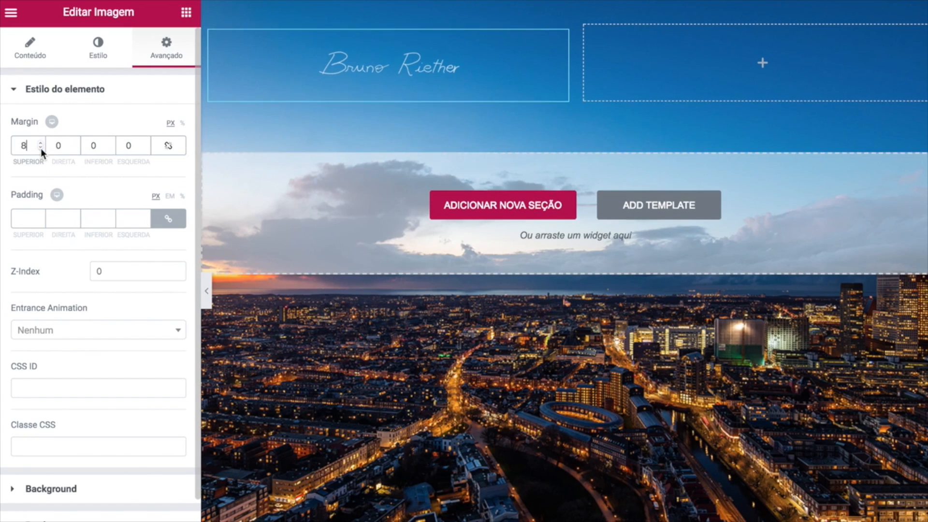
{"action": "left_click", "coordinate": [41, 143]}
{"action": "left_click", "coordinate": [40, 144]}
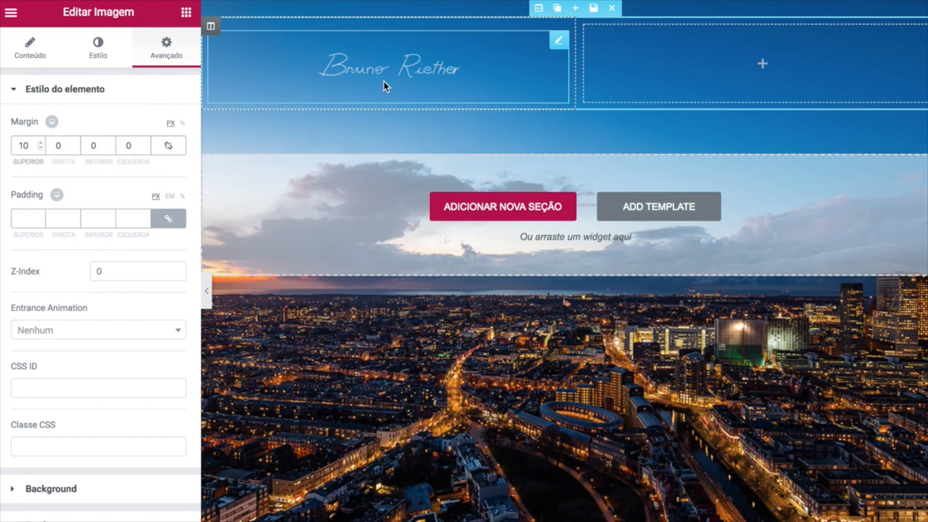
{"action": "left_click", "coordinate": [186, 12]}
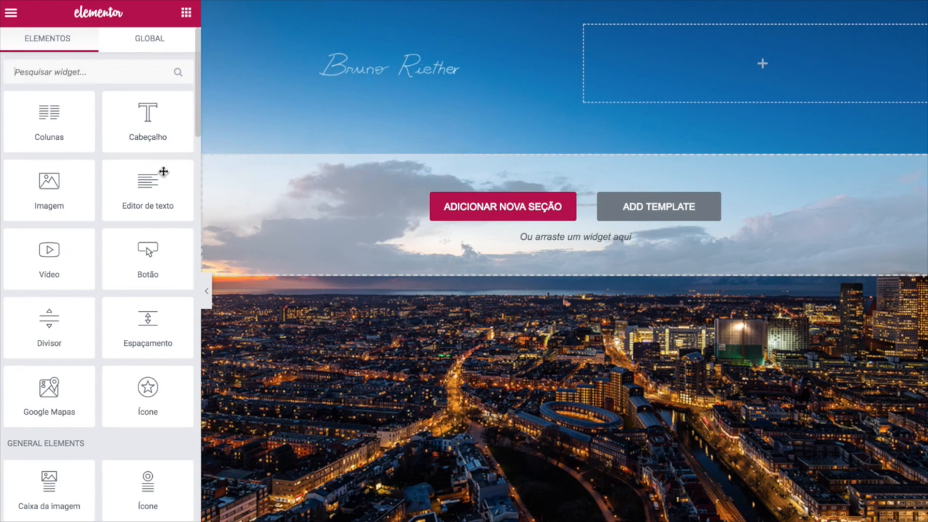
Drop a Text Editor widget into the right column and delete its lorem ipsum placeholder.
{"action": "left_click_drag", "start_coordinate": [147, 186], "coordinate": [633, 68]}
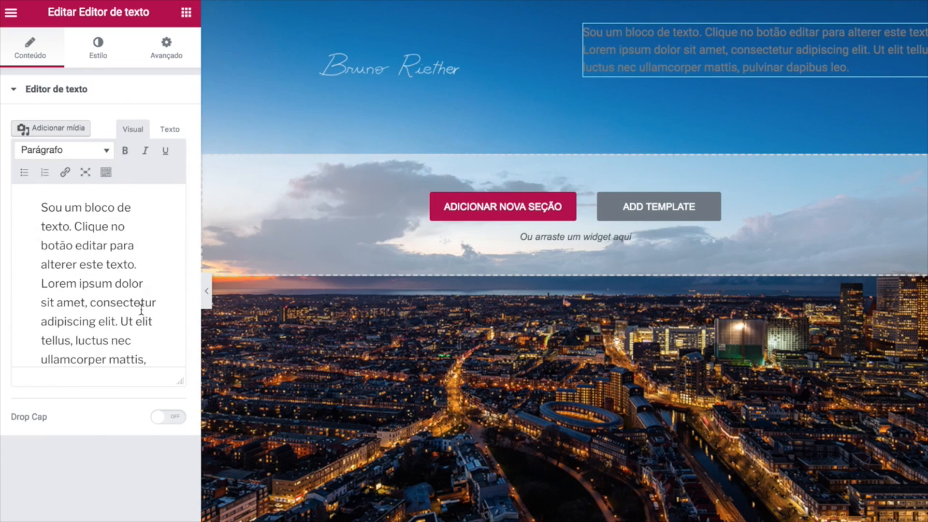
{"action": "triple_click", "coordinate": [149, 355]}
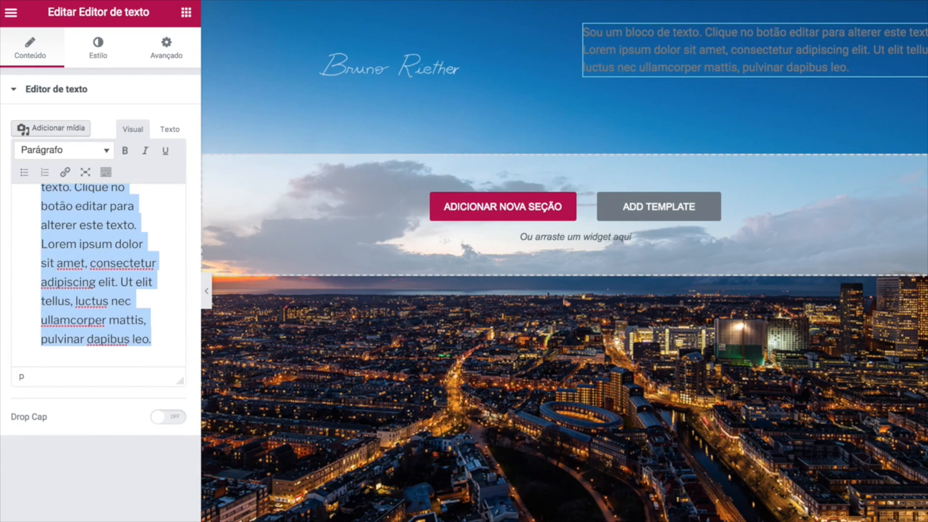
{"action": "key", "text": "BackSpace"}
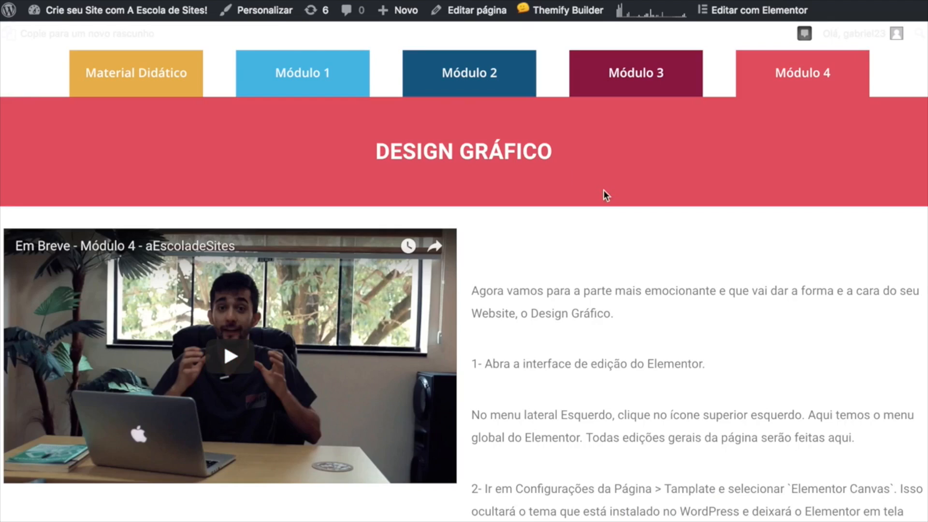
Copy the words 'História Habilidades Projetos' from step 8 of the course instructions.
{"action": "scroll", "coordinate": [605, 193], "scroll_direction": "down", "scroll_amount": 12}
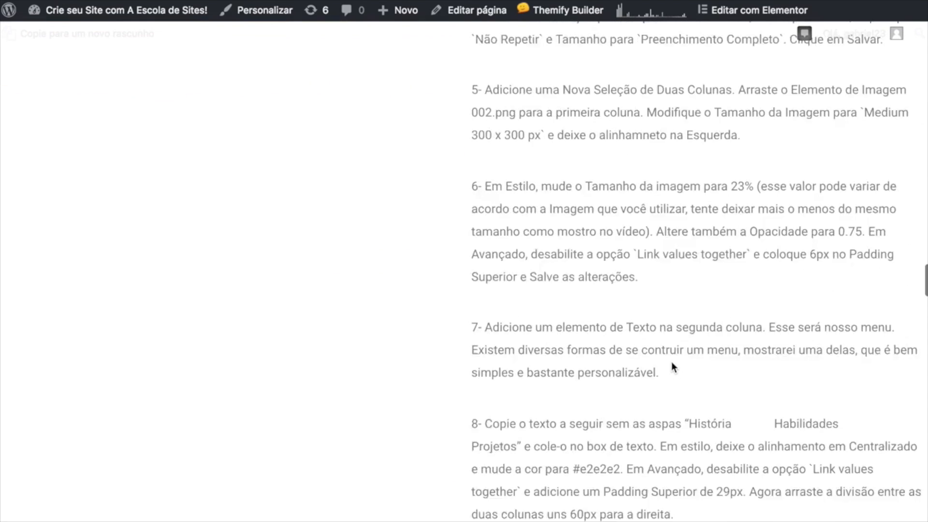
{"action": "scroll", "coordinate": [671, 361], "scroll_direction": "down", "scroll_amount": 3}
{"action": "scroll", "coordinate": [704, 309], "scroll_direction": "down", "scroll_amount": 1}
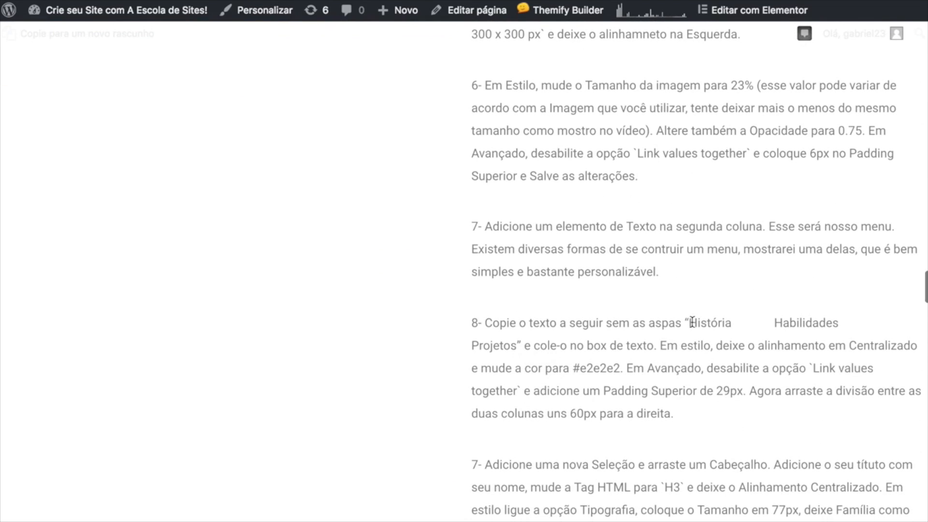
{"action": "left_click_drag", "start_coordinate": [689, 323], "coordinate": [517, 341]}
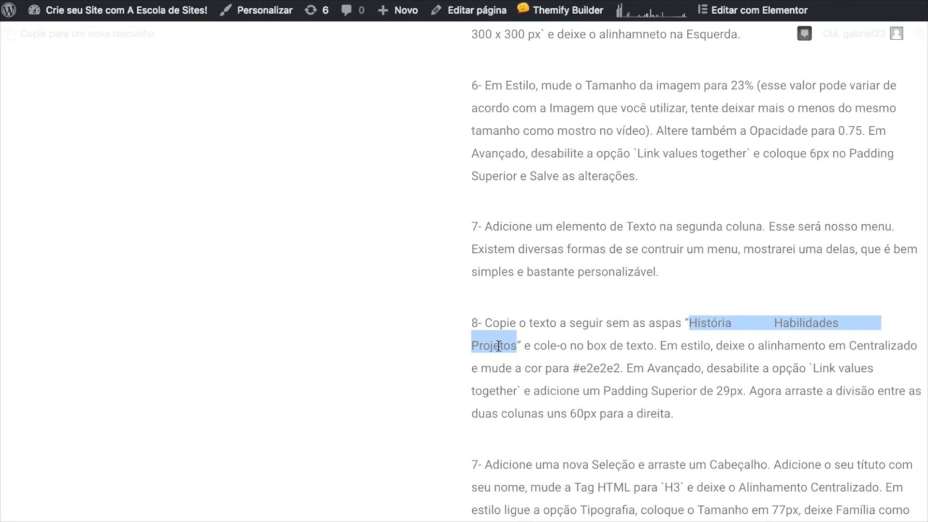
{"action": "right_click", "coordinate": [498, 346]}
{"action": "left_click", "coordinate": [526, 375]}
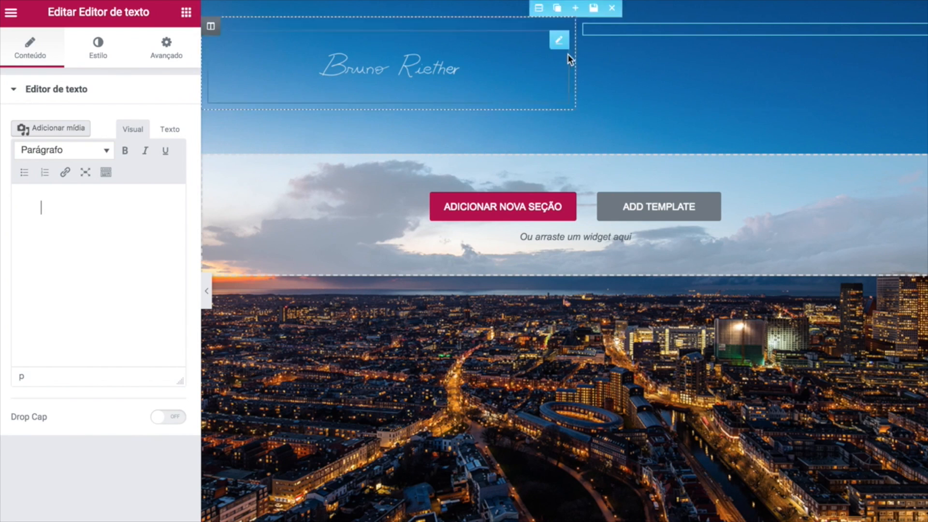
Paste the História, Habilidades, Projetos menu words and colour them slightly transparent white.
{"action": "left_click", "coordinate": [85, 249]}
{"action": "key", "text": "ctrl+v"}
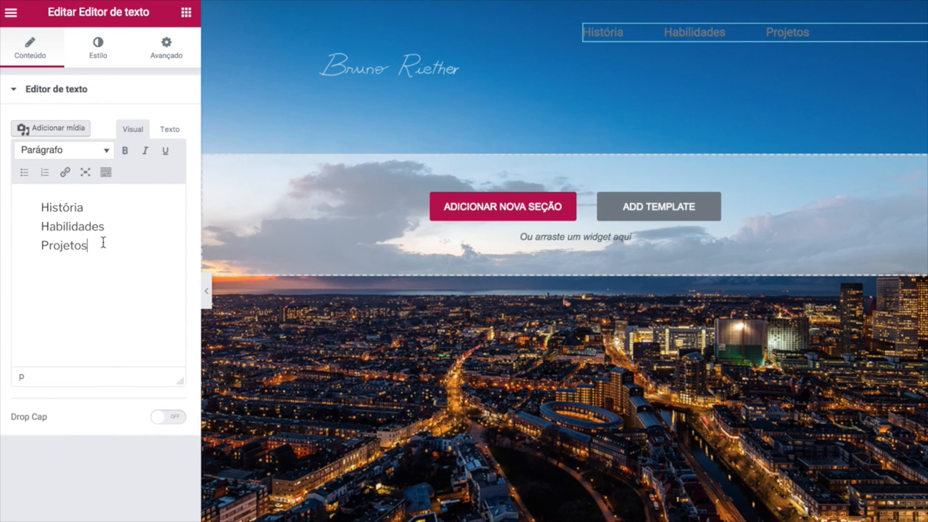
{"action": "left_click", "coordinate": [97, 49]}
{"action": "left_click", "coordinate": [167, 187]}
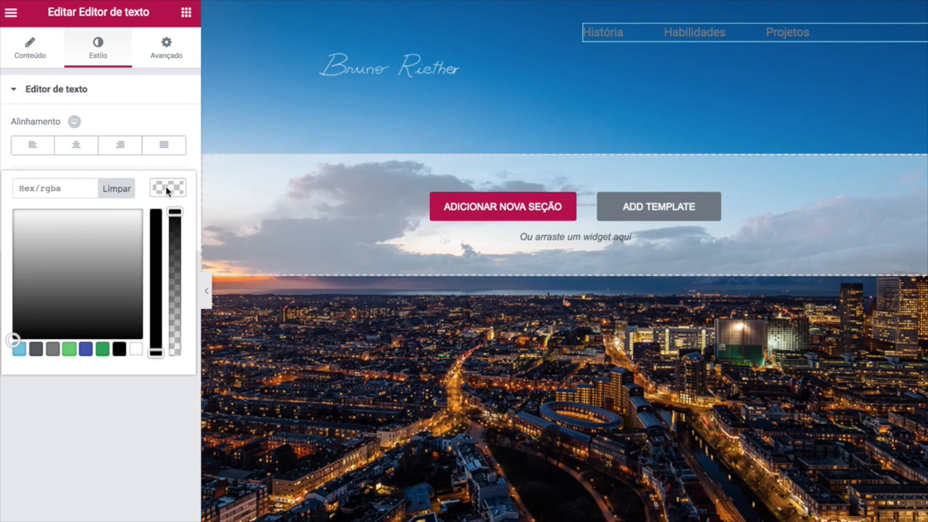
{"action": "mouse_move", "coordinate": [117, 254]}
{"action": "left_mouse_down"}
{"action": "mouse_move", "coordinate": [89, 263]}
{"action": "mouse_move", "coordinate": [21, 161]}
{"action": "left_mouse_up"}
{"action": "left_click", "coordinate": [20, 160]}
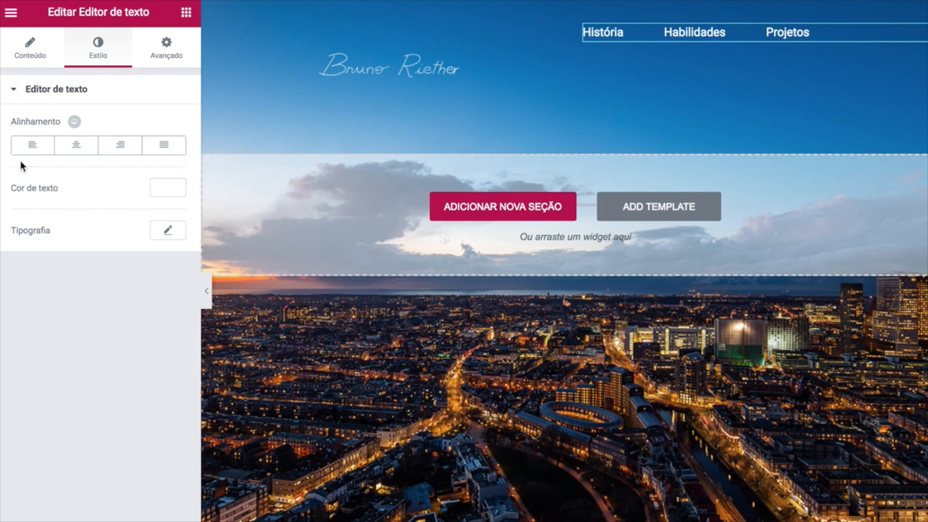
{"action": "left_click", "coordinate": [168, 188]}
{"action": "left_click_drag", "start_coordinate": [176, 213], "coordinate": [179, 243]}
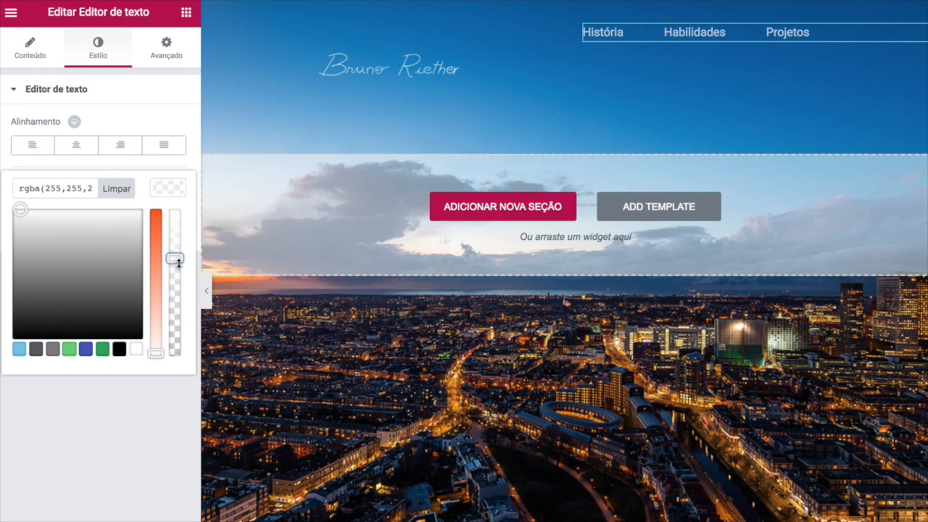
{"action": "left_click", "coordinate": [129, 428]}
Try weight 700 on the menu text, then return it to Default.
{"action": "left_click", "coordinate": [162, 237]}
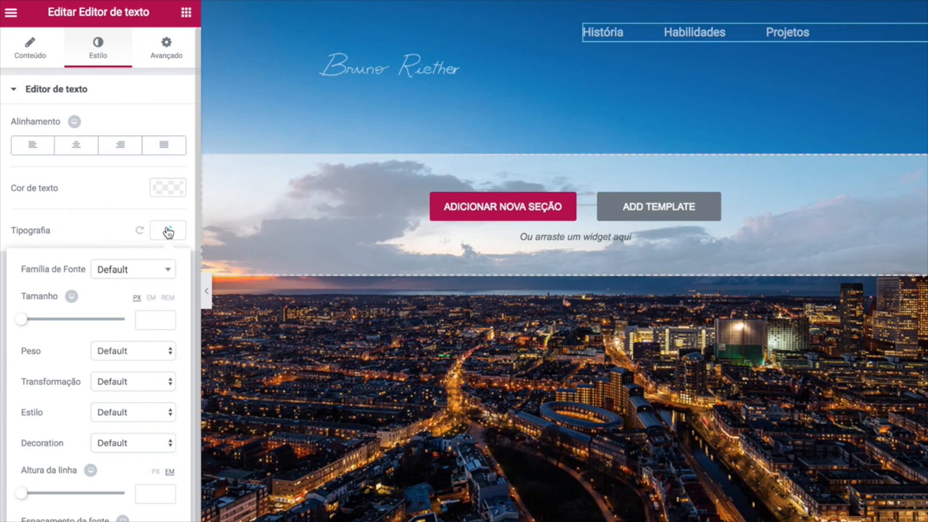
{"action": "left_click", "coordinate": [112, 352]}
{"action": "left_click", "coordinate": [113, 313]}
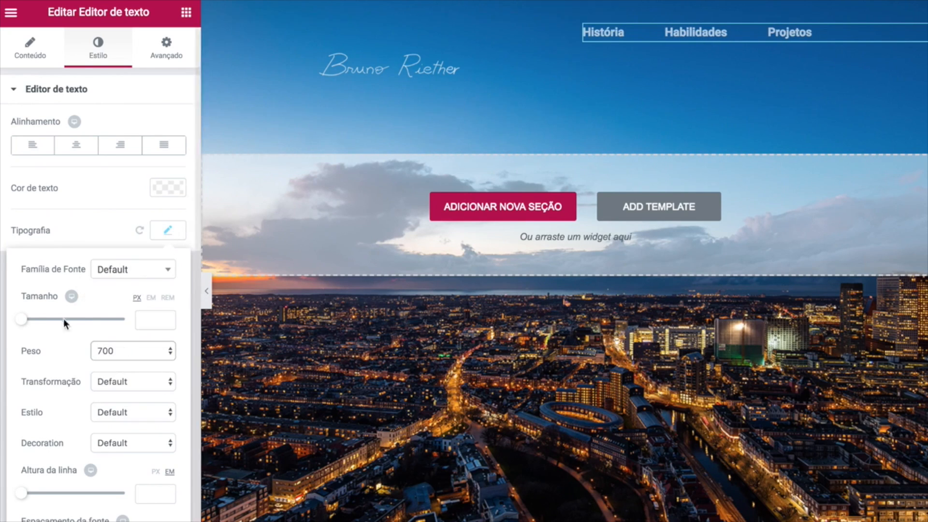
{"action": "left_click", "coordinate": [100, 349]}
{"action": "left_click", "coordinate": [111, 385]}
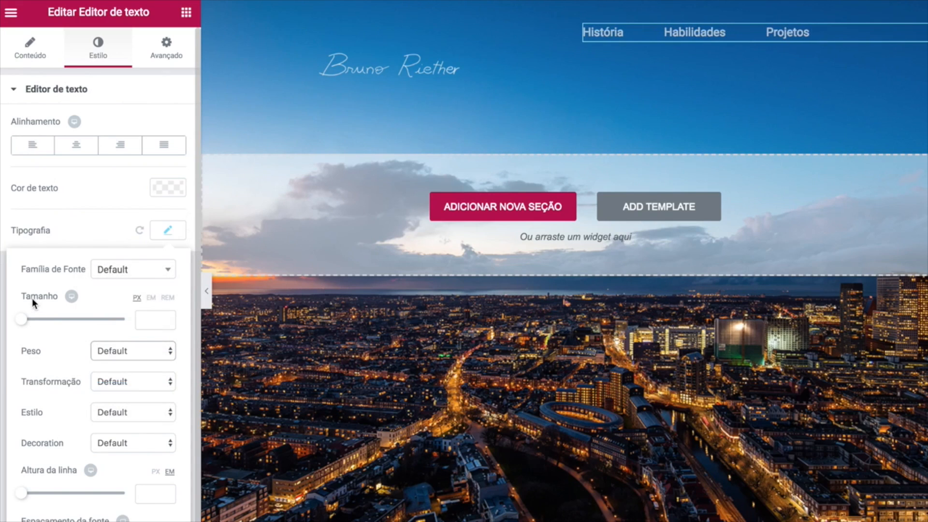
{"action": "left_click", "coordinate": [4, 260]}
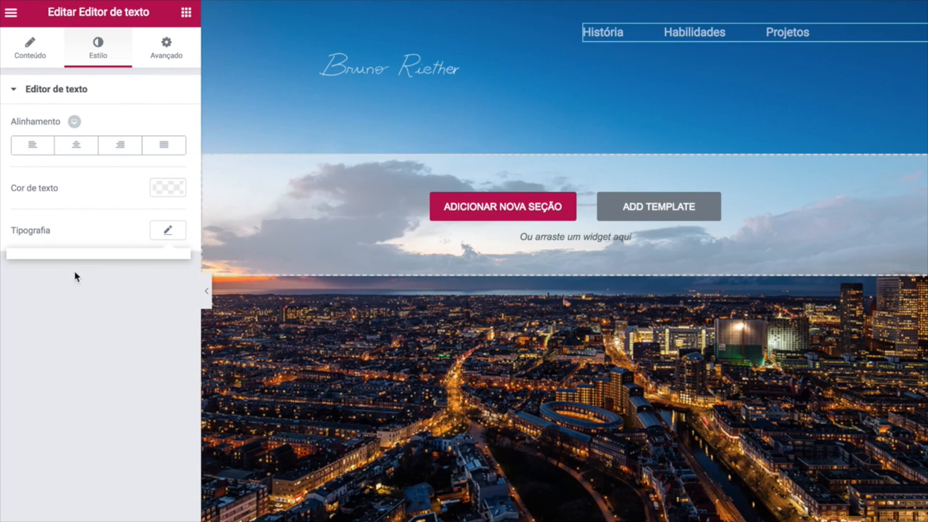
Centre the menu and give it a 50 px top margin with unlinked margins.
{"action": "left_click", "coordinate": [80, 151]}
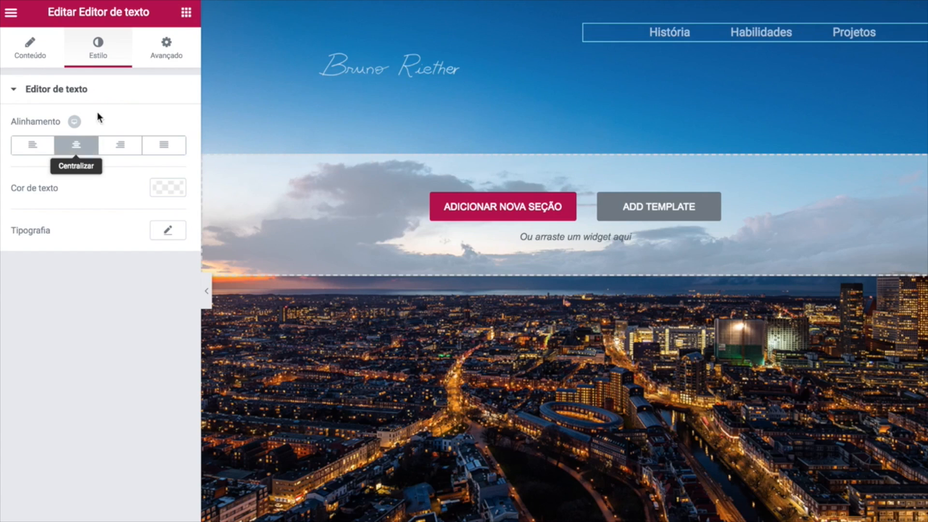
{"action": "left_click", "coordinate": [166, 48]}
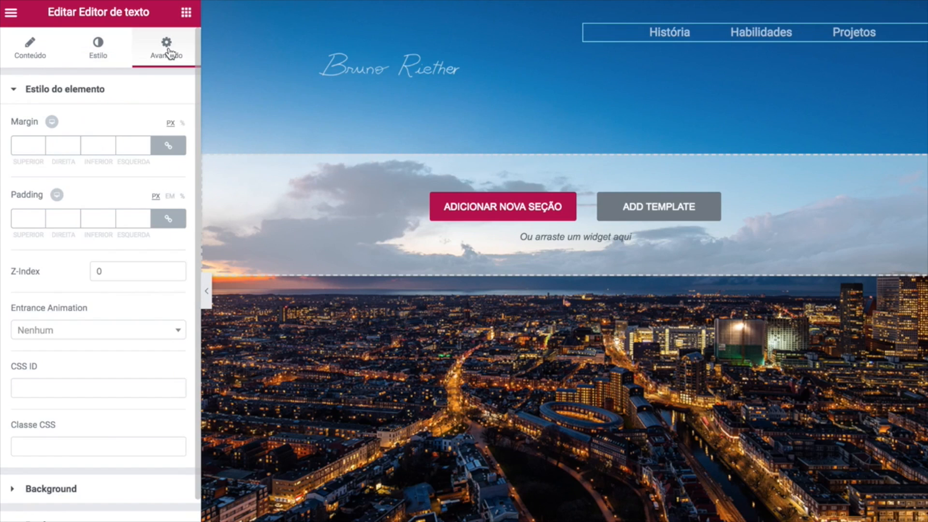
{"action": "left_click", "coordinate": [169, 149]}
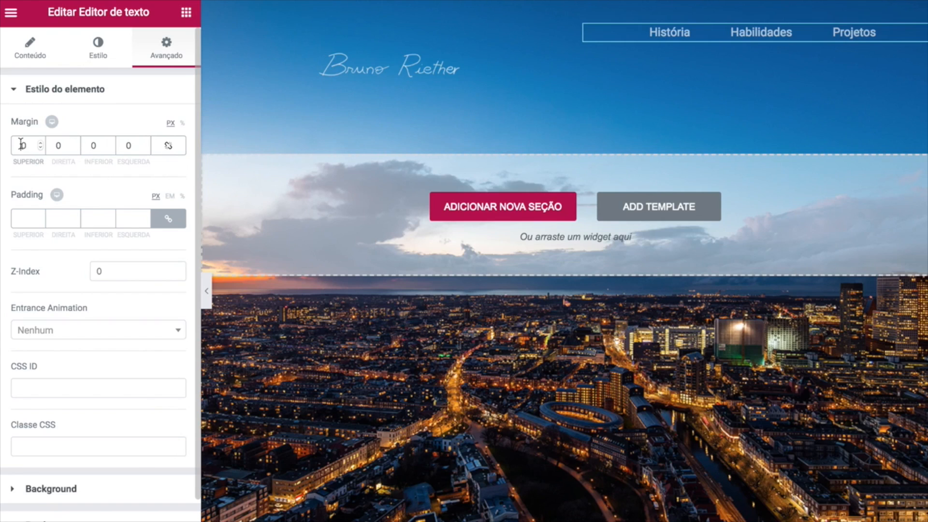
{"action": "type", "text": "5"}
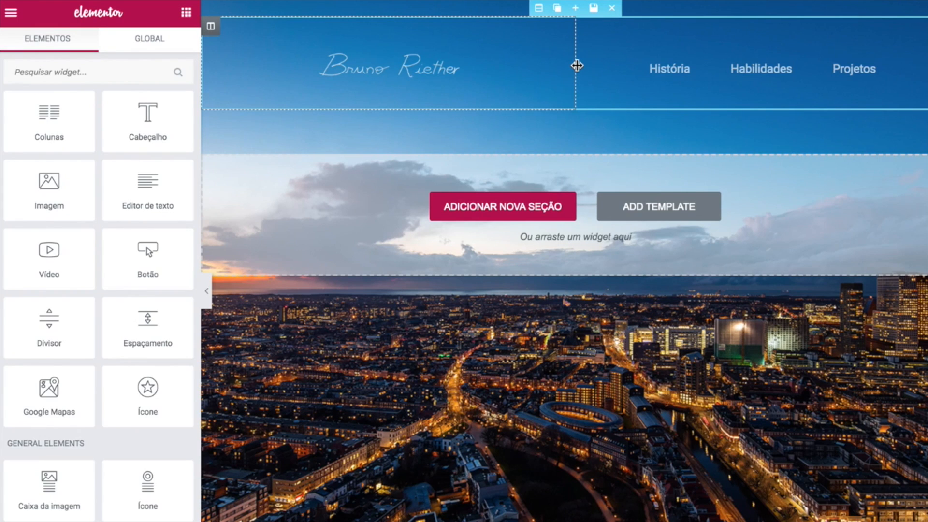
Drag the header column divider right to enlarge the logo, then left-align it.
{"action": "left_click_drag", "start_coordinate": [577, 65], "coordinate": [651, 61]}
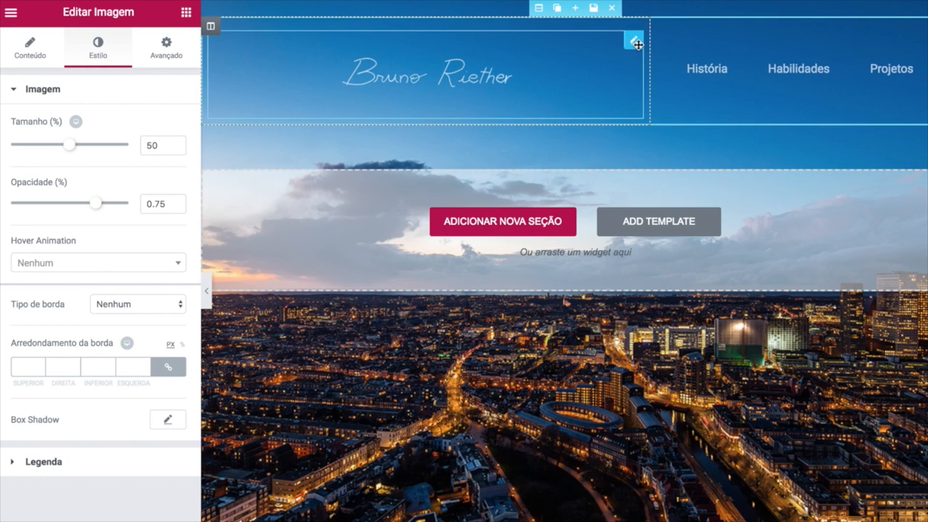
{"action": "left_click", "coordinate": [29, 51]}
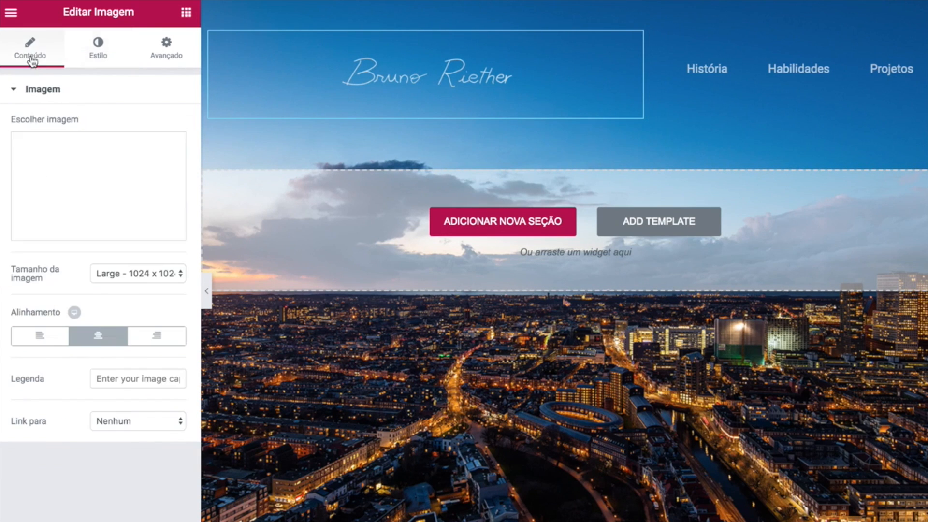
{"action": "left_click", "coordinate": [44, 341]}
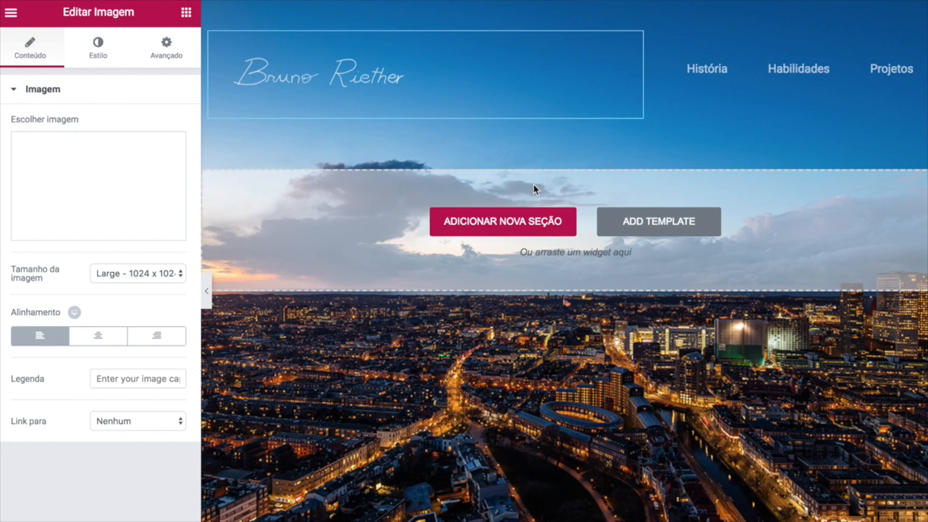
Add a single-column section below the header and drop a Heading widget into it.
{"action": "left_click", "coordinate": [510, 231]}
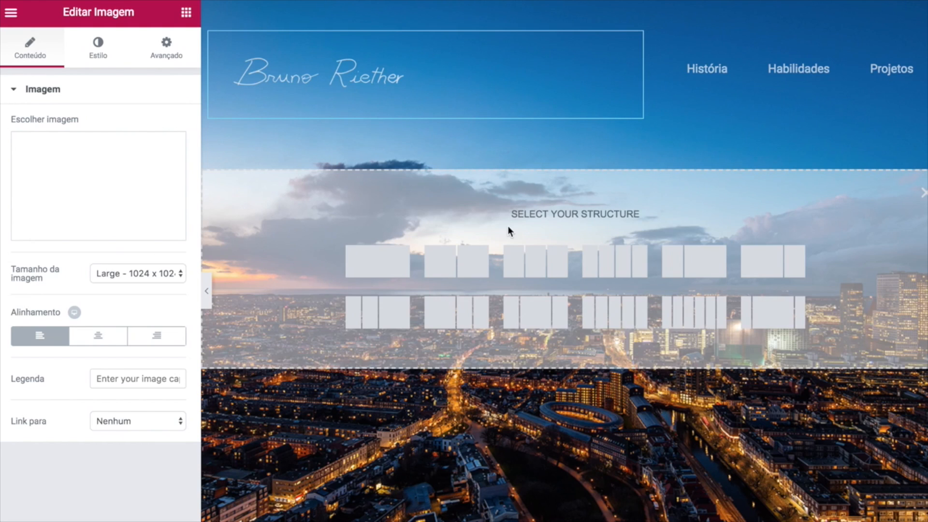
{"action": "left_click", "coordinate": [384, 265]}
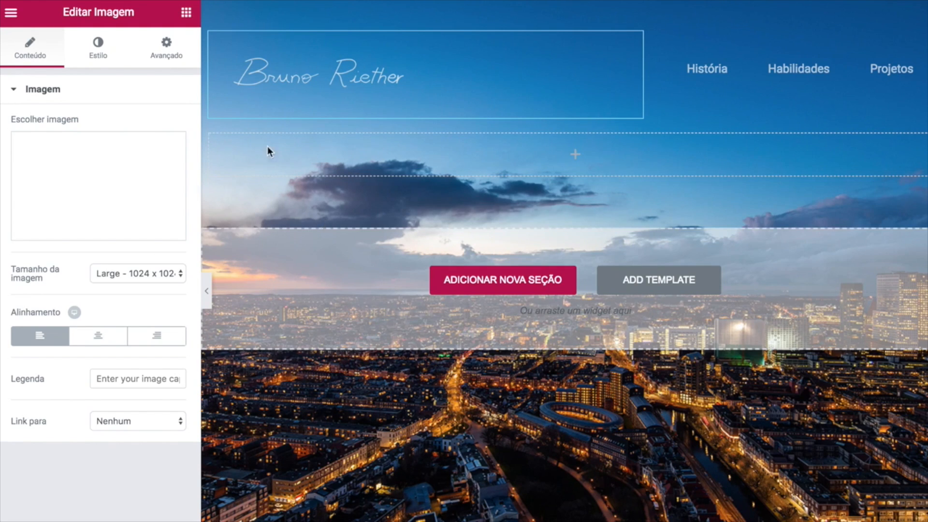
{"action": "left_click", "coordinate": [188, 14]}
{"action": "left_click_drag", "start_coordinate": [147, 118], "coordinate": [450, 153]}
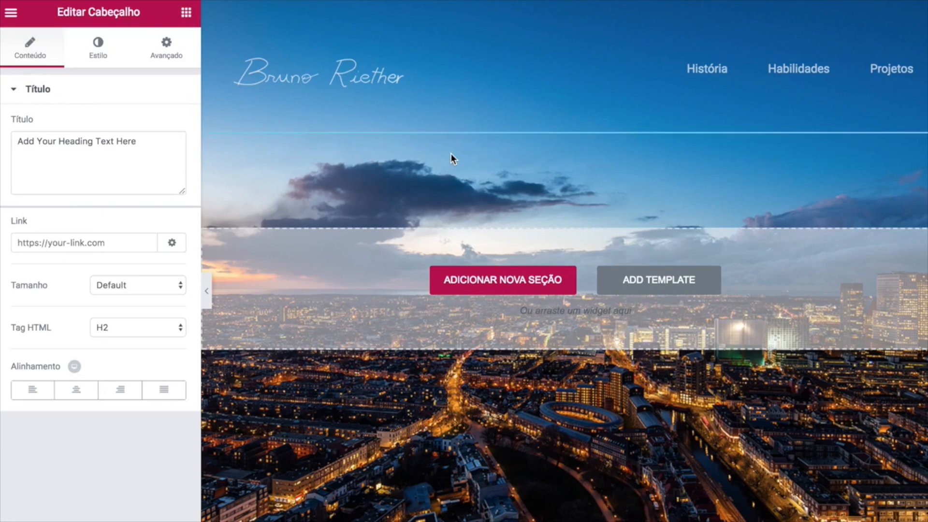
{"action": "left_click", "coordinate": [106, 155]}
{"action": "key", "text": "ctrl+a"}
{"action": "key", "text": "BackSpace"}
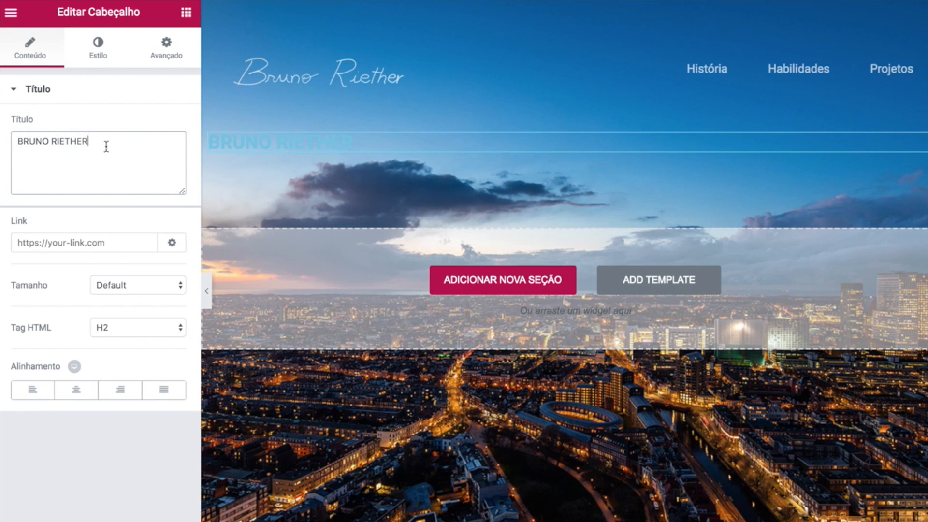
{"action": "left_click", "coordinate": [77, 392]}
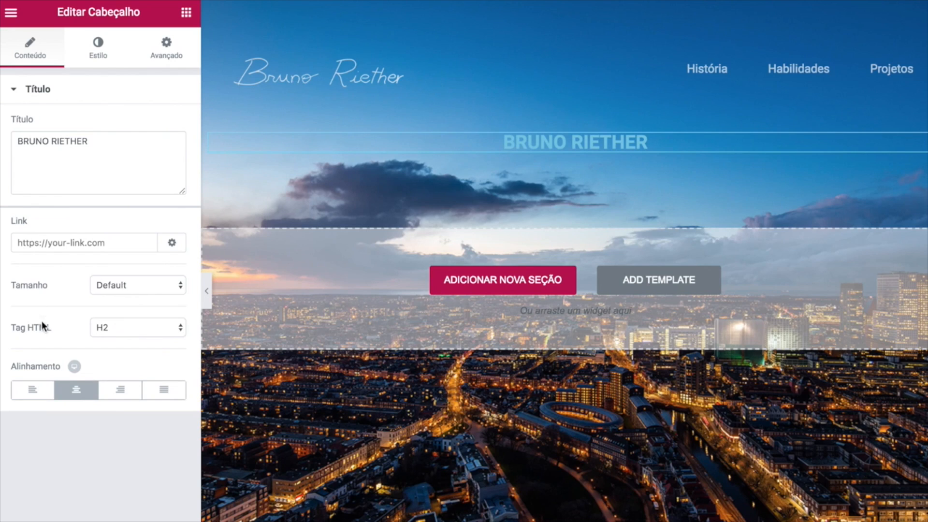
{"action": "left_click_drag", "start_coordinate": [11, 328], "coordinate": [58, 328]}
{"action": "left_click", "coordinate": [126, 328]}
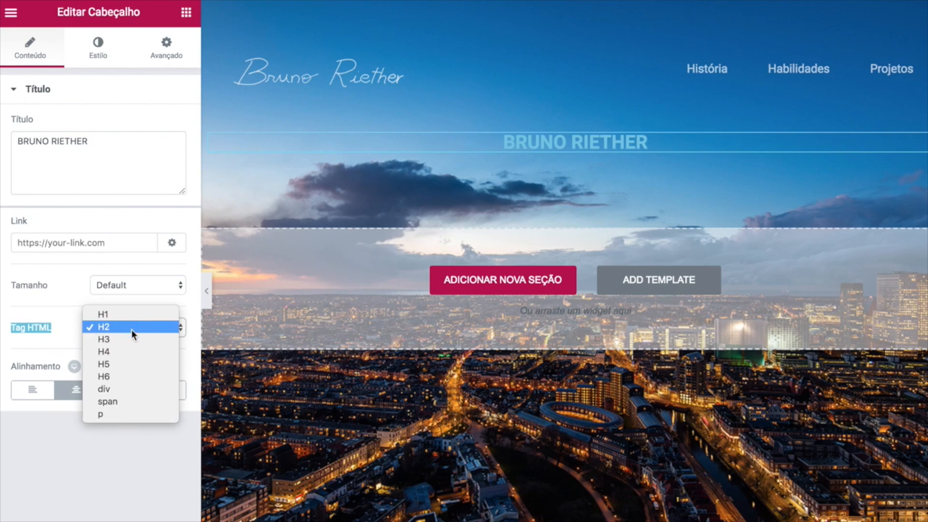
{"action": "left_click", "coordinate": [126, 339]}
{"action": "left_click", "coordinate": [127, 337]}
{"action": "left_click", "coordinate": [98, 54]}
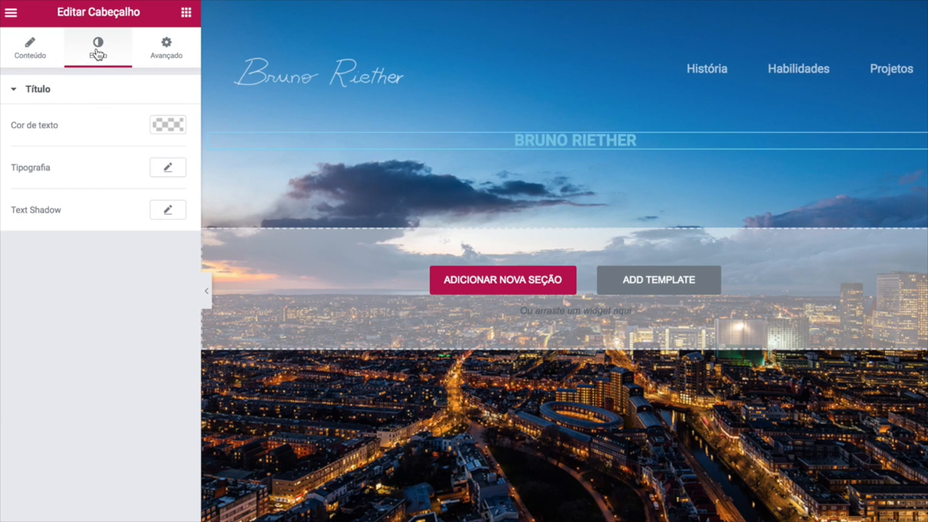
{"action": "left_click", "coordinate": [176, 125]}
{"action": "left_click", "coordinate": [93, 227]}
{"action": "left_click_drag", "start_coordinate": [49, 172], "coordinate": [13, 126]}
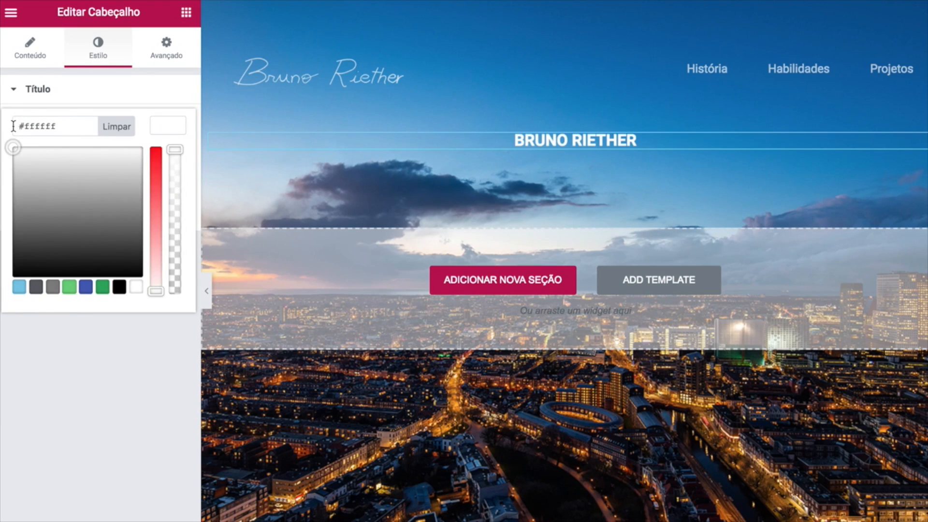
{"action": "left_click", "coordinate": [87, 351]}
Set the heading typography to 77 px, weight 300, line height 0.9, letter spacing 2.5.
{"action": "left_click", "coordinate": [156, 175]}
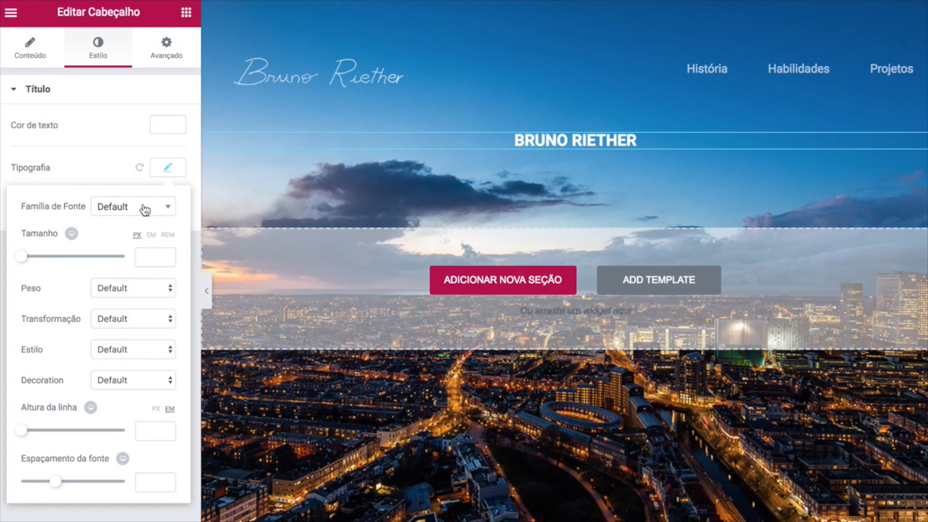
{"action": "type", "text": "77"}
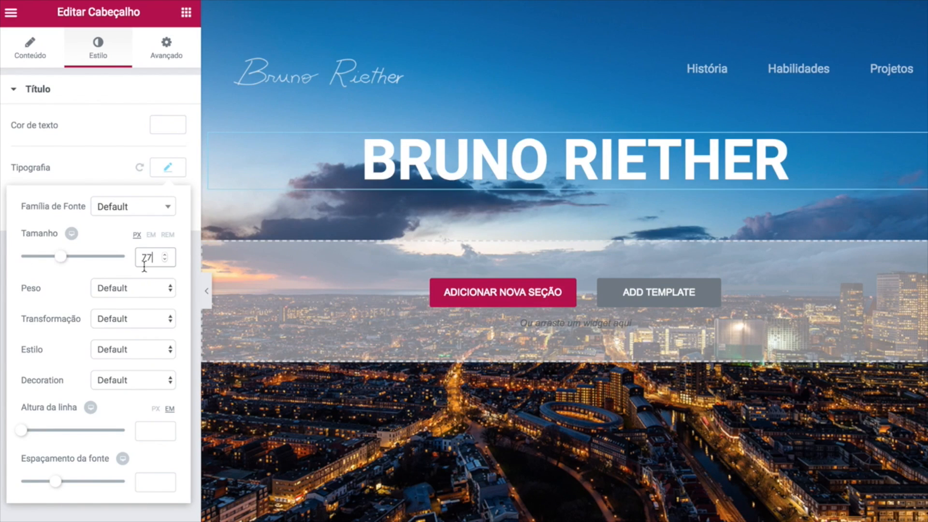
{"action": "left_click", "coordinate": [150, 292]}
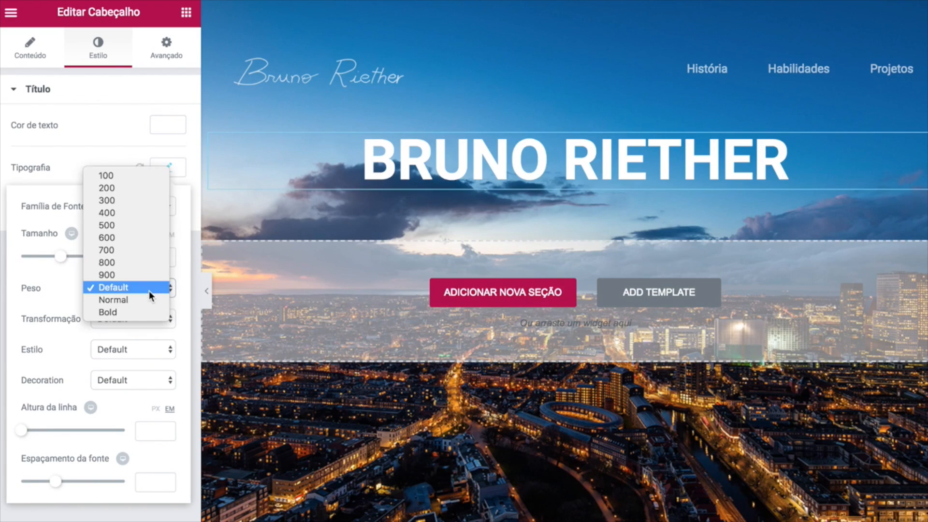
{"action": "left_click", "coordinate": [124, 201]}
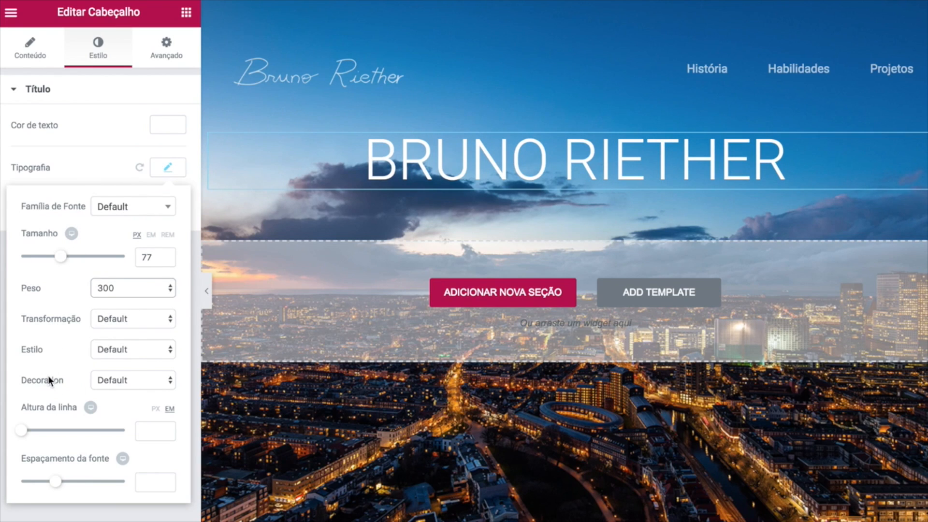
{"action": "left_click", "coordinate": [156, 433]}
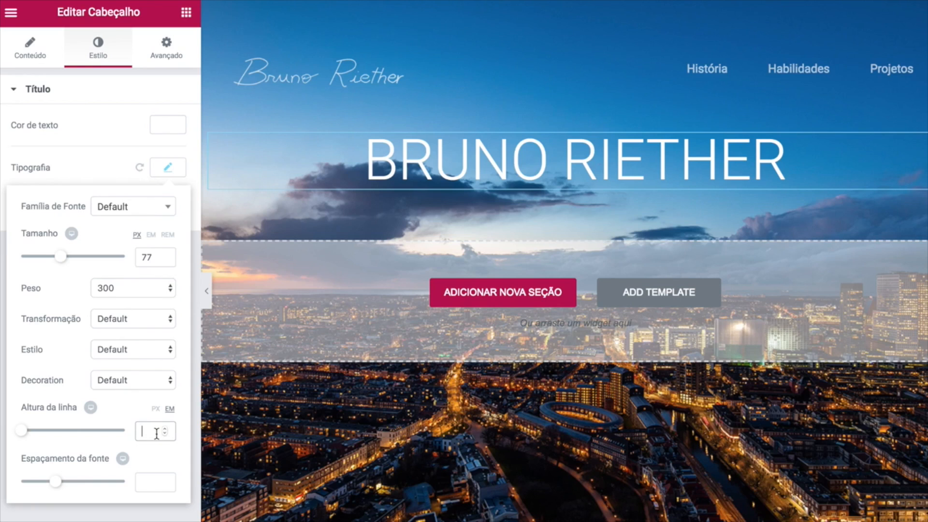
{"action": "type", "text": ".9"}
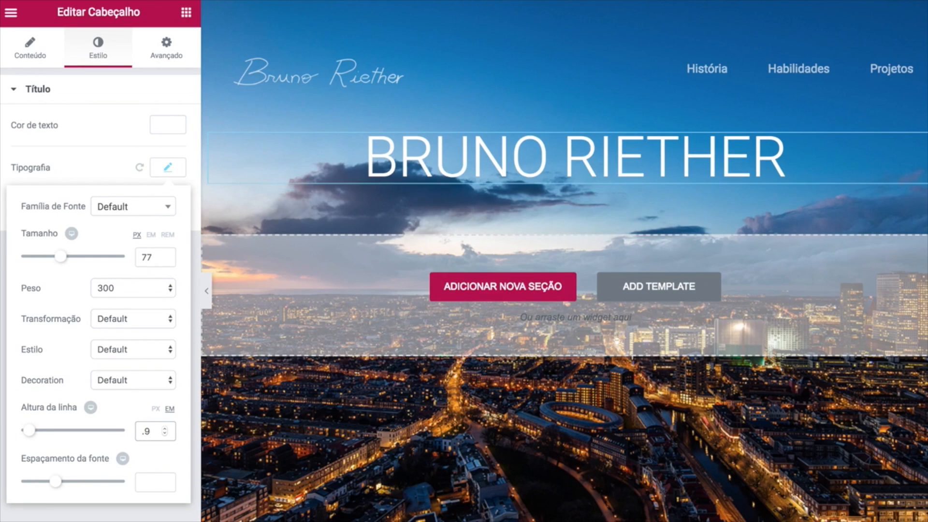
{"action": "left_click", "coordinate": [146, 483]}
{"action": "type", "text": "2.5"}
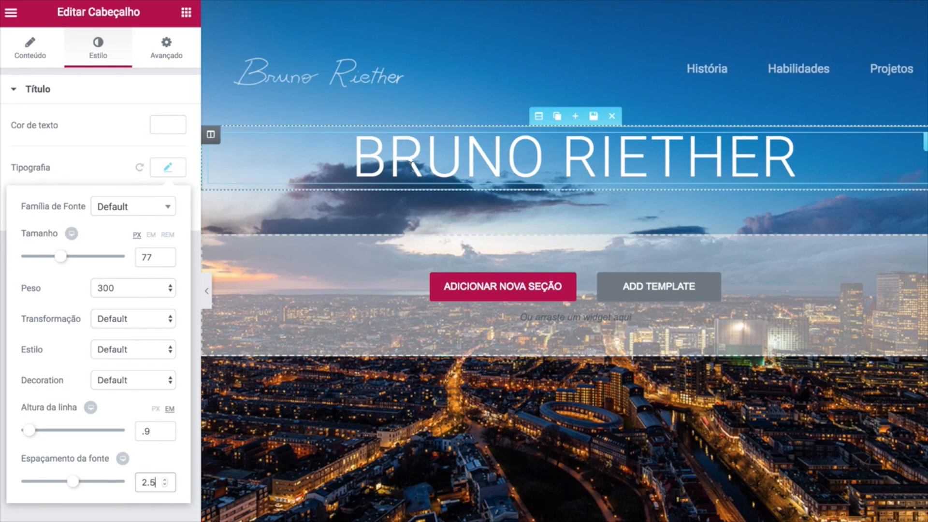
{"action": "left_click", "coordinate": [160, 168]}
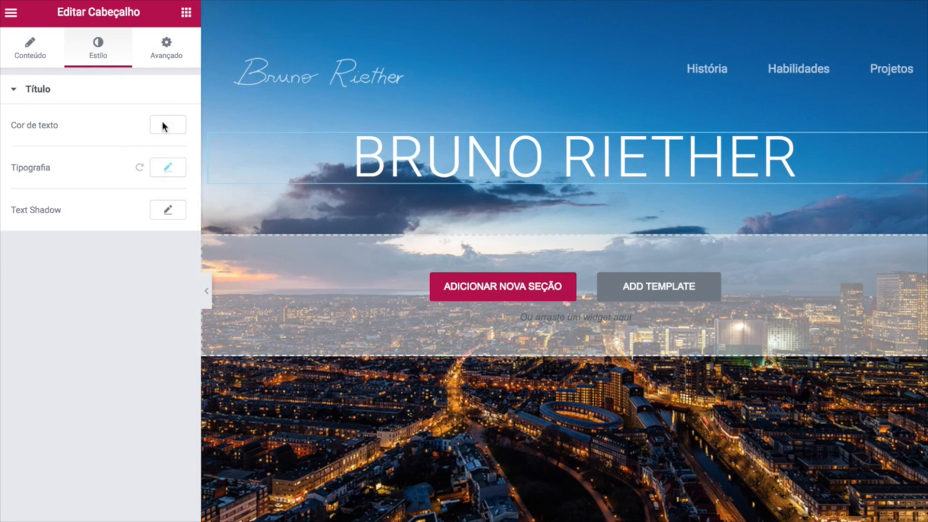
{"action": "left_click", "coordinate": [164, 52]}
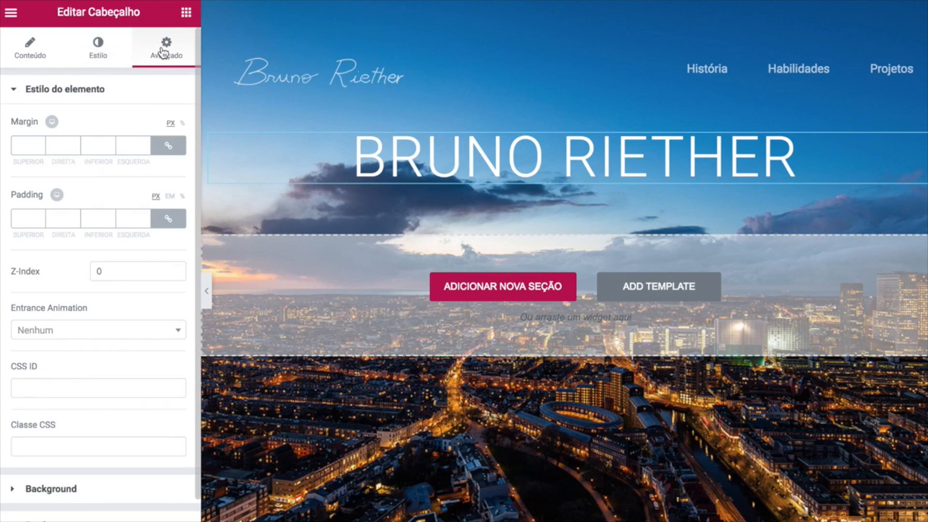
{"action": "left_click", "coordinate": [168, 145]}
{"action": "left_click", "coordinate": [20, 145]}
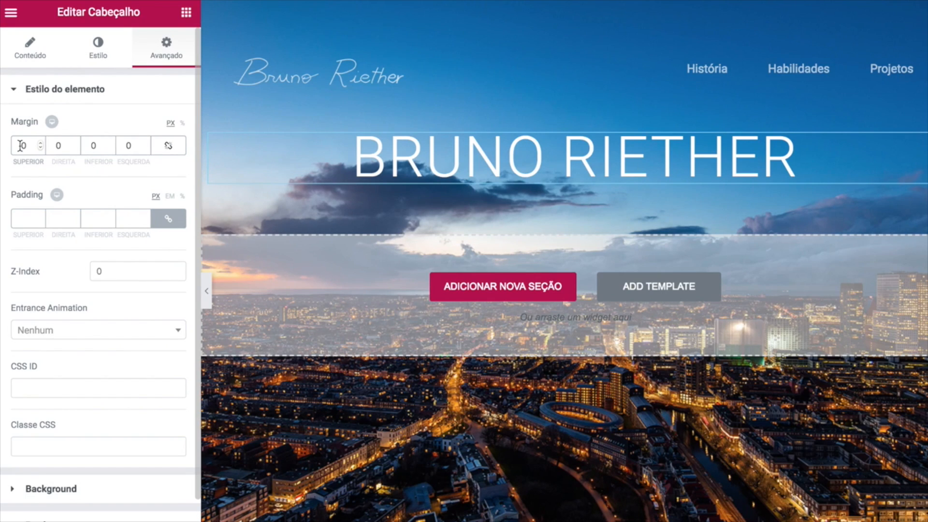
{"action": "type", "text": "150"}
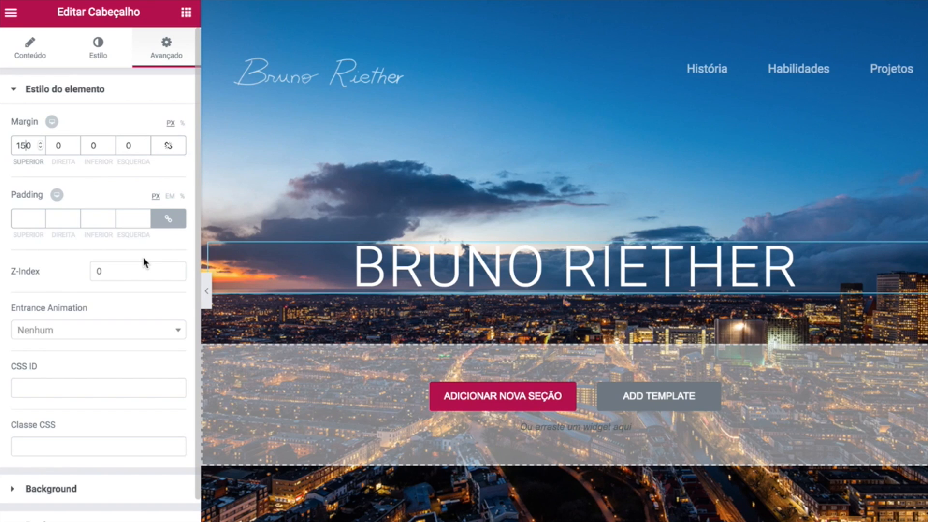
Apply a Fade In entrance animation to the heading with Slow duration.
{"action": "left_click_drag", "start_coordinate": [11, 307], "coordinate": [85, 314]}
{"action": "left_click", "coordinate": [108, 305]}
{"action": "left_click", "coordinate": [107, 333]}
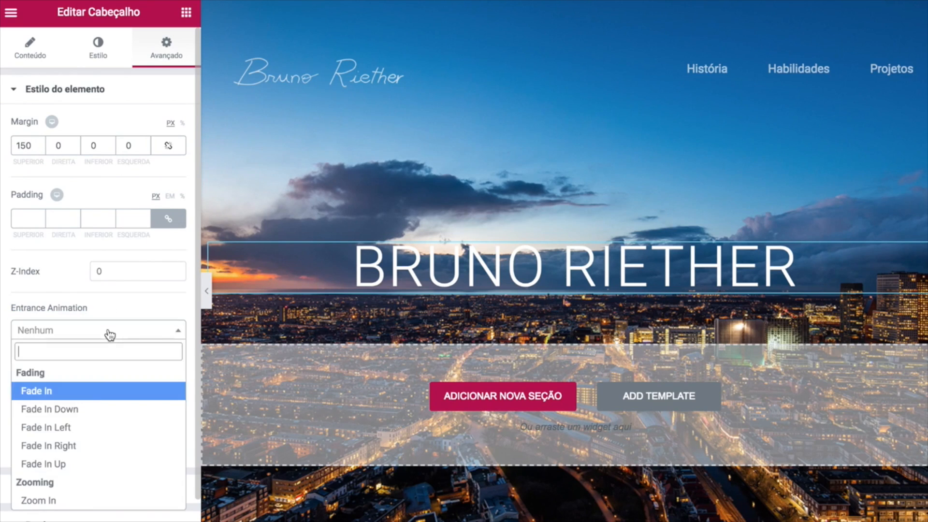
{"action": "scroll", "coordinate": [99, 411], "scroll_direction": "down", "scroll_amount": 4}
{"action": "scroll", "coordinate": [98, 410], "scroll_direction": "down", "scroll_amount": 6}
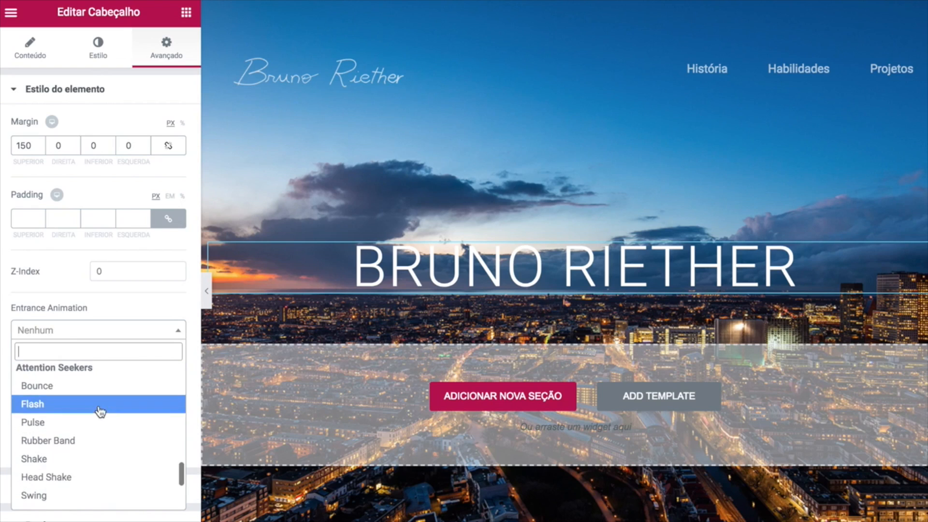
{"action": "scroll", "coordinate": [98, 410], "scroll_direction": "up", "scroll_amount": 12}
{"action": "left_click", "coordinate": [75, 393]}
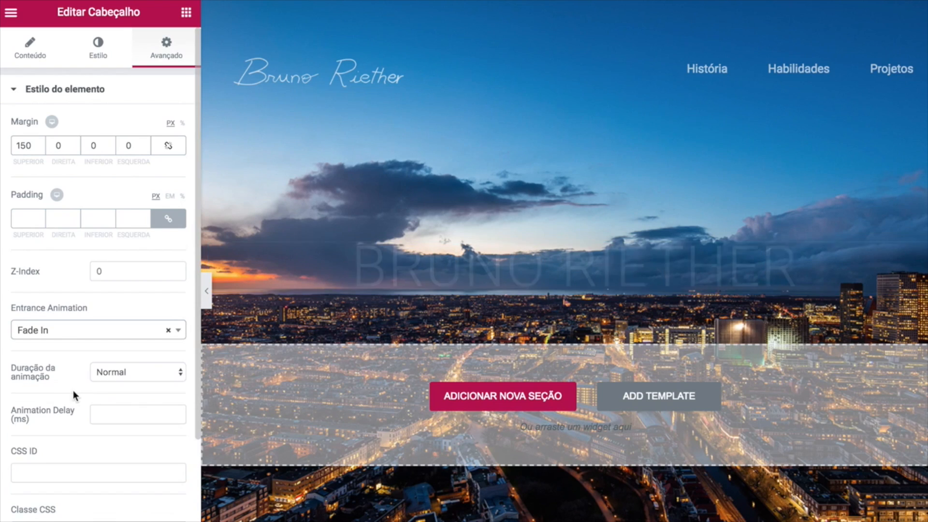
{"action": "left_click", "coordinate": [143, 371]}
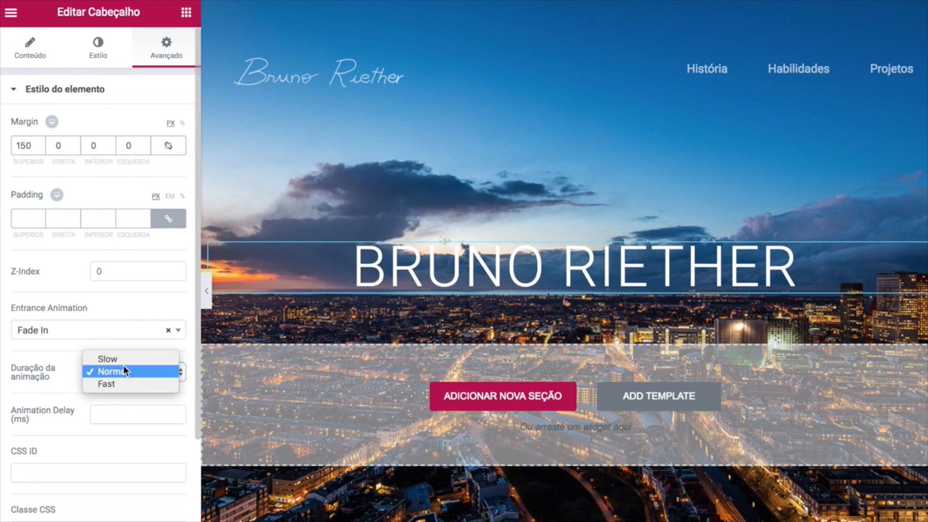
{"action": "left_click", "coordinate": [126, 359]}
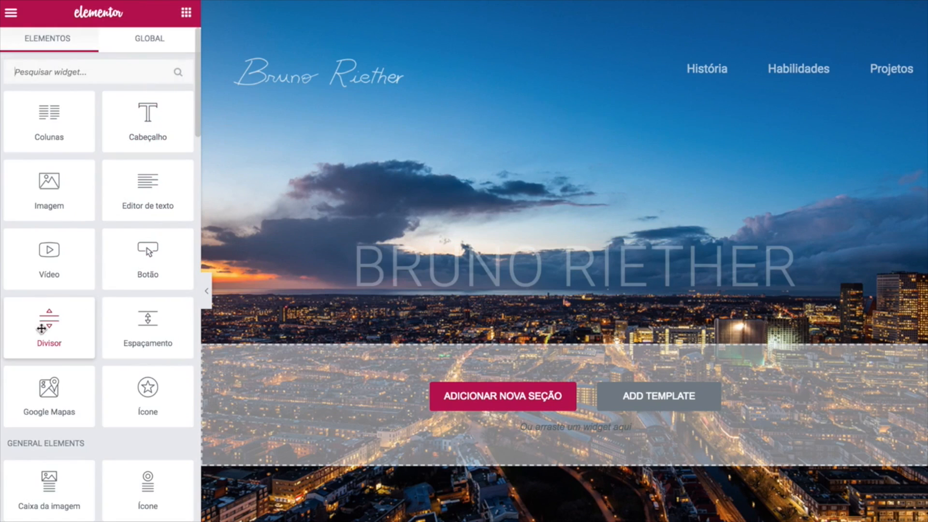
Add a divider under the heading with weight 2 and white colour.
{"action": "left_click_drag", "start_coordinate": [49, 319], "coordinate": [468, 293]}
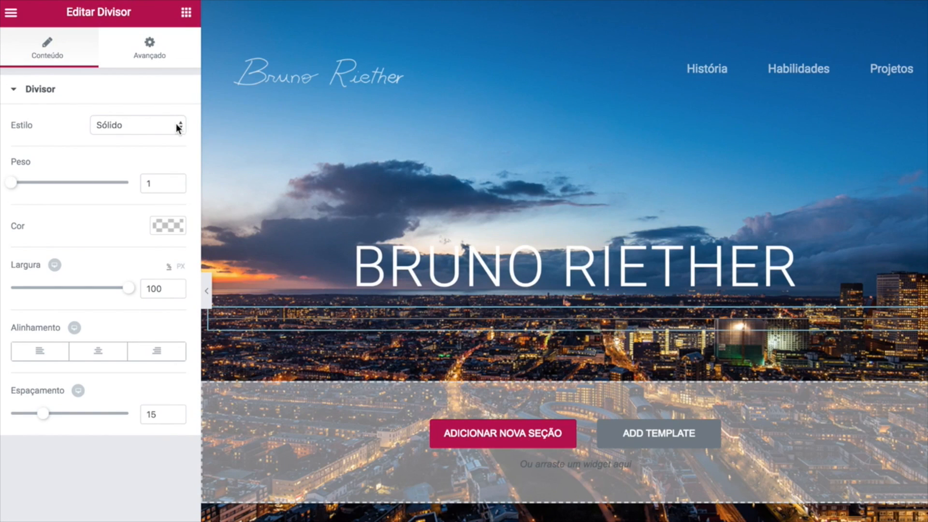
{"action": "left_click_drag", "start_coordinate": [161, 186], "coordinate": [119, 187]}
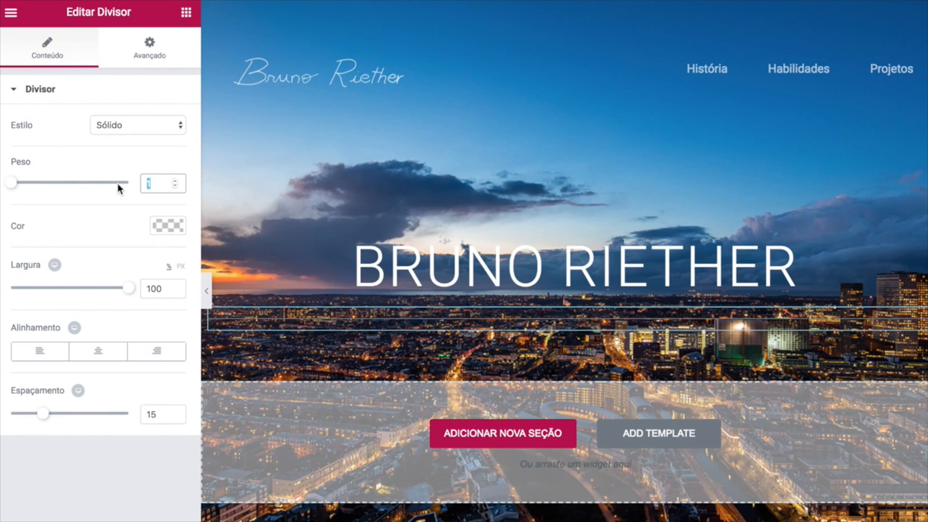
{"action": "type", "text": "2"}
{"action": "left_click", "coordinate": [166, 226]}
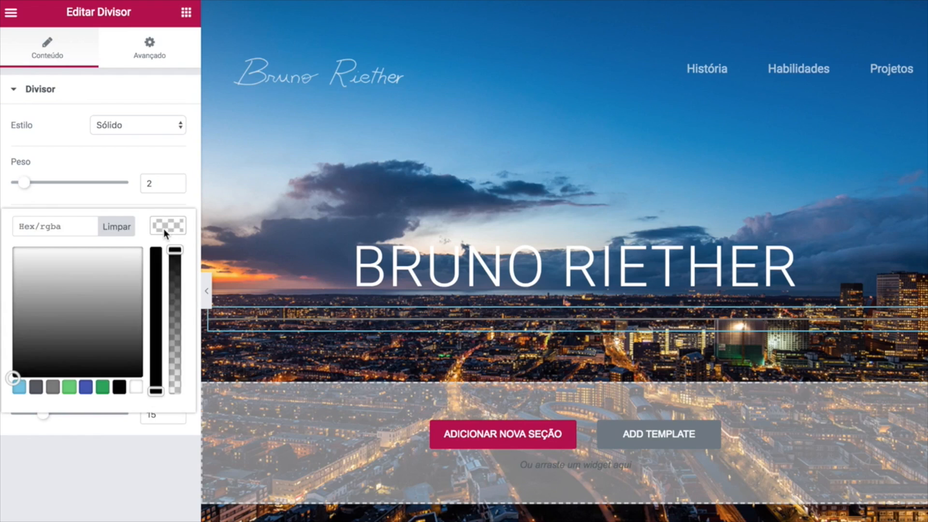
{"action": "left_click", "coordinate": [3, 206]}
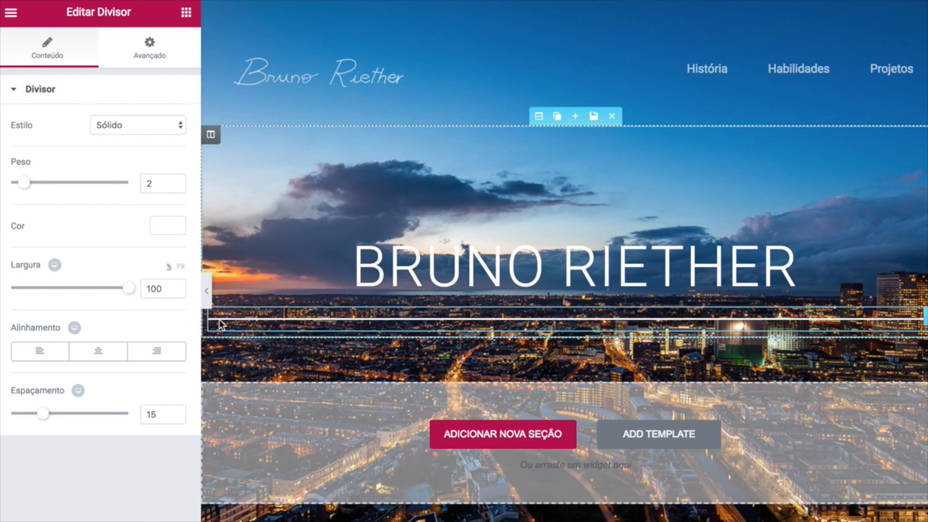
Set the divider width to 60, centre it, use spacing 8, and add a text block below.
{"action": "left_click", "coordinate": [154, 289]}
{"action": "left_click_drag", "start_coordinate": [166, 289], "coordinate": [116, 294]}
{"action": "type", "text": "60"}
{"action": "left_click", "coordinate": [107, 355]}
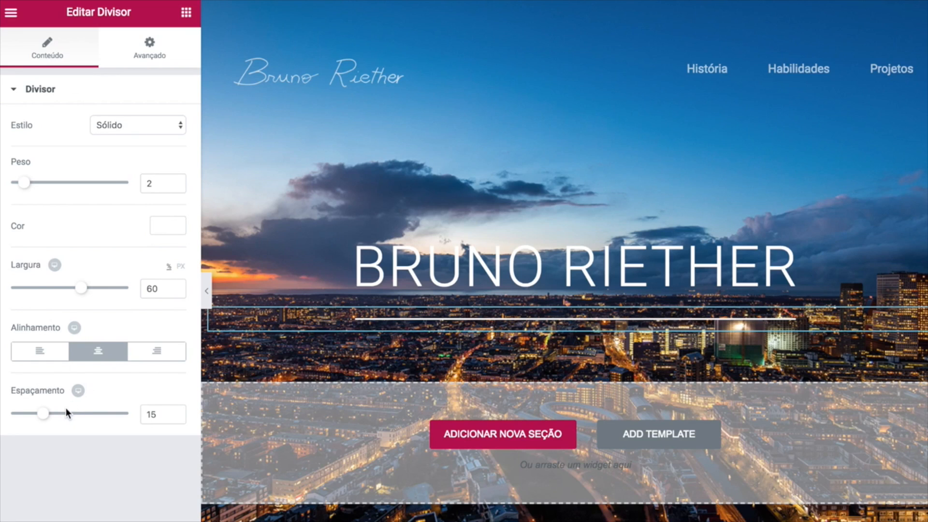
{"action": "left_click_drag", "start_coordinate": [160, 414], "coordinate": [133, 413]}
{"action": "type", "text": "8"}
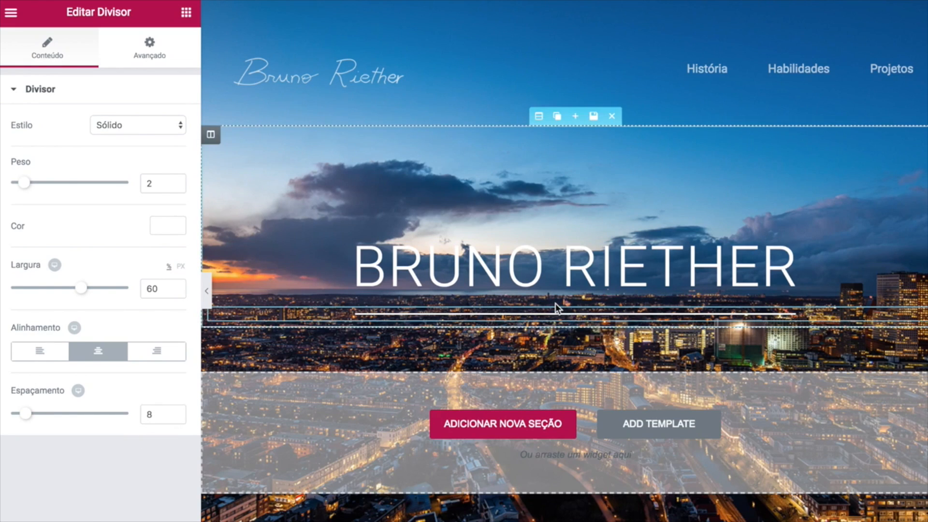
{"action": "left_click", "coordinate": [186, 12]}
{"action": "left_click_drag", "start_coordinate": [145, 183], "coordinate": [518, 320]}
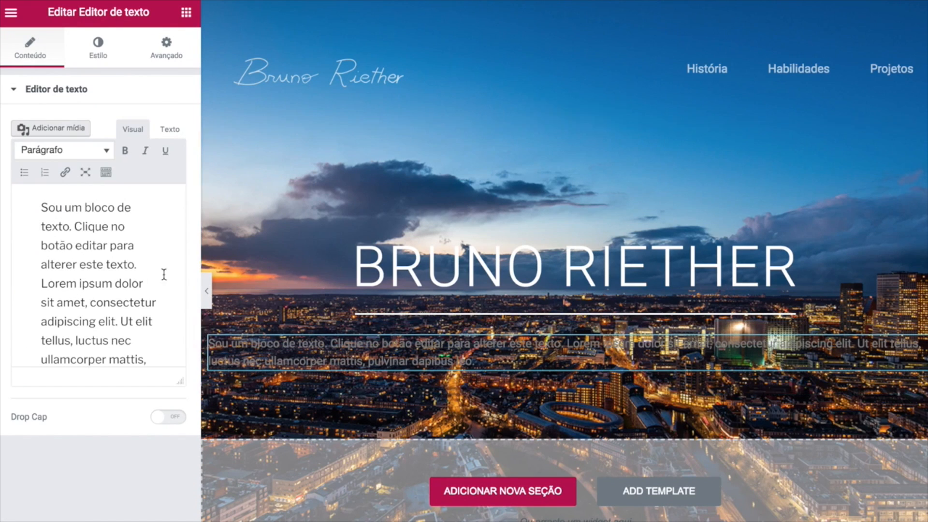
Replace the text block's placeholder paragraph with 'Meu primeiro portfólio pessoal'.
{"action": "triple_click", "coordinate": [134, 303]}
{"action": "key", "text": "BackSpace"}
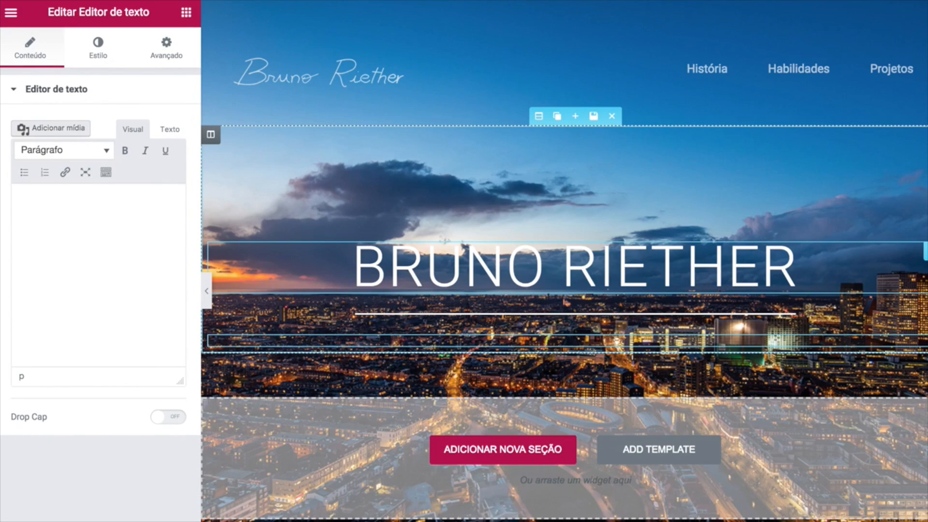
{"action": "type", "text": "Meu"}
{"action": "type", "text": "eiro portfólio pessoal"}
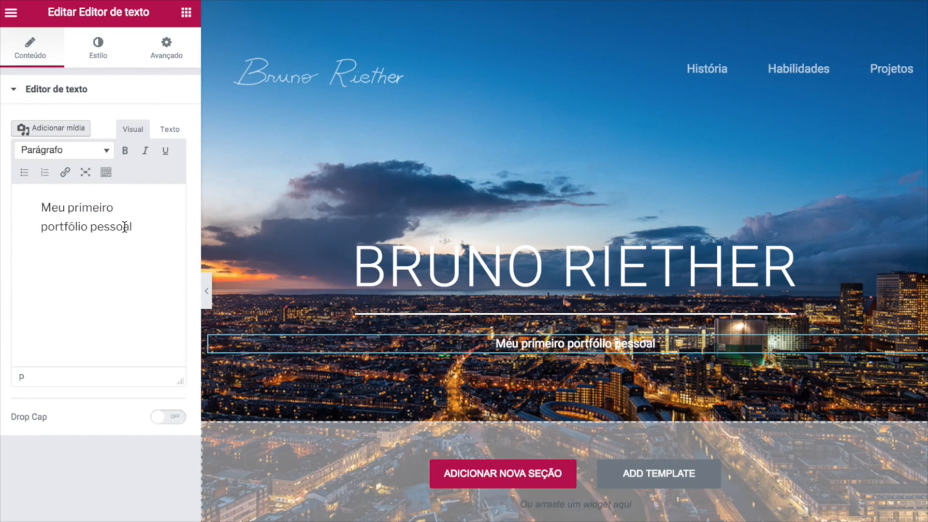
{"action": "left_click", "coordinate": [97, 46]}
Keep the subtitle centred and set its font to 14 px, weight 400, uppercase.
{"action": "left_click", "coordinate": [80, 141]}
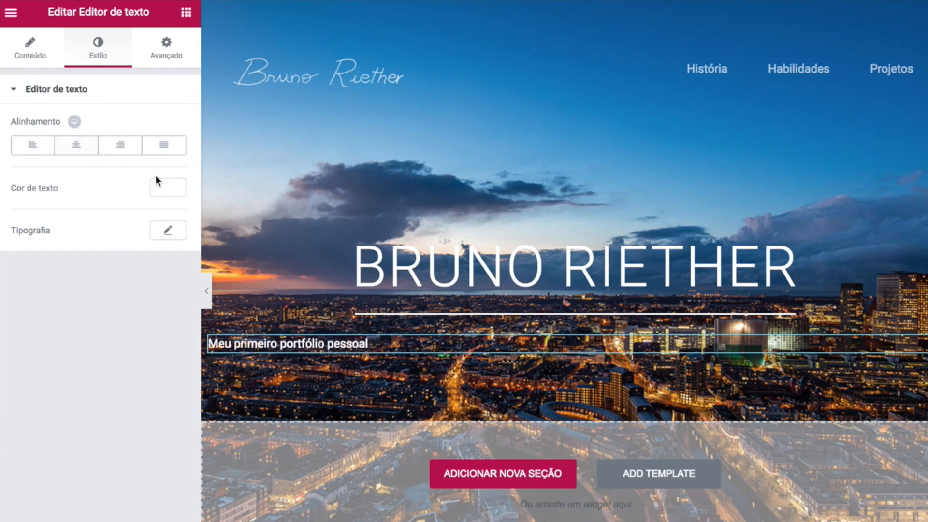
{"action": "left_click", "coordinate": [80, 143]}
{"action": "left_click", "coordinate": [167, 187]}
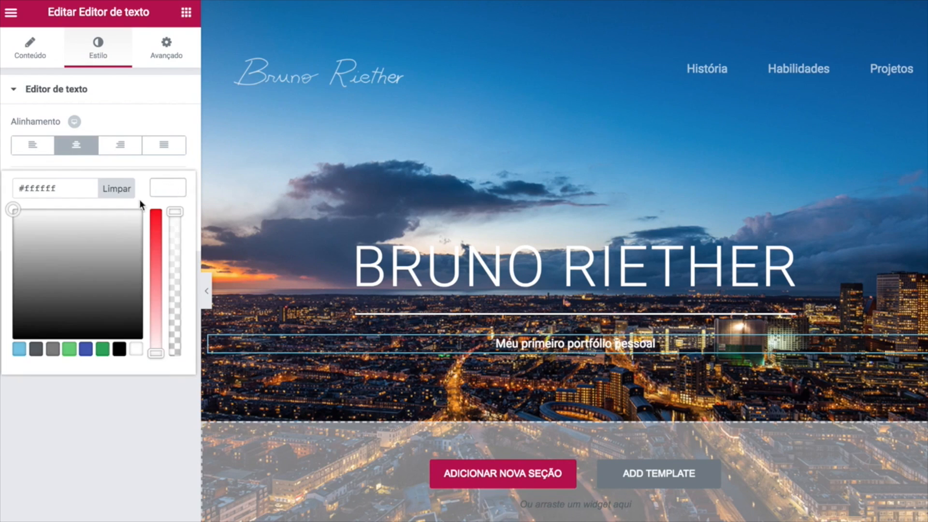
{"action": "left_click", "coordinate": [109, 435]}
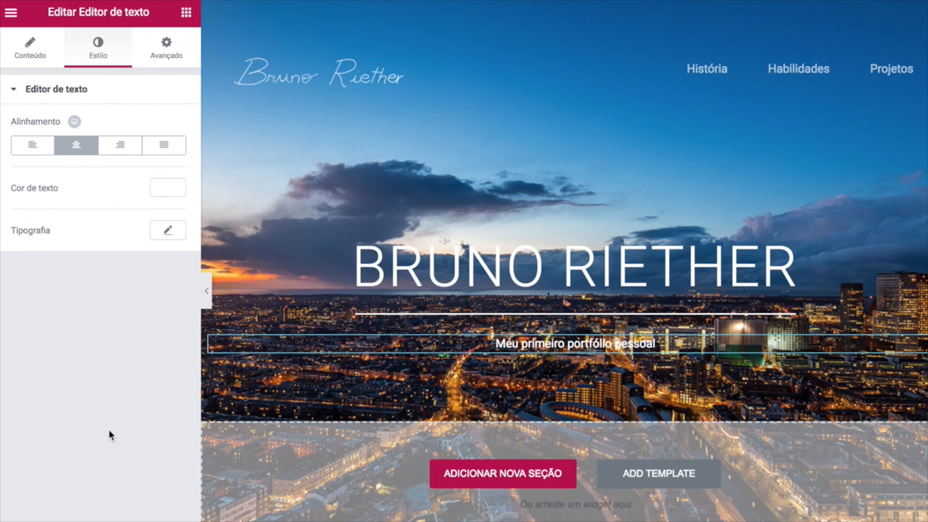
{"action": "left_click", "coordinate": [168, 231]}
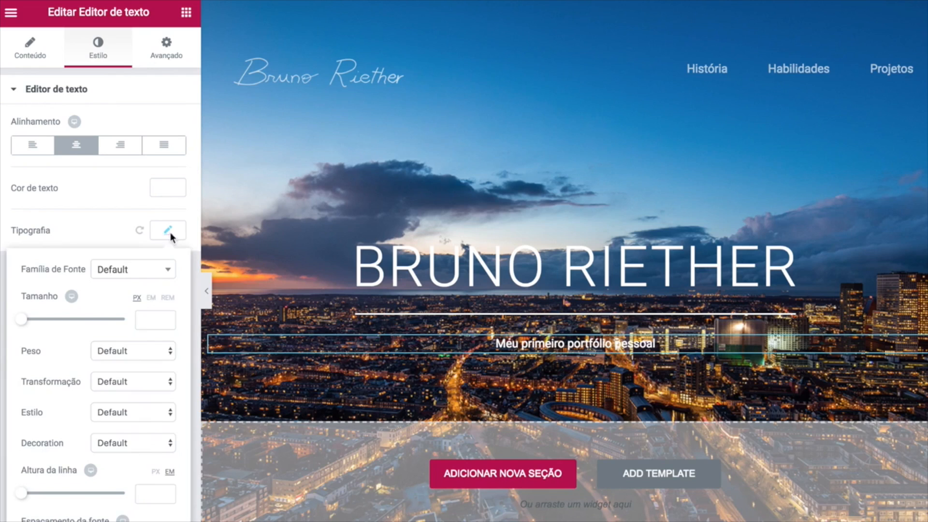
{"action": "left_click", "coordinate": [153, 320]}
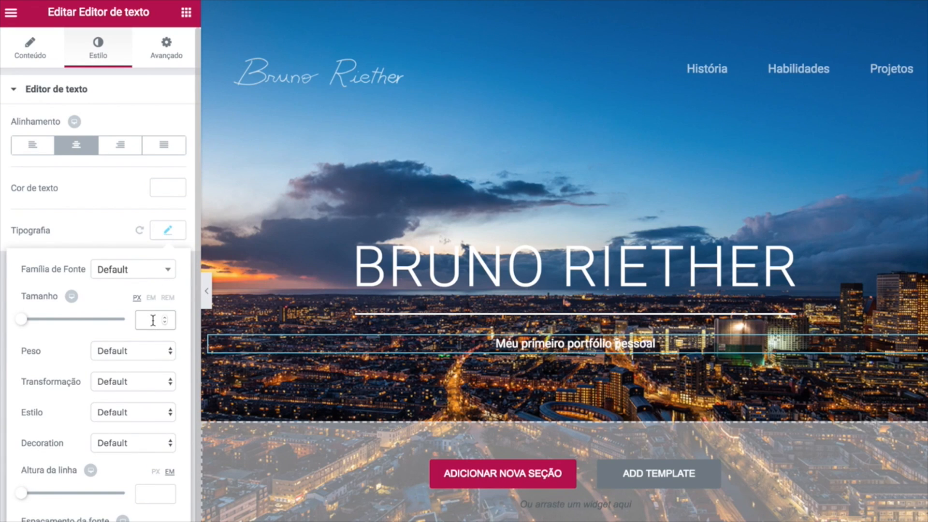
{"action": "type", "text": "14"}
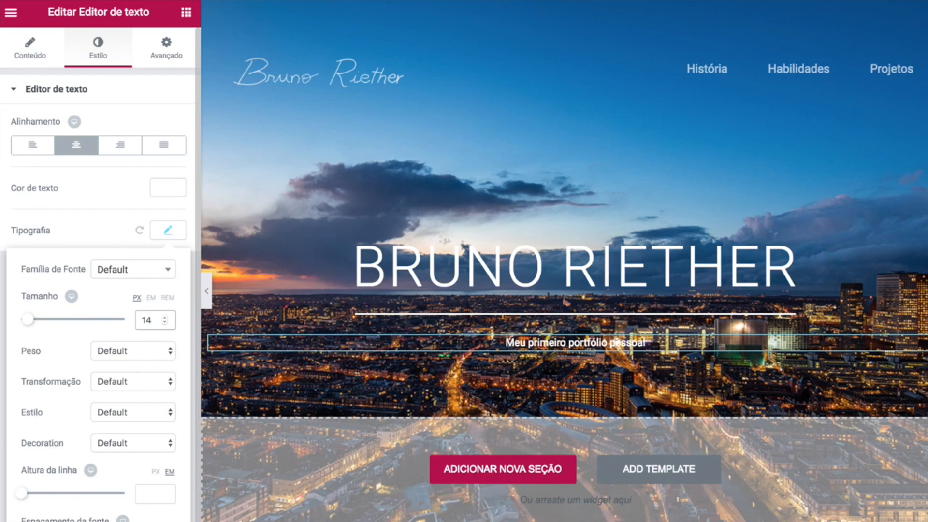
{"action": "left_click", "coordinate": [131, 351]}
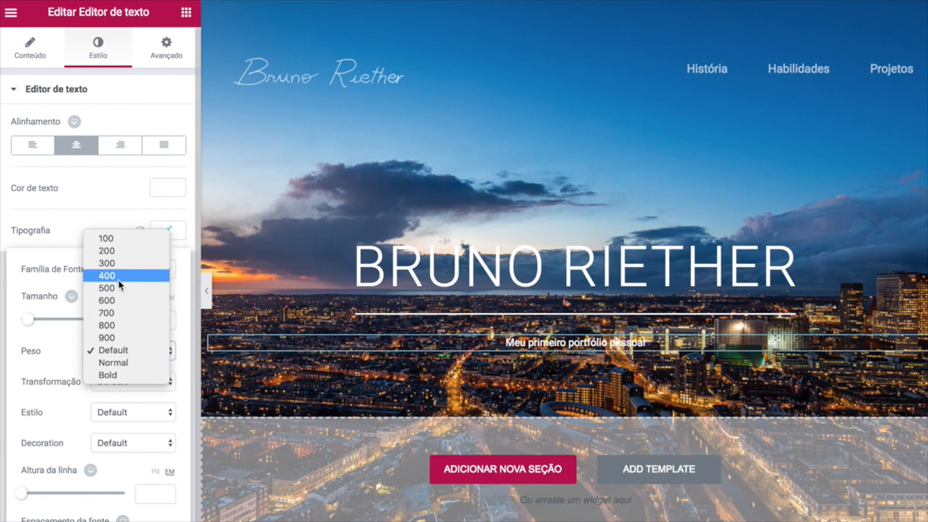
{"action": "left_click", "coordinate": [118, 276]}
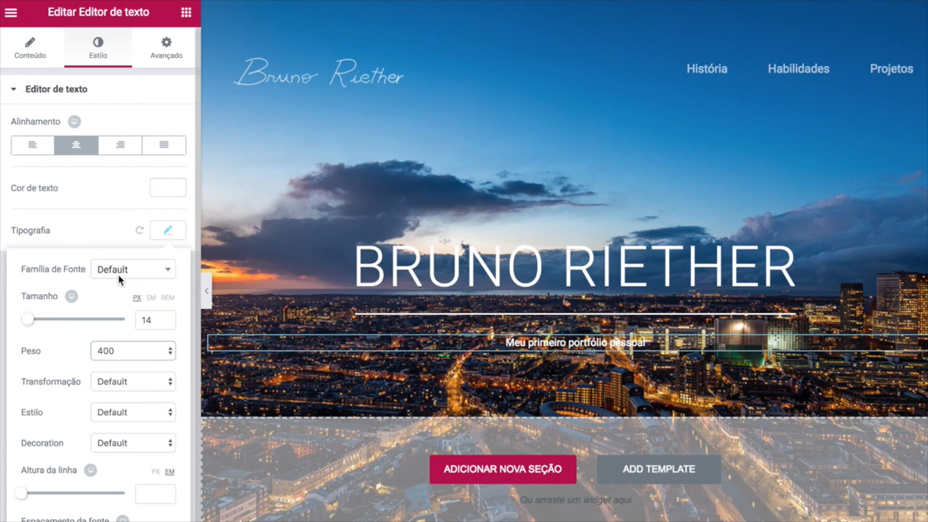
{"action": "left_click", "coordinate": [123, 381]}
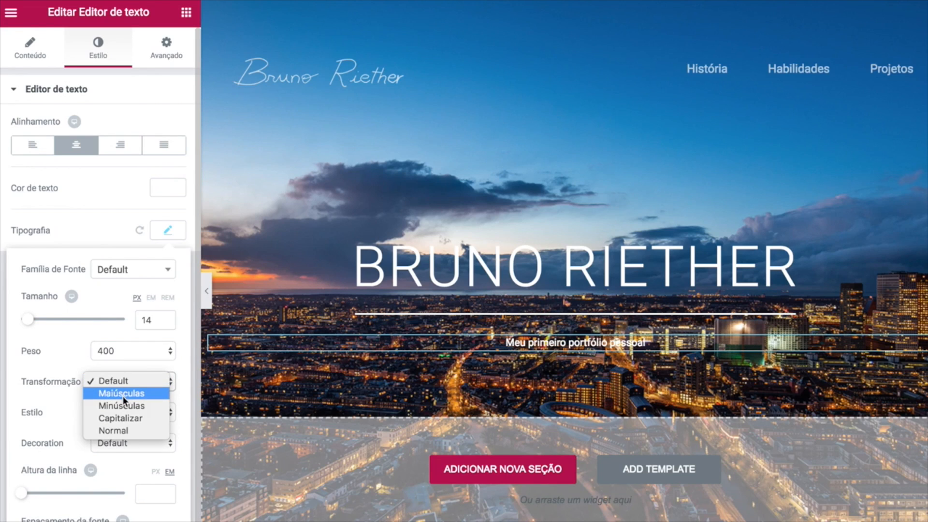
{"action": "left_click", "coordinate": [123, 394]}
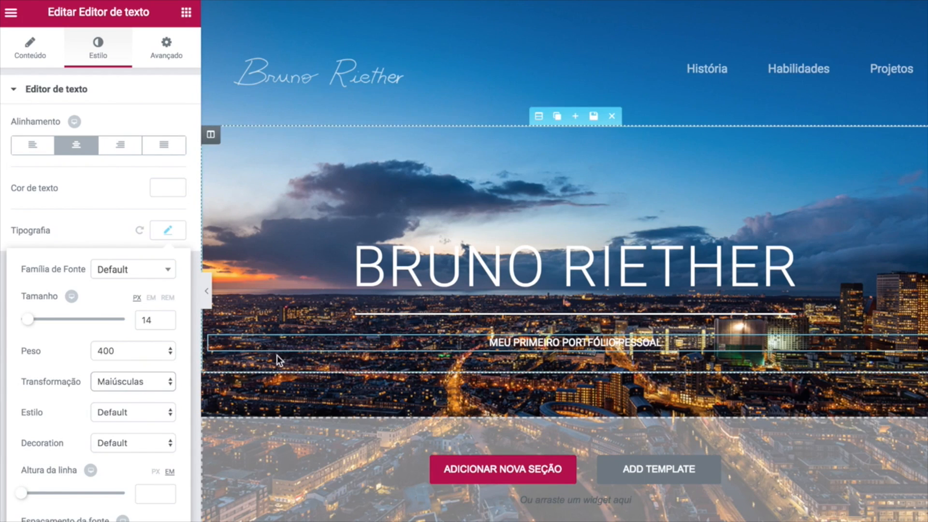
Keep uppercase after trying Normal and Capitalize, set line height 0.5 em, widen letter spacing.
{"action": "left_click", "coordinate": [155, 382]}
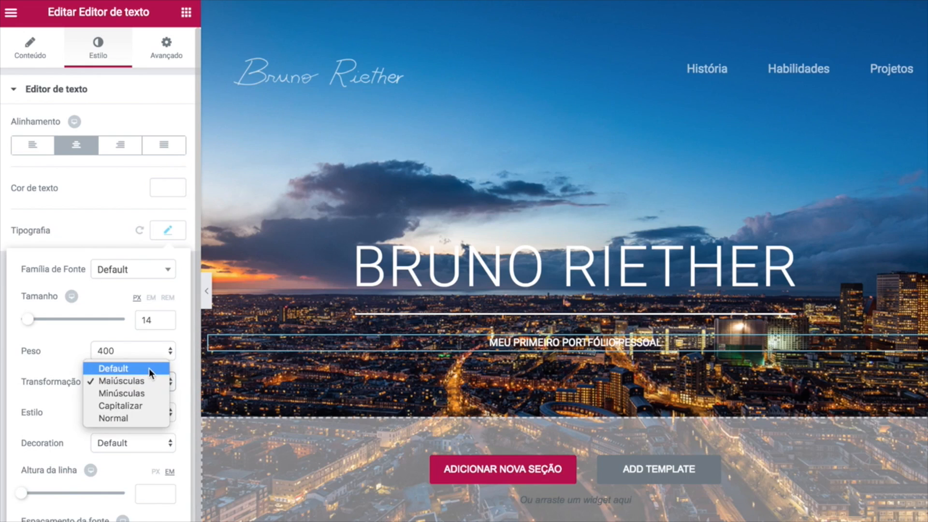
{"action": "left_click", "coordinate": [130, 416]}
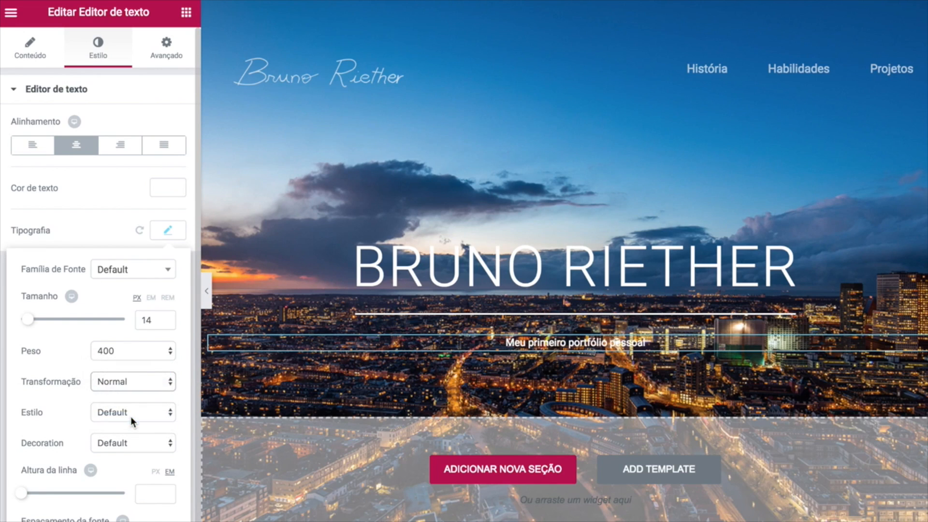
{"action": "left_click", "coordinate": [136, 378]}
{"action": "left_click", "coordinate": [132, 368]}
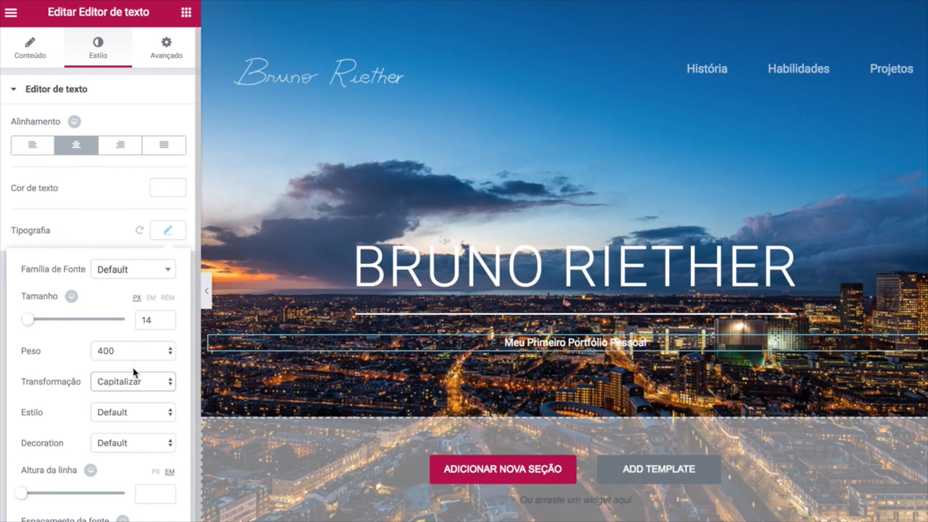
{"action": "left_click", "coordinate": [131, 375]}
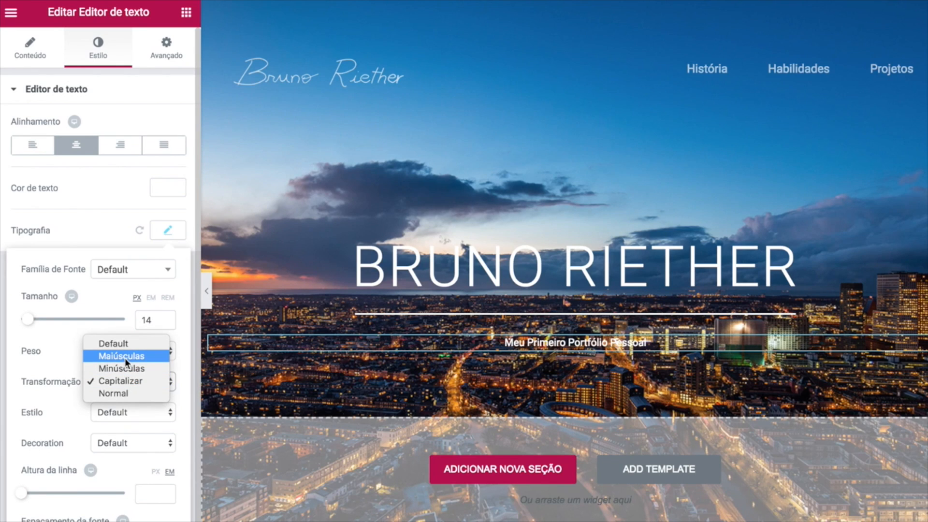
{"action": "left_click", "coordinate": [125, 358]}
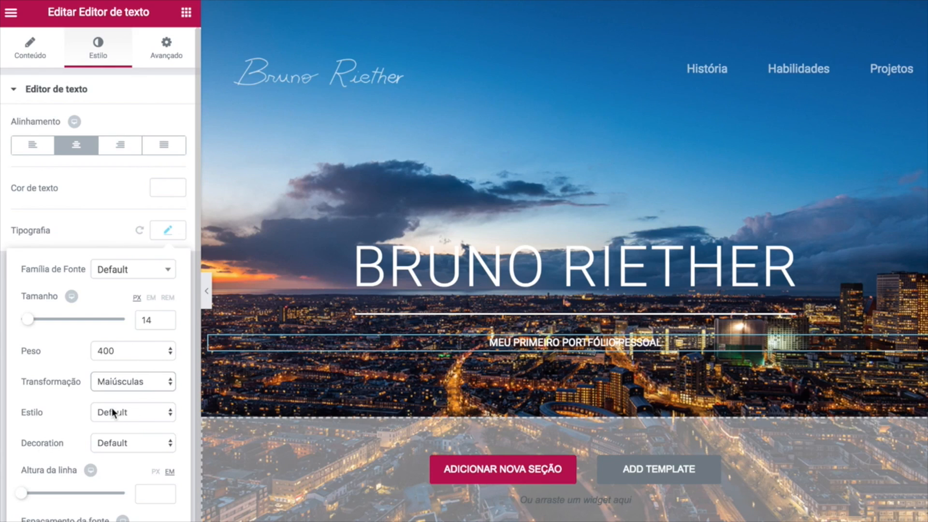
{"action": "left_click", "coordinate": [152, 496]}
{"action": "type", "text": ".5"}
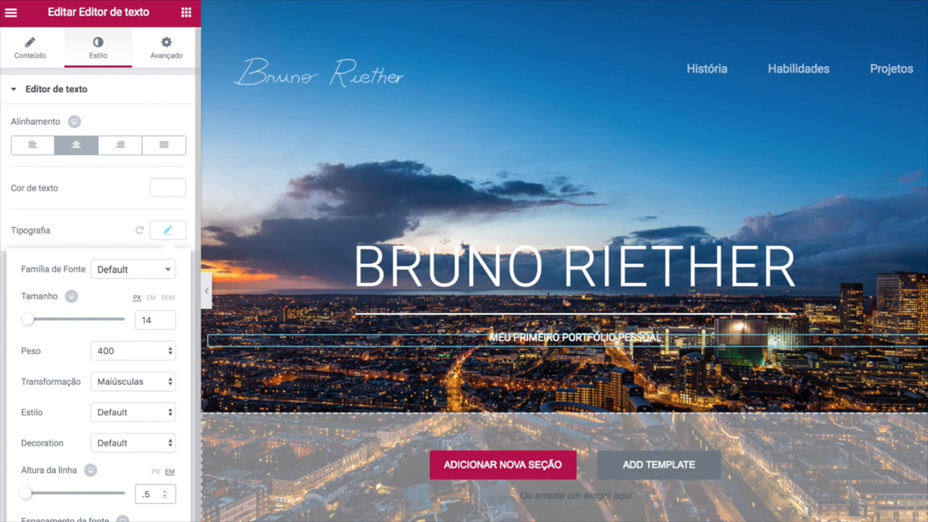
{"action": "scroll", "coordinate": [100, 274], "scroll_direction": "down", "scroll_amount": 1}
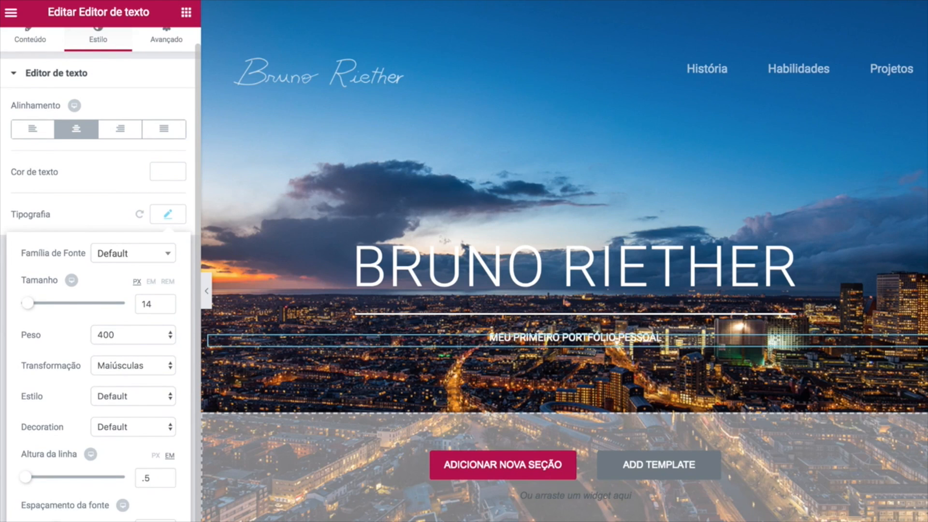
{"action": "left_click_drag", "start_coordinate": [60, 521], "coordinate": [62, 521]}
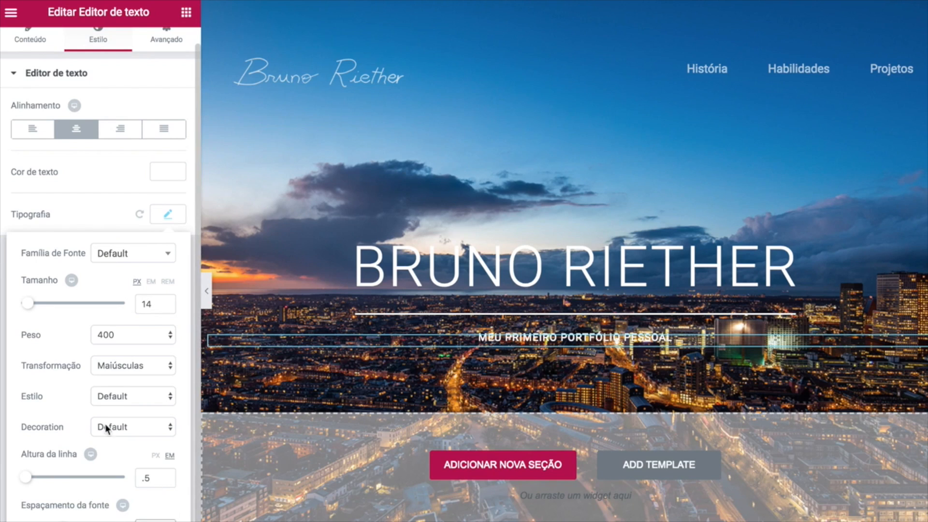
{"action": "left_click", "coordinate": [169, 216]}
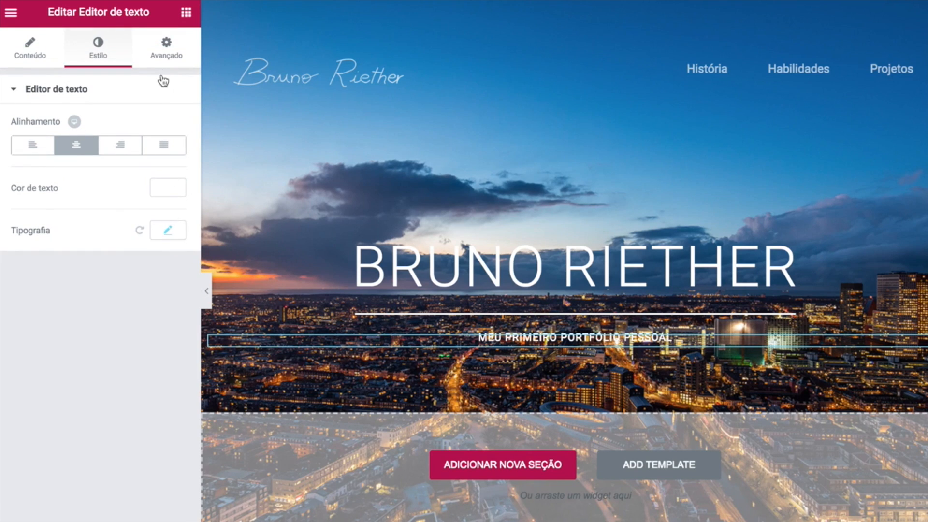
Unlink the subtitle's margins and step its top margin down to -10.
{"action": "left_click", "coordinate": [166, 55]}
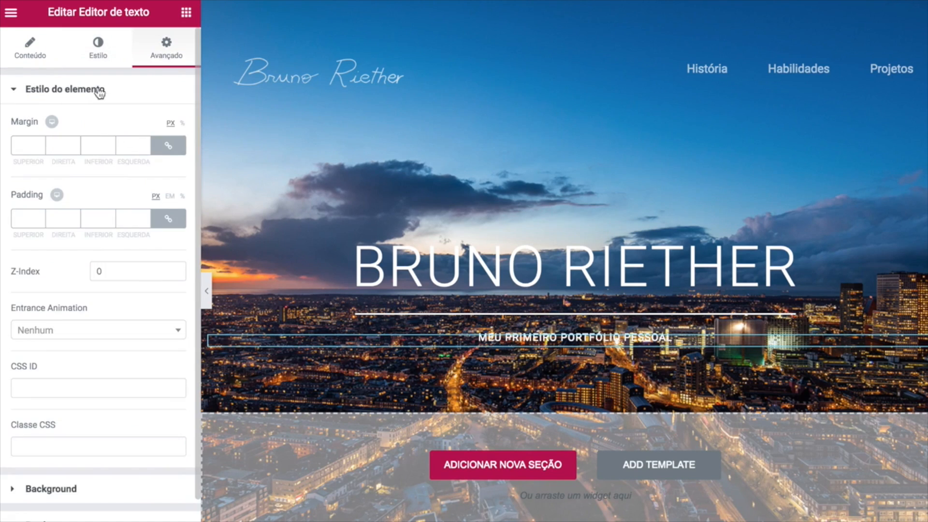
{"action": "left_click", "coordinate": [168, 146]}
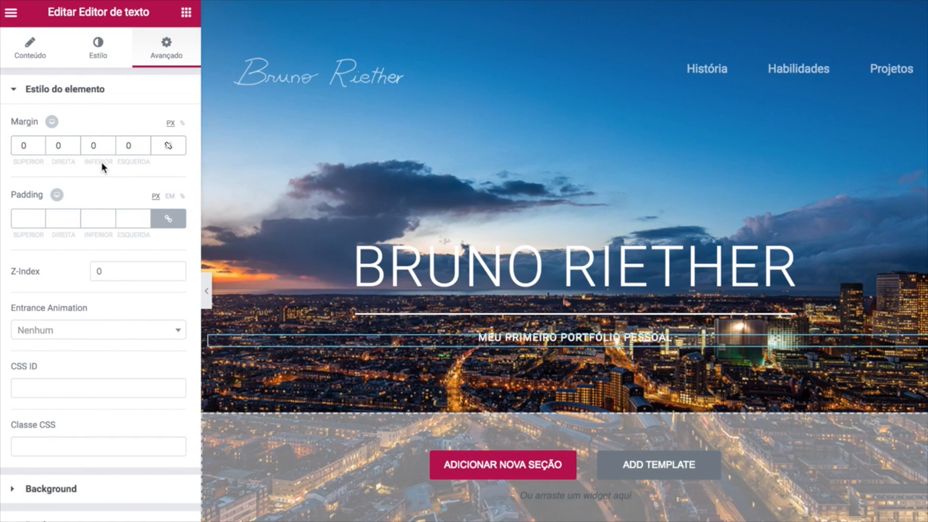
{"action": "left_click", "coordinate": [41, 148]}
{"action": "left_click", "coordinate": [41, 149]}
{"action": "left_click", "coordinate": [41, 149]}
{"action": "left_click", "coordinate": [41, 148]}
{"action": "left_click", "coordinate": [40, 149]}
{"action": "left_click", "coordinate": [40, 148]}
{"action": "left_click", "coordinate": [41, 148]}
{"action": "double_click", "coordinate": [40, 148]}
{"action": "left_click", "coordinate": [41, 148]}
{"action": "left_click", "coordinate": [40, 148]}
{"action": "left_click", "coordinate": [38, 141]}
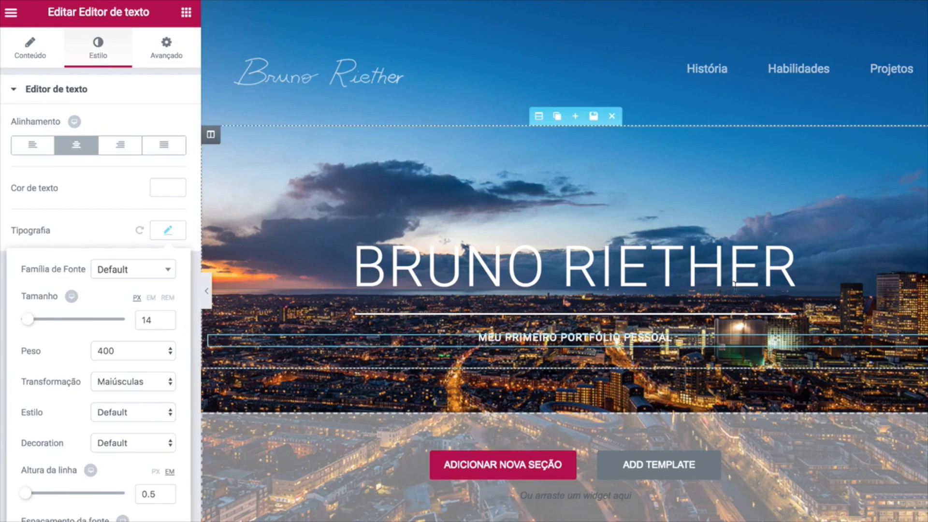
{"action": "left_click", "coordinate": [186, 12]}
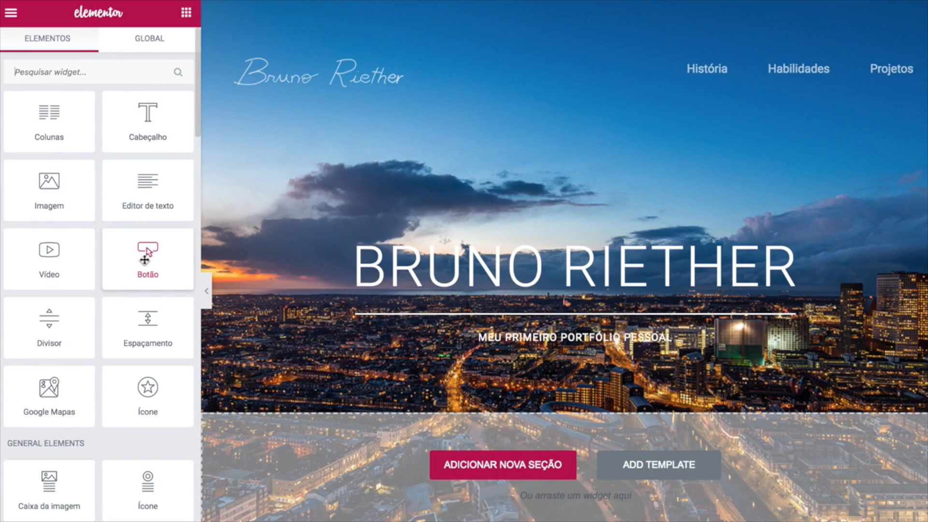
Add a centred 'Começar' button under the subtitle, linked to the copied sign-up URL.
{"action": "left_click_drag", "start_coordinate": [145, 261], "coordinate": [547, 344]}
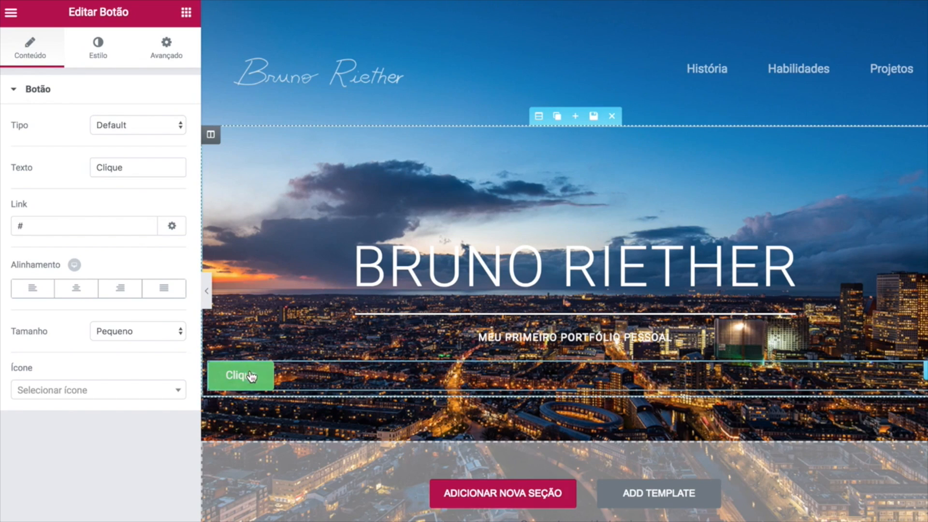
{"action": "left_click_drag", "start_coordinate": [133, 170], "coordinate": [65, 165]}
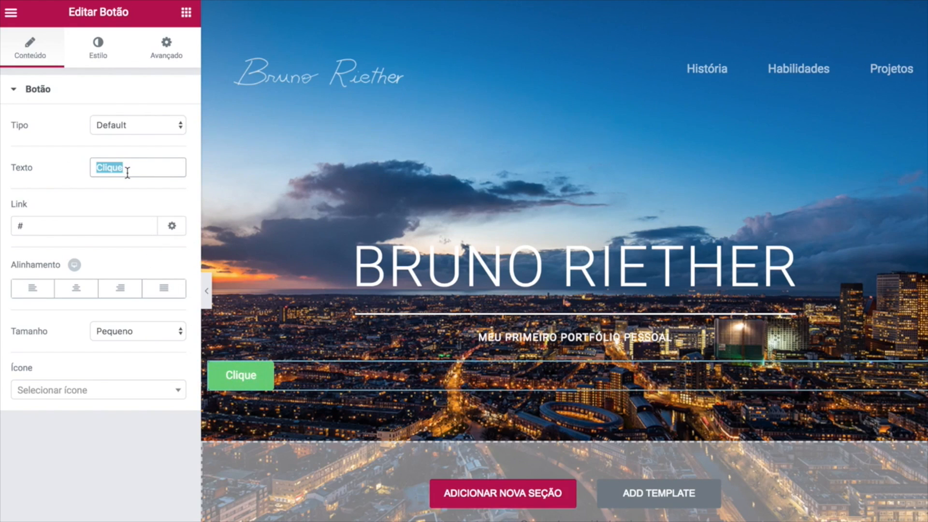
{"action": "type", "text": "Começar"}
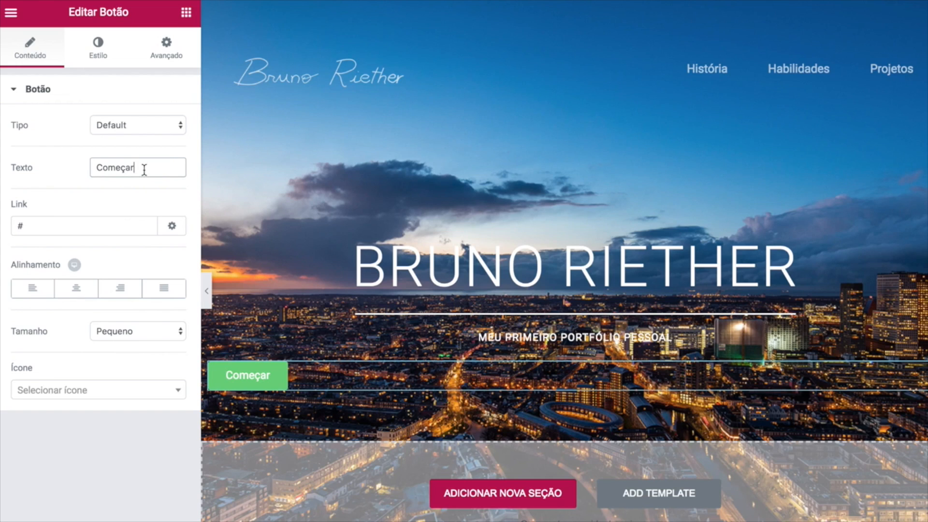
{"action": "left_click", "coordinate": [31, 225]}
{"action": "left_click_drag", "start_coordinate": [56, 226], "coordinate": [0, 231]}
{"action": "key", "text": "ctrl+v"}
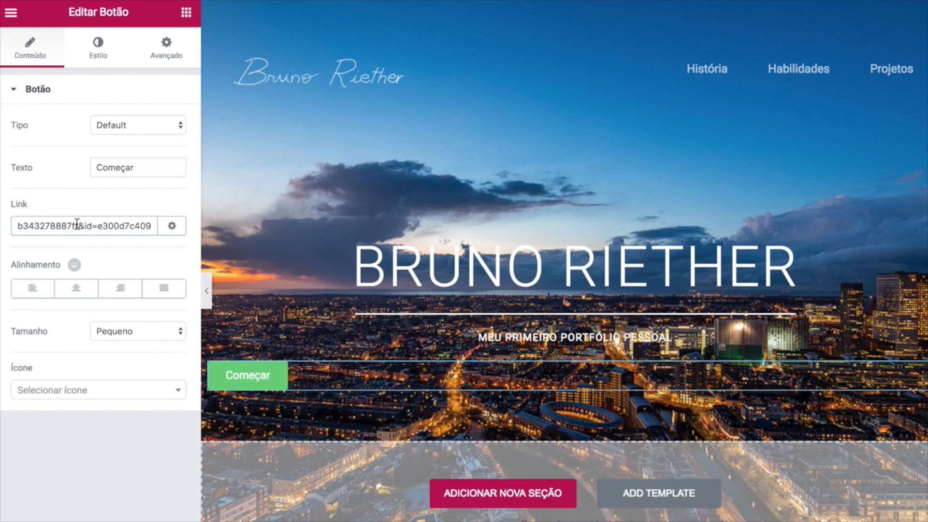
{"action": "left_click", "coordinate": [86, 293]}
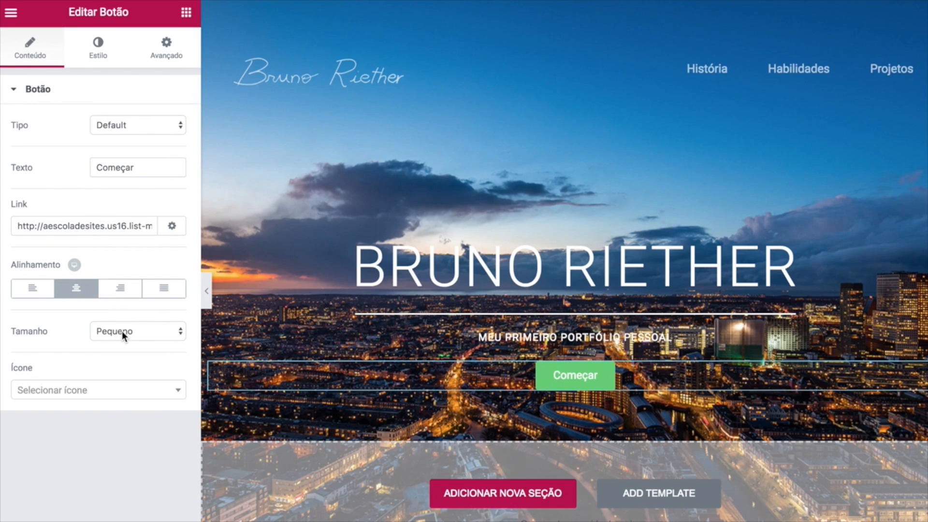
Set the button type to Alerta and try a green preset text colour.
{"action": "left_click", "coordinate": [148, 124]}
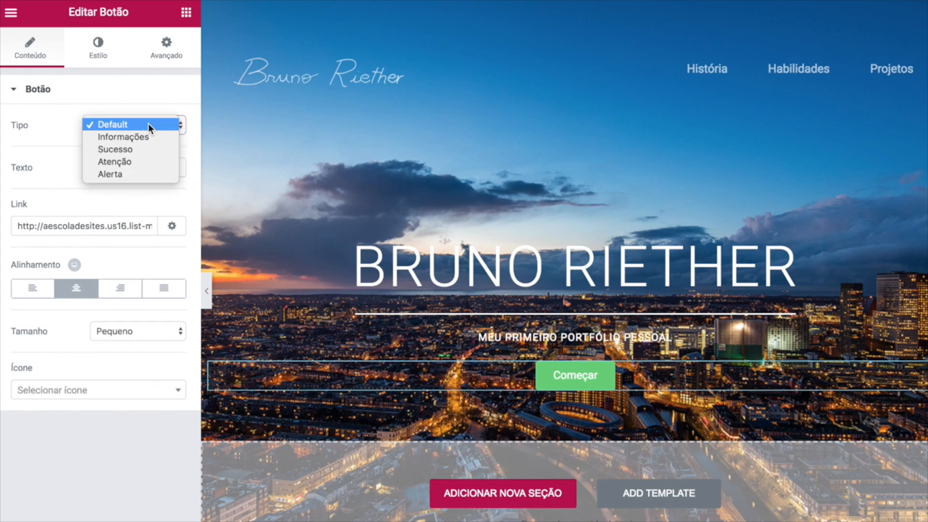
{"action": "left_click", "coordinate": [125, 173]}
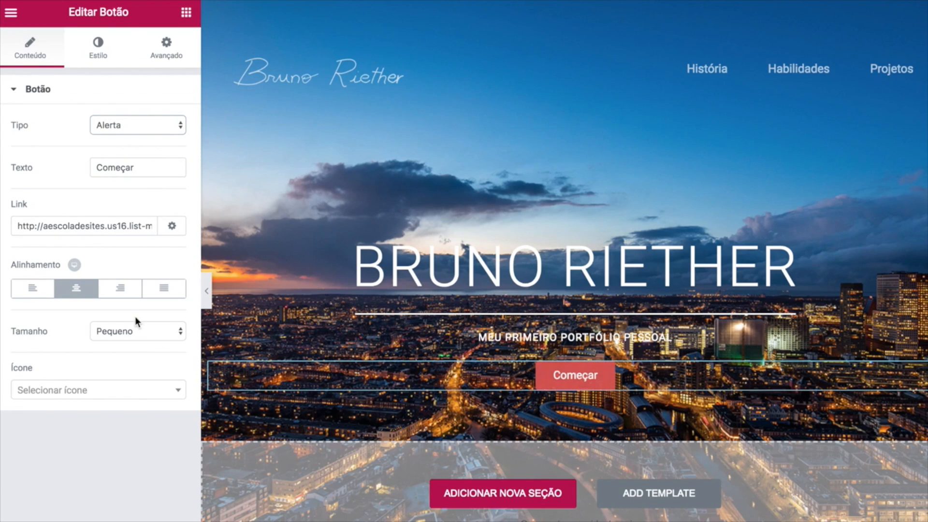
{"action": "left_click", "coordinate": [98, 49]}
{"action": "left_click", "coordinate": [168, 201]}
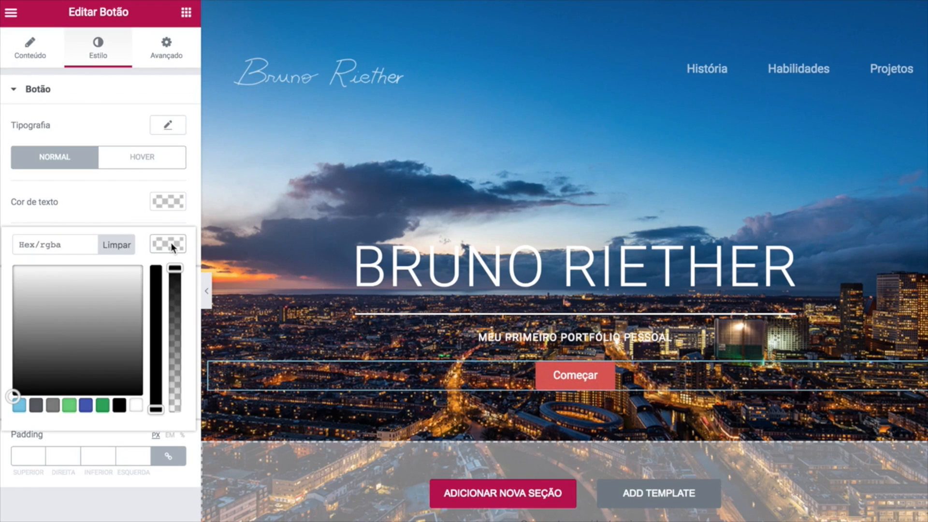
{"action": "left_click", "coordinate": [72, 412]}
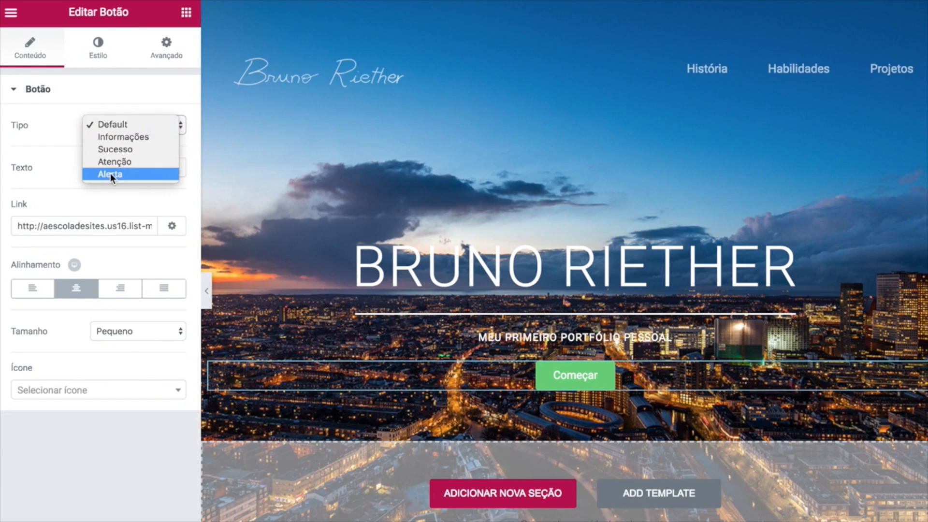
{"action": "left_click", "coordinate": [111, 173]}
Compare the Atenção, Sucesso and Informações styles, then settle on red Alerta.
{"action": "left_click", "coordinate": [114, 124]}
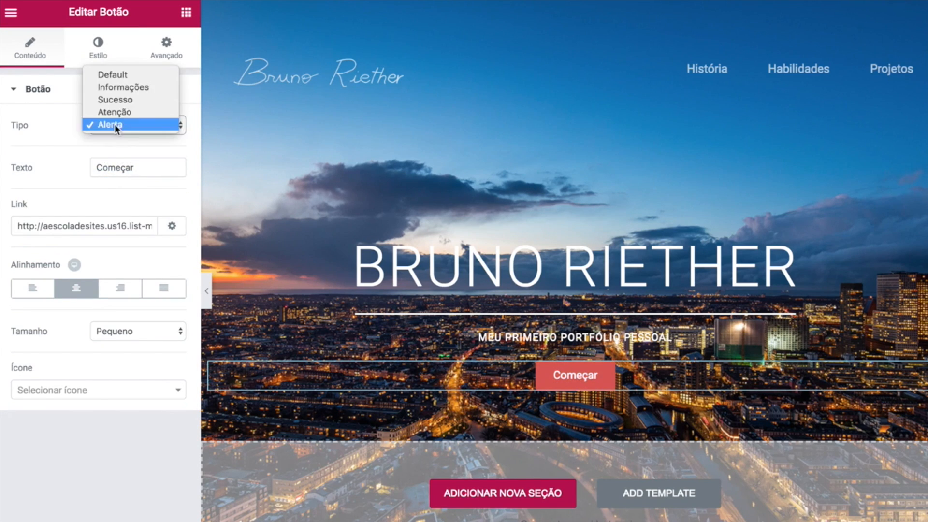
{"action": "left_click", "coordinate": [114, 112]}
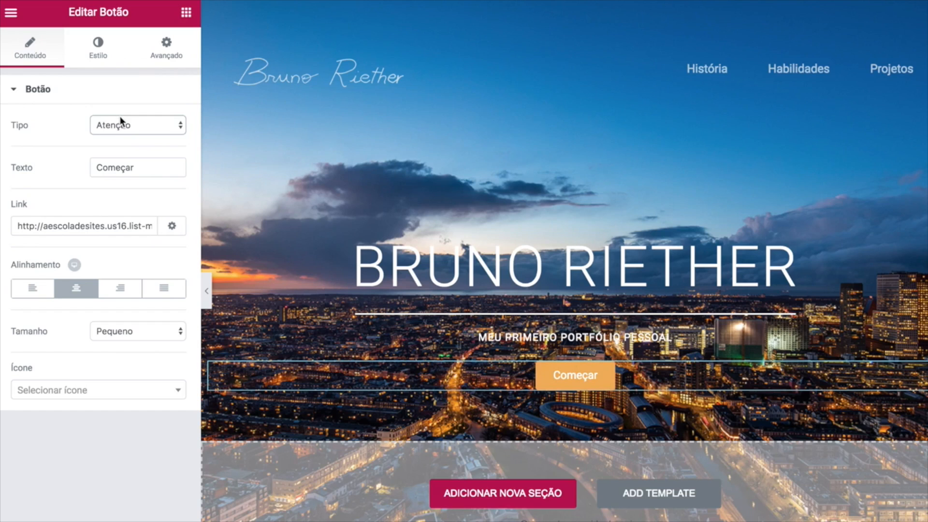
{"action": "left_click", "coordinate": [120, 121]}
{"action": "left_click", "coordinate": [118, 112]}
{"action": "left_click", "coordinate": [121, 124]}
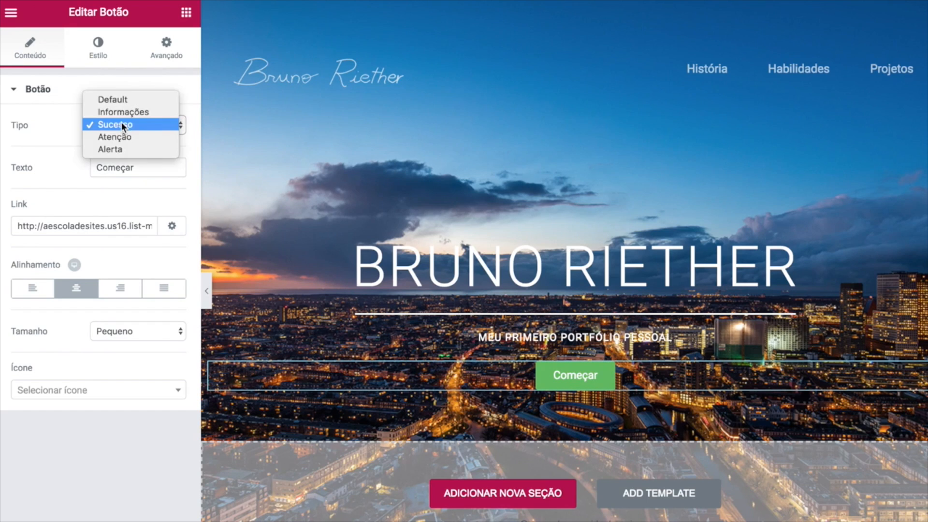
{"action": "left_click", "coordinate": [117, 112]}
{"action": "left_click", "coordinate": [120, 126]}
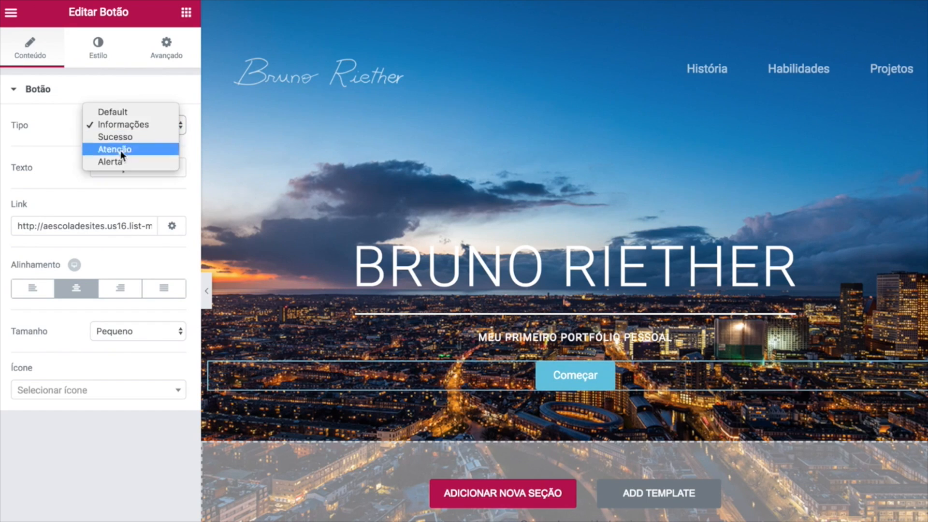
{"action": "left_click", "coordinate": [119, 159]}
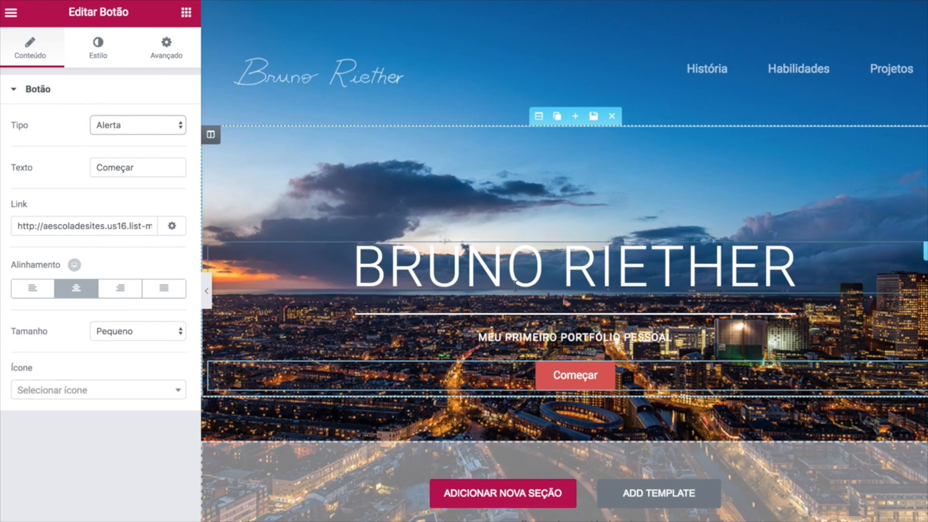
Select the hero section and give it a classic dark grey #3d3d3d background.
{"action": "left_click", "coordinate": [416, 268]}
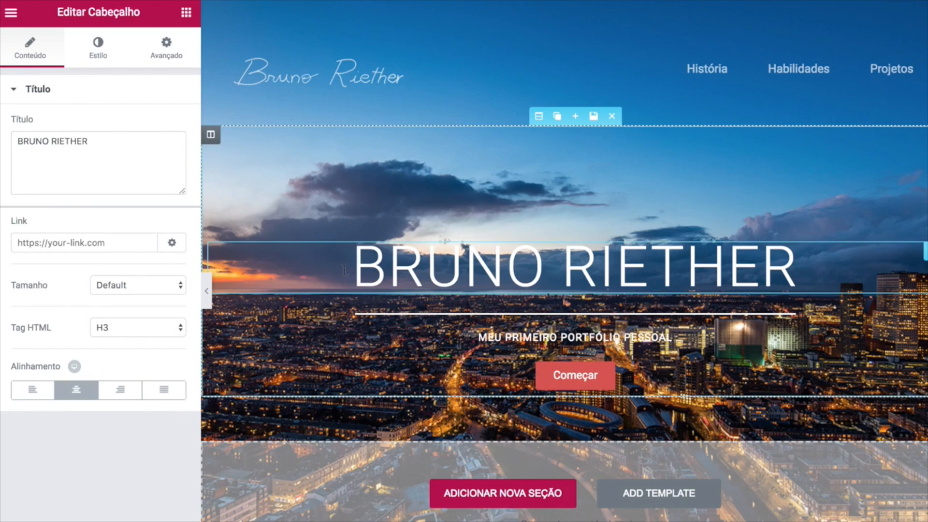
{"action": "left_click_drag", "start_coordinate": [352, 266], "coordinate": [798, 269]}
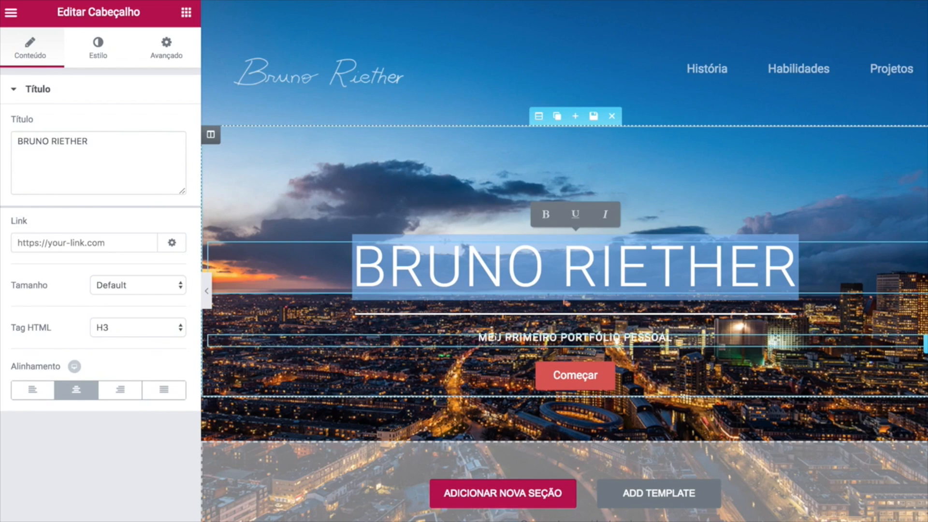
{"action": "left_click", "coordinate": [673, 338]}
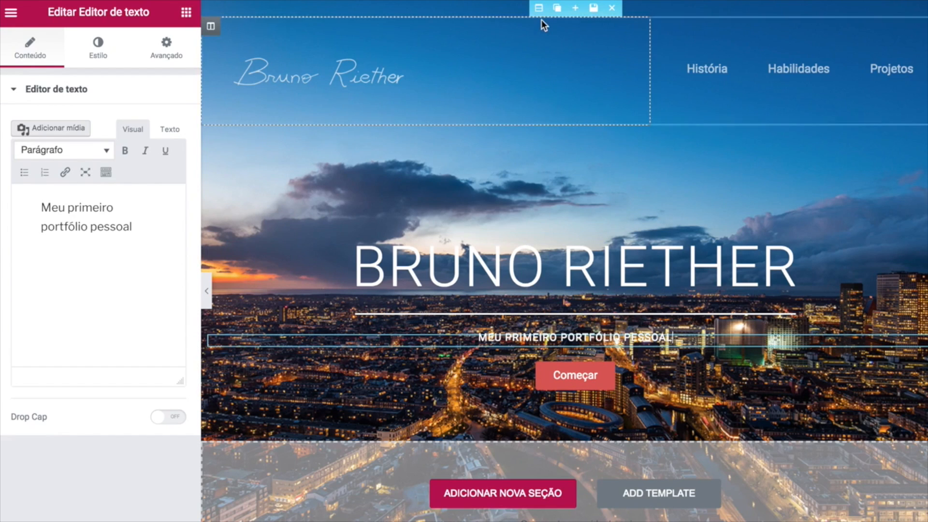
{"action": "left_click", "coordinate": [540, 117]}
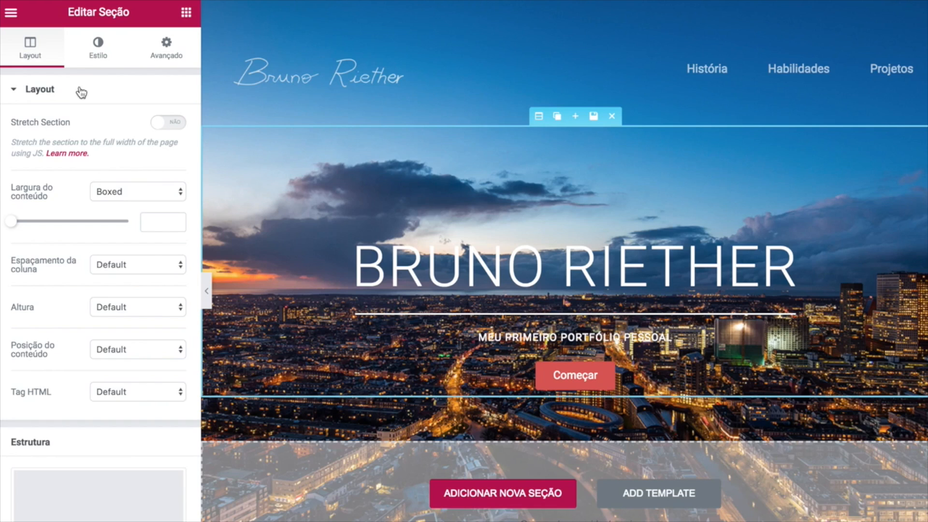
{"action": "left_click", "coordinate": [100, 57]}
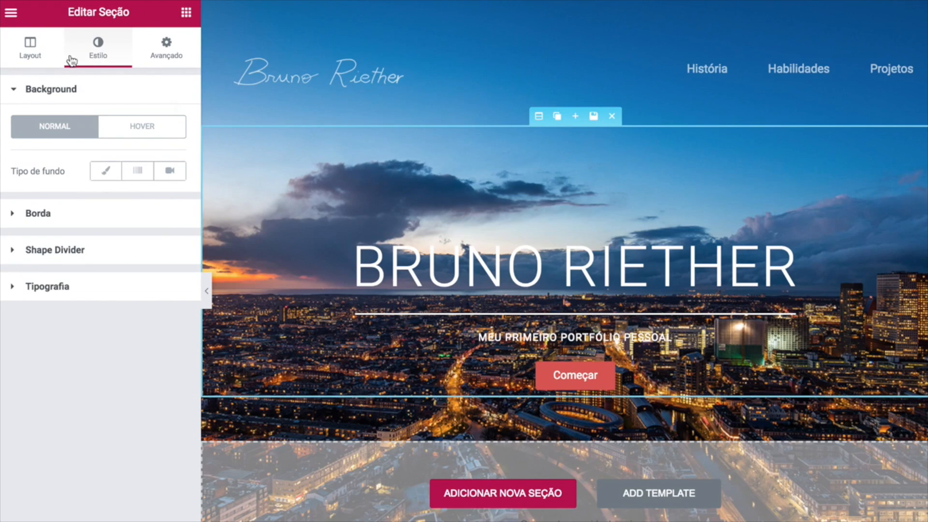
{"action": "left_click", "coordinate": [108, 173]}
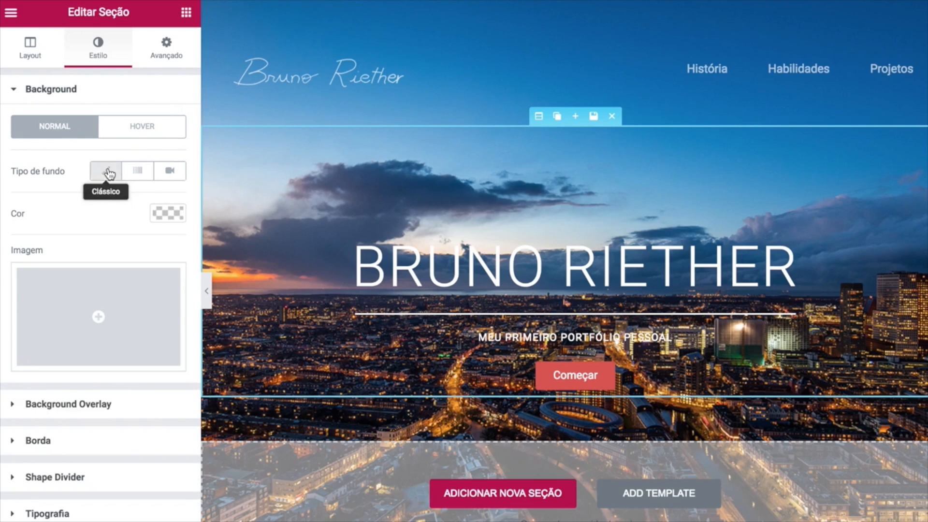
{"action": "left_click", "coordinate": [169, 216]}
{"action": "left_click_drag", "start_coordinate": [119, 276], "coordinate": [2, 333]}
{"action": "left_click", "coordinate": [161, 211]}
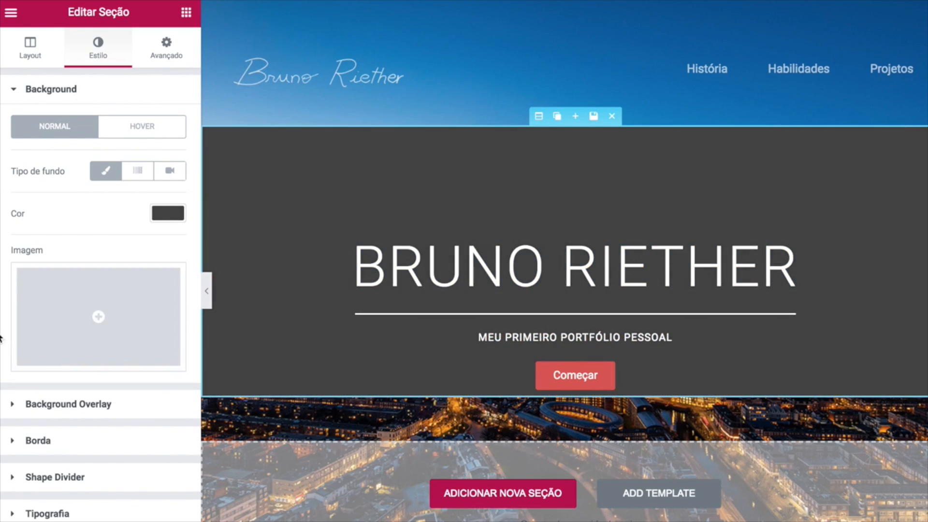
{"action": "left_click", "coordinate": [180, 211]}
Lower the hero background's opacity and copy rgba(71,71,71,0.41) from tutorial step 11.
{"action": "left_click_drag", "start_coordinate": [175, 238], "coordinate": [169, 334]}
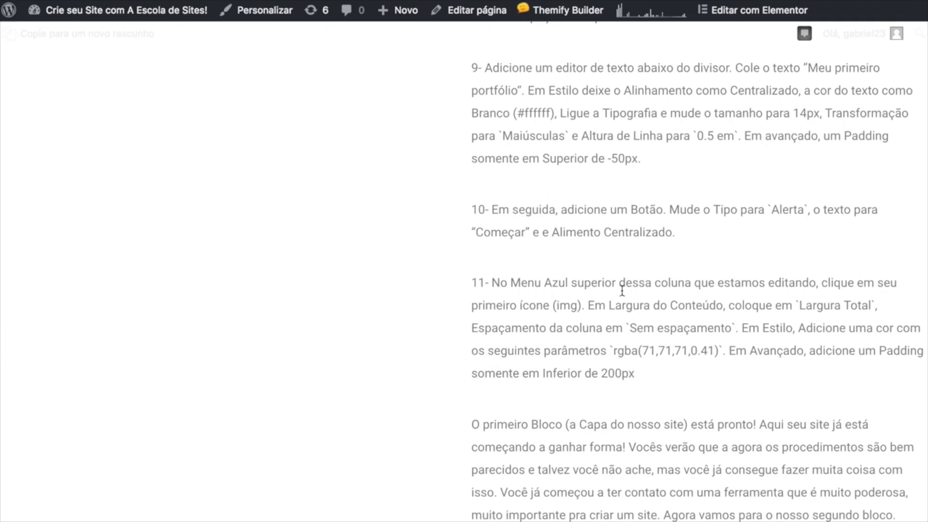
{"action": "left_click_drag", "start_coordinate": [614, 352], "coordinate": [720, 348]}
{"action": "key", "text": "ctrl+c"}
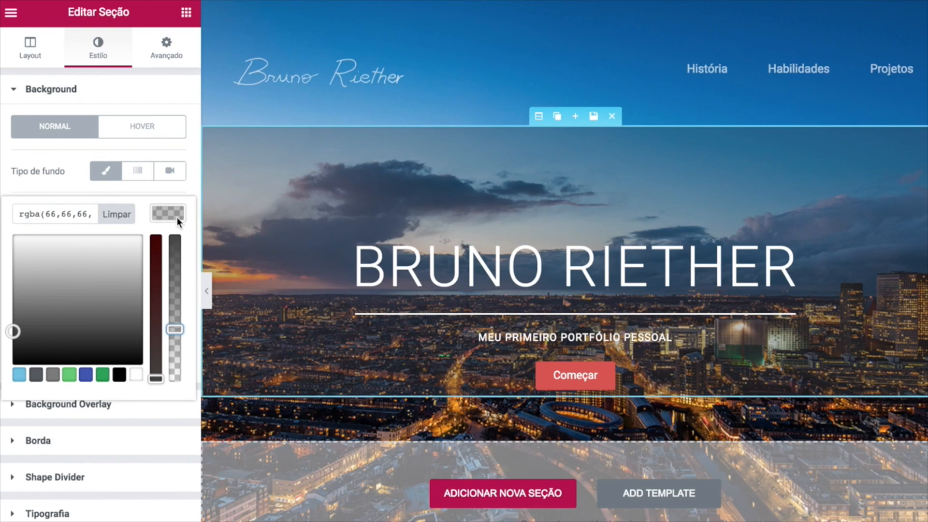
Paste rgba(71,71,71,0.41) as the hero section's background colour.
{"action": "triple_click", "coordinate": [45, 211]}
{"action": "key", "text": "ctrl+v"}
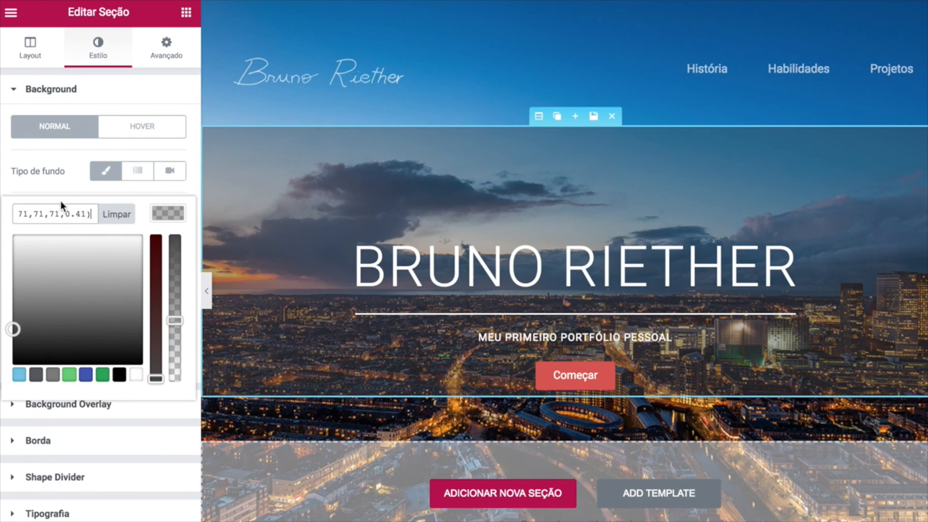
{"action": "left_click", "coordinate": [68, 185]}
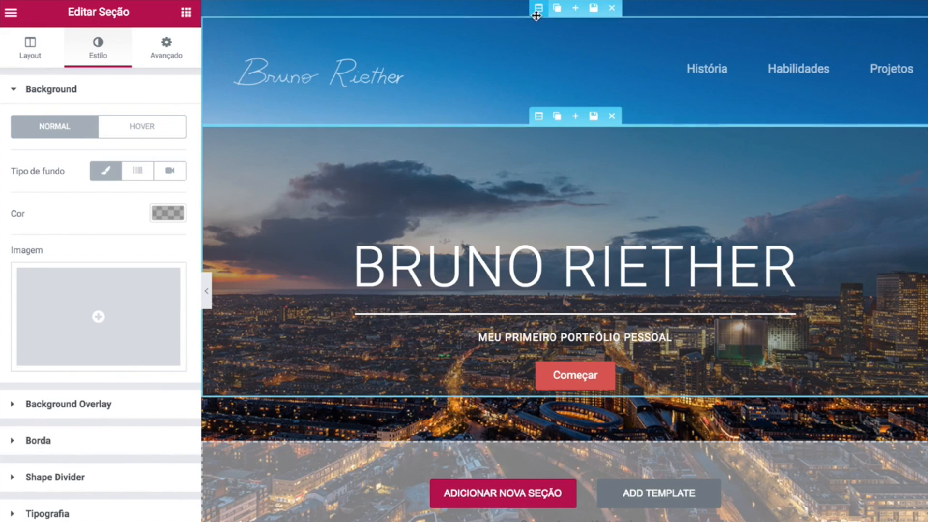
Give the top header section the same rgba(71,71,71,0.41) background colour.
{"action": "left_click", "coordinate": [418, 35]}
{"action": "left_click", "coordinate": [128, 60]}
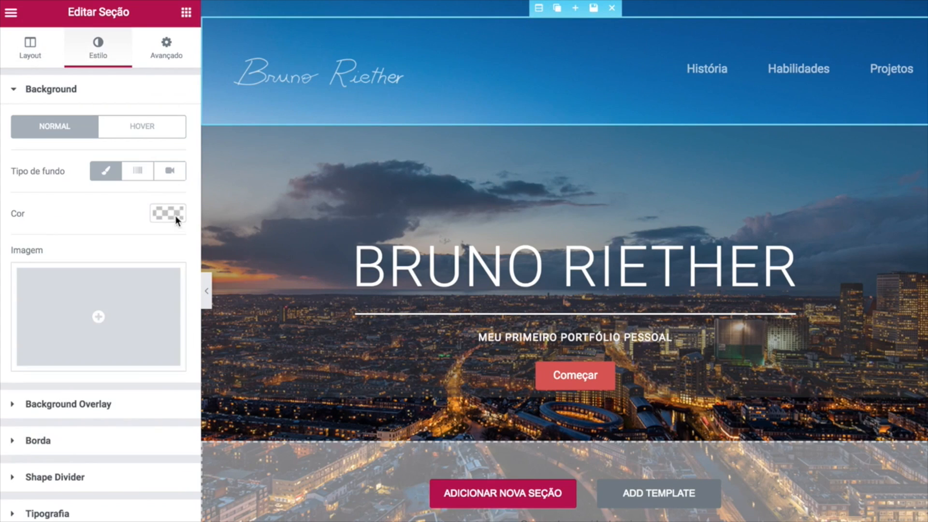
{"action": "left_click", "coordinate": [175, 215]}
{"action": "left_click", "coordinate": [76, 218]}
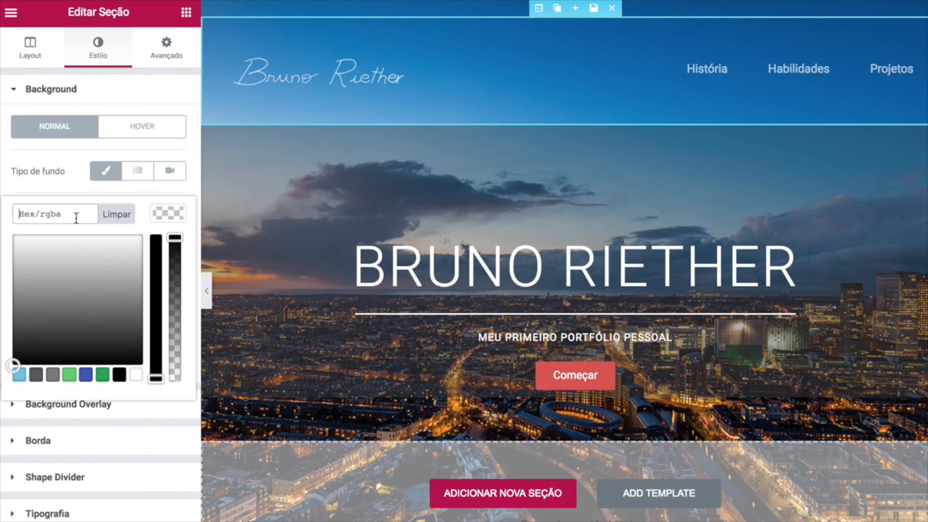
{"action": "key", "text": "ctrl+v"}
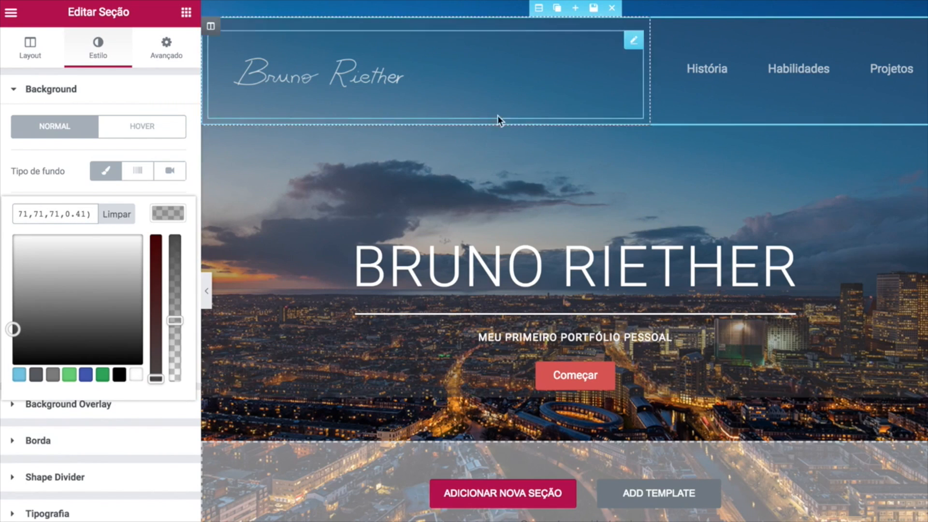
Leave the header colour settings, preview the inicio page full-screen, then restore the editor panel.
{"action": "left_click", "coordinate": [186, 12]}
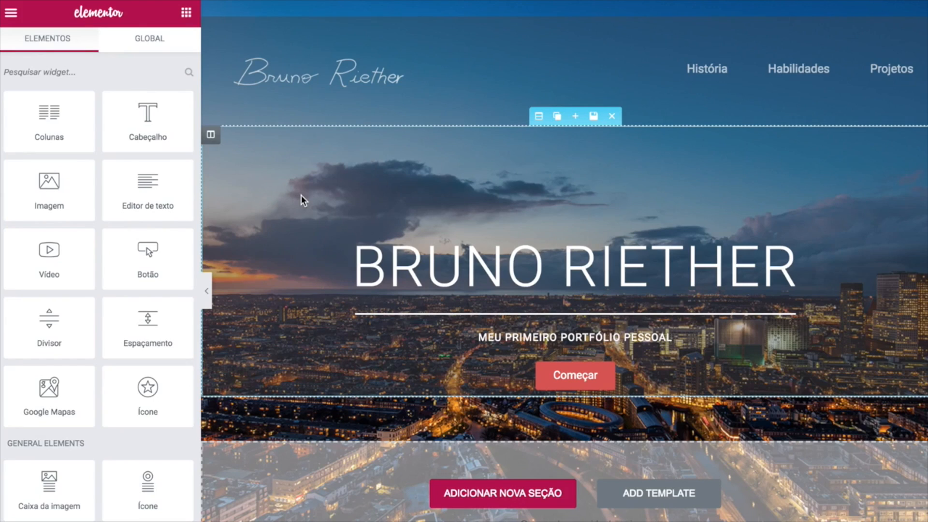
{"action": "left_click", "coordinate": [208, 291]}
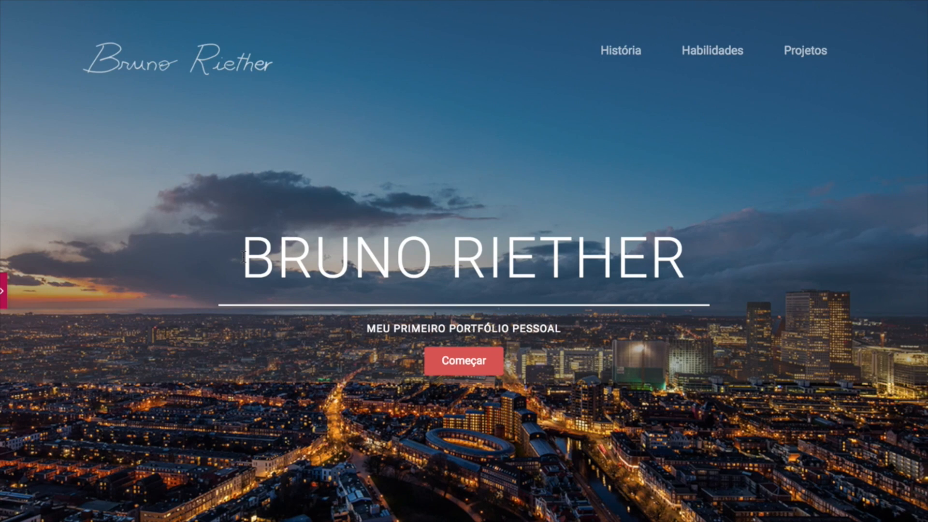
{"action": "left_click", "coordinate": [4, 293]}
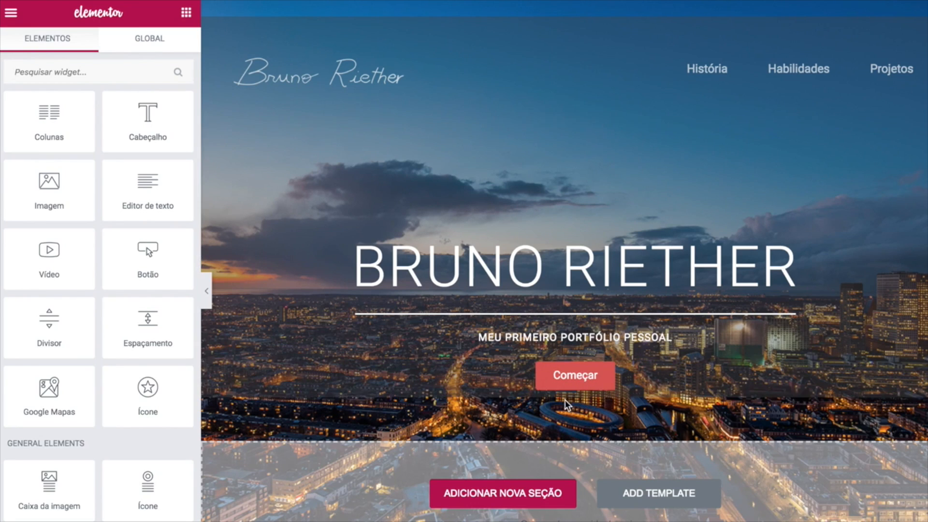
Unlink the Começar button's margins and set its bottom margin to 150 px.
{"action": "left_click", "coordinate": [577, 375]}
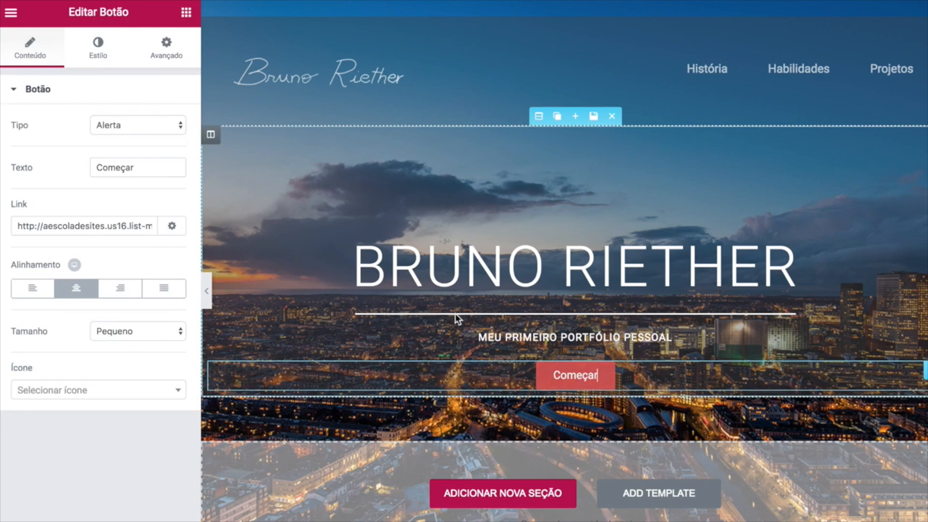
{"action": "left_click", "coordinate": [166, 54]}
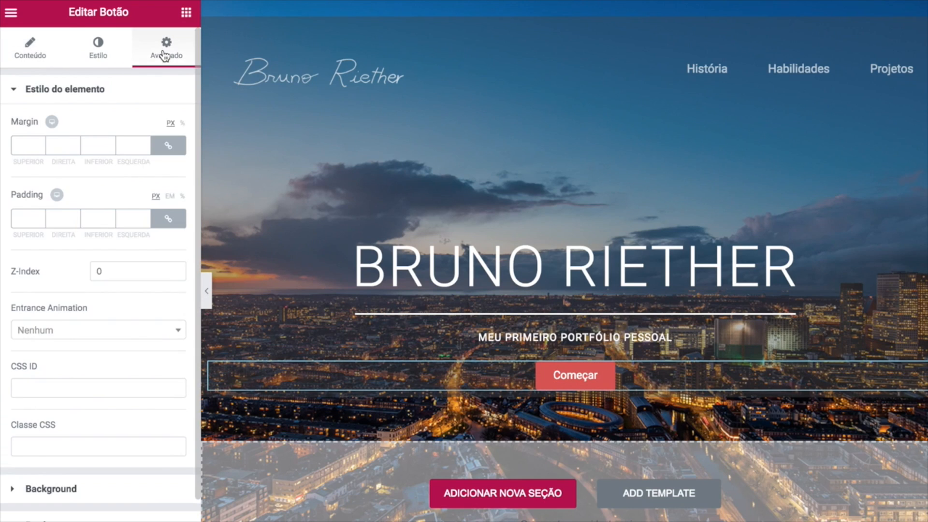
{"action": "left_click", "coordinate": [169, 150]}
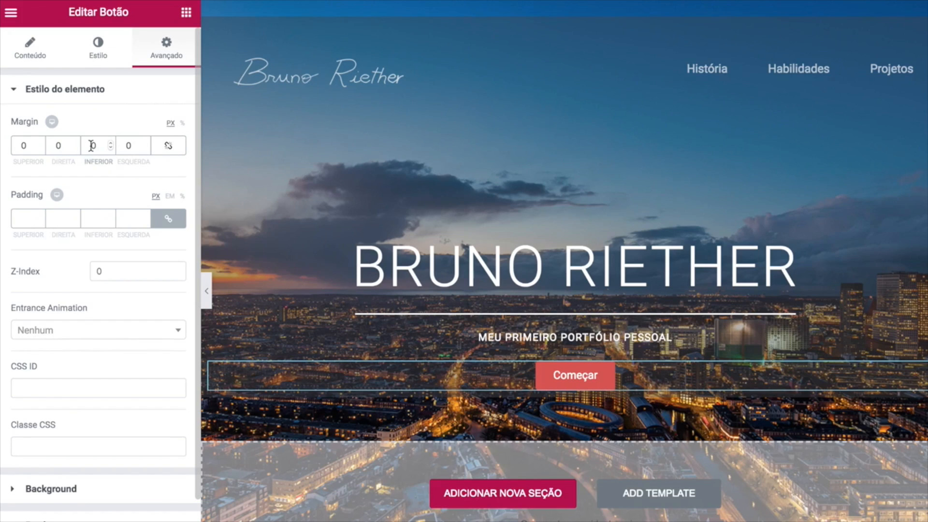
{"action": "type", "text": "15"}
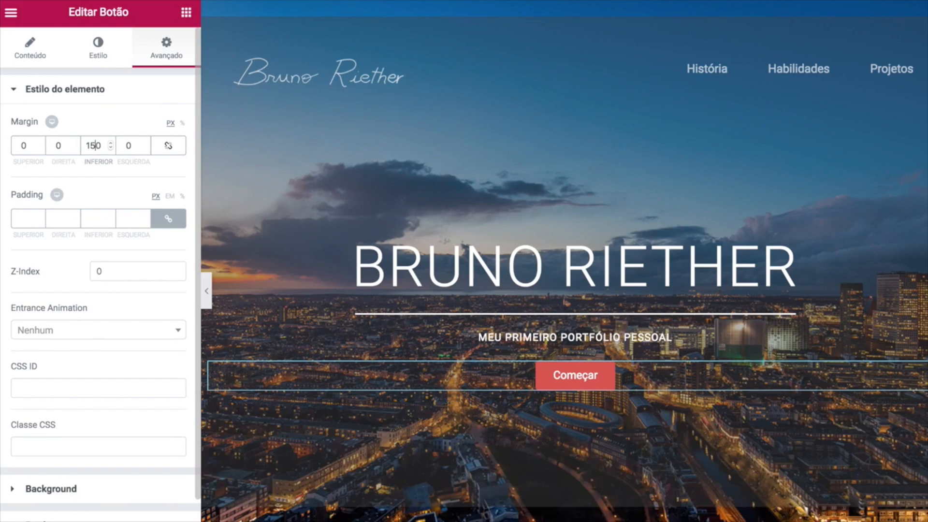
{"action": "key", "text": "BackSpace"}
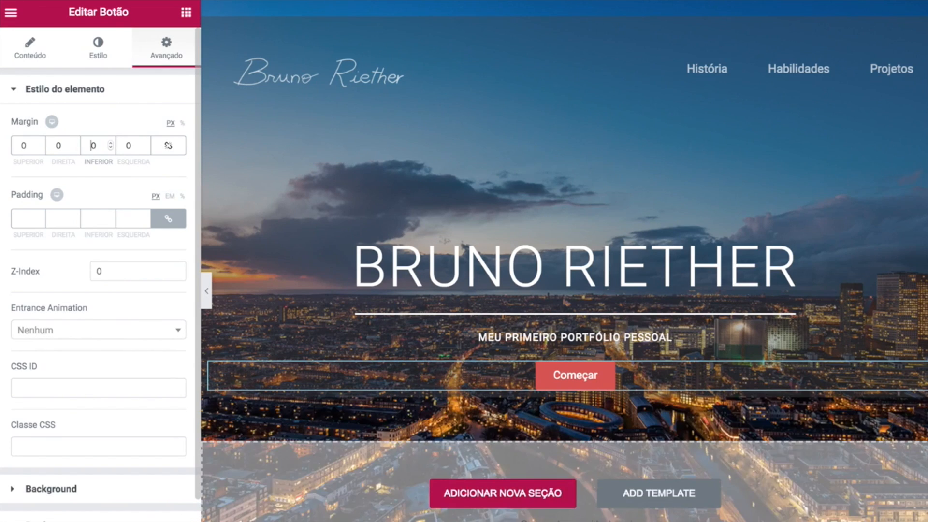
{"action": "type", "text": "00"}
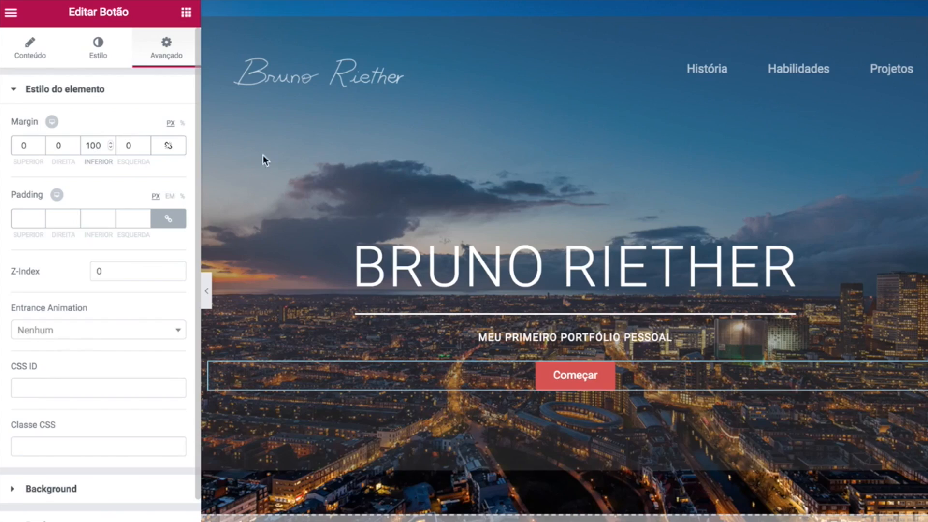
Preview the taller hero section full-width, returning to the editor panel afterwards.
{"action": "left_click", "coordinate": [207, 296]}
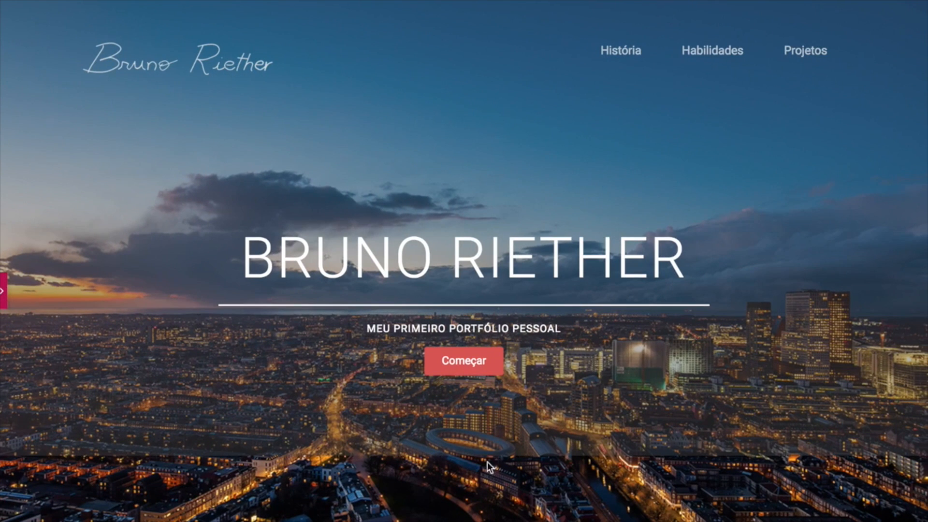
{"action": "left_click", "coordinate": [4, 293]}
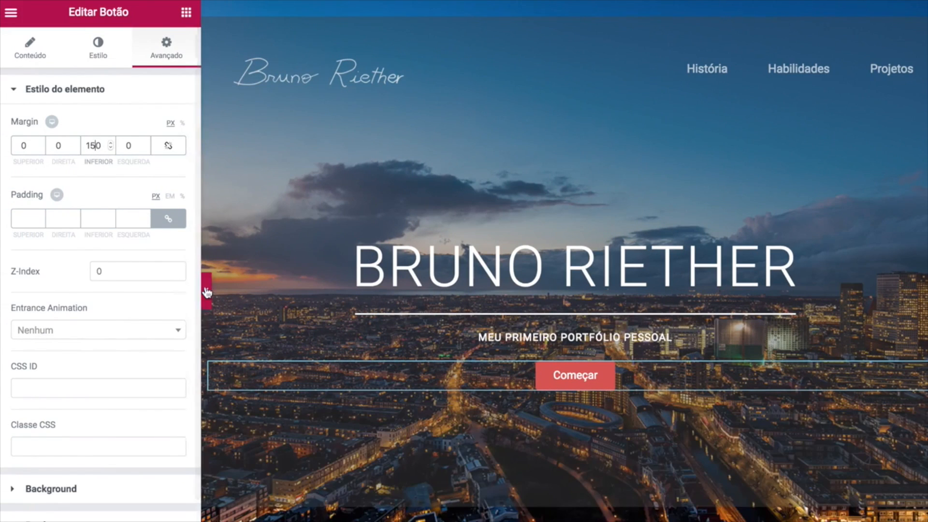
{"action": "left_click", "coordinate": [207, 291]}
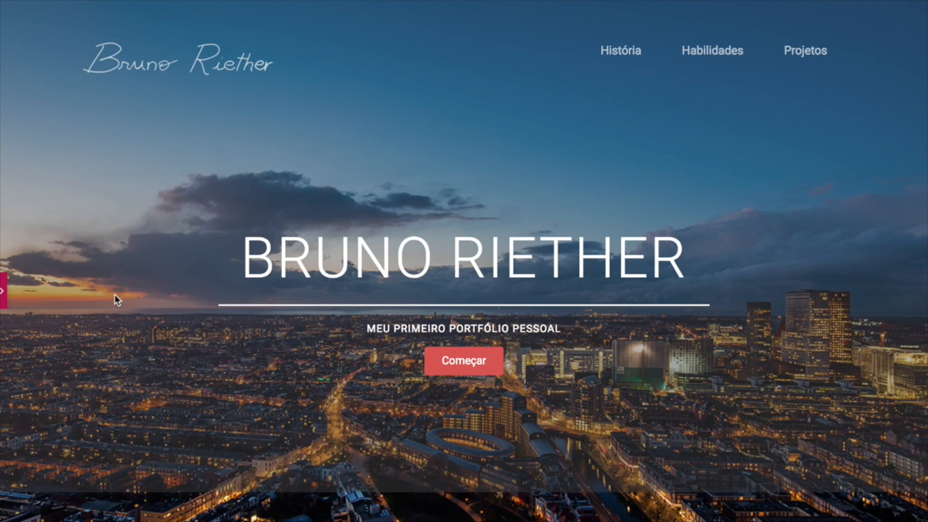
{"action": "left_click", "coordinate": [2, 291]}
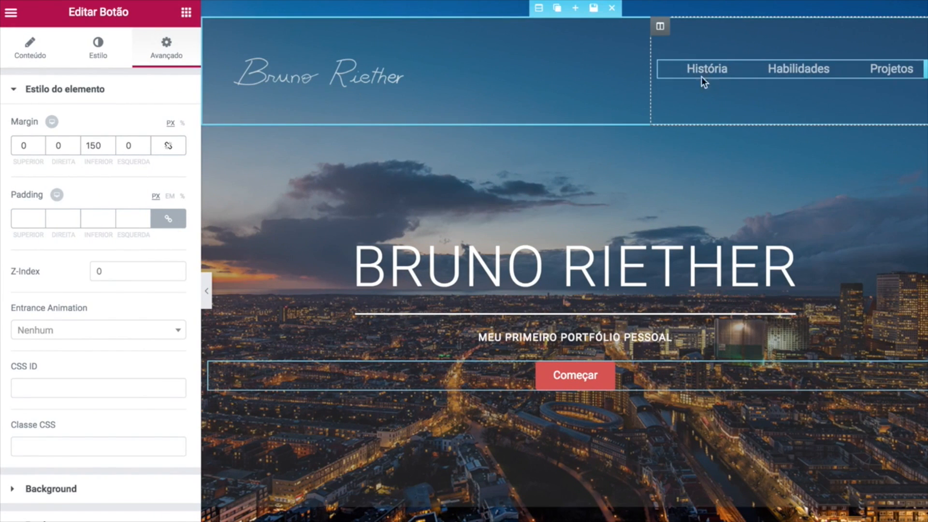
{"action": "scroll", "coordinate": [658, 230], "scroll_direction": "down", "scroll_amount": 3}
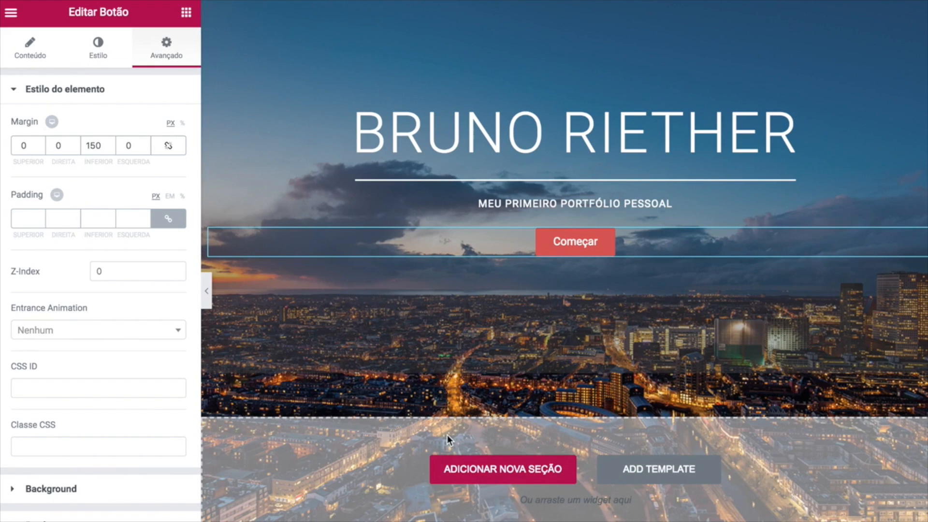
Add a new single-column section below the hero and select it.
{"action": "left_click", "coordinate": [507, 465]}
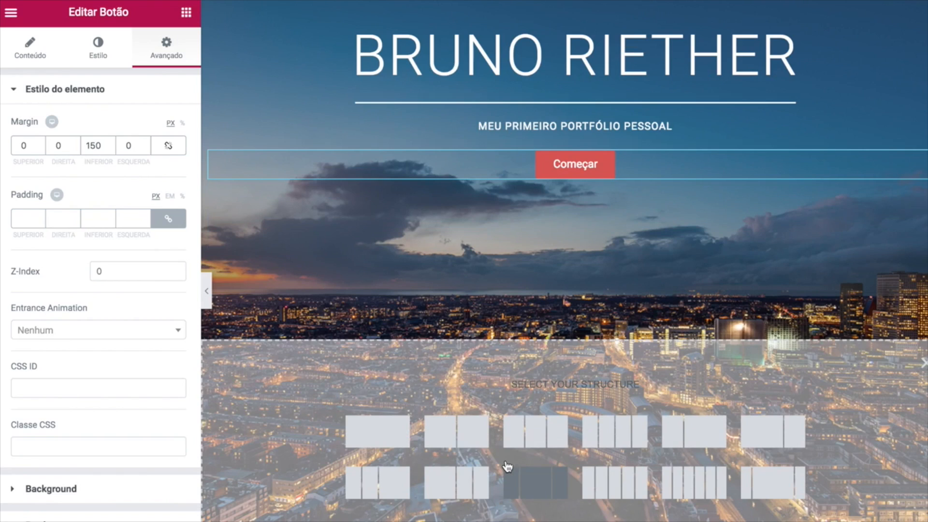
{"action": "left_click", "coordinate": [378, 428]}
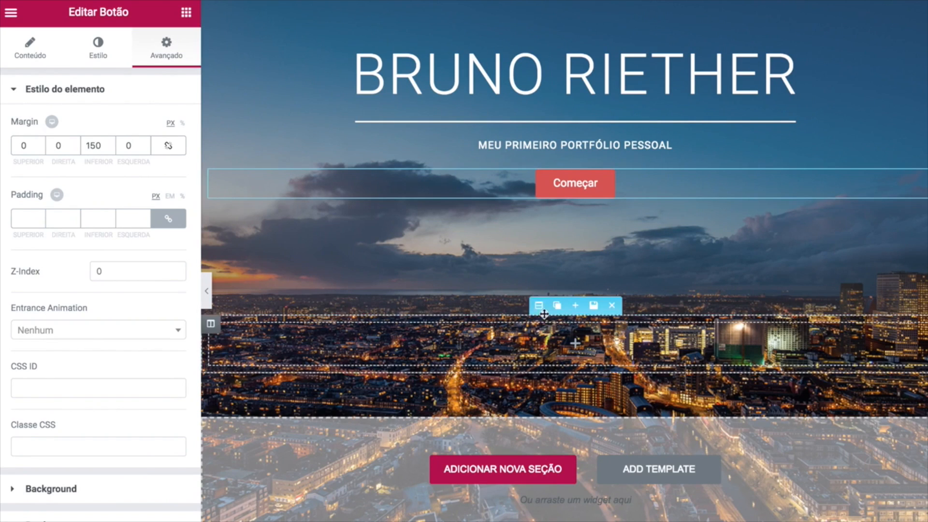
{"action": "left_click", "coordinate": [539, 305]}
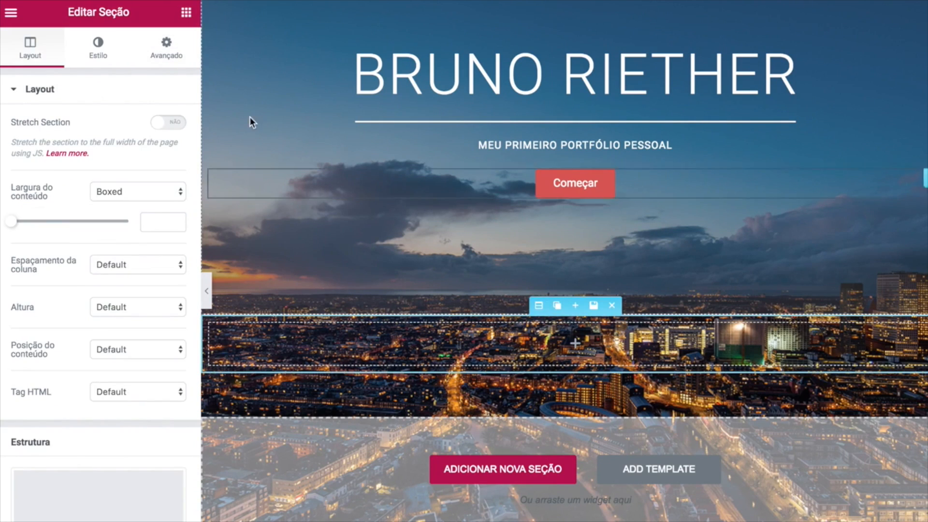
Set the section's solid background colour to #e8e8e8 in its Estilo settings.
{"action": "left_click", "coordinate": [100, 57]}
{"action": "left_click", "coordinate": [106, 179]}
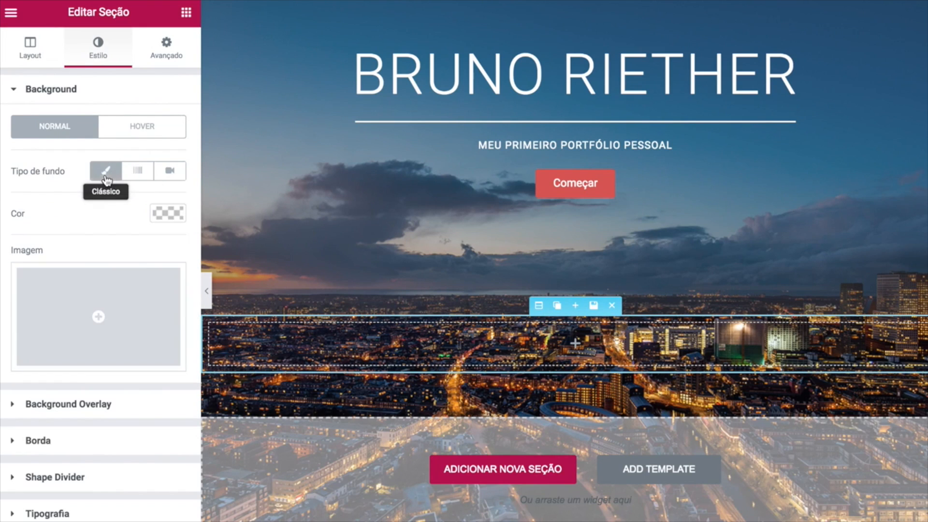
{"action": "left_click", "coordinate": [170, 216]}
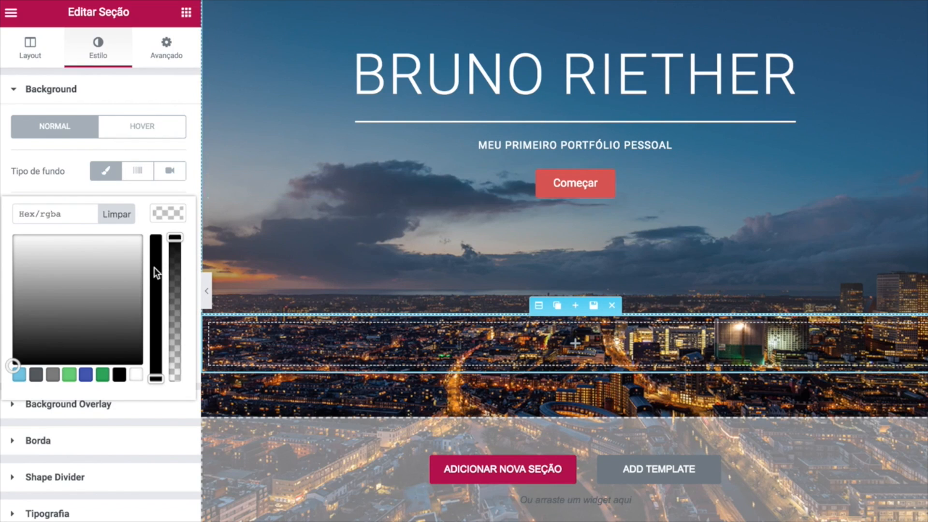
{"action": "left_click", "coordinate": [48, 214]}
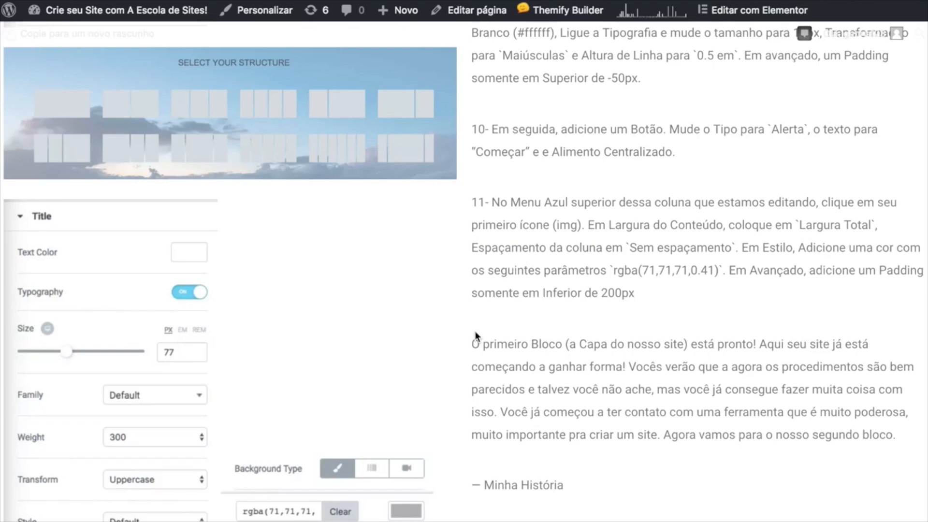
{"action": "scroll", "coordinate": [476, 334], "scroll_direction": "down", "scroll_amount": 1}
{"action": "scroll", "coordinate": [475, 333], "scroll_direction": "down", "scroll_amount": 5}
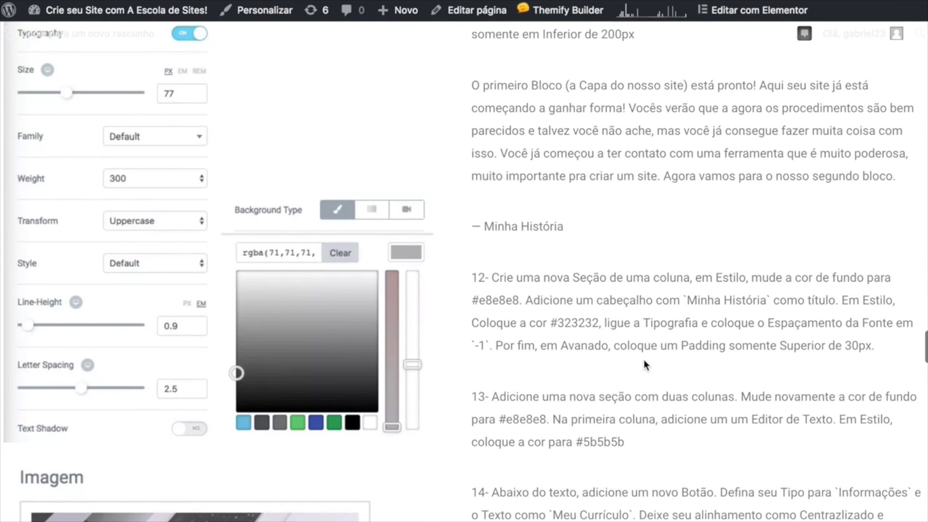
{"action": "scroll", "coordinate": [644, 360], "scroll_direction": "down", "scroll_amount": 1}
{"action": "left_click_drag", "start_coordinate": [520, 266], "coordinate": [475, 262]}
{"action": "key", "text": "ctrl+c"}
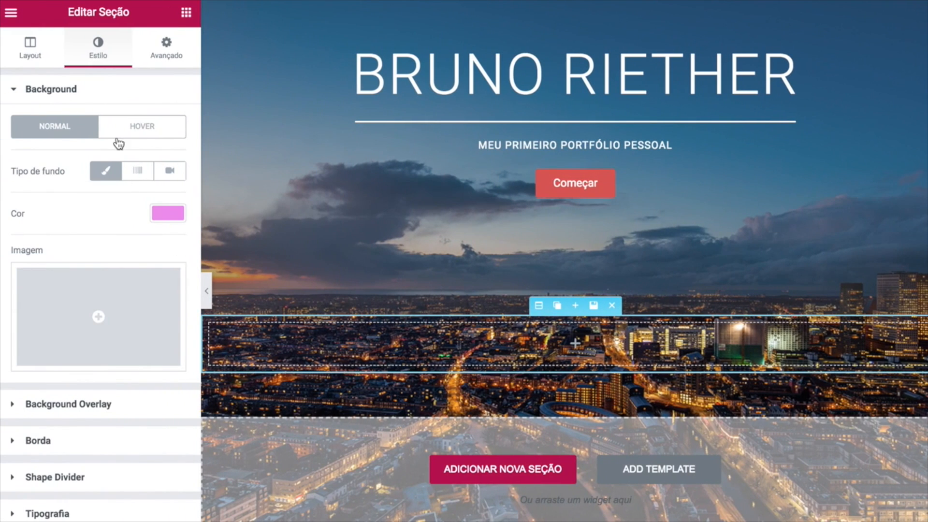
{"action": "left_click", "coordinate": [168, 213]}
{"action": "left_click", "coordinate": [68, 215]}
{"action": "key", "text": "ctrl+v"}
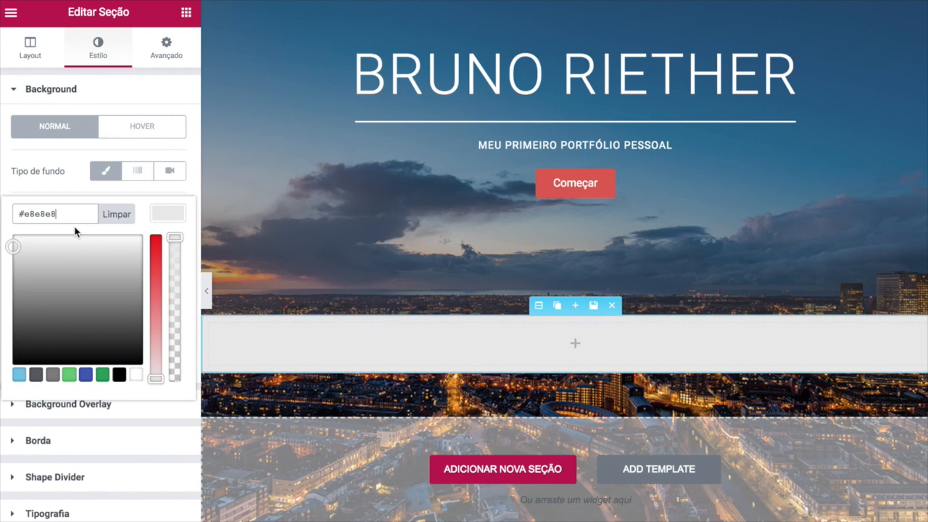
{"action": "left_click", "coordinate": [68, 175]}
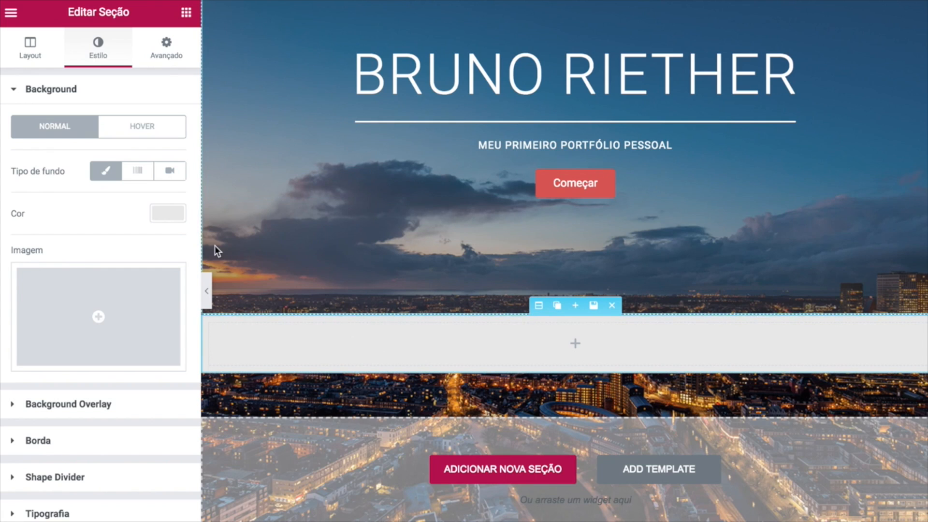
Add a left-aligned heading reading 'Minha História' to the grey section.
{"action": "left_click", "coordinate": [186, 13]}
{"action": "left_click_drag", "start_coordinate": [148, 108], "coordinate": [524, 346]}
{"action": "left_click_drag", "start_coordinate": [136, 141], "coordinate": [16, 126]}
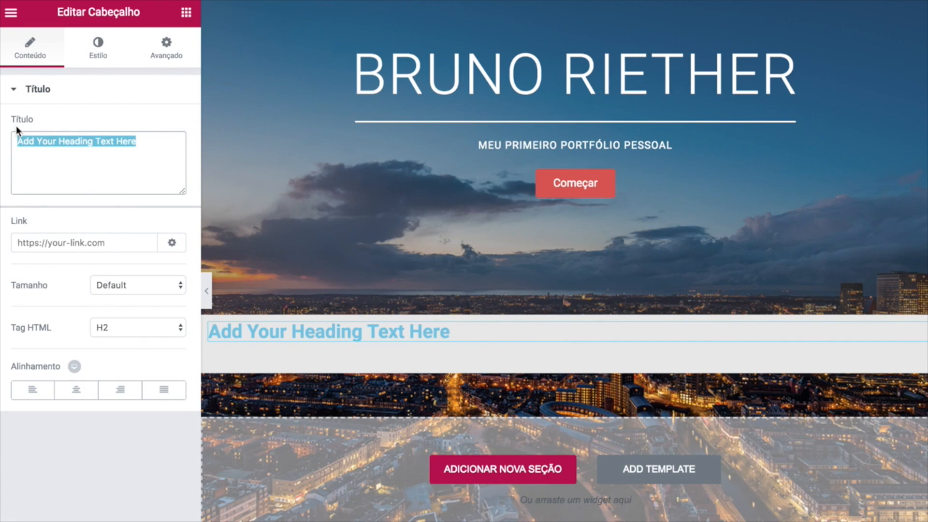
{"action": "type", "text": "Minha História"}
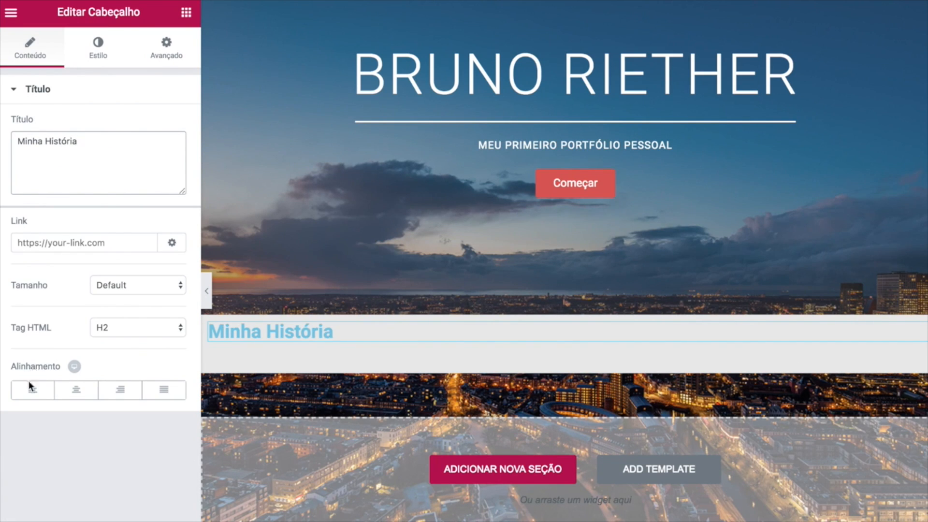
{"action": "left_click", "coordinate": [30, 389]}
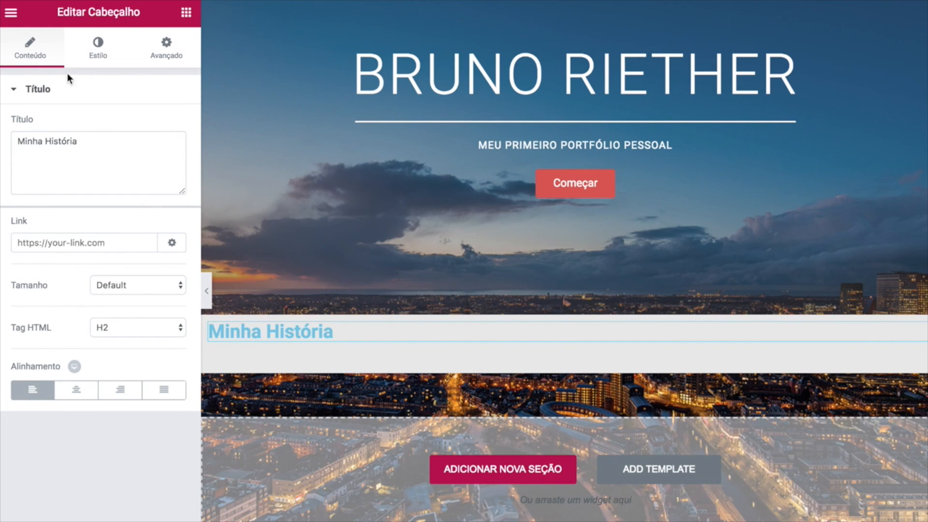
Set the heading's text colour to #323232.
{"action": "left_click", "coordinate": [94, 52]}
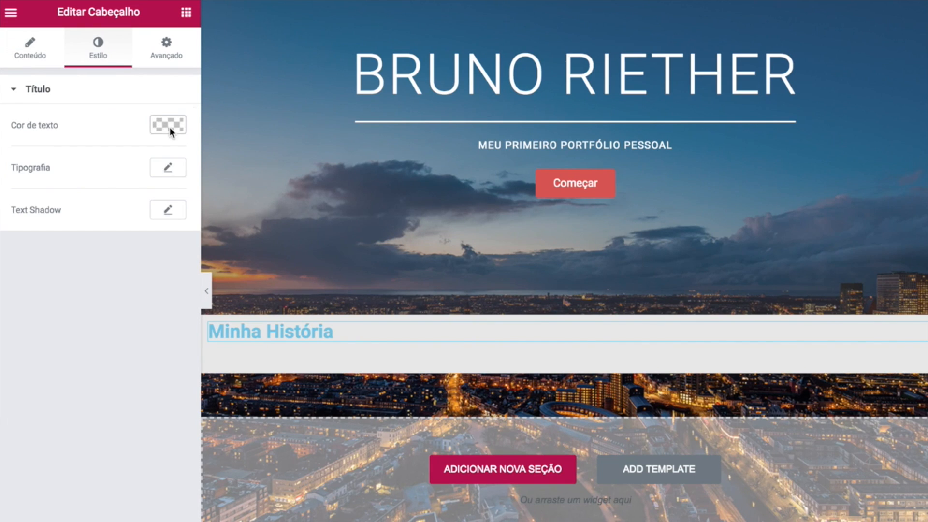
{"action": "left_click", "coordinate": [169, 127]}
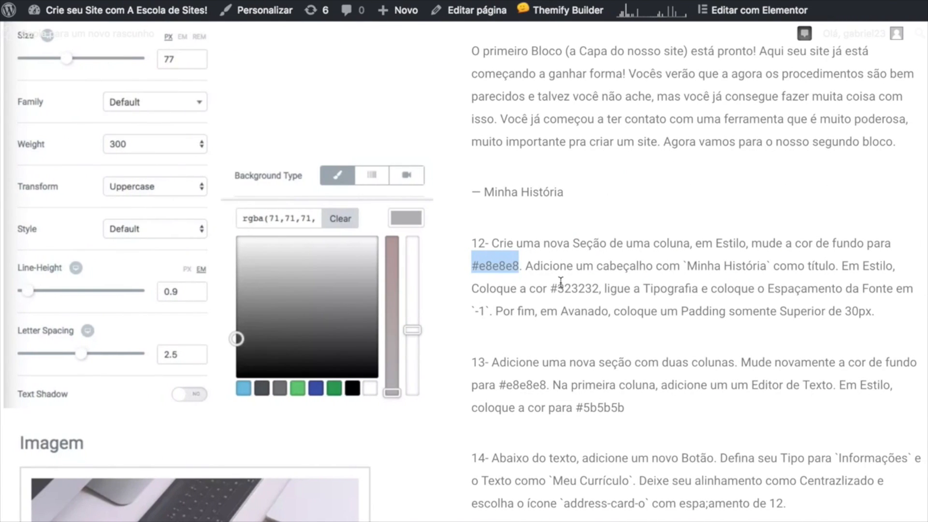
{"action": "left_click_drag", "start_coordinate": [550, 289], "coordinate": [599, 288]}
{"action": "key", "text": "ctrl+c"}
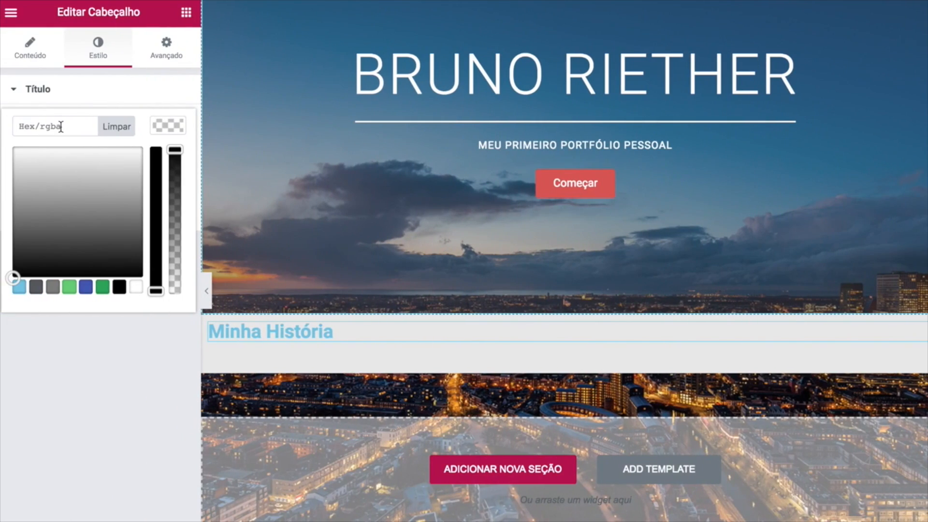
{"action": "key", "text": "ctrl+a"}
{"action": "key", "text": "ctrl+v"}
{"action": "left_click", "coordinate": [74, 383]}
{"action": "left_click", "coordinate": [162, 126]}
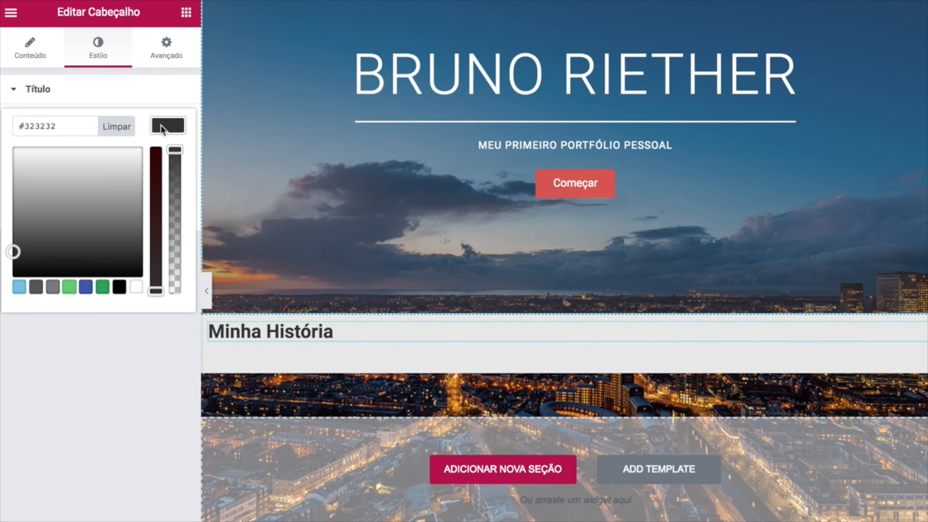
{"action": "left_click", "coordinate": [75, 402]}
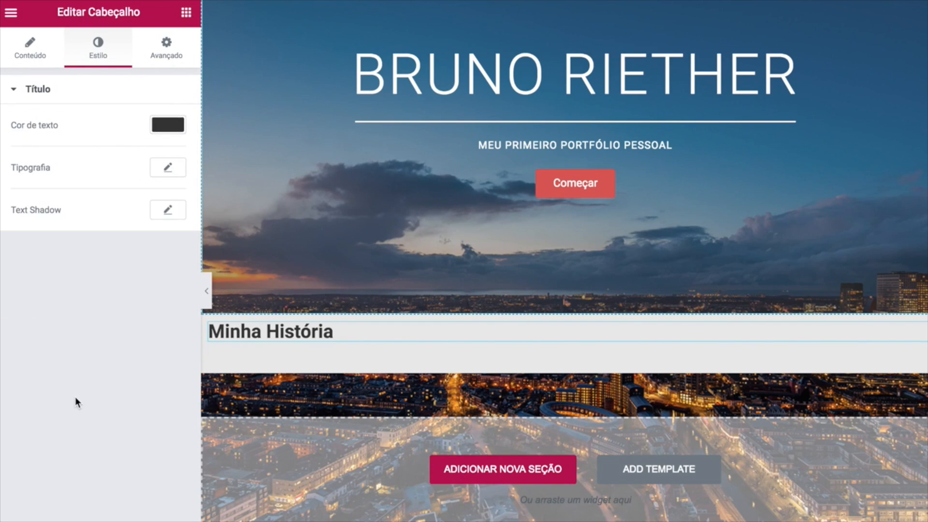
Keep the default font and set the heading's letter spacing to -.1.
{"action": "left_click", "coordinate": [168, 168]}
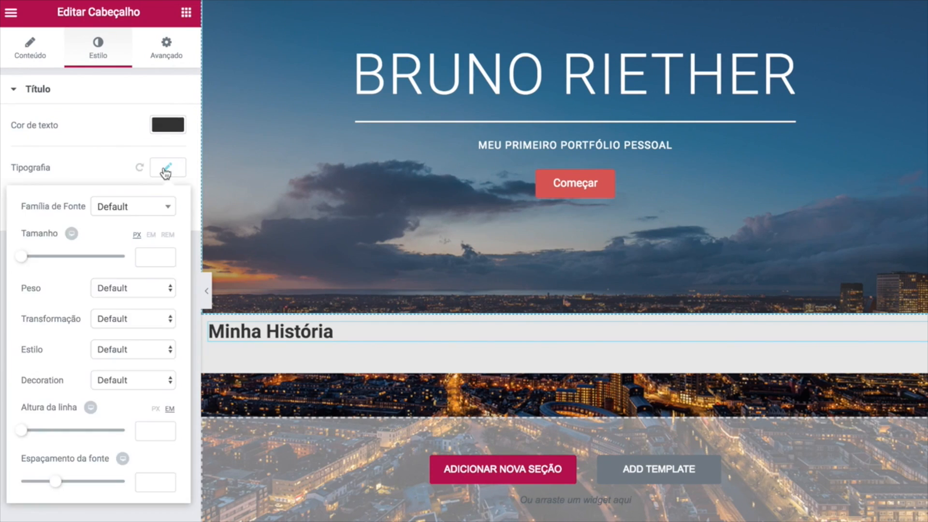
{"action": "left_click", "coordinate": [128, 209]}
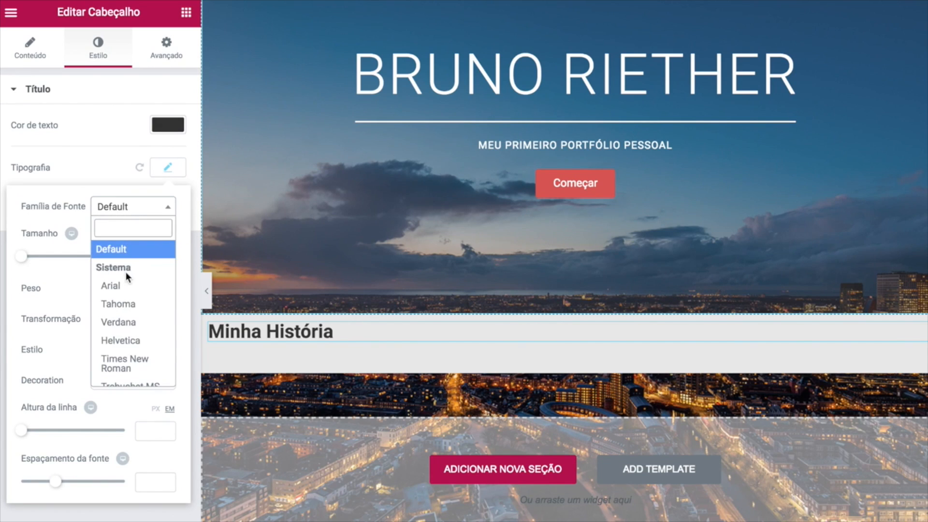
{"action": "scroll", "coordinate": [126, 276], "scroll_direction": "down", "scroll_amount": 5}
{"action": "scroll", "coordinate": [126, 276], "scroll_direction": "up", "scroll_amount": 5}
{"action": "left_click", "coordinate": [79, 176]}
{"action": "left_click", "coordinate": [124, 208]}
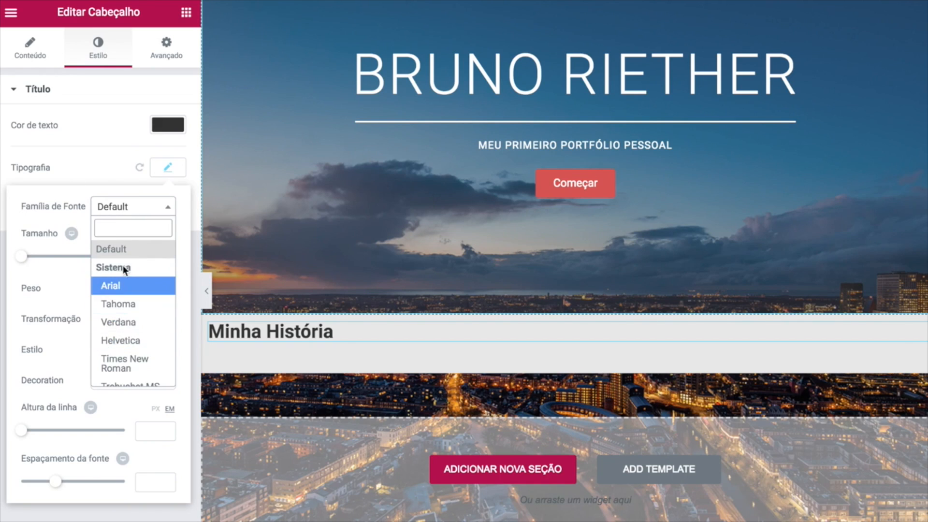
{"action": "left_click", "coordinate": [60, 201]}
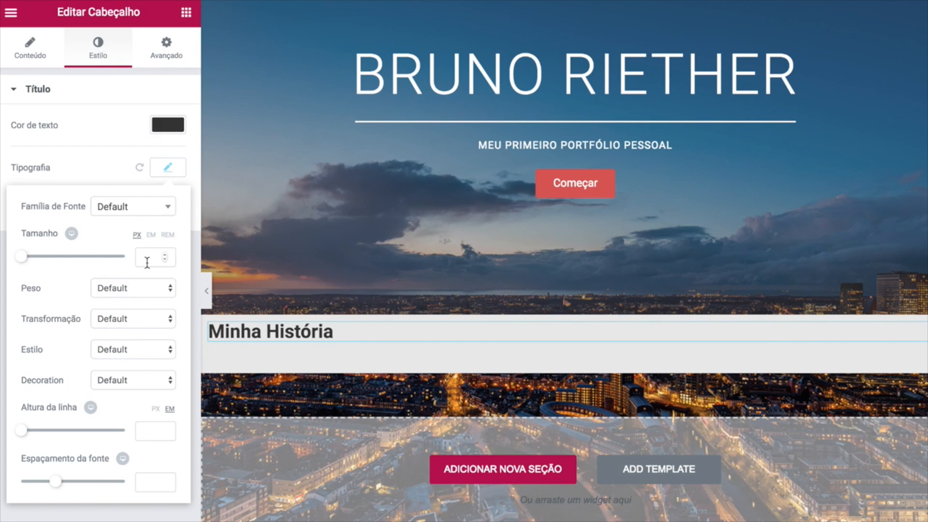
{"action": "left_click", "coordinate": [147, 484]}
{"action": "type", "text": "-.1"}
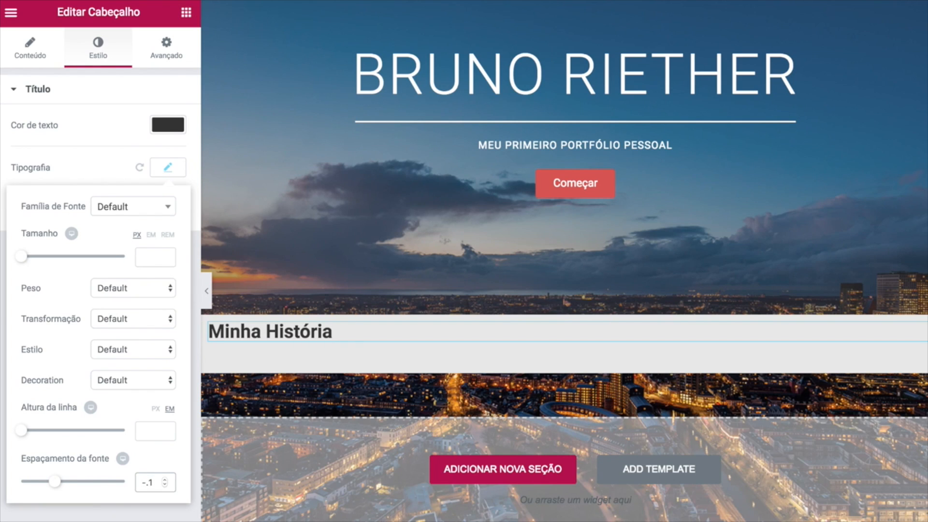
{"action": "left_click", "coordinate": [172, 71]}
Unlink the heading's margins and give it a 30 px top margin.
{"action": "left_click", "coordinate": [174, 63]}
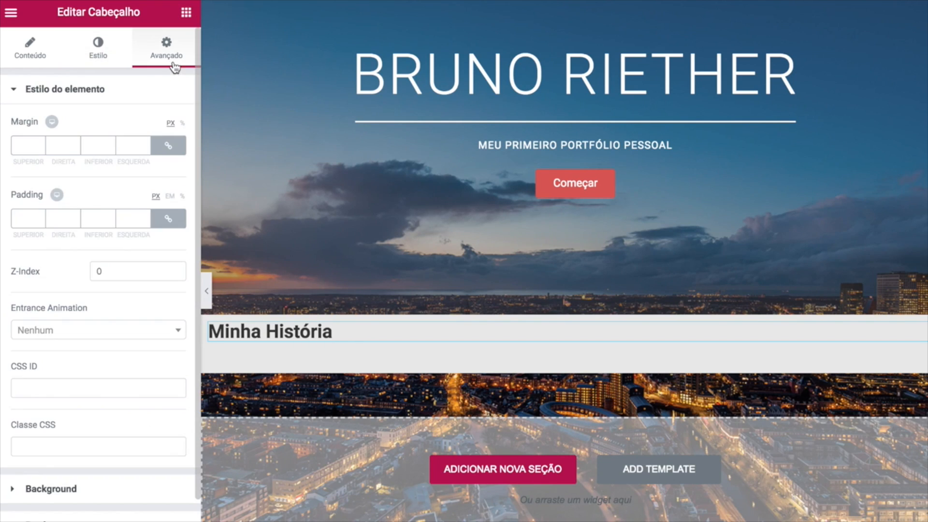
{"action": "left_click", "coordinate": [162, 146]}
{"action": "type", "text": "30"}
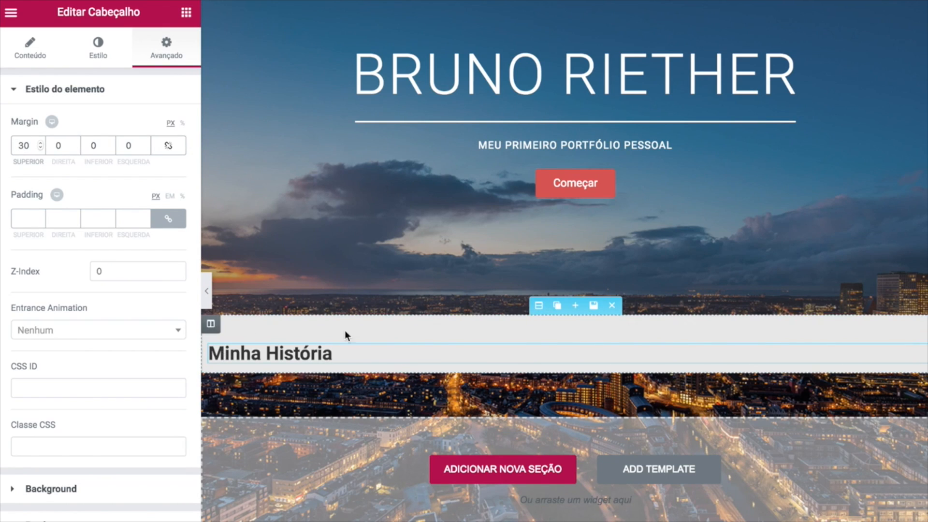
{"action": "double_click", "coordinate": [12, 144]}
{"action": "left_click", "coordinate": [98, 118]}
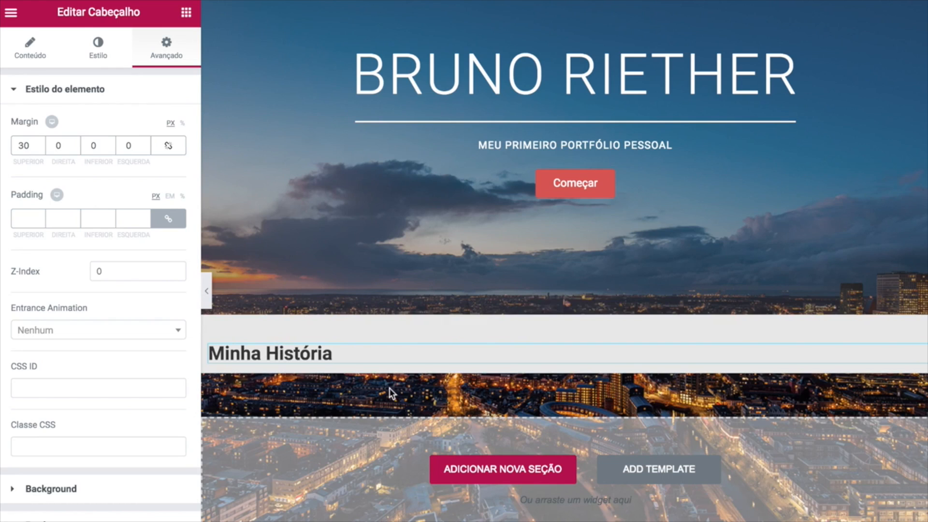
{"action": "left_click_drag", "start_coordinate": [32, 146], "coordinate": [2, 151]}
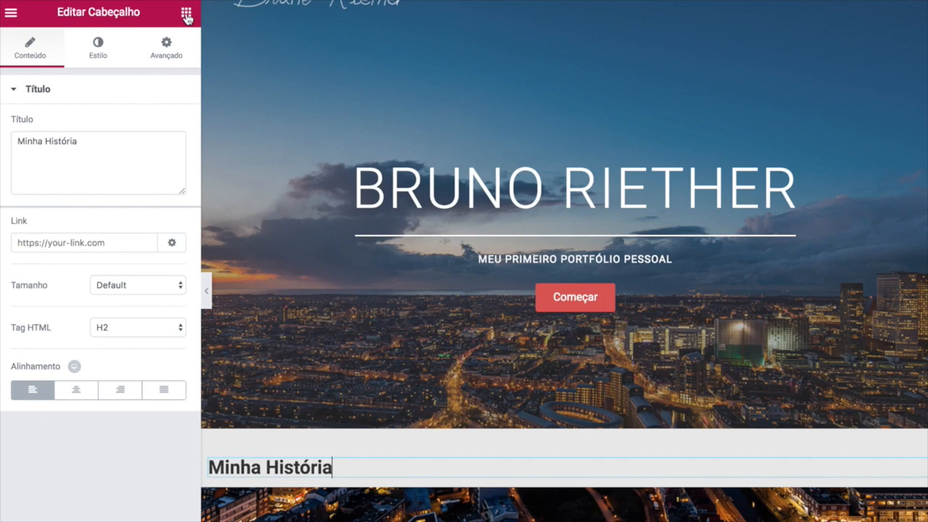
Add a two-column layout beneath the Minha História heading.
{"action": "left_click", "coordinate": [186, 14]}
{"action": "left_click_drag", "start_coordinate": [46, 128], "coordinate": [437, 472]}
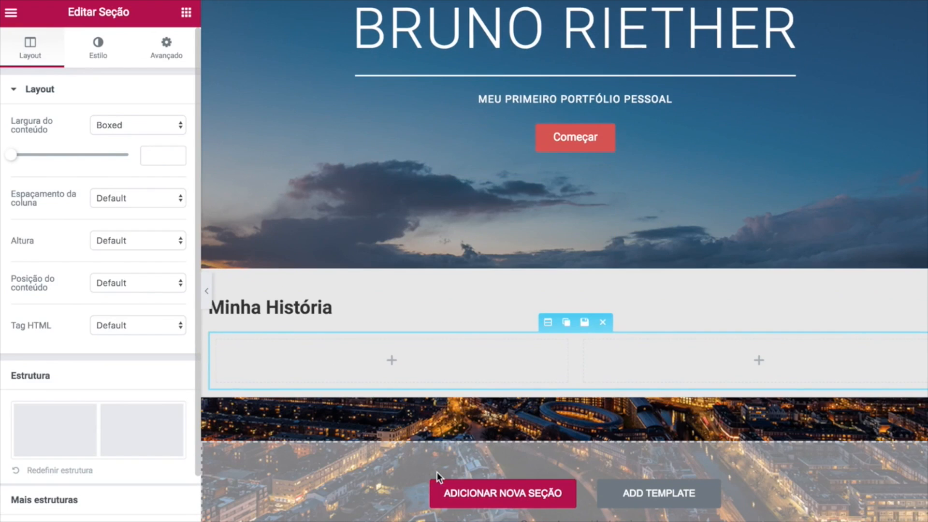
{"action": "left_click", "coordinate": [187, 13]}
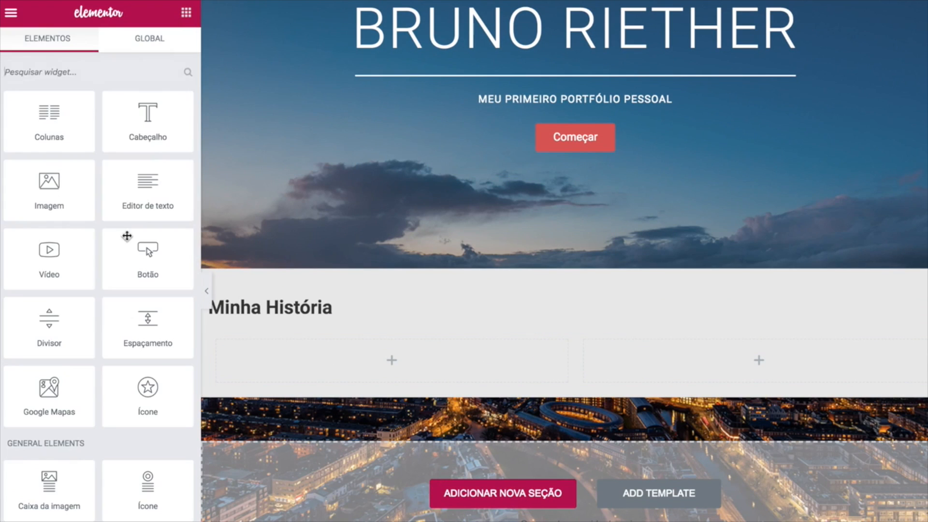
Drop an Editor de texto block into the left column and colour its text #5b5b5b.
{"action": "left_click_drag", "start_coordinate": [122, 191], "coordinate": [369, 363]}
{"action": "left_click", "coordinate": [103, 63]}
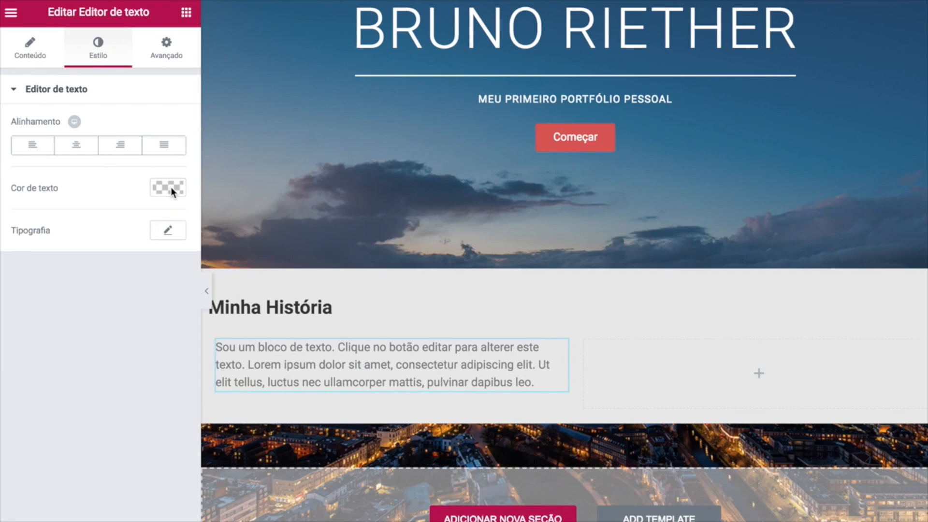
{"action": "left_click", "coordinate": [170, 188]}
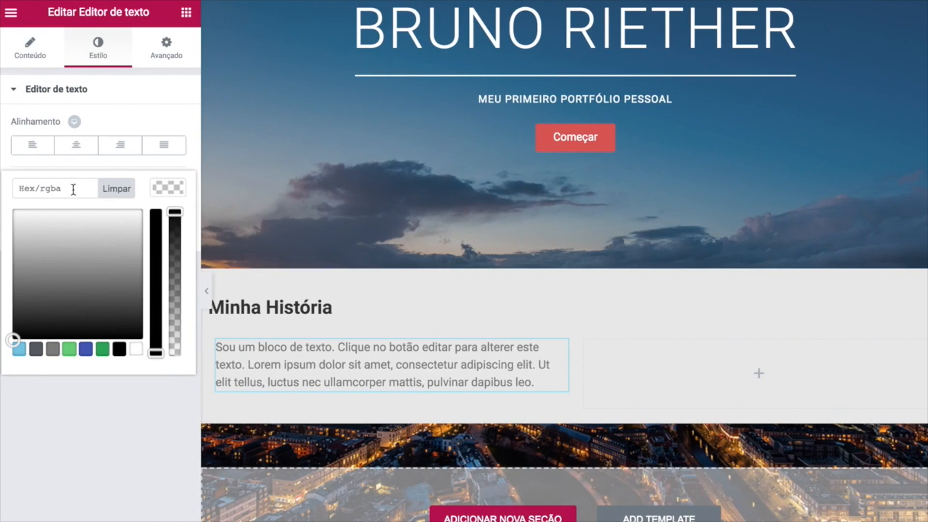
{"action": "left_click", "coordinate": [73, 189]}
{"action": "type", "text": "#5b5b5b"}
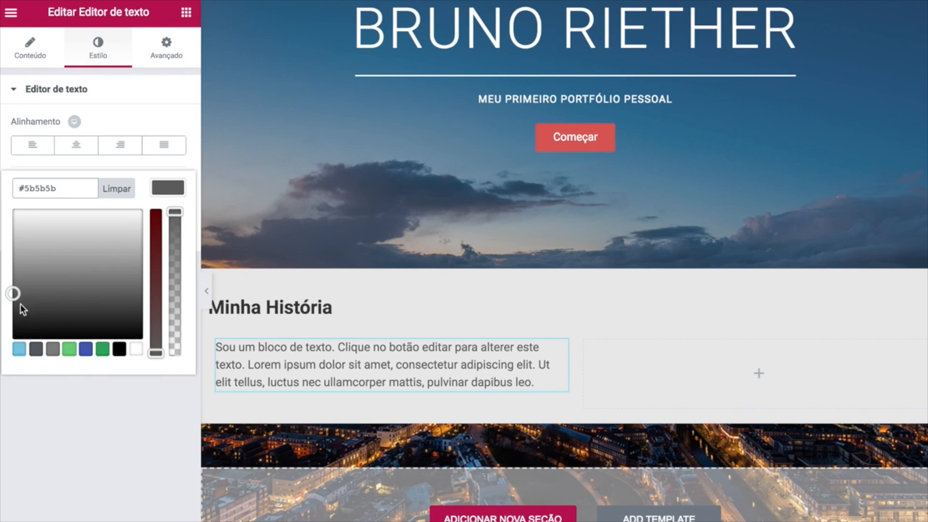
{"action": "left_click", "coordinate": [61, 430]}
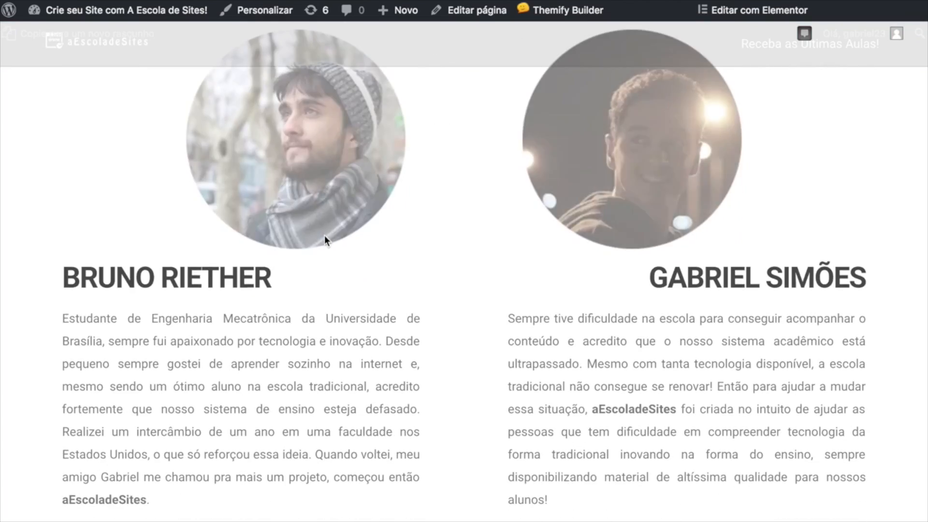
Replace the placeholder paragraph with the pasted Mechatronics Engineering in Brasília biography.
{"action": "scroll", "coordinate": [151, 506], "scroll_direction": "down", "scroll_amount": 1}
{"action": "left_click_drag", "start_coordinate": [150, 484], "coordinate": [57, 297]}
{"action": "key", "text": "ctrl+c"}
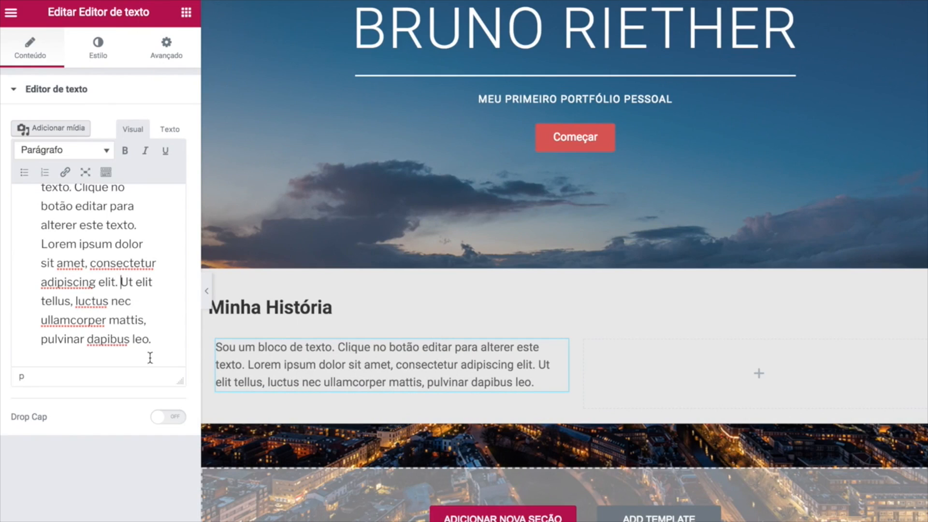
{"action": "key", "text": "ctrl+a"}
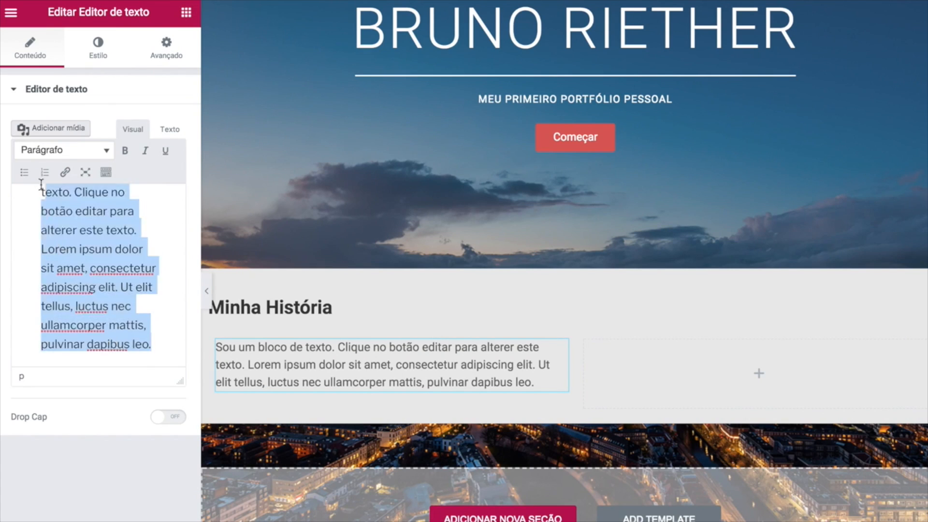
{"action": "key", "text": "ctrl+v"}
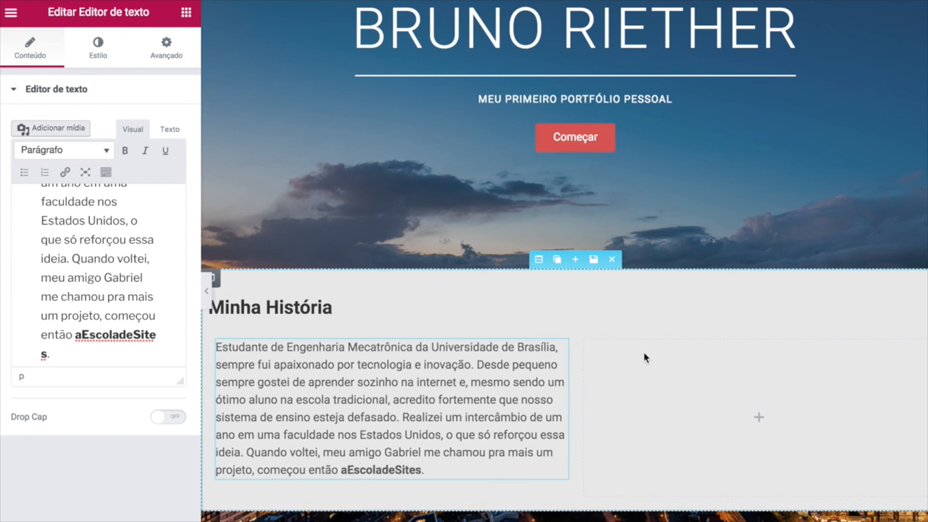
{"action": "scroll", "coordinate": [128, 263], "scroll_direction": "up", "scroll_amount": 4}
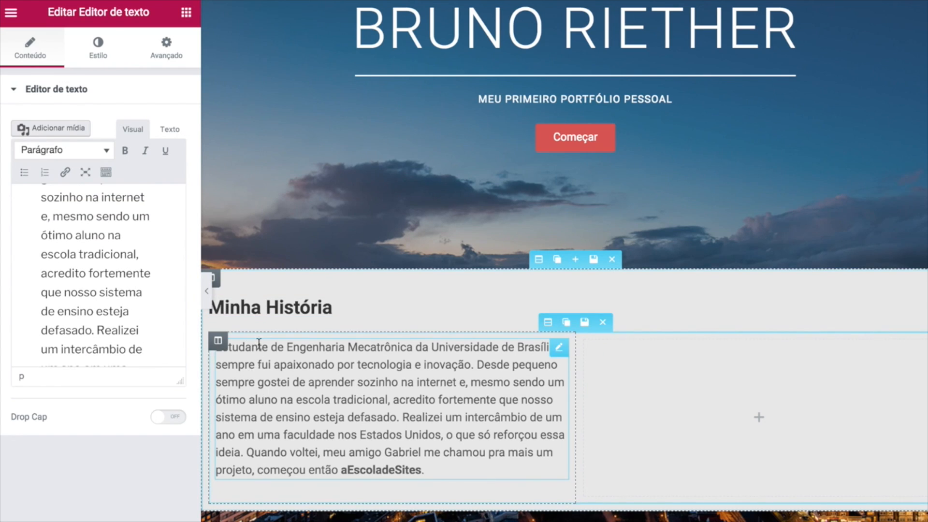
{"action": "scroll", "coordinate": [232, 291], "scroll_direction": "down", "scroll_amount": 1}
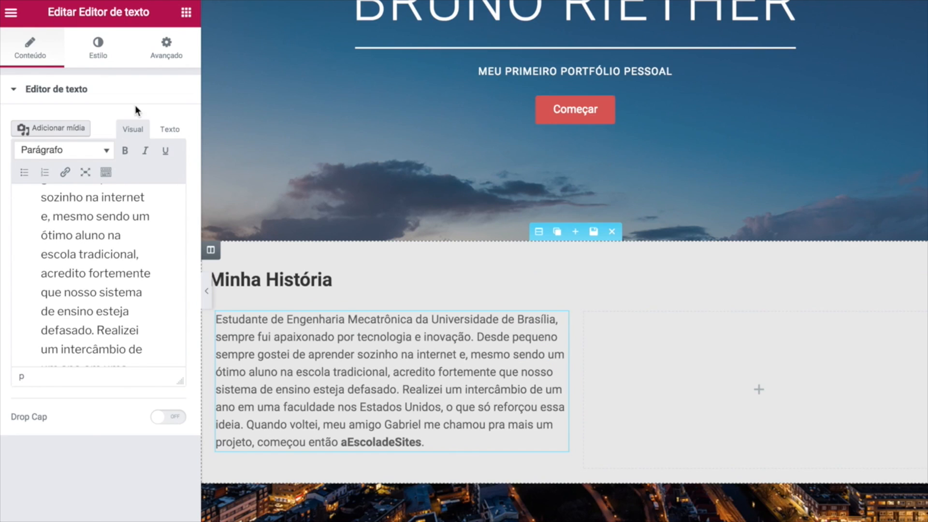
Add a centred Informações-type button below the bio text.
{"action": "left_click", "coordinate": [186, 12]}
{"action": "left_click_drag", "start_coordinate": [133, 257], "coordinate": [343, 446]}
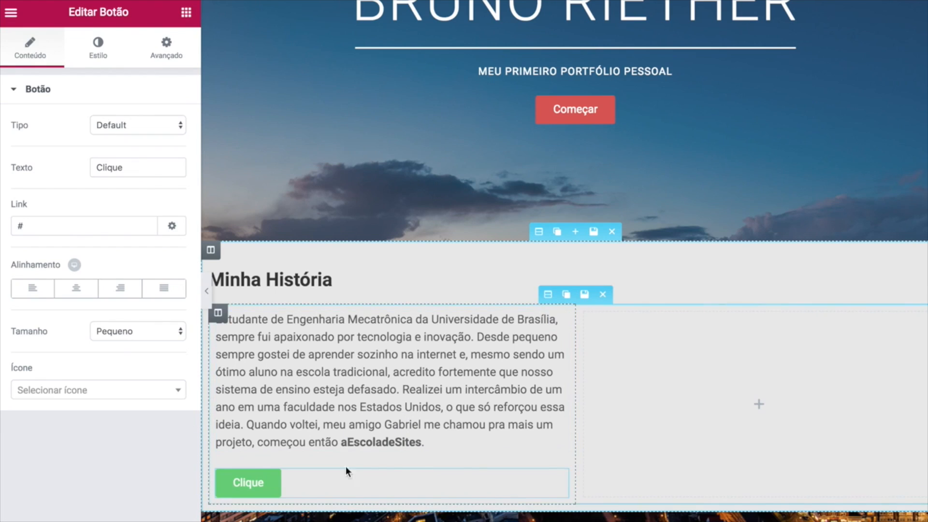
{"action": "left_click", "coordinate": [76, 288]}
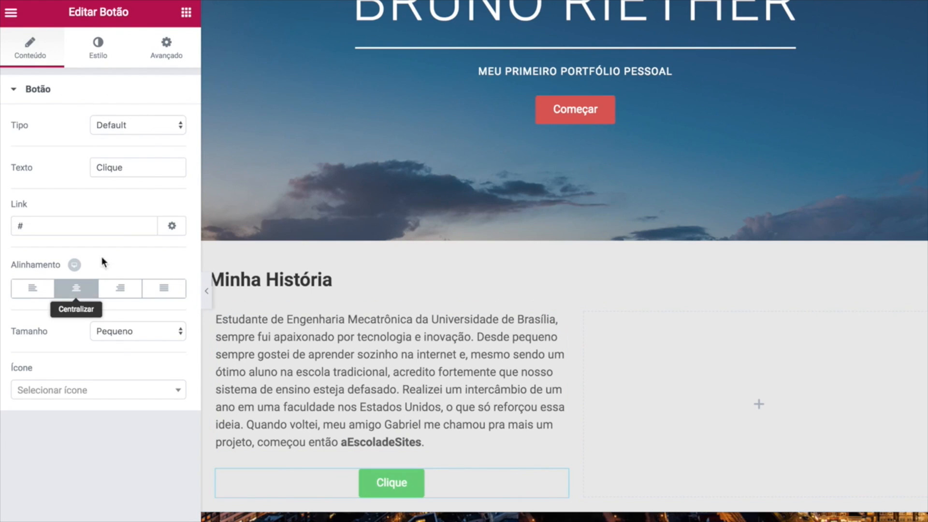
{"action": "left_click", "coordinate": [141, 127]}
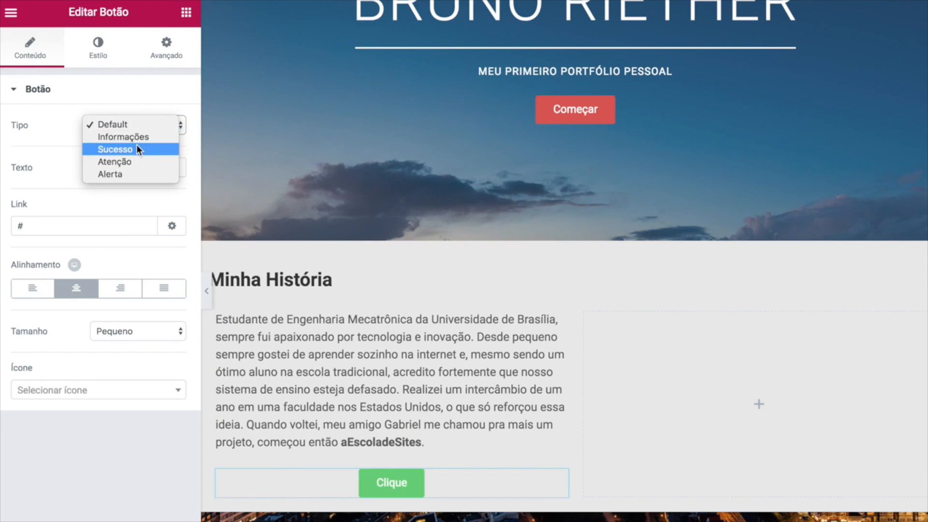
{"action": "left_click", "coordinate": [134, 140]}
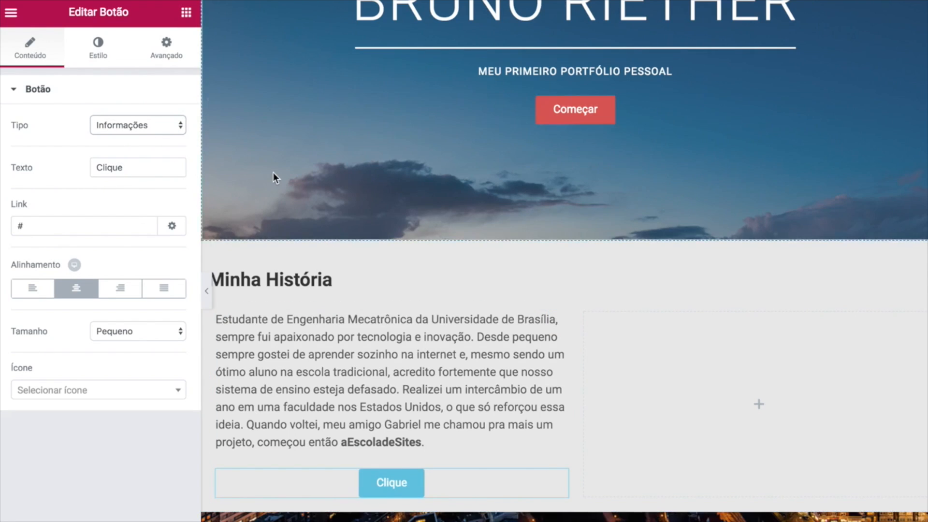
{"action": "scroll", "coordinate": [274, 174], "scroll_direction": "up", "scroll_amount": 5}
{"action": "scroll", "coordinate": [274, 178], "scroll_direction": "down", "scroll_amount": 2}
{"action": "scroll", "coordinate": [273, 177], "scroll_direction": "up", "scroll_amount": 2}
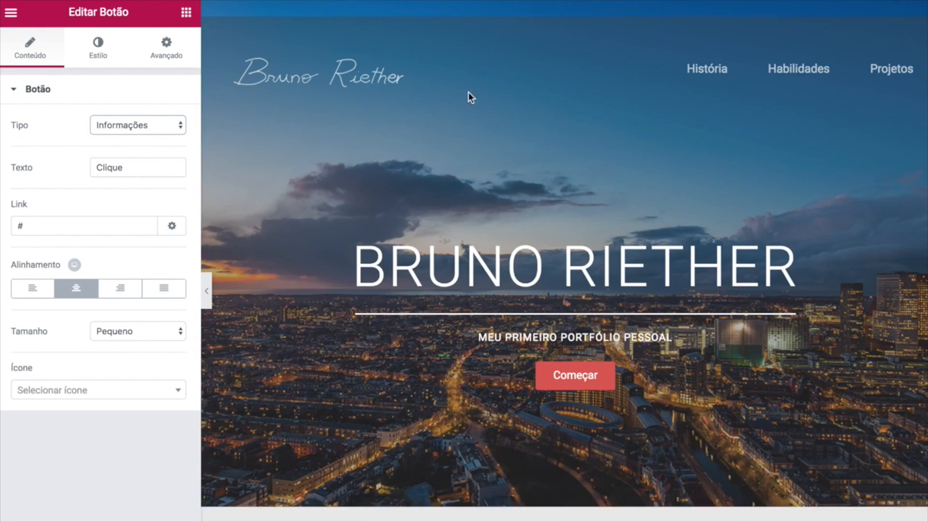
{"action": "scroll", "coordinate": [347, 250], "scroll_direction": "down", "scroll_amount": 5}
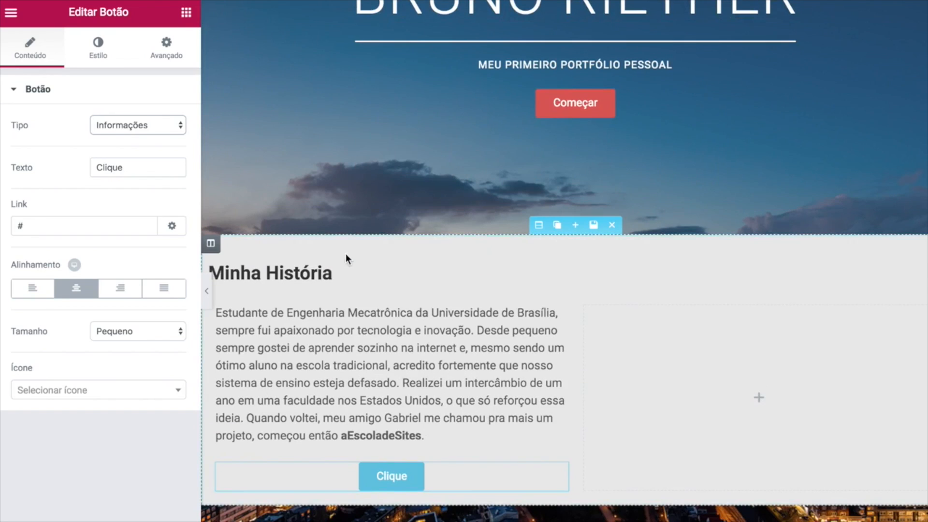
{"action": "scroll", "coordinate": [408, 382], "scroll_direction": "up", "scroll_amount": 4}
{"action": "scroll", "coordinate": [312, 260], "scroll_direction": "down", "scroll_amount": 6}
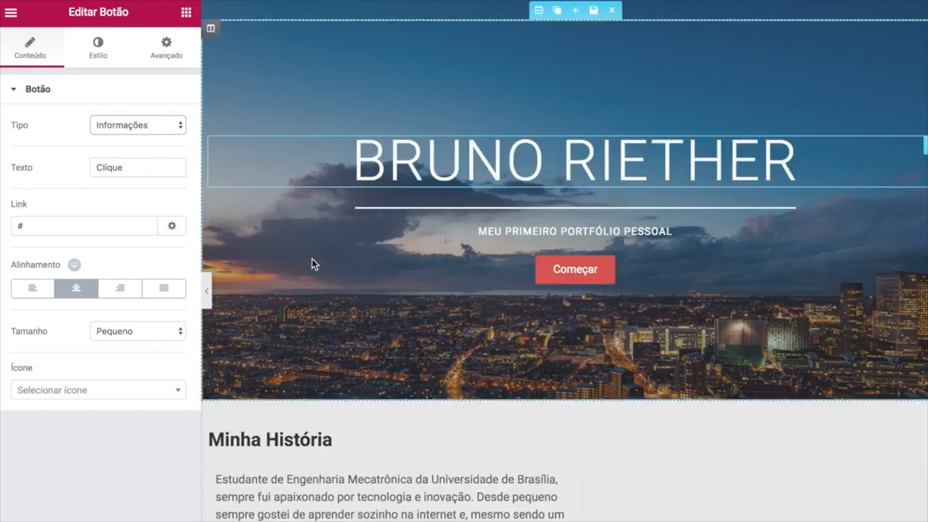
Try several background colours for the button: greys, greens, teal and deep blue.
{"action": "left_click", "coordinate": [98, 54]}
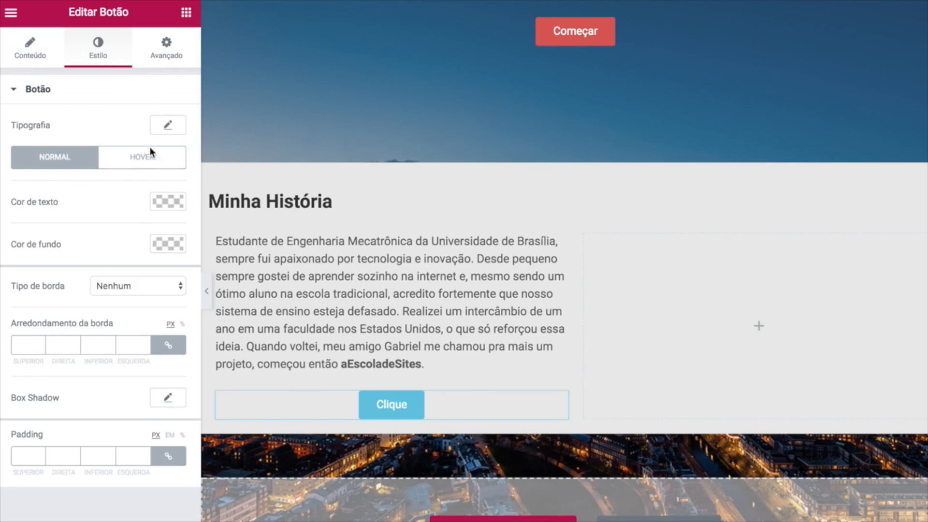
{"action": "left_click", "coordinate": [166, 240]}
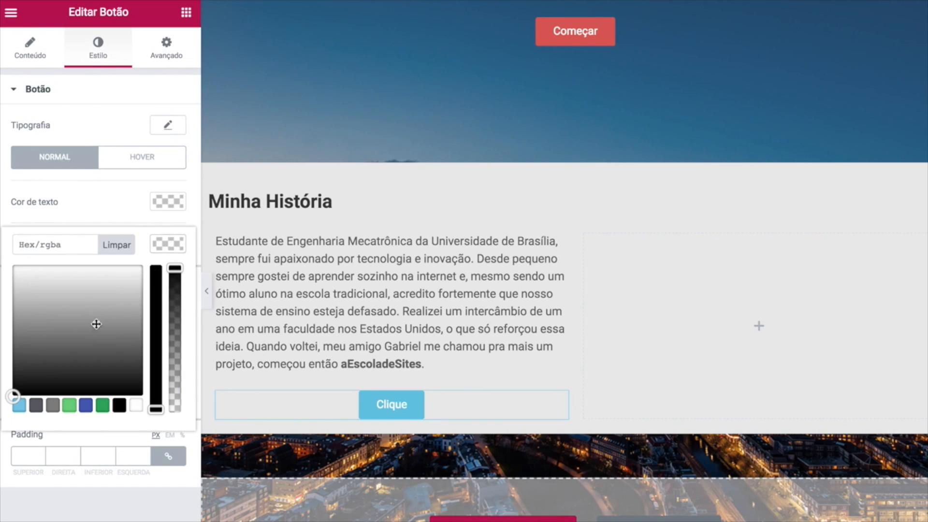
{"action": "left_click", "coordinate": [118, 275]}
{"action": "left_click", "coordinate": [48, 287]}
{"action": "left_click", "coordinate": [79, 352]}
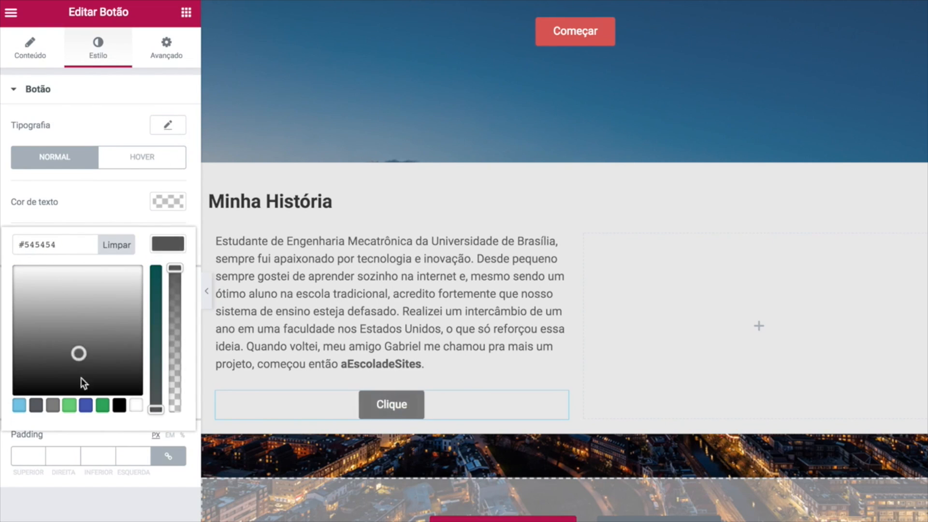
{"action": "left_click", "coordinate": [102, 405]}
{"action": "left_click", "coordinate": [64, 330]}
{"action": "left_click", "coordinate": [108, 365]}
{"action": "left_click", "coordinate": [77, 325]}
{"action": "left_click", "coordinate": [97, 329]}
{"action": "left_click", "coordinate": [101, 318]}
{"action": "left_click", "coordinate": [62, 317]}
{"action": "left_click", "coordinate": [54, 327]}
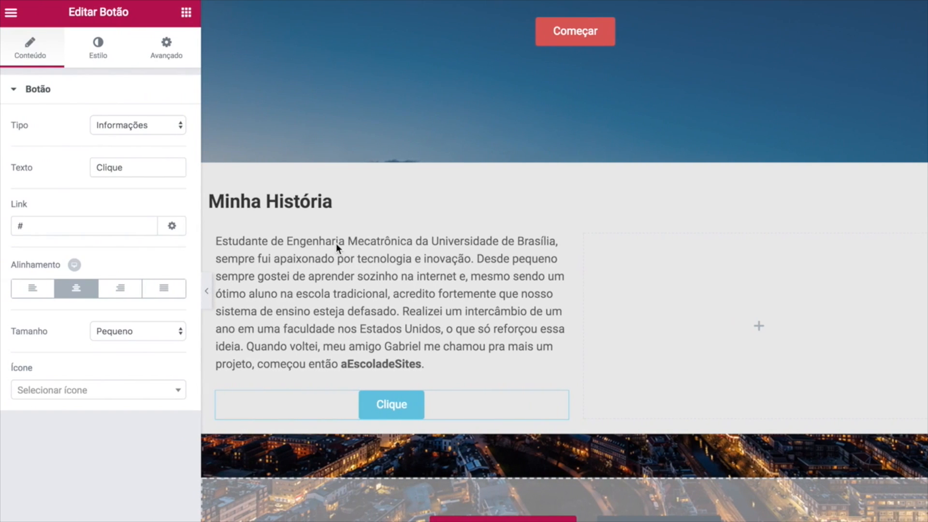
Change the button label to 'Meu Currículo', leaving the link as #.
{"action": "left_click_drag", "start_coordinate": [131, 176], "coordinate": [56, 170]}
{"action": "type", "text": "Meu C"}
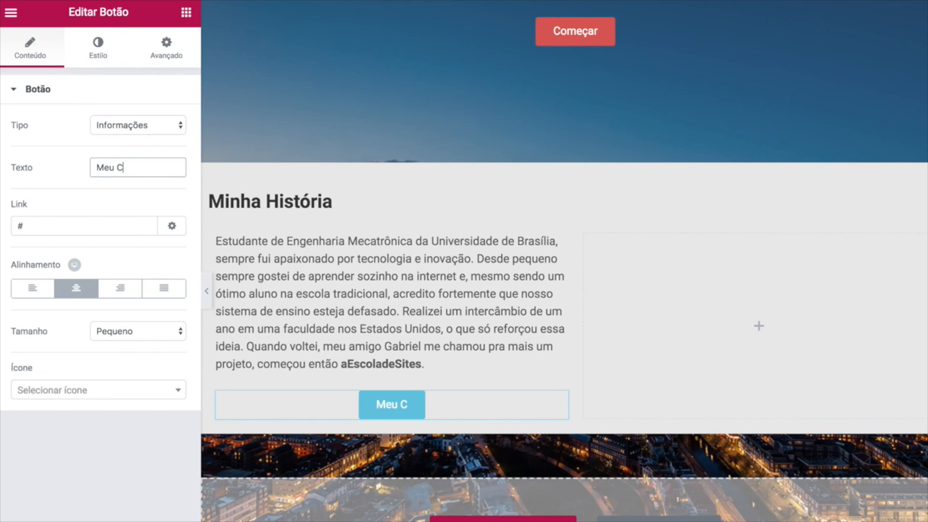
{"action": "type", "text": "urrículo"}
{"action": "left_click", "coordinate": [70, 178]}
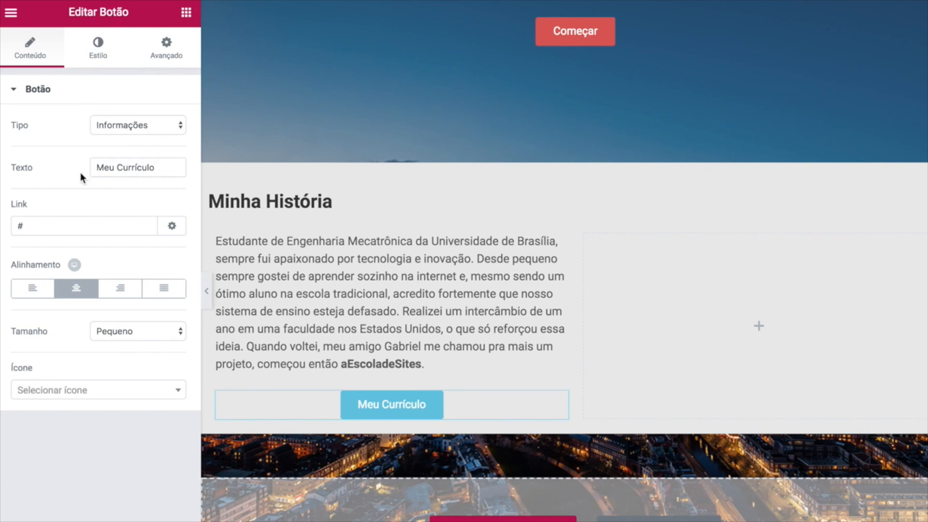
{"action": "left_click", "coordinate": [55, 230]}
{"action": "left_click_drag", "start_coordinate": [36, 225], "coordinate": [12, 227]}
{"action": "left_click", "coordinate": [70, 200]}
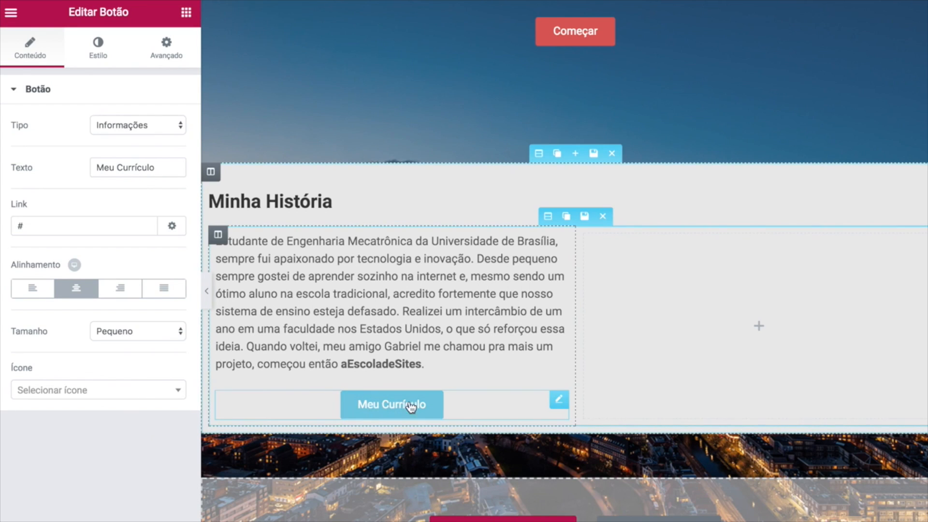
Add an address-card-o icon after the label with 12 spacing, then add an Image widget to the right column.
{"action": "left_click", "coordinate": [143, 387]}
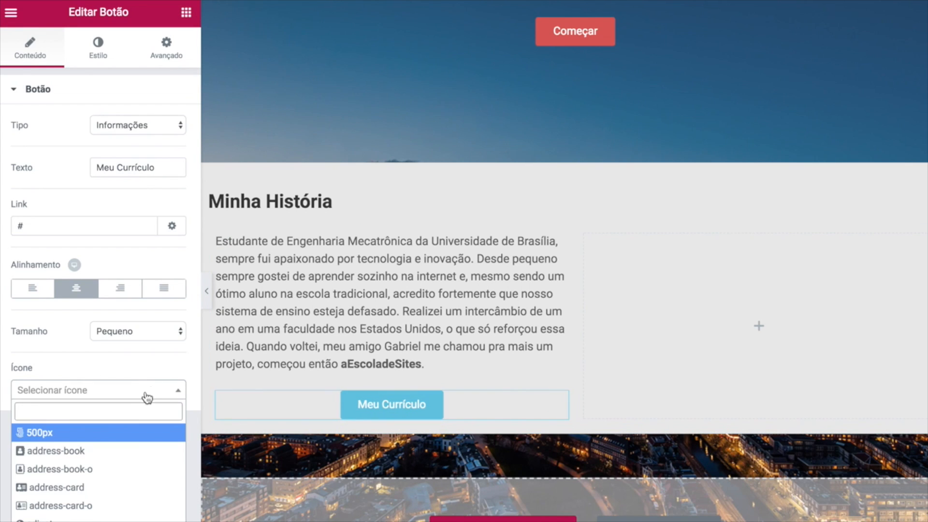
{"action": "scroll", "coordinate": [92, 448], "scroll_direction": "down", "scroll_amount": 3}
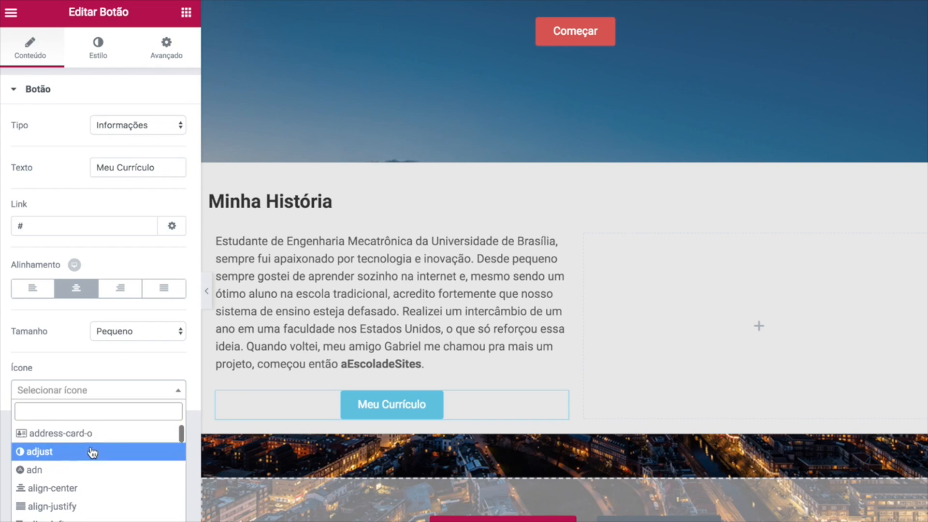
{"action": "scroll", "coordinate": [92, 449], "scroll_direction": "up", "scroll_amount": 1}
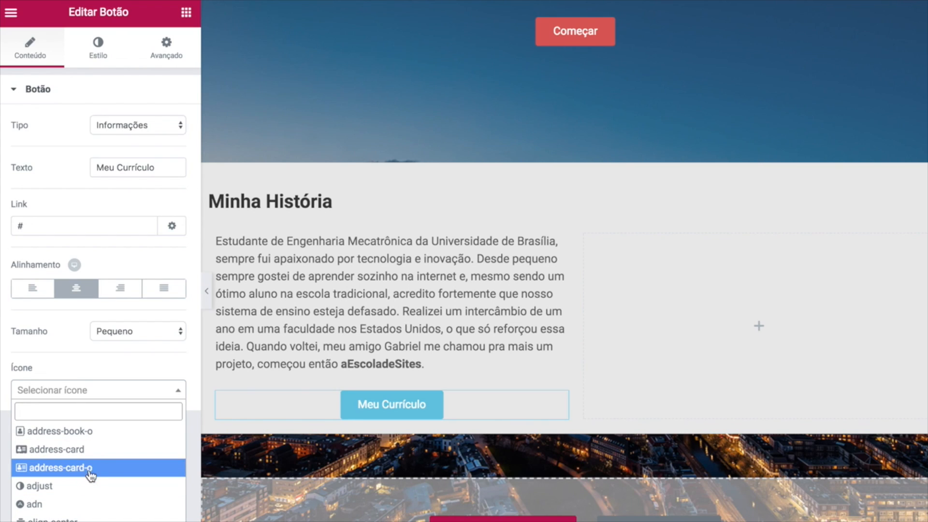
{"action": "left_click", "coordinate": [92, 469]}
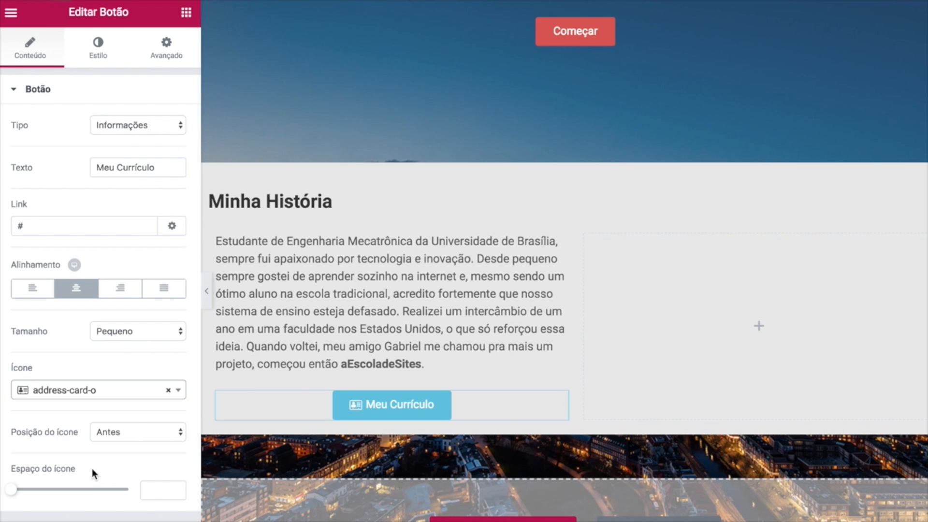
{"action": "left_click", "coordinate": [118, 431]}
{"action": "left_click", "coordinate": [119, 440]}
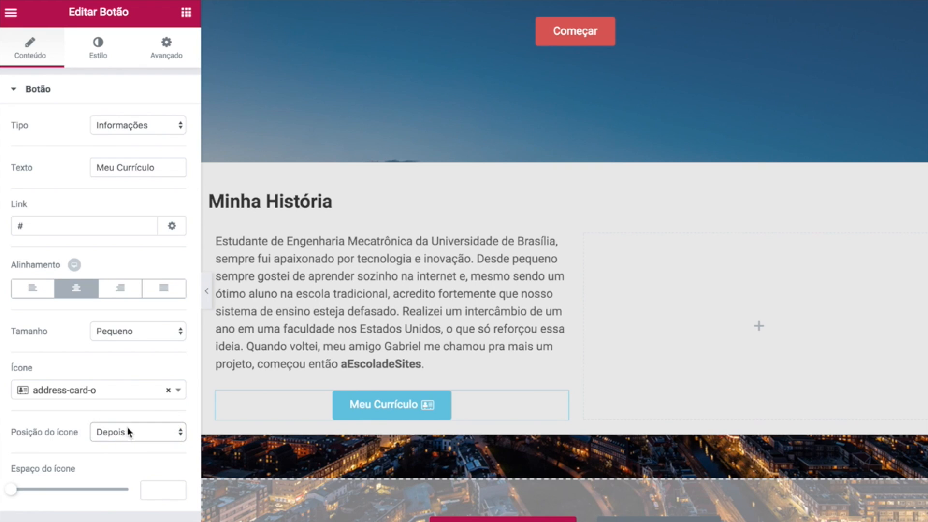
{"action": "left_click_drag", "start_coordinate": [13, 489], "coordinate": [44, 499]}
{"action": "scroll", "coordinate": [157, 490], "scroll_direction": "up", "scroll_amount": 7}
{"action": "scroll", "coordinate": [156, 489], "scroll_direction": "down", "scroll_amount": 7}
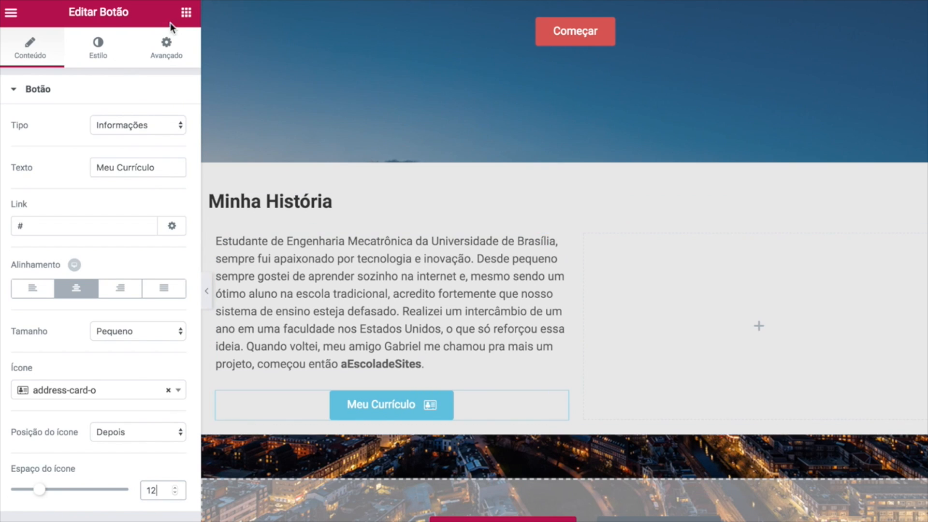
{"action": "left_click", "coordinate": [186, 12]}
{"action": "left_click_drag", "start_coordinate": [49, 188], "coordinate": [656, 303]}
Upload the photo of the man seated by the sea and insert it into the right-column image.
{"action": "left_click", "coordinate": [96, 188]}
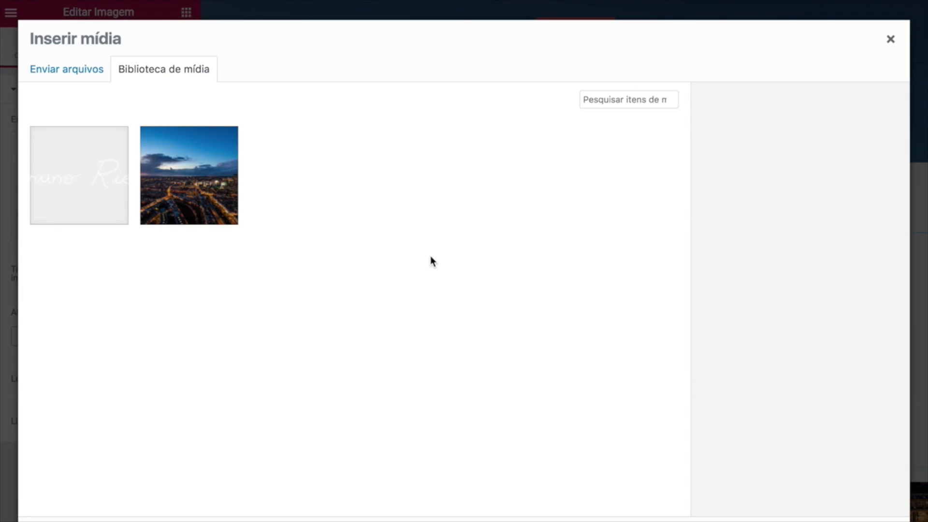
{"action": "left_click", "coordinate": [63, 70]}
{"action": "left_click", "coordinate": [425, 291]}
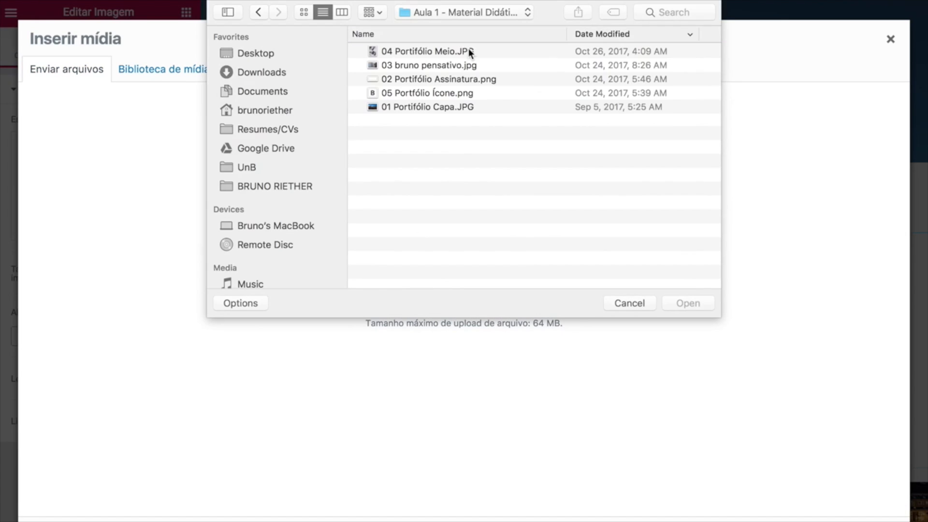
{"action": "left_click", "coordinate": [439, 67]}
{"action": "left_click", "coordinate": [691, 304]}
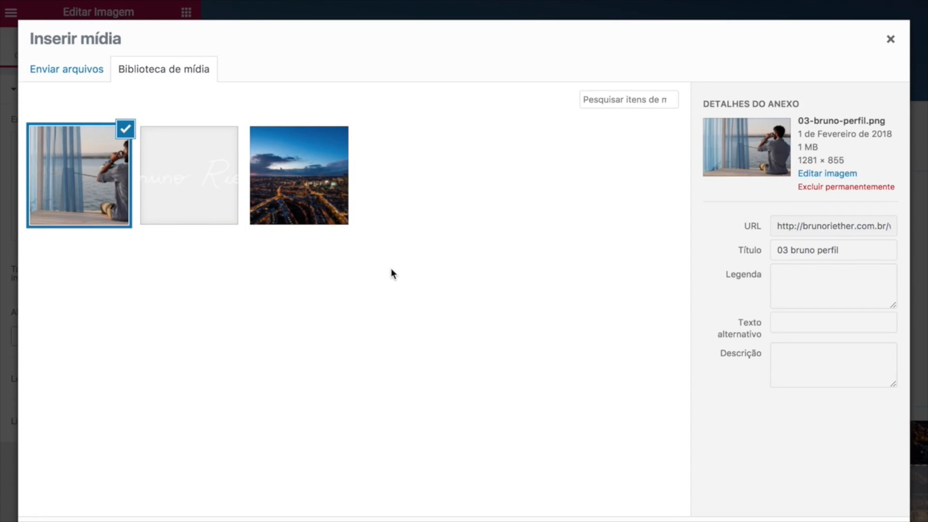
{"action": "key", "text": "Escape"}
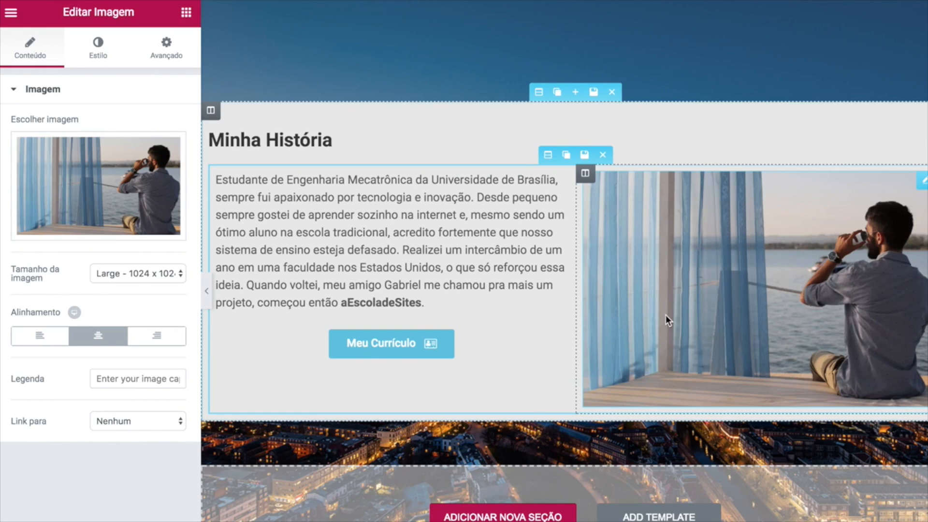
{"action": "scroll", "coordinate": [560, 314], "scroll_direction": "up", "scroll_amount": 1}
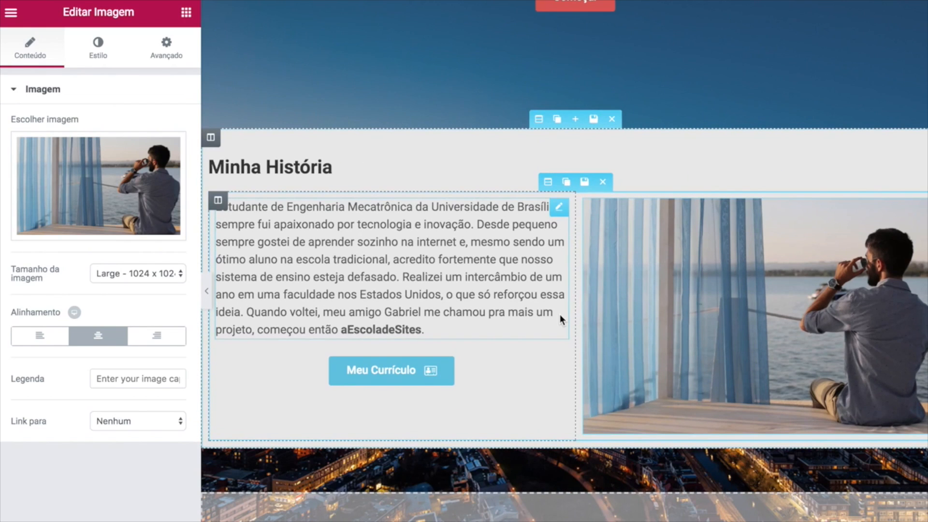
{"action": "scroll", "coordinate": [522, 277], "scroll_direction": "up", "scroll_amount": 3}
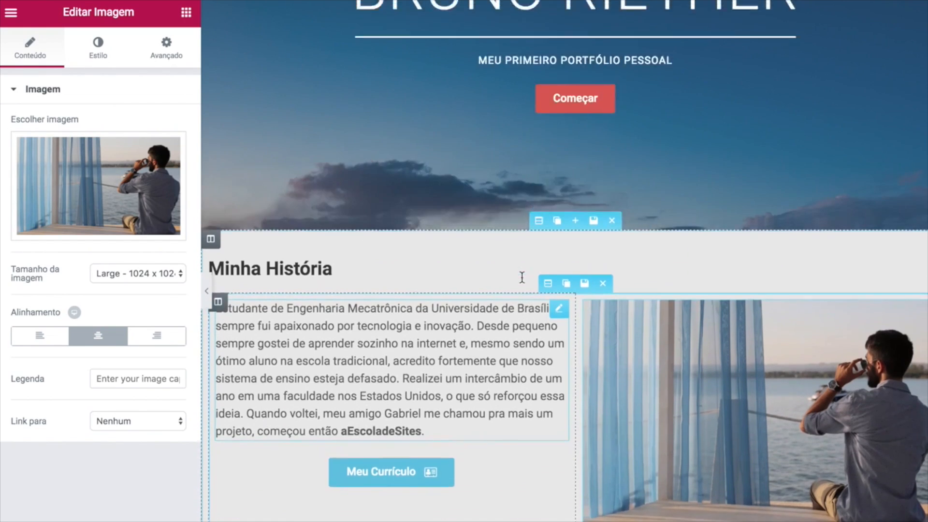
{"action": "scroll", "coordinate": [522, 277], "scroll_direction": "up", "scroll_amount": 6}
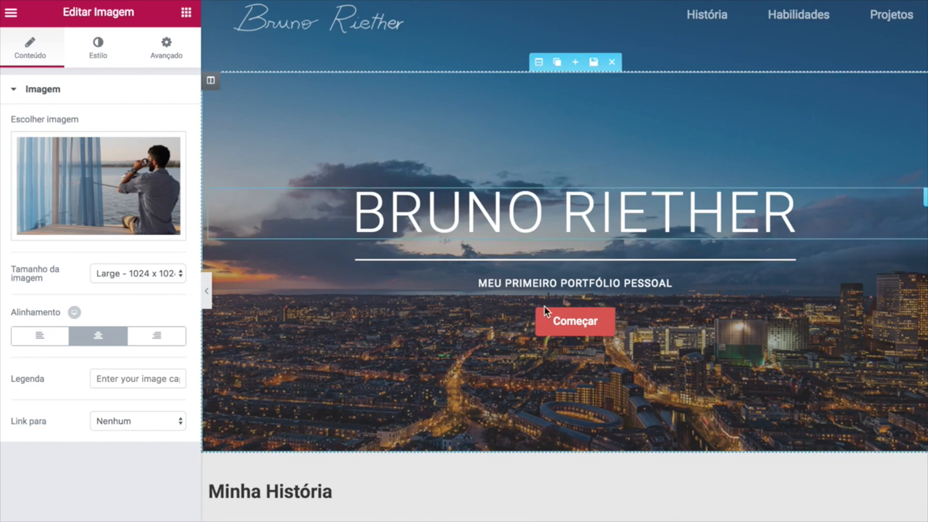
{"action": "scroll", "coordinate": [544, 306], "scroll_direction": "down", "scroll_amount": 3}
{"action": "scroll", "coordinate": [544, 306], "scroll_direction": "up", "scroll_amount": 4}
{"action": "scroll", "coordinate": [632, 303], "scroll_direction": "down", "scroll_amount": 8}
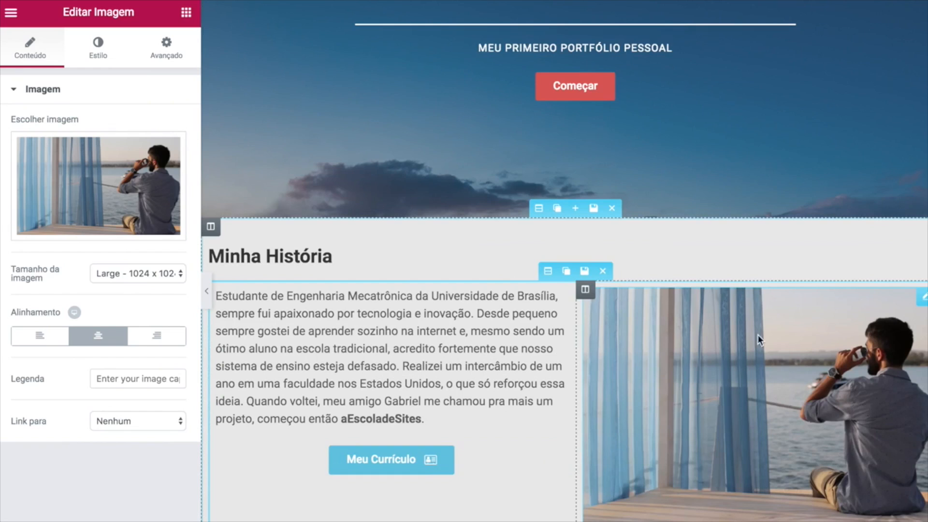
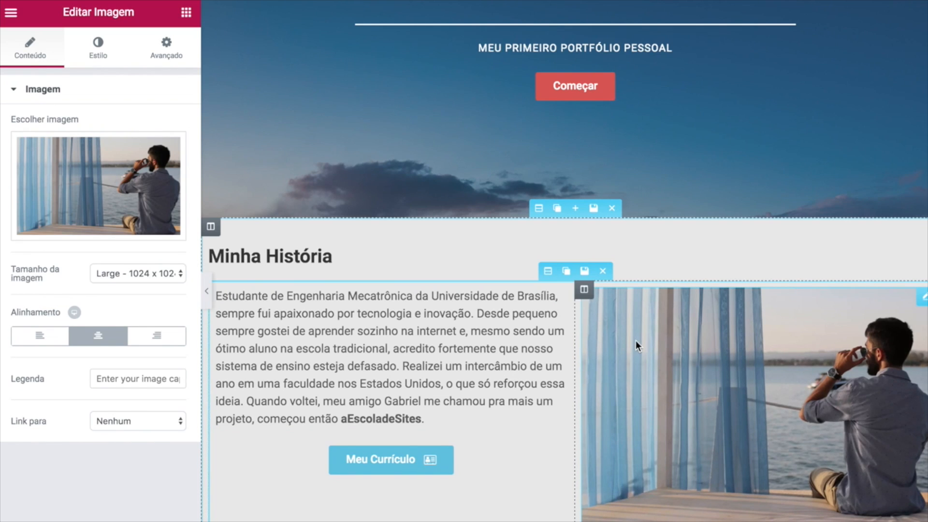
Shrink the Minha História photo to 90% size.
{"action": "left_click", "coordinate": [99, 49]}
{"action": "mouse_move", "coordinate": [128, 144]}
{"action": "left_mouse_down"}
{"action": "mouse_move", "coordinate": [109, 145]}
{"action": "mouse_move", "coordinate": [118, 145]}
{"action": "left_mouse_up"}
{"action": "left_click", "coordinate": [159, 150]}
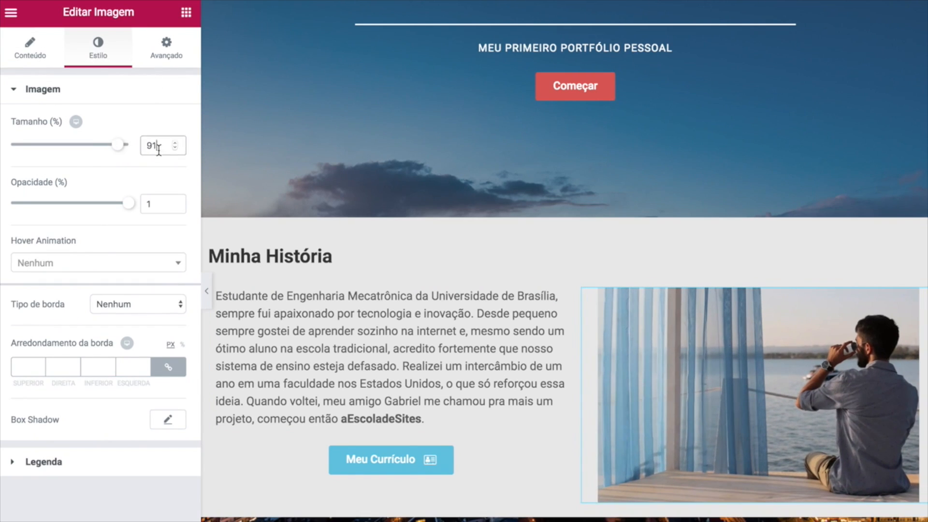
{"action": "key", "text": "BackSpace"}
{"action": "type", "text": "0"}
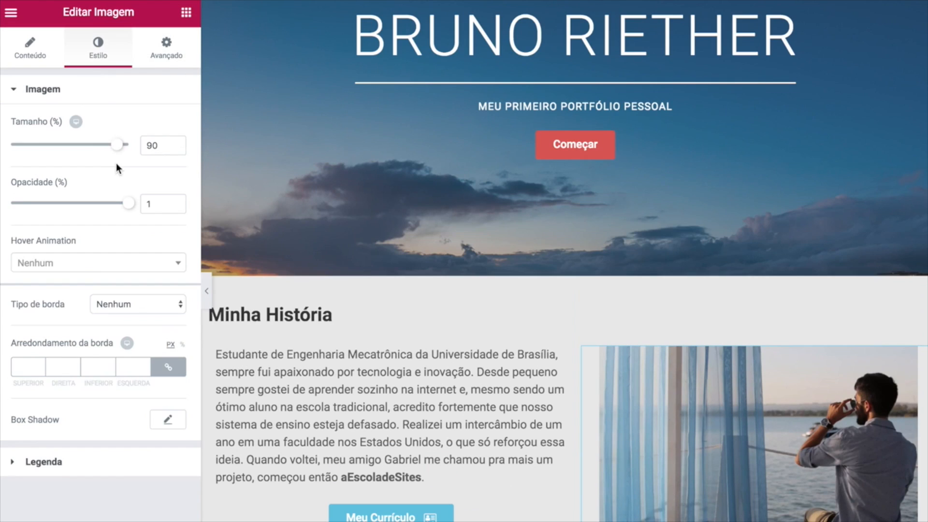
Align the photo right and give it a 30 px right margin.
{"action": "left_click", "coordinate": [158, 54]}
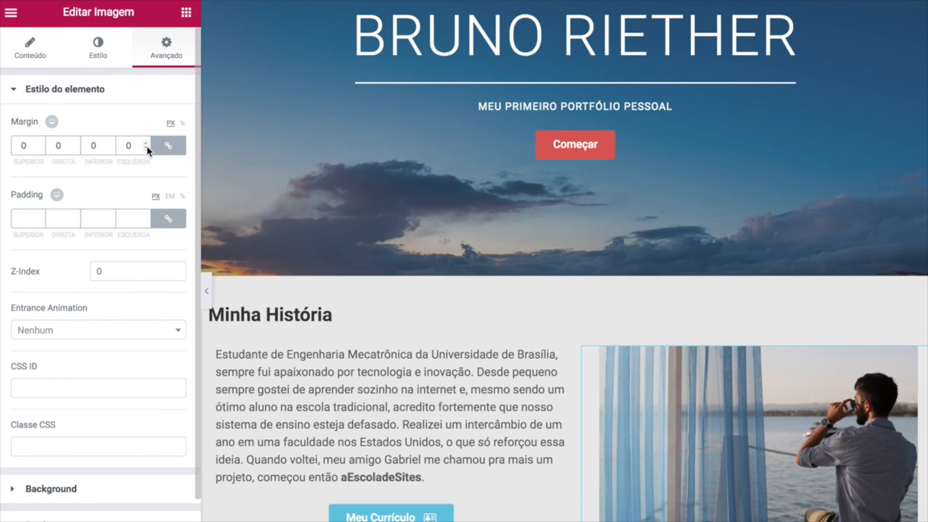
{"action": "left_click", "coordinate": [168, 145]}
{"action": "left_click", "coordinate": [56, 145]}
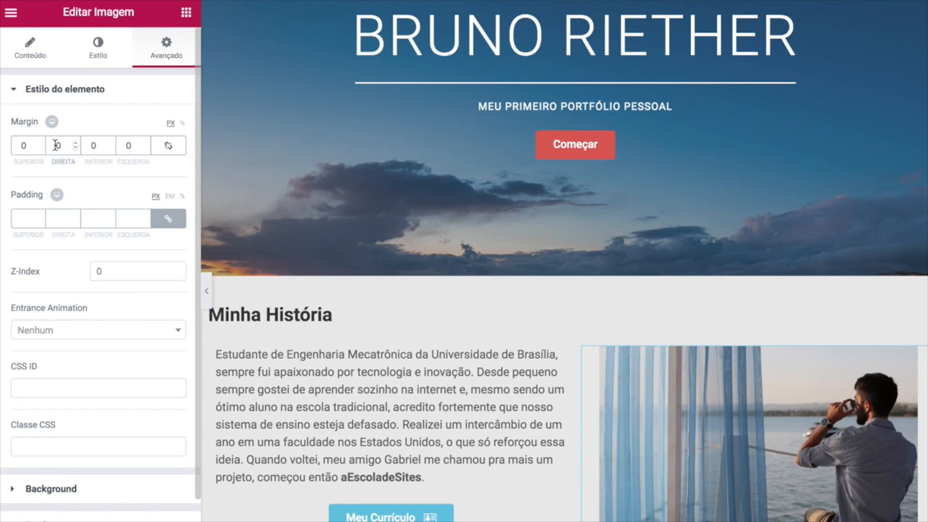
{"action": "type", "text": "1"}
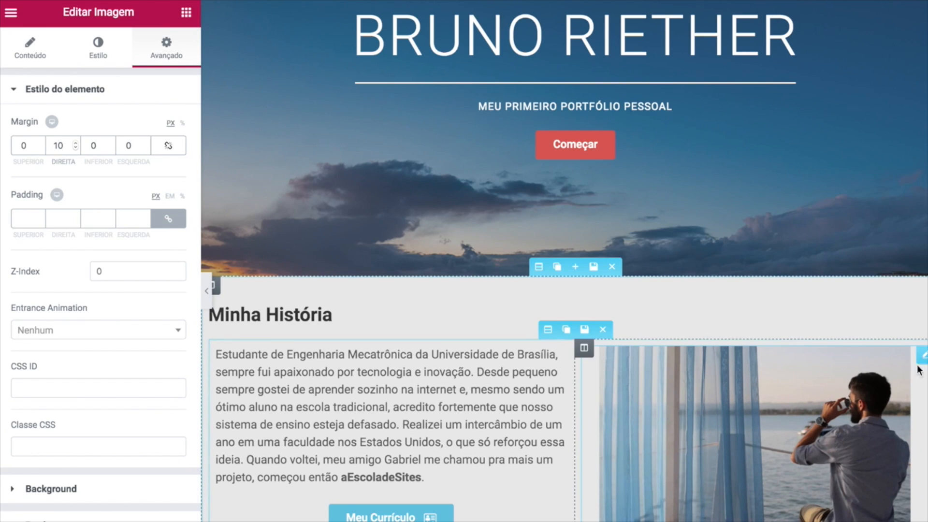
{"action": "left_click", "coordinate": [31, 54]}
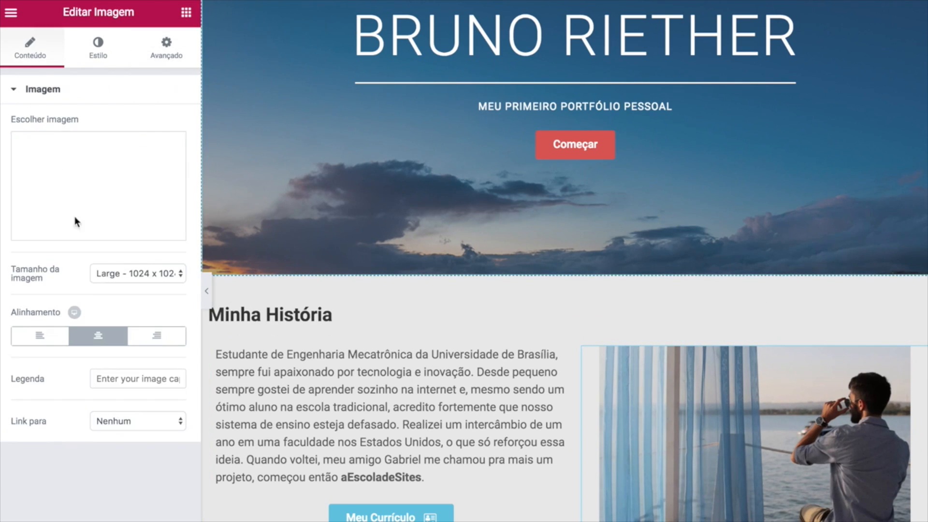
{"action": "left_click", "coordinate": [159, 340]}
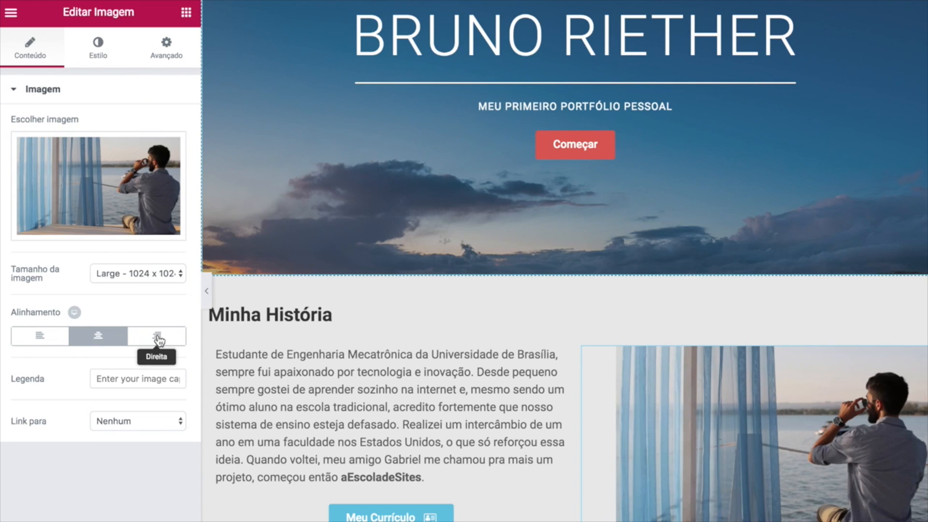
{"action": "left_click", "coordinate": [161, 45]}
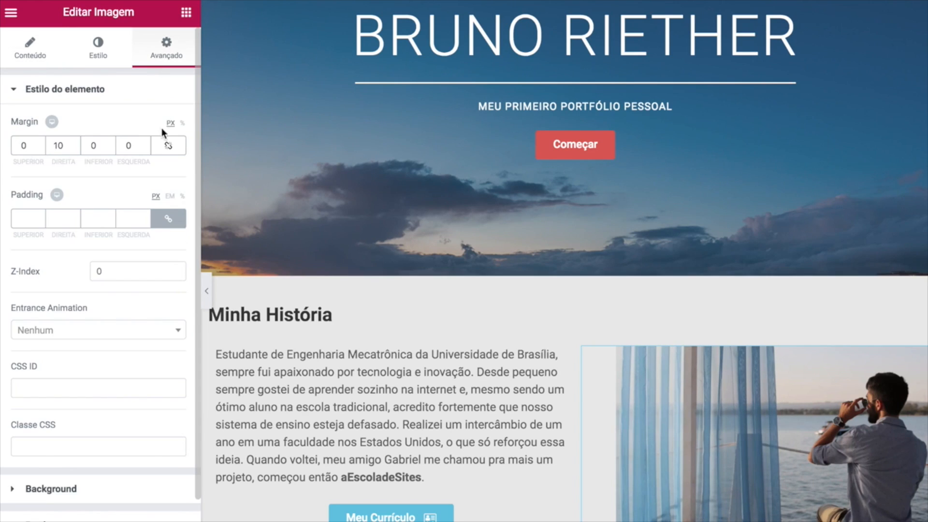
{"action": "left_click", "coordinate": [59, 146]}
{"action": "key", "text": "BackSpace"}
{"action": "type", "text": "3"}
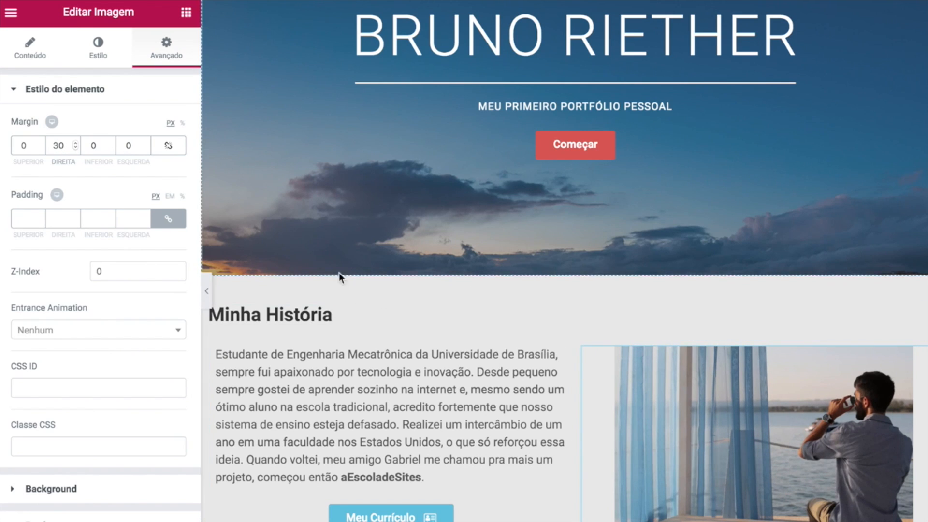
Preview the page without the panel, then select the Minha História paragraph.
{"action": "left_click", "coordinate": [206, 290]}
{"action": "scroll", "coordinate": [387, 315], "scroll_direction": "down", "scroll_amount": 1}
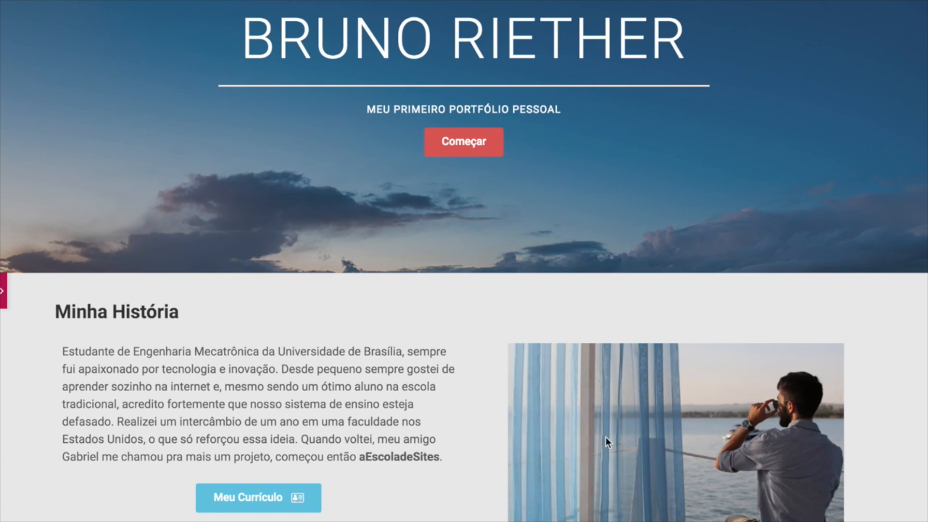
{"action": "left_click", "coordinate": [3, 291]}
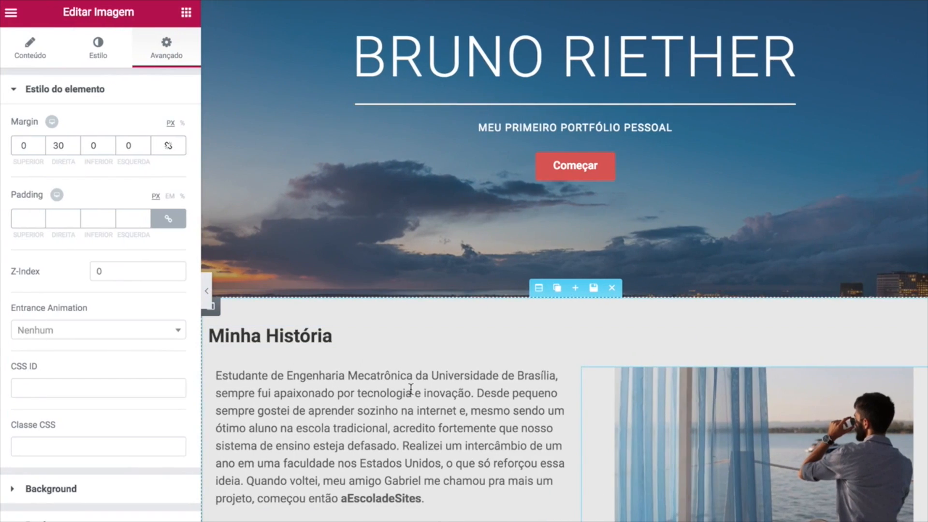
{"action": "left_click", "coordinate": [414, 388]}
Give the Minha História paragraph a 40 px top margin and preview it.
{"action": "left_click", "coordinate": [175, 59]}
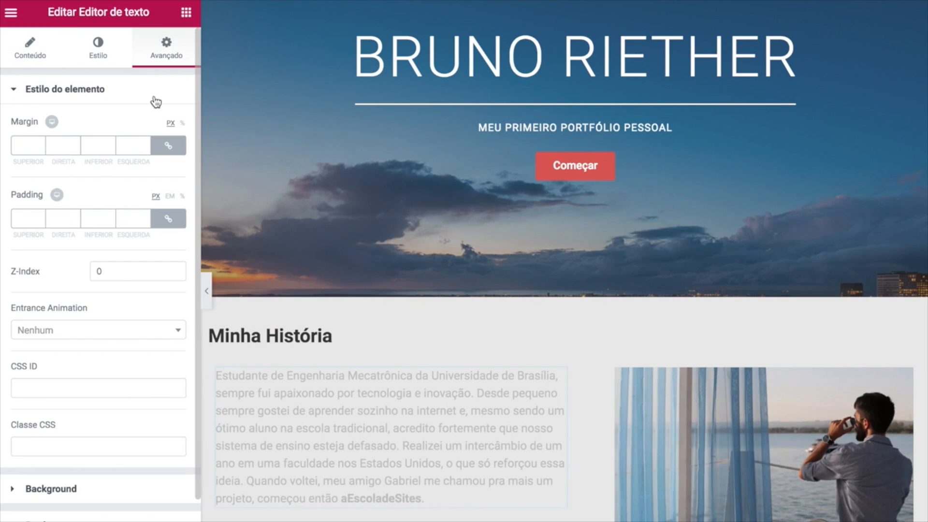
{"action": "left_click", "coordinate": [179, 145]}
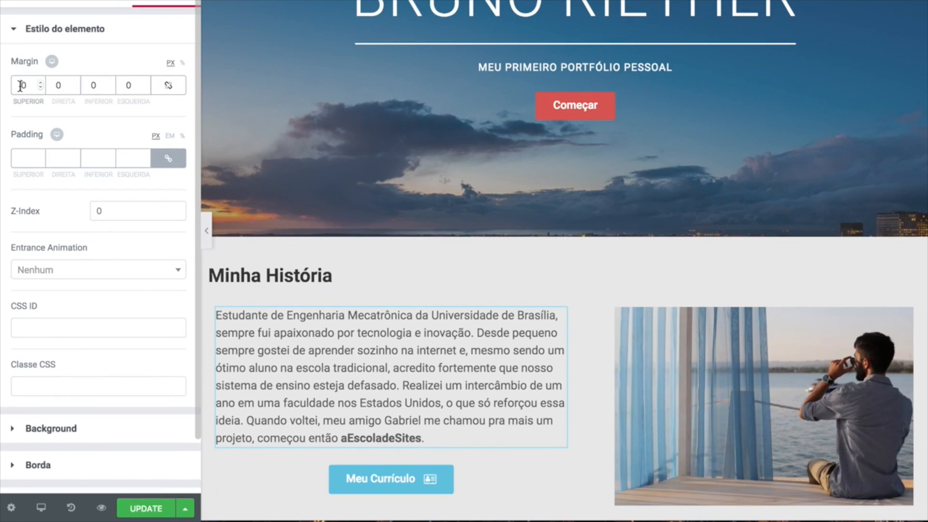
{"action": "type", "text": "4"}
{"action": "left_click", "coordinate": [207, 231]}
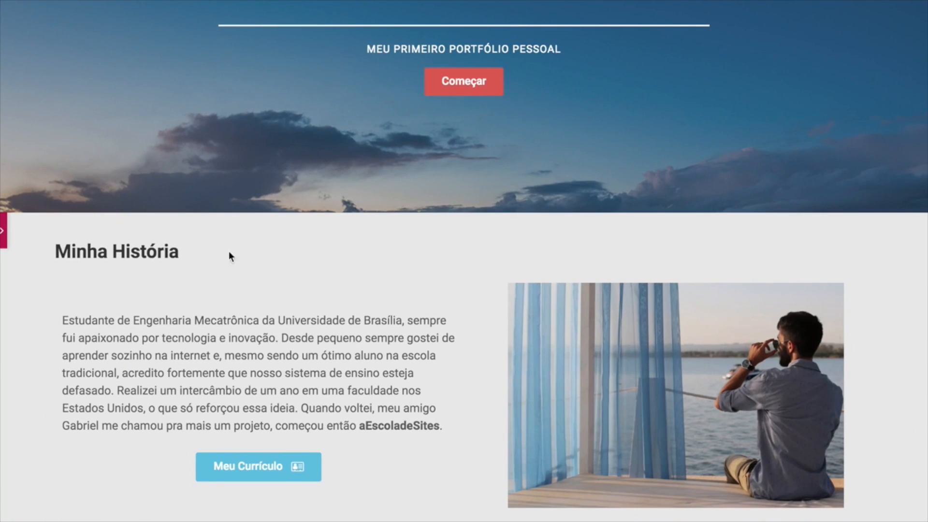
{"action": "left_click", "coordinate": [4, 234]}
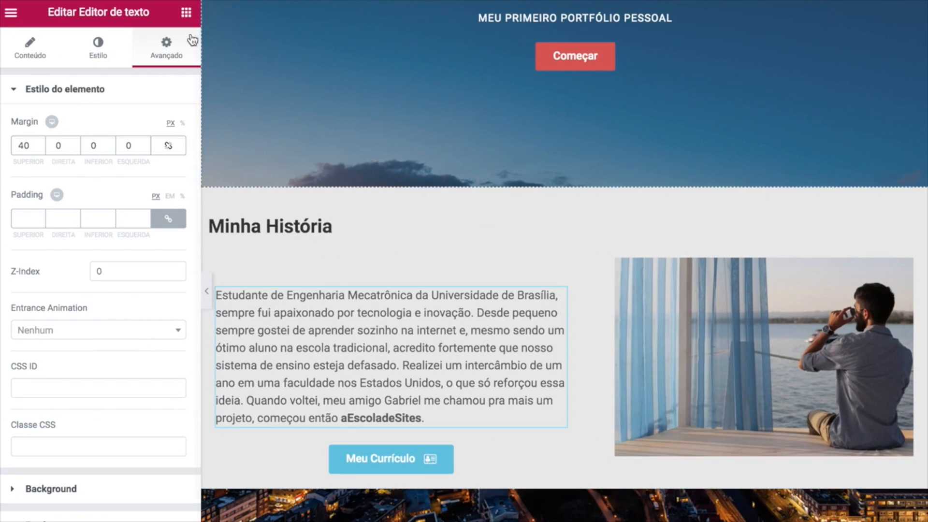
{"action": "left_click", "coordinate": [186, 12]}
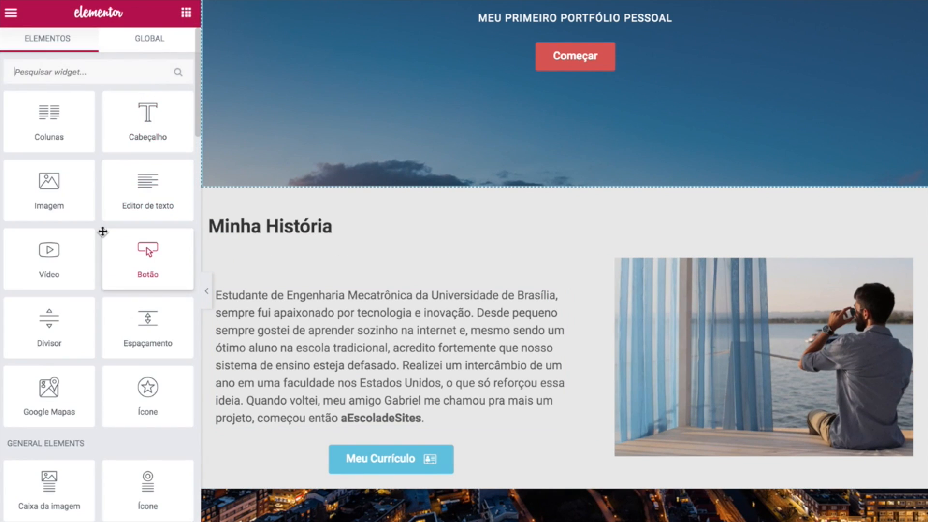
Place a Testimonial widget below the Minha História text.
{"action": "scroll", "coordinate": [103, 232], "scroll_direction": "down", "scroll_amount": 3}
{"action": "scroll", "coordinate": [103, 231], "scroll_direction": "down", "scroll_amount": 4}
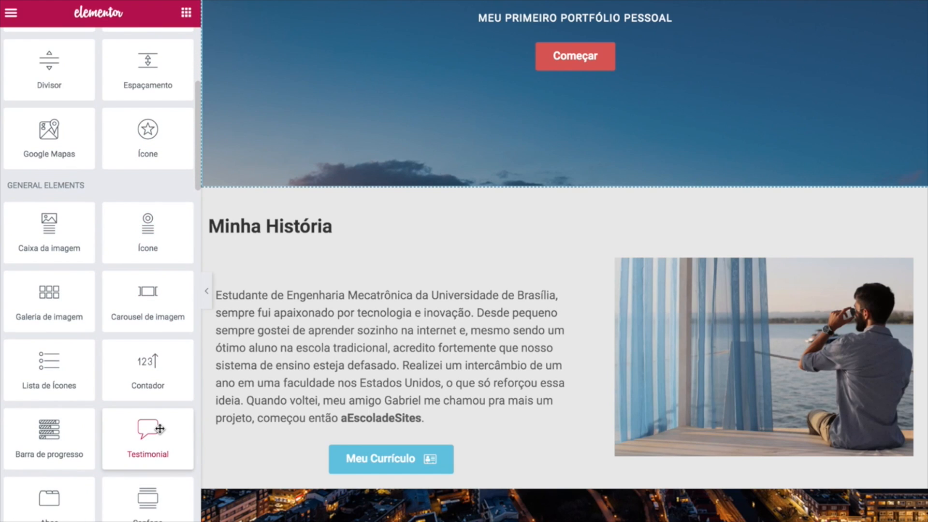
{"action": "left_click_drag", "start_coordinate": [159, 429], "coordinate": [535, 477]}
Replace the testimonial quote with "Mais que um irmão, um brother!" in double quotes.
{"action": "left_click_drag", "start_coordinate": [119, 202], "coordinate": [20, 134]}
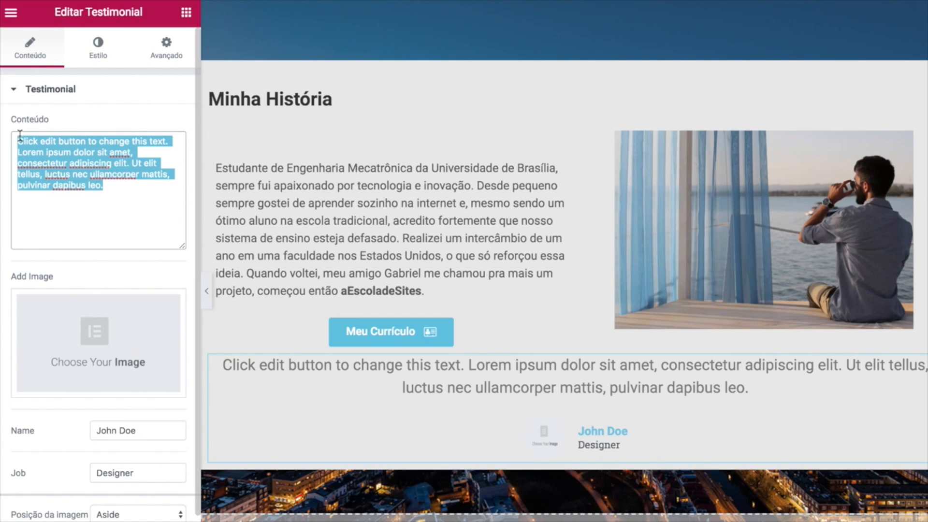
{"action": "key", "text": "BackSpace"}
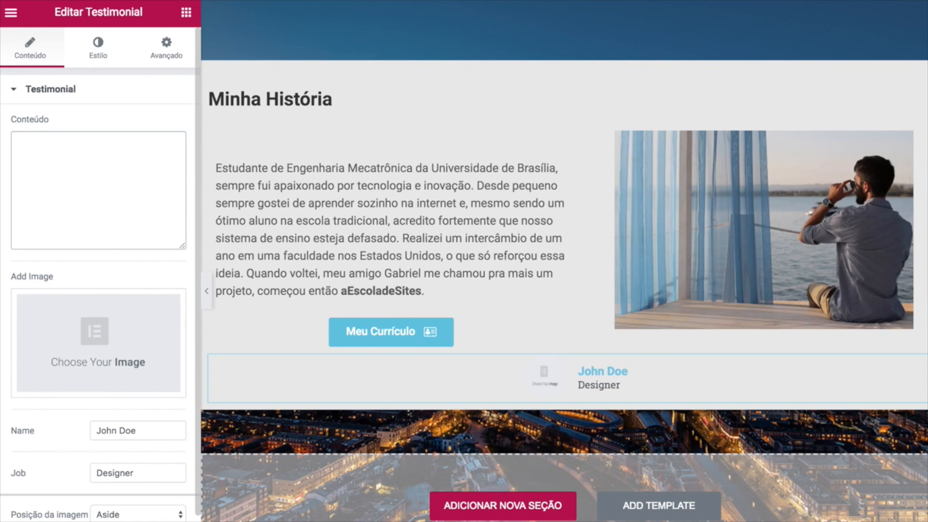
{"action": "type", "text": "Mais que um irmão, um brother!"}
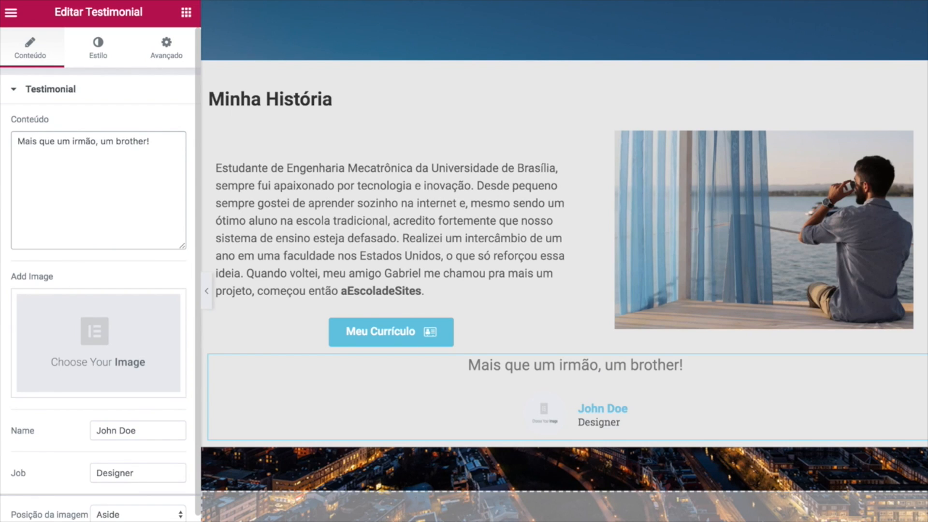
{"action": "type", "text": "\""}
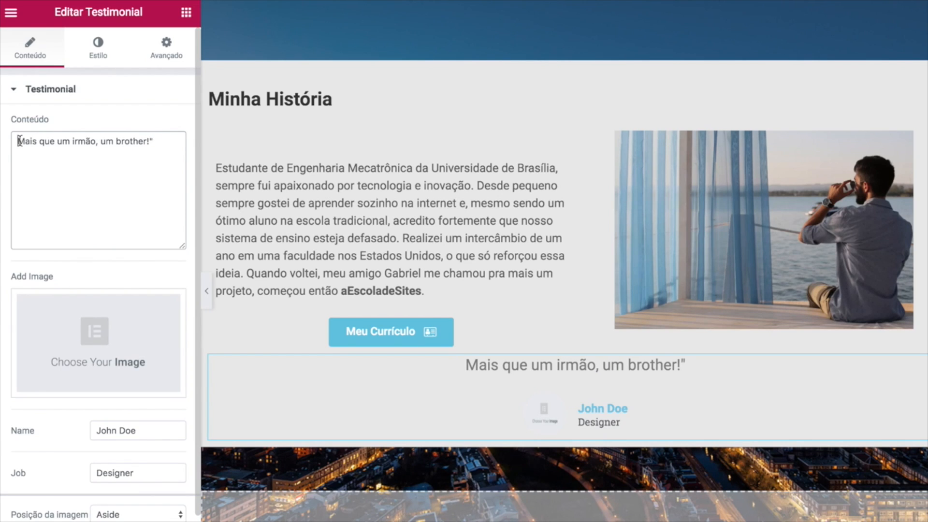
{"action": "left_click", "coordinate": [19, 141]}
{"action": "type", "text": "\""}
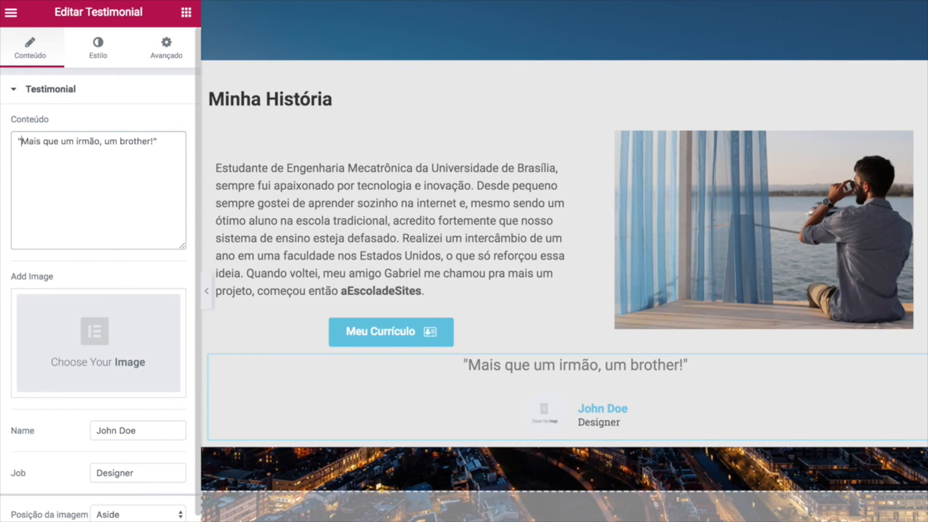
{"action": "left_click", "coordinate": [91, 319]}
Upload a profile photo and insert it into the testimonial.
{"action": "left_click", "coordinate": [80, 73]}
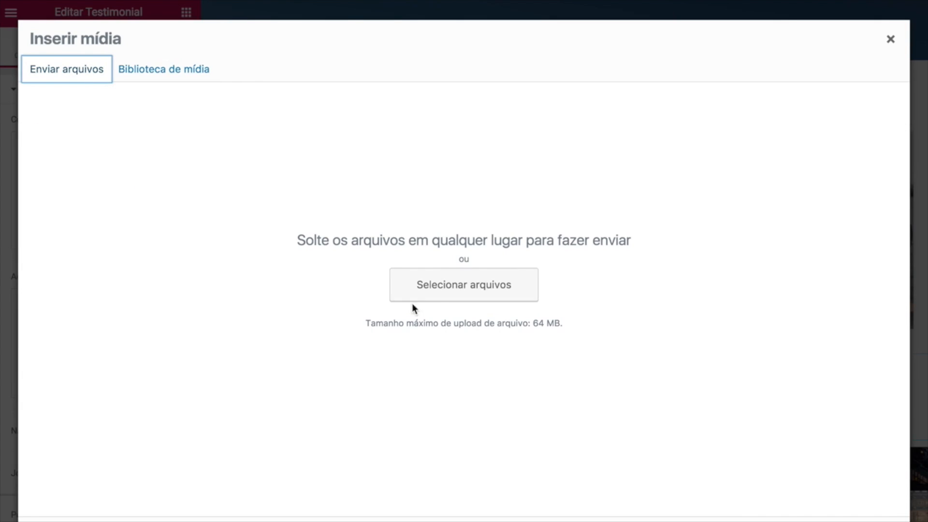
{"action": "left_click", "coordinate": [437, 291]}
{"action": "left_click", "coordinate": [428, 51]}
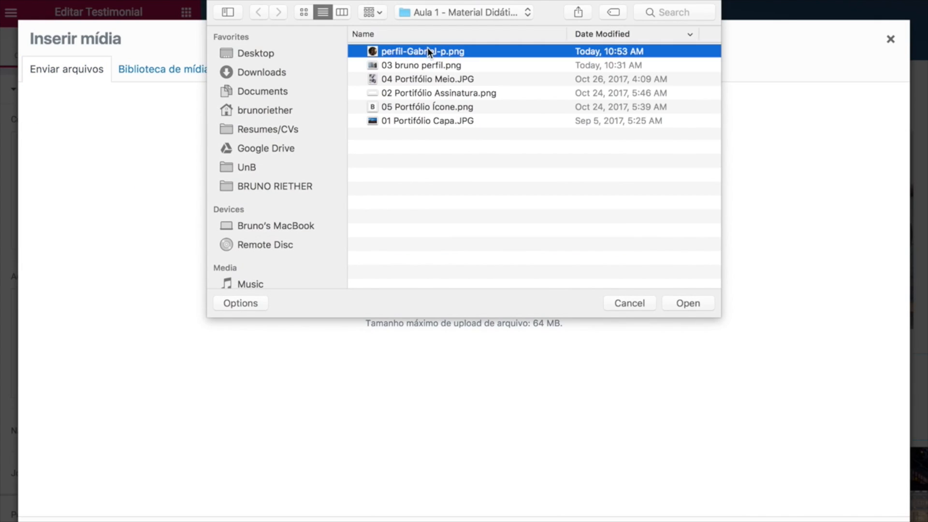
{"action": "left_click", "coordinate": [682, 304]}
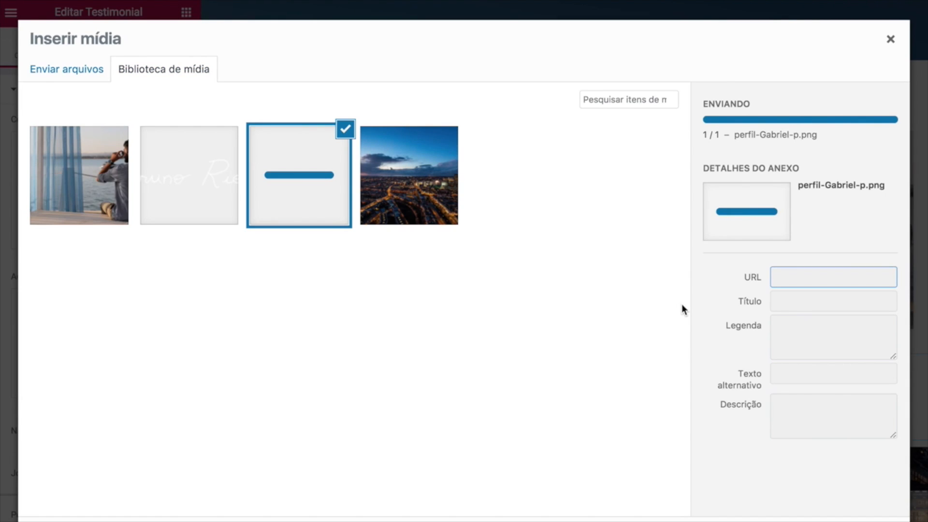
{"action": "left_click", "coordinate": [864, 521]}
Enter the friend's name and the job title 'aEscolaDeSites'.
{"action": "scroll", "coordinate": [121, 344], "scroll_direction": "down", "scroll_amount": 1}
{"action": "left_click_drag", "start_coordinate": [153, 390], "coordinate": [21, 363]}
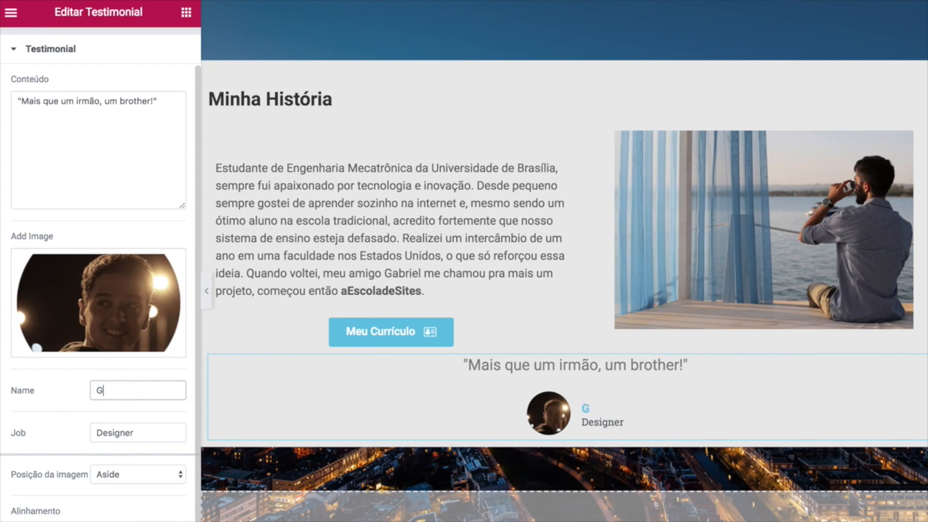
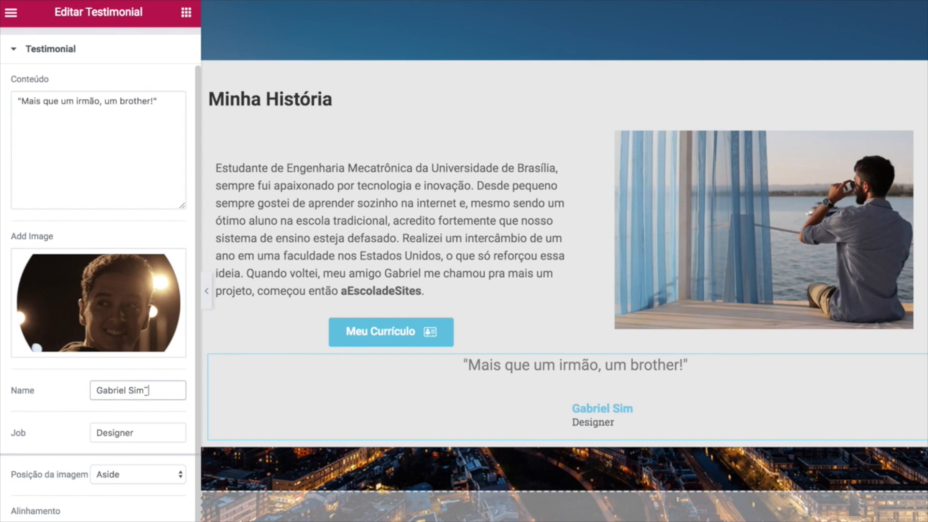
{"action": "left_click_drag", "start_coordinate": [137, 437], "coordinate": [76, 430]}
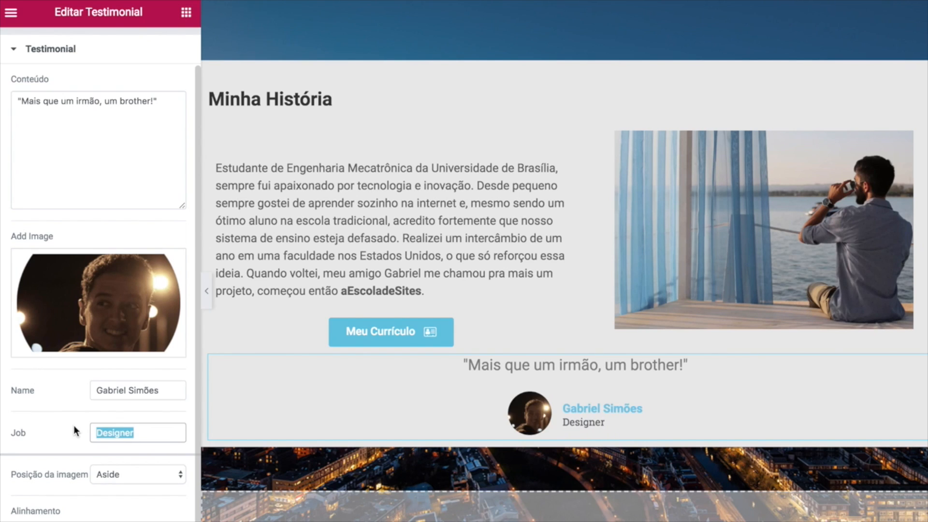
{"action": "type", "text": "aEscoladeSites"}
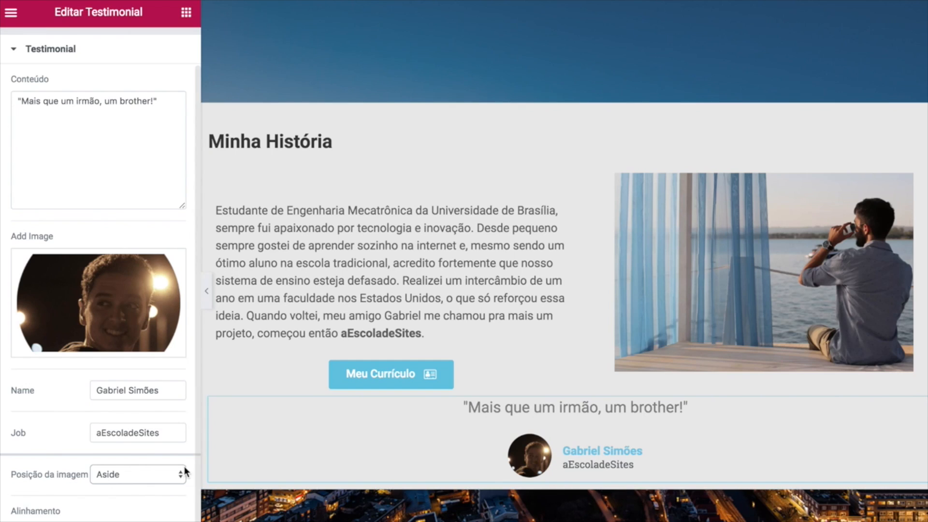
Set the testimonial image position to Aside and centre its alignment.
{"action": "left_click", "coordinate": [146, 478]}
{"action": "left_click", "coordinate": [132, 489]}
{"action": "left_click", "coordinate": [126, 474]}
{"action": "key", "text": "Escape"}
{"action": "key", "text": "Up"}
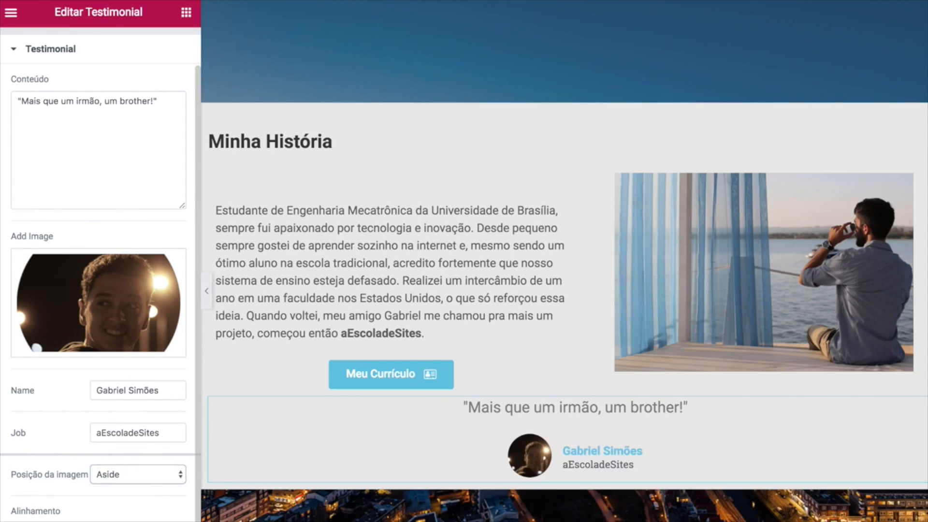
{"action": "left_click", "coordinate": [99, 521]}
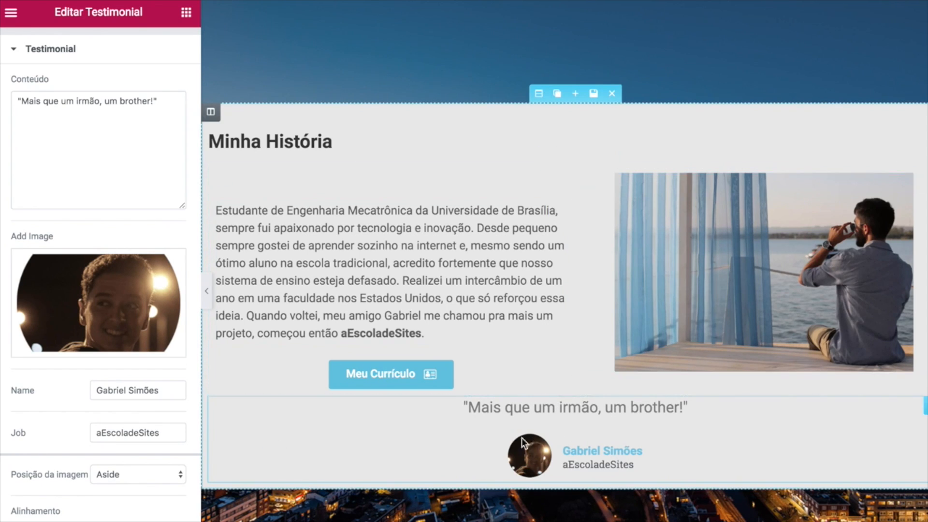
{"action": "mouse_move", "coordinate": [124, 305]}
{"action": "scroll", "coordinate": [124, 304], "scroll_direction": "up", "scroll_amount": 1}
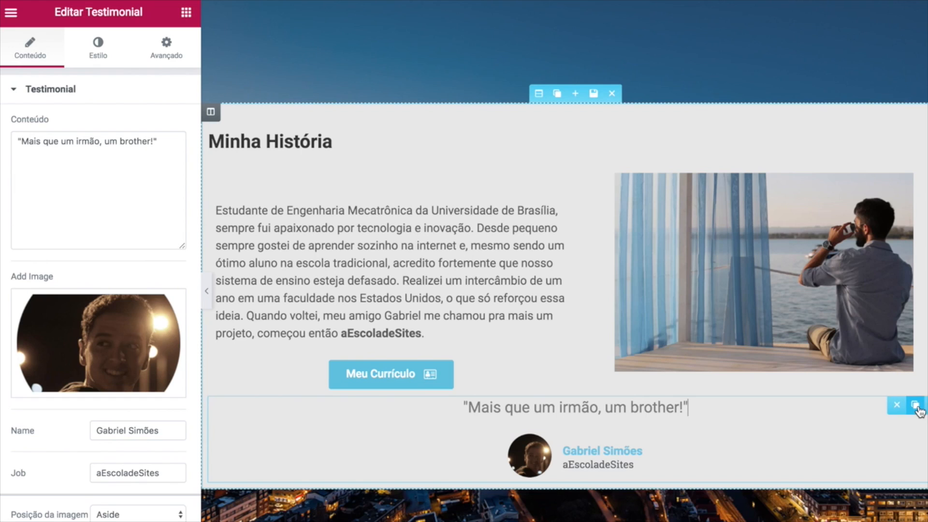
Duplicate the testimonial, then delete the copy again.
{"action": "left_click", "coordinate": [915, 405]}
{"action": "scroll", "coordinate": [720, 491], "scroll_direction": "down", "scroll_amount": 1}
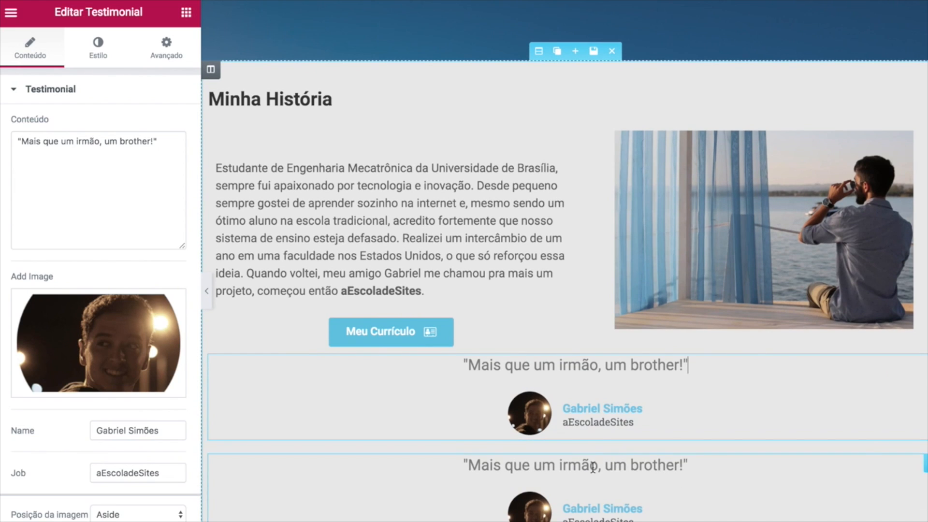
{"action": "left_click", "coordinate": [898, 463]}
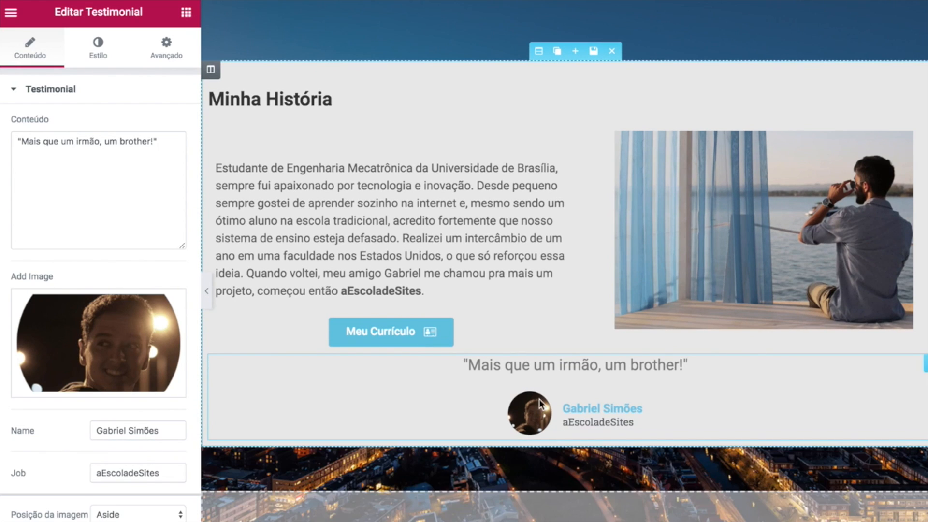
Copy the story paragraph's text colour hex value.
{"action": "left_click", "coordinate": [91, 56]}
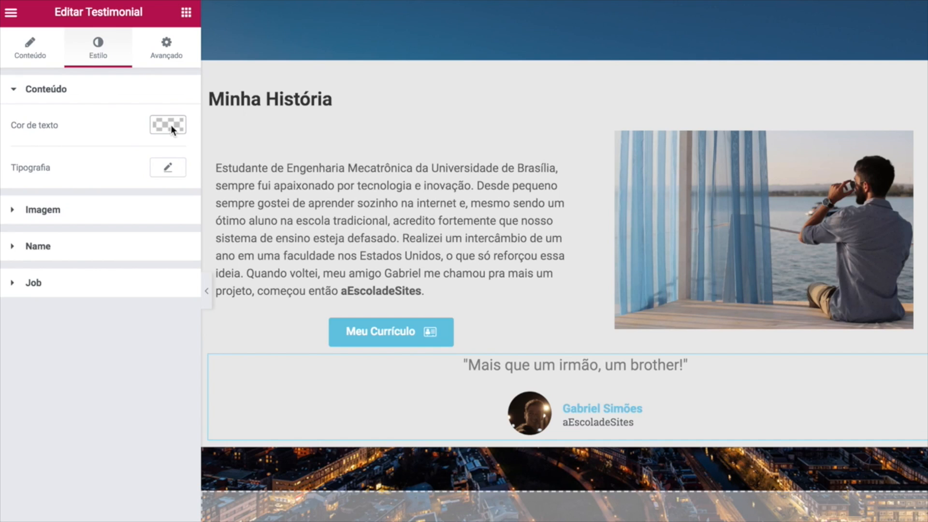
{"action": "left_click", "coordinate": [290, 195]}
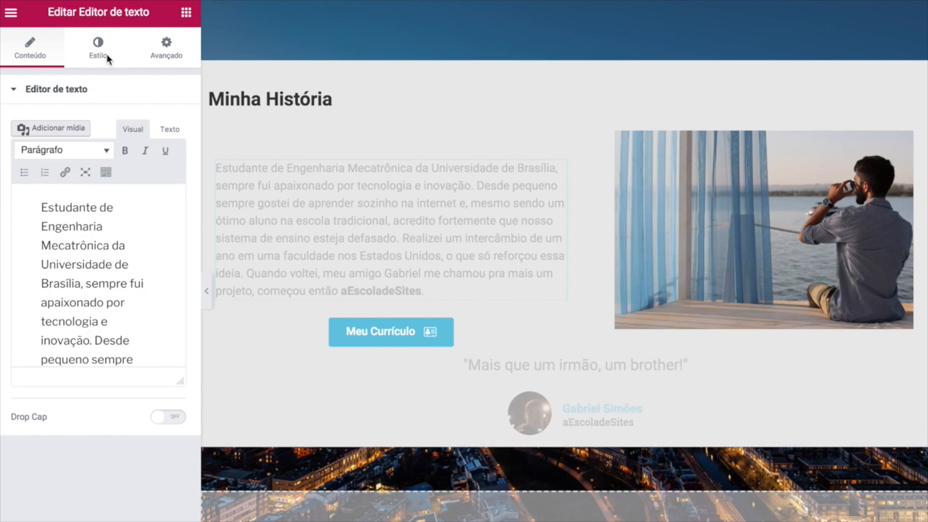
{"action": "left_click", "coordinate": [107, 57]}
{"action": "left_click", "coordinate": [168, 189]}
{"action": "left_click_drag", "start_coordinate": [82, 190], "coordinate": [18, 192]}
{"action": "key", "text": "ctrl+c"}
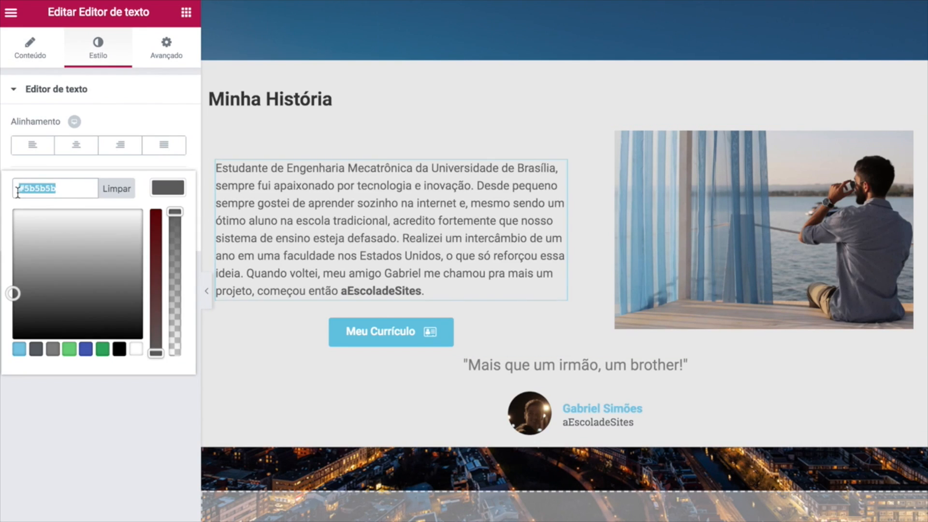
{"action": "left_click", "coordinate": [170, 377]}
Set the testimonial quote and name colours to #5b5b5b.
{"action": "left_click", "coordinate": [563, 379]}
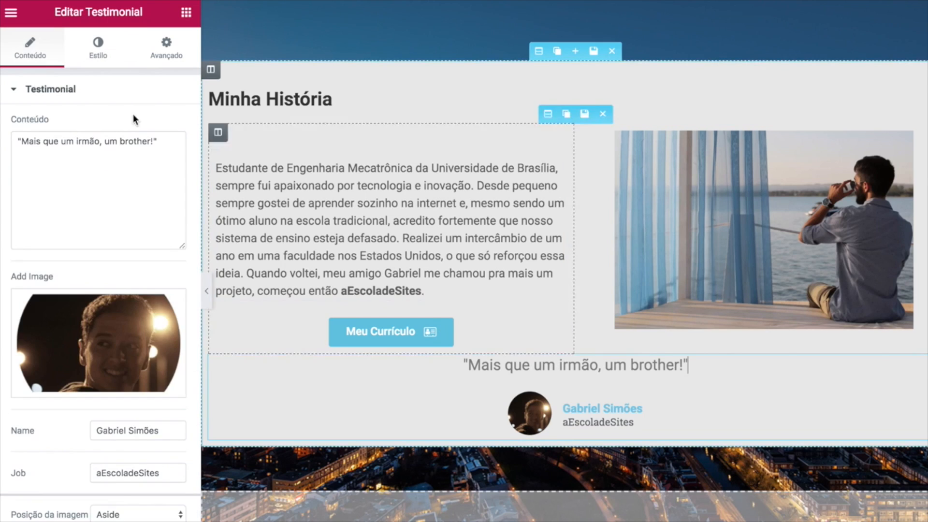
{"action": "left_click", "coordinate": [101, 57]}
{"action": "left_click", "coordinate": [167, 125]}
{"action": "left_click", "coordinate": [60, 126]}
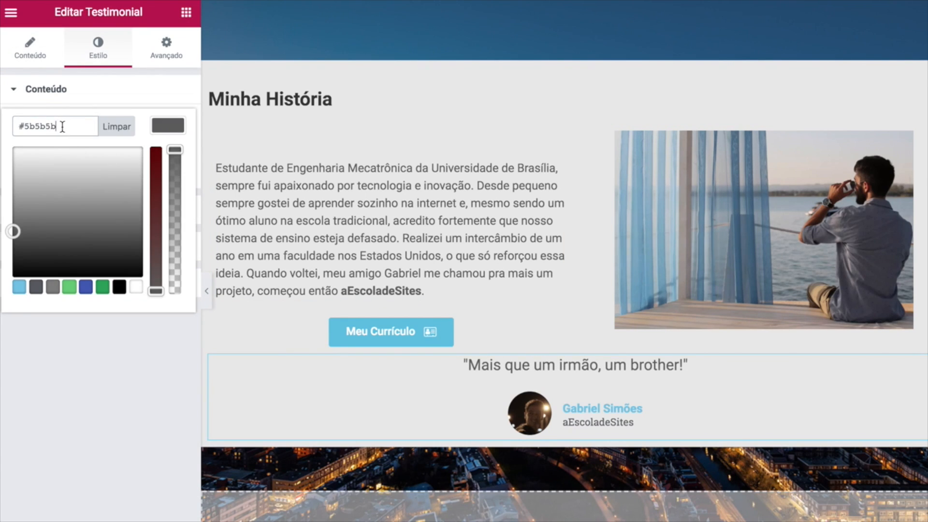
{"action": "left_click", "coordinate": [10, 221]}
{"action": "left_click", "coordinate": [11, 246]}
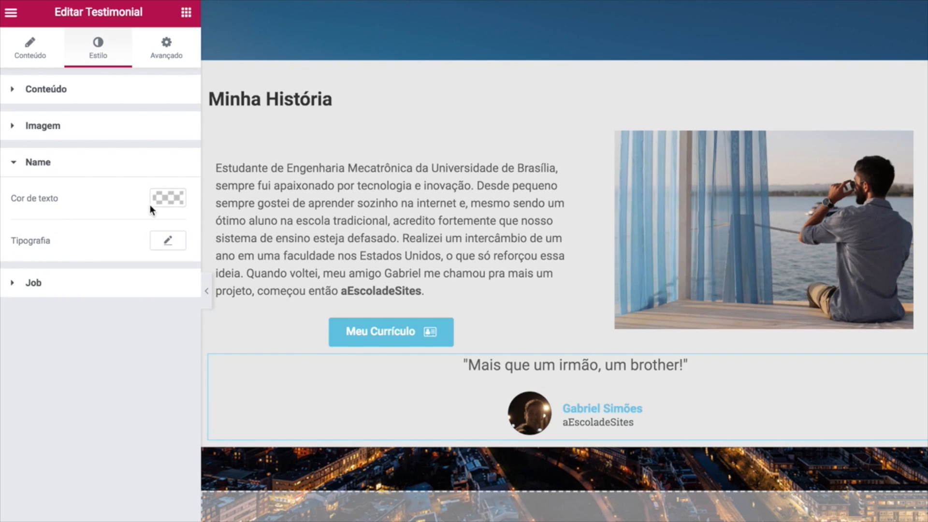
{"action": "left_click", "coordinate": [169, 198]}
{"action": "left_click", "coordinate": [74, 269]}
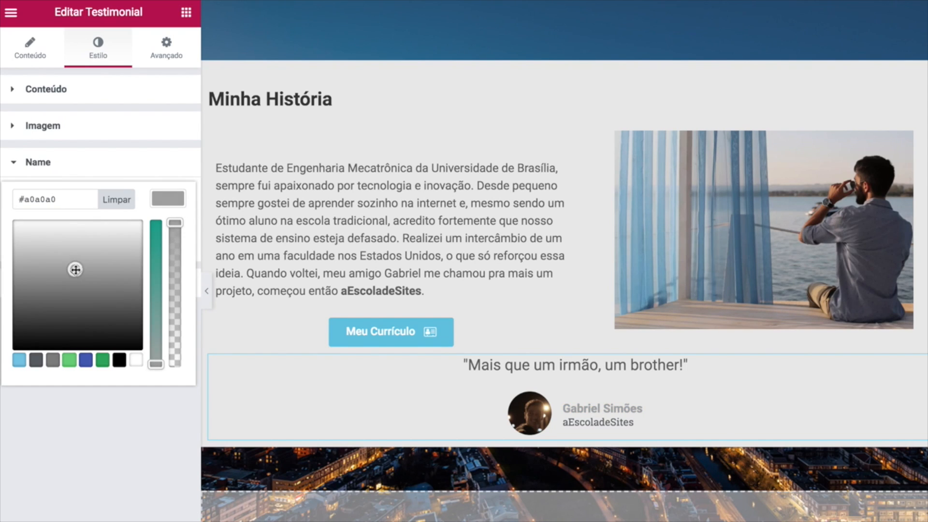
{"action": "left_click_drag", "start_coordinate": [70, 199], "coordinate": [3, 202]}
{"action": "key", "text": "ctrl+v"}
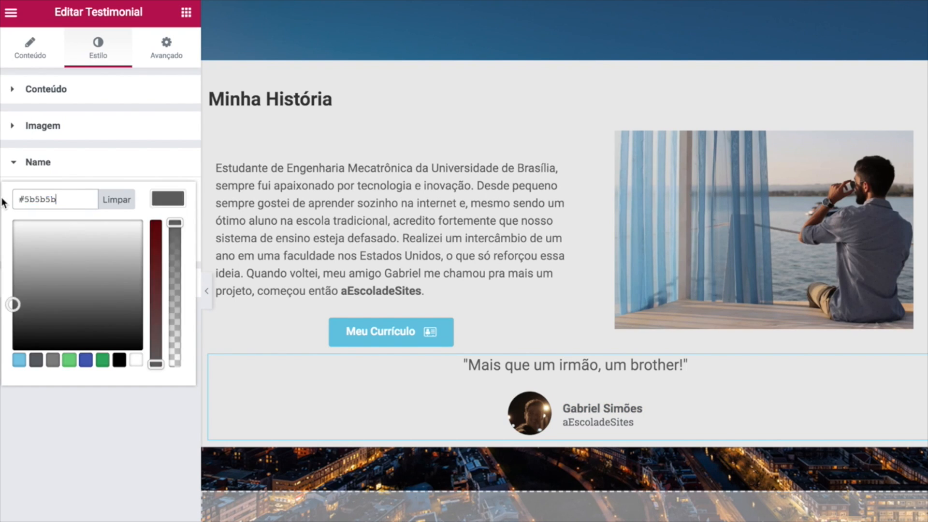
{"action": "left_click", "coordinate": [43, 452]}
Make the testimonial job text a lighter grey #7f7f7f.
{"action": "left_click", "coordinate": [22, 285]}
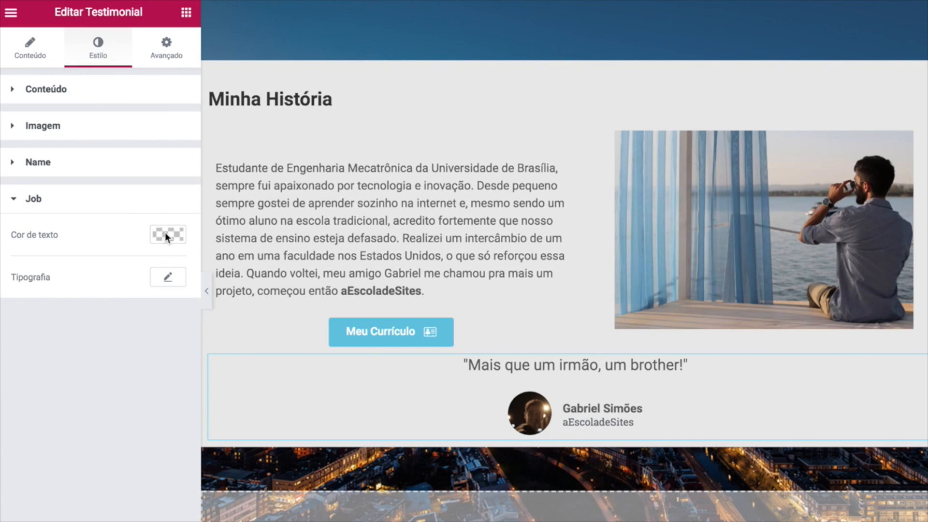
{"action": "left_click", "coordinate": [166, 235]}
{"action": "mouse_move", "coordinate": [13, 319]}
{"action": "left_mouse_down"}
{"action": "mouse_move", "coordinate": [1, 327]}
{"action": "mouse_move", "coordinate": [1, 319]}
{"action": "mouse_move", "coordinate": [0, 329]}
{"action": "left_mouse_up"}
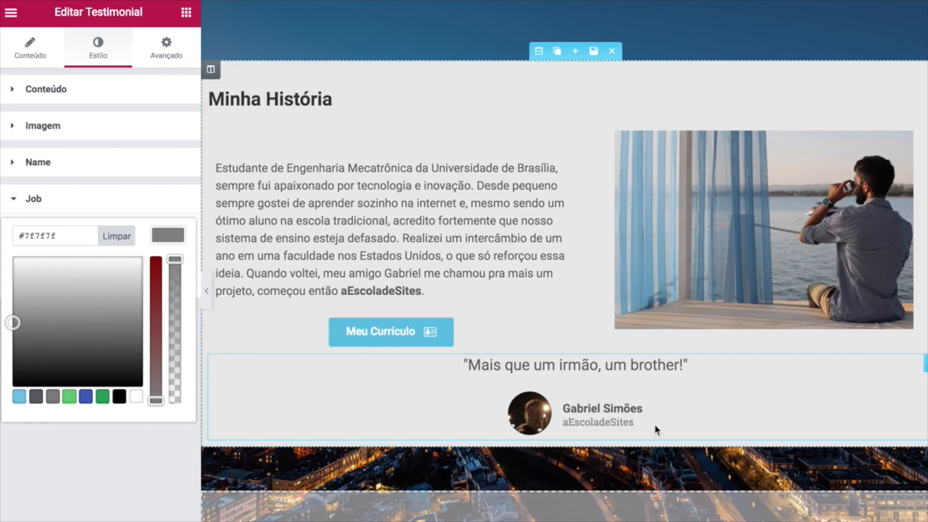
{"action": "left_click", "coordinate": [91, 79]}
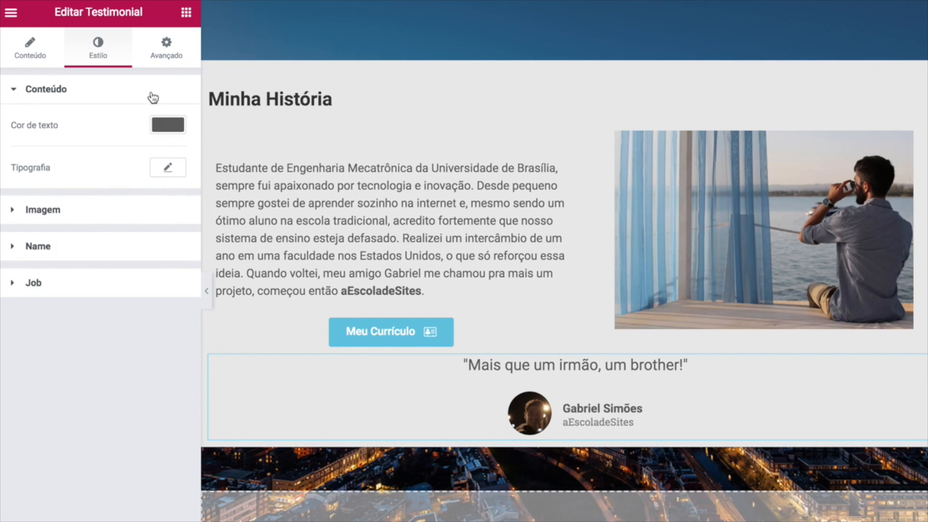
Give the testimonial a 20 px top and 50 px bottom margin.
{"action": "left_click", "coordinate": [166, 53]}
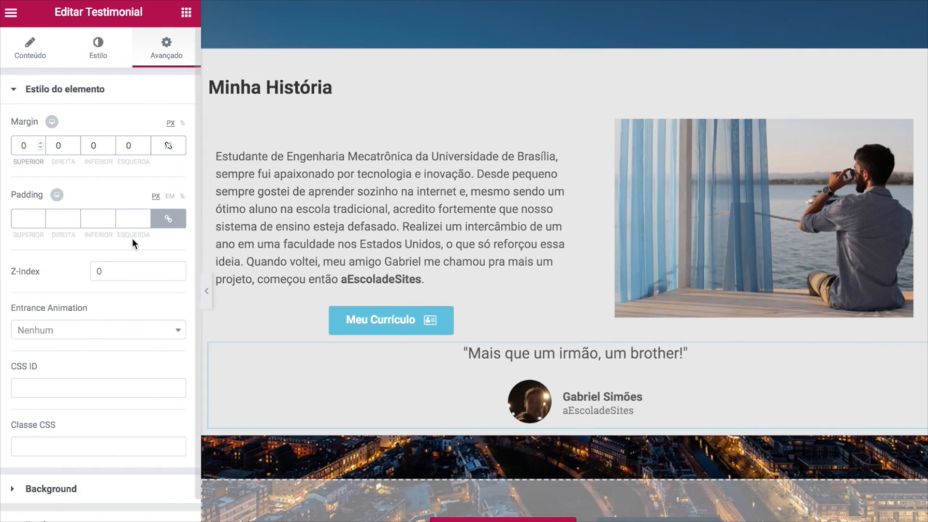
{"action": "left_click", "coordinate": [21, 152]}
{"action": "type", "text": "2"}
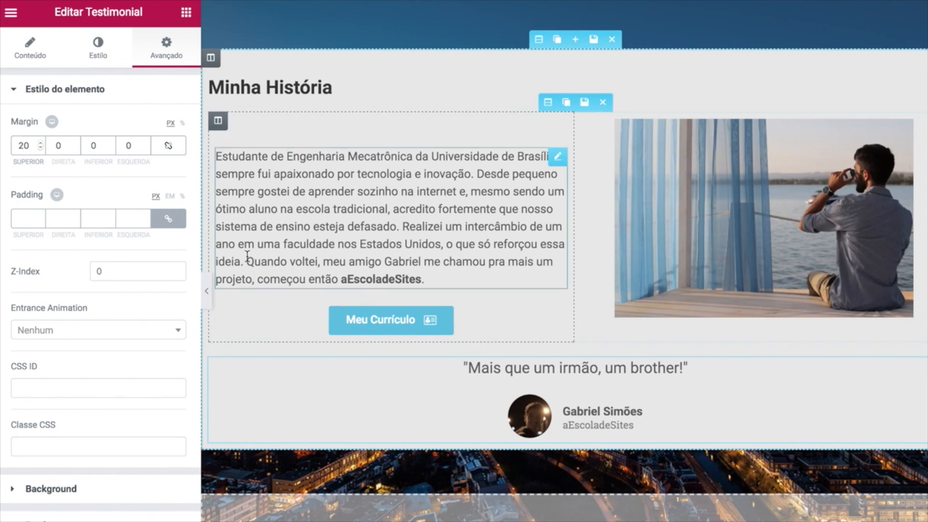
{"action": "key", "text": "Tab"}
{"action": "key", "text": "Tab"}
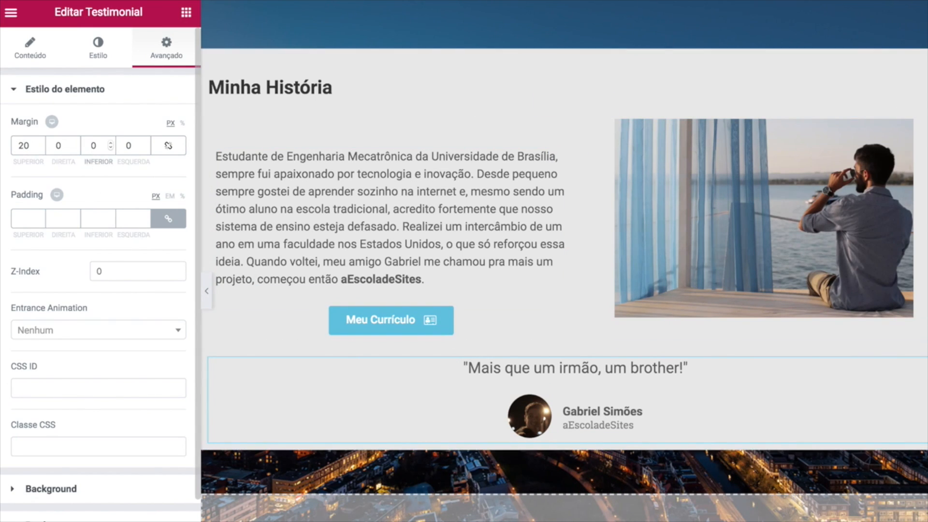
{"action": "type", "text": "5"}
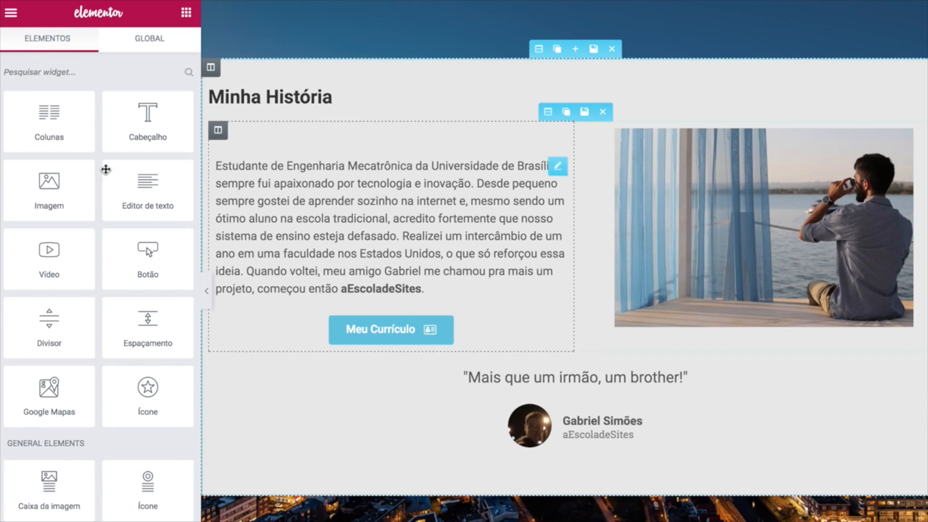
Add a two-column section and place the testimonial and a copy in its columns.
{"action": "left_click_drag", "start_coordinate": [72, 124], "coordinate": [512, 373]}
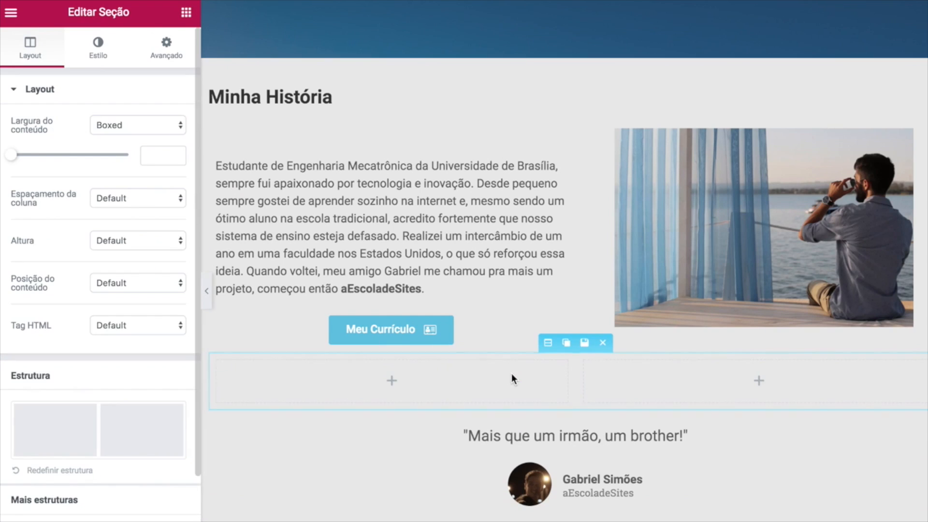
{"action": "left_click_drag", "start_coordinate": [556, 475], "coordinate": [464, 387]}
{"action": "left_click", "coordinate": [539, 384]}
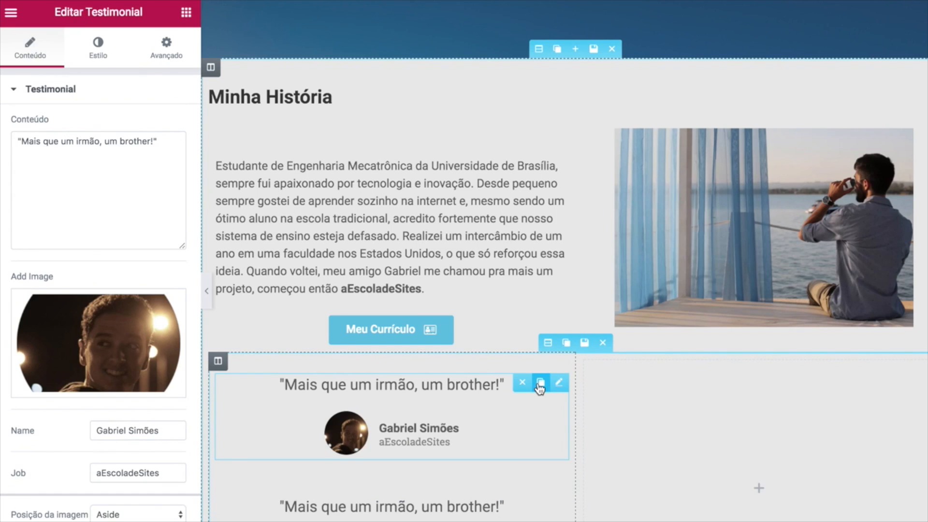
{"action": "left_click_drag", "start_coordinate": [559, 505], "coordinate": [746, 443]}
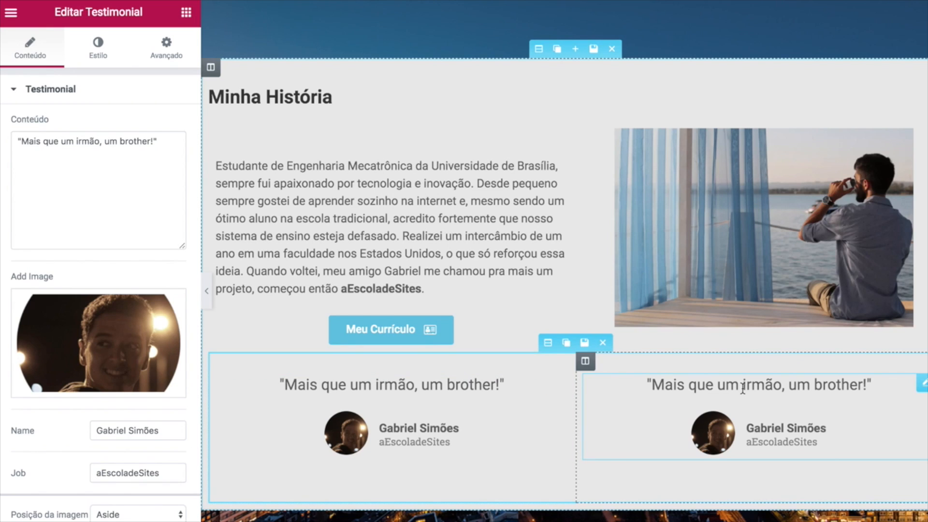
Paste new wording into the copy, then delete the right column and update the page.
{"action": "left_click", "coordinate": [158, 141]}
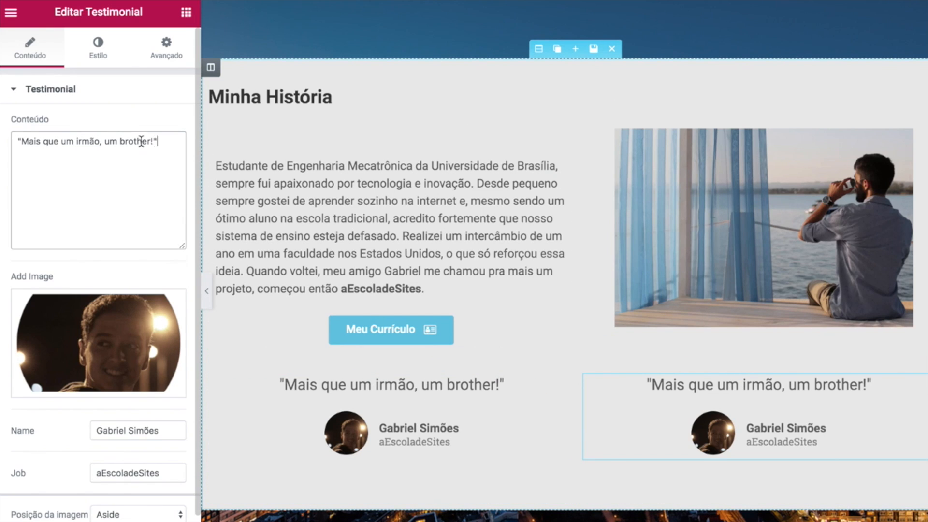
{"action": "key", "text": "ctrl+a"}
{"action": "type", "text": "\"Gosto muito dos seus vídeos!\""}
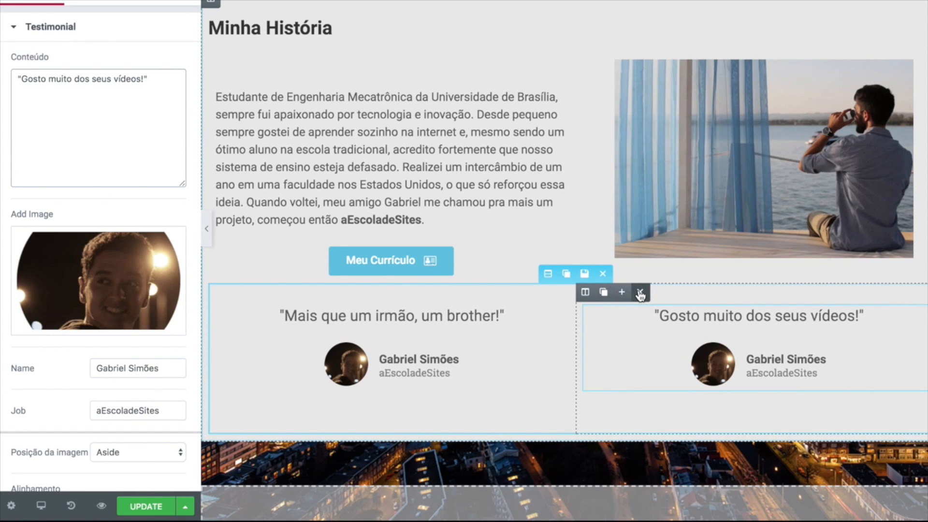
{"action": "left_click", "coordinate": [641, 293]}
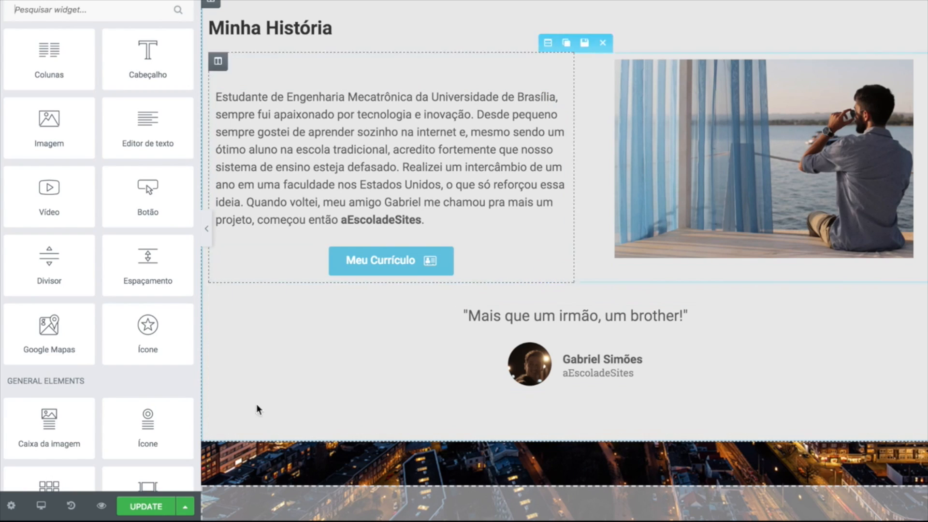
{"action": "left_click", "coordinate": [145, 507]}
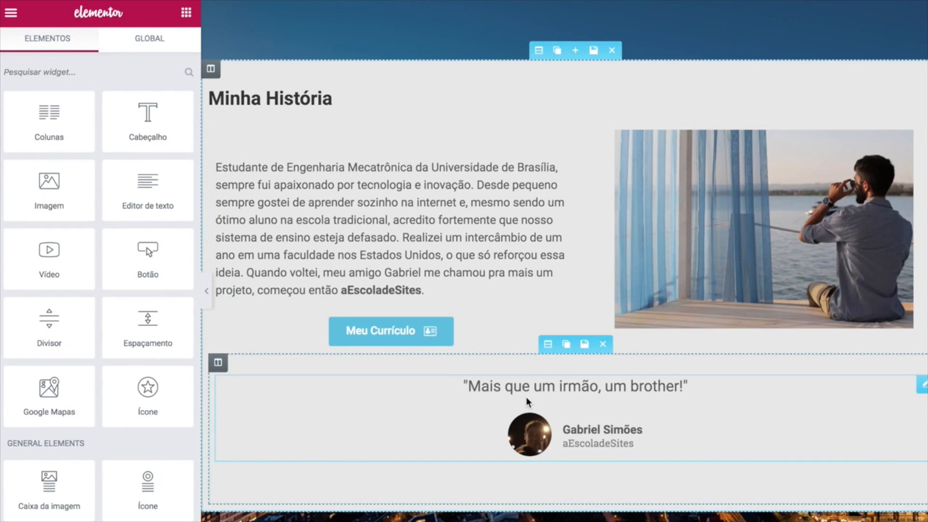
{"action": "left_click", "coordinate": [561, 387]}
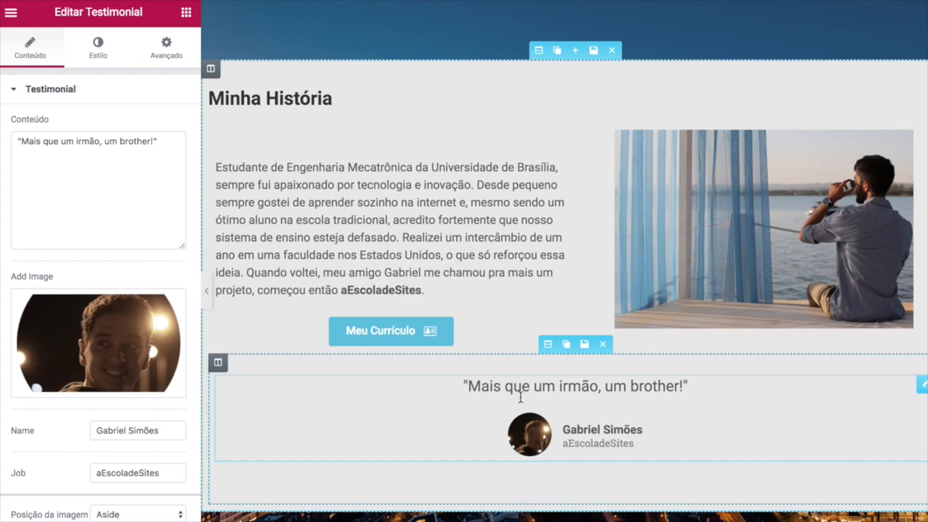
{"action": "left_click", "coordinate": [167, 48]}
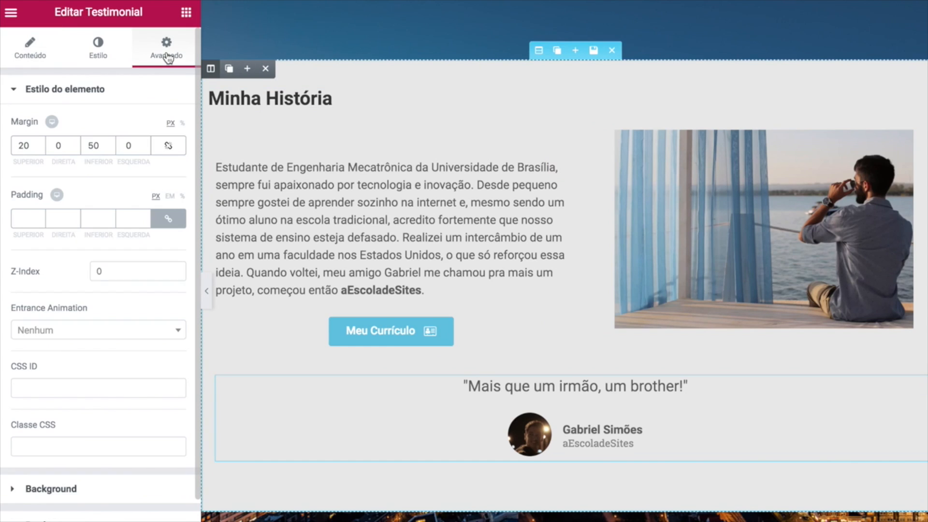
{"action": "left_click", "coordinate": [73, 333]}
{"action": "left_click", "coordinate": [56, 391]}
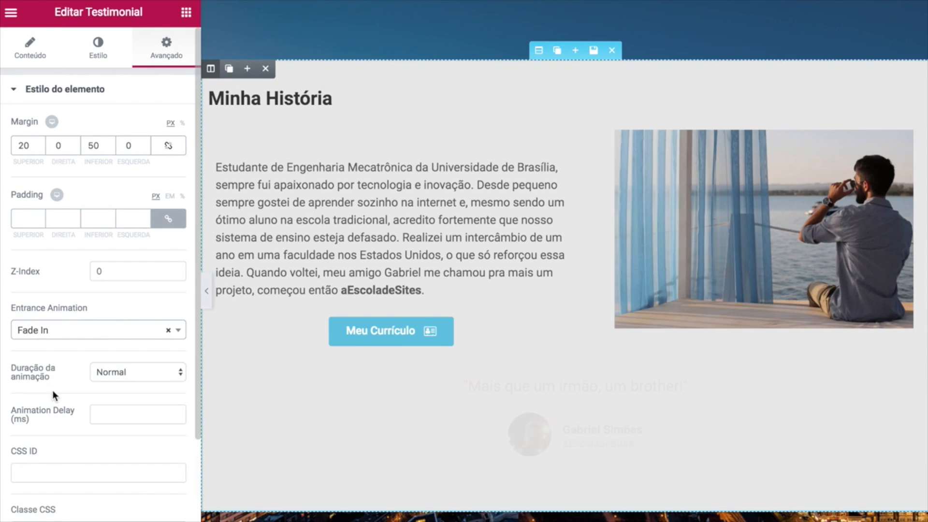
{"action": "left_click", "coordinate": [124, 373]}
{"action": "left_click", "coordinate": [123, 360]}
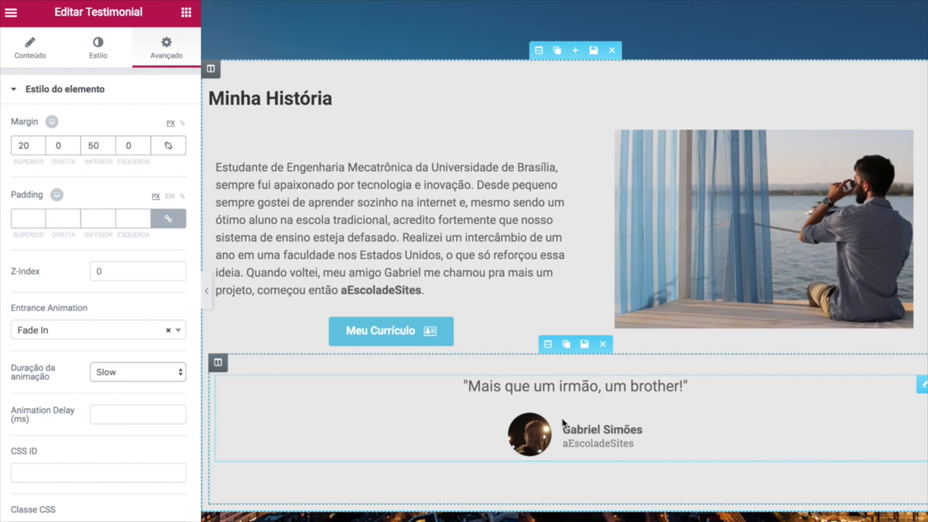
{"action": "scroll", "coordinate": [562, 418], "scroll_direction": "down", "scroll_amount": 3}
{"action": "scroll", "coordinate": [658, 359], "scroll_direction": "up", "scroll_amount": 2}
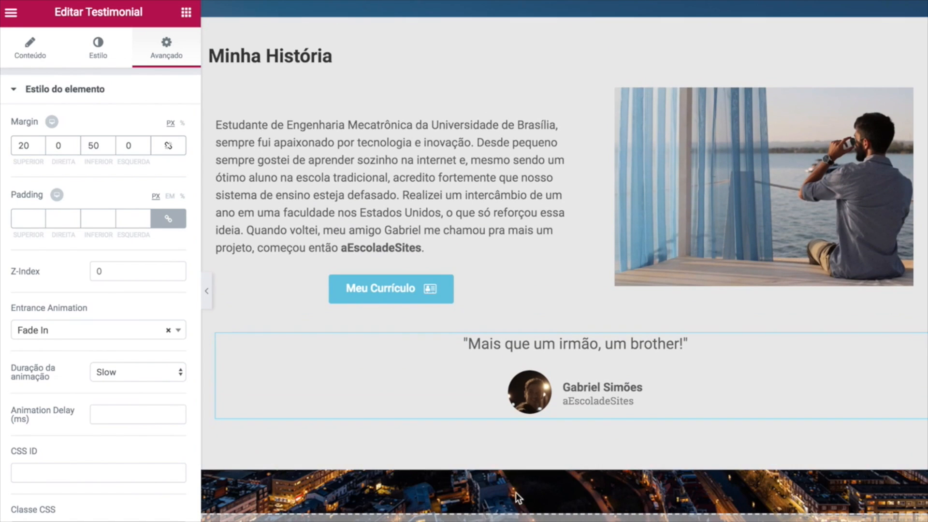
{"action": "scroll", "coordinate": [527, 505], "scroll_direction": "down", "scroll_amount": 1}
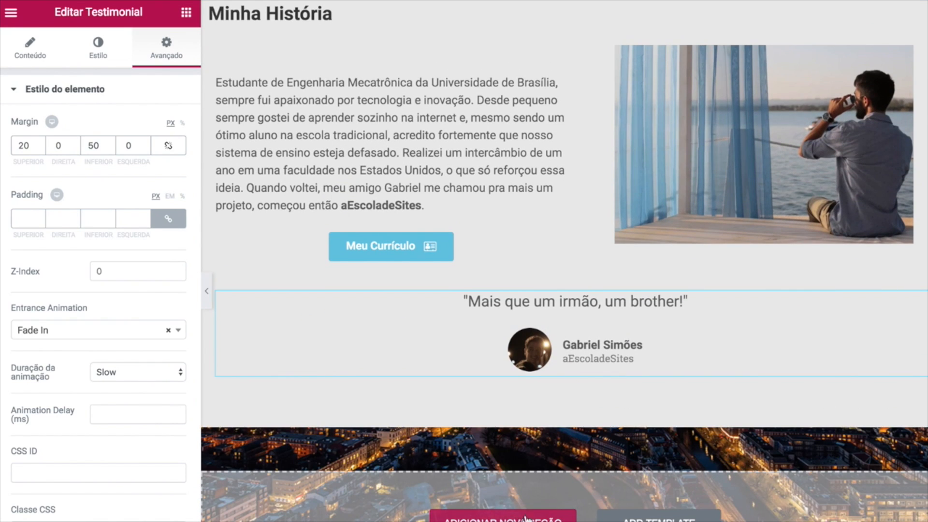
{"action": "scroll", "coordinate": [548, 313], "scroll_direction": "up", "scroll_amount": 3}
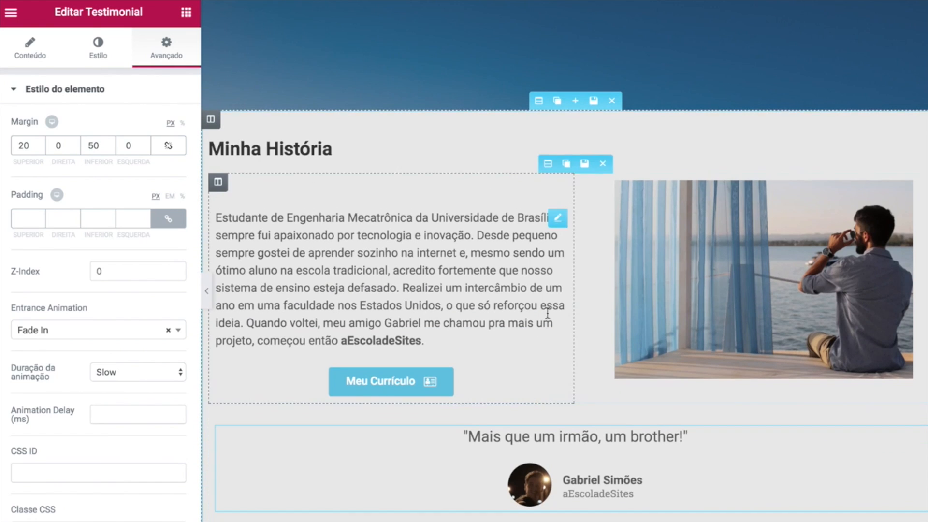
Duplicate the Minha História section and set 04 Portifólio Meio.JPG as its background image.
{"action": "left_click", "coordinate": [557, 103]}
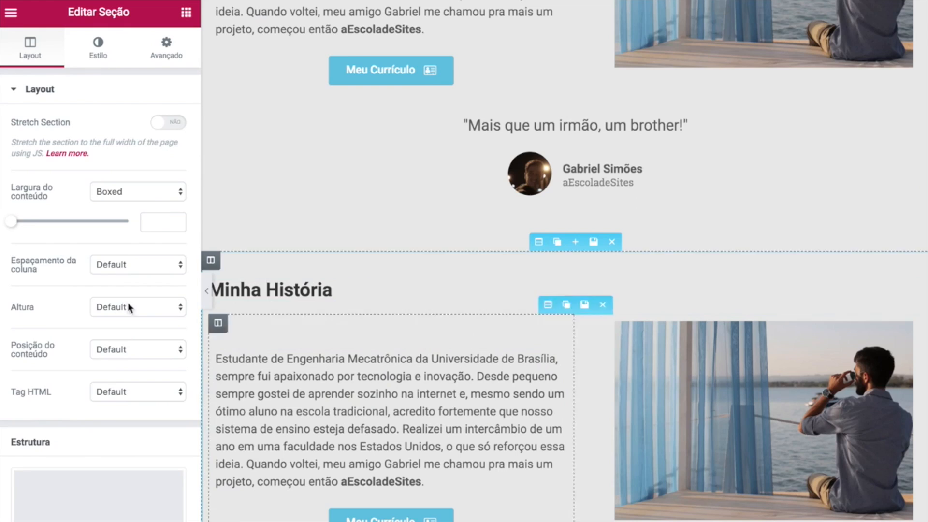
{"action": "left_click", "coordinate": [99, 53]}
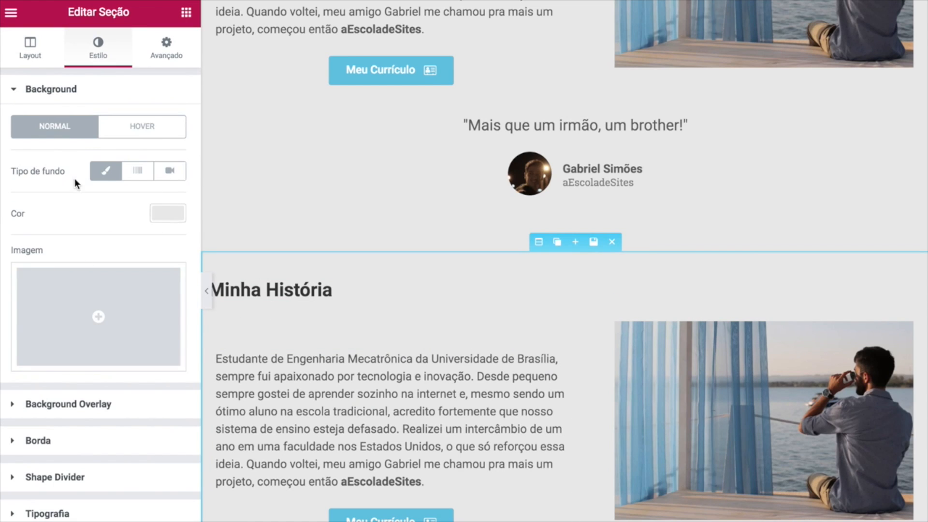
{"action": "left_click", "coordinate": [99, 320]}
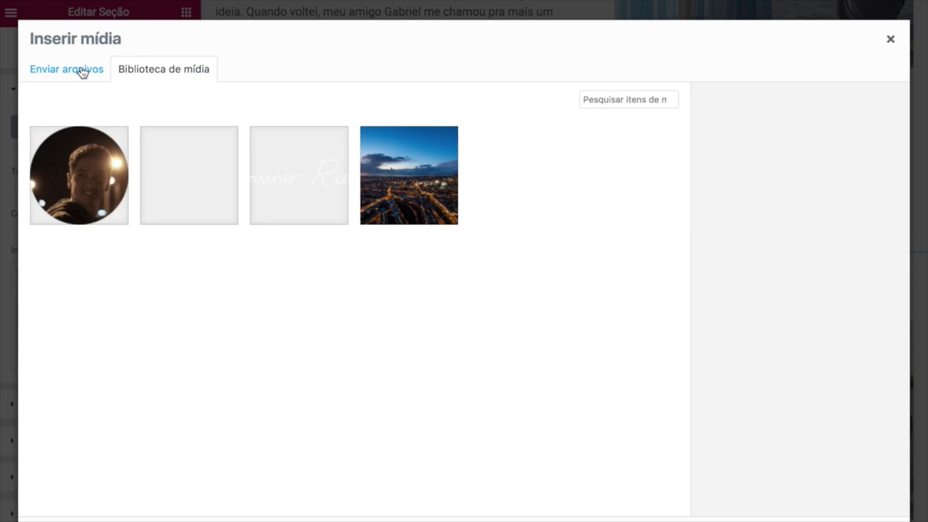
{"action": "left_click", "coordinate": [82, 73]}
{"action": "left_click", "coordinate": [429, 295]}
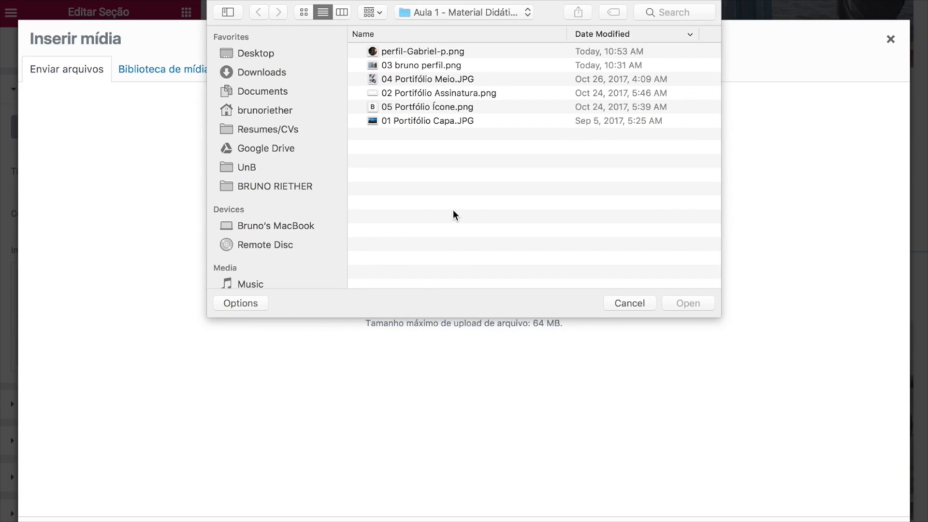
{"action": "left_click", "coordinate": [419, 80]}
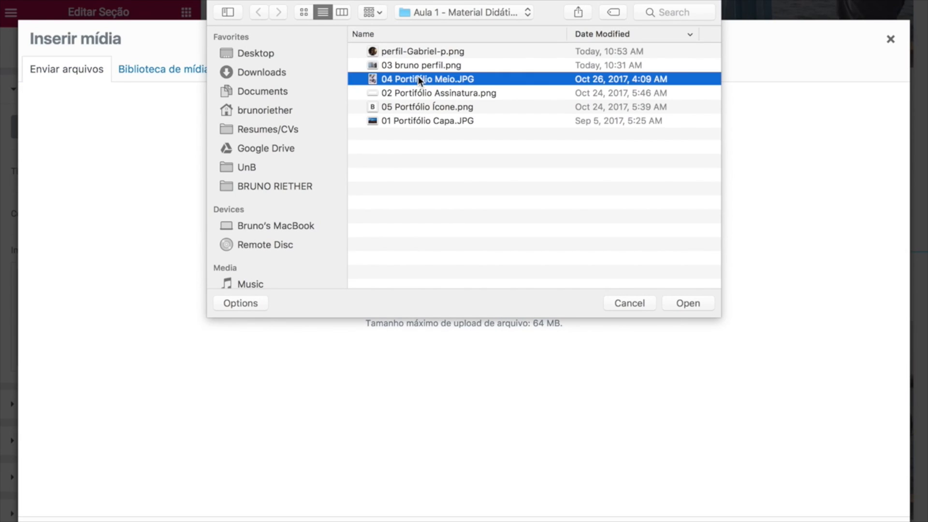
{"action": "left_click", "coordinate": [684, 303]}
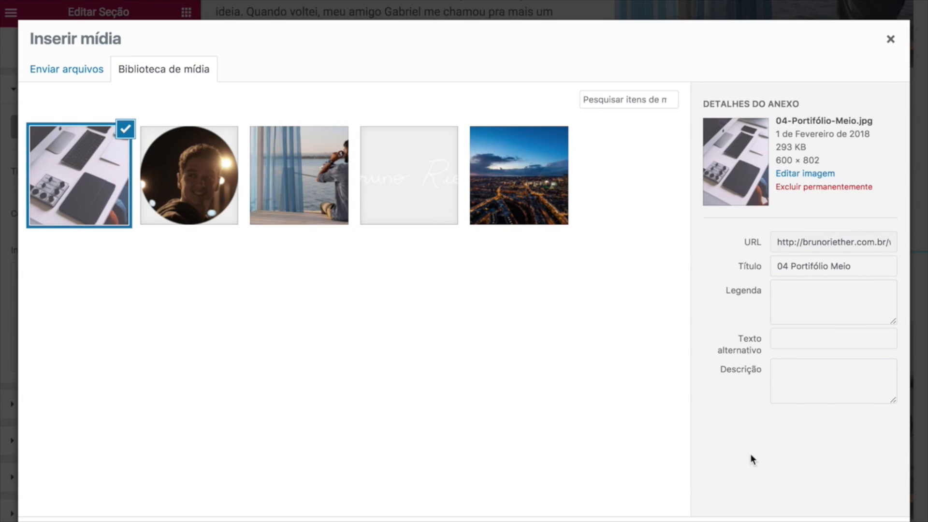
{"action": "left_click", "coordinate": [866, 521]}
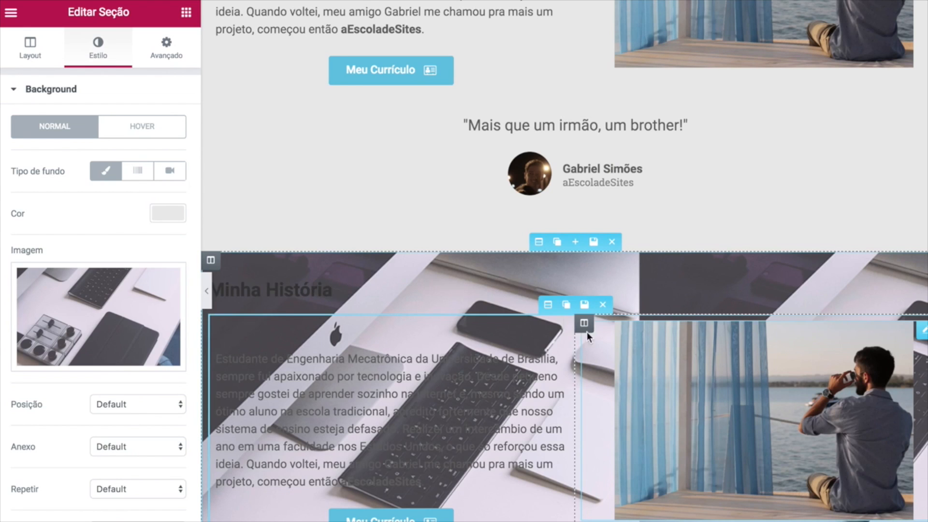
Delete the copied story text/photo row and the testimonial from the duplicated section.
{"action": "scroll", "coordinate": [451, 303], "scroll_direction": "down", "scroll_amount": 1}
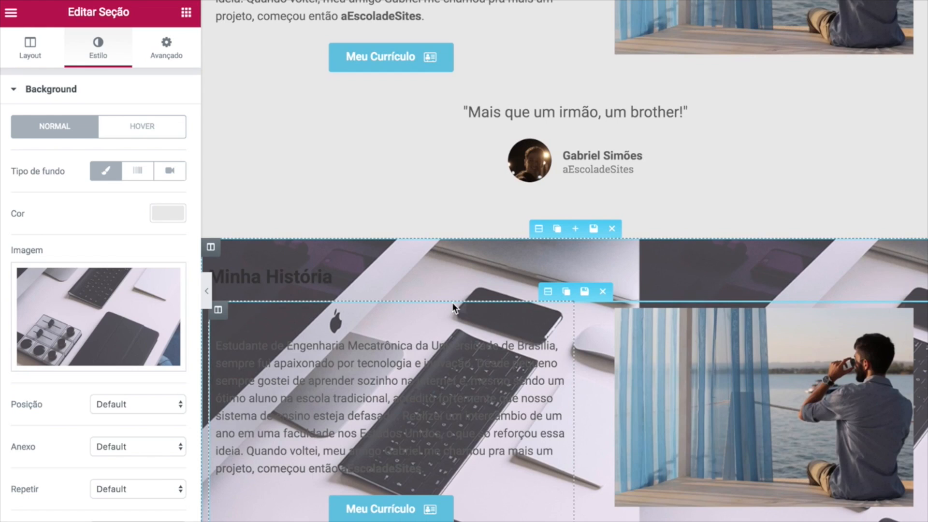
{"action": "scroll", "coordinate": [382, 264], "scroll_direction": "down", "scroll_amount": 1}
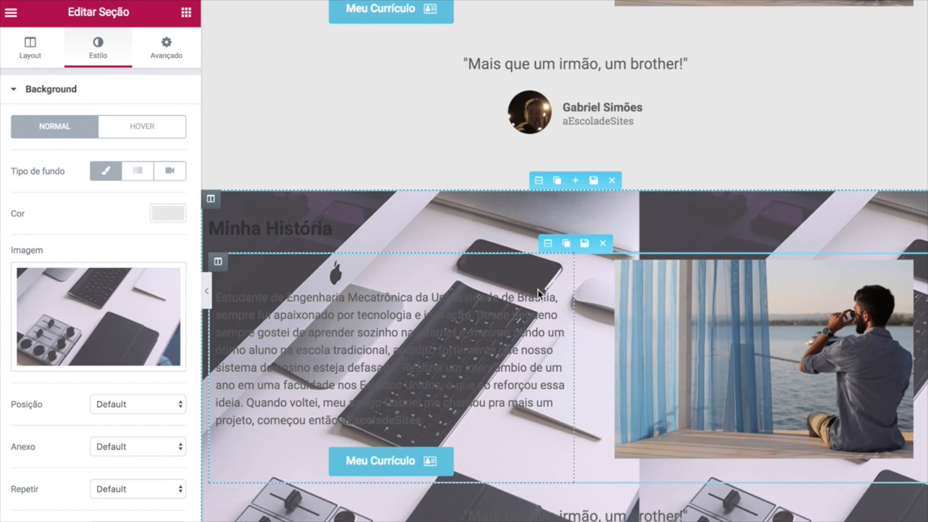
{"action": "left_click", "coordinate": [603, 244]}
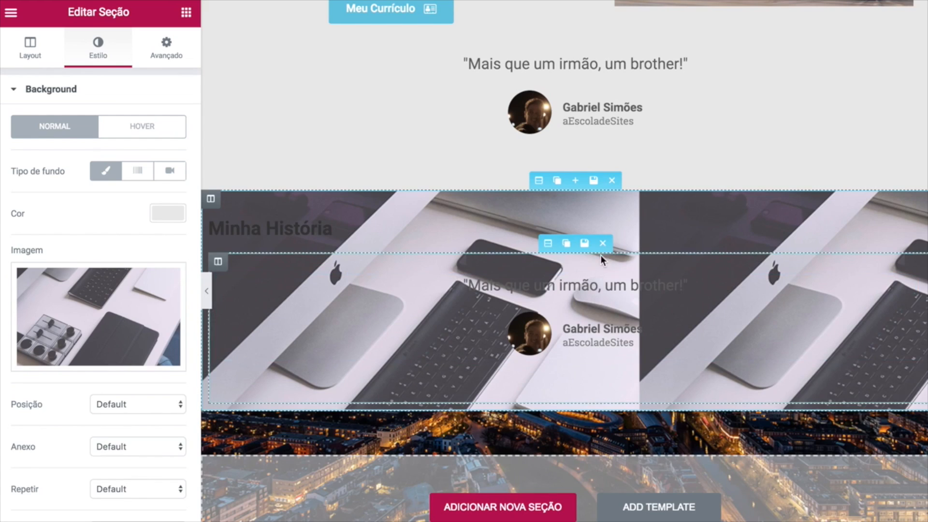
{"action": "left_click", "coordinate": [602, 247]}
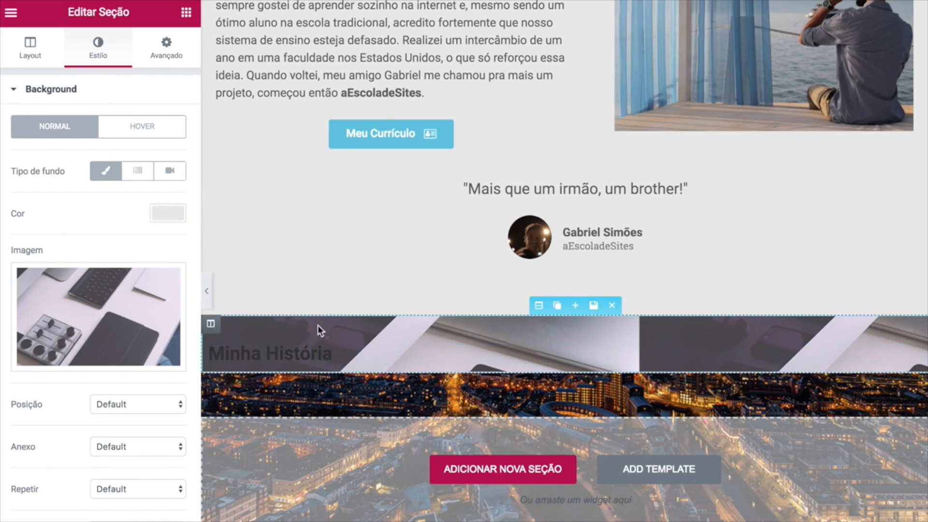
{"action": "left_click", "coordinate": [328, 357]}
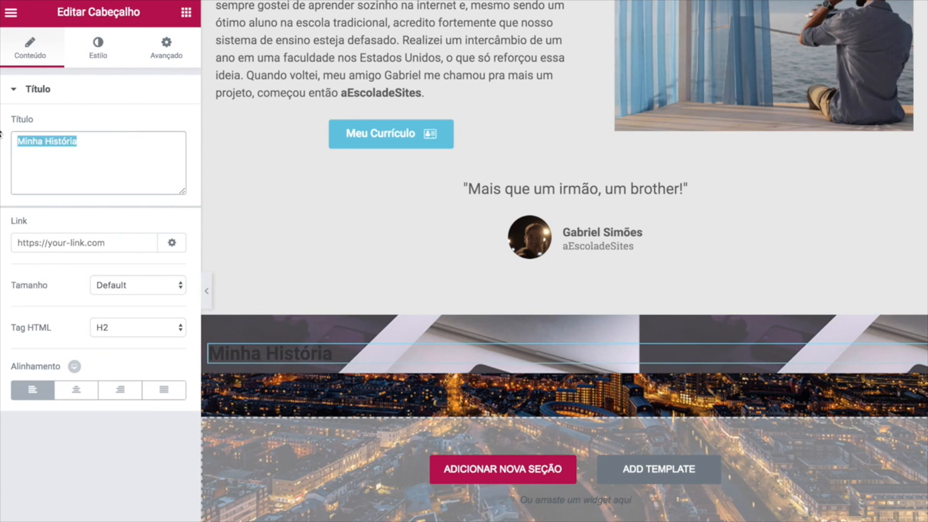
Retitle the heading 'O que eu sei Fazer' and copy the original section's #e8e8e8 colour.
{"action": "type", "text": "O que eu sei Fazer"}
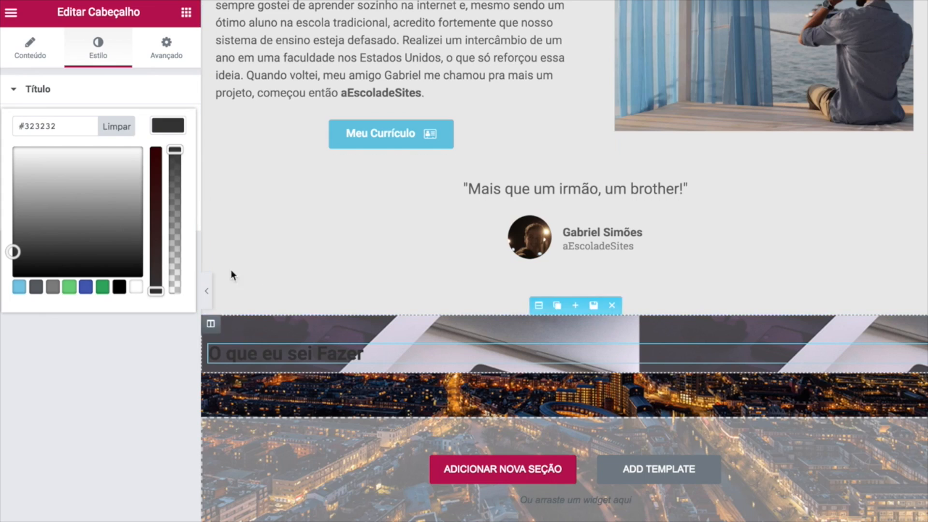
{"action": "scroll", "coordinate": [305, 208], "scroll_direction": "up", "scroll_amount": 4}
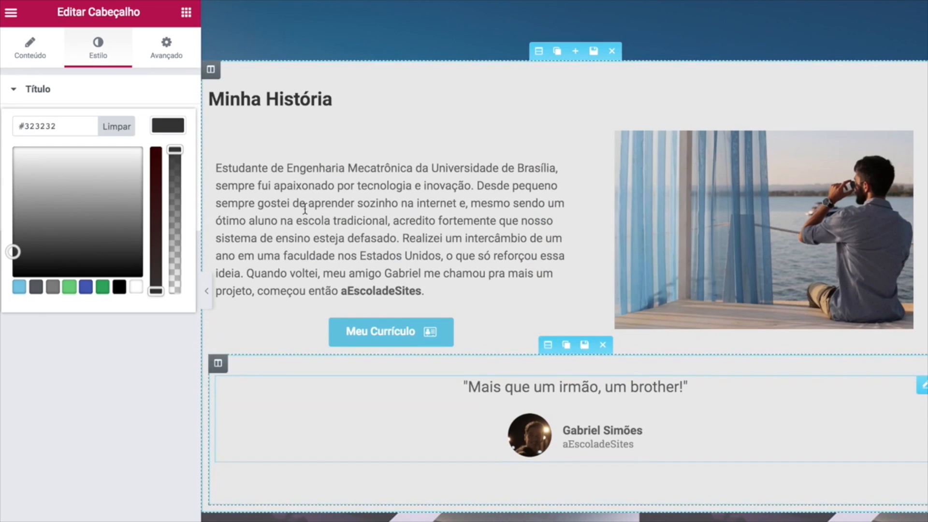
{"action": "left_click", "coordinate": [540, 50]}
{"action": "left_click", "coordinate": [87, 57]}
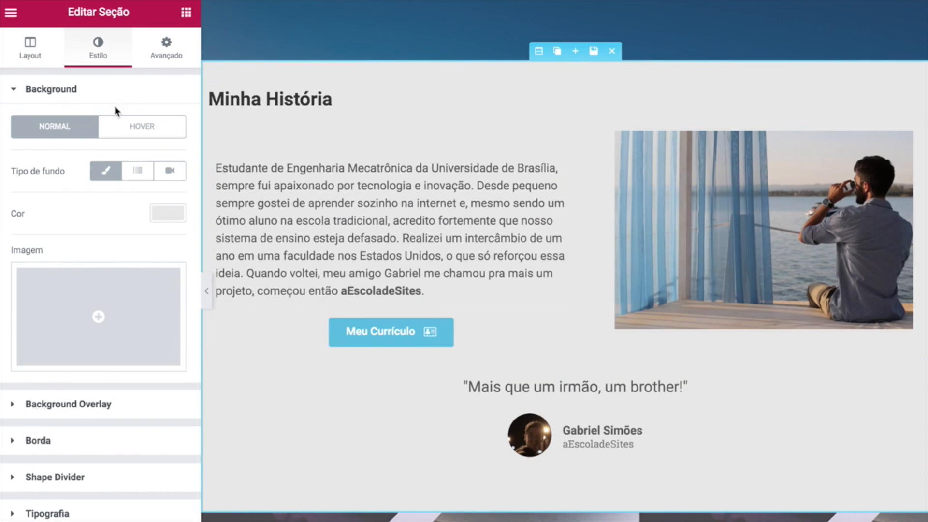
{"action": "left_click", "coordinate": [155, 208]}
{"action": "triple_click", "coordinate": [75, 213]}
{"action": "key", "text": "ctrl+c"}
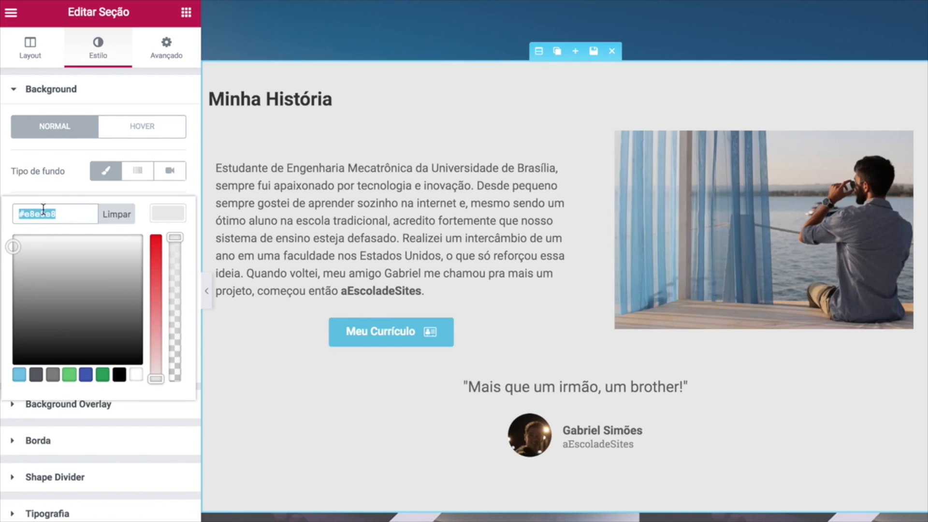
{"action": "scroll", "coordinate": [324, 188], "scroll_direction": "down", "scroll_amount": 4}
Apply the copied #e8e8e8 light grey as the heading's text colour.
{"action": "left_click", "coordinate": [360, 354]}
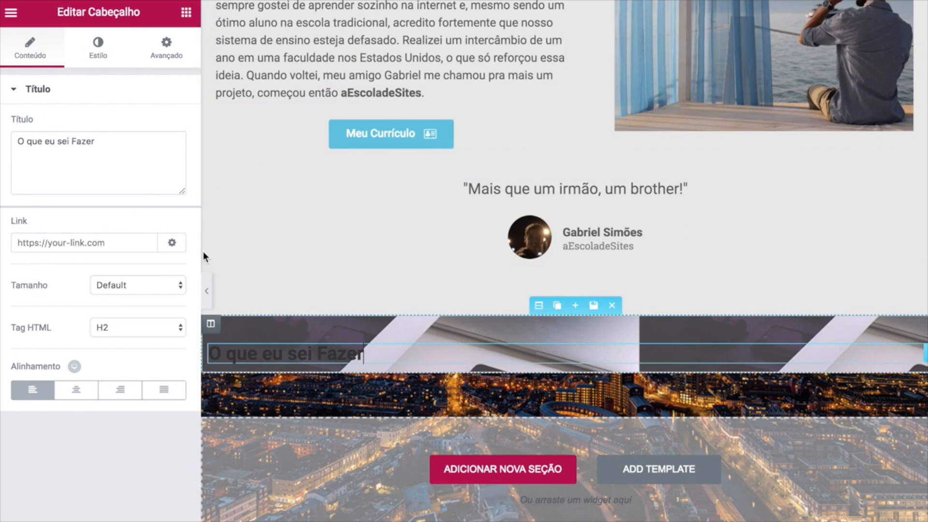
{"action": "left_click", "coordinate": [105, 56]}
{"action": "left_click", "coordinate": [161, 131]}
{"action": "left_click_drag", "start_coordinate": [59, 127], "coordinate": [2, 132]}
{"action": "key", "text": "ctrl+v"}
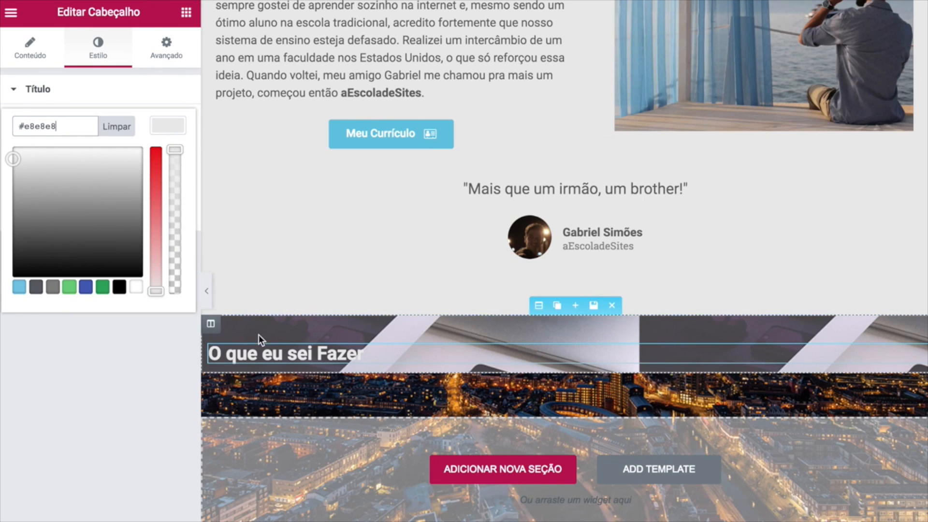
{"action": "left_click", "coordinate": [183, 375]}
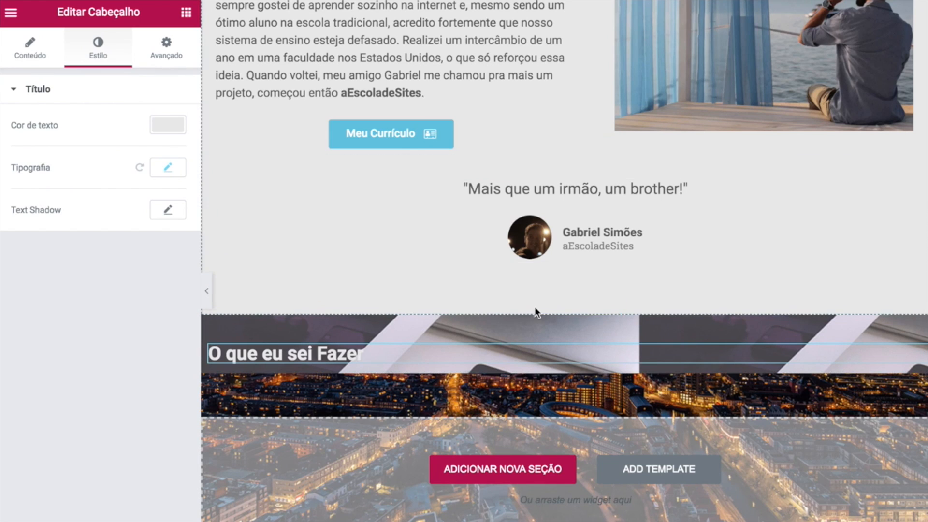
{"action": "left_click", "coordinate": [536, 305]}
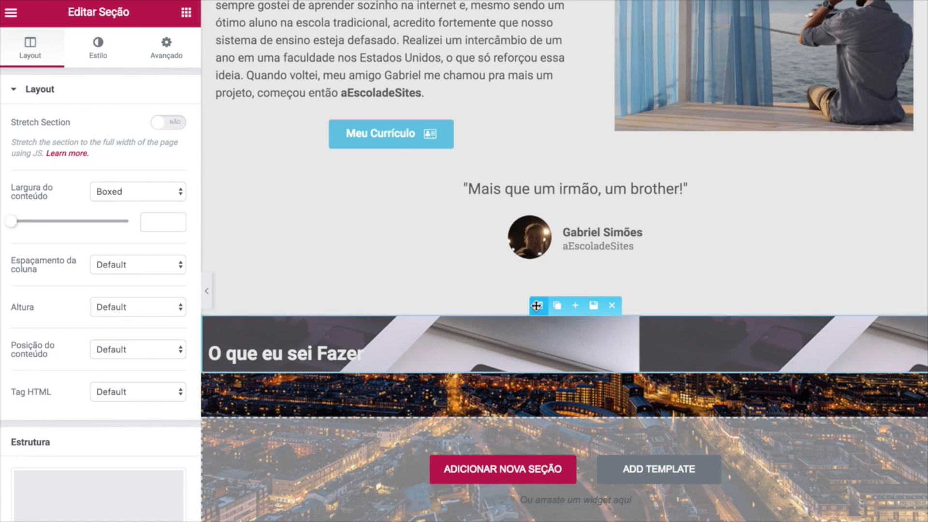
Make the section's content width full width.
{"action": "left_click", "coordinate": [96, 50]}
{"action": "left_click", "coordinate": [49, 55]}
{"action": "left_click", "coordinate": [126, 191]}
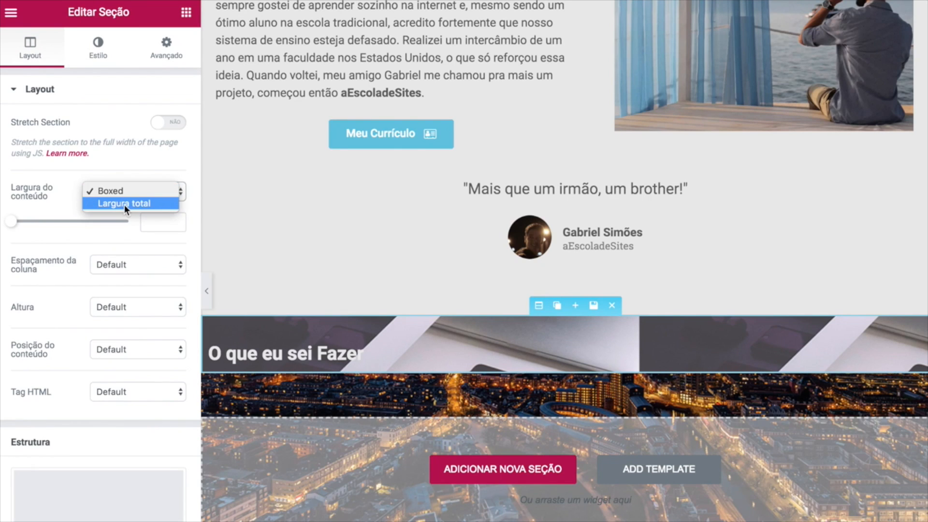
{"action": "left_click", "coordinate": [124, 203]}
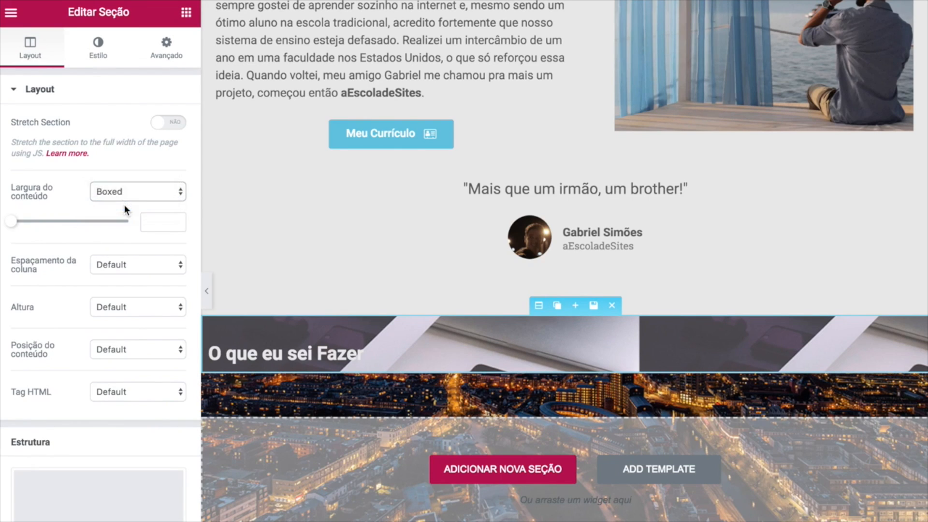
Set the background image to centred, fixed, no repeat and full-fill size.
{"action": "left_click", "coordinate": [99, 50]}
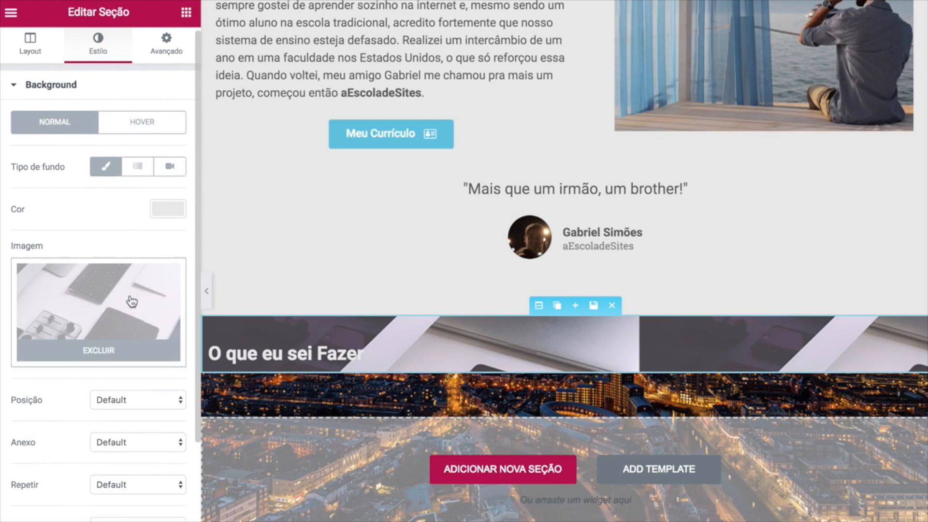
{"action": "scroll", "coordinate": [130, 295], "scroll_direction": "down", "scroll_amount": 5}
{"action": "left_click", "coordinate": [129, 258]}
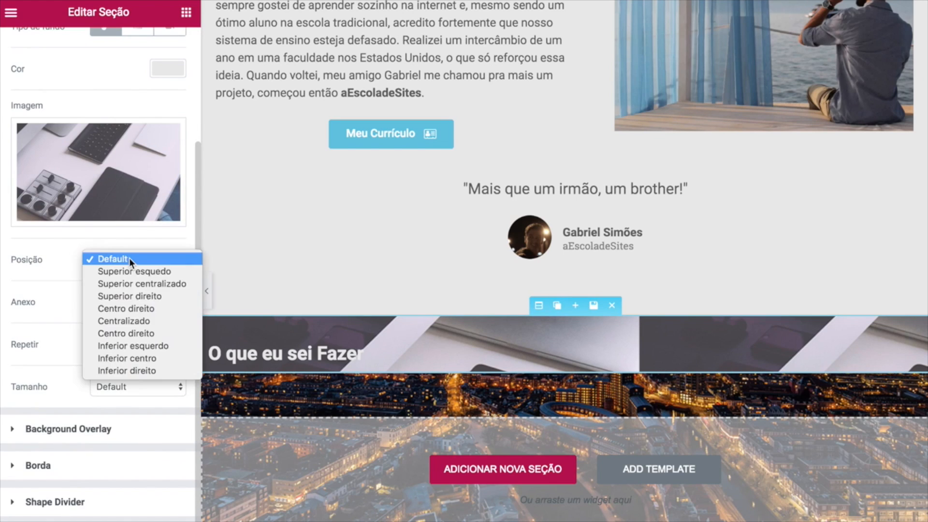
{"action": "left_click", "coordinate": [133, 321]}
{"action": "left_click", "coordinate": [127, 309]}
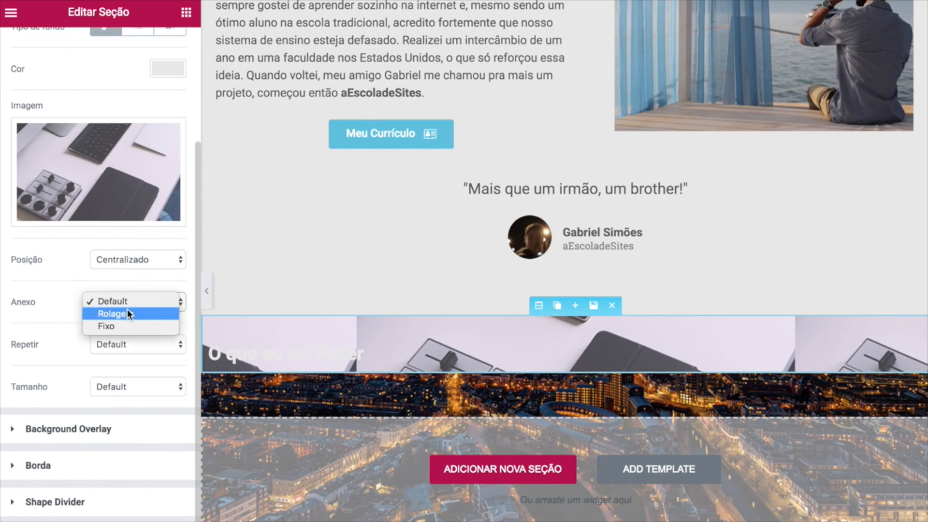
{"action": "left_click", "coordinate": [123, 323]}
{"action": "left_click", "coordinate": [168, 346]}
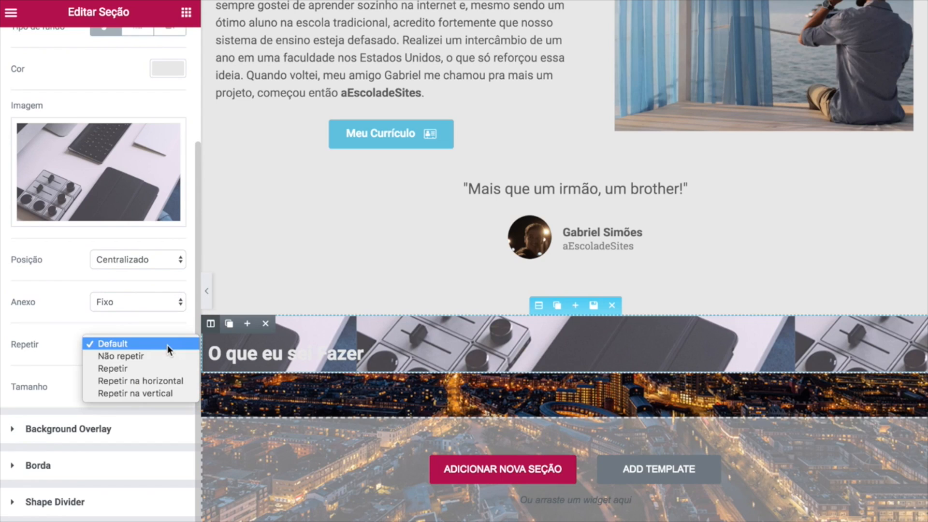
{"action": "left_click", "coordinate": [155, 361]}
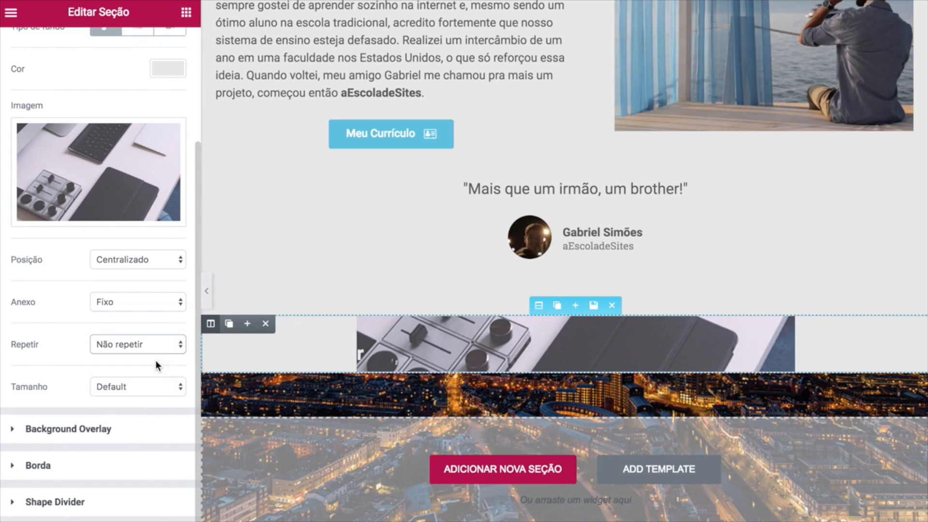
{"action": "left_click", "coordinate": [138, 391]}
{"action": "left_click", "coordinate": [137, 411]}
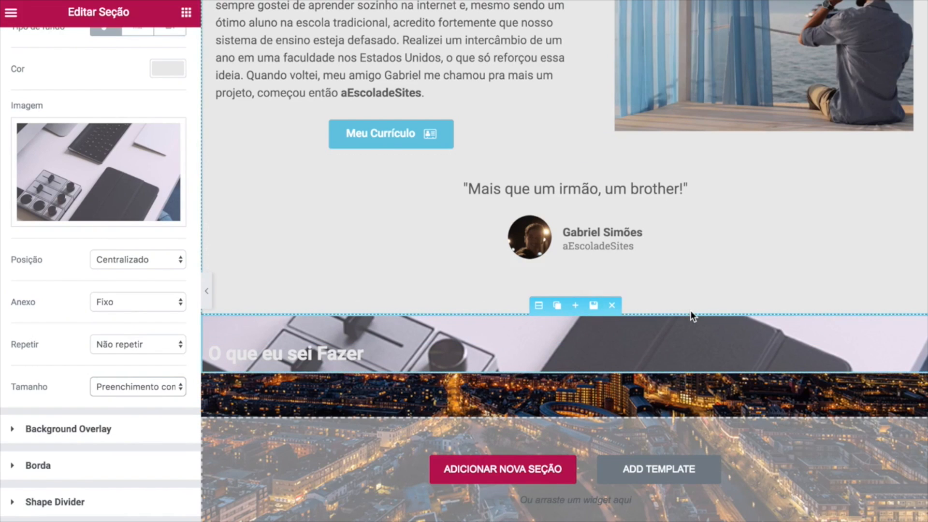
Review the background settings and re-apply the fixed attachment.
{"action": "scroll", "coordinate": [318, 212], "scroll_direction": "up", "scroll_amount": 2}
{"action": "scroll", "coordinate": [318, 213], "scroll_direction": "down", "scroll_amount": 2}
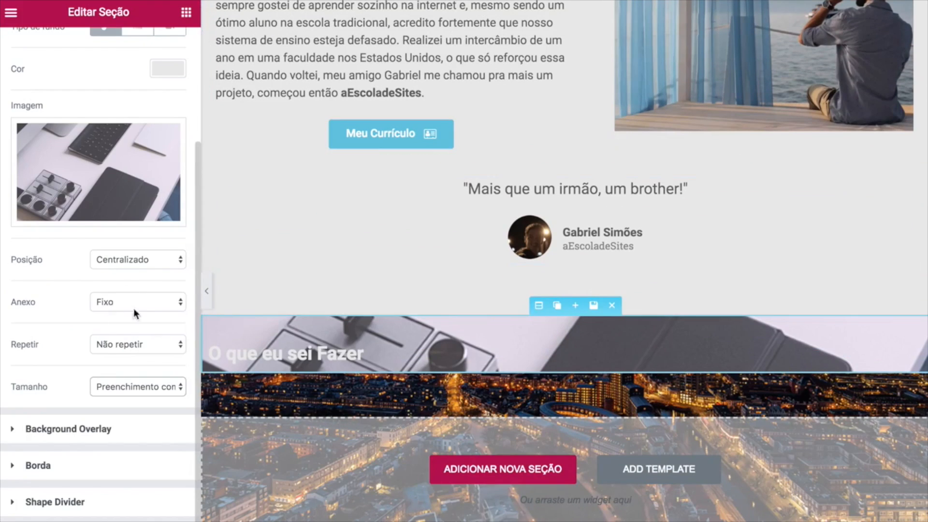
{"action": "scroll", "coordinate": [435, 290], "scroll_direction": "up", "scroll_amount": 1}
{"action": "scroll", "coordinate": [442, 288], "scroll_direction": "down", "scroll_amount": 1}
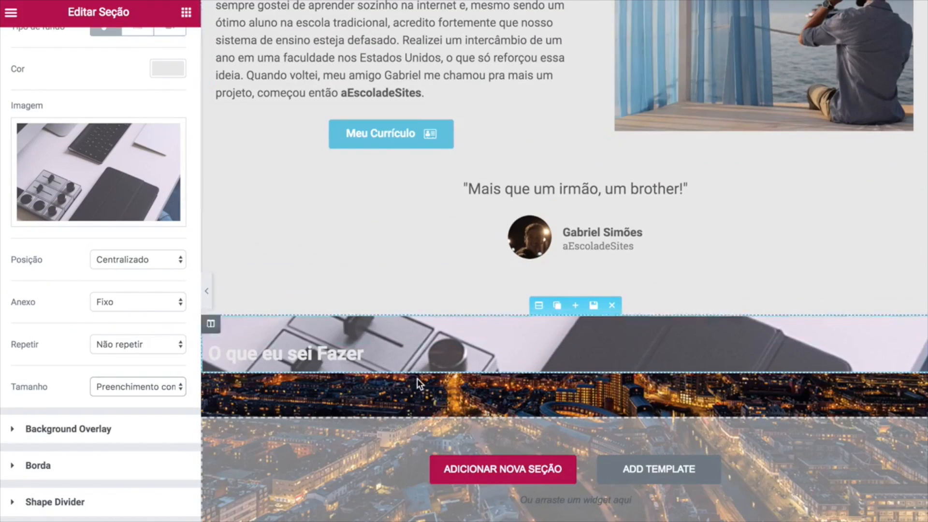
{"action": "scroll", "coordinate": [417, 381], "scroll_direction": "up", "scroll_amount": 2}
{"action": "scroll", "coordinate": [418, 384], "scroll_direction": "up", "scroll_amount": 3}
{"action": "scroll", "coordinate": [418, 383], "scroll_direction": "down", "scroll_amount": 4}
{"action": "scroll", "coordinate": [418, 384], "scroll_direction": "up", "scroll_amount": 2}
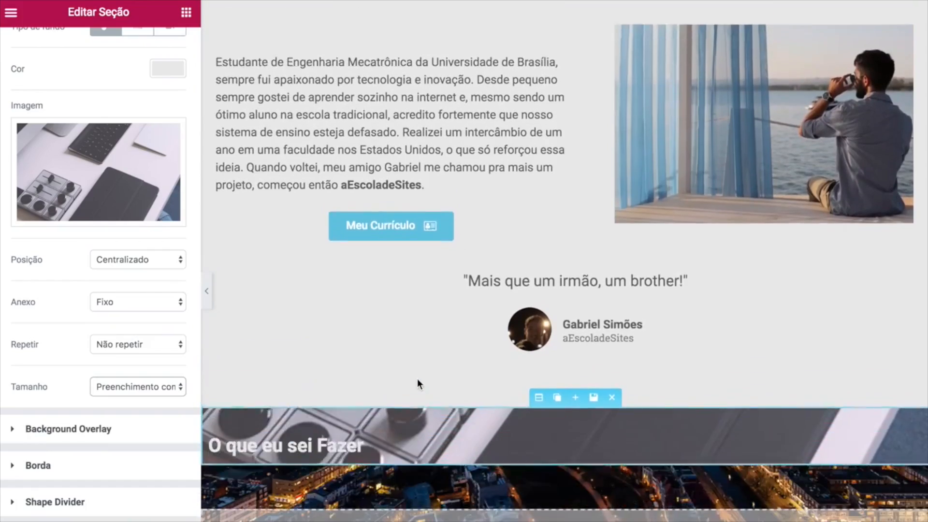
{"action": "scroll", "coordinate": [418, 380], "scroll_direction": "down", "scroll_amount": 3}
{"action": "scroll", "coordinate": [418, 379], "scroll_direction": "up", "scroll_amount": 4}
{"action": "scroll", "coordinate": [417, 379], "scroll_direction": "down", "scroll_amount": 2}
{"action": "scroll", "coordinate": [418, 383], "scroll_direction": "down", "scroll_amount": 3}
{"action": "scroll", "coordinate": [418, 383], "scroll_direction": "up", "scroll_amount": 5}
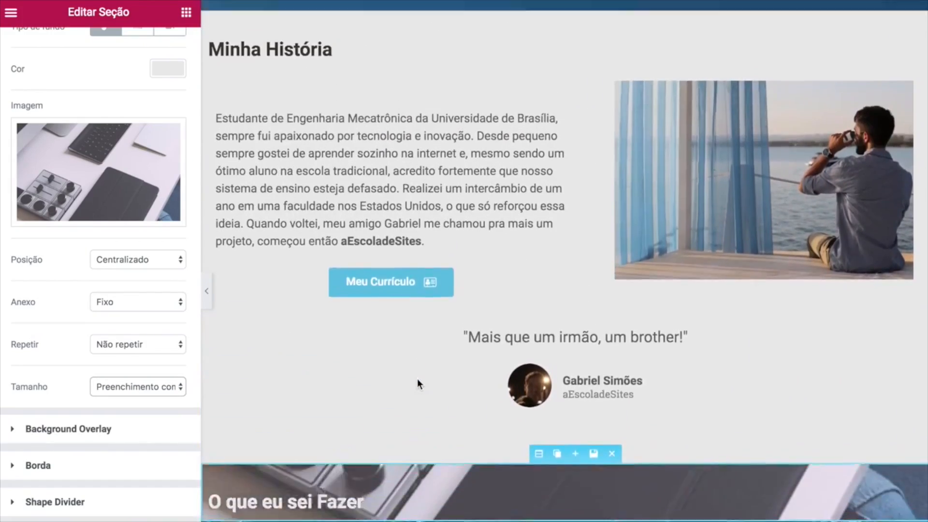
{"action": "scroll", "coordinate": [416, 379], "scroll_direction": "down", "scroll_amount": 1}
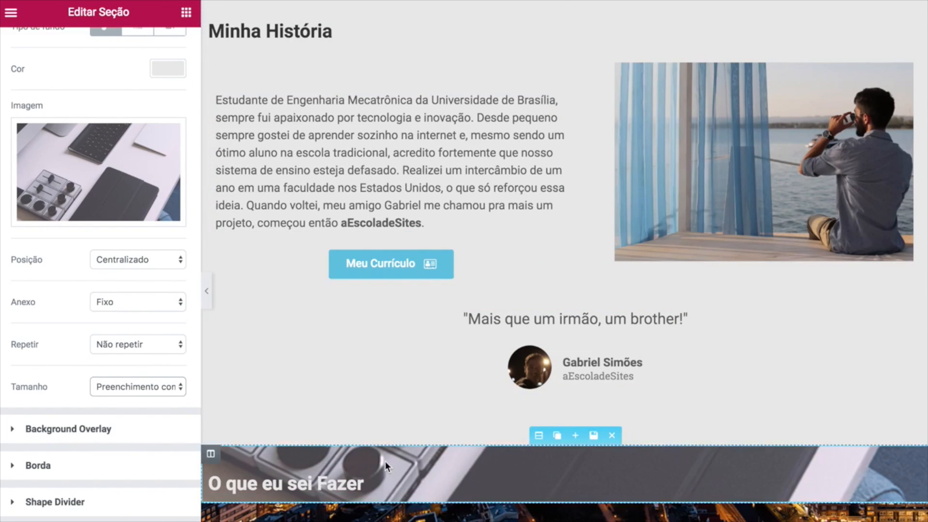
{"action": "scroll", "coordinate": [385, 462], "scroll_direction": "down", "scroll_amount": 4}
{"action": "scroll", "coordinate": [385, 461], "scroll_direction": "up", "scroll_amount": 2}
{"action": "scroll", "coordinate": [385, 461], "scroll_direction": "down", "scroll_amount": 1}
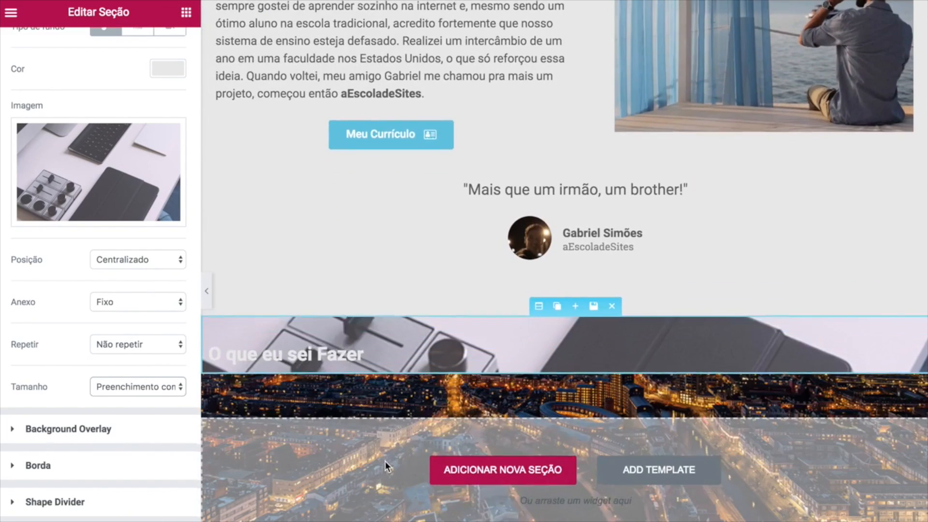
{"action": "scroll", "coordinate": [385, 461], "scroll_direction": "up", "scroll_amount": 2}
{"action": "scroll", "coordinate": [381, 321], "scroll_direction": "down", "scroll_amount": 2}
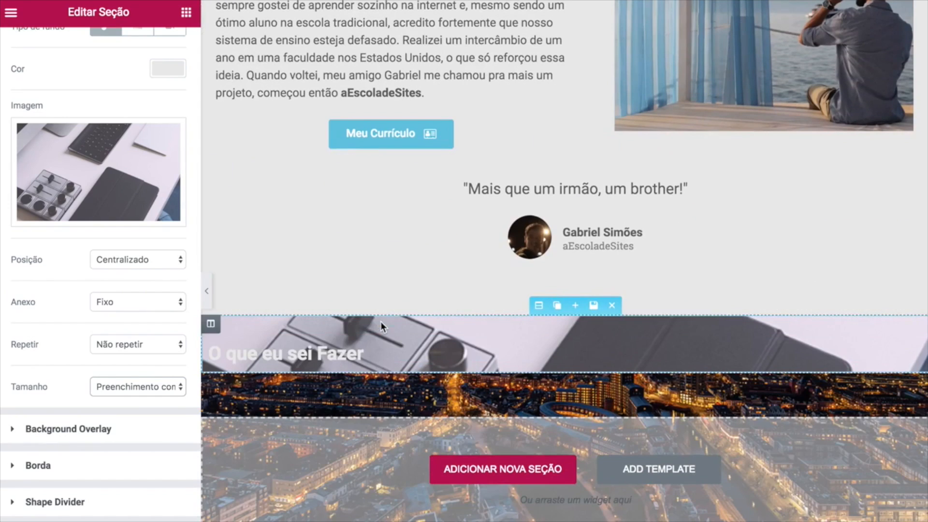
{"action": "left_click", "coordinate": [159, 302]}
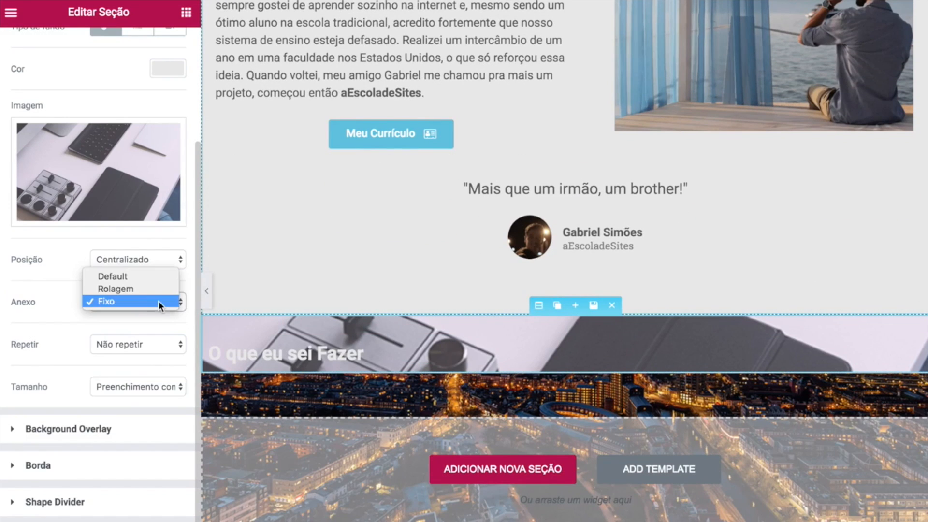
{"action": "left_click", "coordinate": [106, 301]}
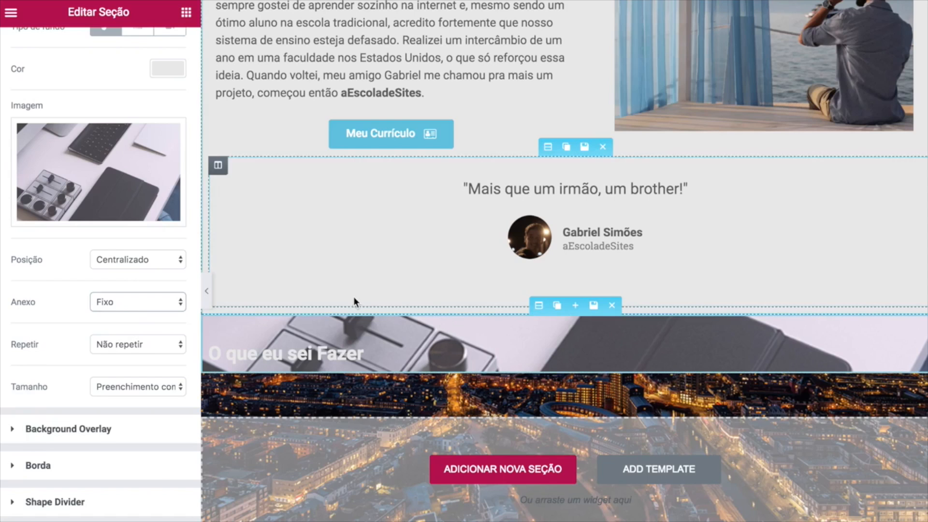
{"action": "left_click", "coordinate": [186, 12]}
Drop a two-column row into the section and place a progress bar in its left column.
{"action": "left_click_drag", "start_coordinate": [53, 118], "coordinate": [429, 360]}
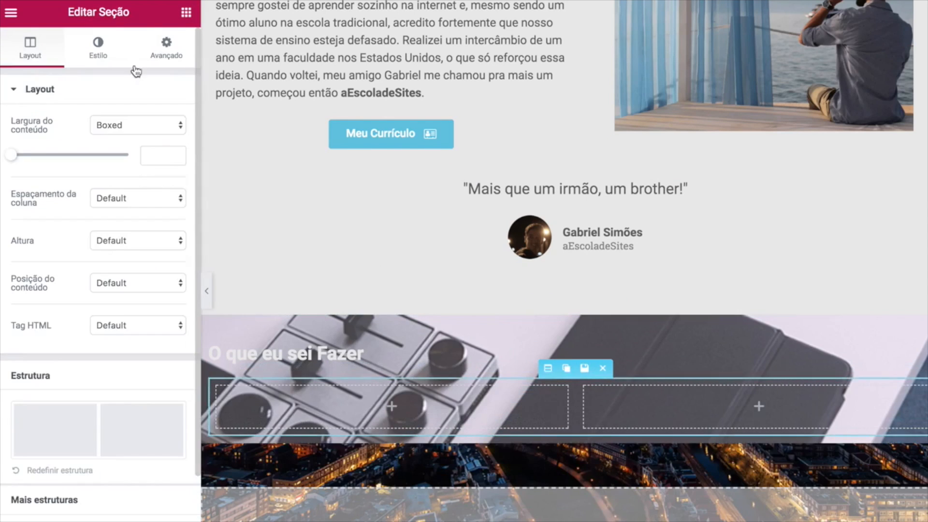
{"action": "left_click", "coordinate": [186, 12]}
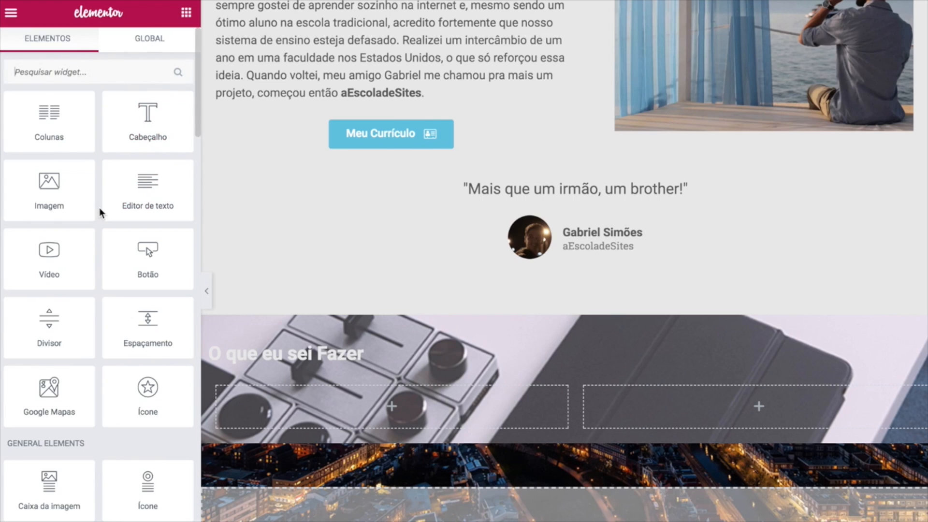
{"action": "scroll", "coordinate": [99, 207], "scroll_direction": "down", "scroll_amount": 5}
{"action": "left_click_drag", "start_coordinate": [94, 448], "coordinate": [347, 405]}
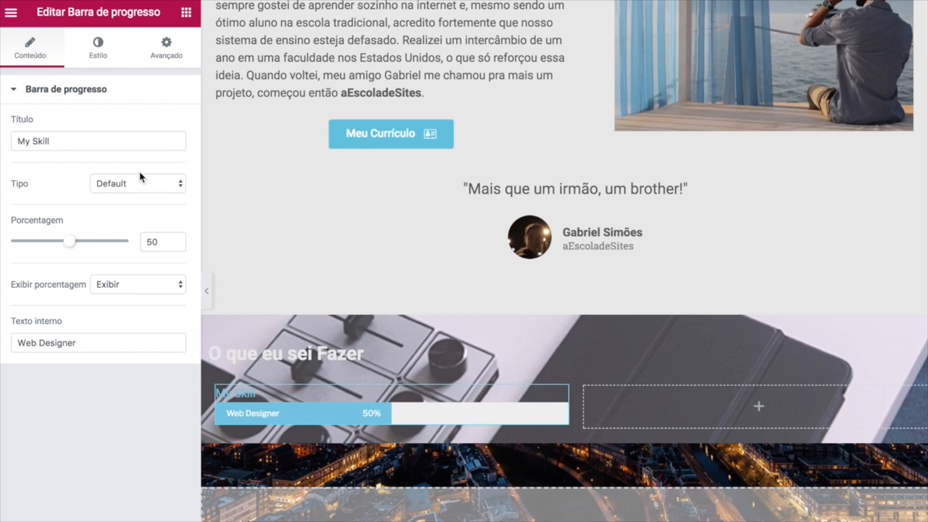
{"action": "left_click", "coordinate": [99, 57]}
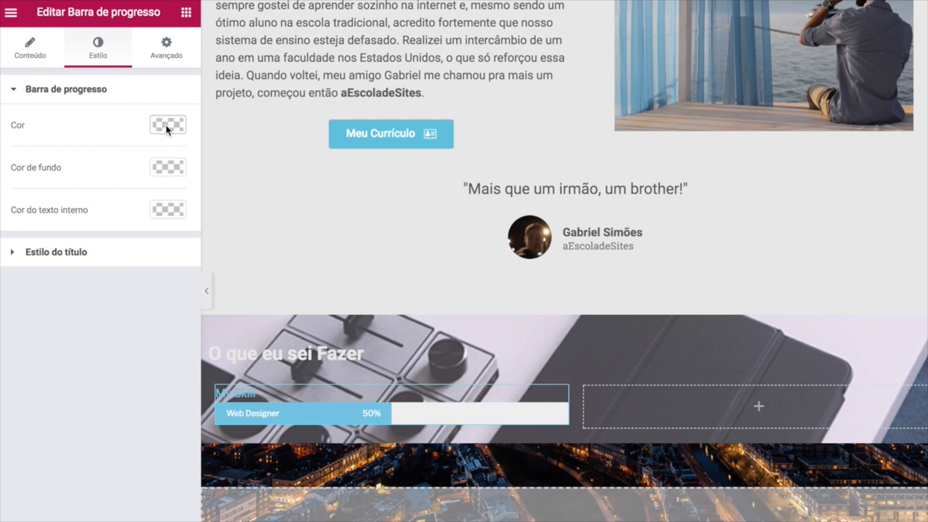
Set the progress bar colour to #02a6cc.
{"action": "left_click", "coordinate": [165, 125]}
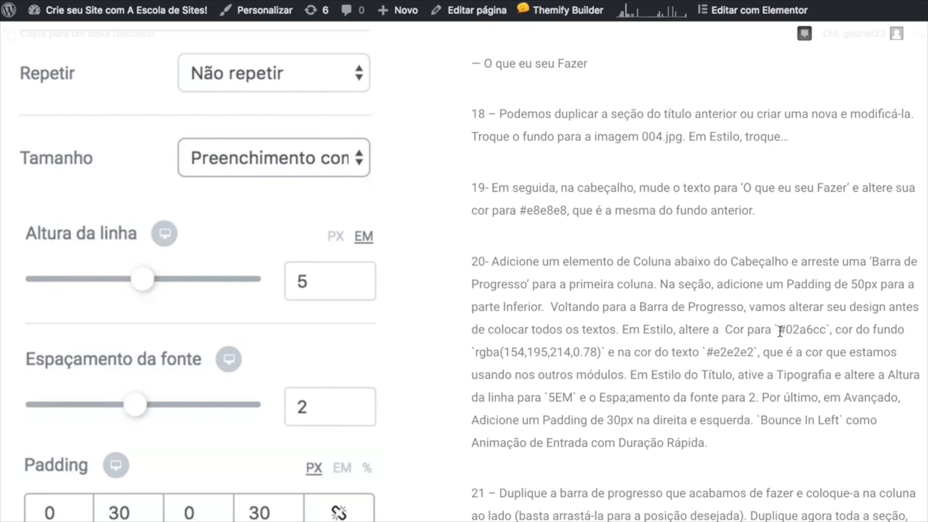
{"action": "left_click_drag", "start_coordinate": [781, 331], "coordinate": [817, 328]}
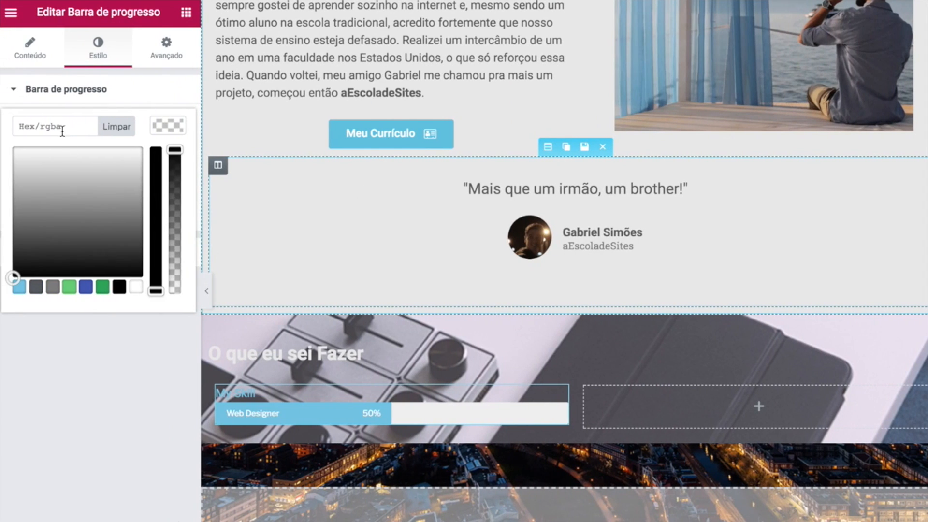
{"action": "left_click", "coordinate": [59, 127]}
{"action": "type", "text": "#02a6cc"}
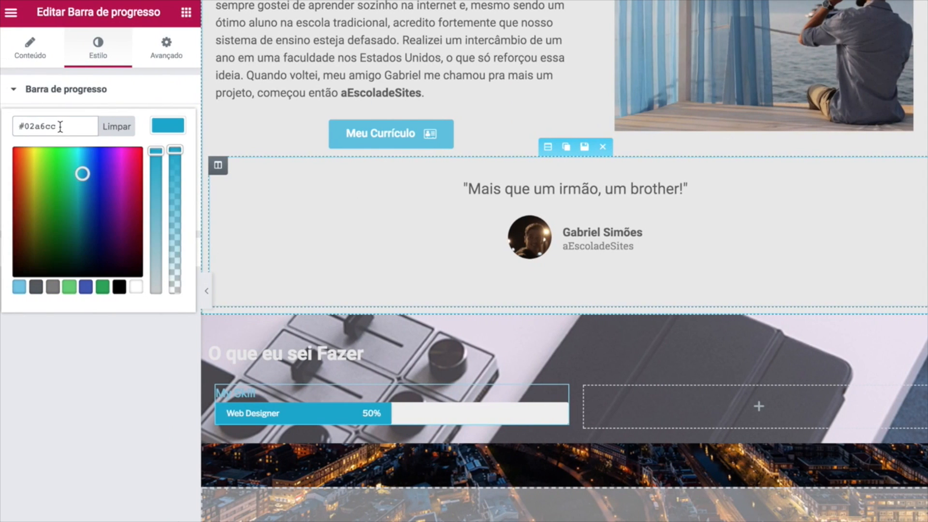
{"action": "left_click", "coordinate": [126, 398]}
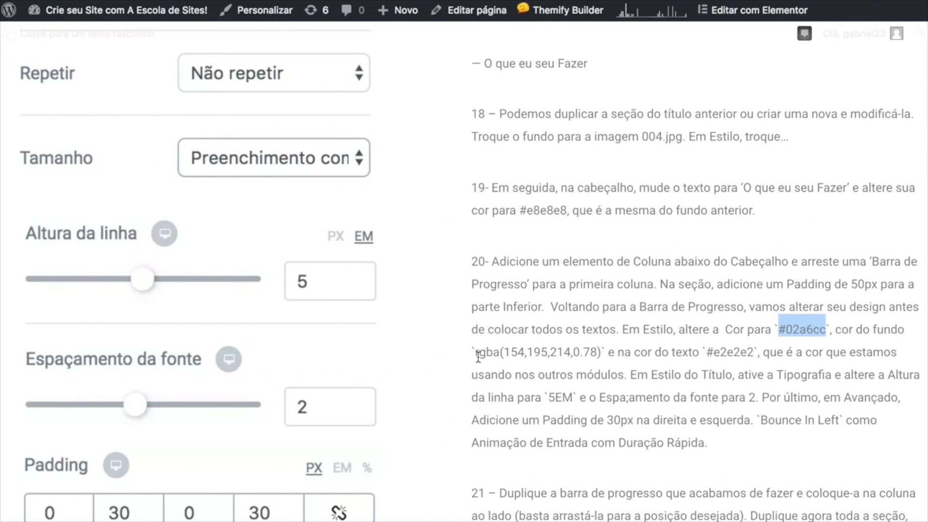
Set the bar background colour to rgba(154,195,214,0.78).
{"action": "left_click", "coordinate": [478, 356]}
{"action": "left_click_drag", "start_coordinate": [478, 357], "coordinate": [544, 350]}
{"action": "left_click", "coordinate": [531, 349]}
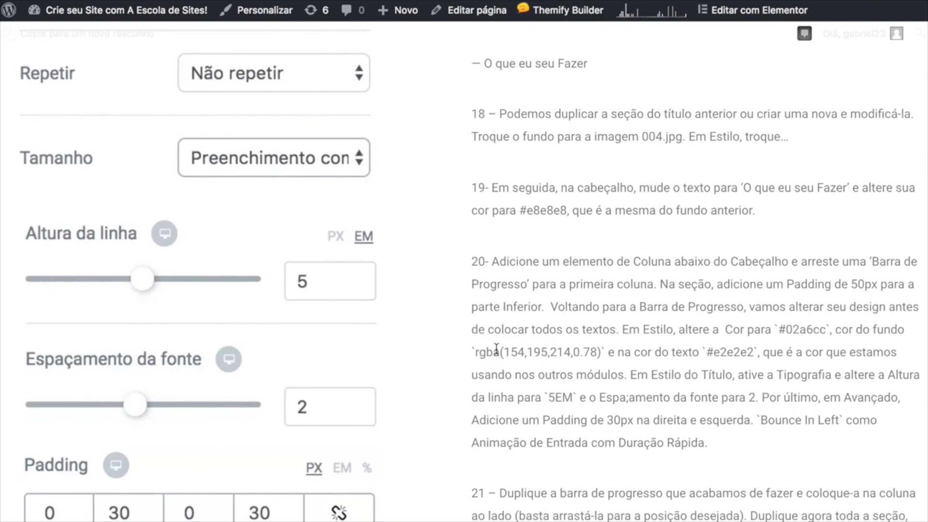
{"action": "left_click_drag", "start_coordinate": [478, 351], "coordinate": [592, 352]}
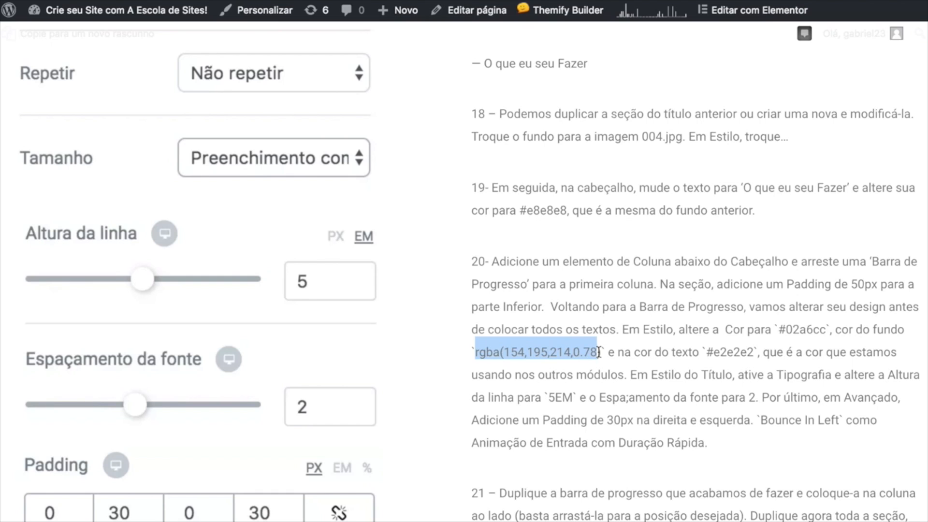
{"action": "key", "text": "ctrl+Left"}
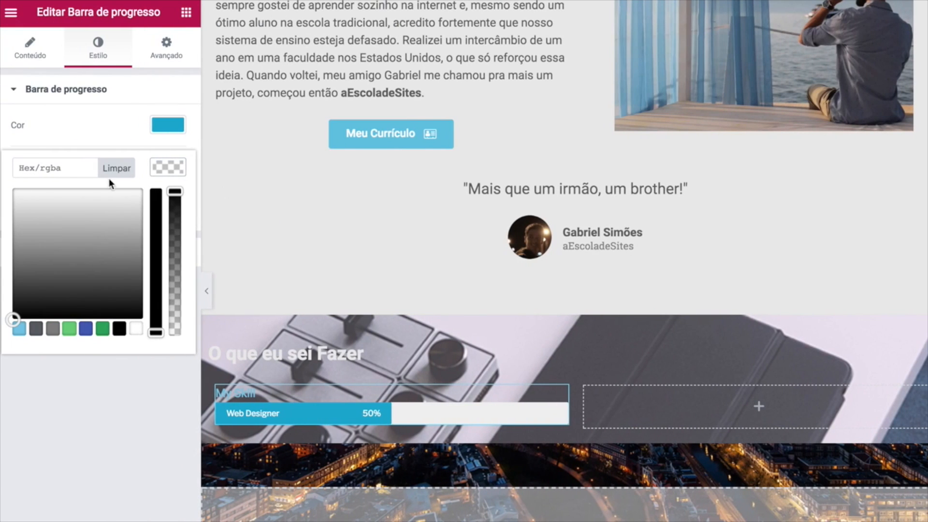
{"action": "type", "text": "rgba(154,195,214,0.7)"}
{"action": "left_click", "coordinate": [109, 413]}
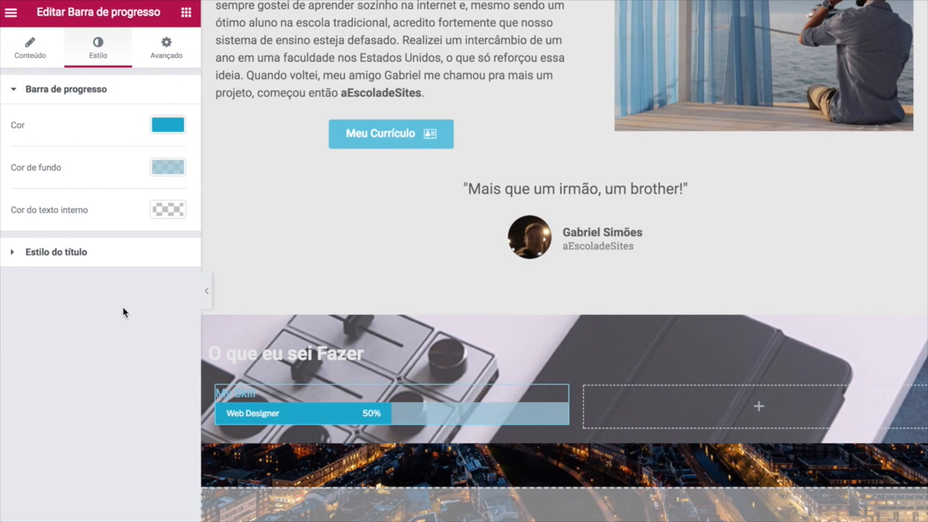
Set the bar's inner text colour to light grey #e2e2e2.
{"action": "key", "text": "ctrl+Right"}
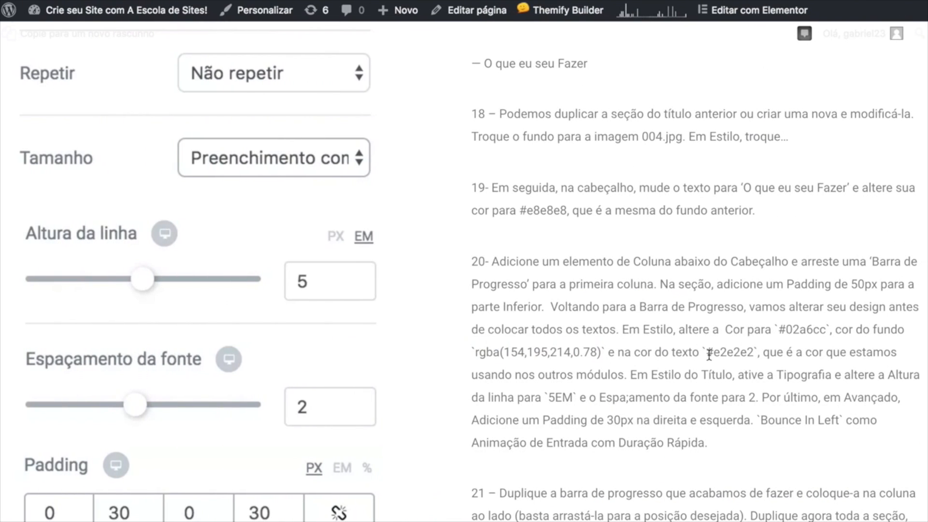
{"action": "left_click_drag", "start_coordinate": [707, 354], "coordinate": [752, 352]}
{"action": "key", "text": "ctrl+Left"}
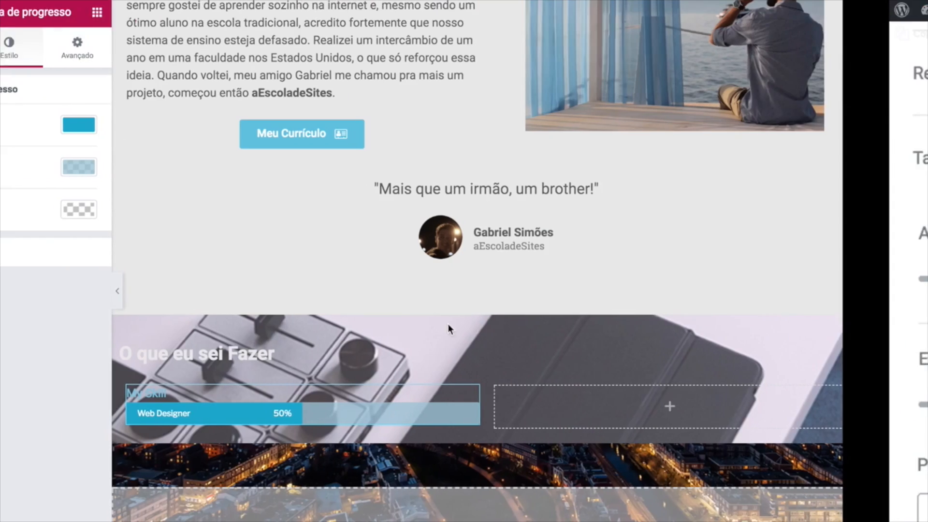
{"action": "left_click", "coordinate": [160, 211]}
{"action": "left_click", "coordinate": [40, 211]}
{"action": "type", "text": "#e1e1e1"}
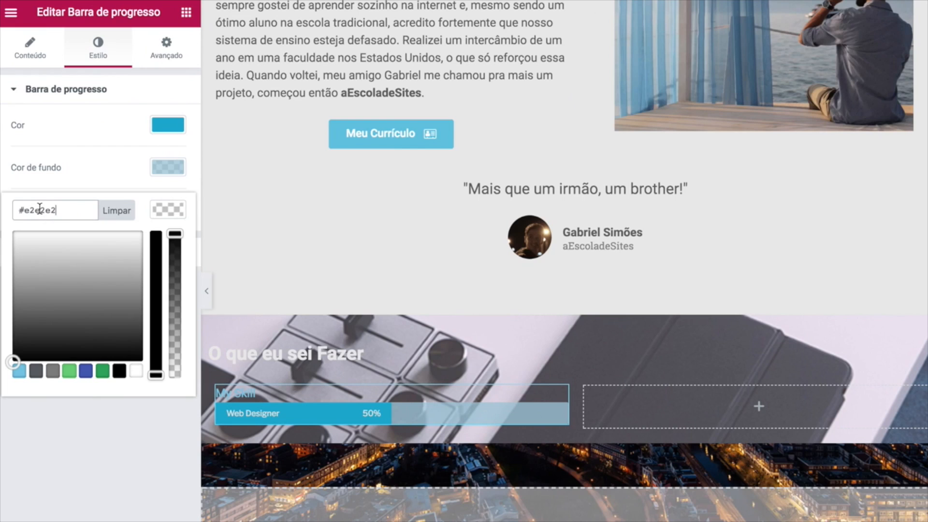
{"action": "left_click", "coordinate": [88, 440]}
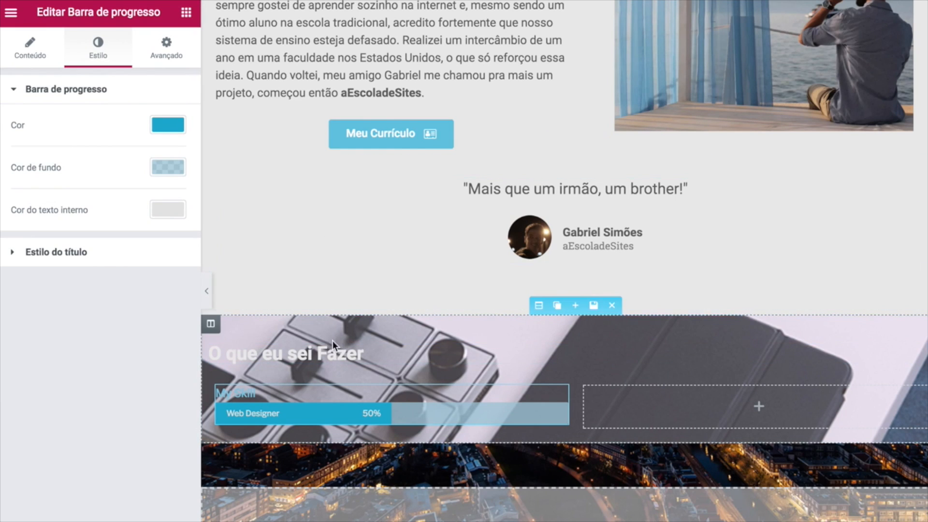
{"action": "left_click", "coordinate": [56, 252]}
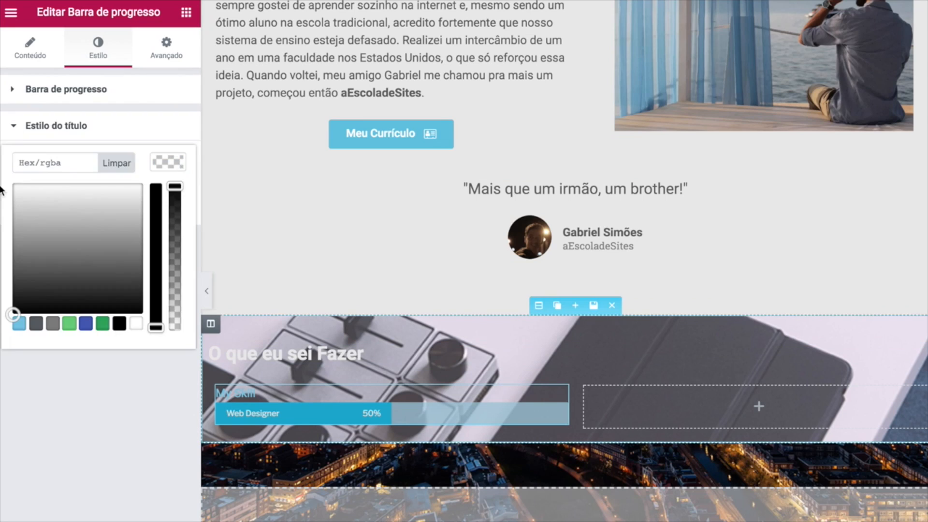
Colour the My Skill title #02a6cc.
{"action": "left_click", "coordinate": [14, 133]}
{"action": "left_click", "coordinate": [14, 128]}
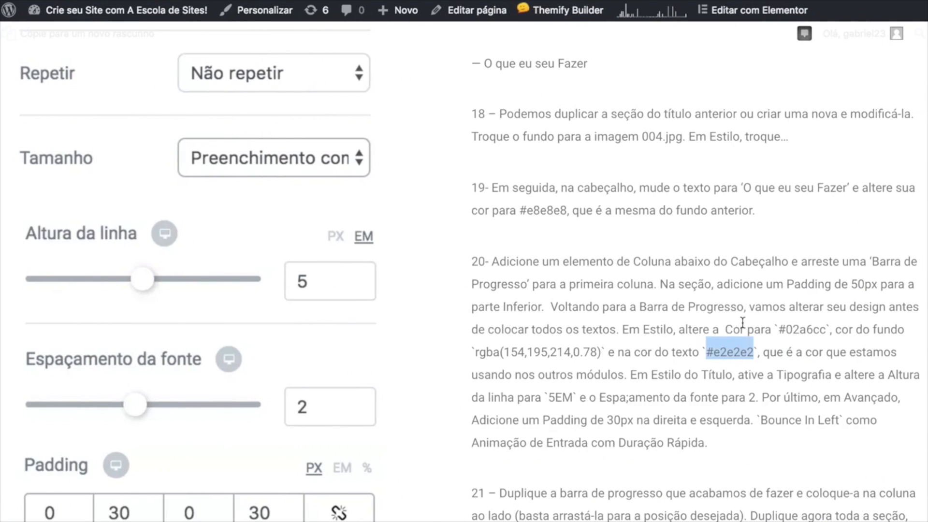
{"action": "left_click_drag", "start_coordinate": [778, 330], "coordinate": [827, 330]}
{"action": "key", "text": "ctrl+c"}
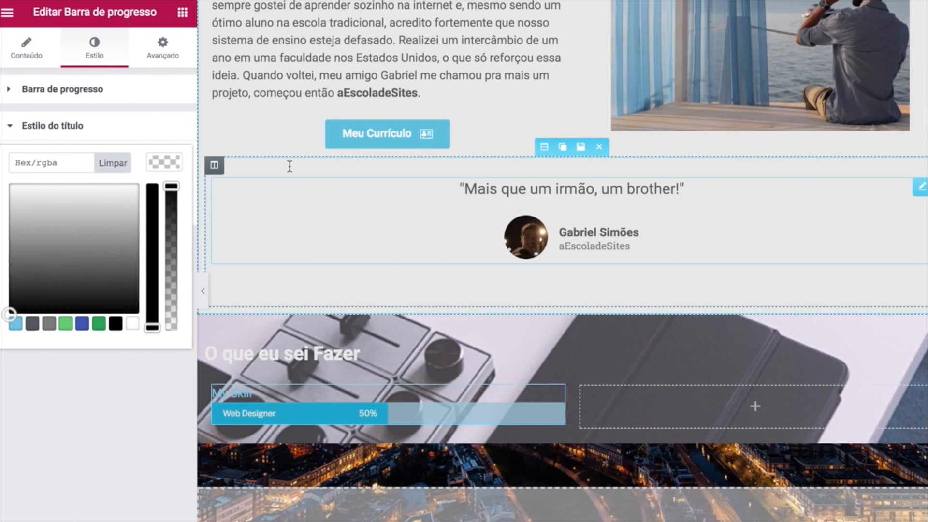
{"action": "left_click", "coordinate": [48, 162]}
{"action": "key", "text": "ctrl+v"}
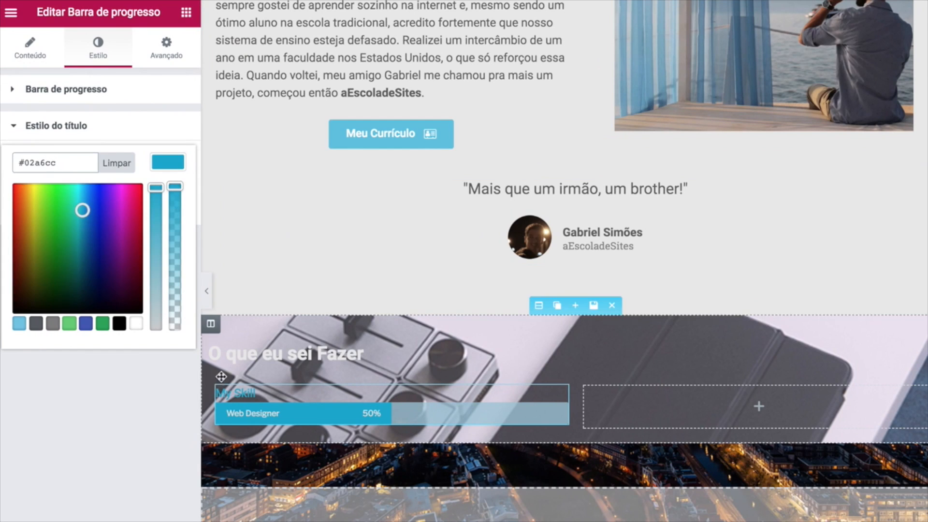
{"action": "left_click", "coordinate": [80, 405]}
Give the title 5em line height, letter spacing 2, uppercase text and weight 300.
{"action": "left_click", "coordinate": [167, 205]}
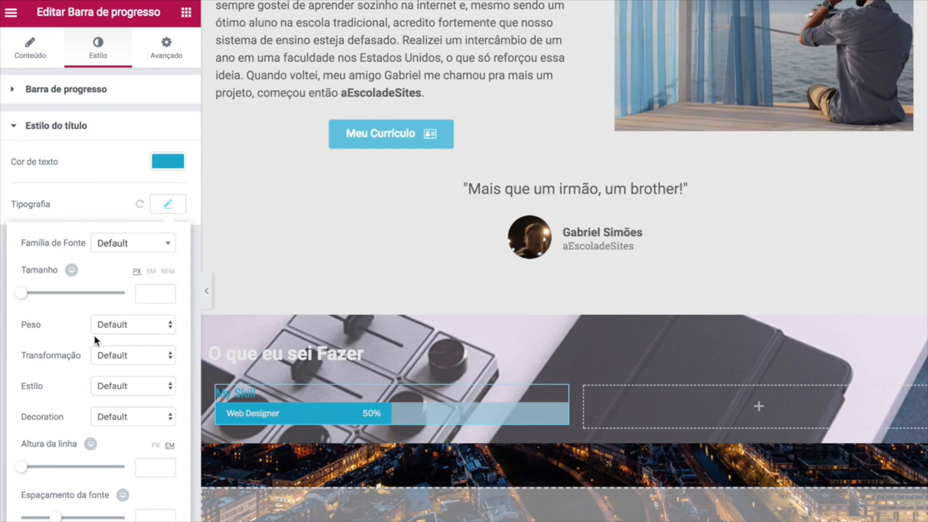
{"action": "left_click", "coordinate": [145, 467]}
{"action": "type", "text": "5"}
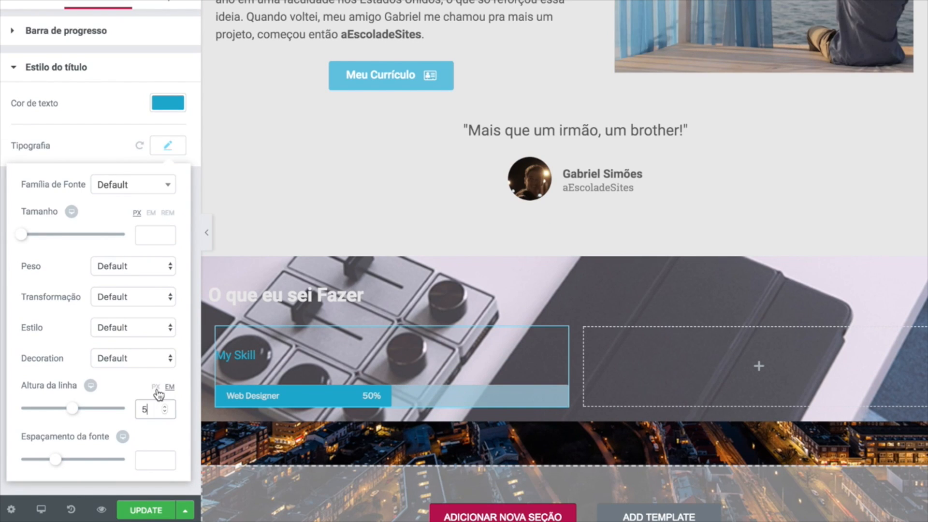
{"action": "left_click", "coordinate": [158, 462]}
{"action": "type", "text": "2"}
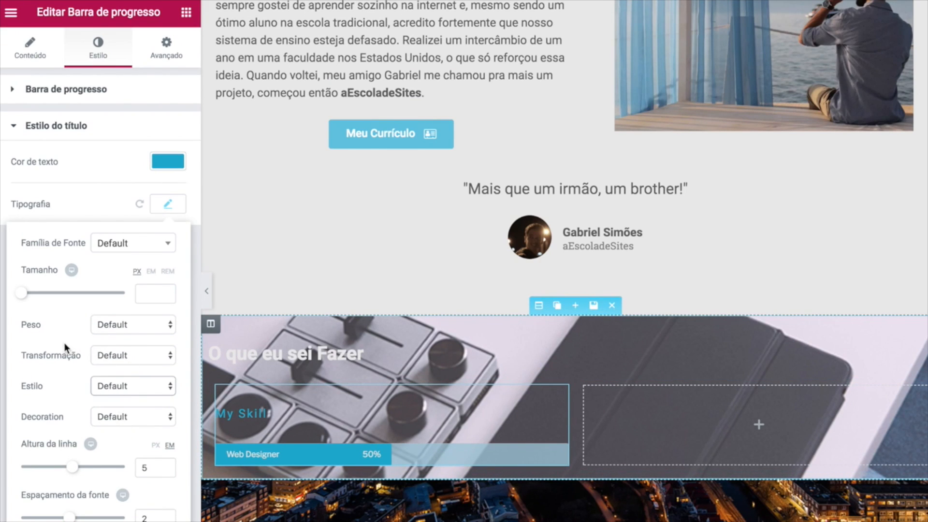
{"action": "left_click", "coordinate": [139, 357]}
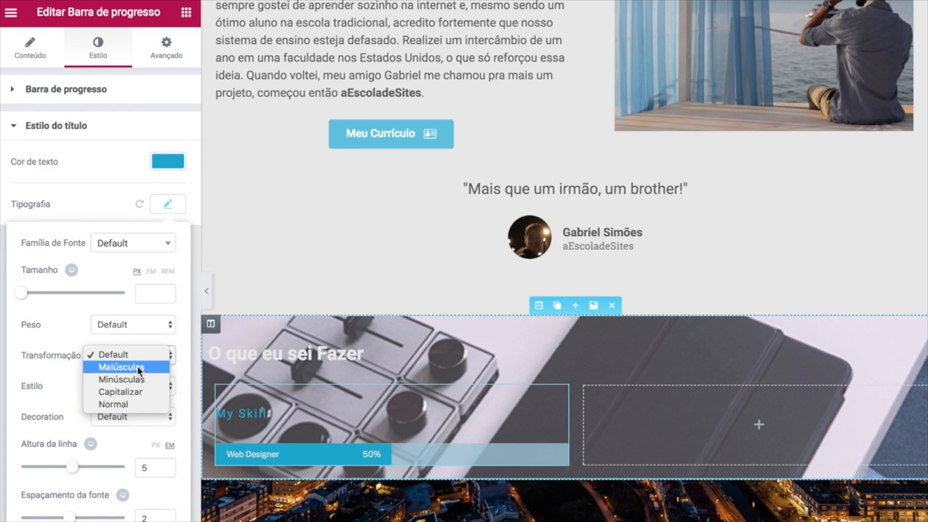
{"action": "left_click", "coordinate": [140, 369]}
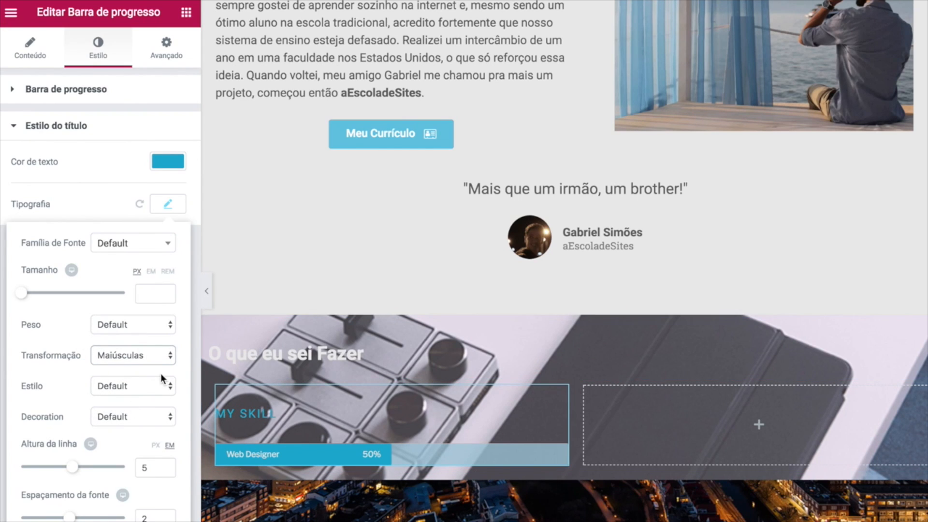
{"action": "left_click", "coordinate": [128, 324]}
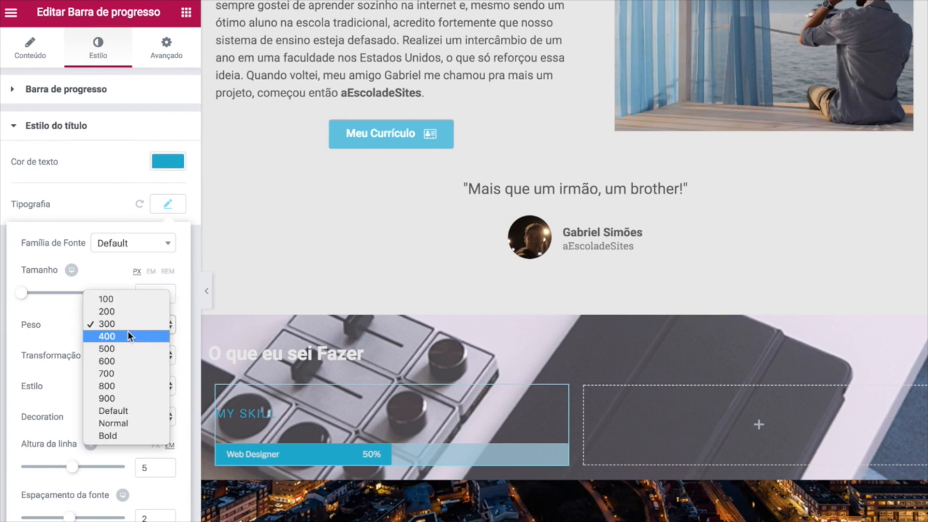
{"action": "left_click", "coordinate": [58, 323]}
{"action": "left_click", "coordinate": [118, 324]}
{"action": "left_click", "coordinate": [110, 323]}
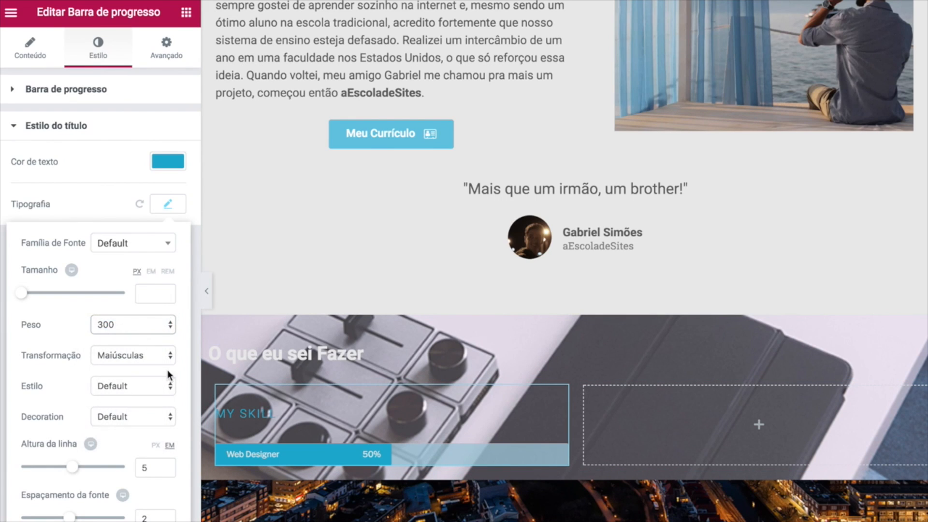
{"action": "left_click", "coordinate": [168, 204]}
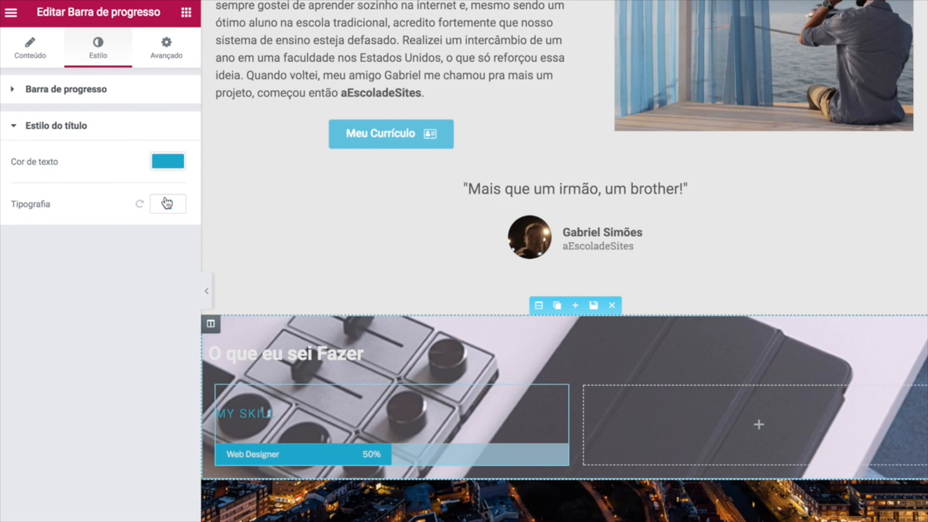
Set unlinked right and left margins of 30 px on the progress bar.
{"action": "left_click", "coordinate": [164, 51]}
{"action": "left_click", "coordinate": [154, 152]}
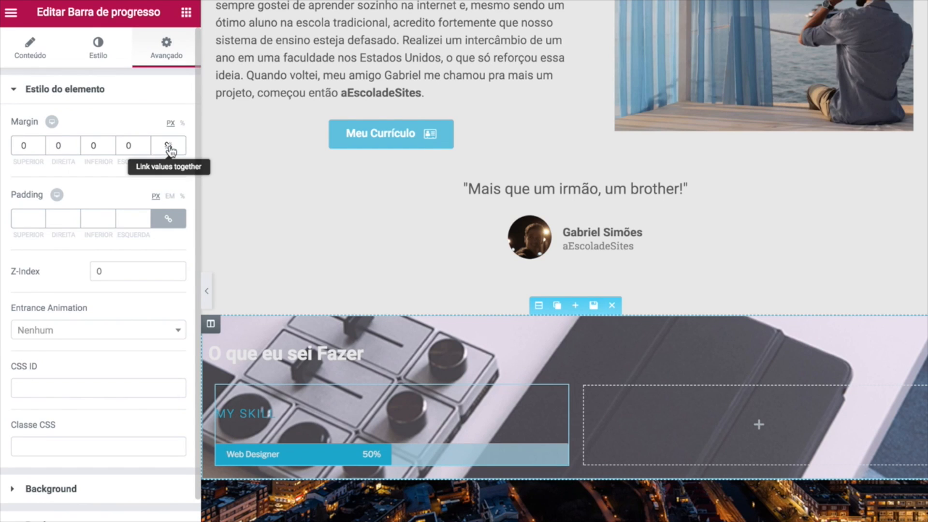
{"action": "left_click", "coordinate": [53, 149]}
{"action": "type", "text": "30"}
{"action": "left_click", "coordinate": [118, 145]}
{"action": "type", "text": "30"}
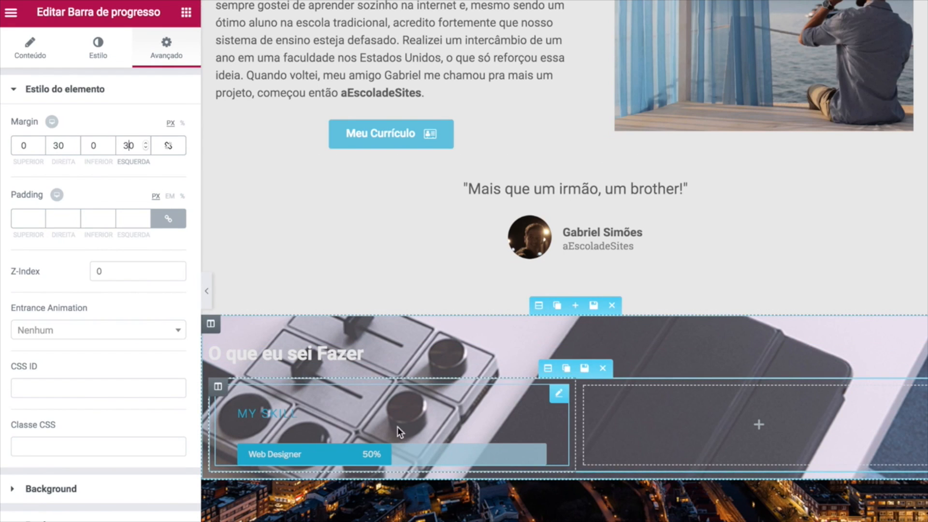
Give the progress bar a Fade In entrance animation.
{"action": "left_click", "coordinate": [129, 330]}
{"action": "scroll", "coordinate": [107, 411], "scroll_direction": "down", "scroll_amount": 4}
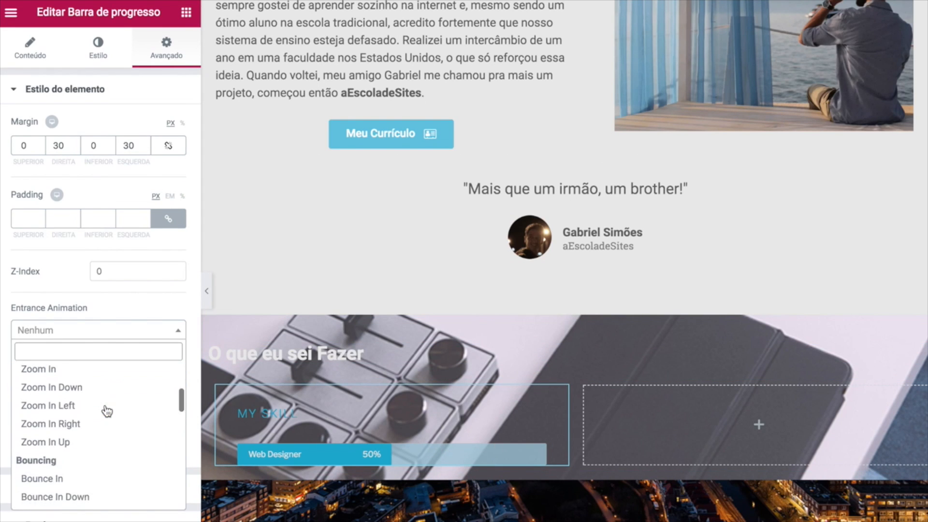
{"action": "scroll", "coordinate": [106, 411], "scroll_direction": "down", "scroll_amount": 1}
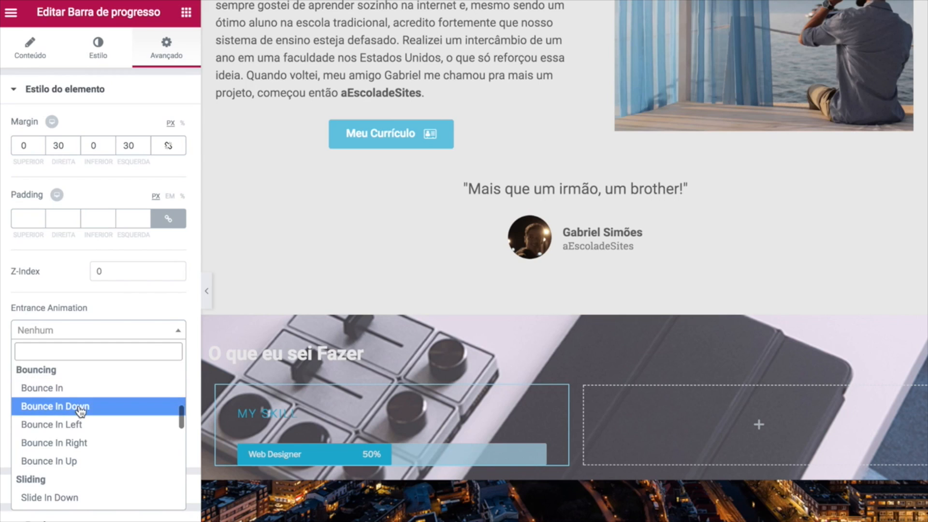
{"action": "left_click", "coordinate": [80, 424]}
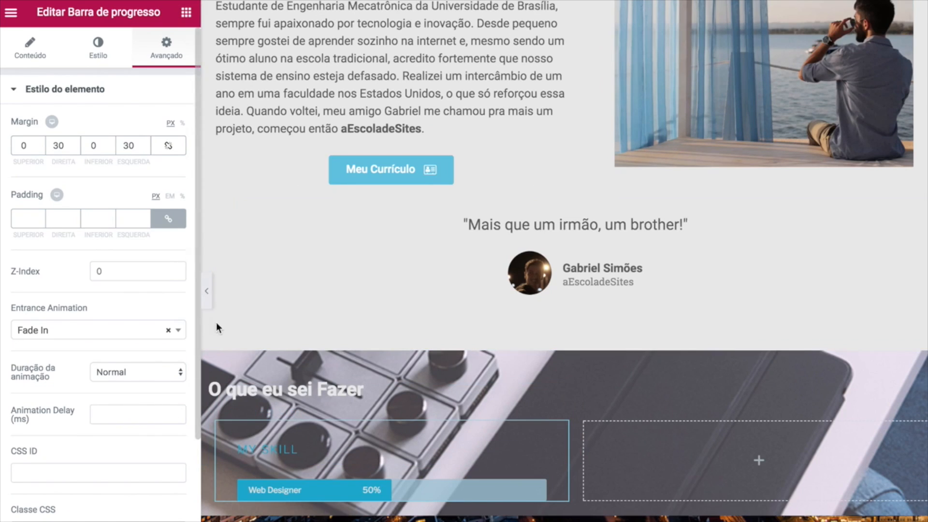
Preview the page, then bring up the O que eu sei Fazer section's background overlay settings.
{"action": "left_click", "coordinate": [206, 295]}
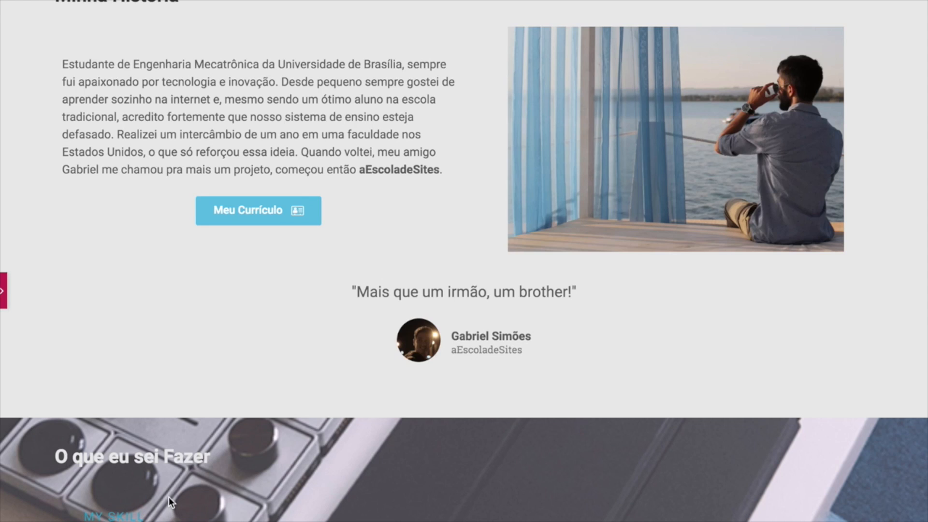
{"action": "scroll", "coordinate": [169, 497], "scroll_direction": "up", "scroll_amount": 10}
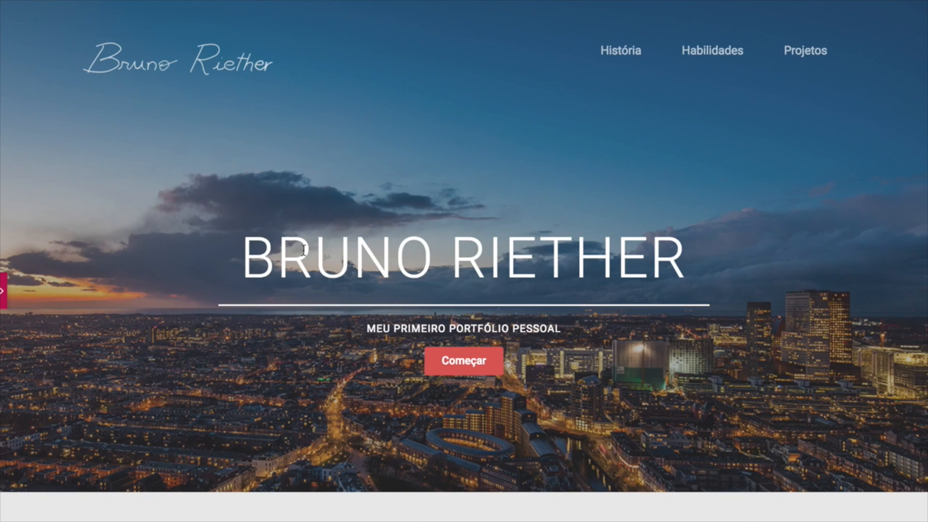
{"action": "scroll", "coordinate": [254, 396], "scroll_direction": "down", "scroll_amount": 10}
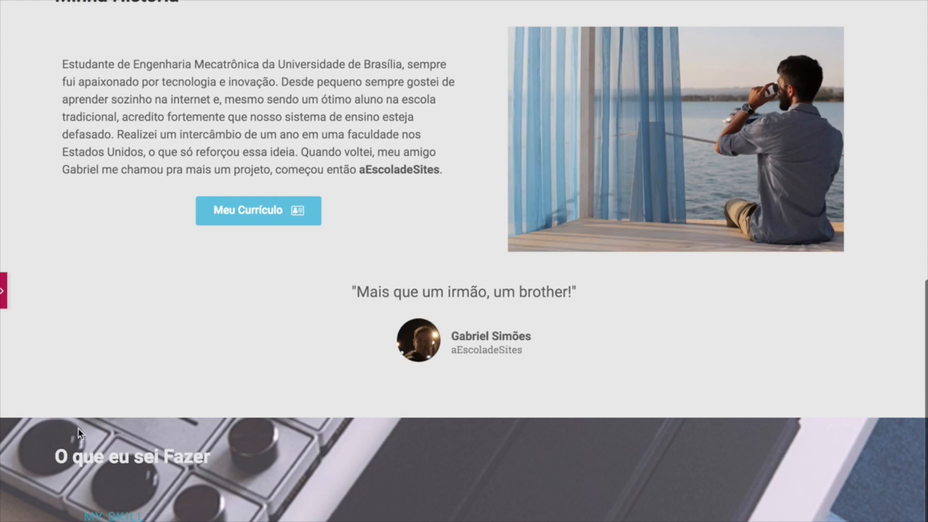
{"action": "left_click", "coordinate": [4, 301]}
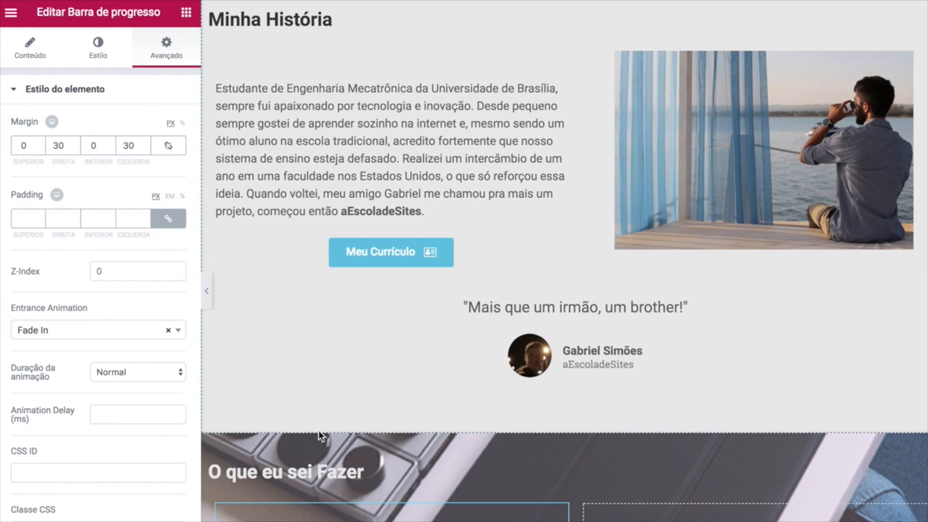
{"action": "left_click", "coordinate": [538, 425]}
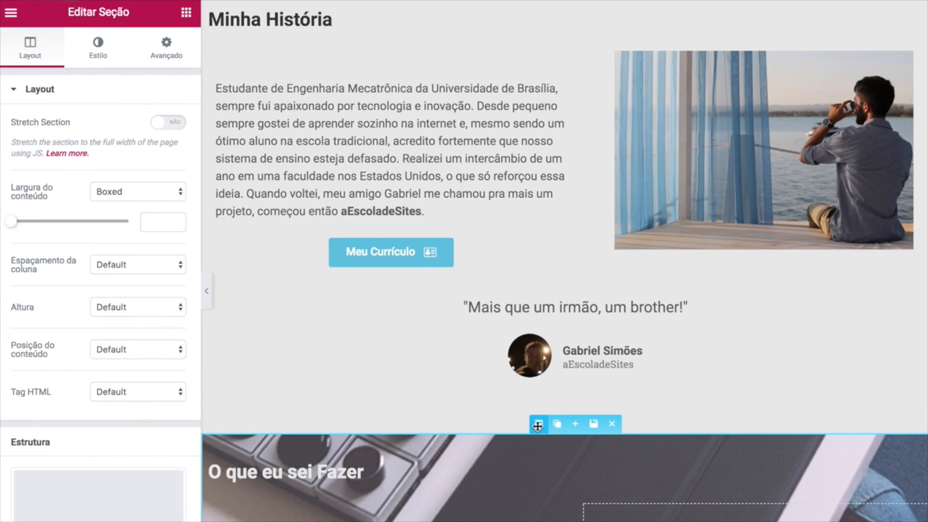
{"action": "left_click", "coordinate": [100, 52]}
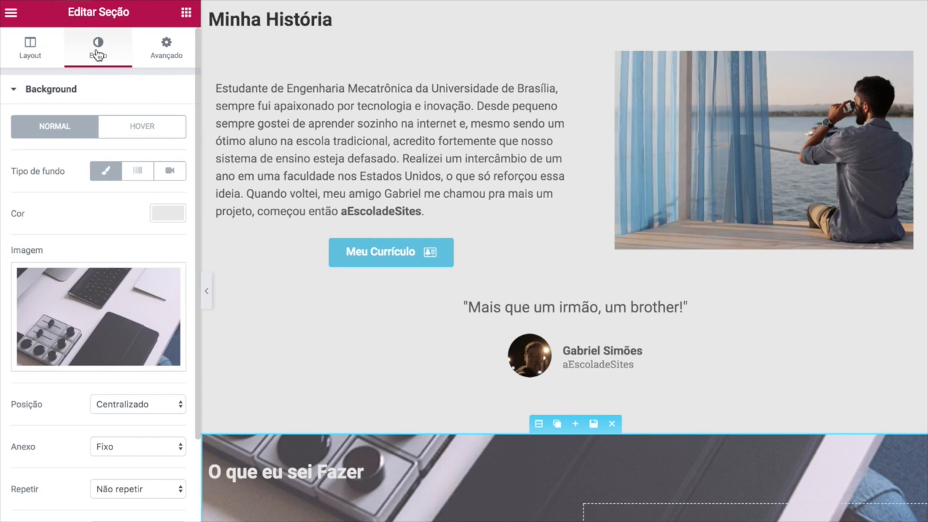
{"action": "left_click", "coordinate": [14, 90]}
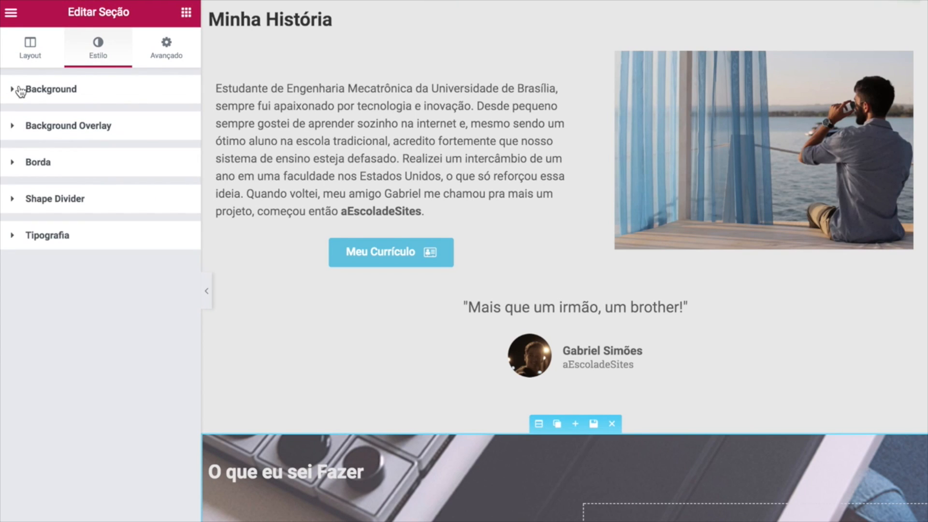
{"action": "left_click", "coordinate": [14, 128]}
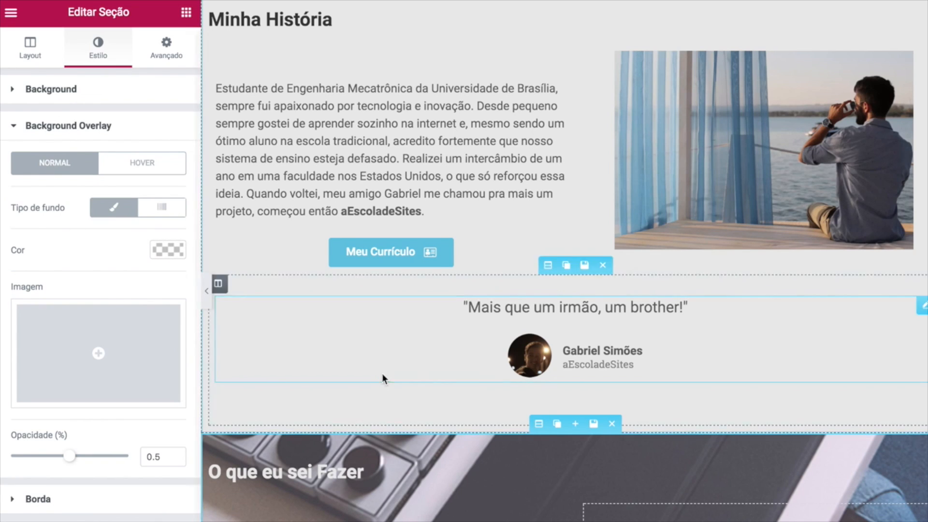
Give the overlay dark grey #3f3f3f at 0.5 opacity and preview the result.
{"action": "scroll", "coordinate": [318, 397], "scroll_direction": "down", "scroll_amount": 5}
{"action": "scroll", "coordinate": [421, 292], "scroll_direction": "up", "scroll_amount": 3}
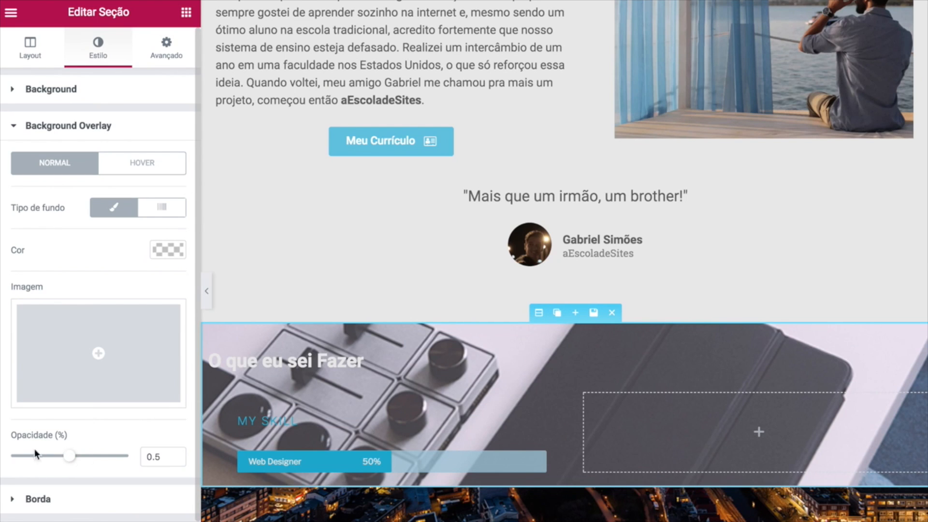
{"action": "left_click", "coordinate": [164, 250]}
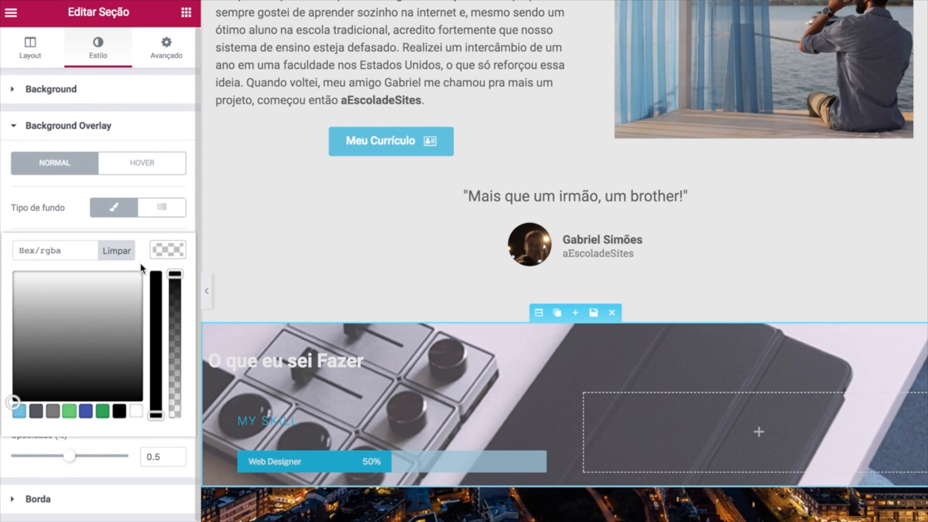
{"action": "left_click_drag", "start_coordinate": [80, 356], "coordinate": [1, 370]}
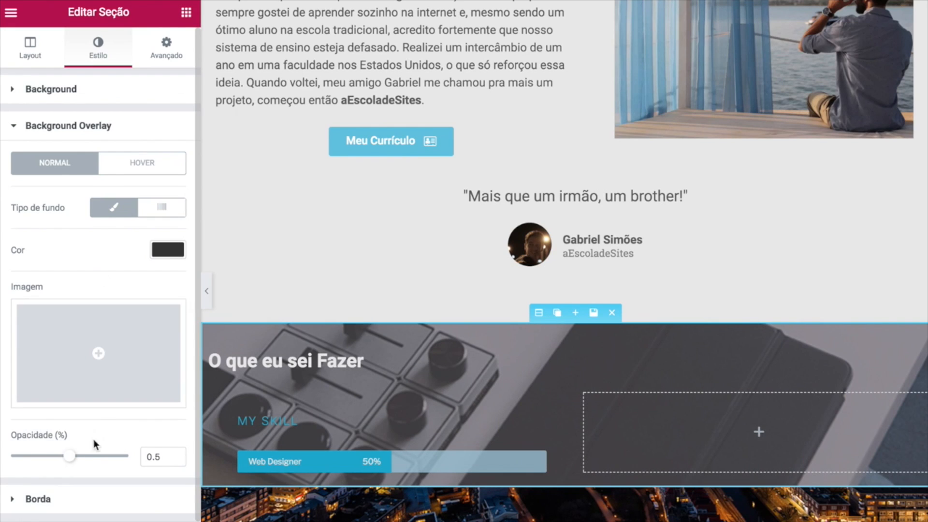
{"action": "mouse_move", "coordinate": [69, 461]}
{"action": "left_mouse_down"}
{"action": "mouse_move", "coordinate": [59, 460]}
{"action": "mouse_move", "coordinate": [71, 456]}
{"action": "left_mouse_up"}
{"action": "key", "text": "BackSpace"}
{"action": "scroll", "coordinate": [408, 371], "scroll_direction": "down", "scroll_amount": 1}
{"action": "scroll", "coordinate": [408, 371], "scroll_direction": "up", "scroll_amount": 1}
{"action": "scroll", "coordinate": [408, 371], "scroll_direction": "up", "scroll_amount": 1}
{"action": "scroll", "coordinate": [341, 350], "scroll_direction": "down", "scroll_amount": 1}
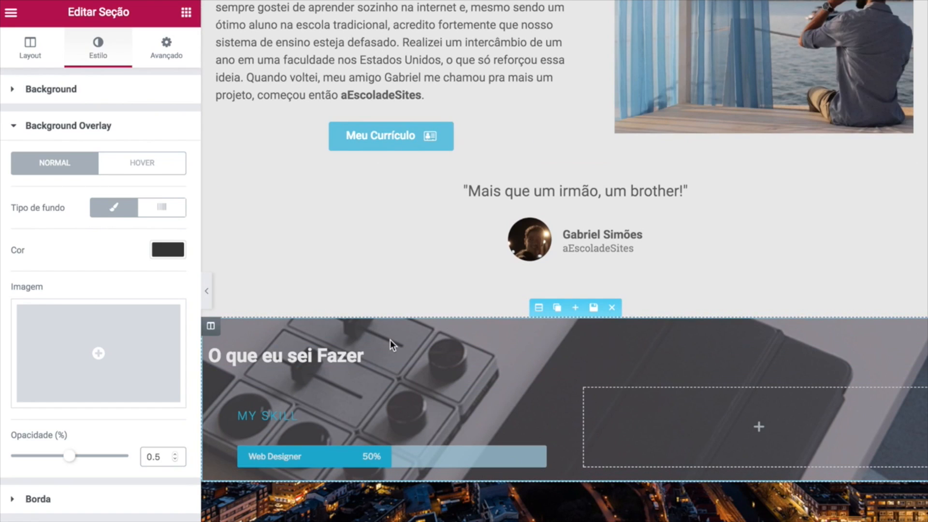
{"action": "left_click", "coordinate": [212, 302]}
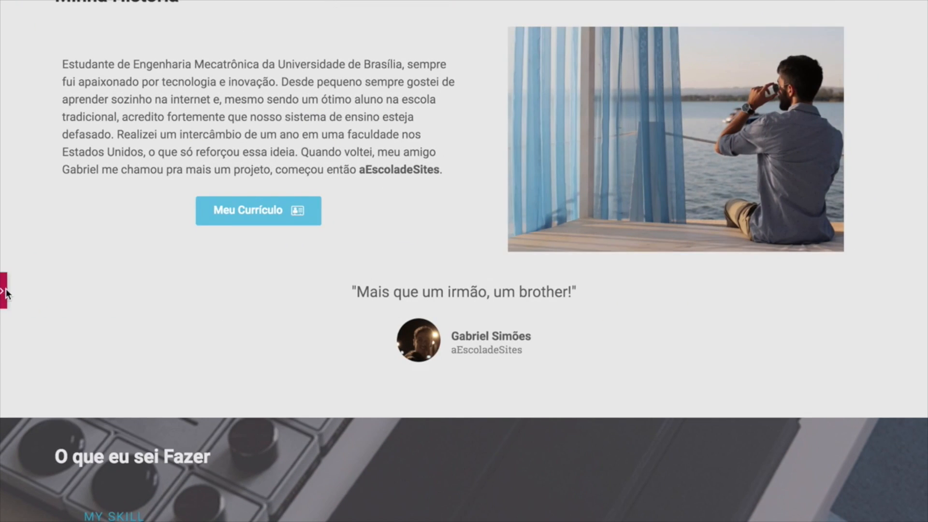
{"action": "left_click", "coordinate": [6, 293]}
Duplicate the My Skill progress bar into the empty right column.
{"action": "scroll", "coordinate": [239, 290], "scroll_direction": "down", "scroll_amount": 3}
{"action": "left_click", "coordinate": [289, 458]}
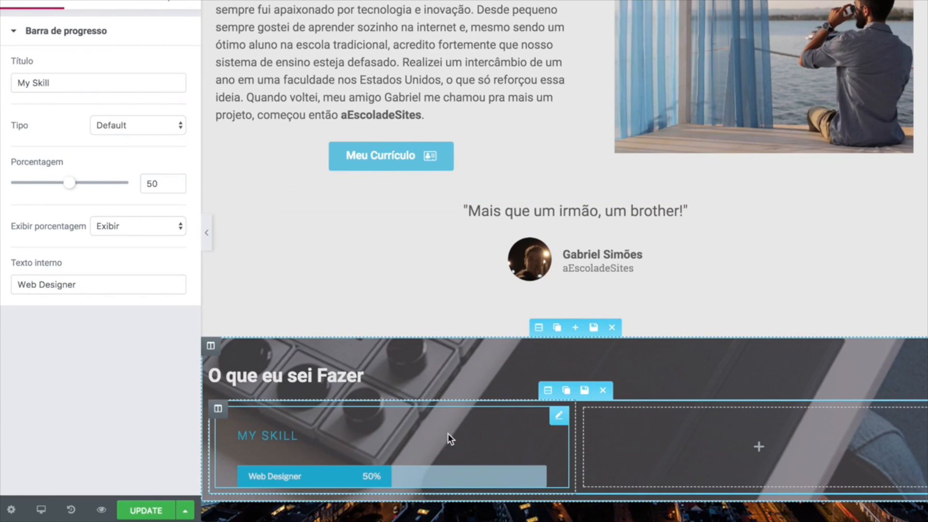
{"action": "mouse_move", "coordinate": [557, 416]}
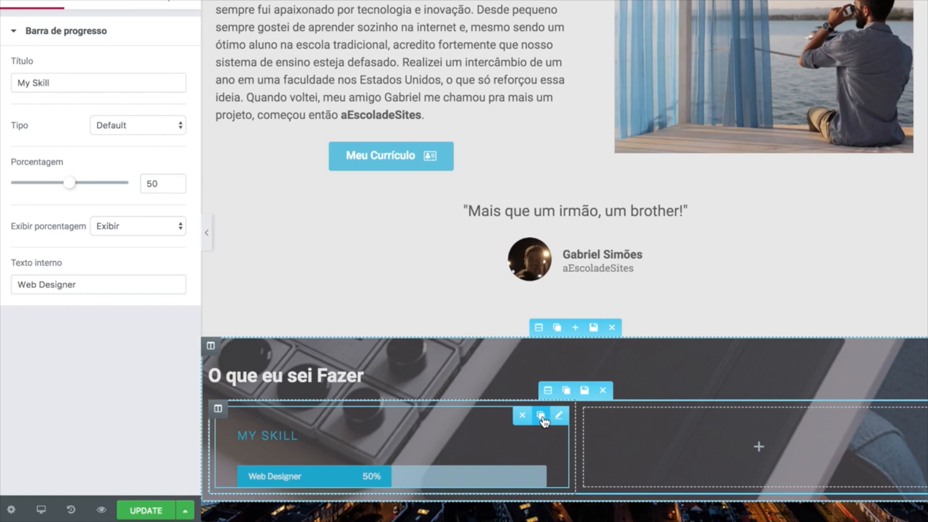
{"action": "left_click", "coordinate": [541, 416]}
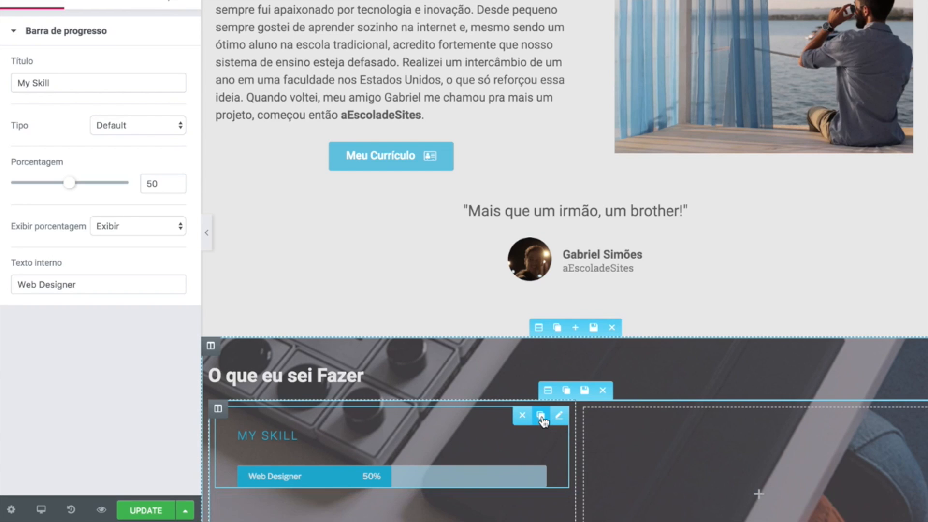
{"action": "scroll", "coordinate": [541, 420], "scroll_direction": "down", "scroll_amount": 3}
{"action": "left_click_drag", "start_coordinate": [314, 376], "coordinate": [646, 346]}
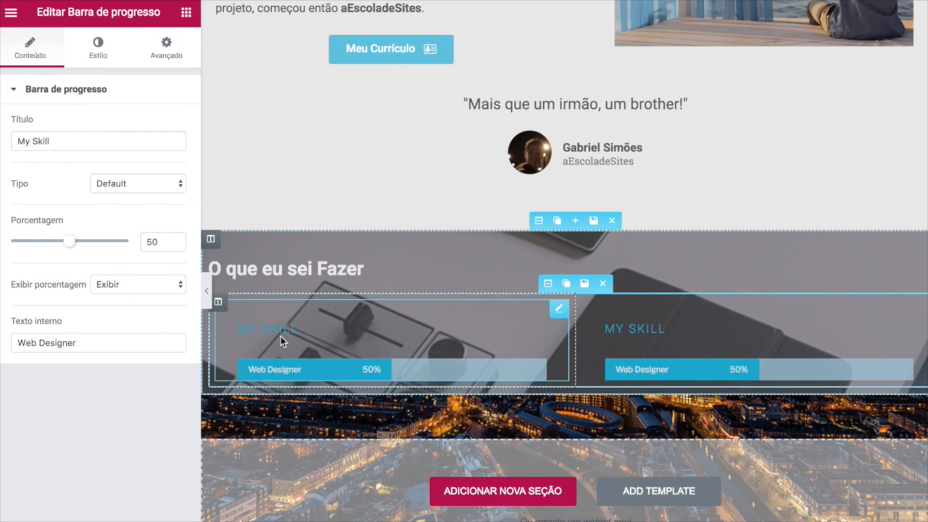
Retitle the left bar Desing with inner text Photoshop at 85%.
{"action": "left_click_drag", "start_coordinate": [73, 141], "coordinate": [0, 139]}
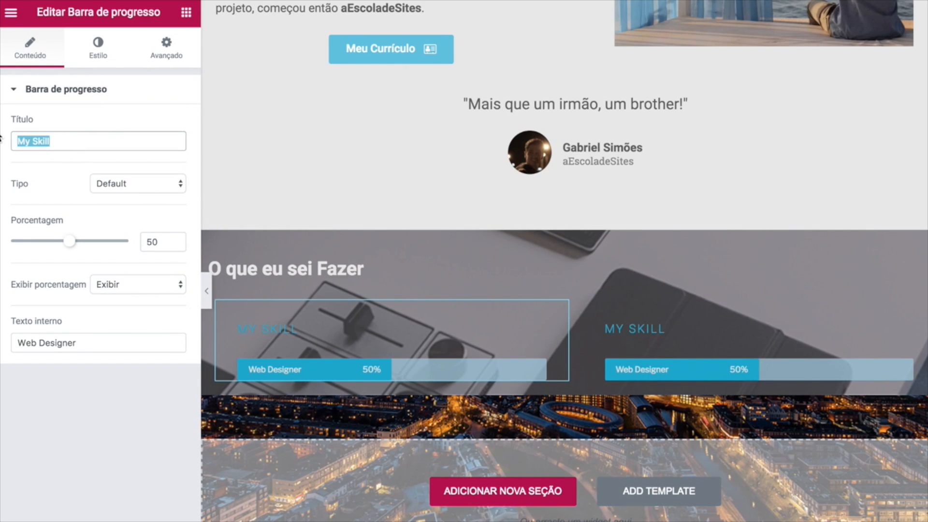
{"action": "type", "text": "Desing"}
{"action": "left_click_drag", "start_coordinate": [80, 343], "coordinate": [7, 342]}
{"action": "type", "text": "Photos"}
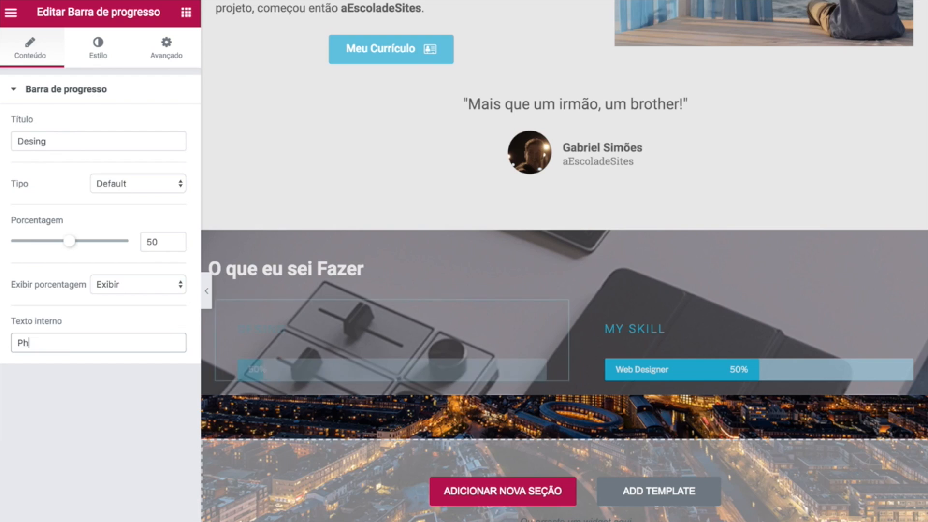
{"action": "type", "text": "hop"}
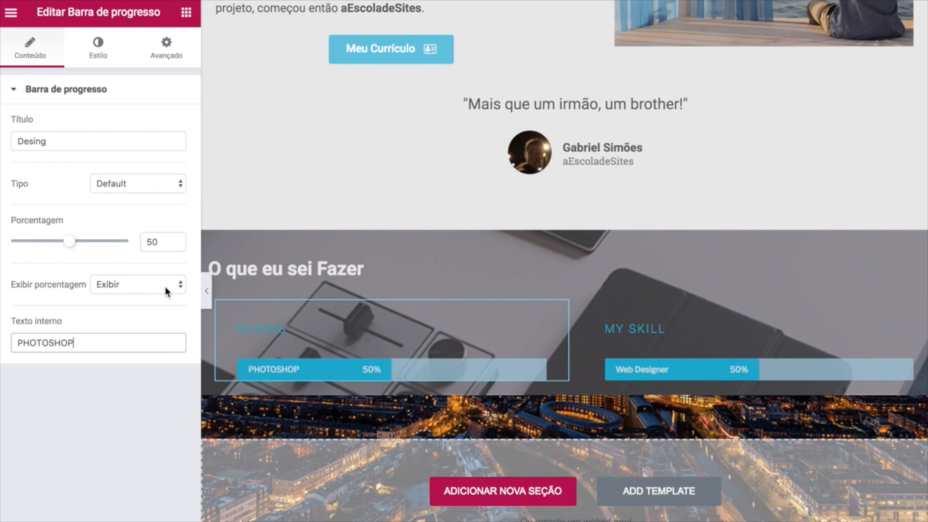
{"action": "double_click", "coordinate": [160, 242]}
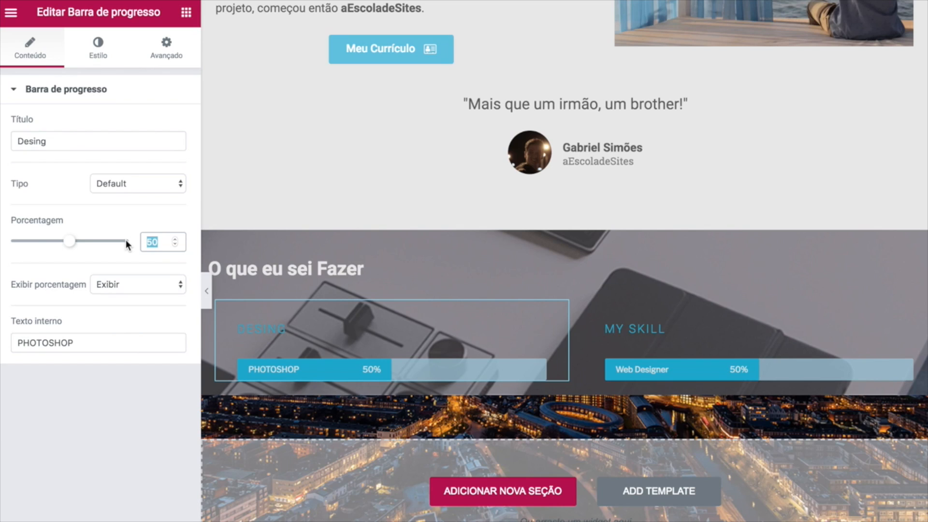
{"action": "type", "text": "85"}
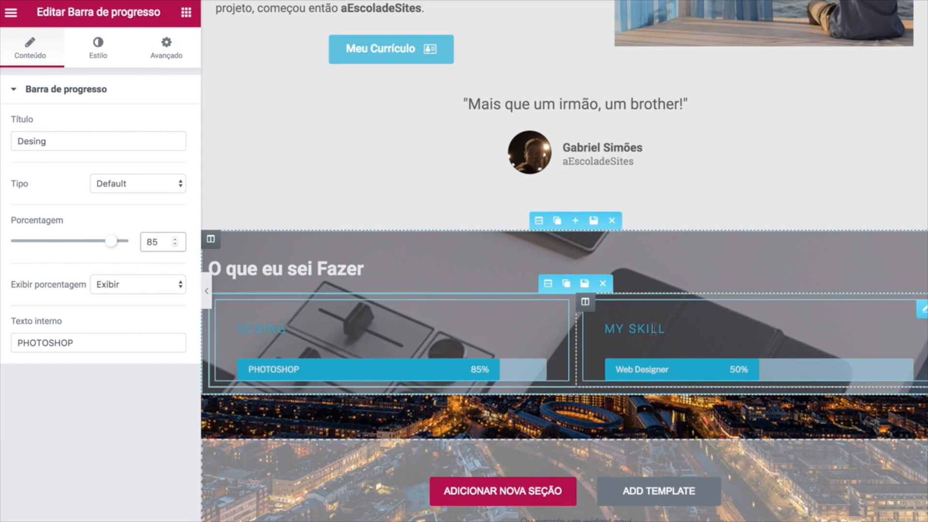
{"action": "left_click", "coordinate": [677, 334]}
{"action": "left_click", "coordinate": [164, 48]}
Retitle the right bar ENGENHARIA with inner text MATLAB at 70%.
{"action": "left_click", "coordinate": [25, 51]}
{"action": "triple_click", "coordinate": [58, 141]}
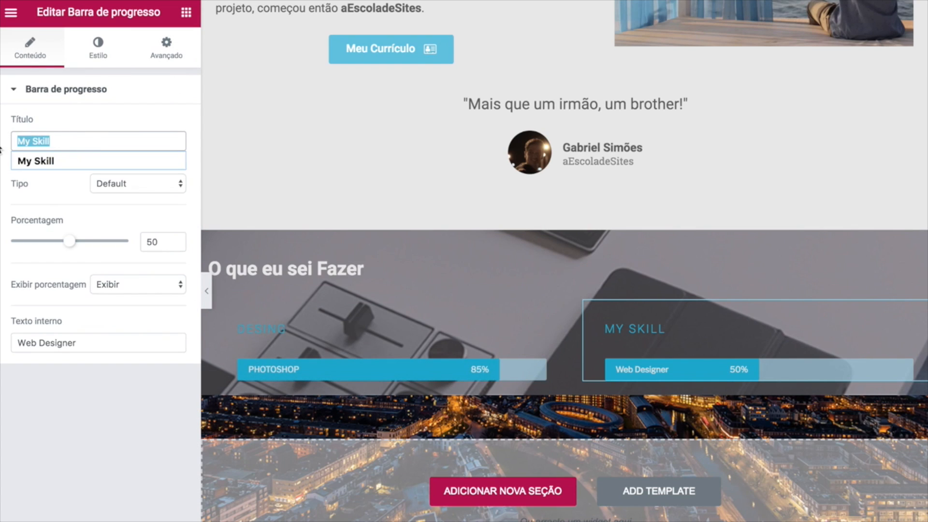
{"action": "type", "text": "ENGENHARIA"}
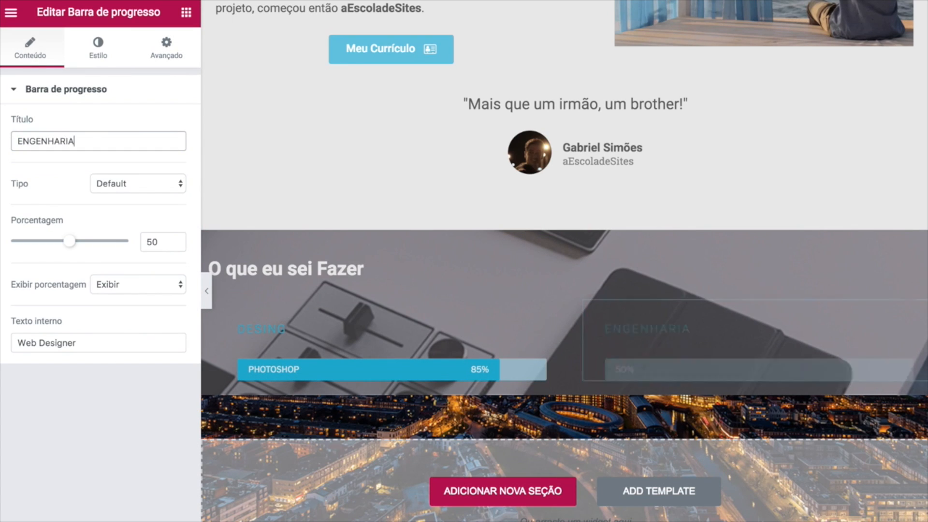
{"action": "left_click", "coordinate": [90, 345]}
{"action": "triple_click", "coordinate": [68, 344]}
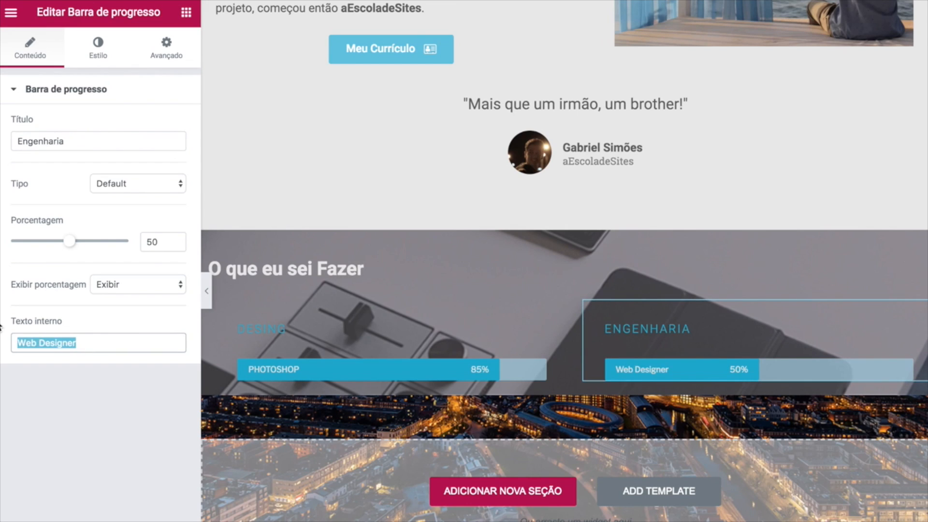
{"action": "type", "text": "Ma"}
{"action": "key", "text": "BackSpace"}
{"action": "type", "text": "A"}
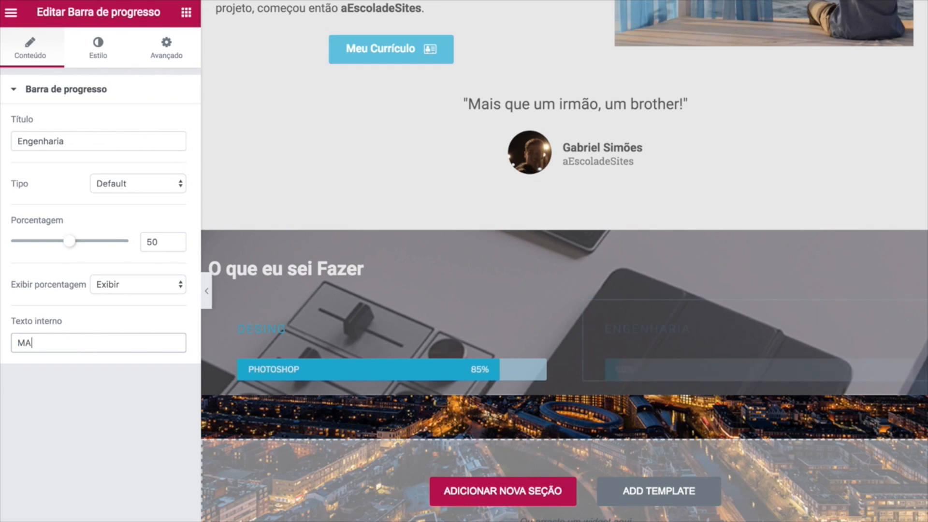
{"action": "type", "text": "TLAB"}
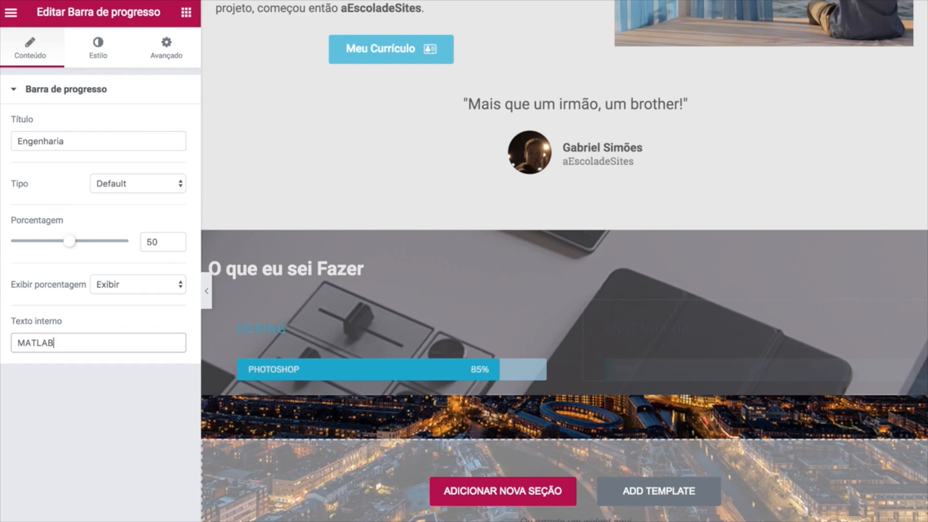
{"action": "double_click", "coordinate": [152, 242]}
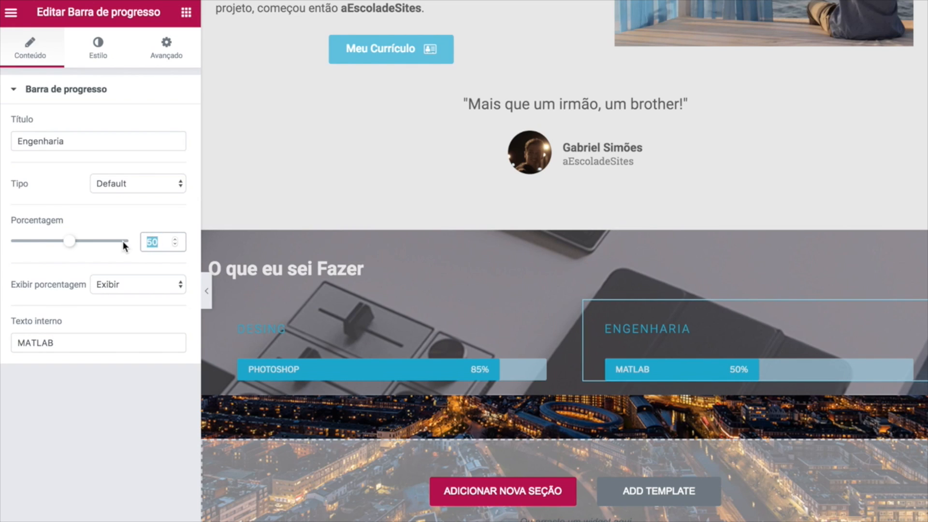
{"action": "type", "text": "70"}
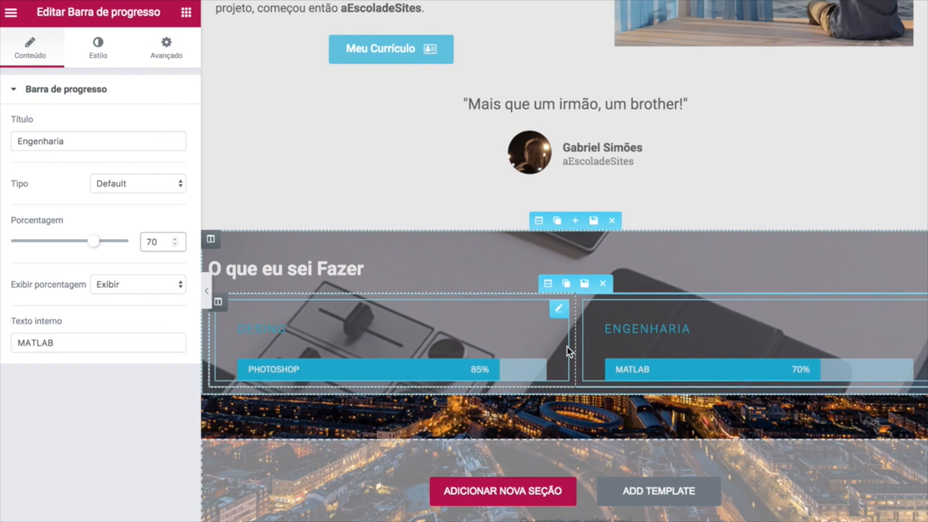
{"action": "scroll", "coordinate": [567, 346], "scroll_direction": "down", "scroll_amount": 1}
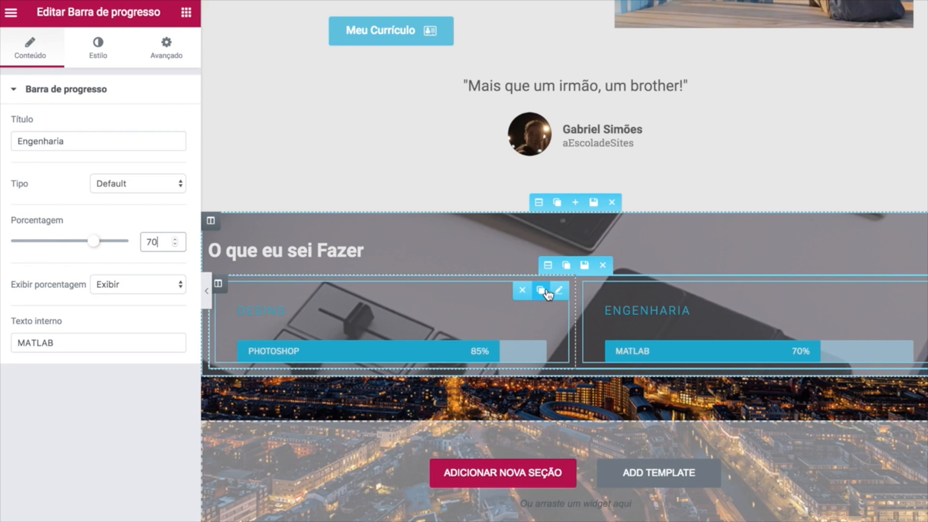
Duplicate the PHOTOSHOP bar with a 70 top margin and place a copy in the right column.
{"action": "left_click", "coordinate": [540, 290]}
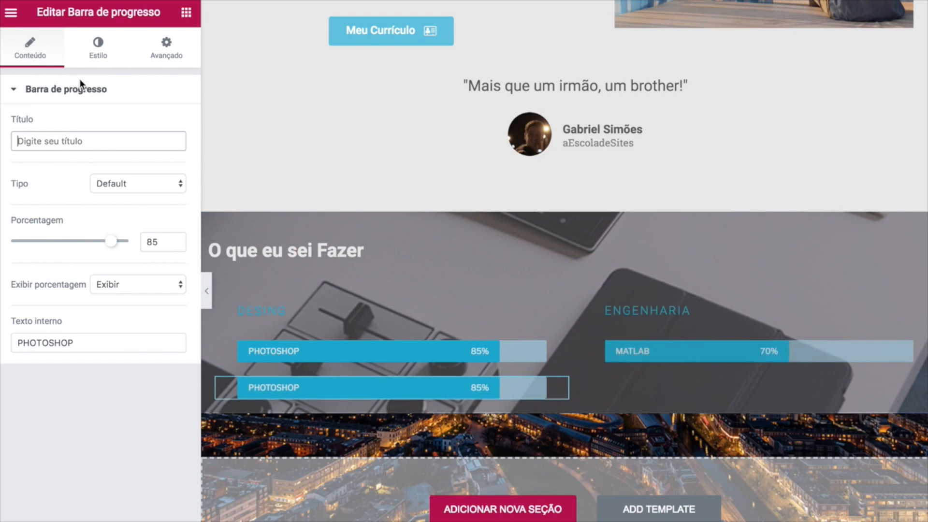
{"action": "left_click", "coordinate": [133, 52]}
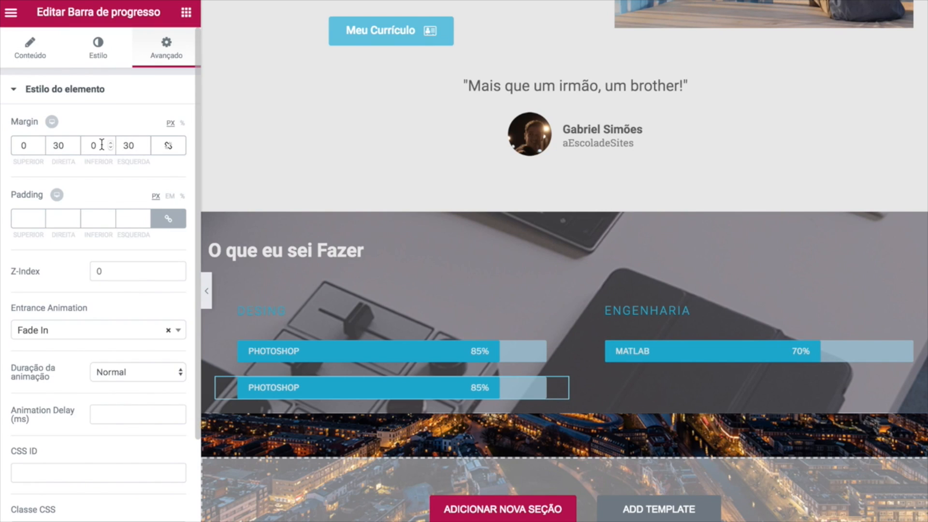
{"action": "left_click", "coordinate": [35, 142]}
{"action": "type", "text": "7"}
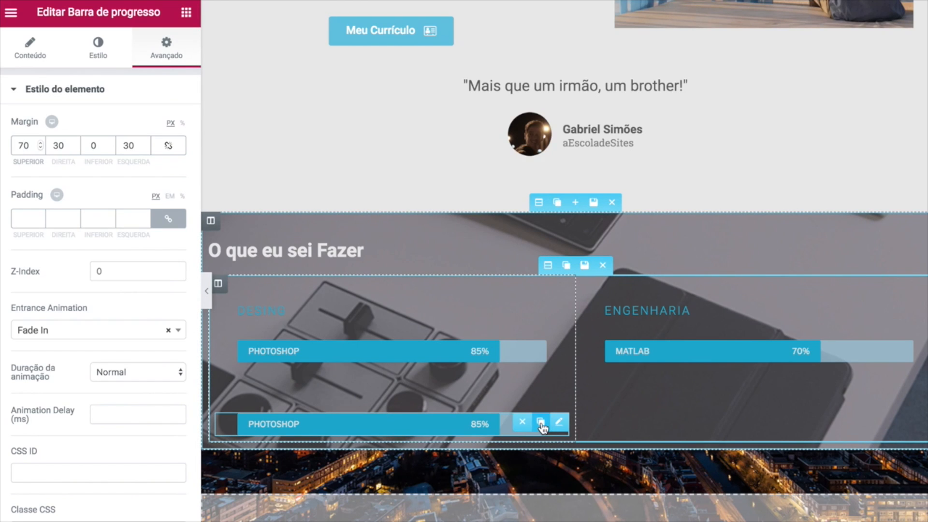
{"action": "left_click", "coordinate": [540, 422]}
{"action": "left_click_drag", "start_coordinate": [398, 495], "coordinate": [689, 411]}
{"action": "left_click_drag", "start_coordinate": [431, 512], "coordinate": [669, 428]}
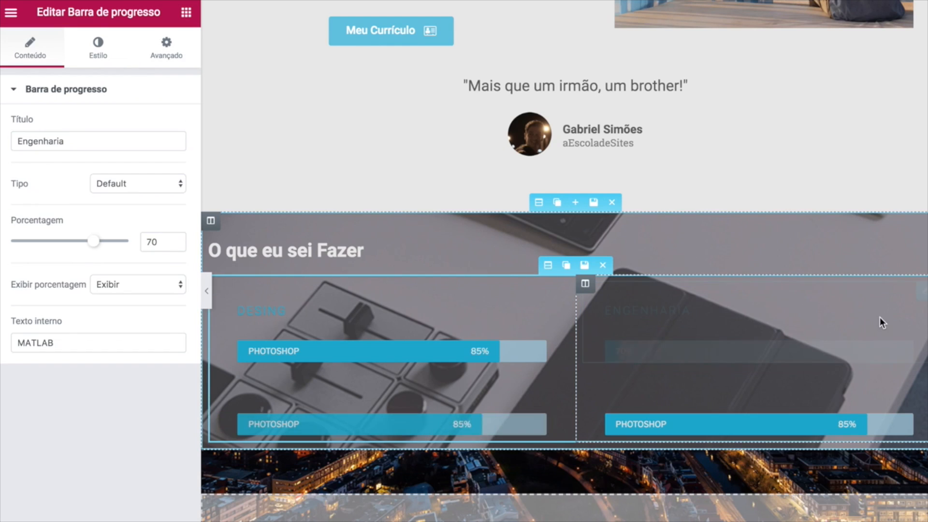
Rename the lower-left copy to LIGHTROOM and raise its percentage to 89%.
{"action": "left_click", "coordinate": [475, 425]}
{"action": "left_click", "coordinate": [79, 343]}
{"action": "double_click", "coordinate": [80, 343]}
{"action": "type", "text": "IIGHTROOM"}
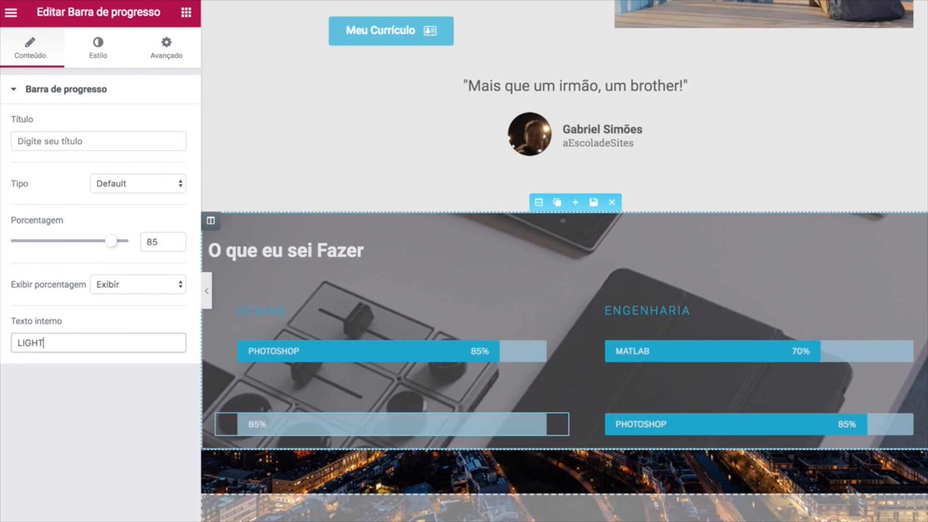
{"action": "mouse_move", "coordinate": [110, 242]}
{"action": "left_mouse_down"}
{"action": "mouse_move", "coordinate": [117, 245]}
{"action": "mouse_move", "coordinate": [95, 244]}
{"action": "mouse_move", "coordinate": [119, 246]}
{"action": "left_mouse_up"}
Duplicate the LIGHTROOM bar and rename the copy ILLUSTRATOR.
{"action": "left_click", "coordinate": [541, 424]}
{"action": "scroll", "coordinate": [463, 428], "scroll_direction": "down", "scroll_amount": 2}
{"action": "left_click", "coordinate": [112, 244]}
{"action": "left_click", "coordinate": [475, 412]}
{"action": "double_click", "coordinate": [80, 343]}
{"action": "type", "text": "ILLUSTRATOR"}
Make the right-column bars ARDUINO at 92% and AUTOMAÇÃO RESIDENCIAL at 84%.
{"action": "left_click", "coordinate": [745, 340]}
{"action": "double_click", "coordinate": [80, 342]}
{"action": "type", "text": "ARDUINO"}
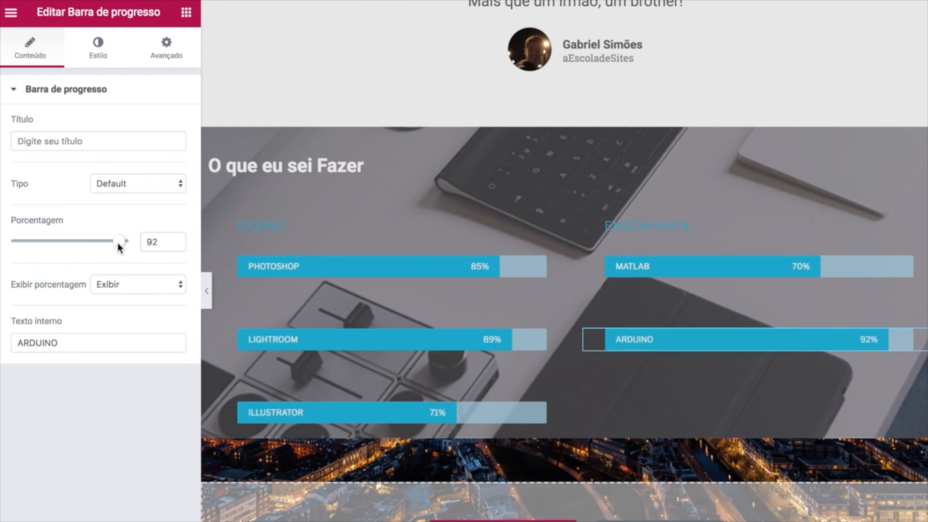
{"action": "left_click", "coordinate": [909, 338]}
{"action": "left_click", "coordinate": [611, 418]}
{"action": "double_click", "coordinate": [79, 343]}
{"action": "type", "text": "AUTOMAÇÃO RESIDENCIAL"}
{"action": "left_click_drag", "start_coordinate": [119, 241], "coordinate": [103, 241]}
Add a FINAL CUT bar on the left and rename the last right bar RASPBERRY PI.
{"action": "scroll", "coordinate": [545, 352], "scroll_direction": "down", "scroll_amount": 2}
{"action": "left_click", "coordinate": [542, 349]}
{"action": "double_click", "coordinate": [90, 341]}
{"action": "type", "text": "FINAL CUT"}
{"action": "left_click", "coordinate": [667, 422]}
{"action": "triple_click", "coordinate": [156, 342]}
{"action": "type", "text": "RASPBERRY PI"}
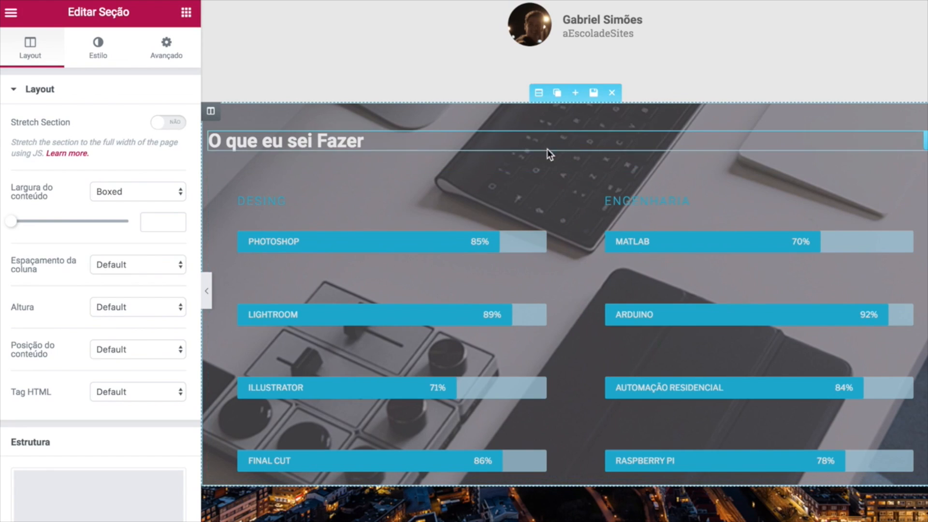
Set Margin Inferior to 50 on the skill-bars inner section and update the page.
{"action": "left_click", "coordinate": [548, 155]}
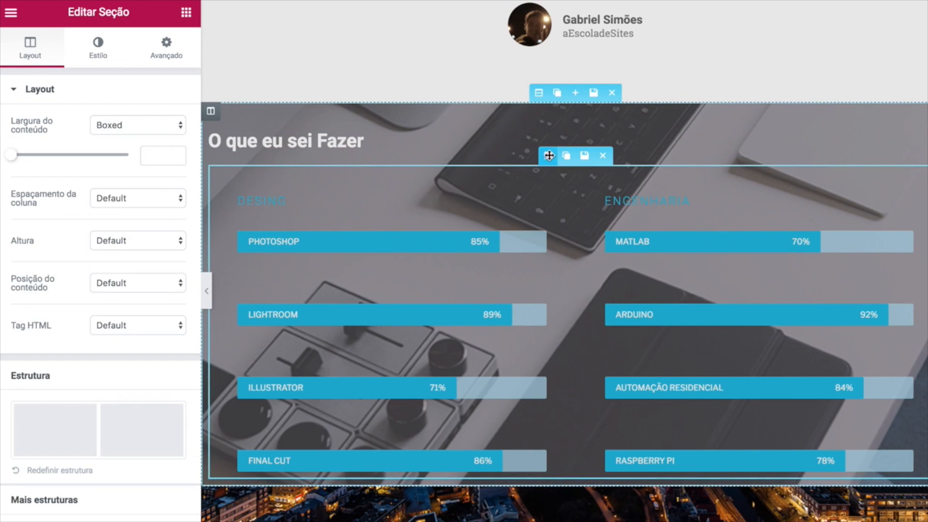
{"action": "left_click", "coordinate": [166, 57]}
{"action": "left_click", "coordinate": [92, 145]}
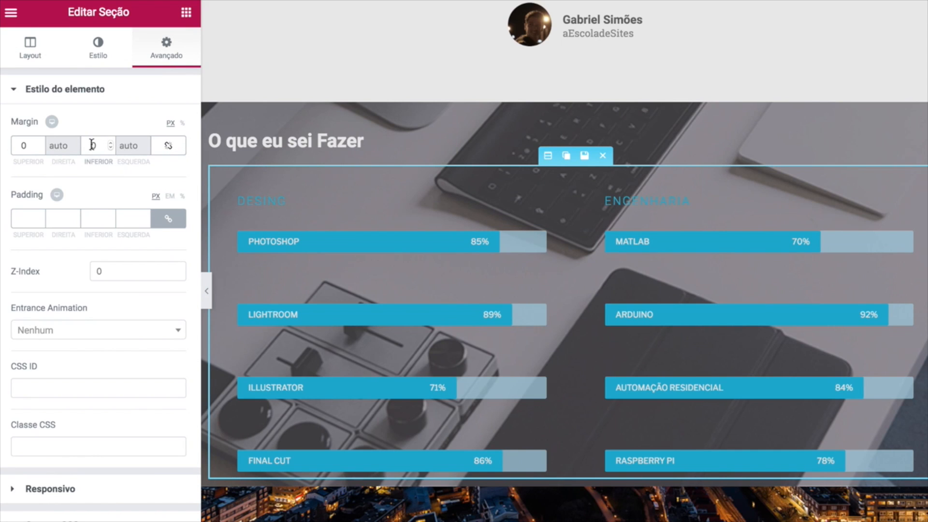
{"action": "type", "text": "50"}
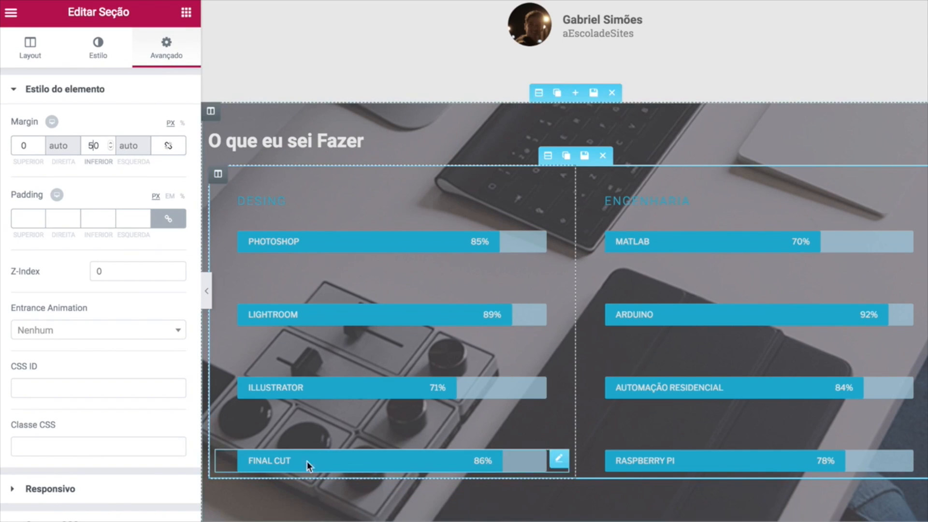
{"action": "scroll", "coordinate": [402, 311], "scroll_direction": "up", "scroll_amount": 1}
{"action": "scroll", "coordinate": [402, 312], "scroll_direction": "up", "scroll_amount": 1}
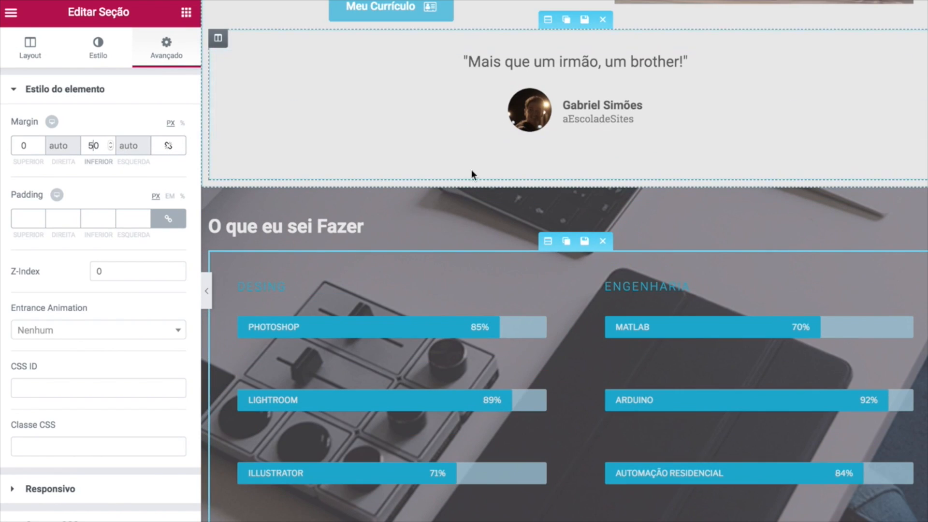
{"action": "scroll", "coordinate": [497, 233], "scroll_direction": "down", "scroll_amount": 2}
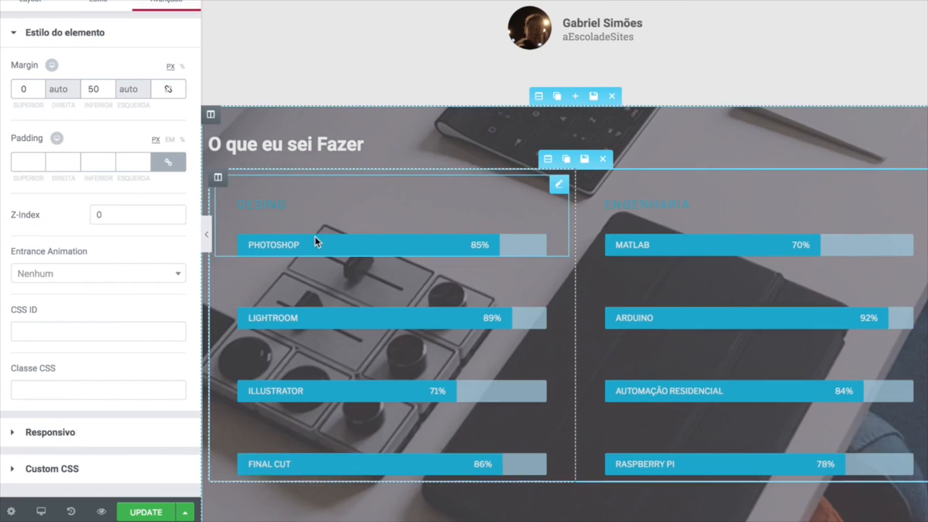
{"action": "scroll", "coordinate": [315, 236], "scroll_direction": "down", "scroll_amount": 1}
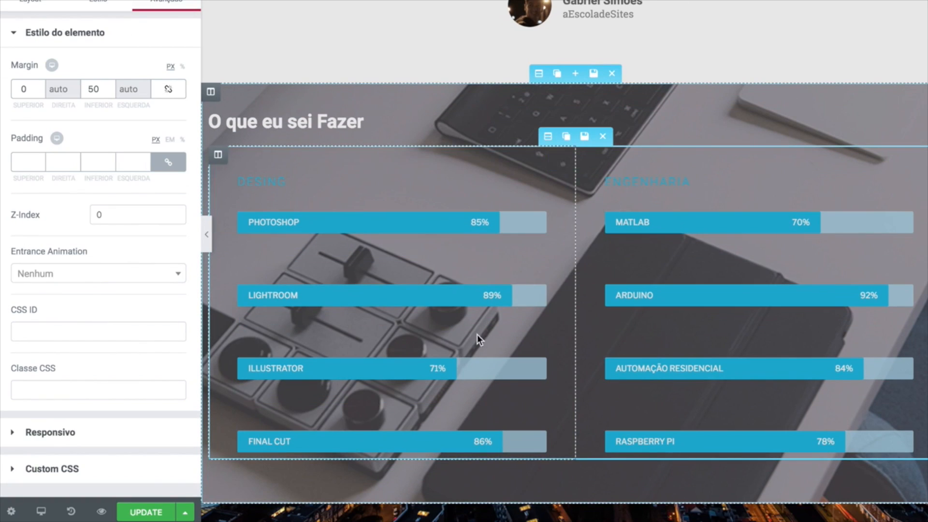
{"action": "left_click", "coordinate": [146, 512]}
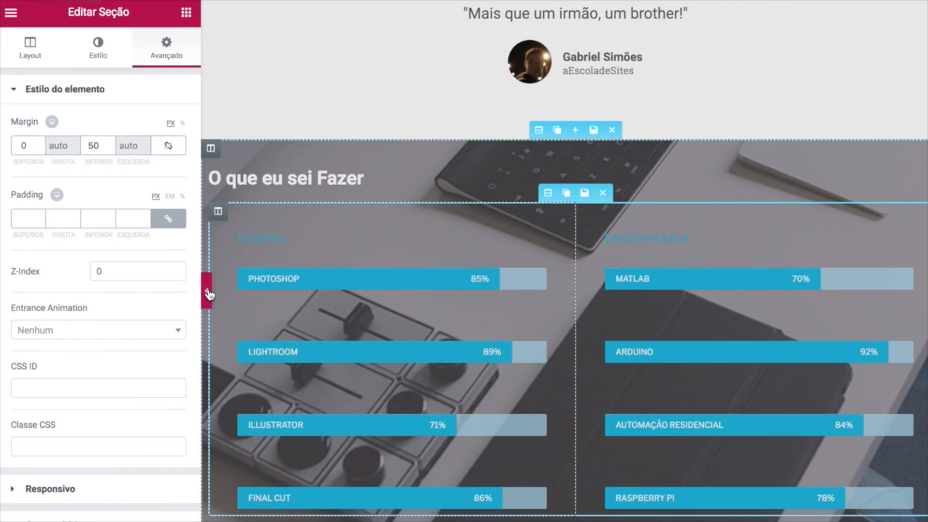
{"action": "left_click", "coordinate": [208, 293]}
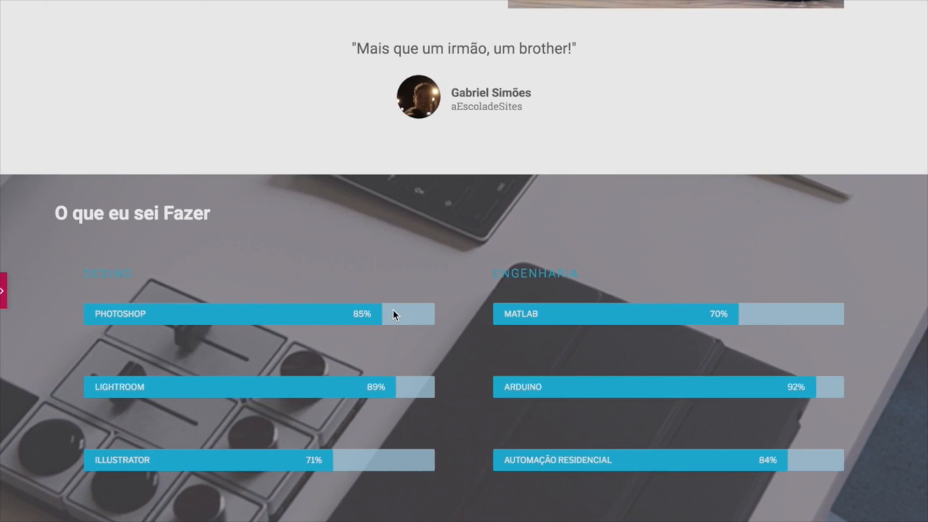
{"action": "scroll", "coordinate": [393, 312], "scroll_direction": "up", "scroll_amount": 5}
{"action": "scroll", "coordinate": [394, 313], "scroll_direction": "up", "scroll_amount": 10}
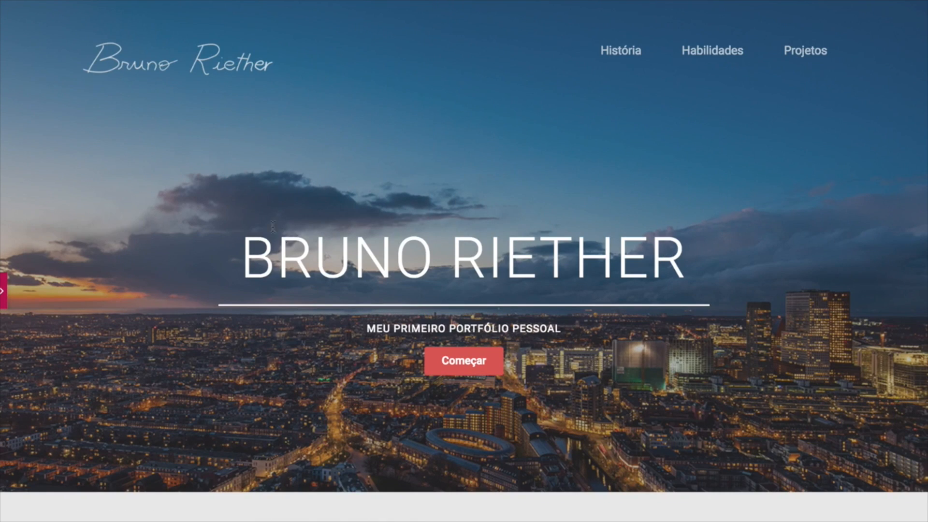
{"action": "scroll", "coordinate": [341, 395], "scroll_direction": "down", "scroll_amount": 1}
{"action": "scroll", "coordinate": [341, 396], "scroll_direction": "down", "scroll_amount": 8}
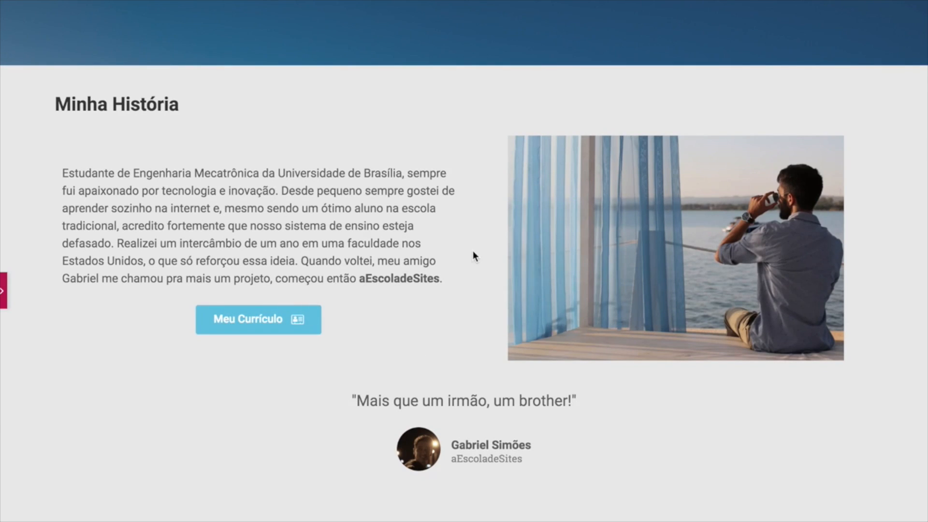
{"action": "scroll", "coordinate": [473, 250], "scroll_direction": "up", "scroll_amount": 10}
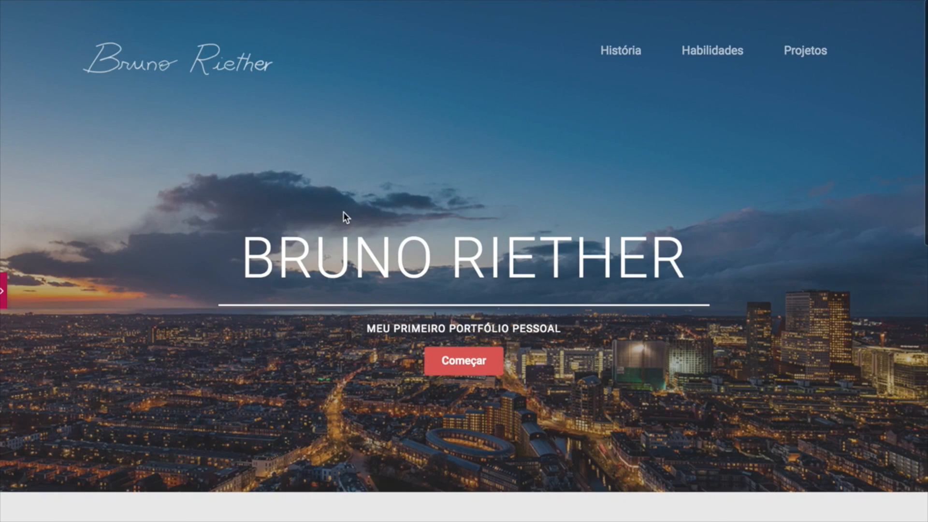
{"action": "scroll", "coordinate": [507, 256], "scroll_direction": "down", "scroll_amount": 15}
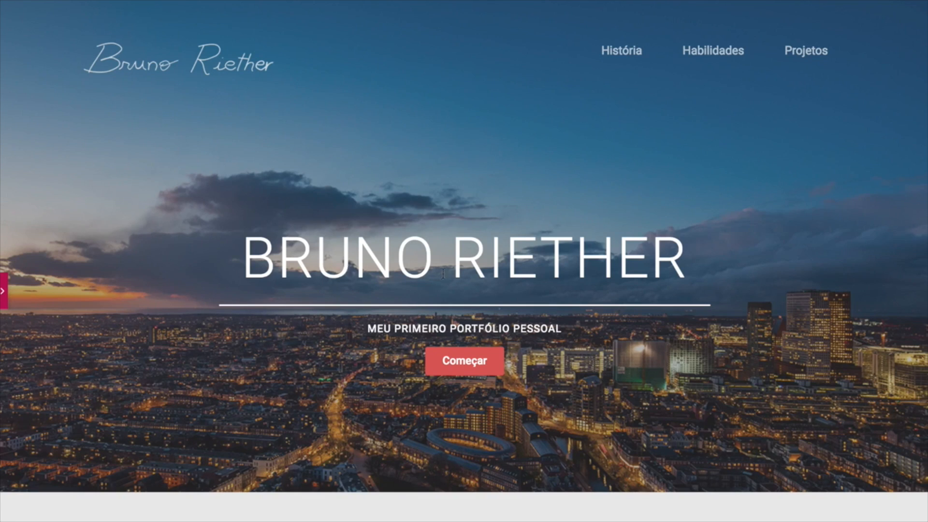
{"action": "scroll", "coordinate": [306, 377], "scroll_direction": "down", "scroll_amount": 10}
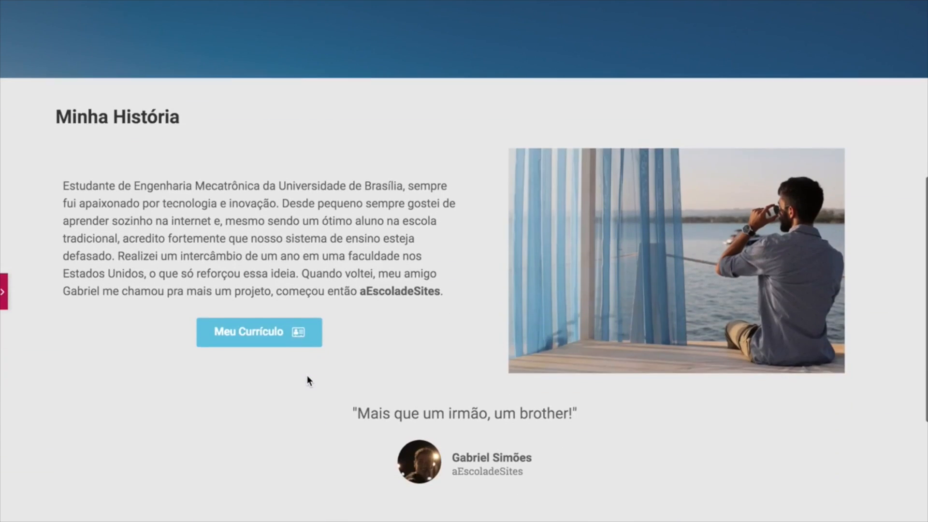
{"action": "scroll", "coordinate": [307, 376], "scroll_direction": "down", "scroll_amount": 5}
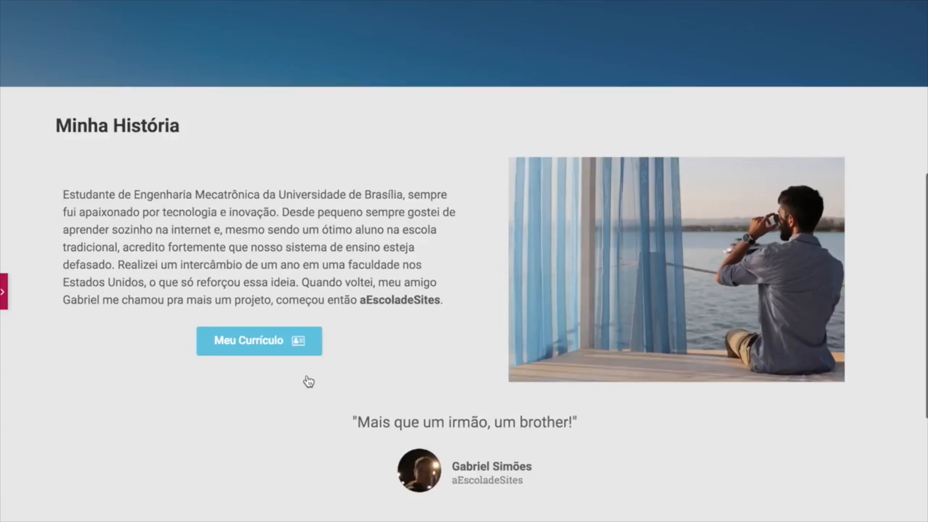
{"action": "scroll", "coordinate": [307, 375], "scroll_direction": "up", "scroll_amount": 8}
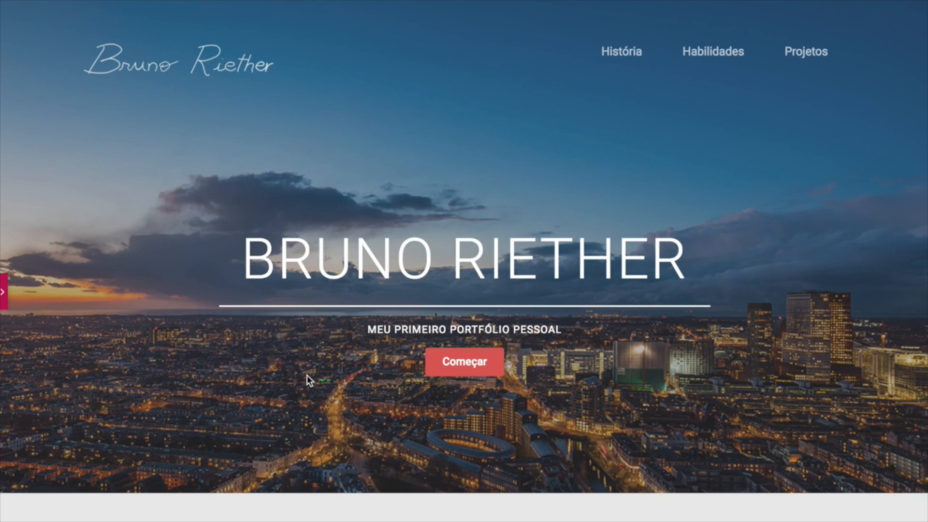
{"action": "mouse_move", "coordinate": [321, 1]}
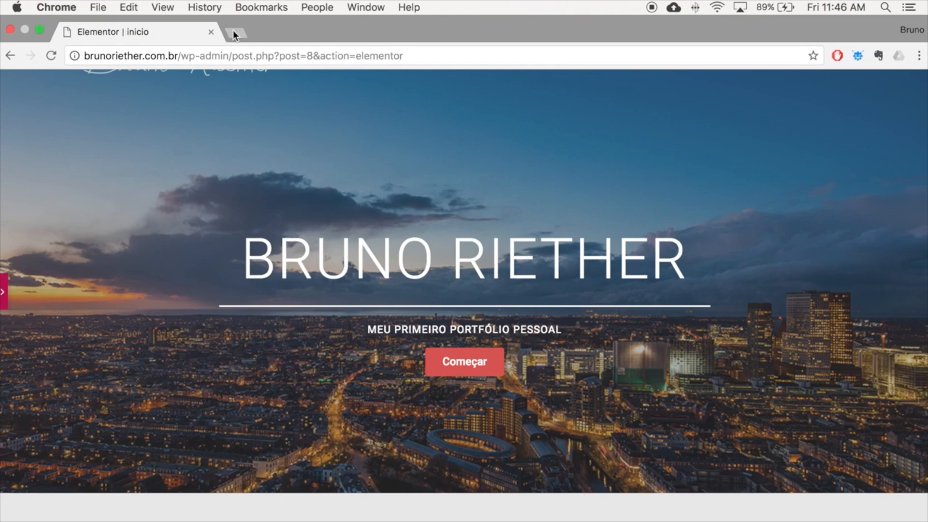
{"action": "left_click", "coordinate": [233, 30]}
{"action": "key", "text": "Return"}
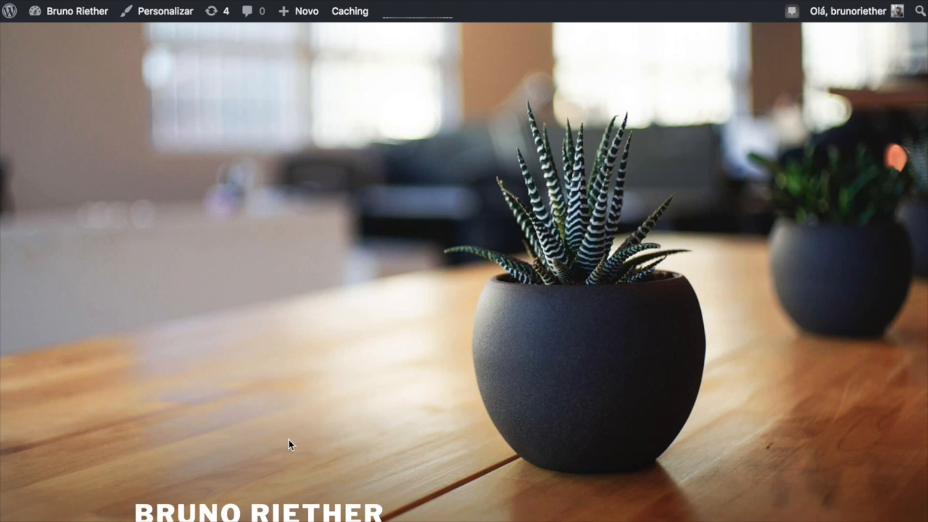
{"action": "scroll", "coordinate": [255, 392], "scroll_direction": "down", "scroll_amount": 20}
{"action": "scroll", "coordinate": [255, 391], "scroll_direction": "up", "scroll_amount": 20}
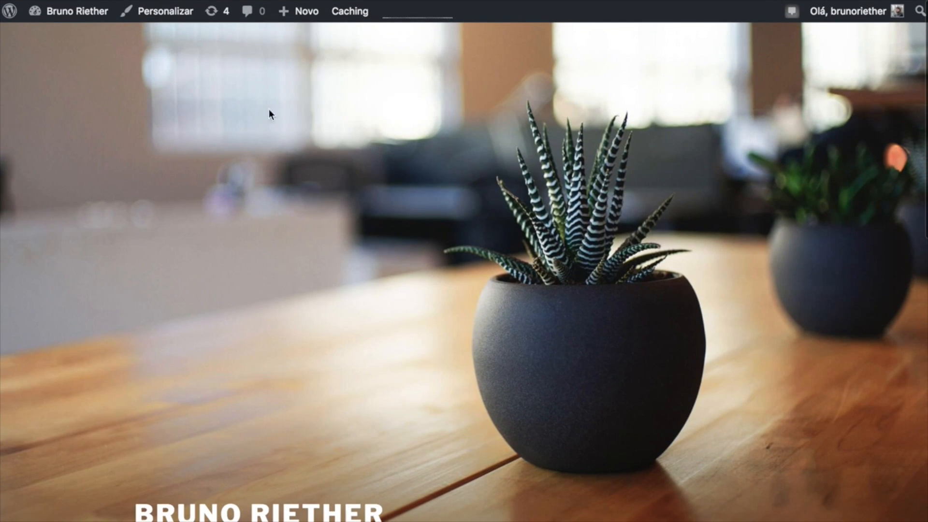
In the Customizer, choose a static homepage, select 'inicio' as Página inicial, and publish.
{"action": "mouse_move", "coordinate": [865, 19]}
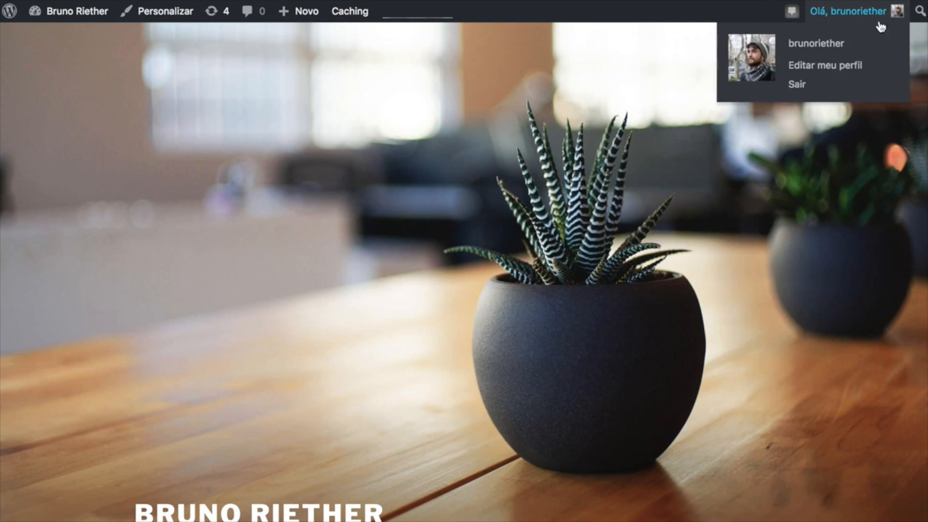
{"action": "left_click", "coordinate": [165, 15]}
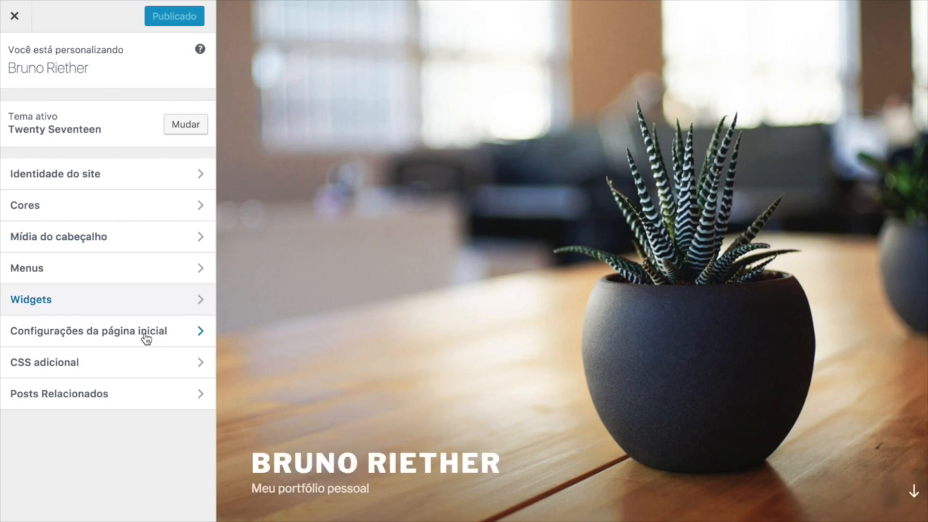
{"action": "left_click", "coordinate": [182, 334]}
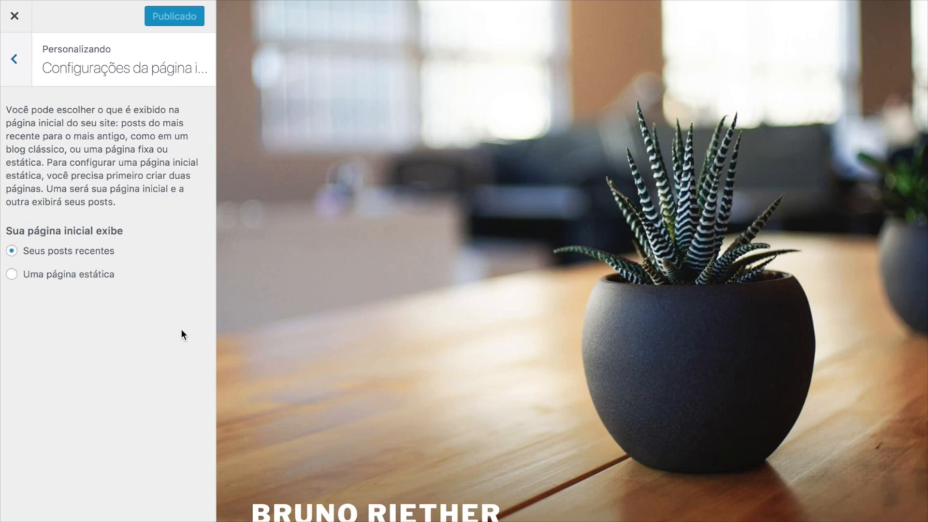
{"action": "left_click", "coordinate": [12, 275]}
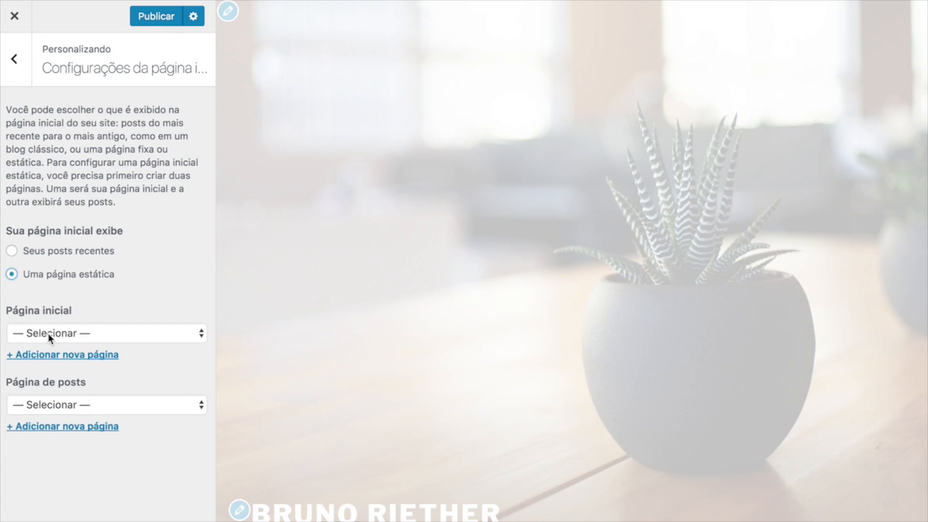
{"action": "left_click", "coordinate": [48, 332]}
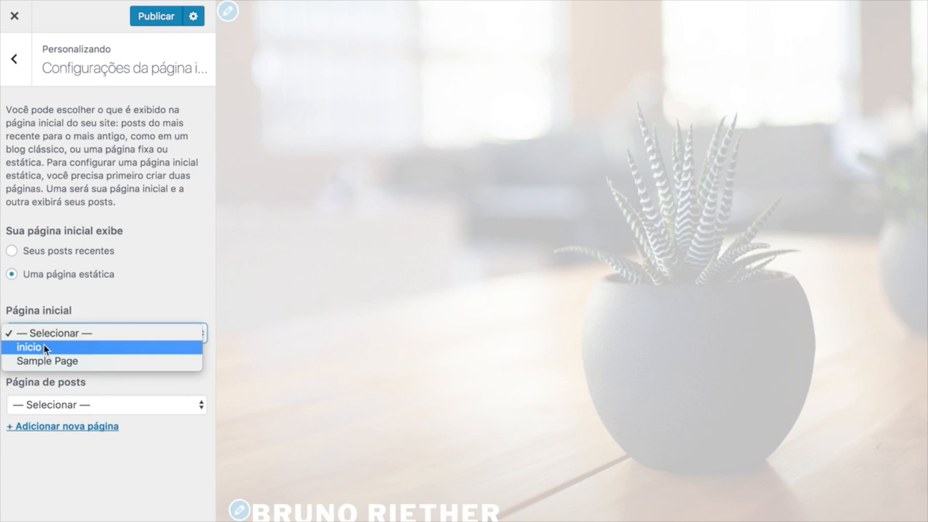
{"action": "left_click", "coordinate": [60, 348]}
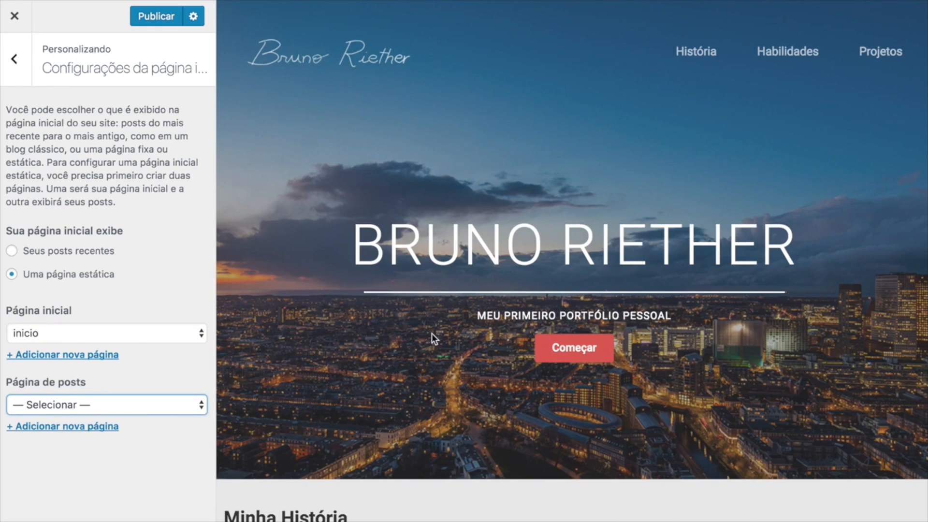
{"action": "scroll", "coordinate": [431, 333], "scroll_direction": "down", "scroll_amount": 10}
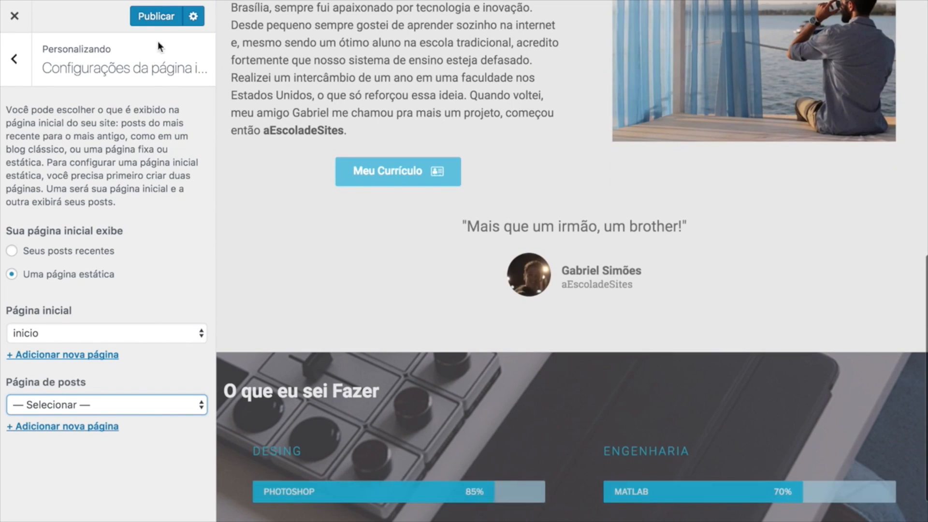
{"action": "left_click", "coordinate": [161, 21]}
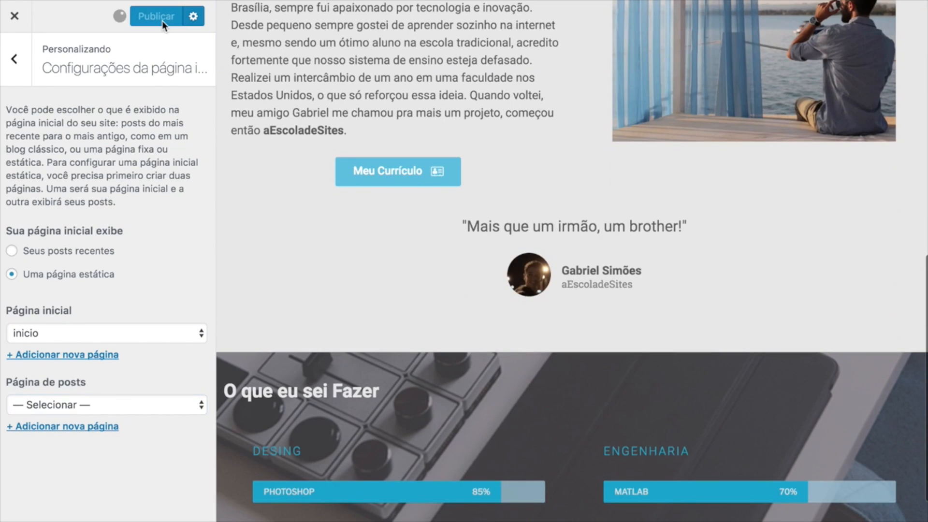
{"action": "left_click", "coordinate": [403, 31]}
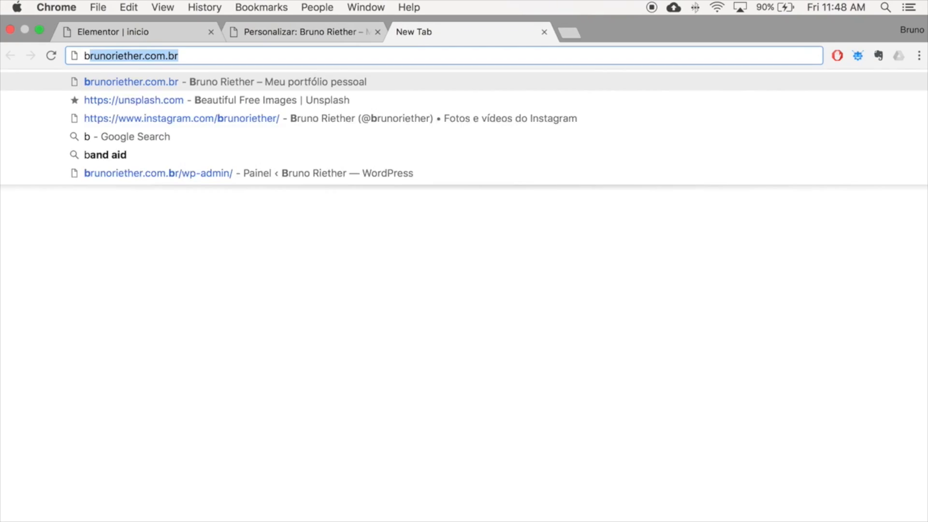
{"action": "key", "text": "Return"}
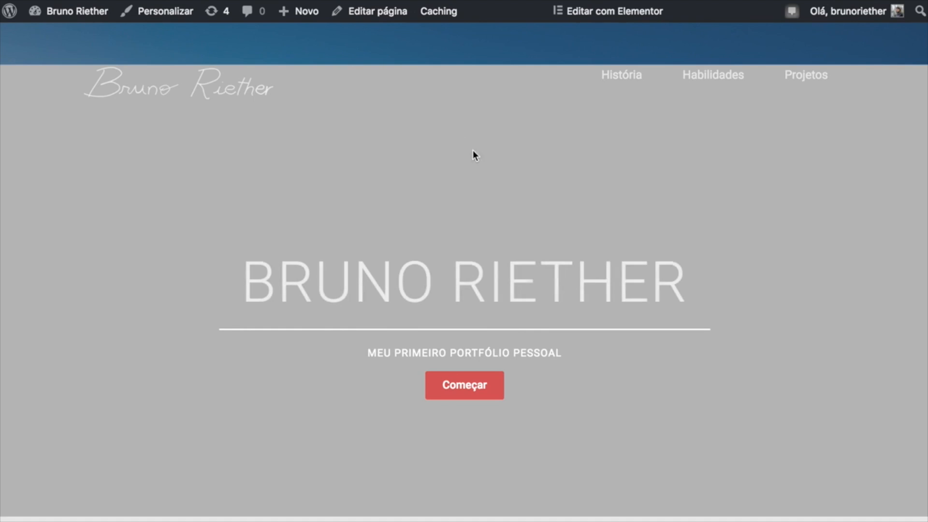
{"action": "scroll", "coordinate": [166, 336], "scroll_direction": "down", "scroll_amount": 10}
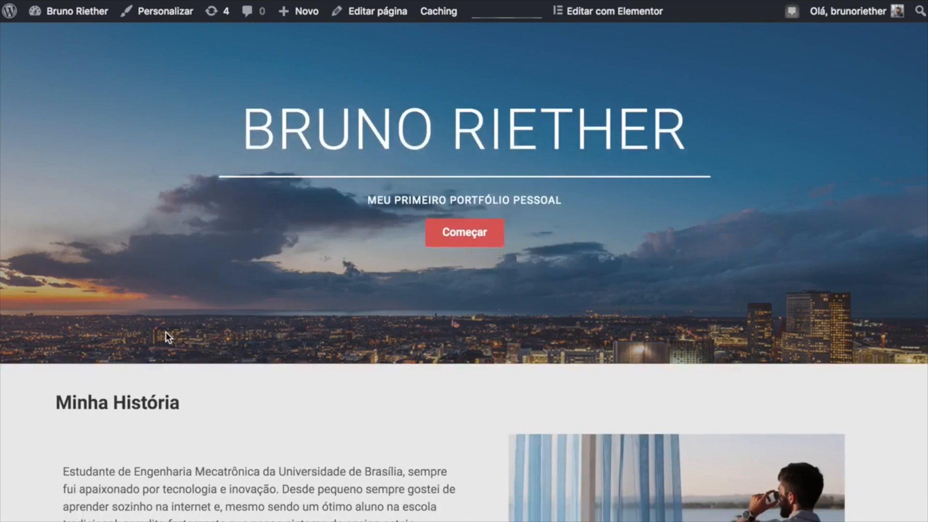
{"action": "scroll", "coordinate": [222, 352], "scroll_direction": "up", "scroll_amount": 10}
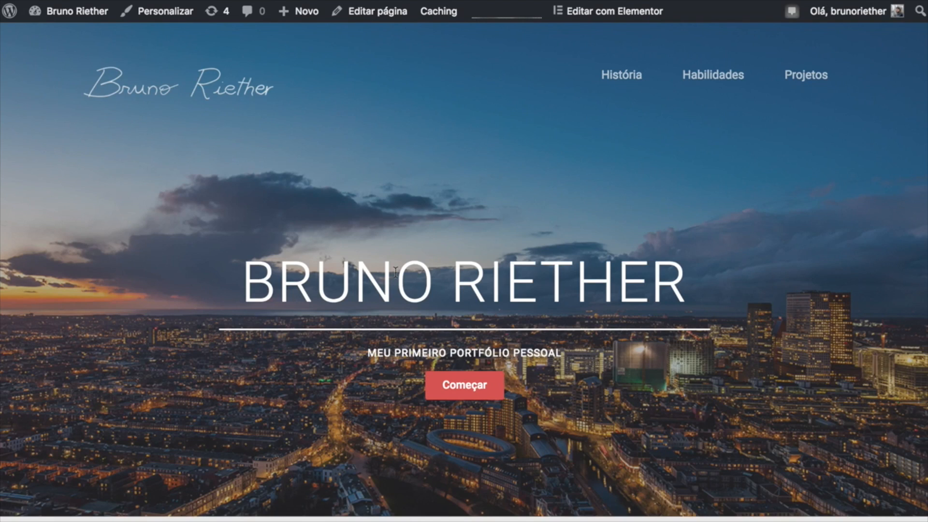
Close the live-site tab, return the Customizer to its main list, and go back to Personalizar.
{"action": "left_click", "coordinate": [544, 31]}
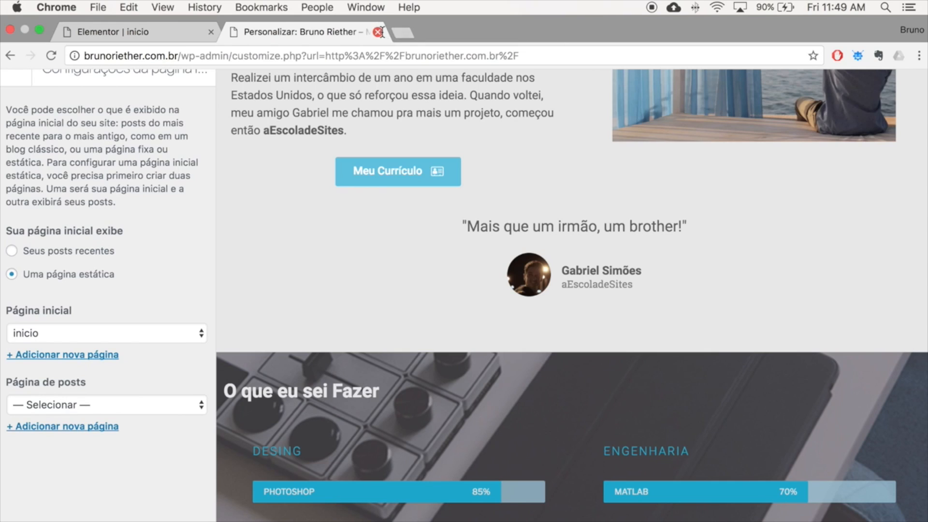
{"action": "left_click", "coordinate": [9, 67]}
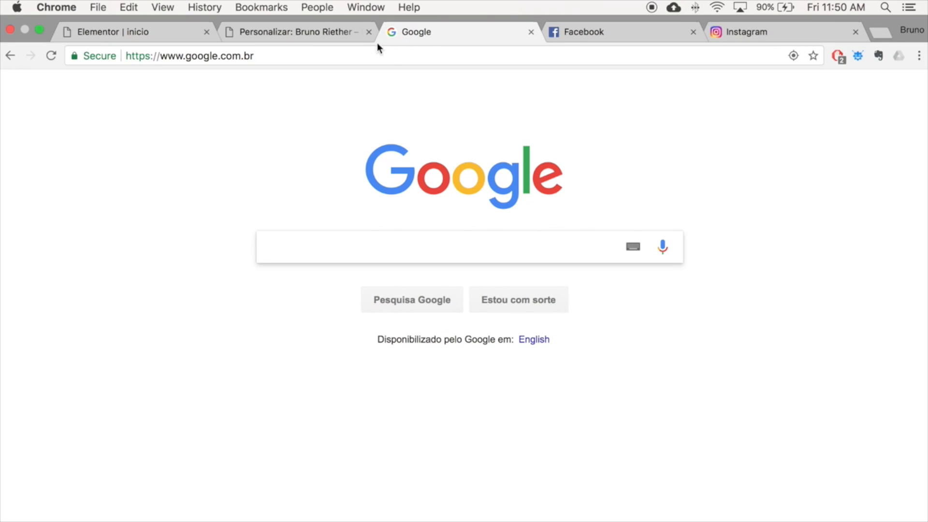
{"action": "left_click", "coordinate": [292, 30]}
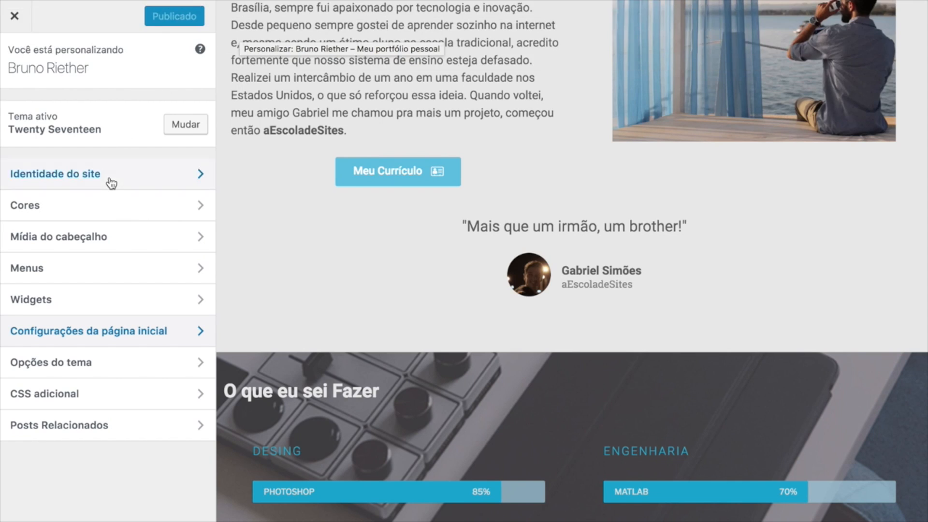
In Site Identity, upload 05 Portfólio Ícone.png as the site icon image.
{"action": "left_click", "coordinate": [129, 182]}
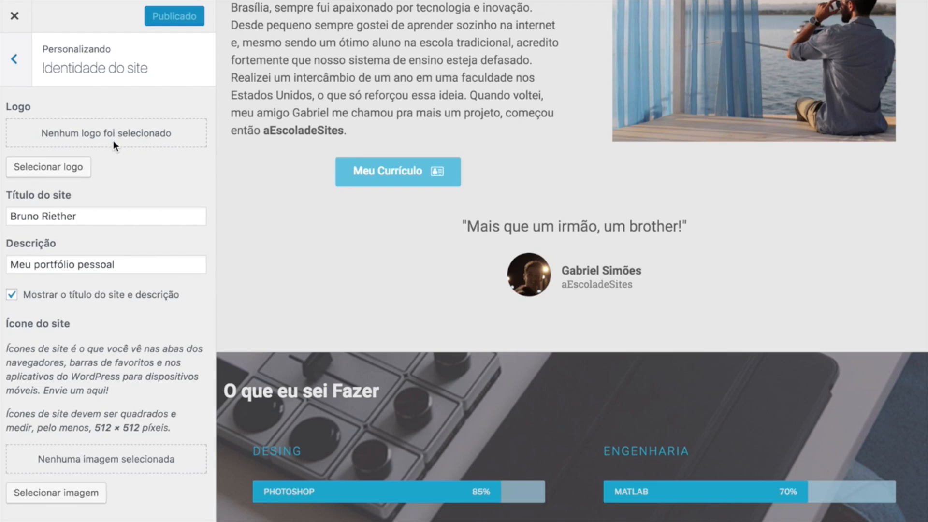
{"action": "mouse_move", "coordinate": [187, 1]}
{"action": "left_click", "coordinate": [61, 493]}
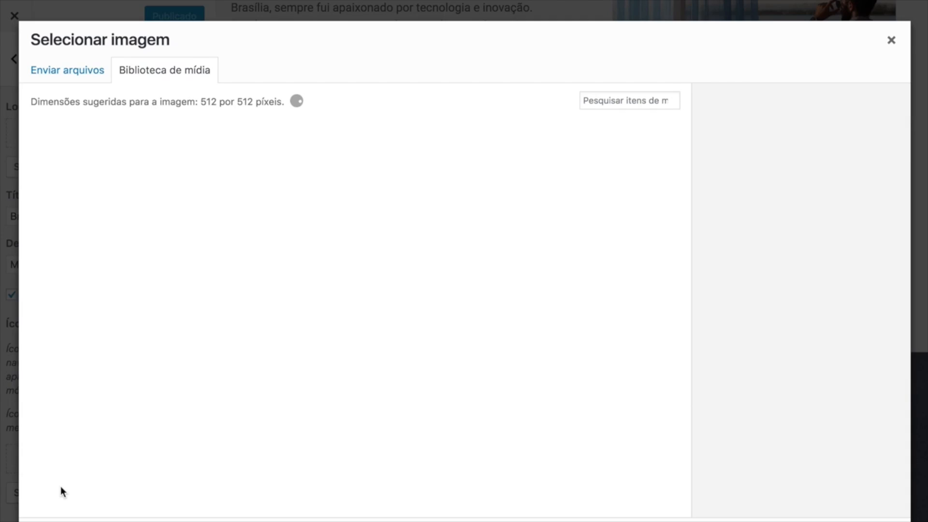
{"action": "left_click", "coordinate": [85, 73]}
{"action": "left_click", "coordinate": [423, 292]}
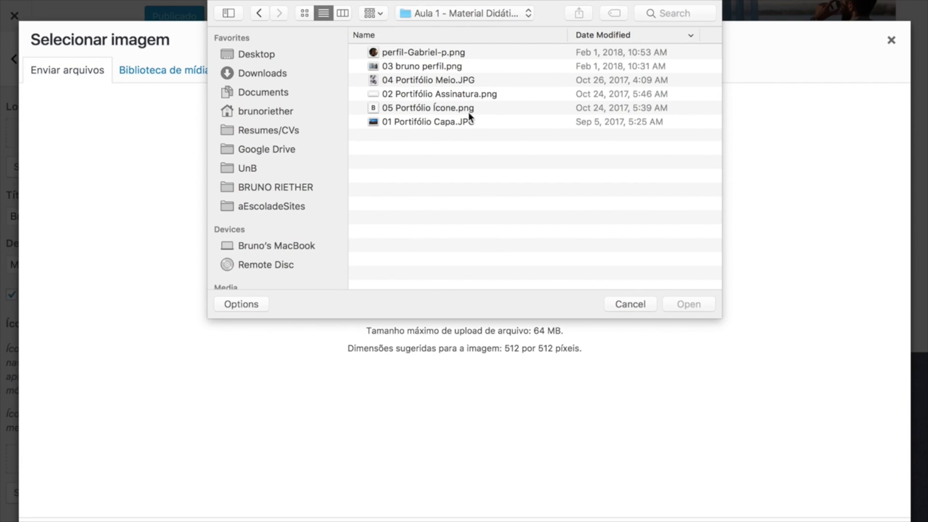
{"action": "left_click", "coordinate": [376, 108]}
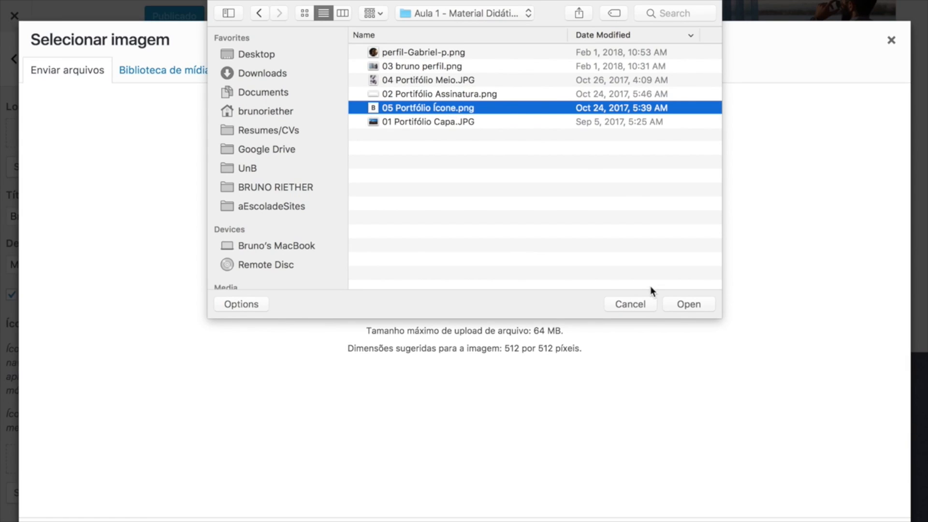
{"action": "left_click", "coordinate": [682, 306]}
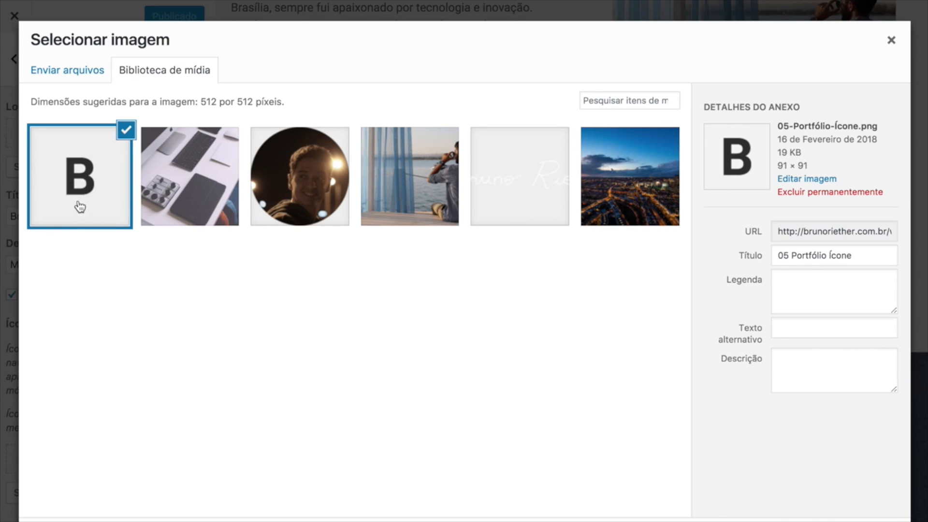
Use the B image as the site icon, accept the crop, and publish.
{"action": "mouse_move", "coordinate": [369, 38]}
{"action": "mouse_move", "coordinate": [337, 3]}
{"action": "left_click", "coordinate": [868, 521]}
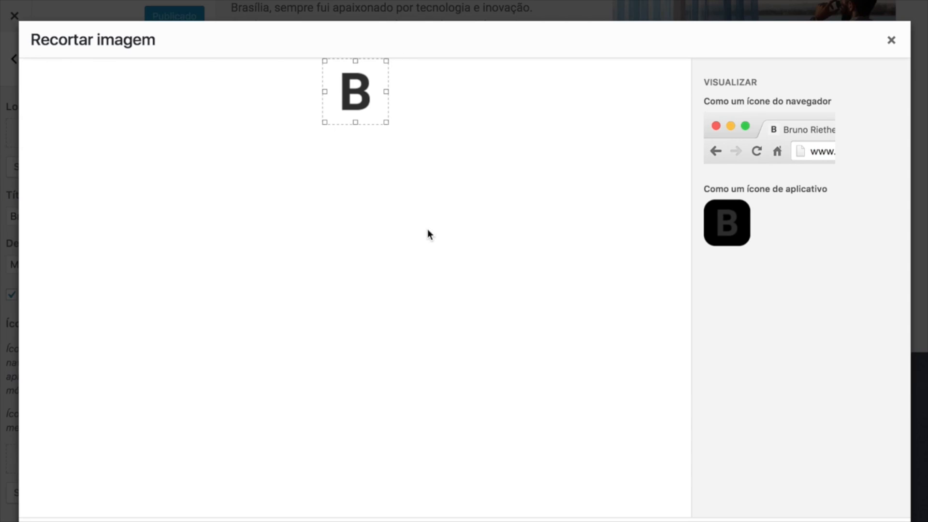
{"action": "left_click", "coordinate": [858, 521]}
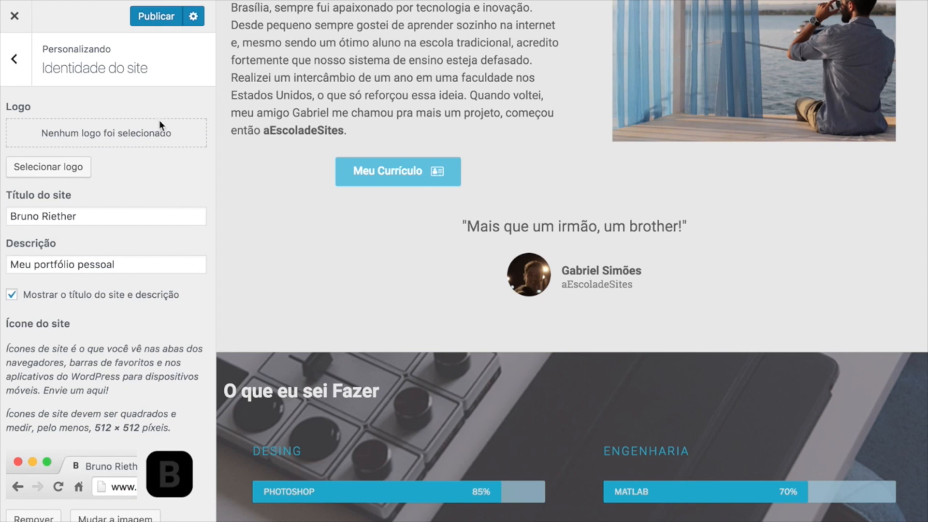
{"action": "left_click", "coordinate": [155, 25]}
Close the Personalizar customizer tab in Chrome.
{"action": "mouse_move", "coordinate": [222, 5]}
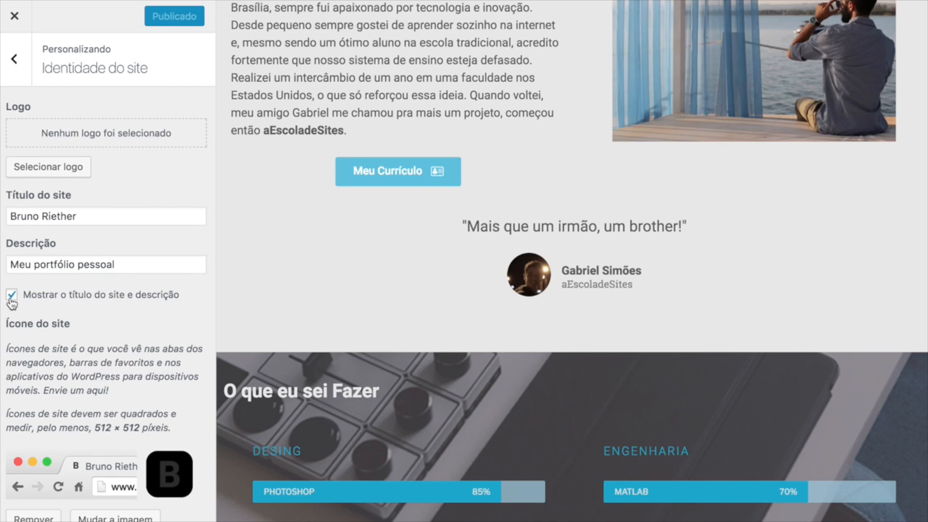
{"action": "mouse_move", "coordinate": [513, 6]}
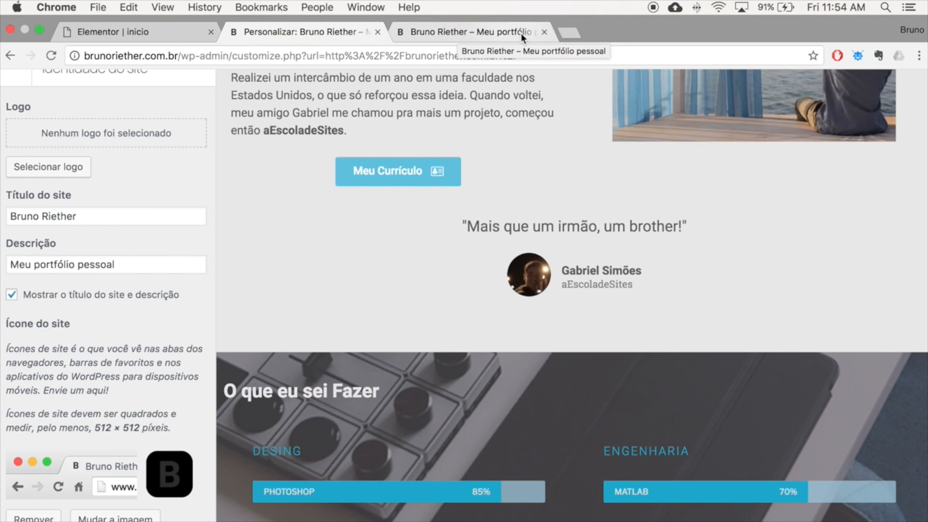
{"action": "left_click", "coordinate": [377, 33]}
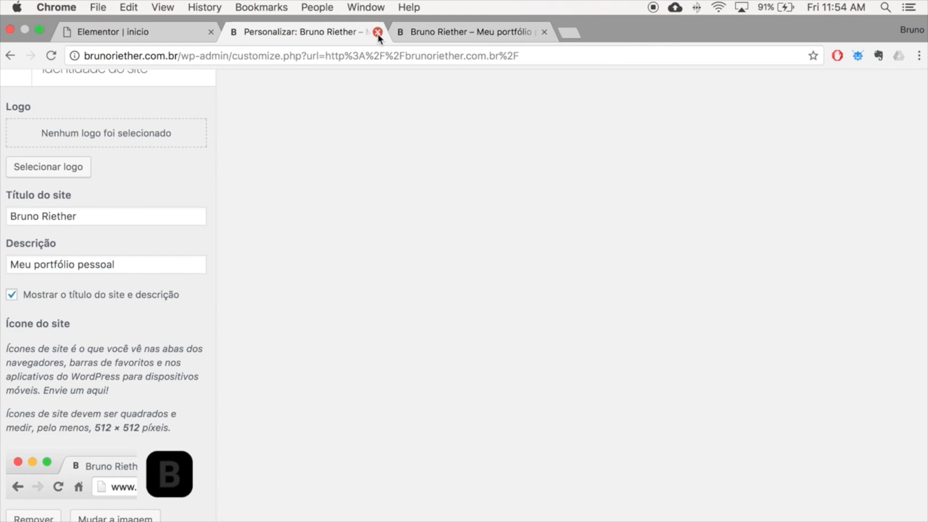
Back in full-screen Elementor, add a new one-column section at the bottom of the page.
{"action": "left_click", "coordinate": [378, 32]}
{"action": "key", "text": "ctrl+super+f"}
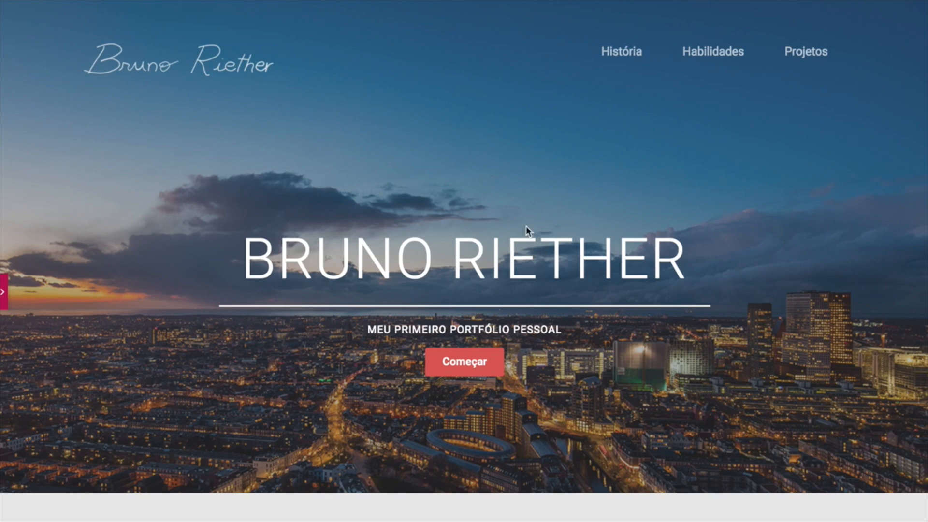
{"action": "scroll", "coordinate": [445, 338], "scroll_direction": "down", "scroll_amount": 15}
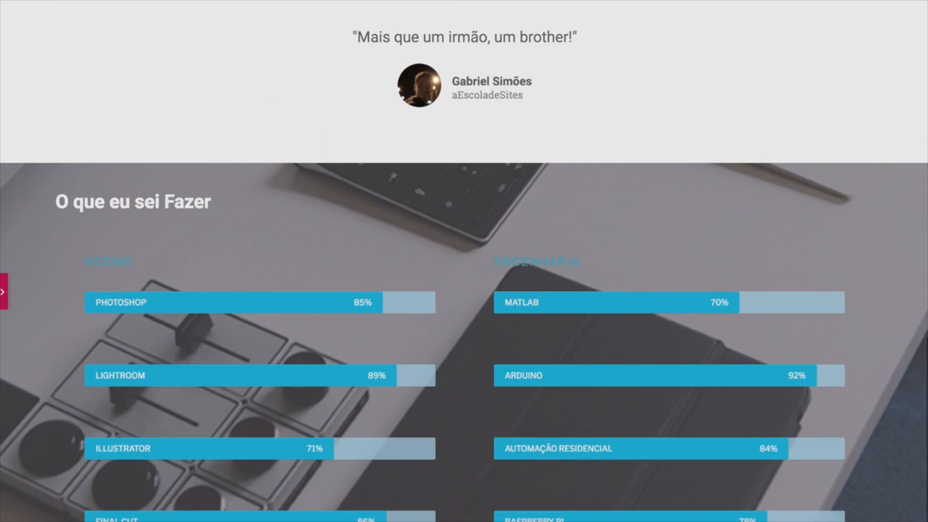
{"action": "left_click", "coordinate": [2, 302]}
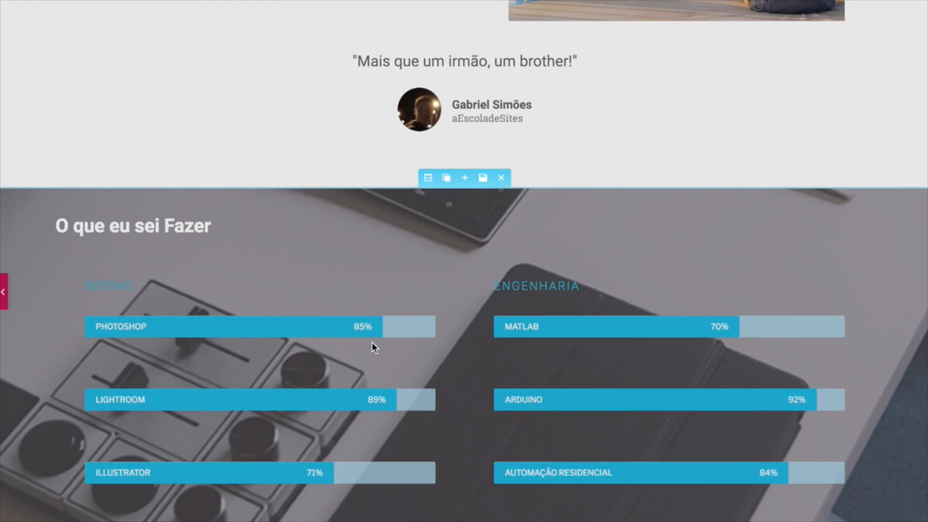
{"action": "scroll", "coordinate": [593, 396], "scroll_direction": "down", "scroll_amount": 5}
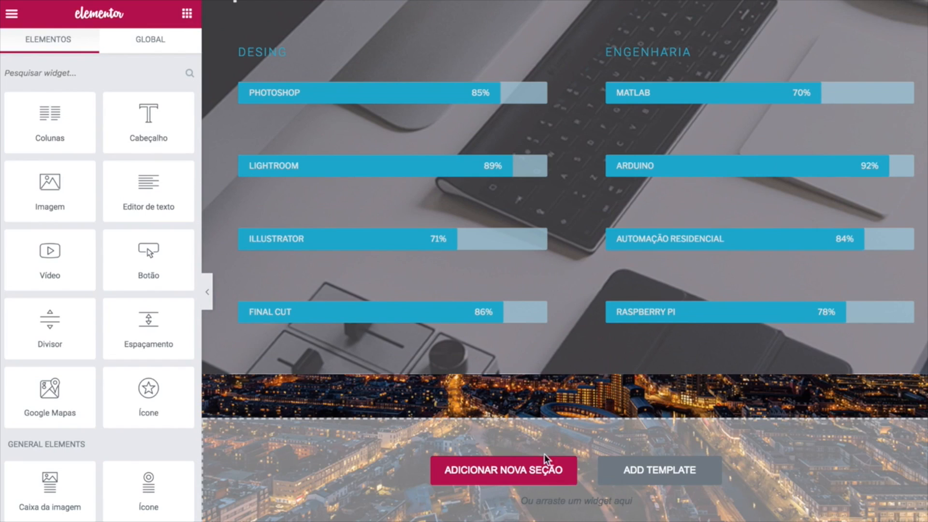
{"action": "left_click", "coordinate": [493, 473]}
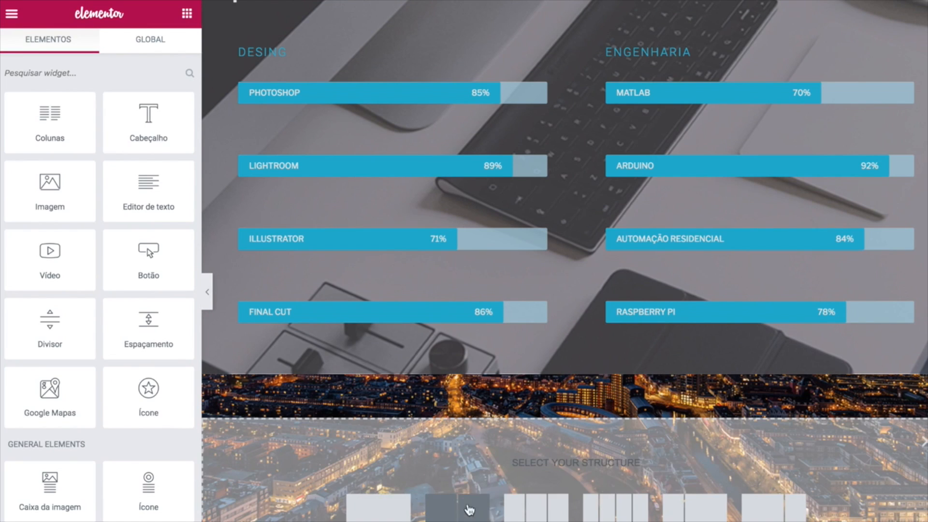
{"action": "left_click", "coordinate": [366, 516]}
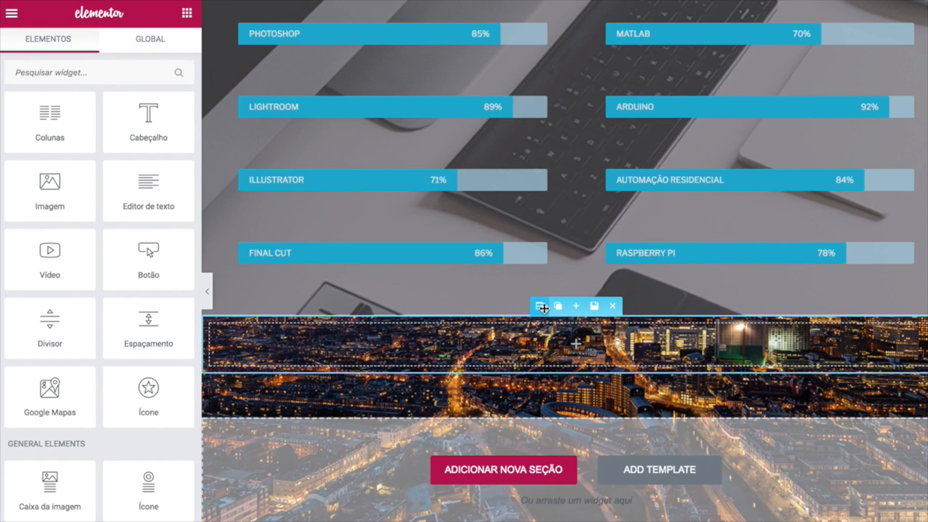
Give the new section a solid #212121 background.
{"action": "left_click", "coordinate": [539, 307]}
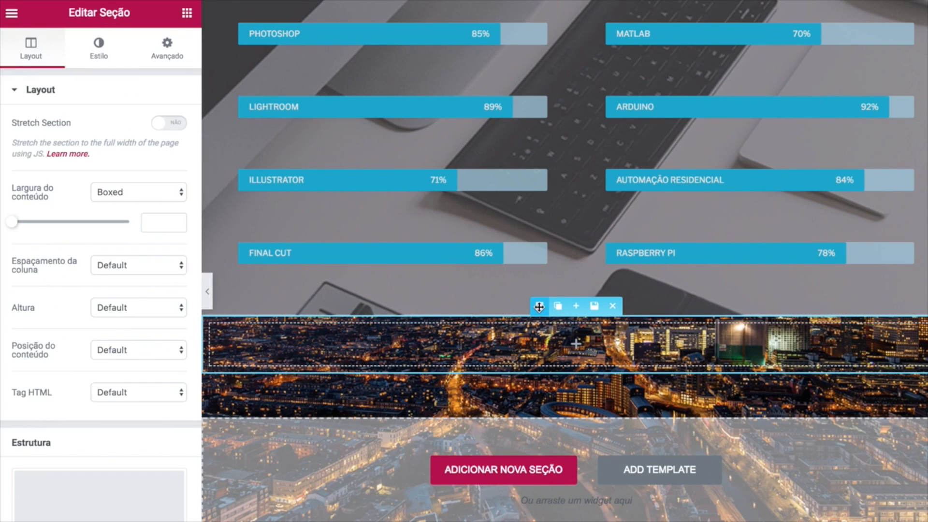
{"action": "left_click", "coordinate": [98, 58]}
{"action": "left_click", "coordinate": [106, 171]}
{"action": "type", "text": "#212121"}
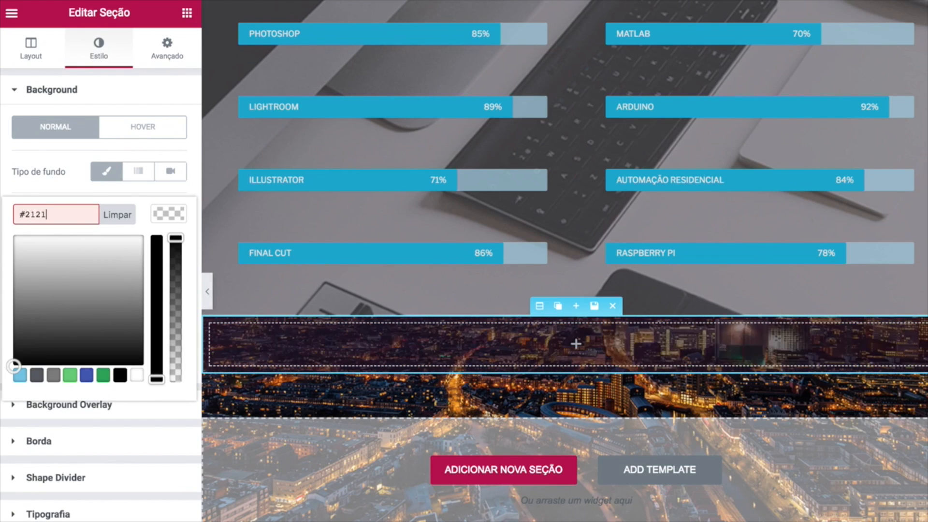
{"action": "left_click", "coordinate": [277, 218]}
{"action": "scroll", "coordinate": [319, 185], "scroll_direction": "up", "scroll_amount": 6}
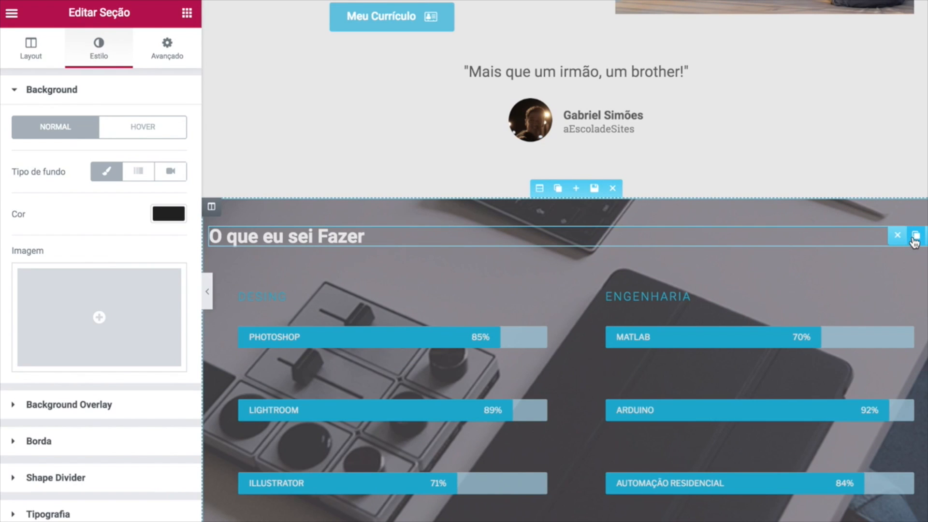
Copy the O que eu sei Fazer heading into the dark section and retitle it Projetos Recentes.
{"action": "left_click", "coordinate": [915, 236]}
{"action": "scroll", "coordinate": [268, 256], "scroll_direction": "down", "scroll_amount": 2}
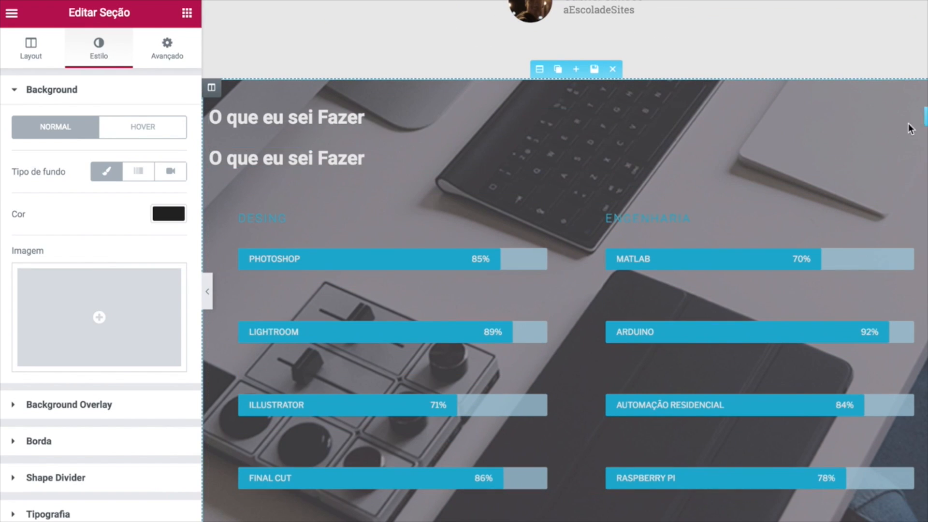
{"action": "left_click_drag", "start_coordinate": [922, 158], "coordinate": [618, 519]}
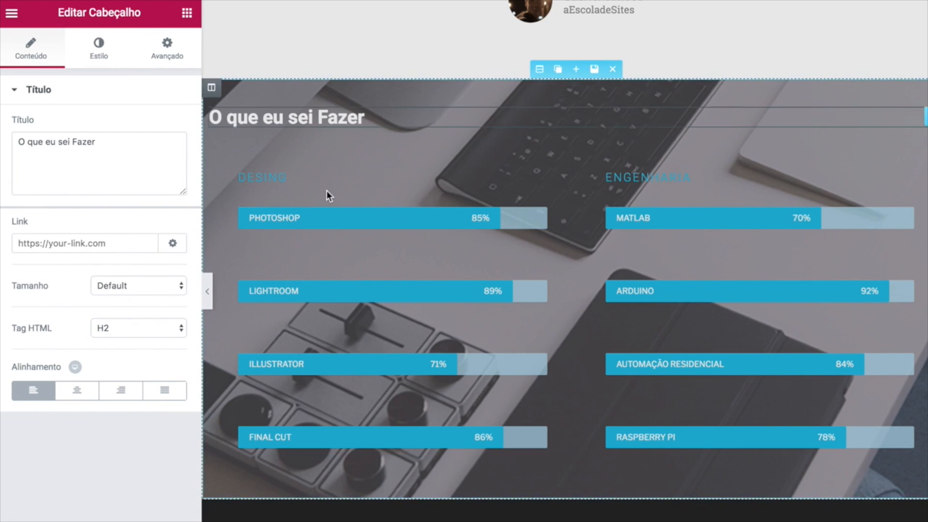
{"action": "left_click_drag", "start_coordinate": [102, 141], "coordinate": [28, 140]}
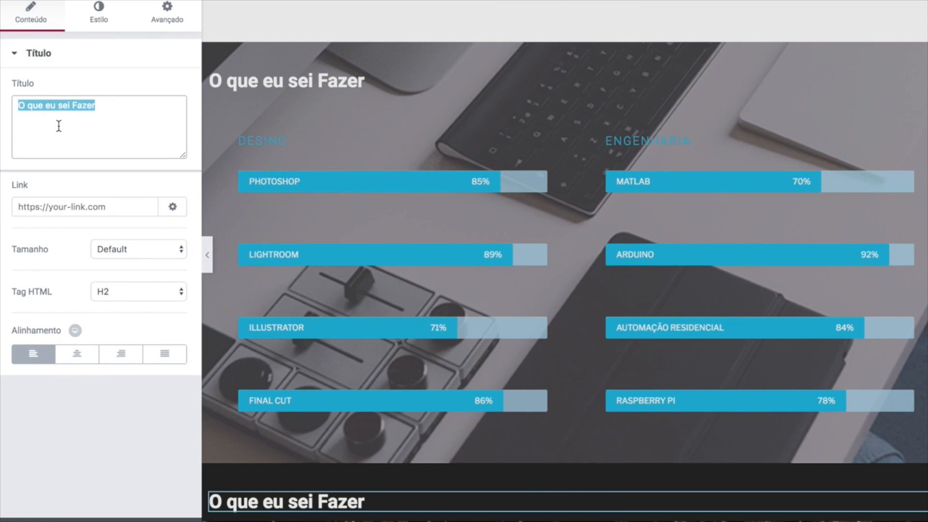
{"action": "type", "text": "Projetos Recentes"}
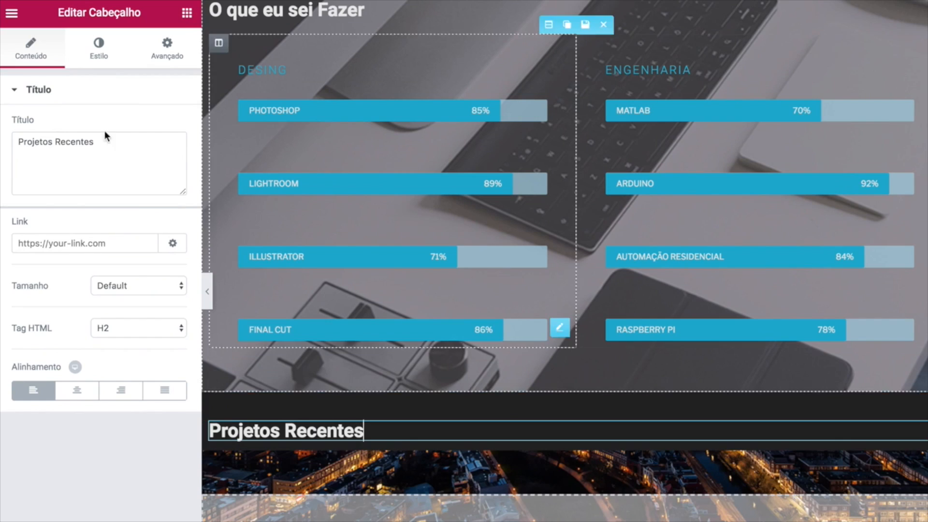
Set the heading's bottom margin to 30 and save the page.
{"action": "left_click", "coordinate": [165, 51]}
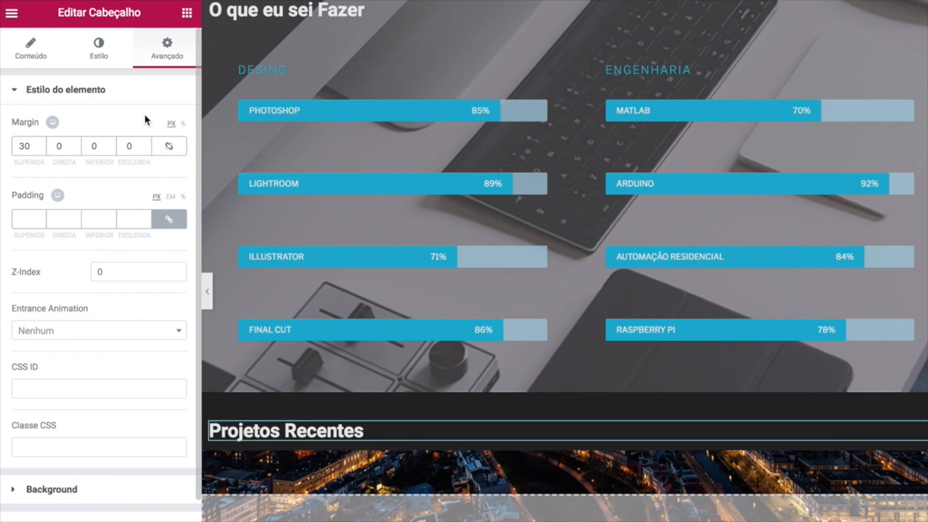
{"action": "left_click", "coordinate": [92, 145]}
{"action": "type", "text": "3"}
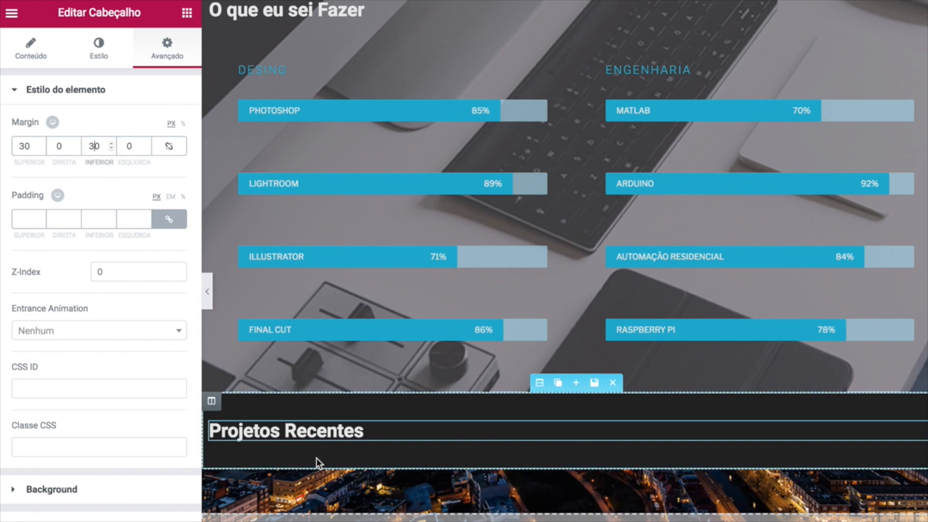
{"action": "key", "text": "ctrl+s"}
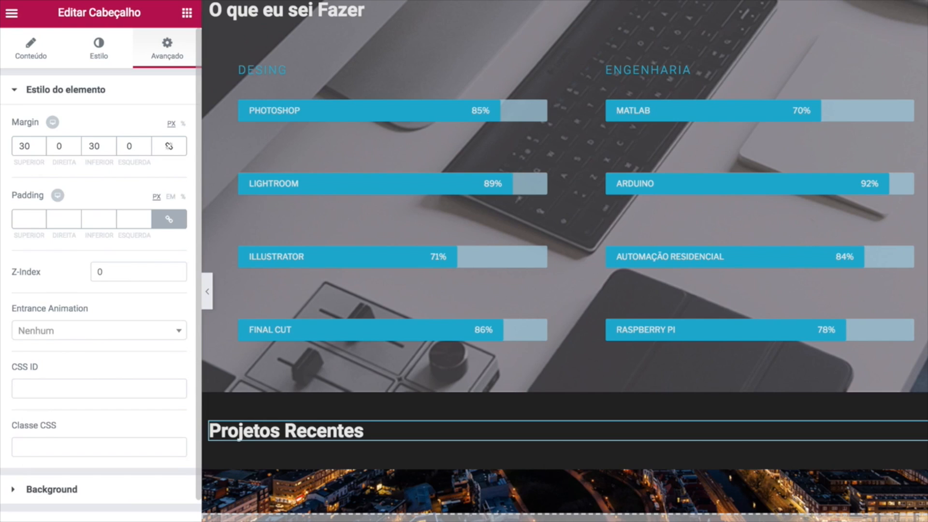
{"action": "left_click", "coordinate": [12, 13]}
From the dashboard's Add Plugins page, search 'instagram feed' and install Smash Balloon's Instagram Feed.
{"action": "left_click", "coordinate": [97, 312]}
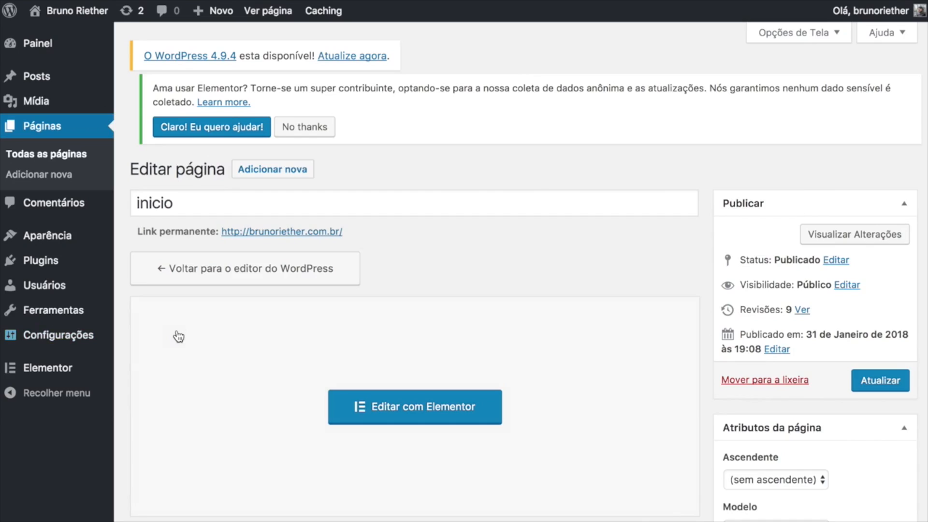
{"action": "mouse_move", "coordinate": [56, 263]}
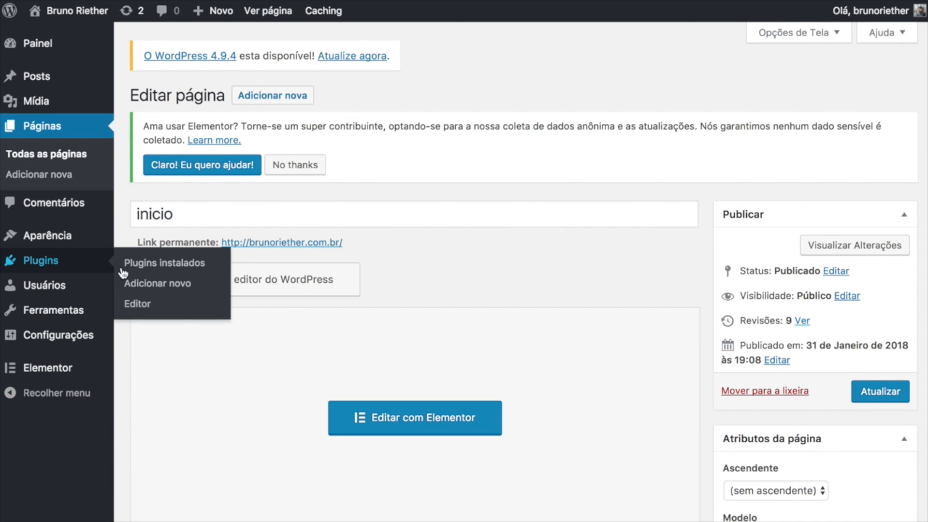
{"action": "left_click", "coordinate": [177, 290]}
{"action": "left_click", "coordinate": [747, 223]}
{"action": "type", "text": "ins"}
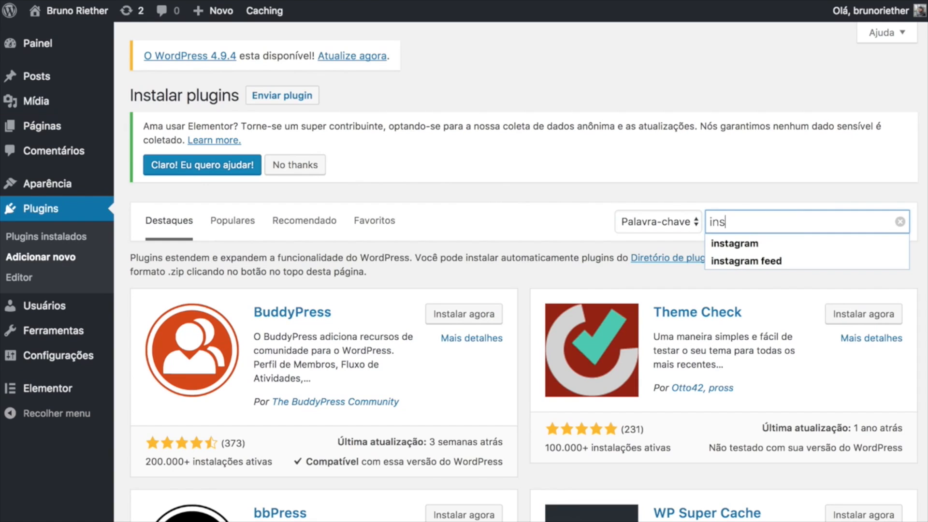
{"action": "type", "text": "tagram feed"}
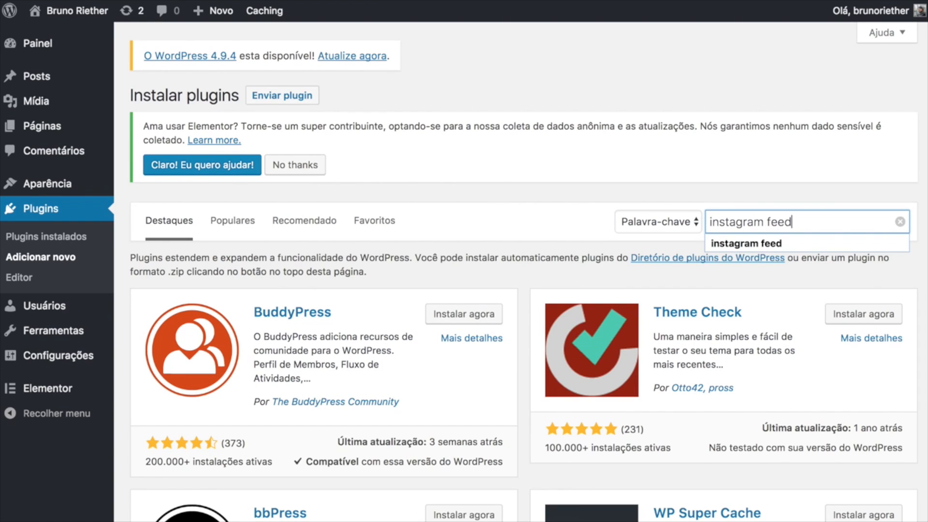
{"action": "key", "text": "Return"}
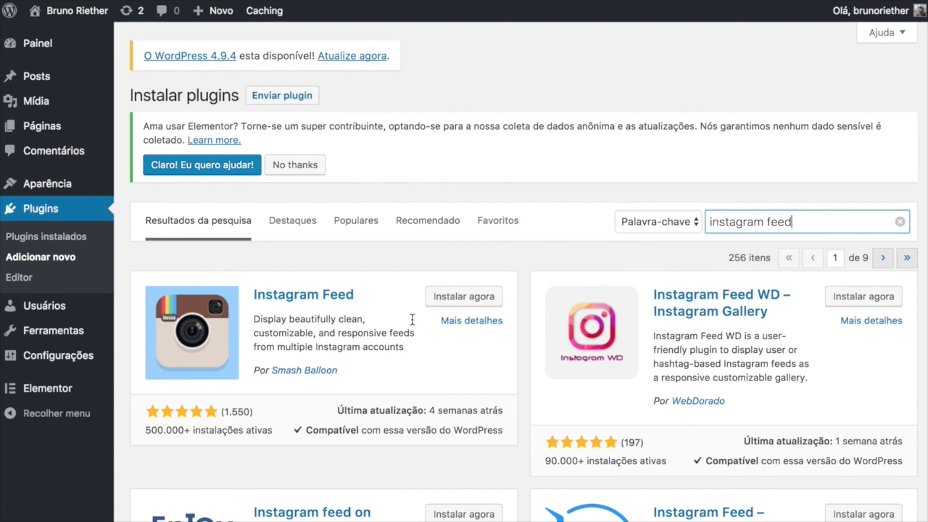
{"action": "left_click", "coordinate": [462, 300]}
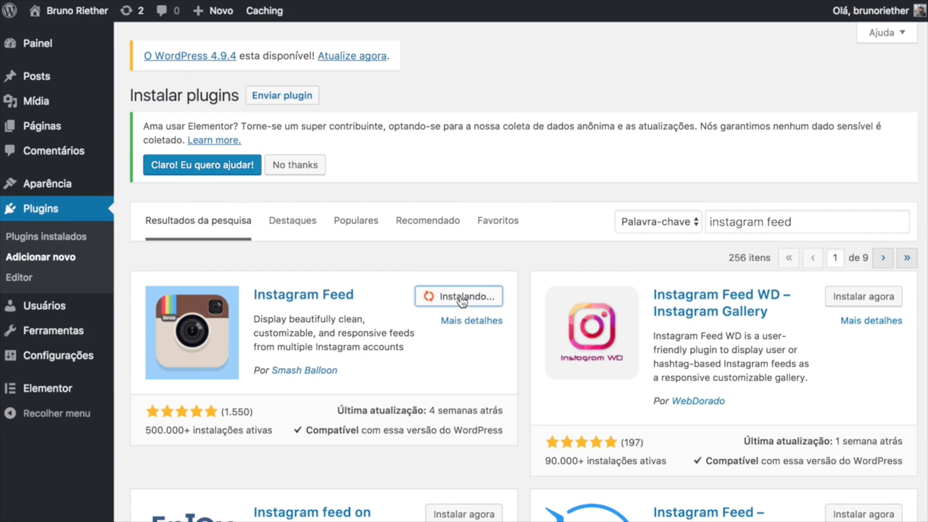
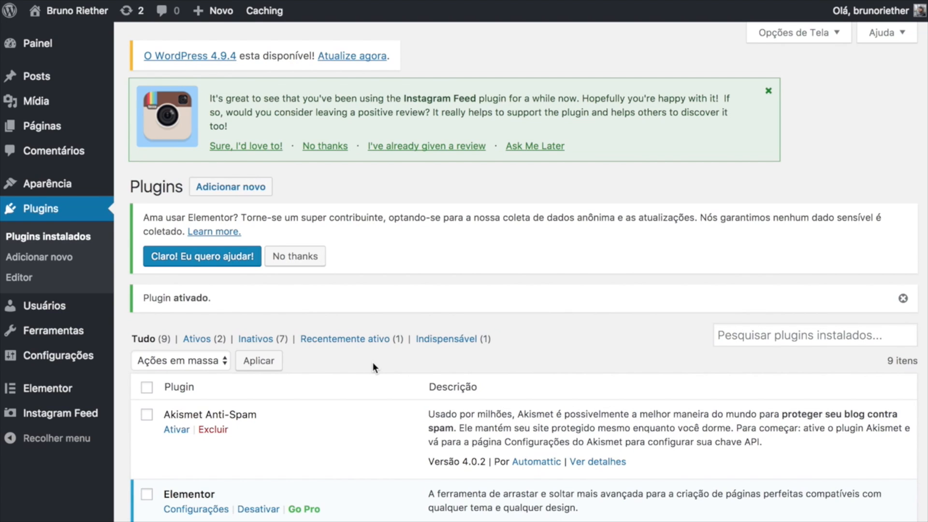
Authorize Instagram Feed with the Instagram account, copy the new access token, and save the settings.
{"action": "scroll", "coordinate": [373, 362], "scroll_direction": "down", "scroll_amount": 5}
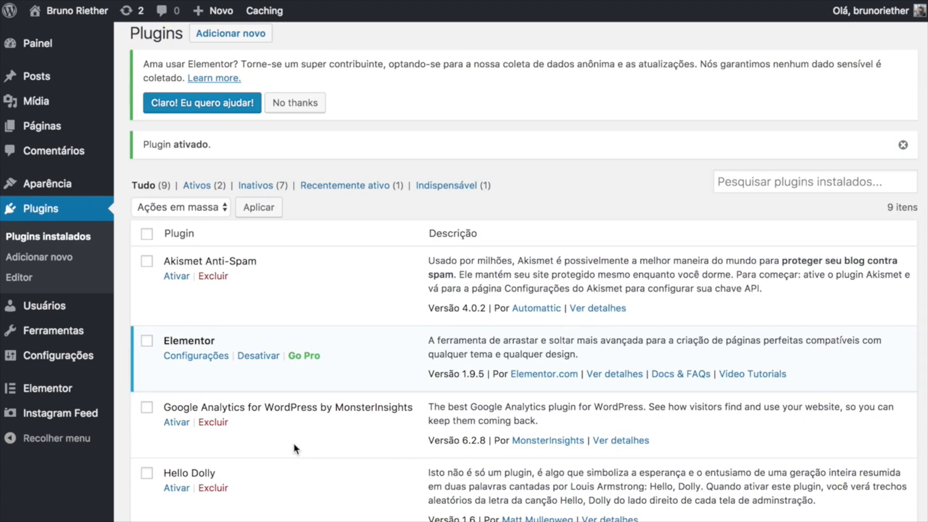
{"action": "scroll", "coordinate": [294, 443], "scroll_direction": "down", "scroll_amount": 1}
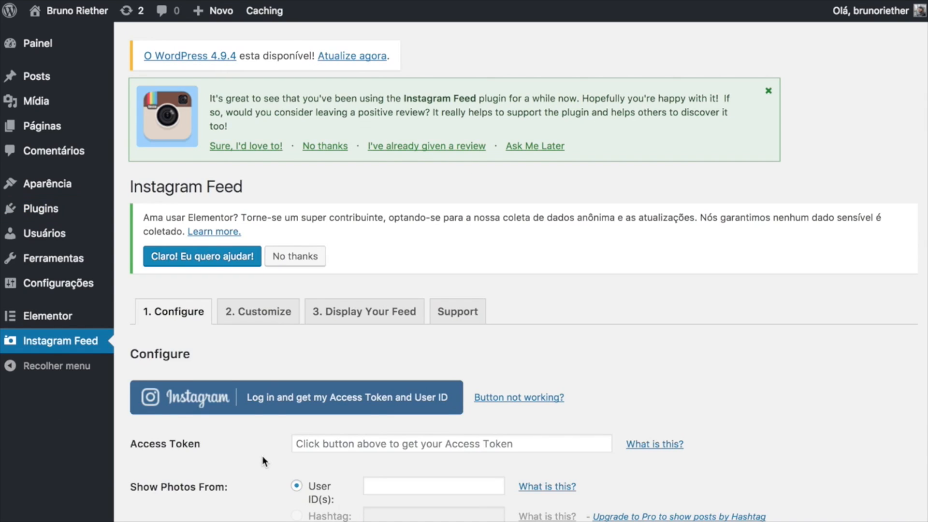
{"action": "scroll", "coordinate": [265, 435], "scroll_direction": "down", "scroll_amount": 1}
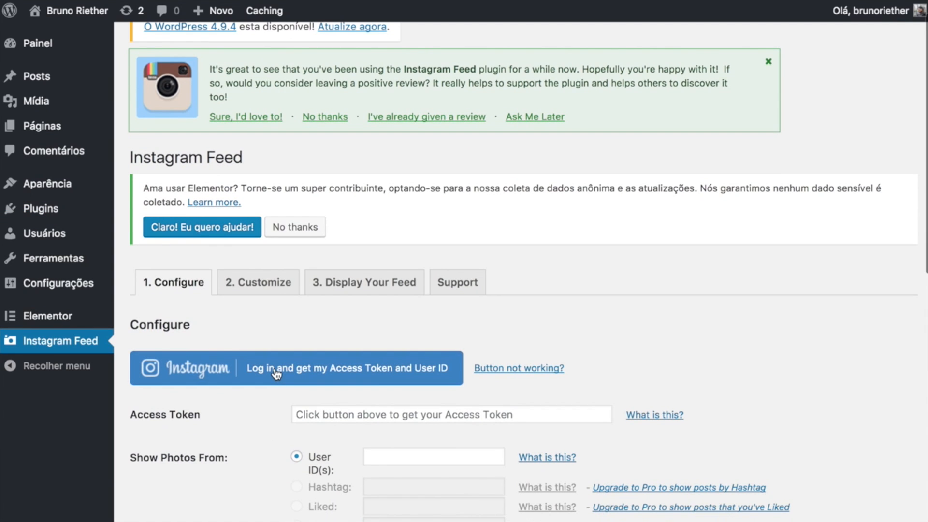
{"action": "left_click", "coordinate": [350, 378]}
{"action": "left_click", "coordinate": [623, 291]}
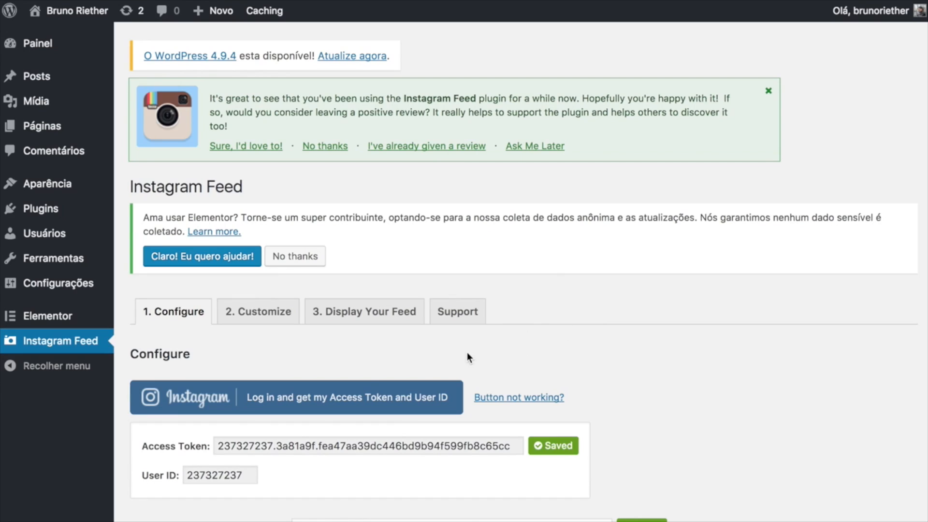
{"action": "left_click", "coordinate": [373, 447]}
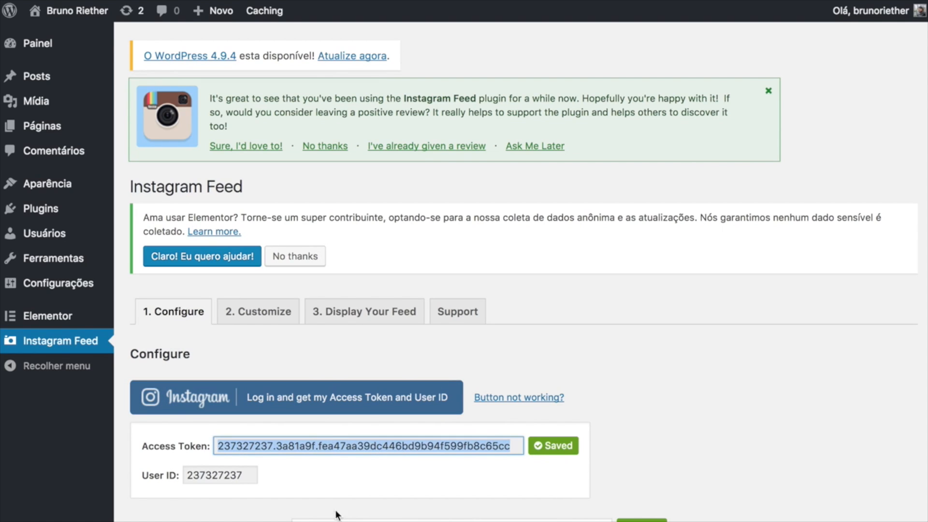
{"action": "scroll", "coordinate": [281, 393], "scroll_direction": "down", "scroll_amount": 2}
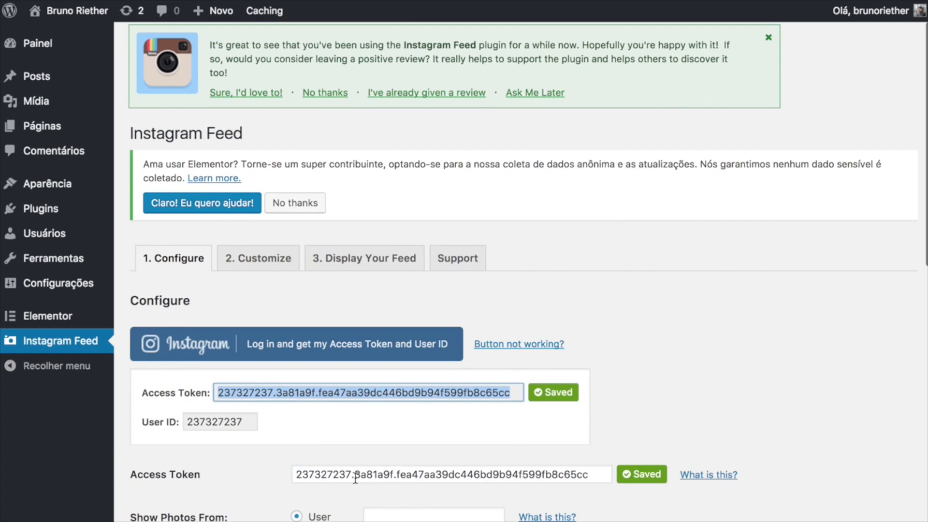
{"action": "scroll", "coordinate": [414, 468], "scroll_direction": "down", "scroll_amount": 10}
{"action": "left_click", "coordinate": [182, 291]}
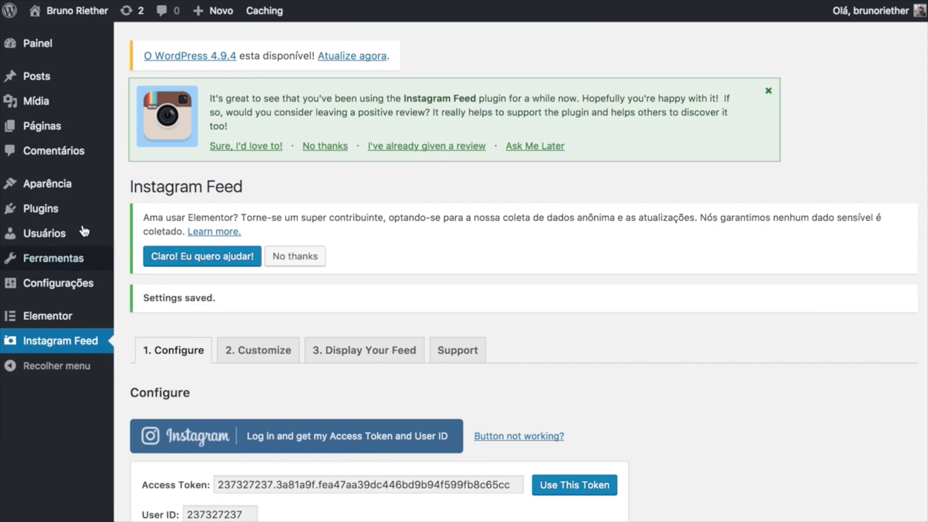
{"action": "mouse_move", "coordinate": [54, 138]}
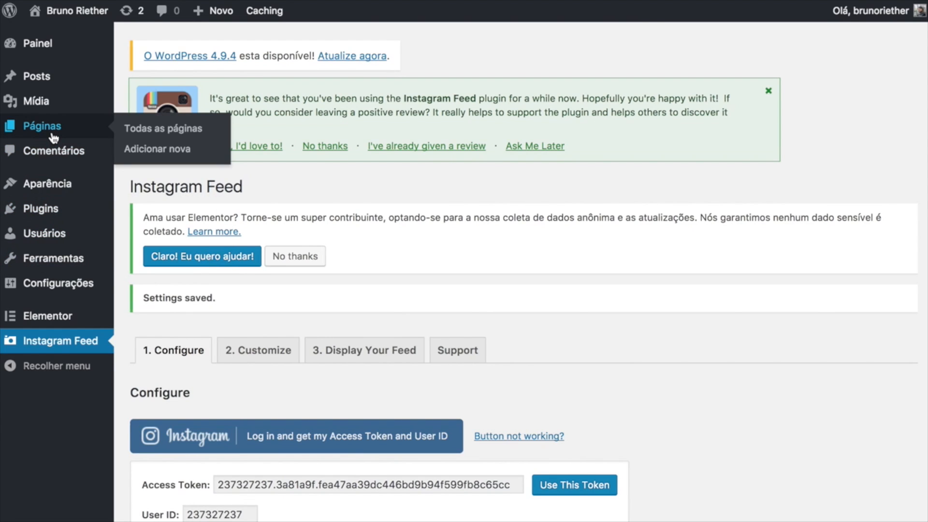
In Elementor, add a text block under Projetos Recentes containing only the [instagram-feed] shortcode.
{"action": "left_click", "coordinate": [53, 137]}
{"action": "left_click", "coordinate": [381, 391]}
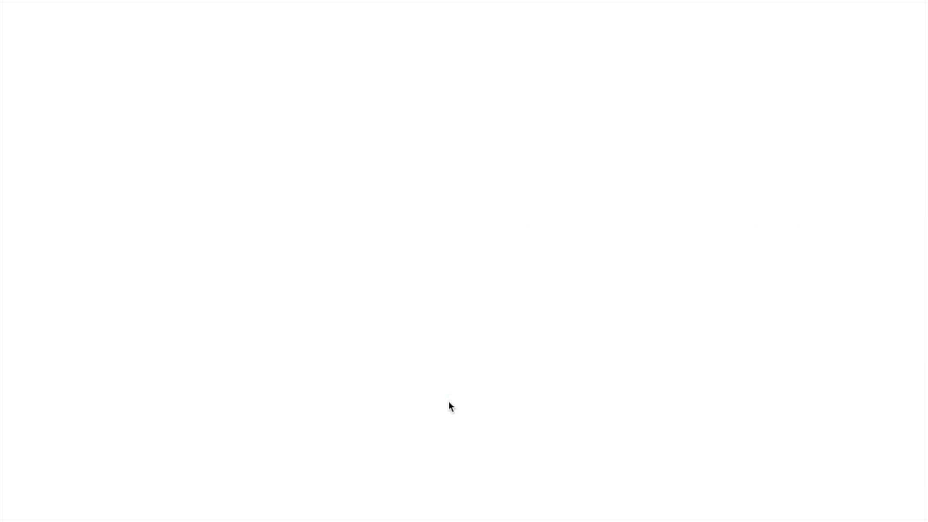
{"action": "scroll", "coordinate": [449, 401], "scroll_direction": "down", "scroll_amount": 20}
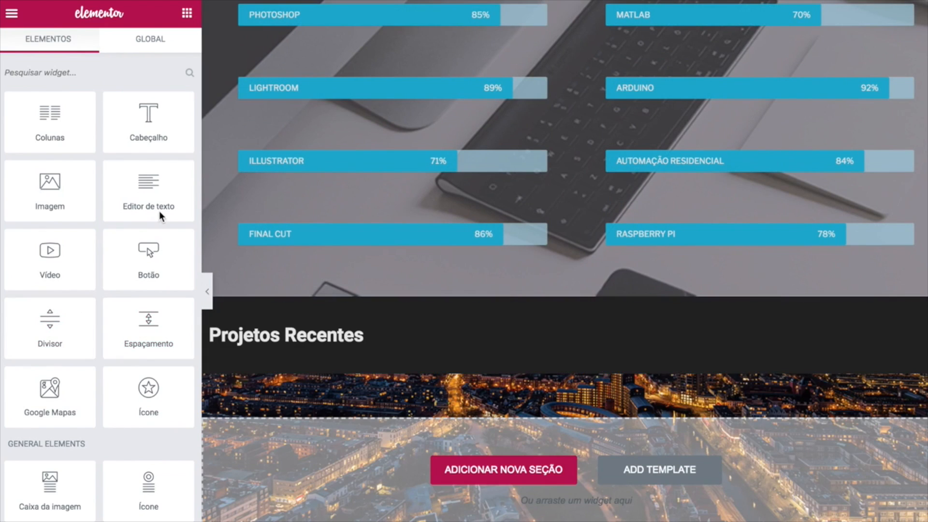
{"action": "left_click_drag", "start_coordinate": [135, 191], "coordinate": [339, 357]}
{"action": "triple_click", "coordinate": [153, 360]}
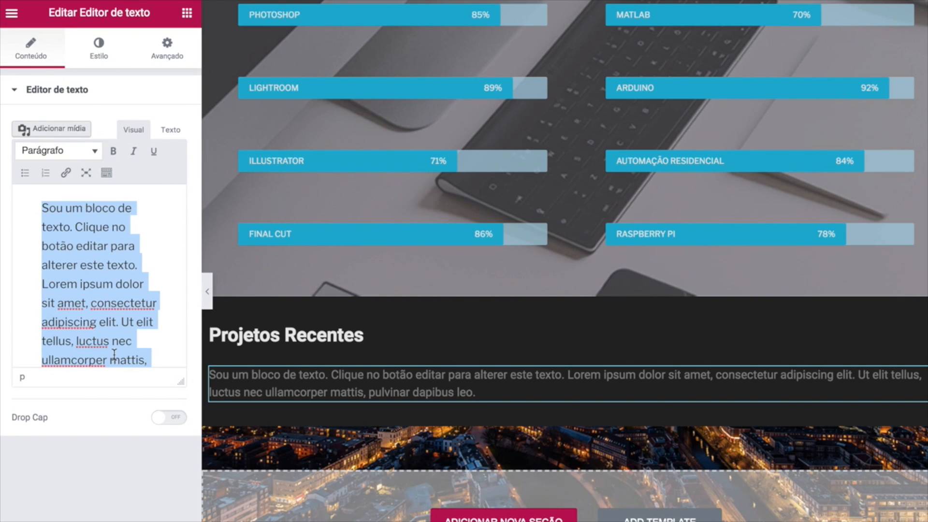
{"action": "key", "text": "BackSpace"}
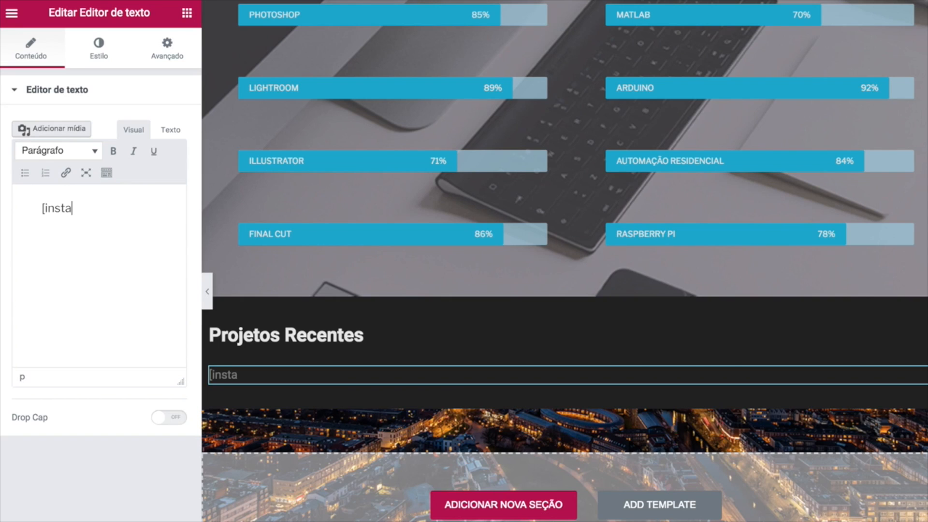
{"action": "type", "text": "[instagram-feed]"}
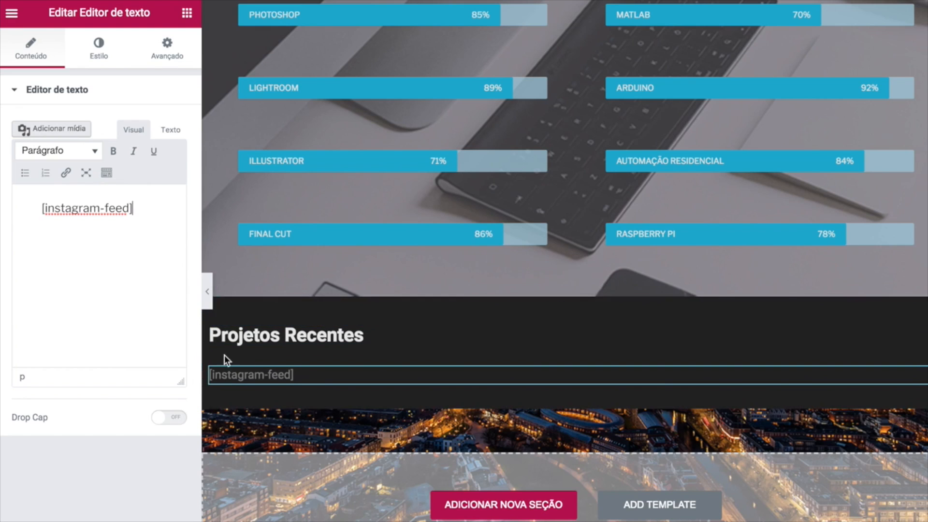
{"action": "left_click_drag", "start_coordinate": [137, 214], "coordinate": [39, 211]}
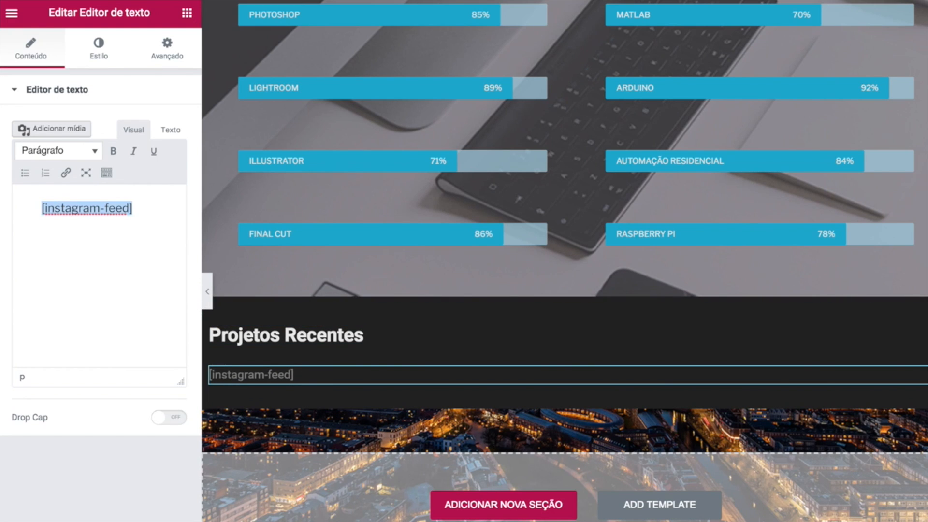
Open the live portfolio site in a new browser tab.
{"action": "scroll", "coordinate": [565, 367], "scroll_direction": "up", "scroll_amount": 1}
{"action": "key", "text": "ctrl+t"}
{"action": "type", "text": "bru"}
{"action": "key", "text": "Return"}
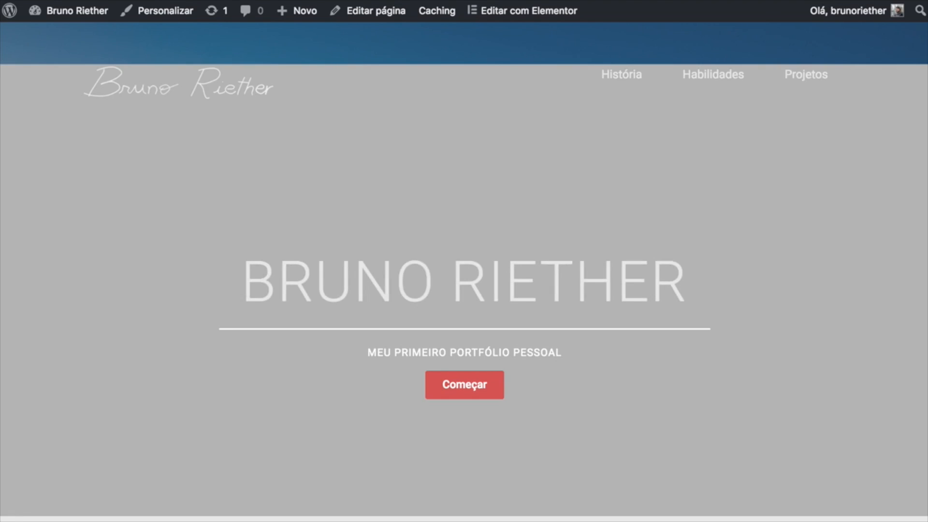
Review the Instagram photo grid under Projetos Recentes, then return to the Instagram Feed settings tab.
{"action": "scroll", "coordinate": [136, 382], "scroll_direction": "down", "scroll_amount": 20}
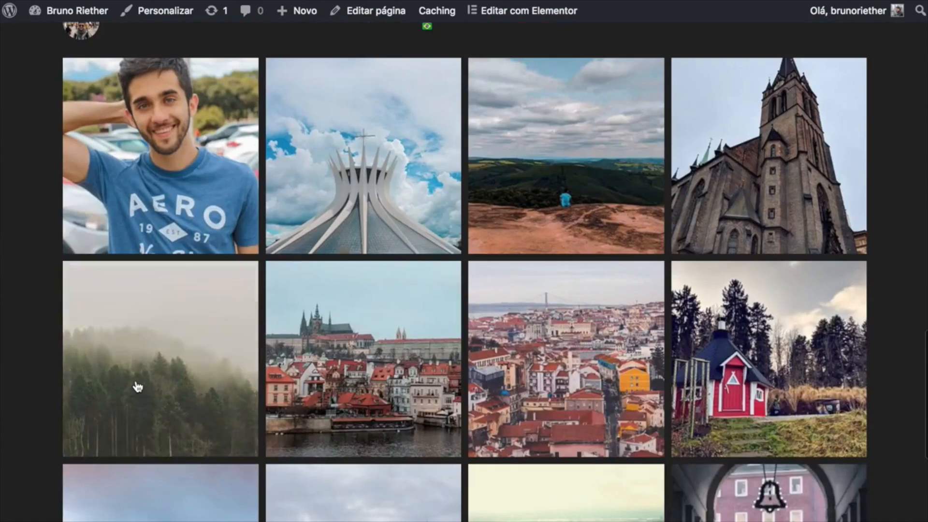
{"action": "scroll", "coordinate": [135, 382], "scroll_direction": "up", "scroll_amount": 2}
{"action": "scroll", "coordinate": [556, 284], "scroll_direction": "down", "scroll_amount": 6}
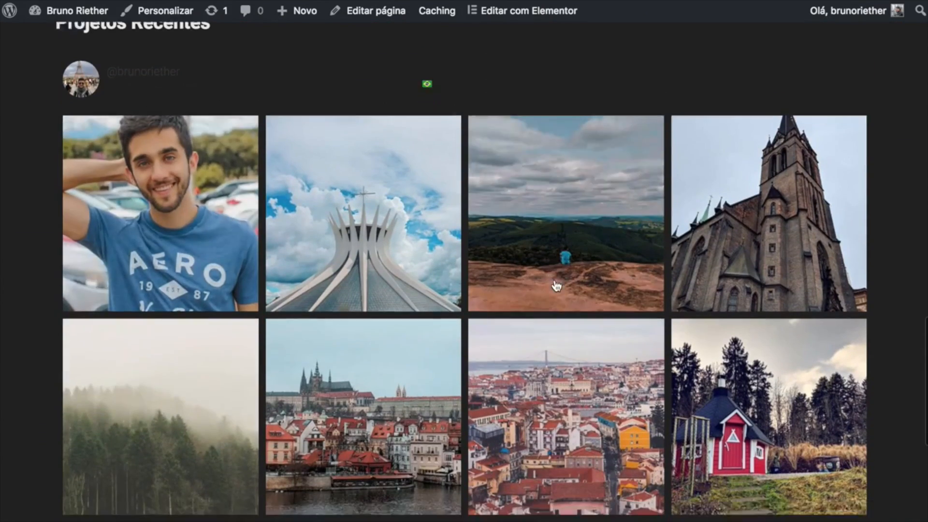
{"action": "scroll", "coordinate": [556, 286], "scroll_direction": "down", "scroll_amount": 5}
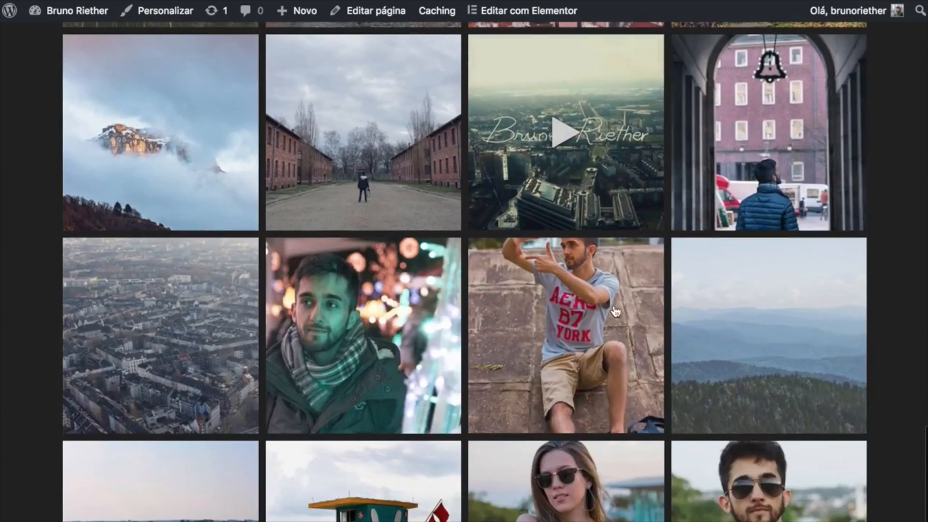
{"action": "scroll", "coordinate": [246, 425], "scroll_direction": "down", "scroll_amount": 3}
{"action": "scroll", "coordinate": [246, 425], "scroll_direction": "up", "scroll_amount": 15}
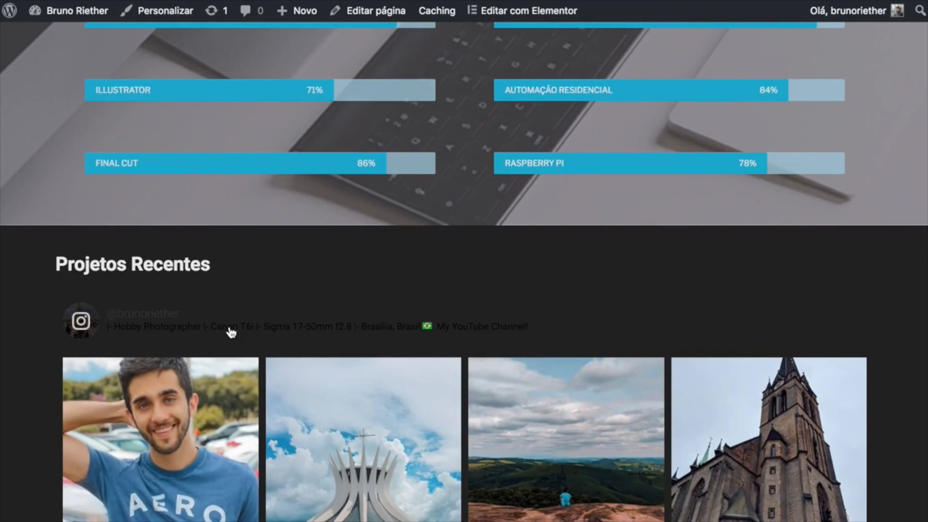
{"action": "scroll", "coordinate": [230, 332], "scroll_direction": "up", "scroll_amount": 4}
{"action": "scroll", "coordinate": [230, 334], "scroll_direction": "down", "scroll_amount": 8}
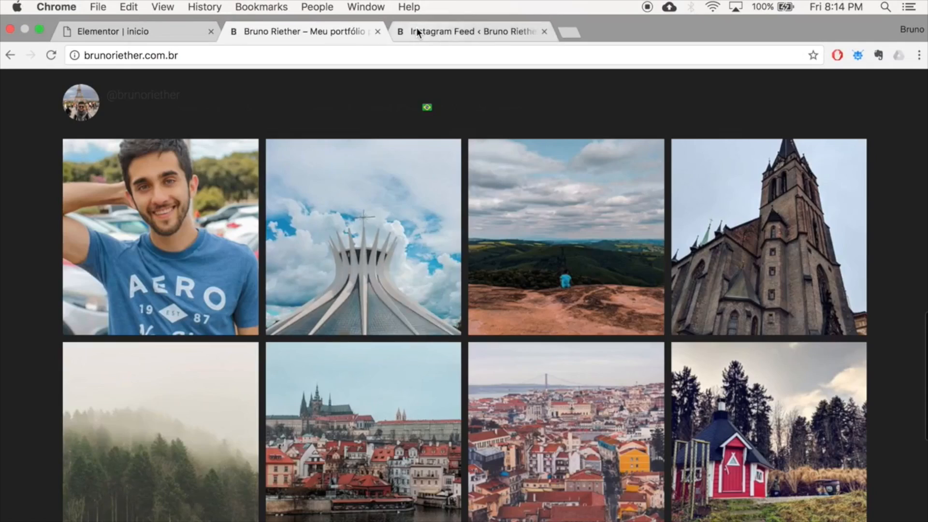
{"action": "left_click", "coordinate": [417, 27]}
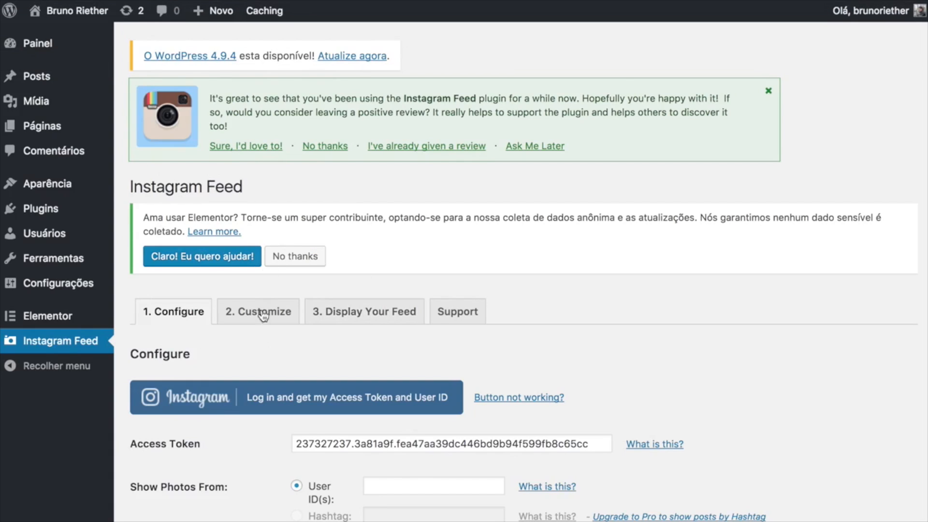
On the Customize tab, set the feed to 10 photos in 5 columns, save, and return to the site.
{"action": "left_click", "coordinate": [254, 320]}
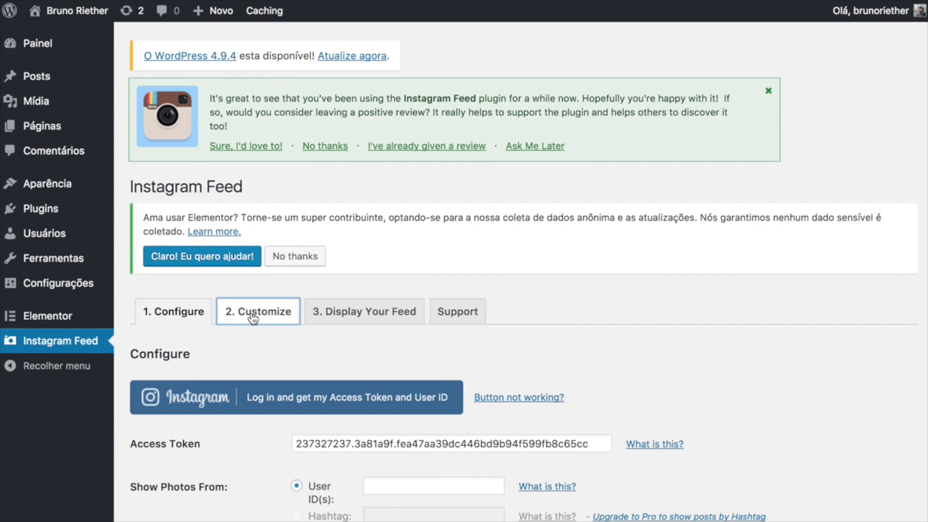
{"action": "scroll", "coordinate": [418, 286], "scroll_direction": "down", "scroll_amount": 5}
{"action": "left_click_drag", "start_coordinate": [319, 371], "coordinate": [296, 372]}
{"action": "type", "text": "10"}
{"action": "left_click", "coordinate": [273, 376]}
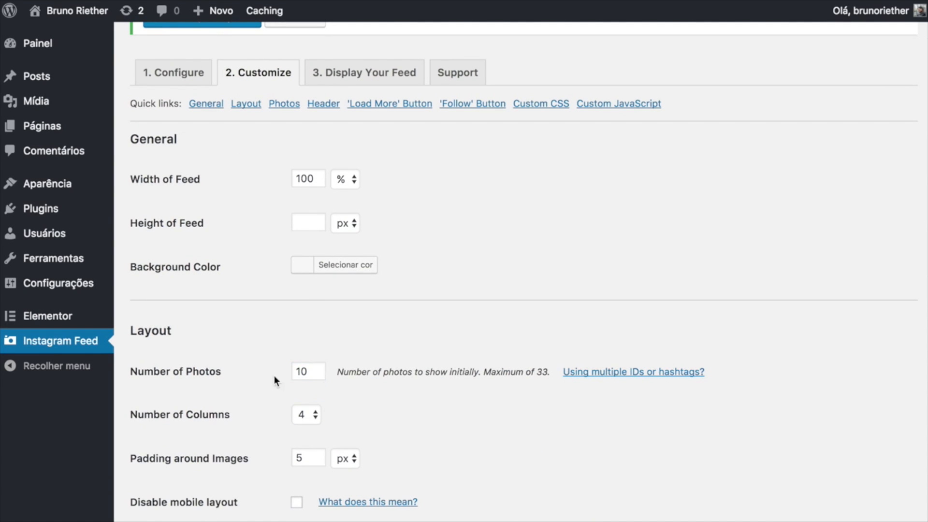
{"action": "left_click", "coordinate": [310, 415]}
{"action": "left_click", "coordinate": [311, 428]}
{"action": "scroll", "coordinate": [358, 426], "scroll_direction": "down", "scroll_amount": 3}
{"action": "left_click", "coordinate": [170, 493]}
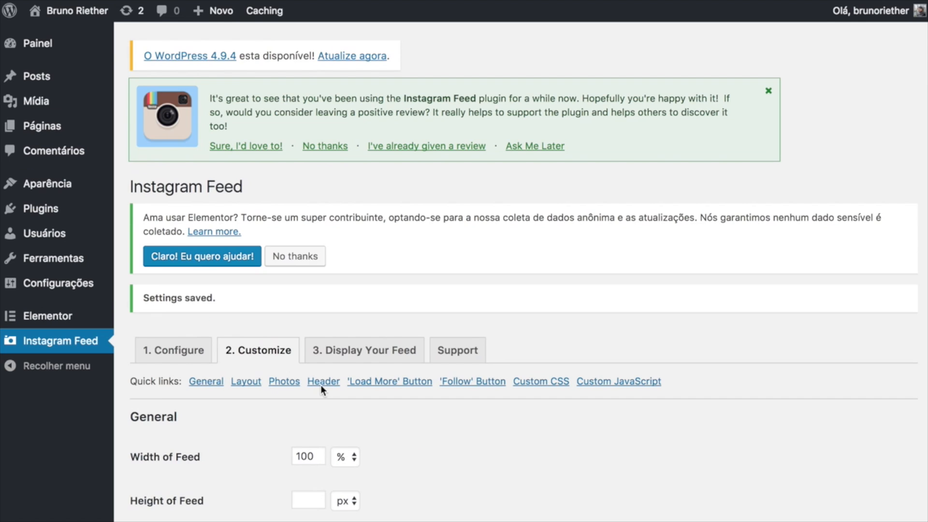
{"action": "mouse_move", "coordinate": [387, 2]}
{"action": "left_click", "coordinate": [336, 33]}
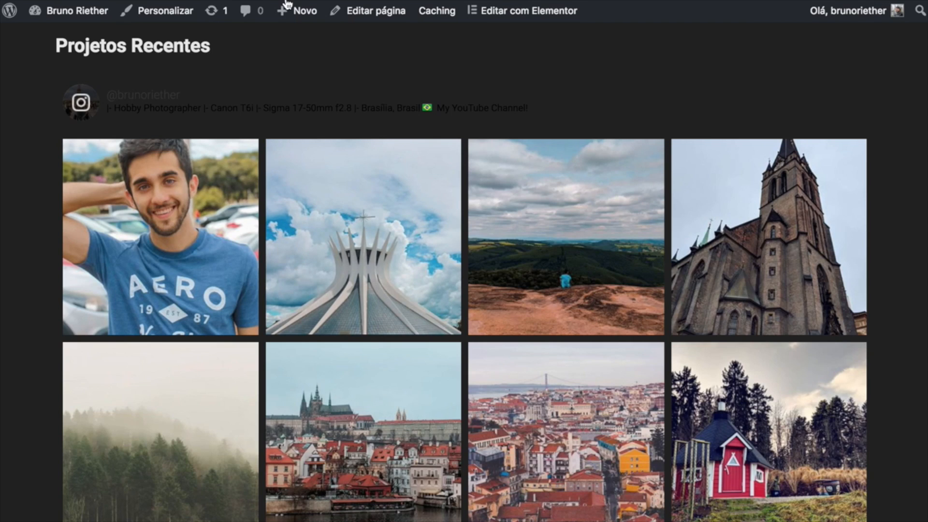
Reload the portfolio to check the five-column Instagram gallery, then go back to the Elementor tab.
{"action": "key", "text": "super+r"}
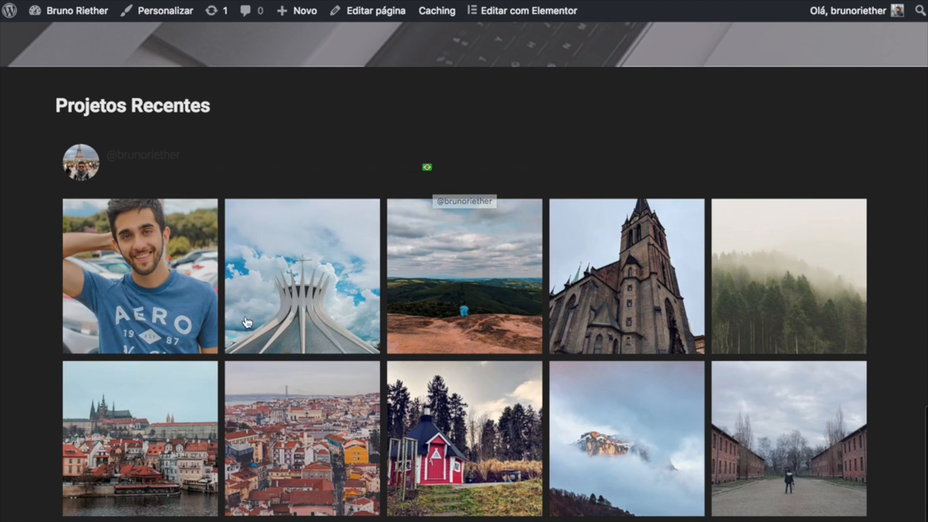
{"action": "scroll", "coordinate": [40, 334], "scroll_direction": "up", "scroll_amount": 2}
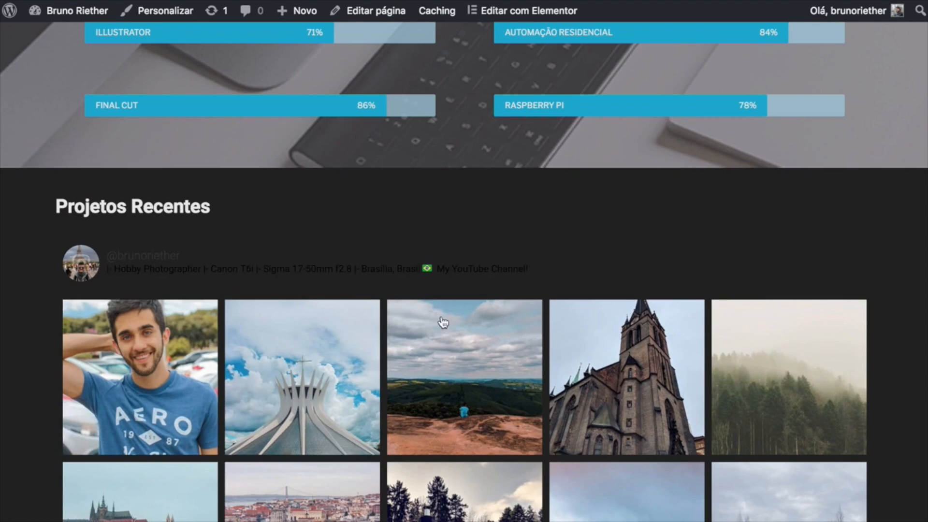
{"action": "scroll", "coordinate": [27, 304], "scroll_direction": "down", "scroll_amount": 1}
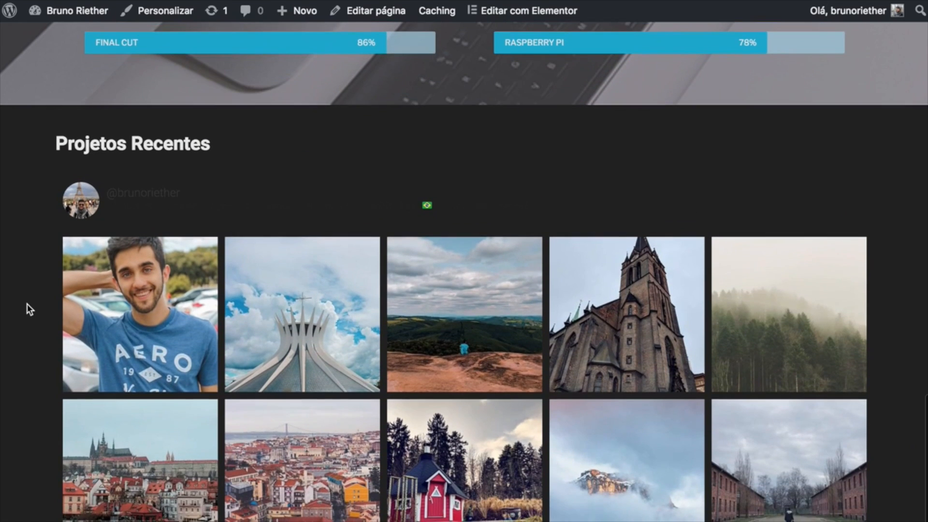
{"action": "scroll", "coordinate": [27, 304], "scroll_direction": "down", "scroll_amount": 1}
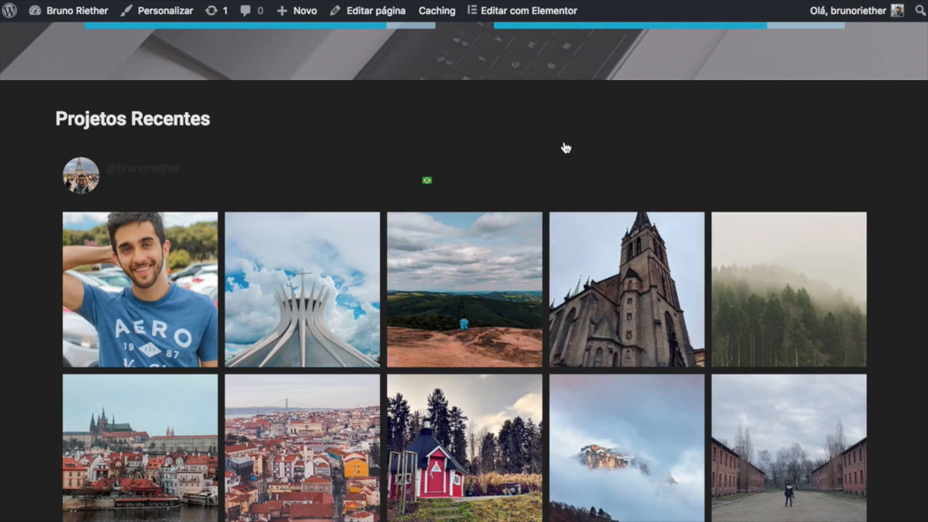
{"action": "scroll", "coordinate": [715, 302], "scroll_direction": "down", "scroll_amount": 1}
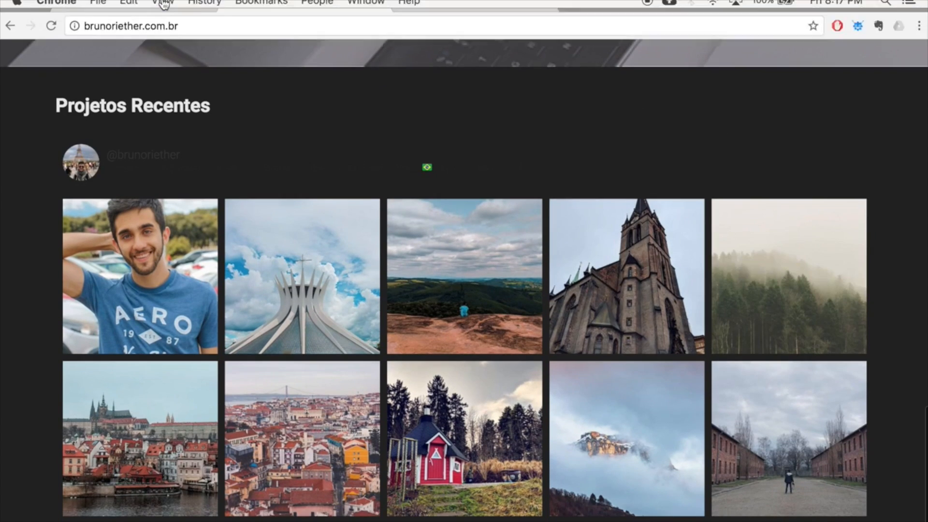
{"action": "left_click", "coordinate": [149, 33]}
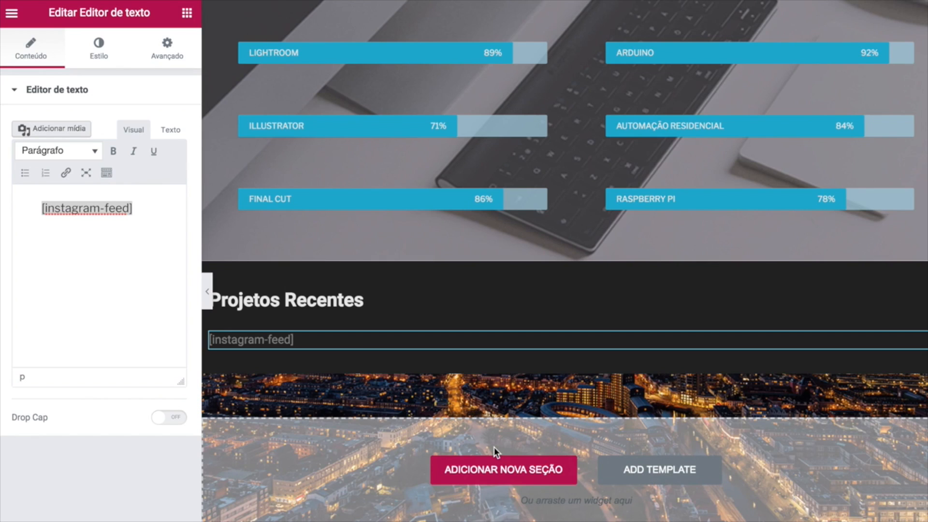
Add a one-column section below the feed holding an angle-up arrow icon.
{"action": "left_click", "coordinate": [500, 473]}
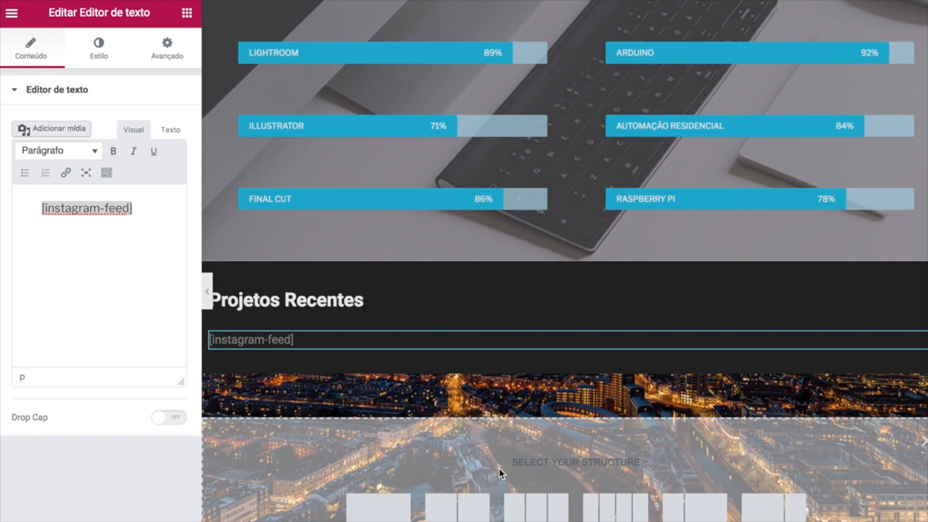
{"action": "left_click", "coordinate": [373, 514]}
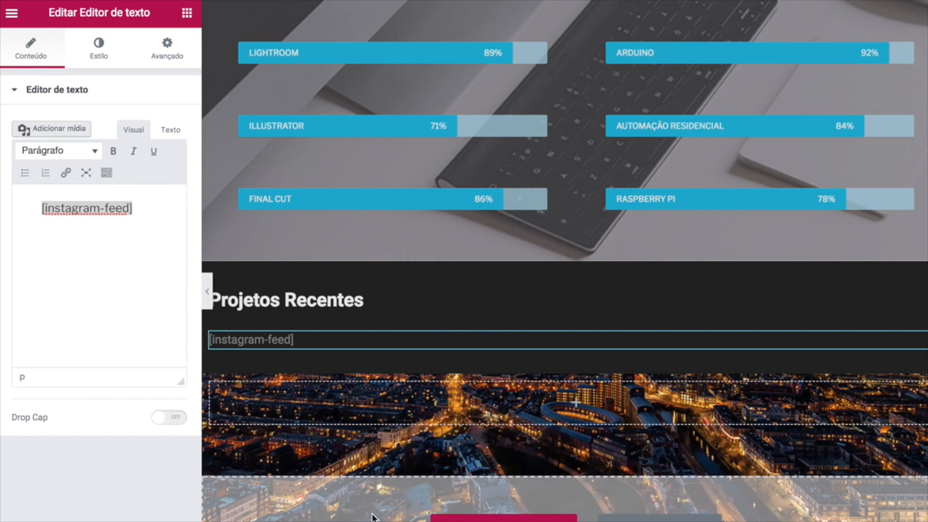
{"action": "left_click", "coordinate": [414, 411]}
{"action": "left_click_drag", "start_coordinate": [148, 373], "coordinate": [445, 406]}
{"action": "left_click", "coordinate": [74, 189]}
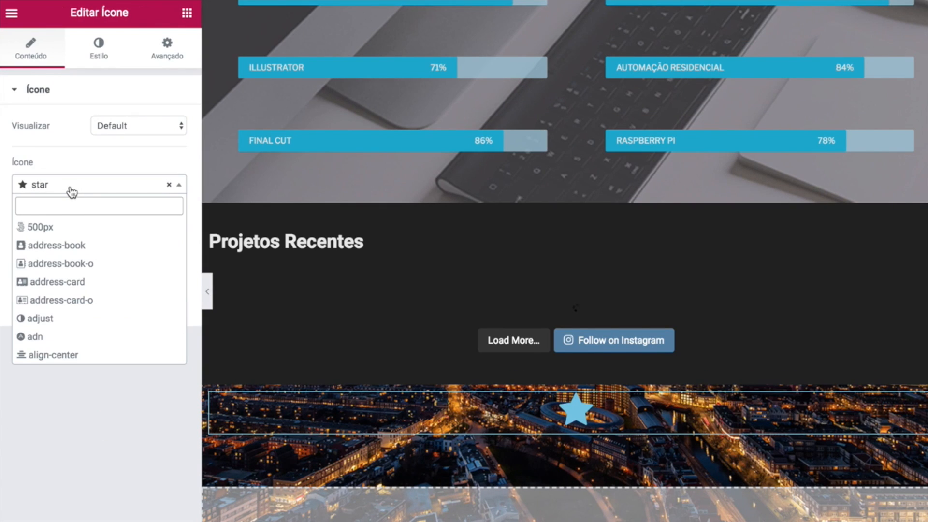
{"action": "type", "text": "up"}
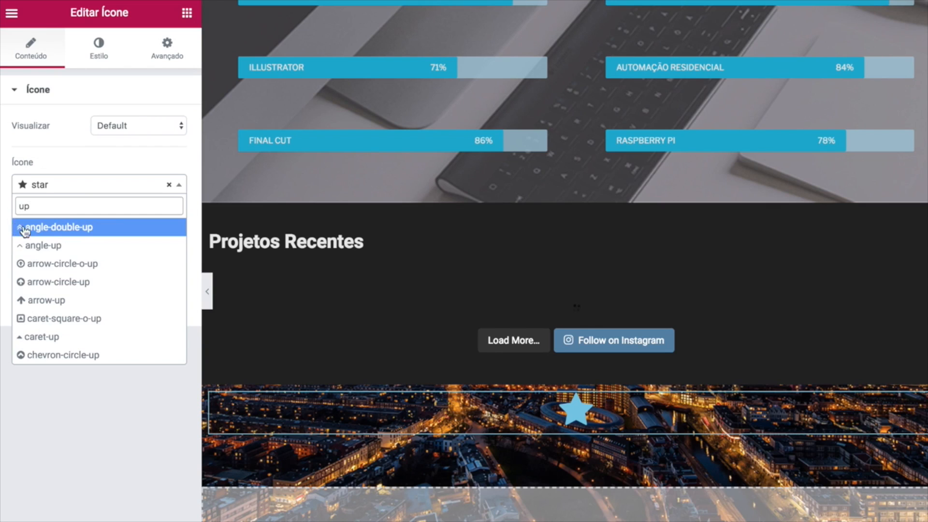
{"action": "left_click", "coordinate": [77, 249]}
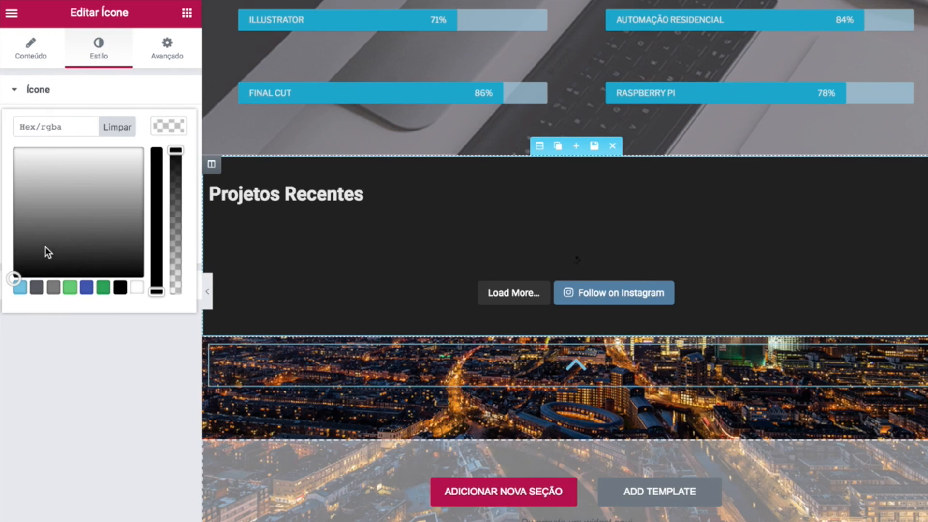
Colour the arrow semi-transparent white and give it a Grow hover animation.
{"action": "left_click", "coordinate": [46, 247]}
{"action": "left_click", "coordinate": [117, 127]}
{"action": "left_click", "coordinate": [154, 129]}
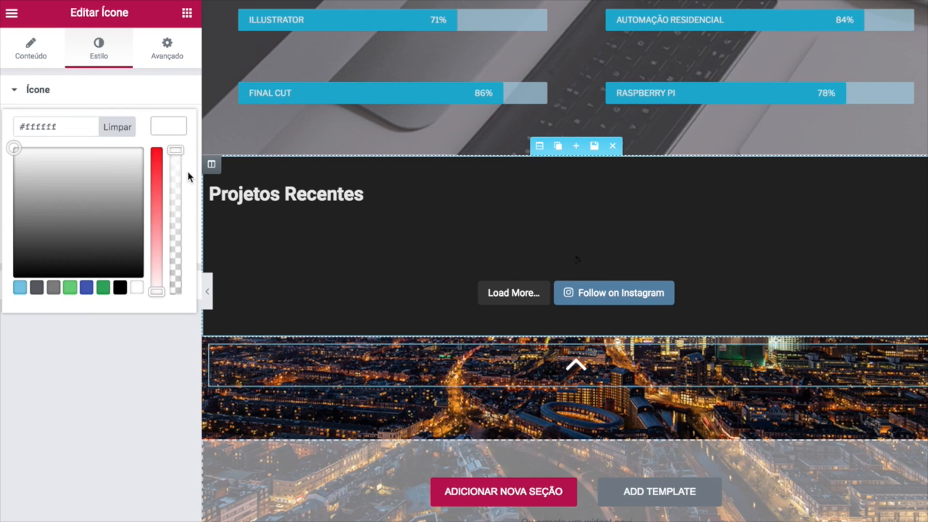
{"action": "left_click", "coordinate": [177, 165]}
{"action": "left_click", "coordinate": [174, 188]}
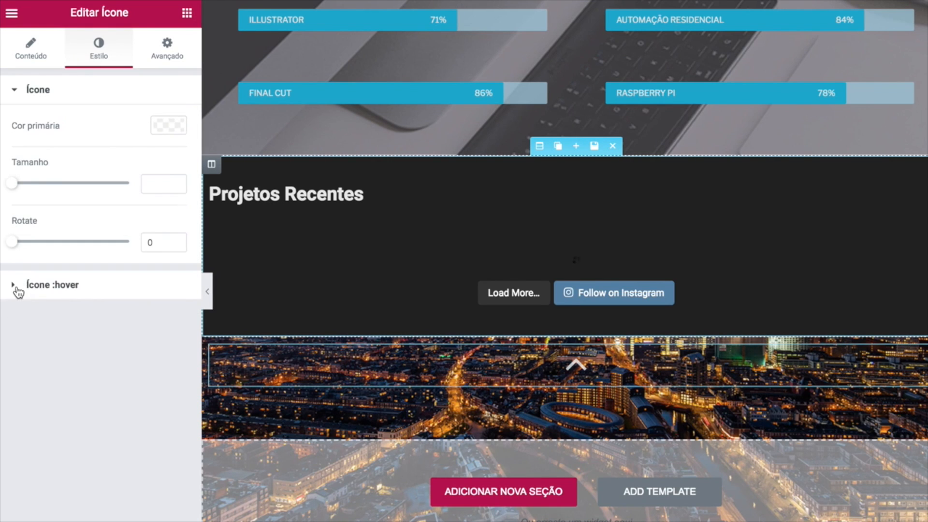
{"action": "left_click", "coordinate": [18, 285]}
{"action": "left_click", "coordinate": [99, 221]}
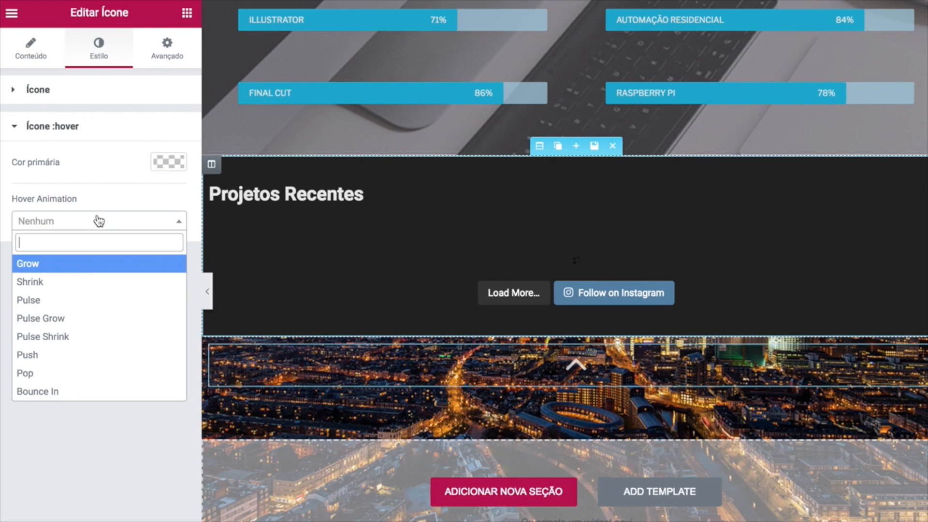
{"action": "left_click", "coordinate": [76, 271]}
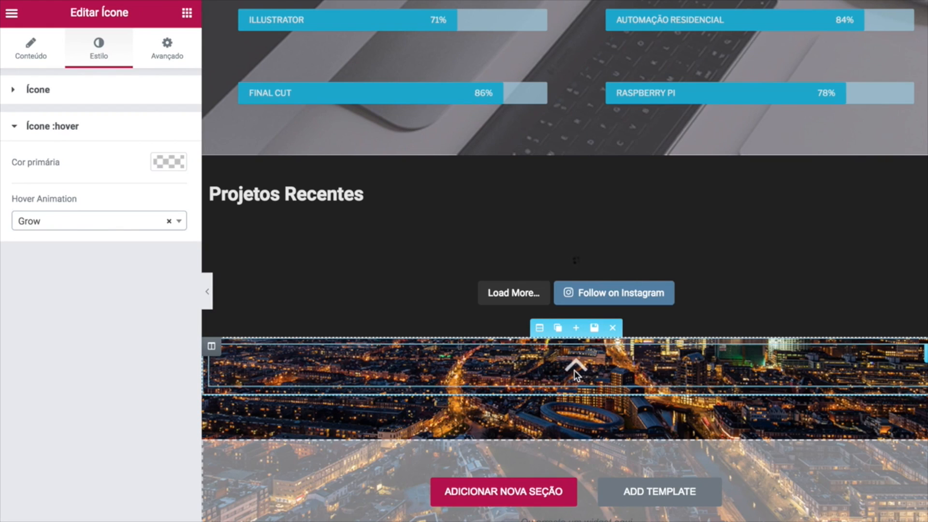
Add a centred white 'Minhas Redes Sociais' text block under the arrow.
{"action": "left_click", "coordinate": [187, 13]}
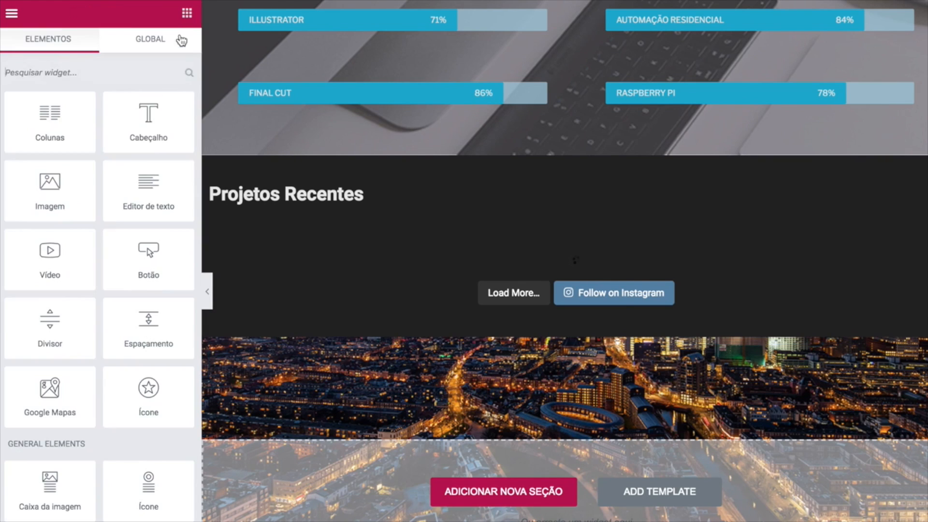
{"action": "left_click_drag", "start_coordinate": [141, 201], "coordinate": [565, 378]}
{"action": "key", "text": "ctrl+a"}
{"action": "type", "text": "Minhas "}
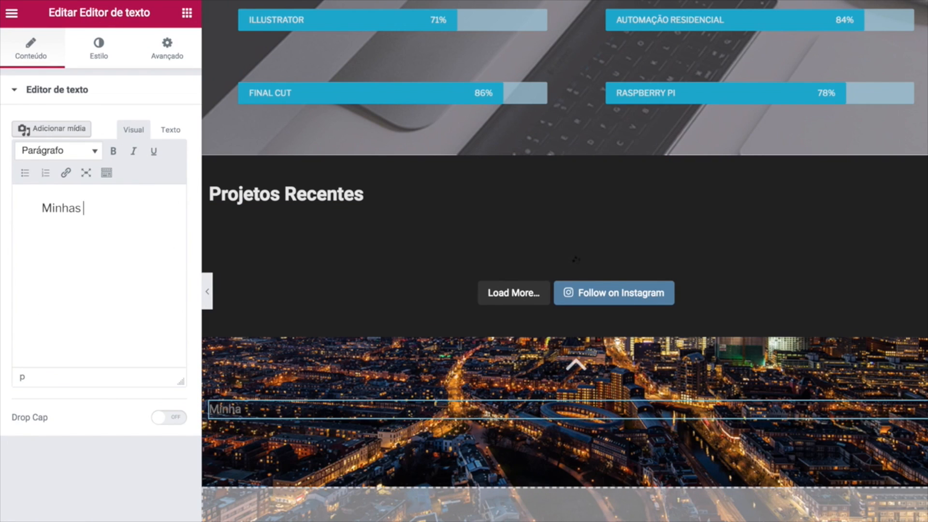
{"action": "type", "text": "Redes Sociais"}
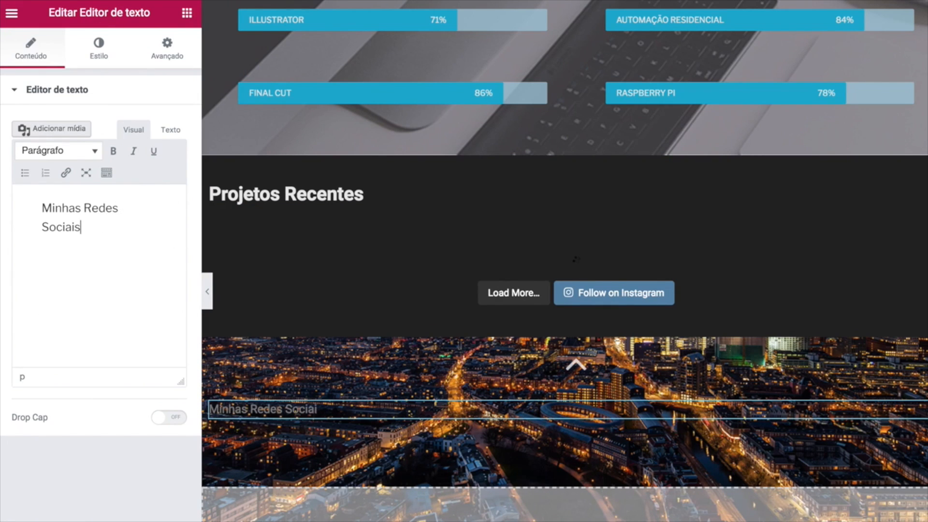
{"action": "left_click", "coordinate": [94, 53]}
{"action": "left_click", "coordinate": [78, 145]}
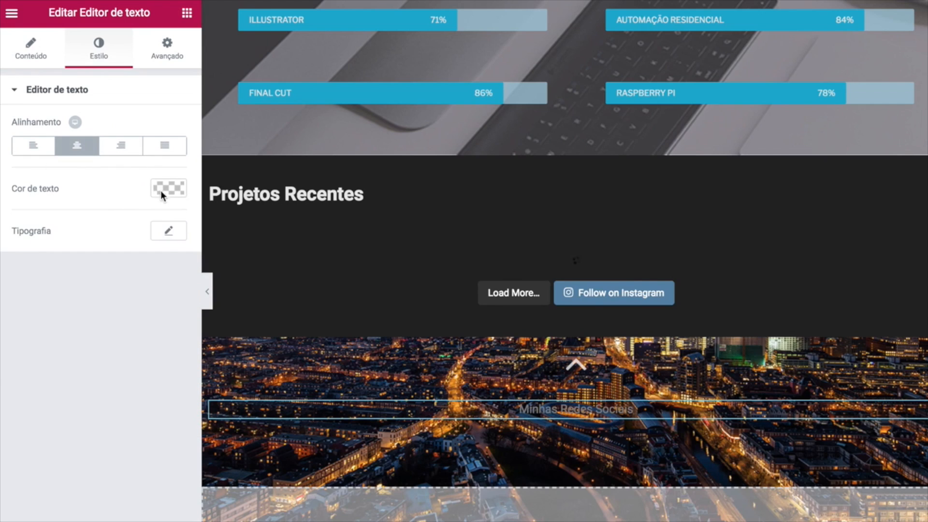
{"action": "left_click", "coordinate": [166, 188]}
{"action": "left_click", "coordinate": [55, 246]}
{"action": "left_click", "coordinate": [2, 189]}
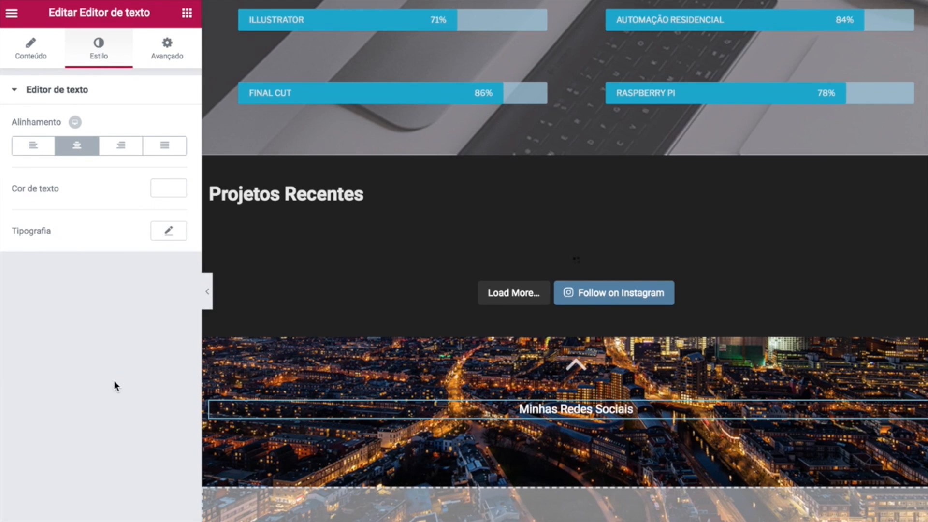
Set the caption typography to size 12, weight 600 and 0.5 letter spacing.
{"action": "left_click", "coordinate": [171, 232]}
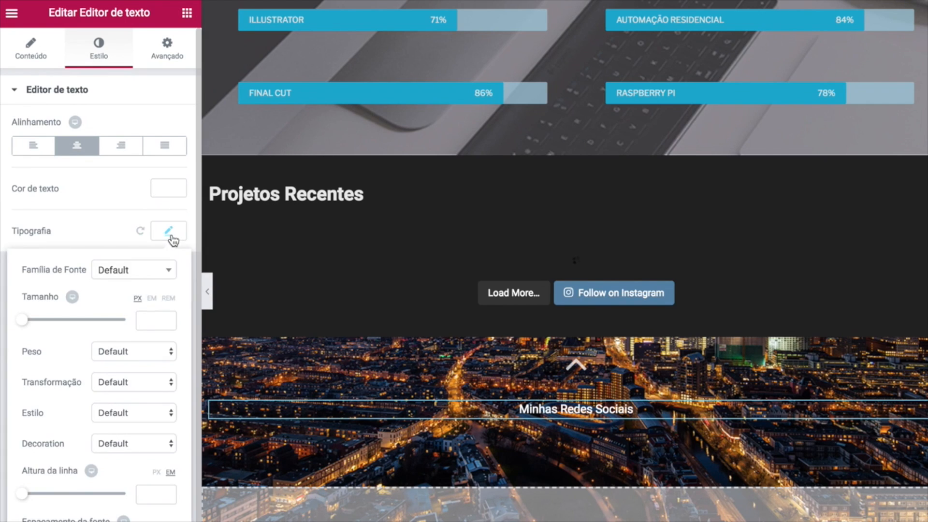
{"action": "left_click", "coordinate": [140, 271]}
{"action": "left_click", "coordinate": [40, 289]}
{"action": "left_click_drag", "start_coordinate": [29, 322], "coordinate": [33, 326]}
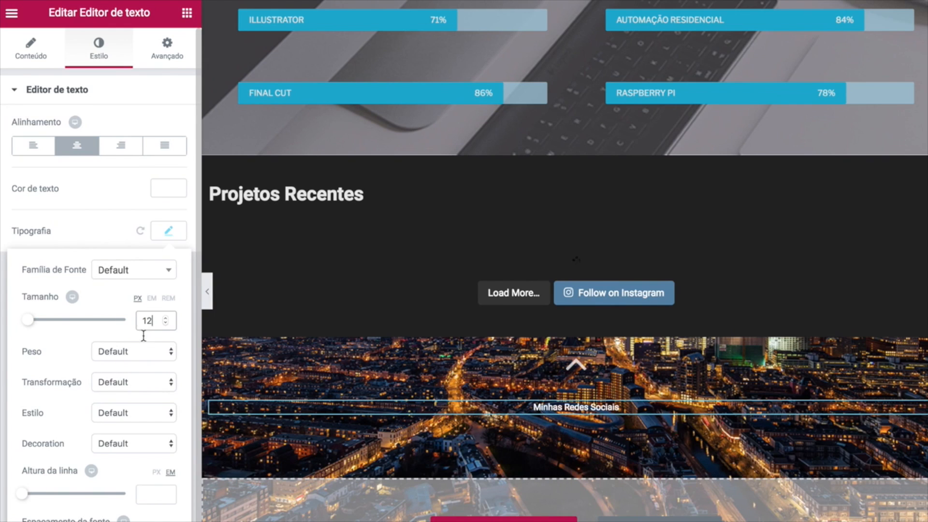
{"action": "left_click", "coordinate": [144, 351]}
{"action": "left_click", "coordinate": [125, 300]}
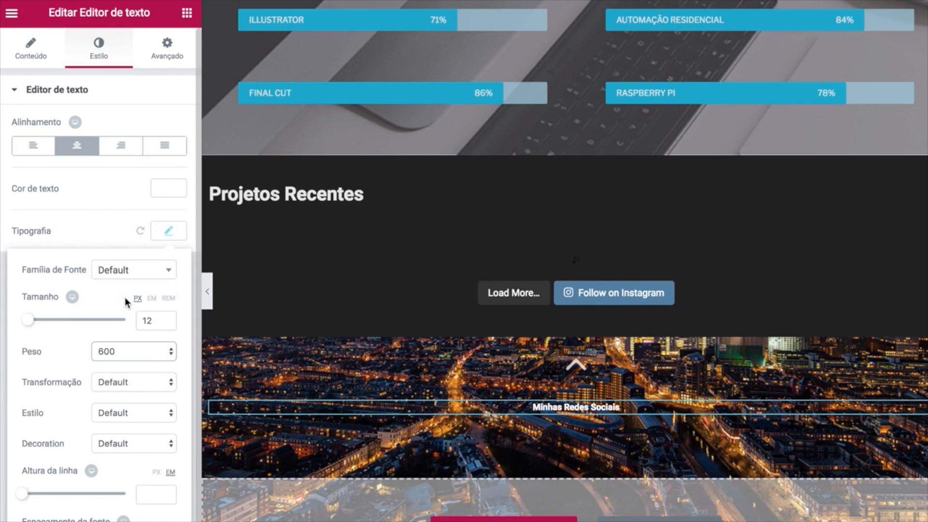
{"action": "scroll", "coordinate": [108, 397], "scroll_direction": "down", "scroll_amount": 1}
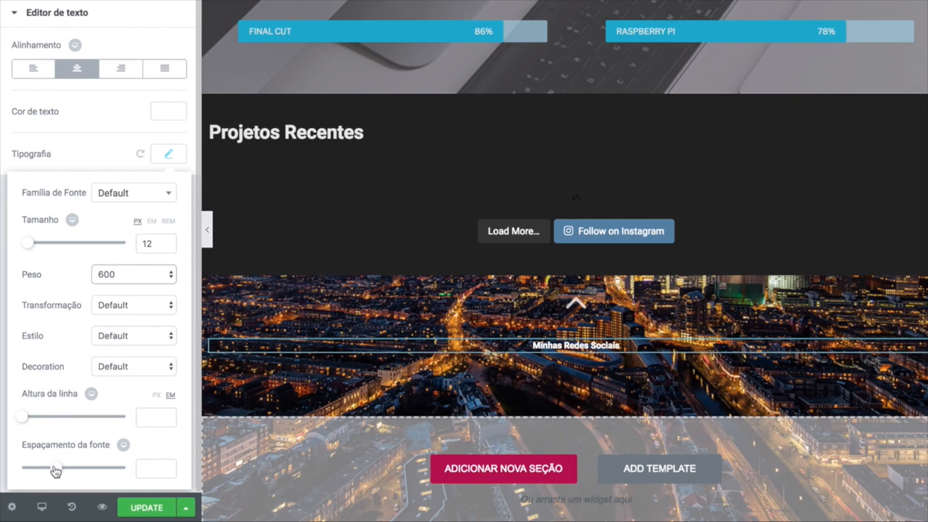
{"action": "left_click_drag", "start_coordinate": [54, 469], "coordinate": [59, 472]}
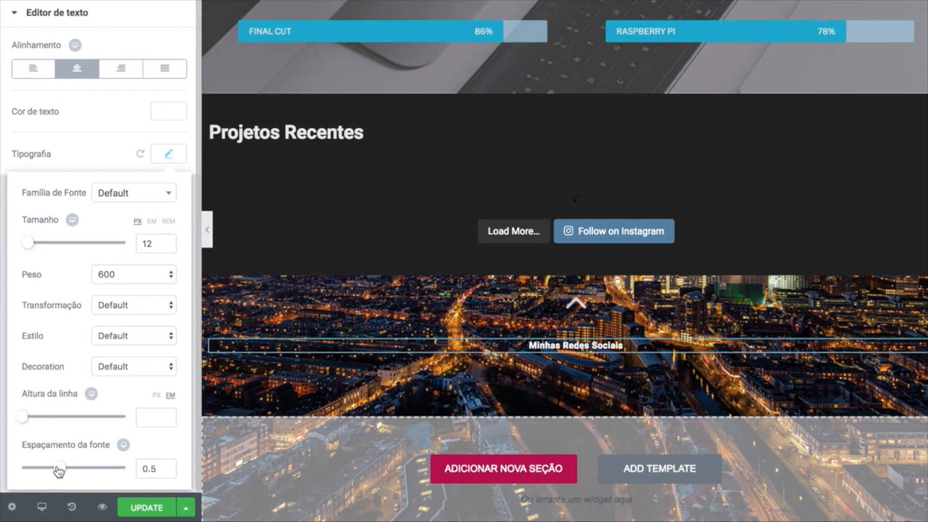
Give the caption a -15 top margin to pull it closer to the arrow.
{"action": "left_click", "coordinate": [167, 0]}
{"action": "left_click", "coordinate": [171, 83]}
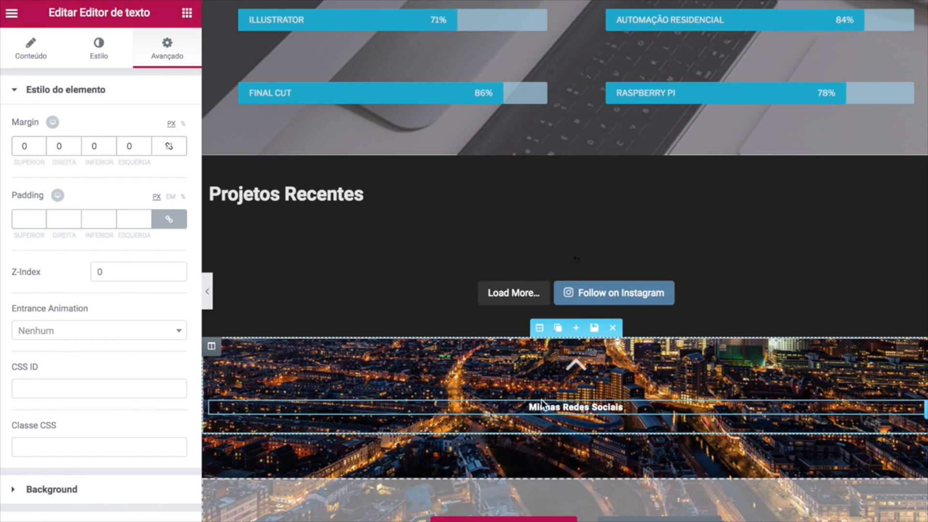
{"action": "left_click", "coordinate": [45, 153]}
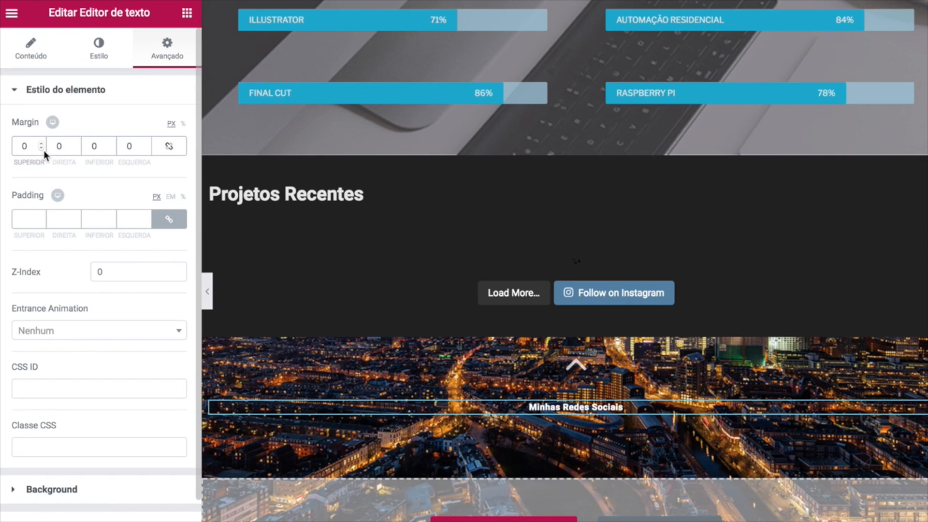
{"action": "left_click", "coordinate": [41, 148]}
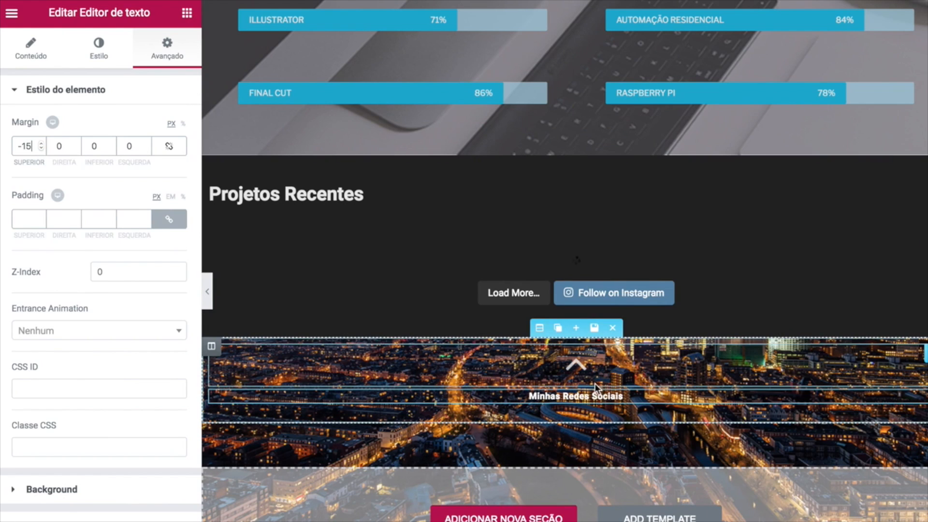
{"action": "left_click", "coordinate": [187, 15]}
{"action": "scroll", "coordinate": [102, 227], "scroll_direction": "down", "scroll_amount": 2}
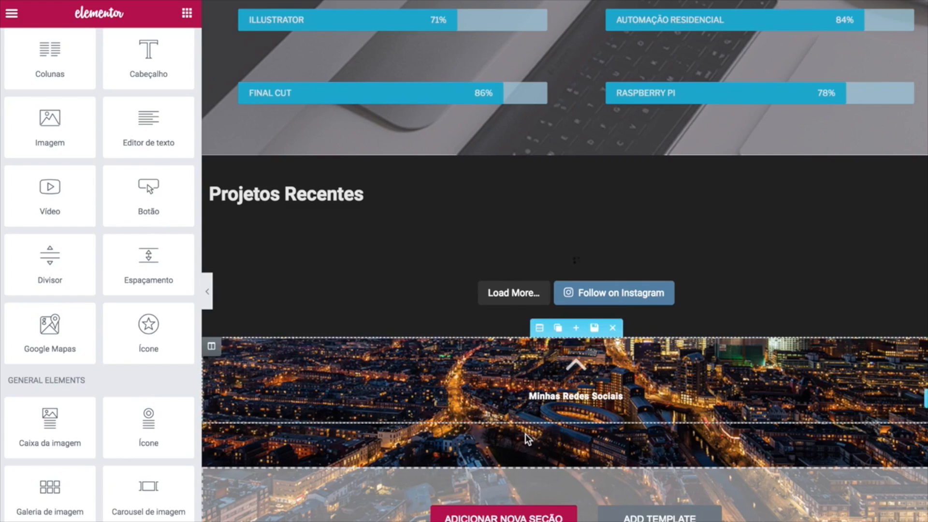
Add circular Social Icons below the caption and remove the Twitter and Google Plus items.
{"action": "scroll", "coordinate": [526, 433], "scroll_direction": "down", "scroll_amount": 1}
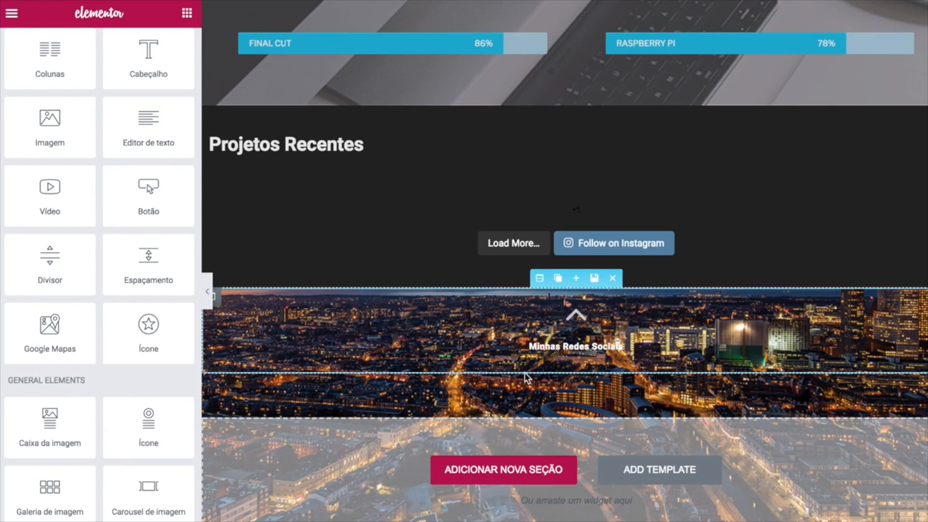
{"action": "scroll", "coordinate": [73, 355], "scroll_direction": "down", "scroll_amount": 5}
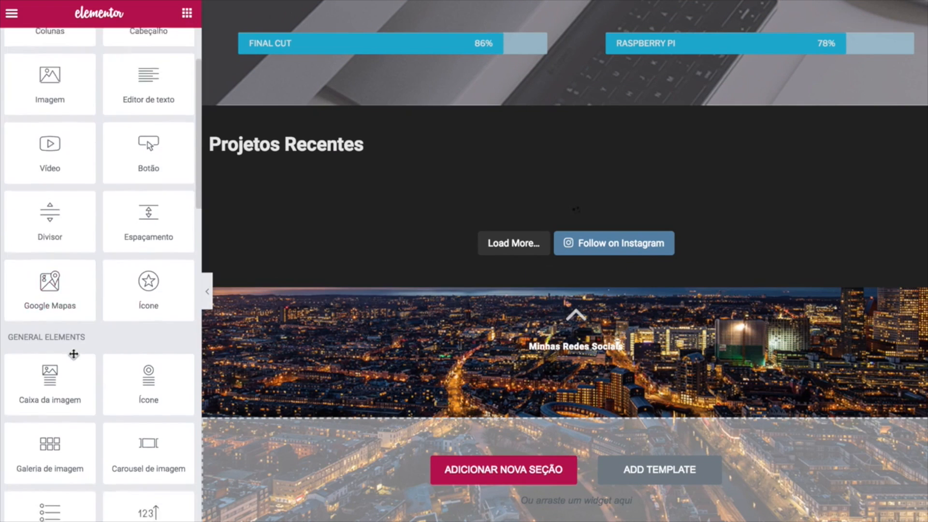
{"action": "scroll", "coordinate": [74, 354], "scroll_direction": "down", "scroll_amount": 4}
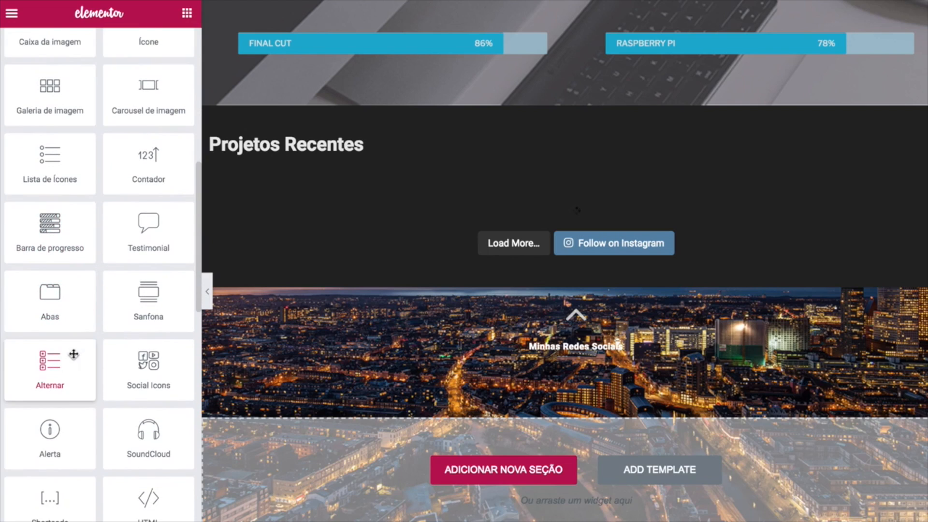
{"action": "left_click_drag", "start_coordinate": [136, 374], "coordinate": [578, 384]}
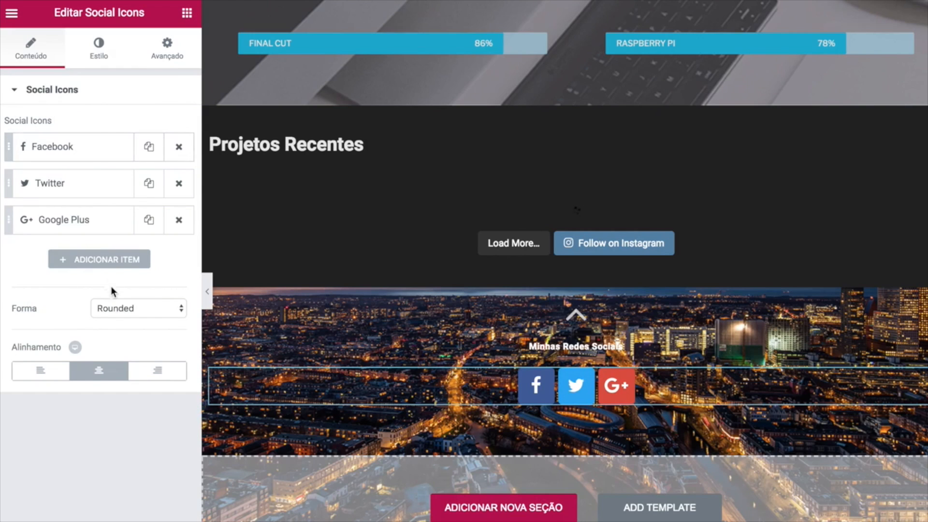
{"action": "left_click", "coordinate": [130, 312]}
{"action": "left_click", "coordinate": [120, 331]}
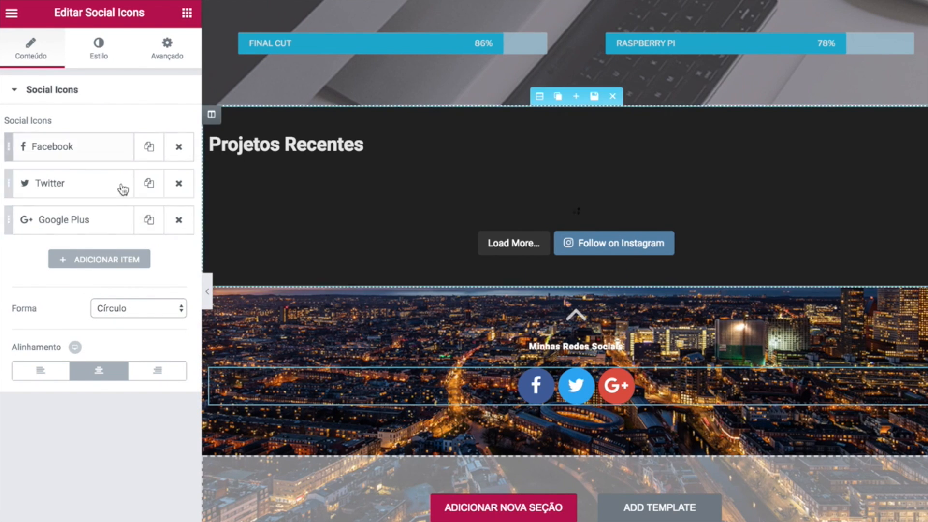
{"action": "left_click", "coordinate": [179, 184]}
{"action": "left_click", "coordinate": [179, 184]}
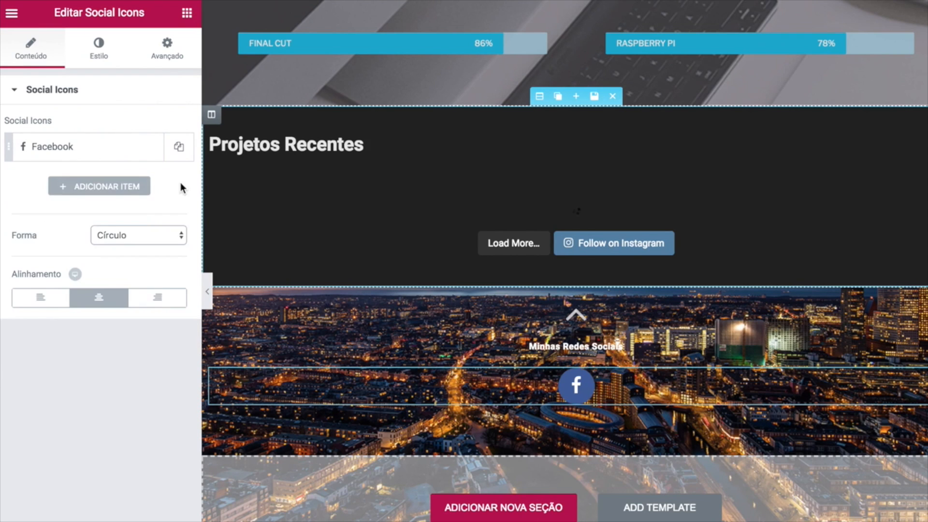
Add Instagram and YouTube as the second and third social icons.
{"action": "left_click", "coordinate": [127, 190]}
{"action": "left_click", "coordinate": [79, 190]}
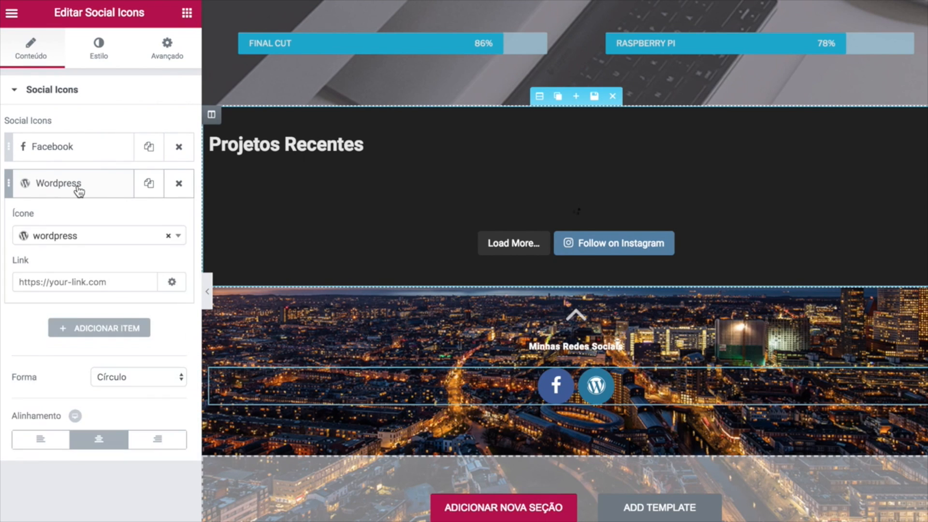
{"action": "left_click", "coordinate": [74, 239]}
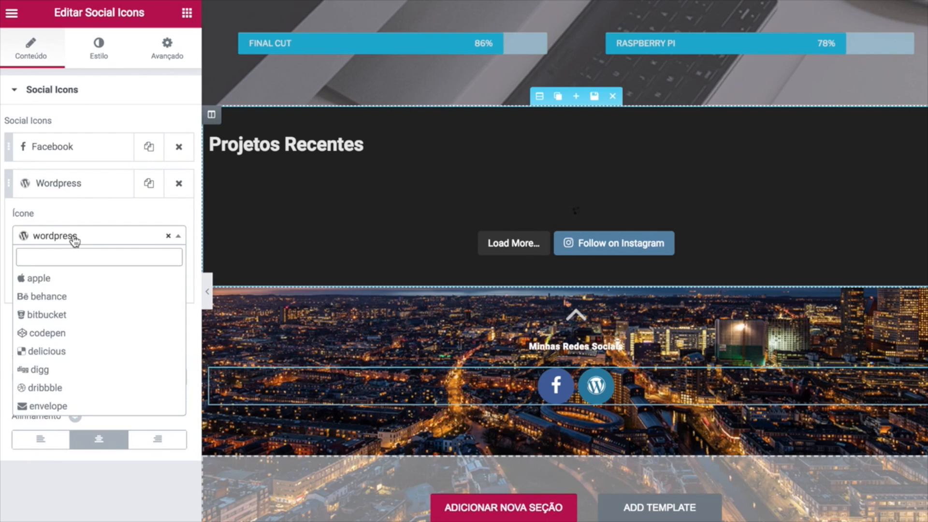
{"action": "type", "text": "ins"}
{"action": "left_click", "coordinate": [71, 281]}
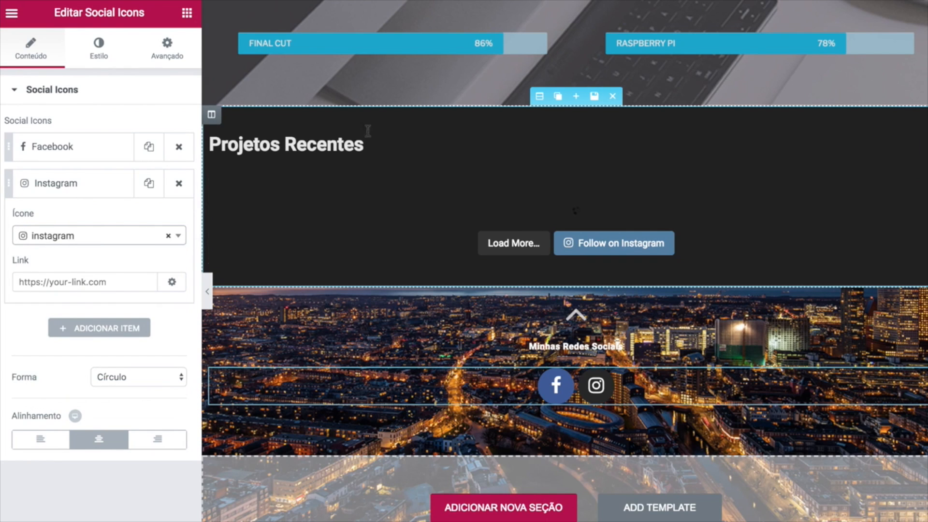
{"action": "left_click", "coordinate": [97, 328]}
{"action": "left_click", "coordinate": [69, 227]}
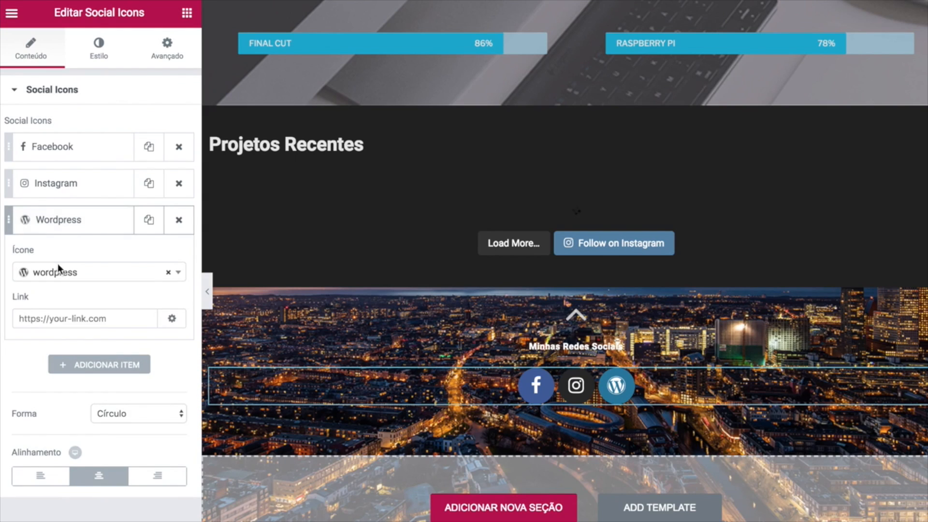
{"action": "left_click", "coordinate": [60, 276]}
{"action": "type", "text": "you"}
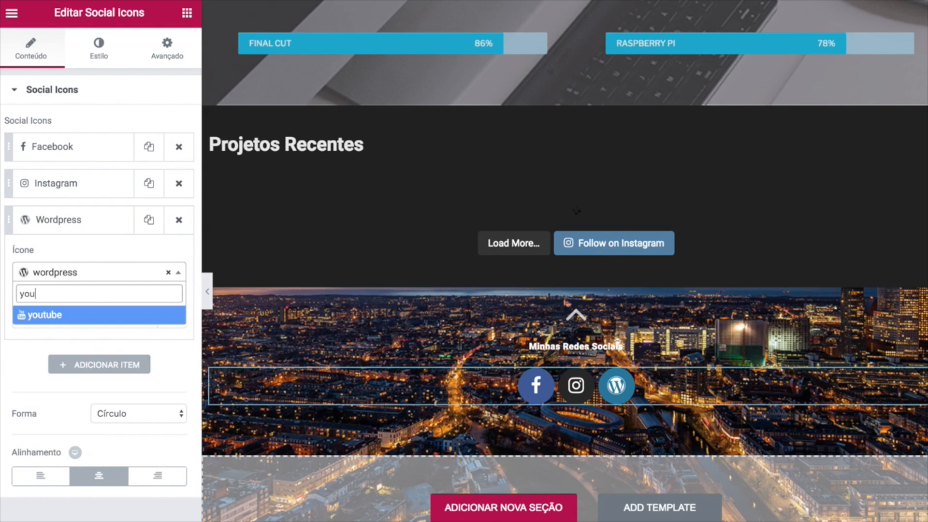
{"action": "left_click", "coordinate": [40, 315]}
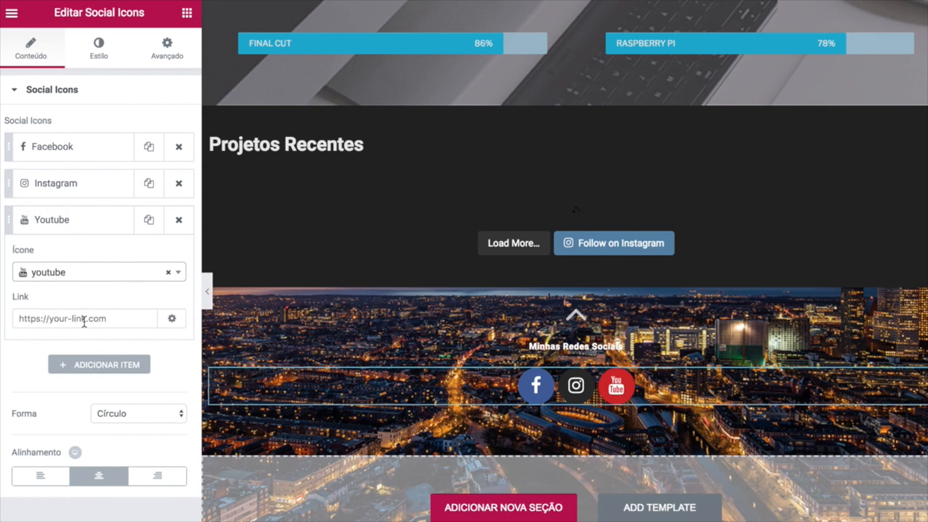
Enter the Facebook profile URL in the Facebook icon's Link field.
{"action": "left_click", "coordinate": [89, 146]}
{"action": "left_click", "coordinate": [72, 245]}
{"action": "left_click", "coordinate": [140, 288]}
Switch the social icons' colour mode to Personalizar and open the primary colour picker.
{"action": "left_click", "coordinate": [96, 323]}
{"action": "left_click", "coordinate": [100, 54]}
{"action": "left_click", "coordinate": [133, 128]}
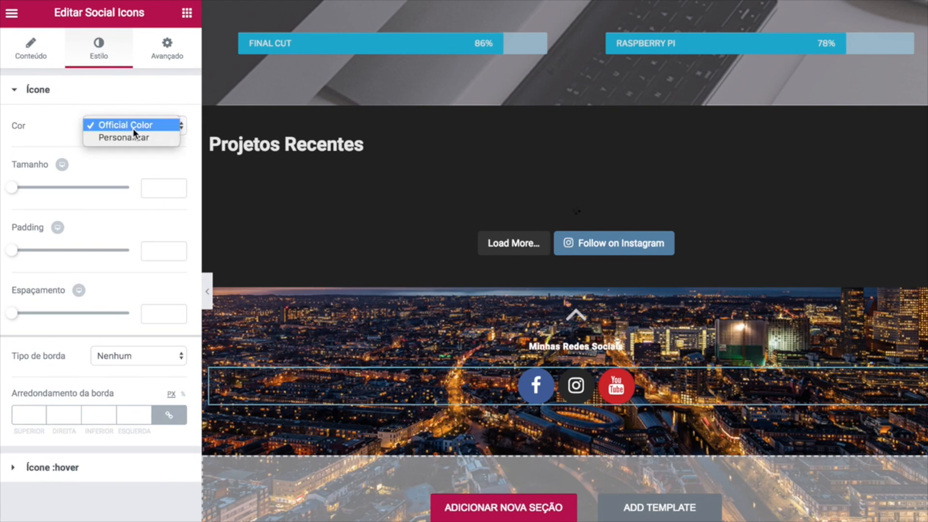
{"action": "left_click", "coordinate": [132, 138]}
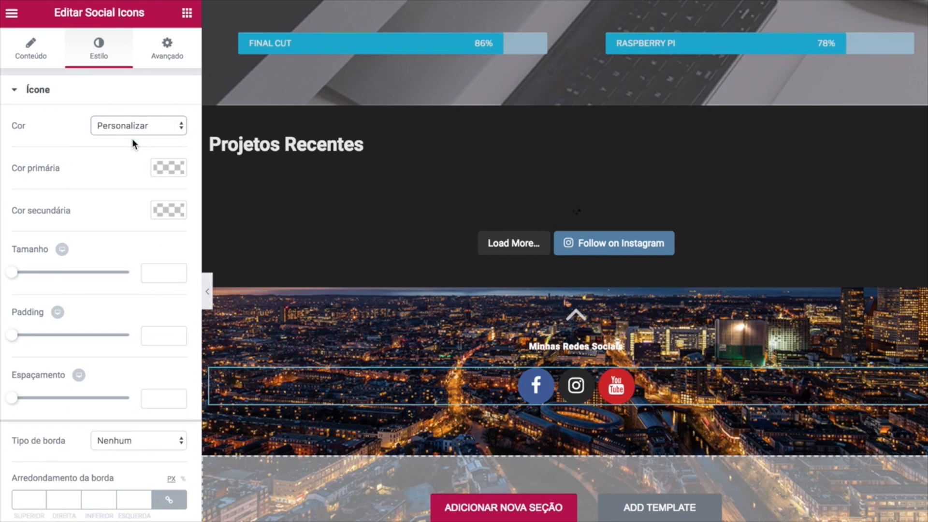
{"action": "left_click", "coordinate": [169, 167]}
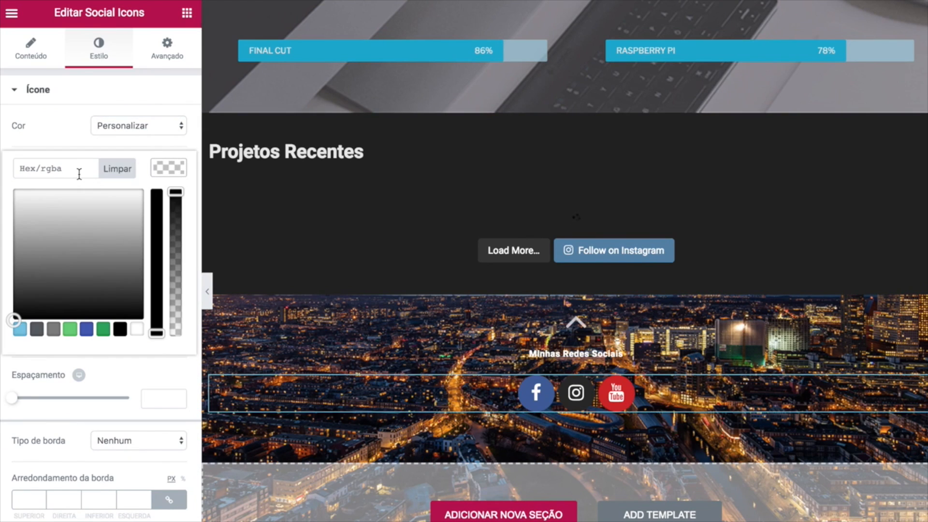
Copy the colour code #d75452 from the tutorial page and return to the hex field.
{"action": "scroll", "coordinate": [424, 236], "scroll_direction": "up", "scroll_amount": 20}
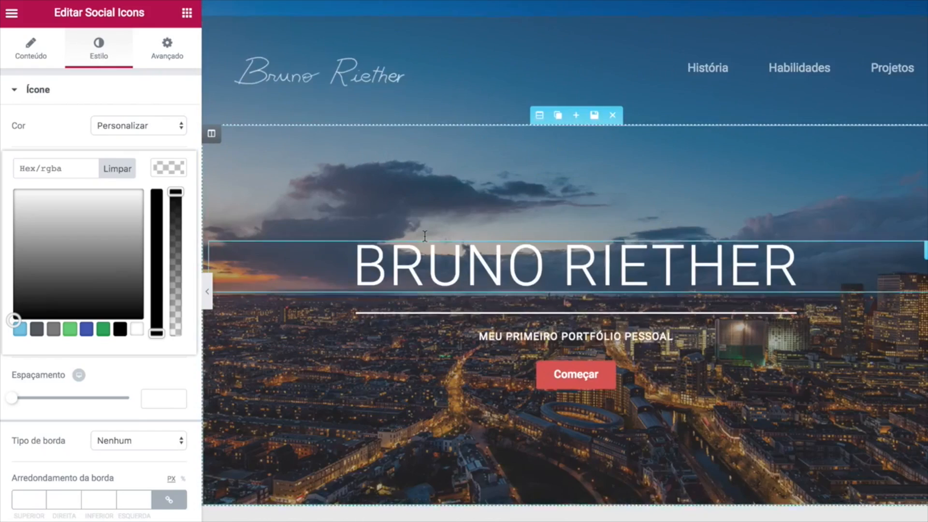
{"action": "scroll", "coordinate": [424, 236], "scroll_direction": "down", "scroll_amount": 1}
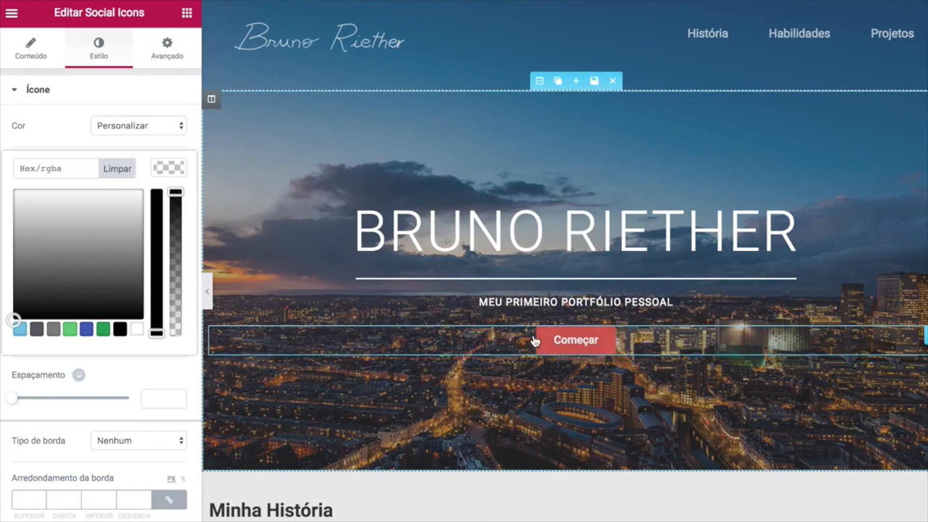
{"action": "scroll", "coordinate": [338, 324], "scroll_direction": "down", "scroll_amount": 8}
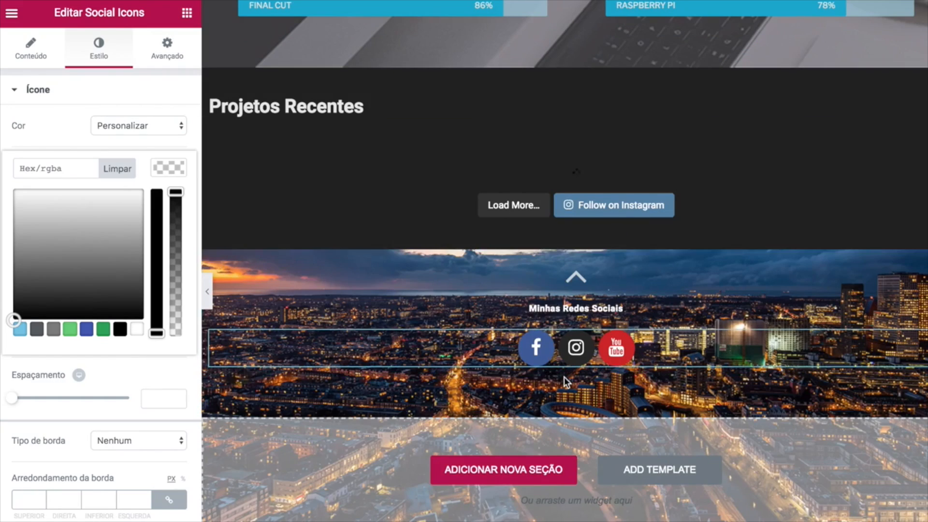
{"action": "scroll", "coordinate": [537, 357], "scroll_direction": "up", "scroll_amount": 15}
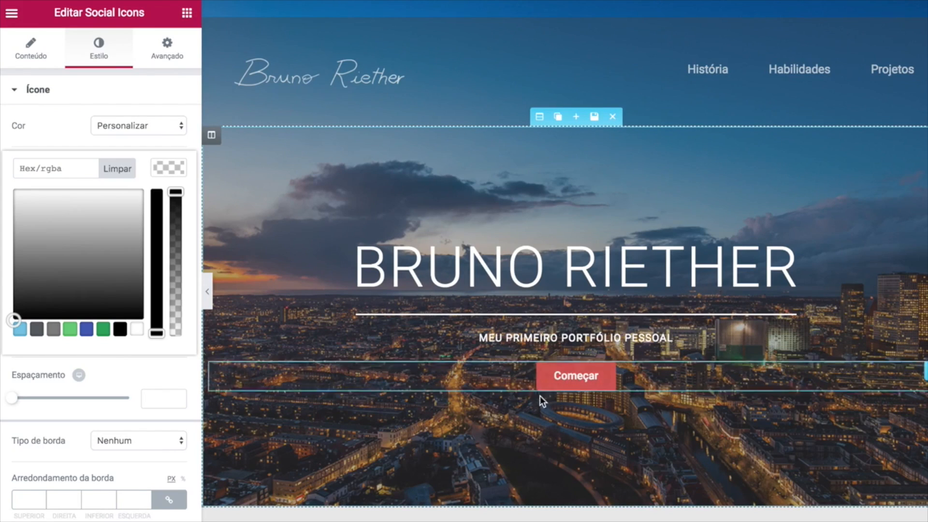
{"action": "scroll", "coordinate": [540, 396], "scroll_direction": "down", "scroll_amount": 15}
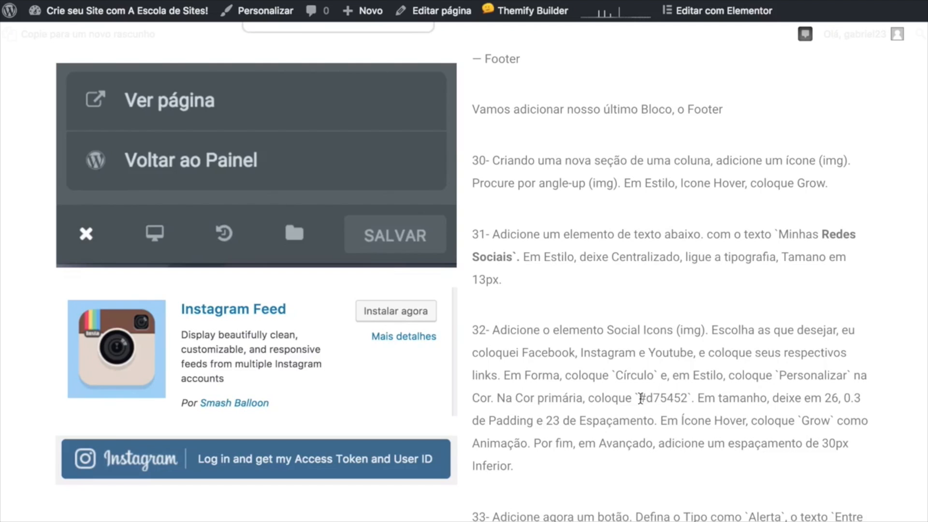
{"action": "left_click_drag", "start_coordinate": [640, 398], "coordinate": [687, 398]}
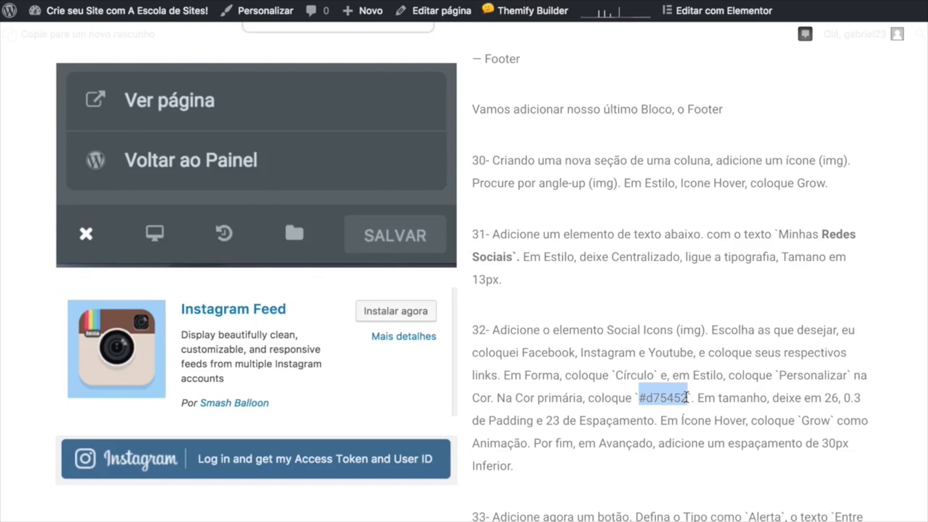
{"action": "right_click", "coordinate": [669, 399]}
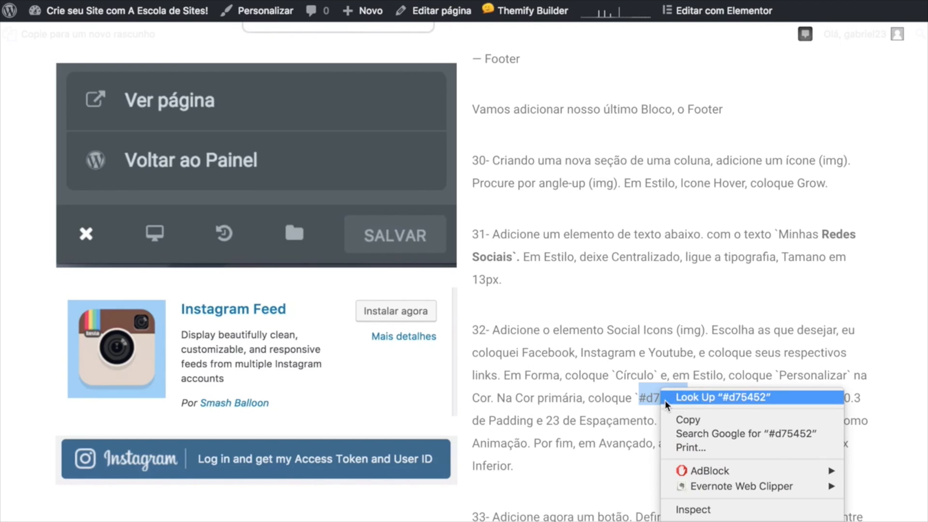
{"action": "left_click", "coordinate": [695, 422]}
{"action": "left_click", "coordinate": [611, 377]}
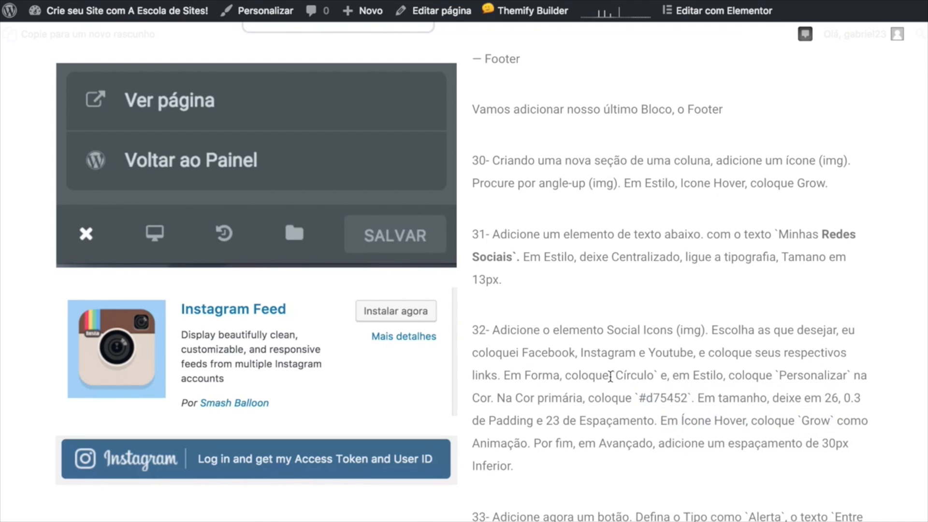
{"action": "key", "text": "ctrl+Tab"}
{"action": "left_click", "coordinate": [59, 173]}
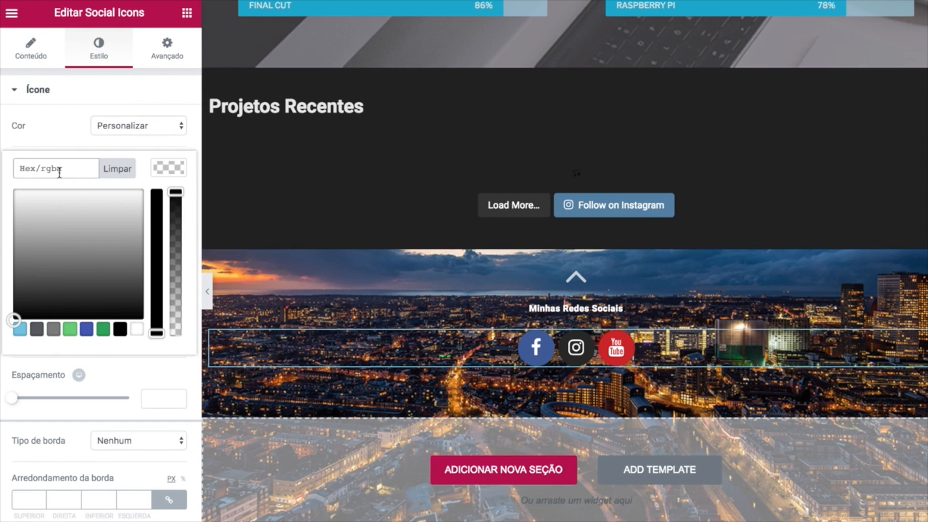
Make the social icons #d75452 red with size 26, padding 0.3 and spacing 23.
{"action": "key", "text": "super+v"}
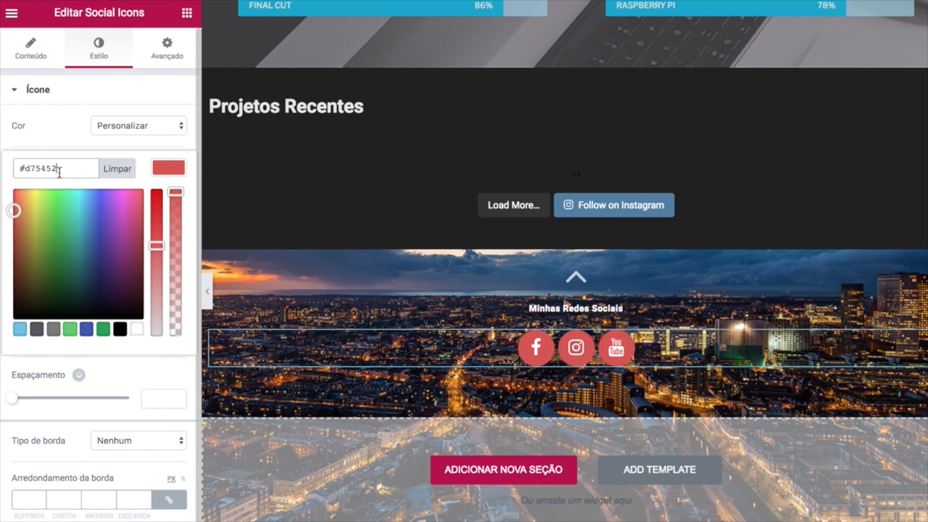
{"action": "left_click", "coordinate": [175, 175]}
{"action": "left_click", "coordinate": [147, 272]}
{"action": "type", "text": "26"}
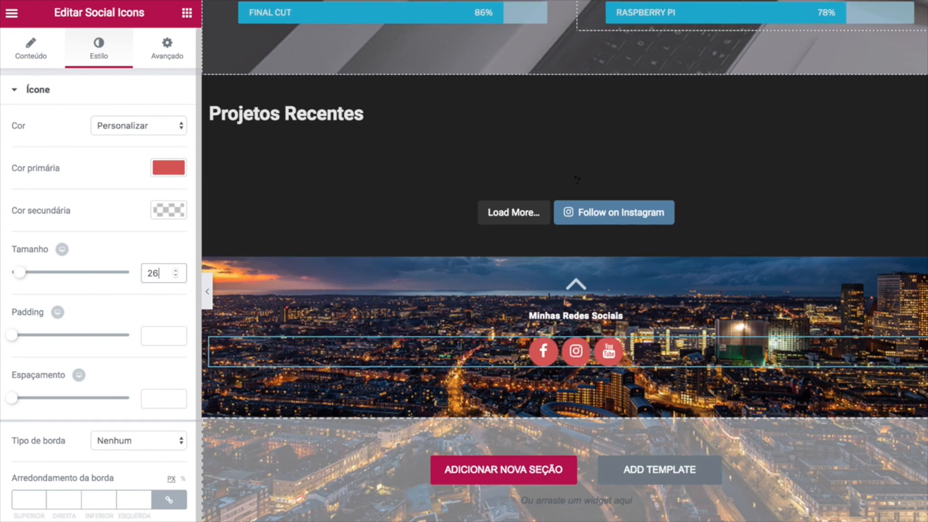
{"action": "left_click", "coordinate": [159, 336]}
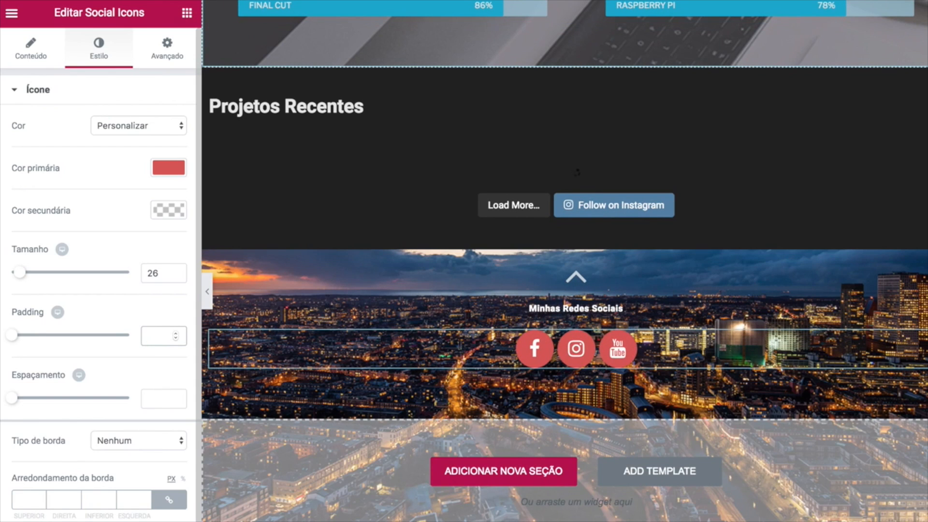
{"action": "type", "text": "0.3"}
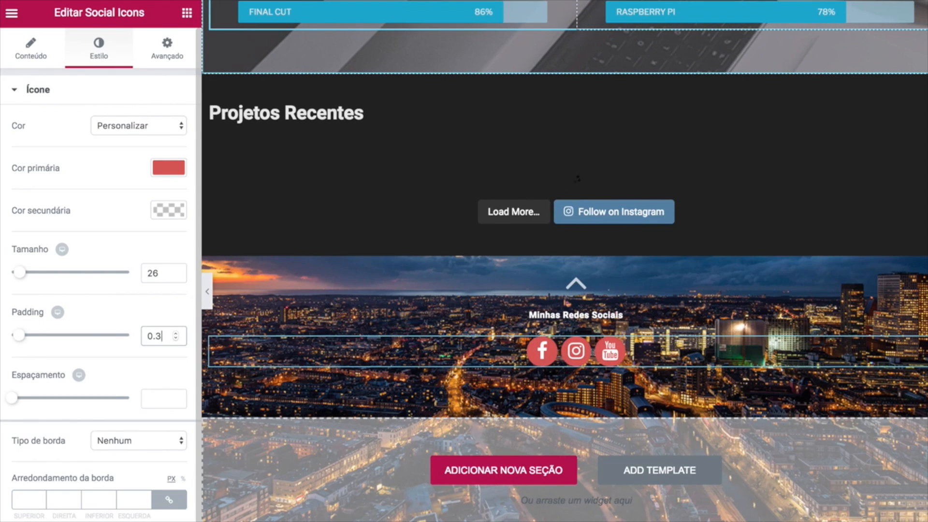
{"action": "left_click", "coordinate": [158, 396]}
{"action": "type", "text": "23"}
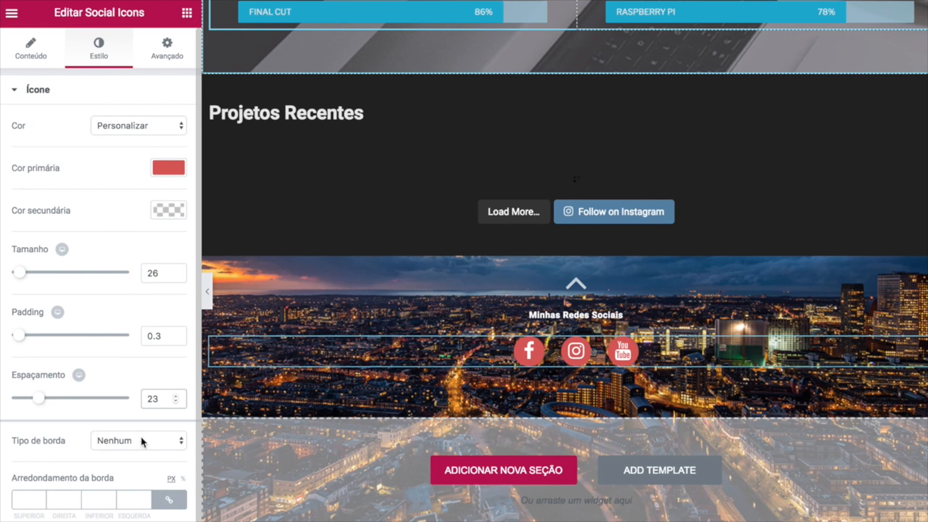
Give the social icons a Grow hover animation and a 30 bottom margin.
{"action": "scroll", "coordinate": [80, 456], "scroll_direction": "down", "scroll_amount": 1}
{"action": "left_click", "coordinate": [63, 521]}
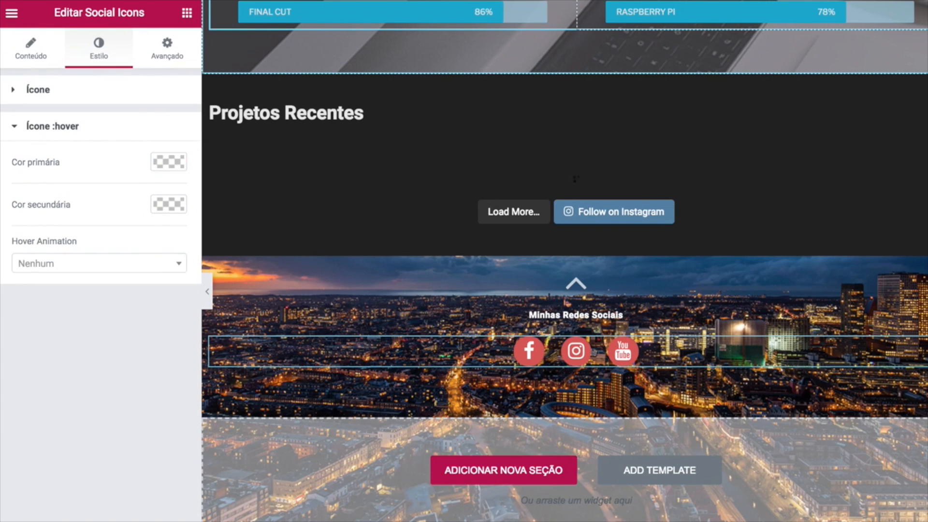
{"action": "left_click", "coordinate": [87, 265]}
{"action": "left_click", "coordinate": [67, 308]}
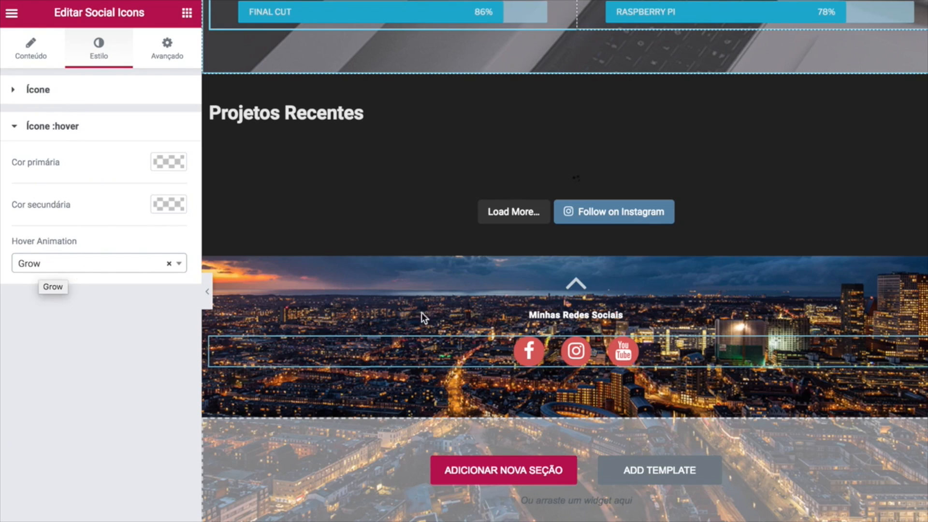
{"action": "left_click", "coordinate": [167, 55]}
{"action": "left_click", "coordinate": [100, 144]}
{"action": "type", "text": "30"}
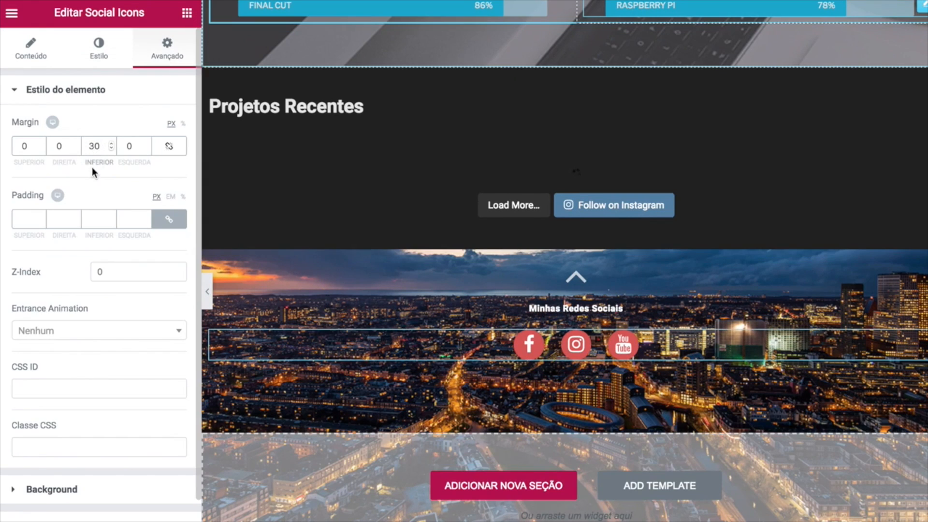
{"action": "left_click", "coordinate": [187, 13]}
Add a button below the social icons with the text 'Entre em Contato!'.
{"action": "left_click_drag", "start_coordinate": [148, 257], "coordinate": [566, 377]}
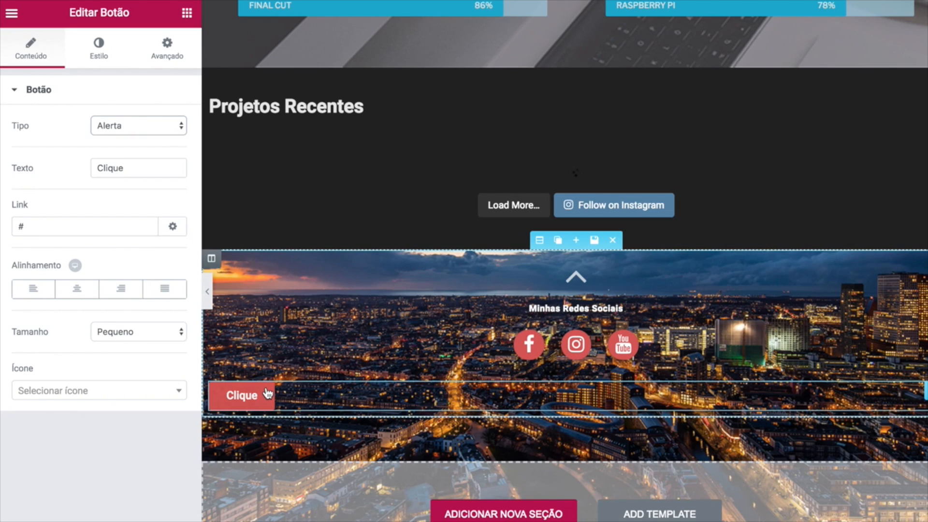
{"action": "double_click", "coordinate": [99, 168]}
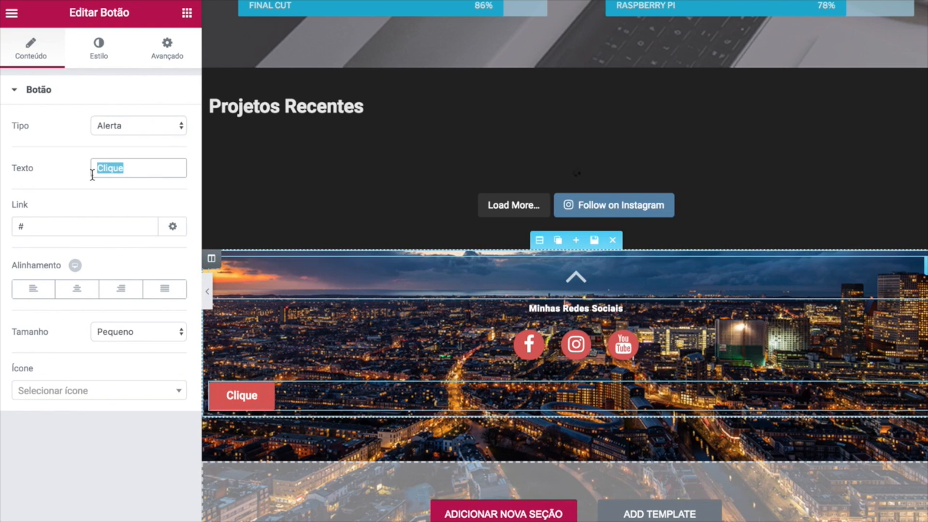
{"action": "type", "text": "Entre em Conta"}
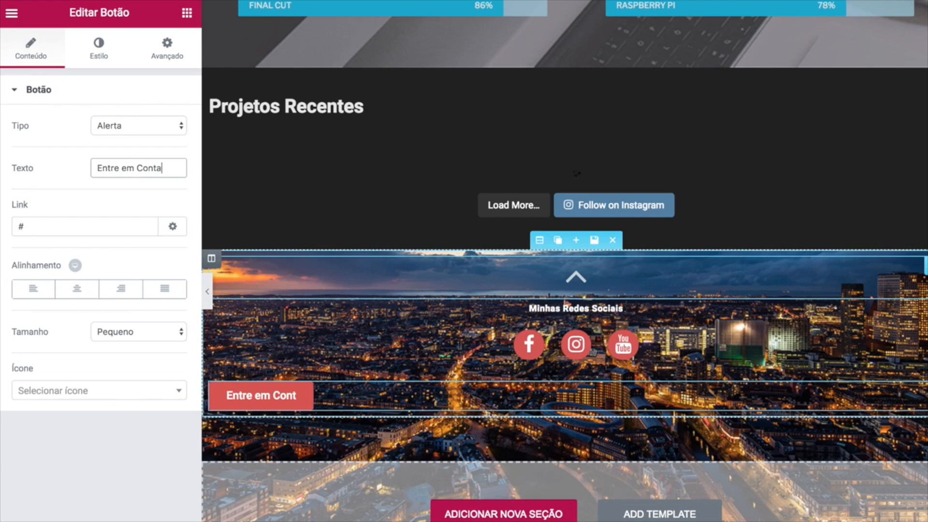
{"action": "type", "text": "to!"}
{"action": "left_click", "coordinate": [39, 226]}
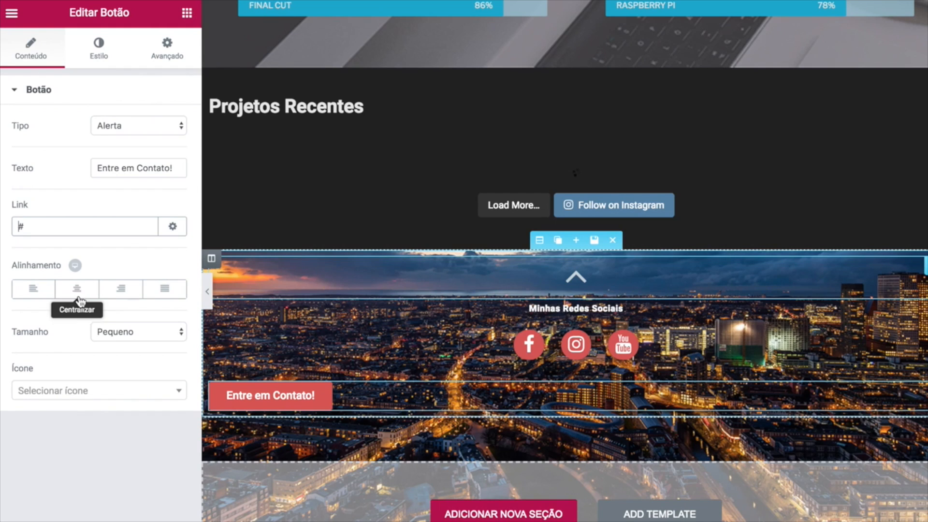
Centre the button and add an address-book-o icon with a wider icon gap.
{"action": "left_click", "coordinate": [79, 293]}
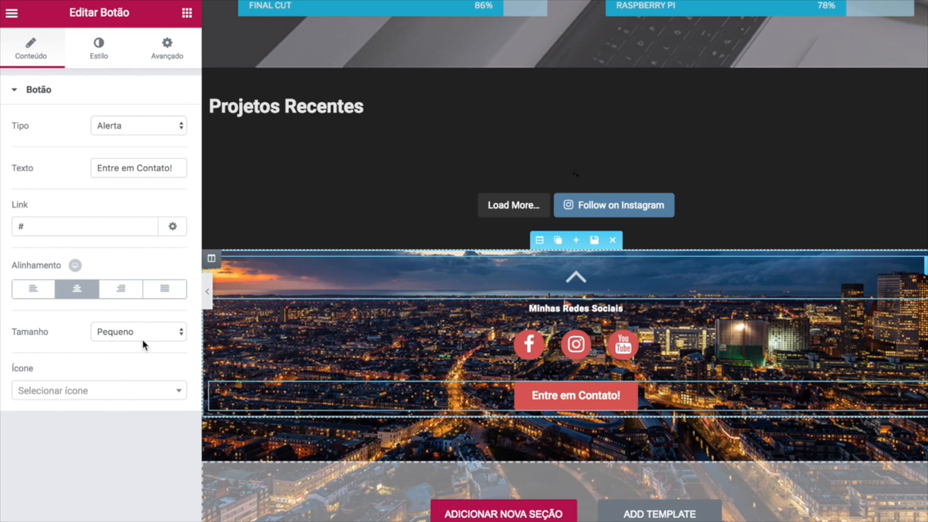
{"action": "left_click", "coordinate": [125, 397]}
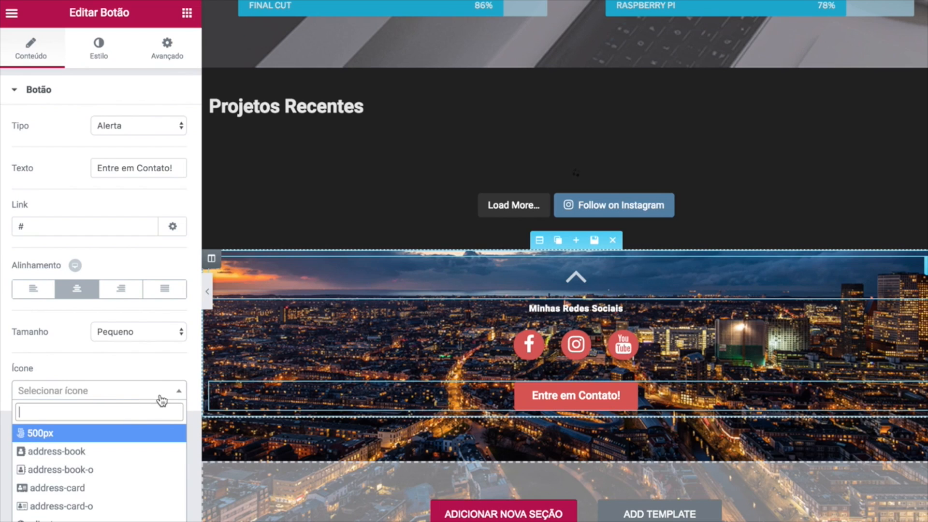
{"action": "type", "text": "add"}
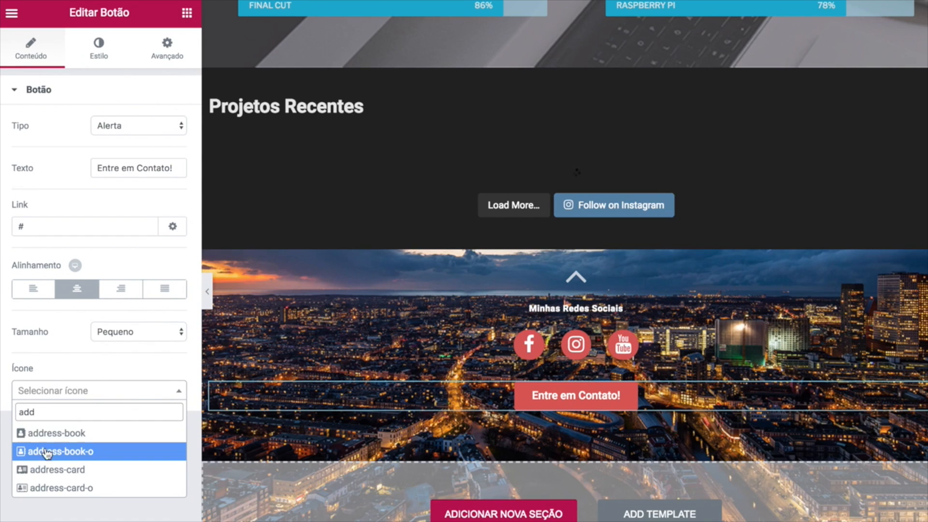
{"action": "left_click", "coordinate": [101, 453]}
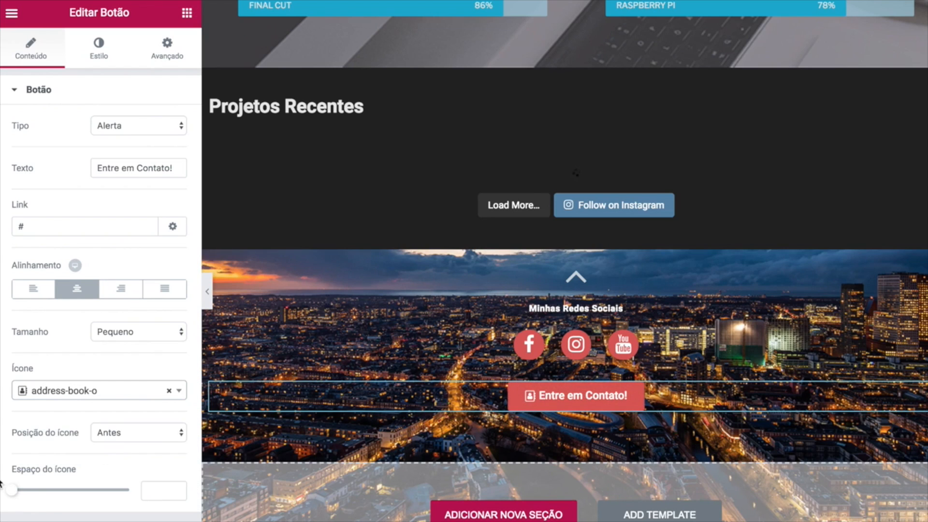
{"action": "left_click_drag", "start_coordinate": [14, 490], "coordinate": [31, 493]}
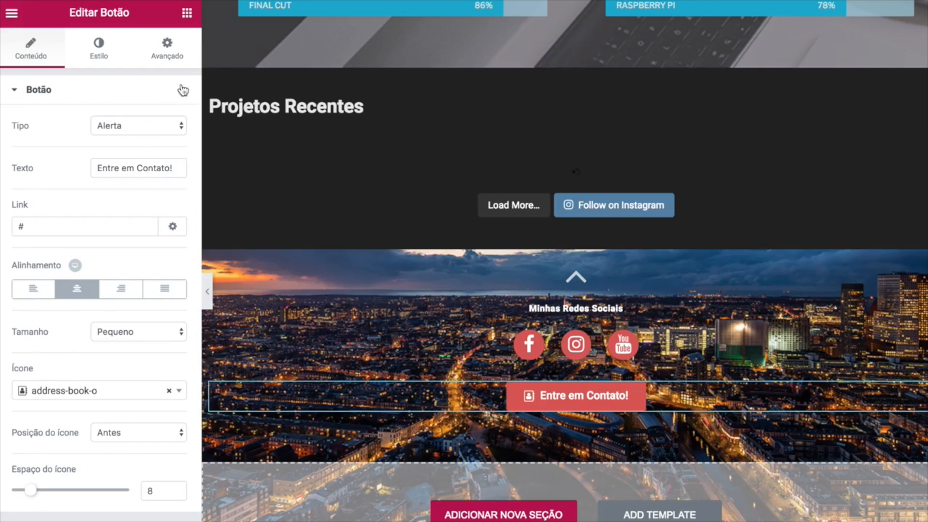
{"action": "left_click", "coordinate": [171, 56]}
{"action": "scroll", "coordinate": [395, 271], "scroll_direction": "up", "scroll_amount": 2}
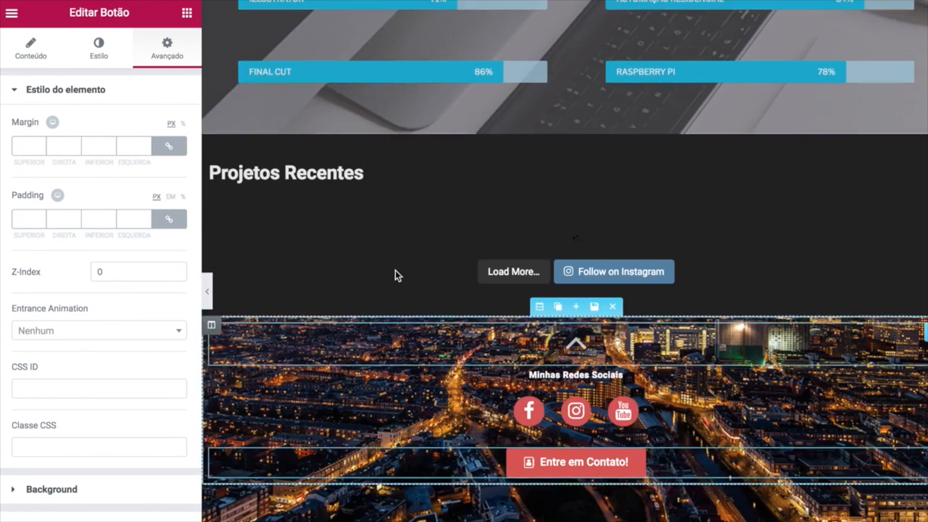
{"action": "scroll", "coordinate": [396, 271], "scroll_direction": "down", "scroll_amount": 3}
{"action": "left_click", "coordinate": [187, 13]}
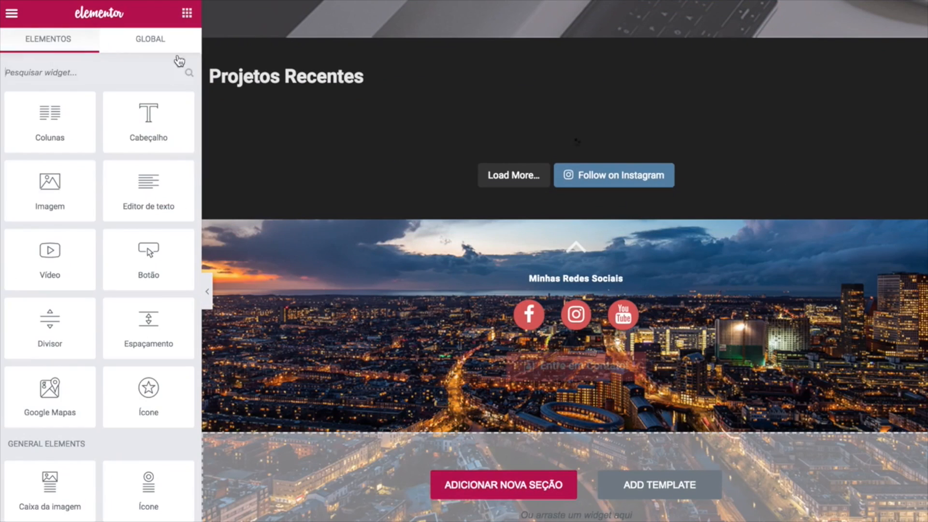
Add a footer text block with the owner's 2018 copyright line and 'Feito por: a Escola de Sites'.
{"action": "left_click_drag", "start_coordinate": [139, 191], "coordinate": [386, 390]}
{"action": "key", "text": "ctrl+a"}
{"action": "type", "text": "C"}
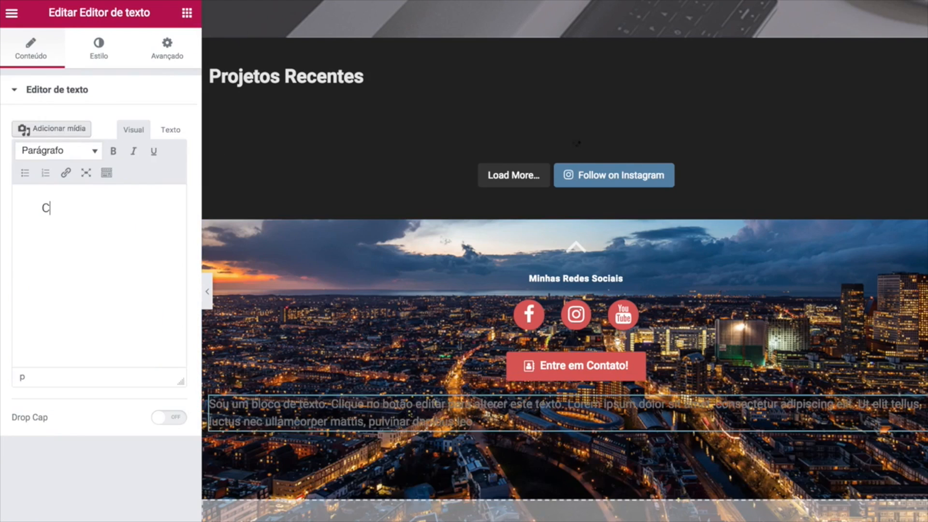
{"action": "type", "text": "opyright"}
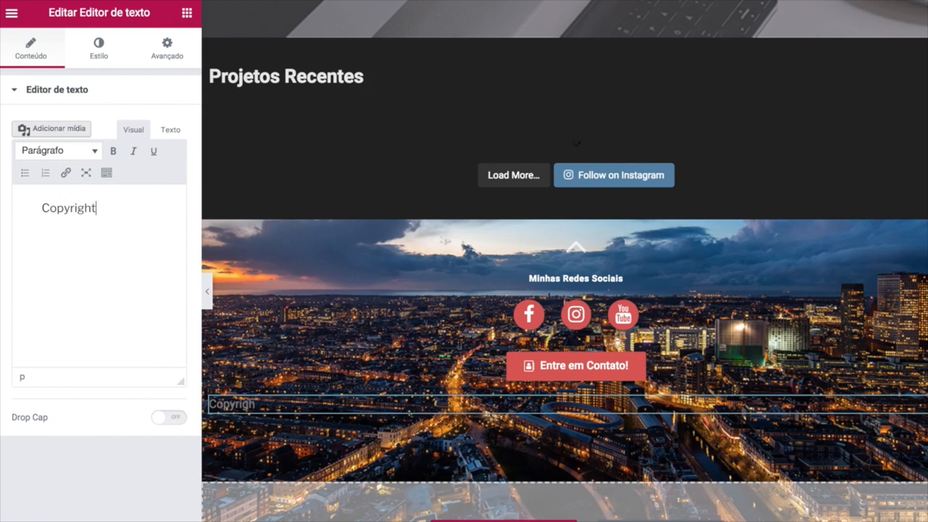
{"action": "left_click_drag", "start_coordinate": [85, 227], "coordinate": [107, 207]}
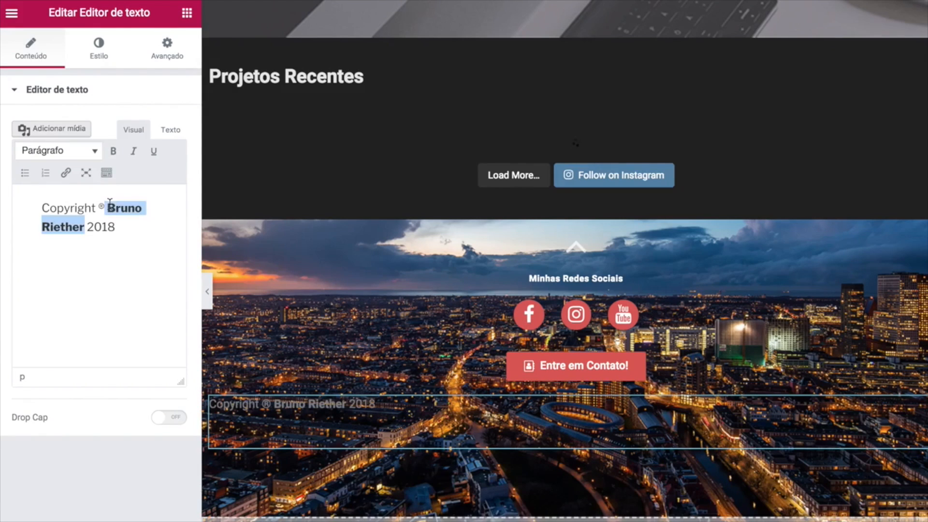
{"action": "left_click", "coordinate": [113, 152]}
{"action": "left_click", "coordinate": [75, 277]}
{"action": "key", "text": "Return"}
{"action": "type", "text": "Feito"}
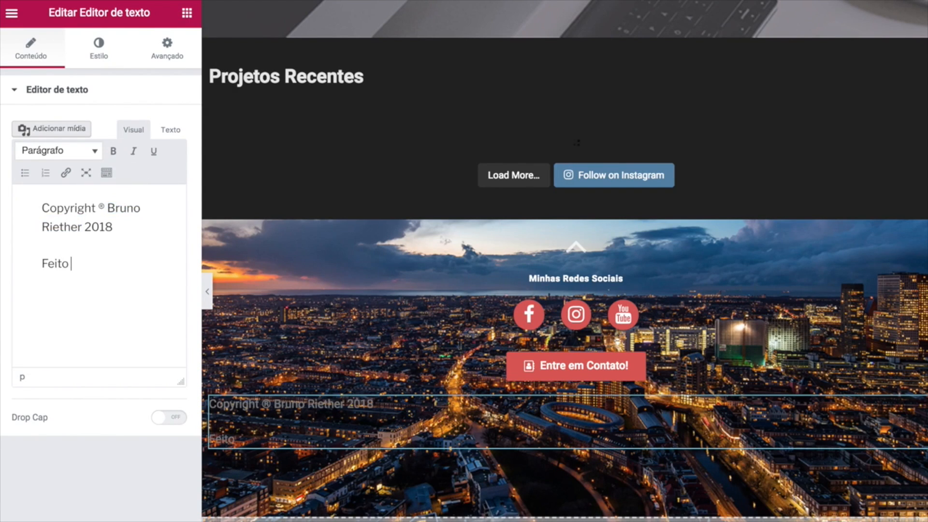
{"action": "type", "text": " por: a Es"}
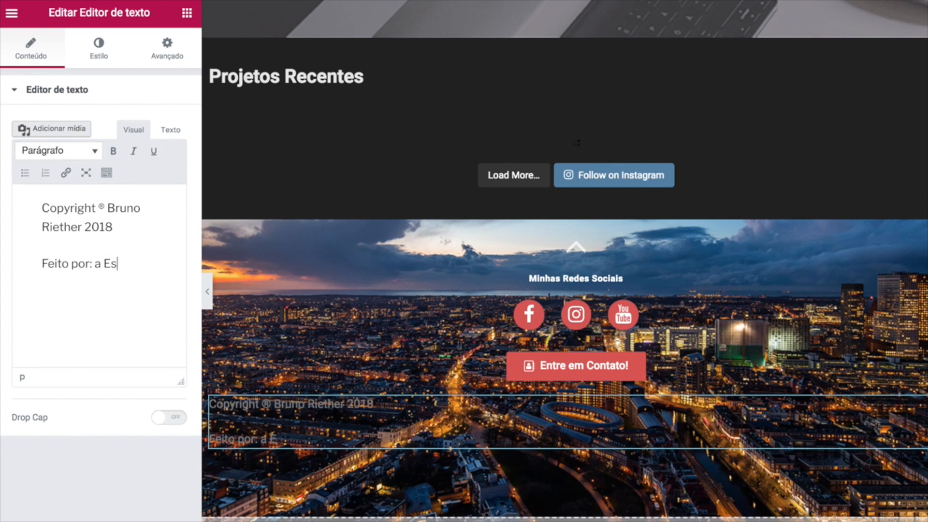
{"action": "type", "text": "cola de Sites"}
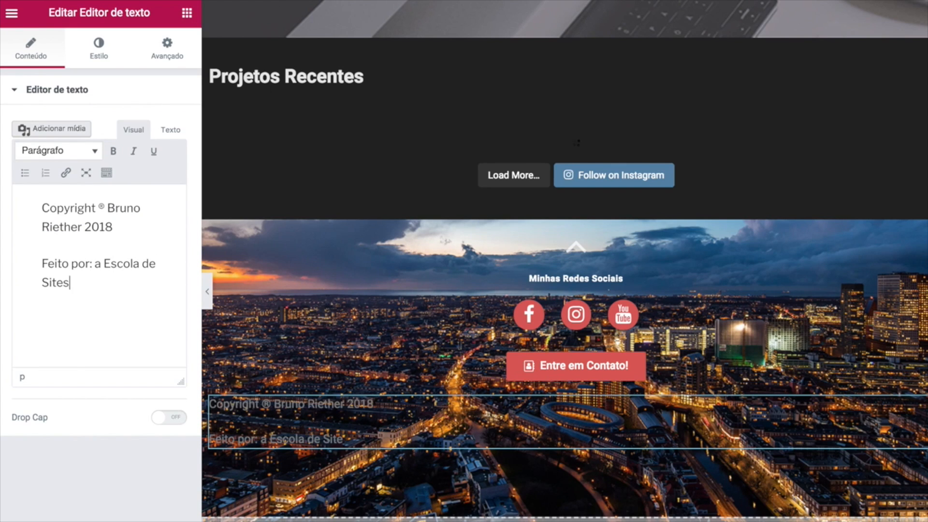
Make 'a Escola de Sites' bold in the footer text.
{"action": "left_click_drag", "start_coordinate": [85, 228], "coordinate": [109, 207]}
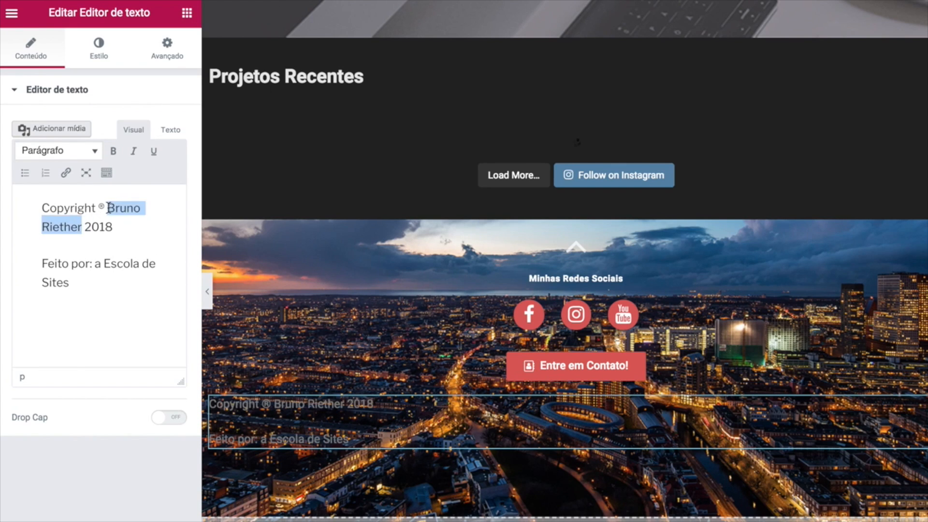
{"action": "left_click_drag", "start_coordinate": [87, 279], "coordinate": [97, 270]}
{"action": "left_click", "coordinate": [113, 152]}
{"action": "left_click", "coordinate": [112, 325]}
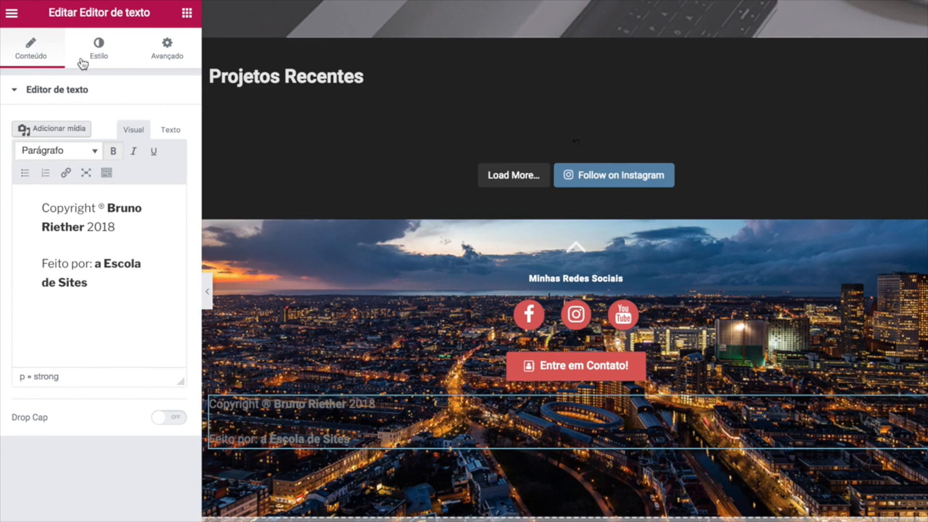
Reduce the footer text's typography line height so the lines sit tightly.
{"action": "left_click", "coordinate": [100, 46]}
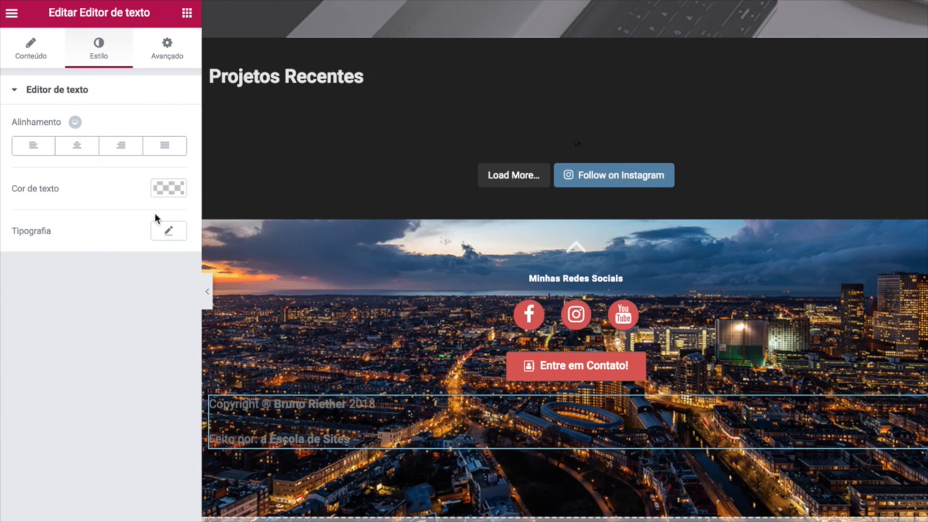
{"action": "left_click", "coordinate": [167, 231]}
{"action": "scroll", "coordinate": [97, 346], "scroll_direction": "down", "scroll_amount": 1}
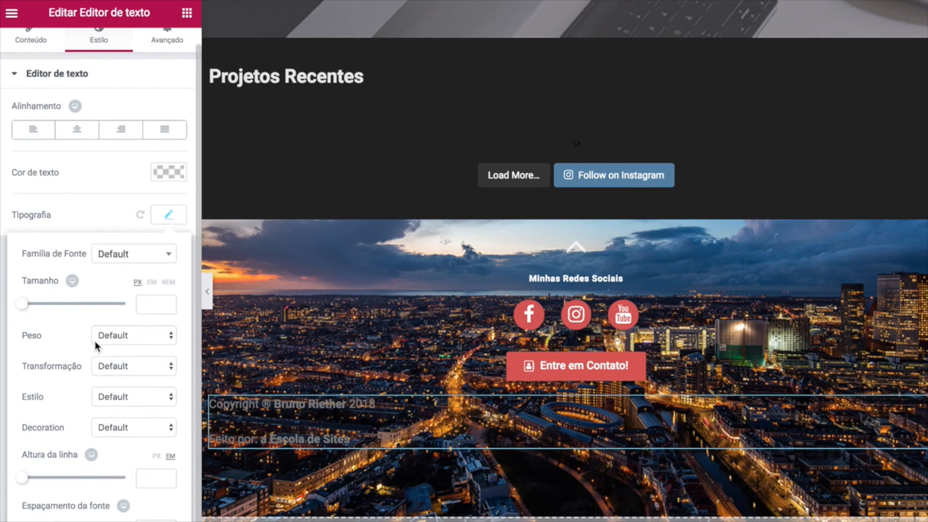
{"action": "mouse_move", "coordinate": [24, 481]}
{"action": "left_mouse_down"}
{"action": "mouse_move", "coordinate": [37, 481]}
{"action": "mouse_move", "coordinate": [25, 482]}
{"action": "left_mouse_up"}
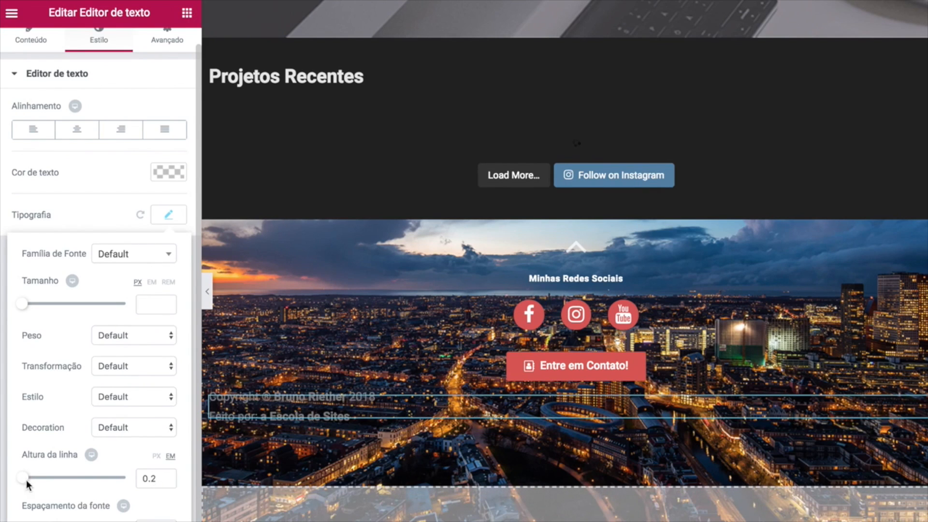
Unlink the footer text's margins and set 70 top and 50 bottom.
{"action": "left_click", "coordinate": [167, 46]}
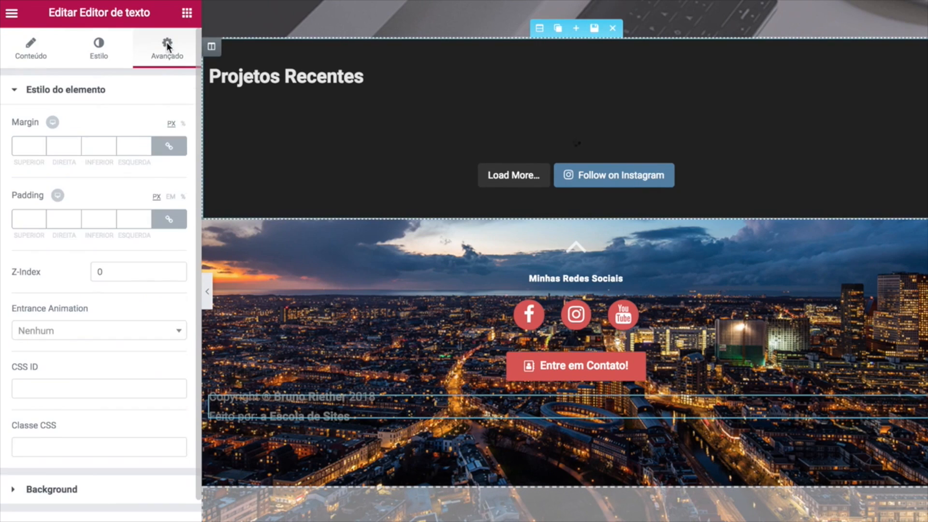
{"action": "left_click", "coordinate": [167, 150]}
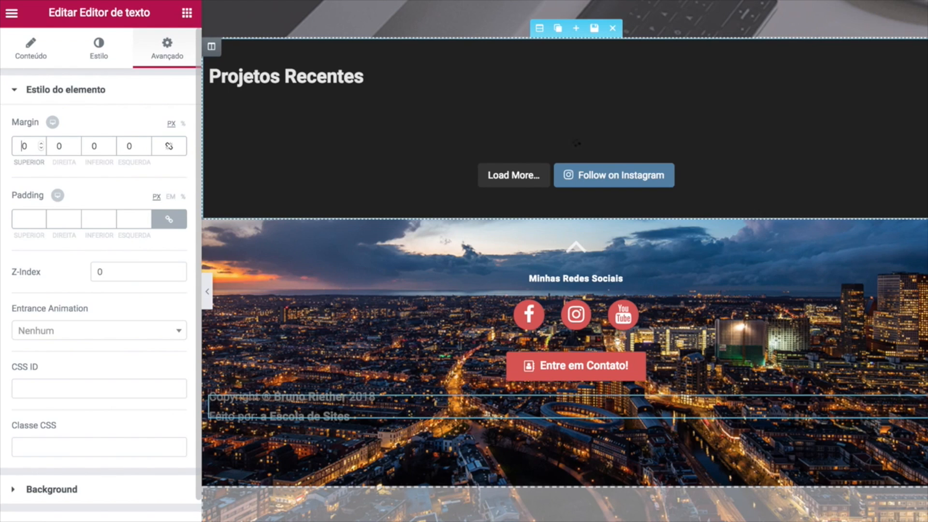
{"action": "type", "text": "5"}
{"action": "key", "text": "BackSpace"}
{"action": "type", "text": "7"}
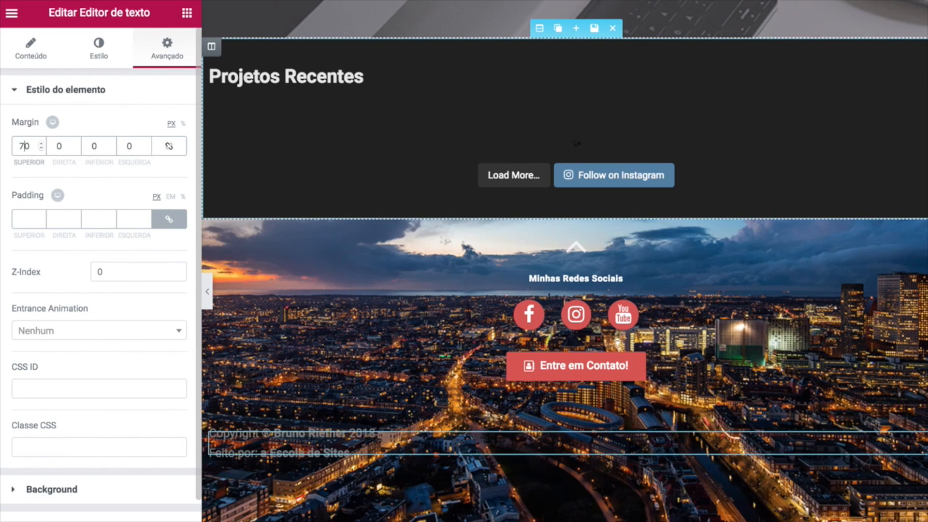
{"action": "left_click", "coordinate": [89, 144]}
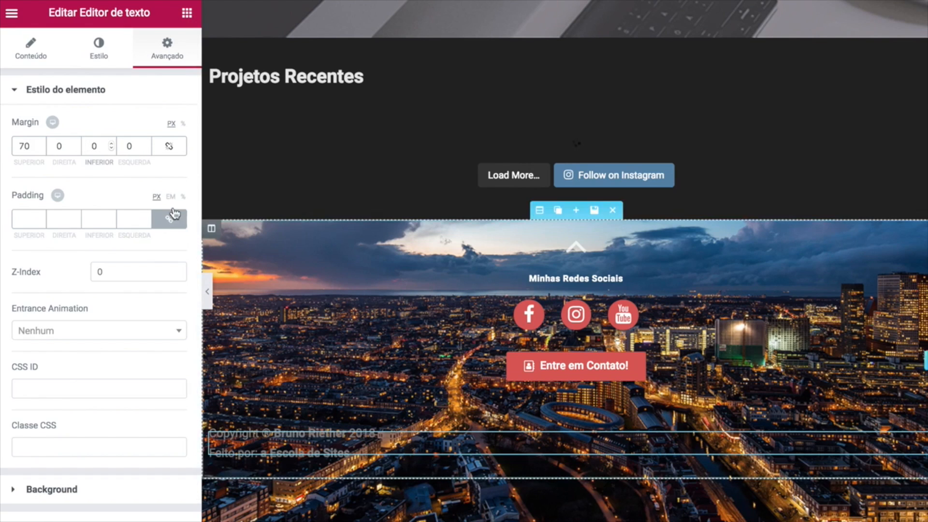
{"action": "type", "text": "5"}
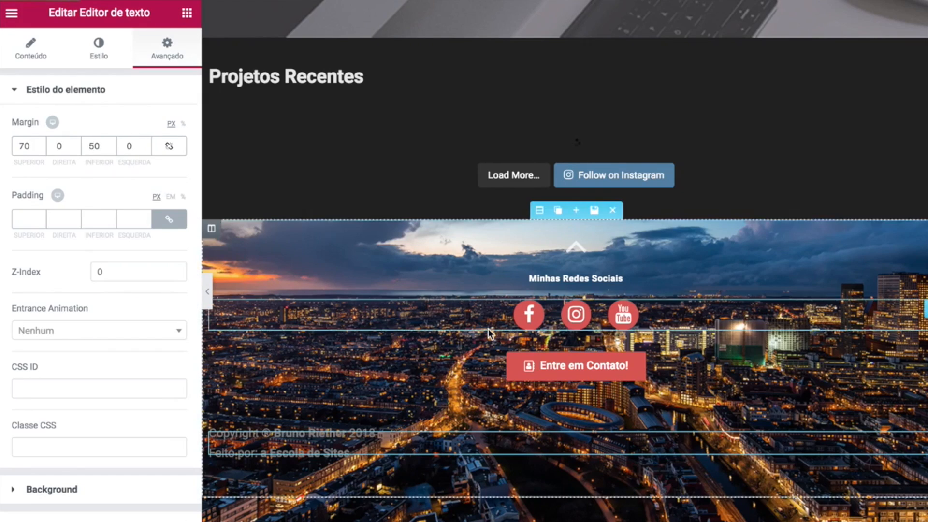
{"action": "scroll", "coordinate": [488, 329], "scroll_direction": "up", "scroll_amount": 10}
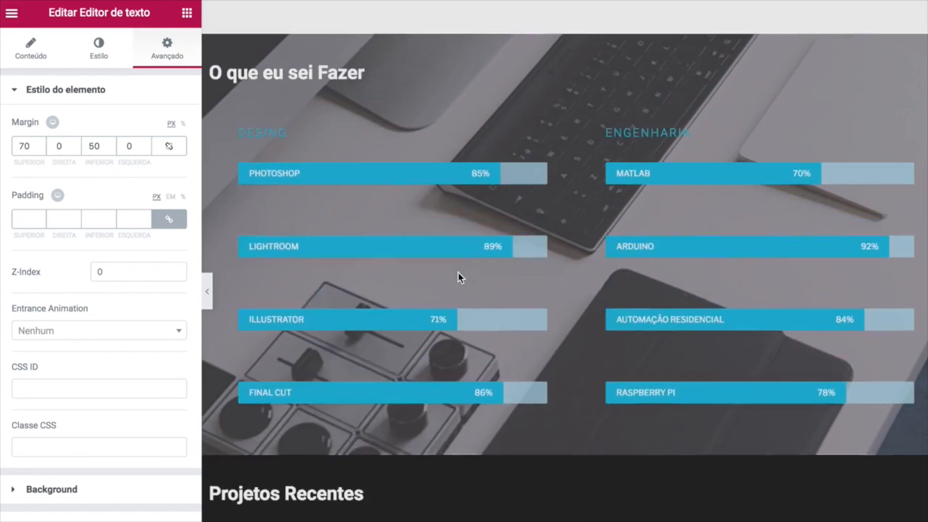
Check on the live page that História and Habilidades scroll to their sections.
{"action": "scroll", "coordinate": [459, 278], "scroll_direction": "up", "scroll_amount": 10}
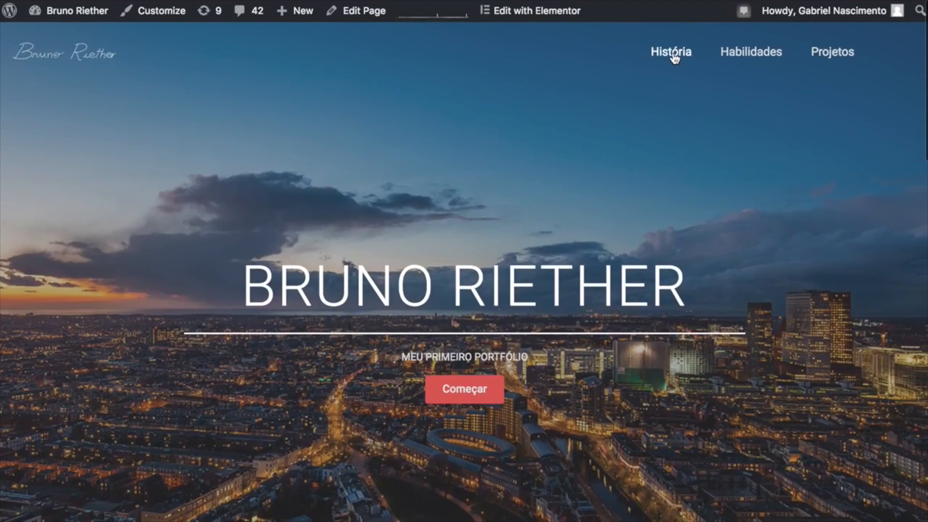
{"action": "left_click", "coordinate": [675, 57]}
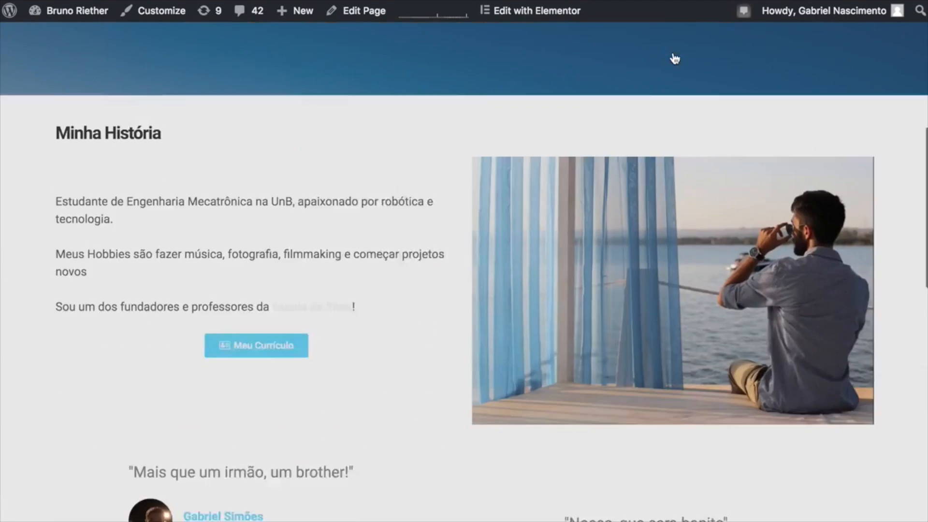
{"action": "scroll", "coordinate": [602, 143], "scroll_direction": "up", "scroll_amount": 10}
{"action": "left_click", "coordinate": [740, 53]}
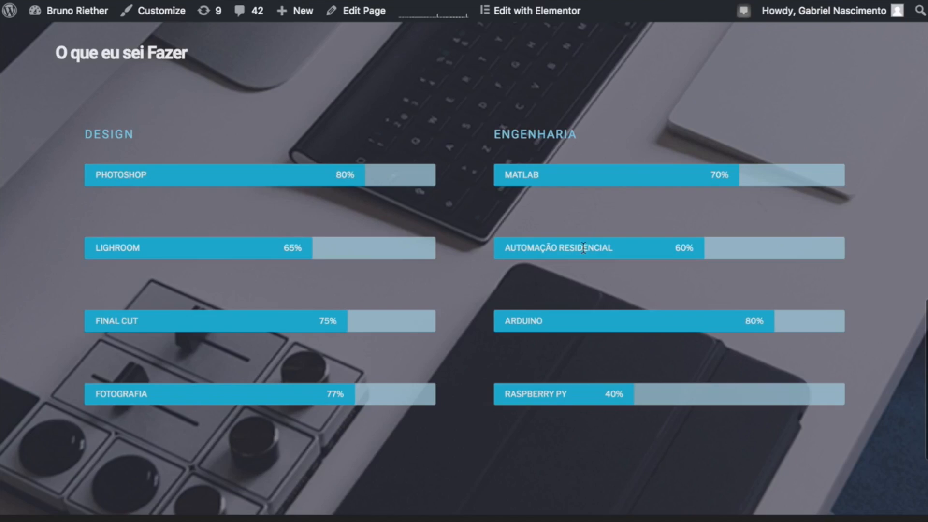
{"action": "scroll", "coordinate": [583, 248], "scroll_direction": "up", "scroll_amount": 15}
{"action": "mouse_move", "coordinate": [303, 12]}
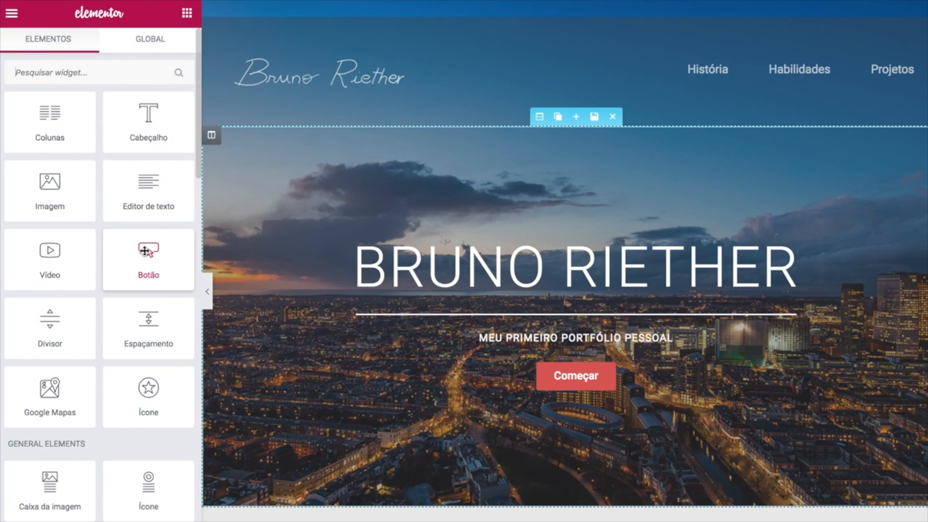
Place a Menu âncora widget above the header with the link ID 'inicio'.
{"action": "scroll", "coordinate": [114, 314], "scroll_direction": "down", "scroll_amount": 14}
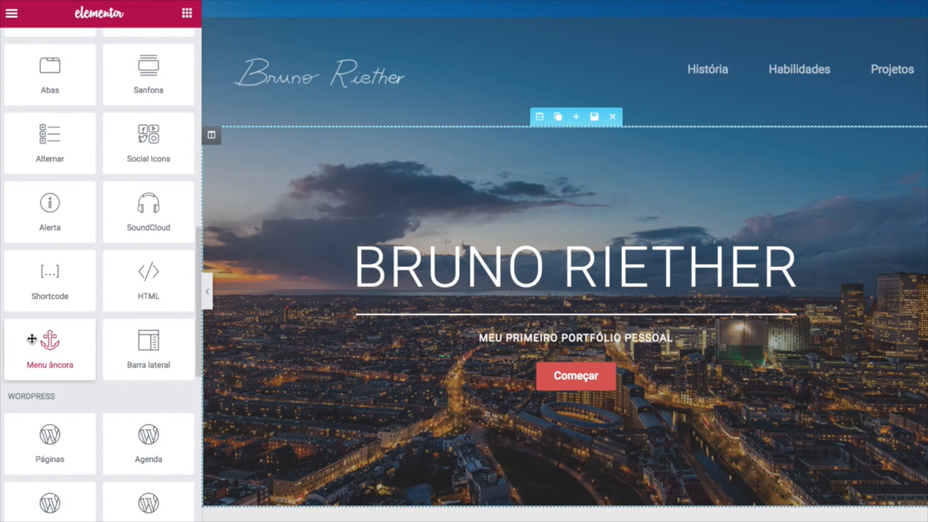
{"action": "left_click_drag", "start_coordinate": [49, 359], "coordinate": [398, 33]}
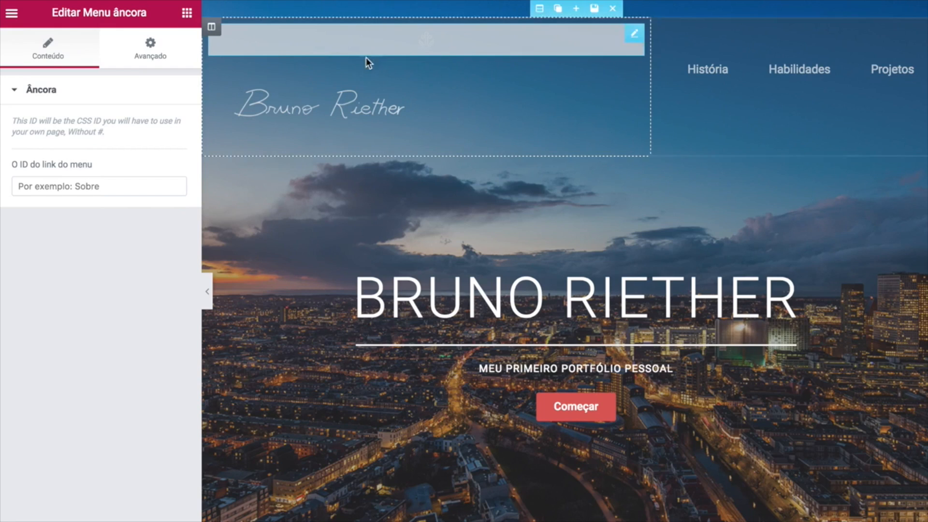
{"action": "left_click", "coordinate": [73, 186]}
{"action": "type", "text": "inicio"}
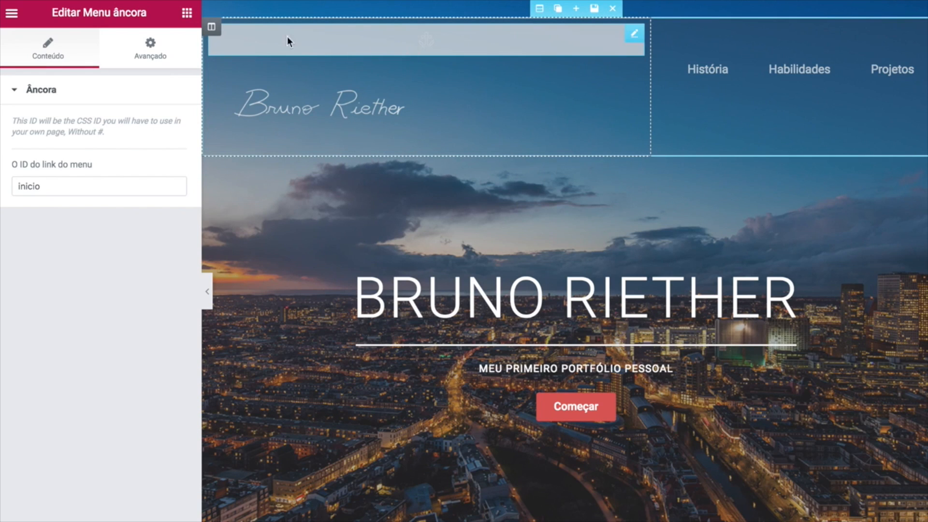
{"action": "left_click", "coordinate": [207, 293]}
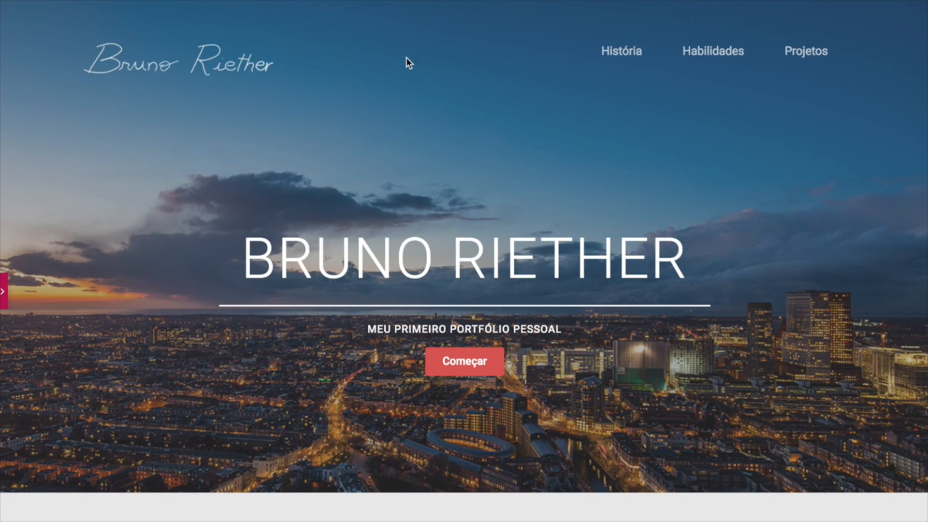
{"action": "left_click", "coordinate": [5, 296]}
{"action": "left_click", "coordinate": [102, 187]}
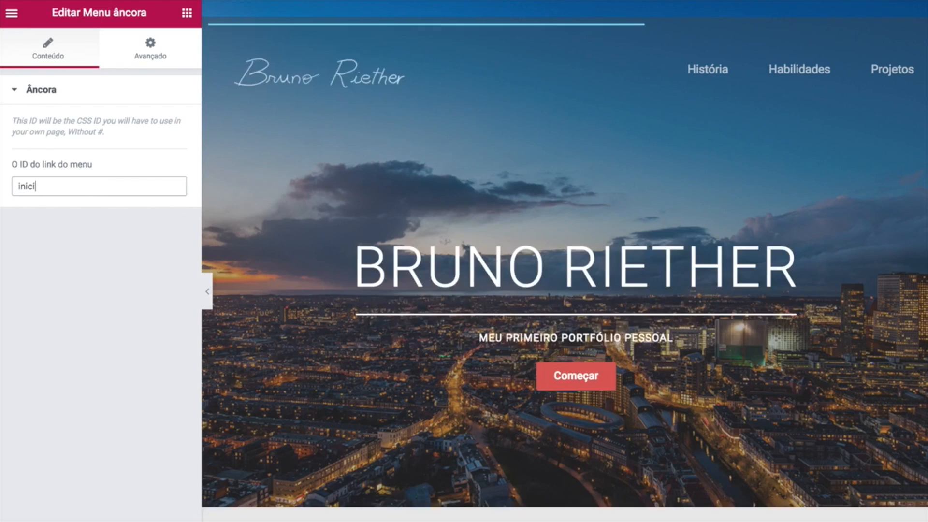
{"action": "type", "text": "o"}
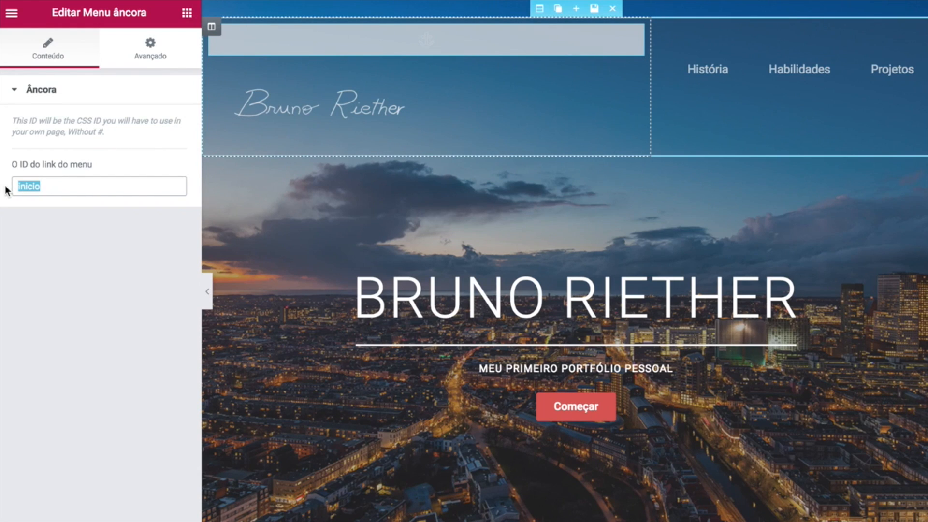
{"action": "left_click", "coordinate": [7, 290]}
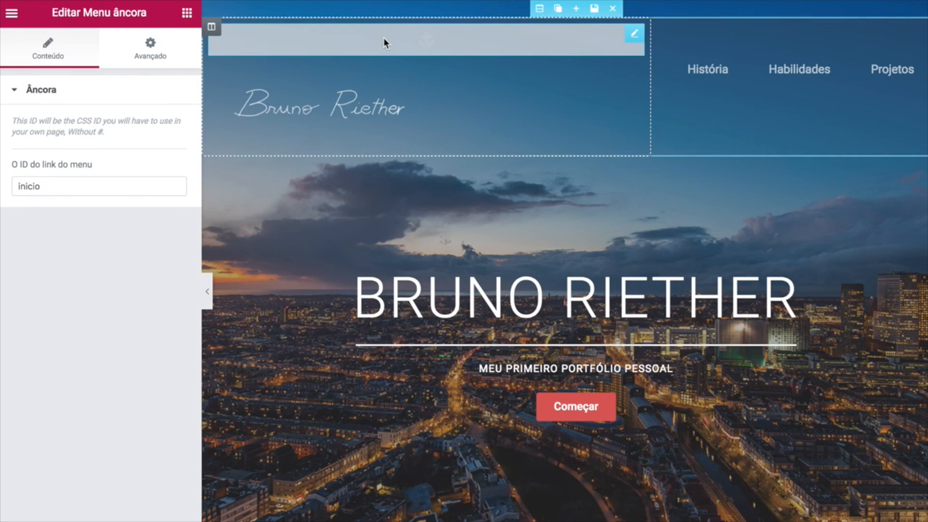
{"action": "scroll", "coordinate": [435, 184], "scroll_direction": "down", "scroll_amount": 2}
{"action": "scroll", "coordinate": [382, 100], "scroll_direction": "up", "scroll_amount": 2}
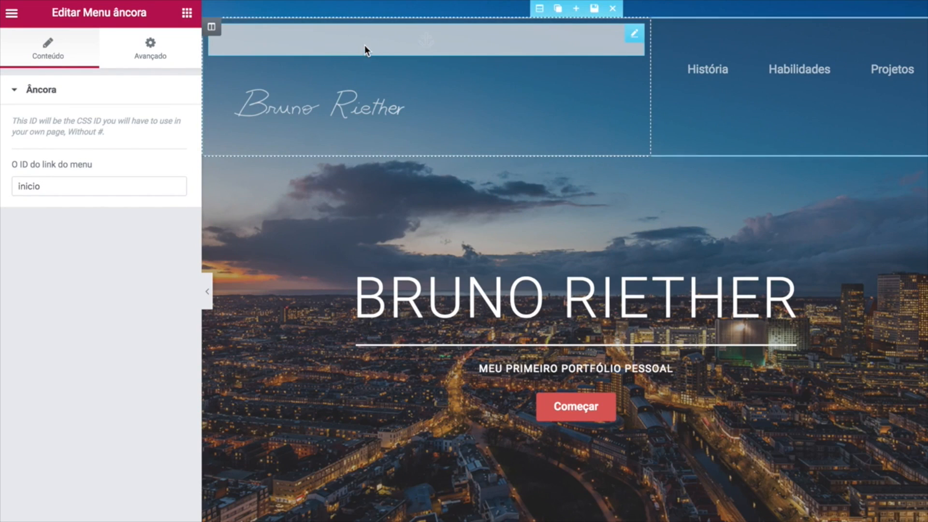
{"action": "scroll", "coordinate": [381, 227], "scroll_direction": "down", "scroll_amount": 5}
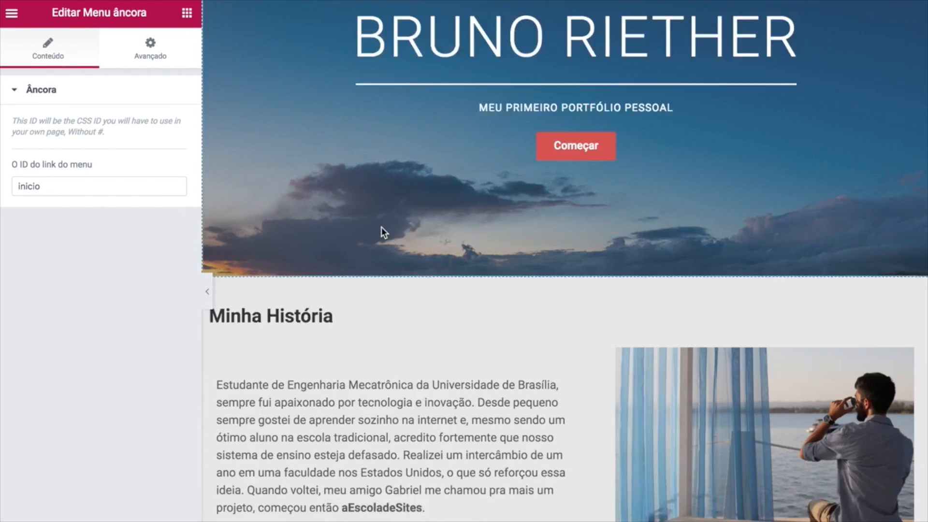
Add a menu anchor with ID 'historia' above the Minha História section.
{"action": "left_click", "coordinate": [187, 13]}
{"action": "scroll", "coordinate": [126, 304], "scroll_direction": "down", "scroll_amount": 12}
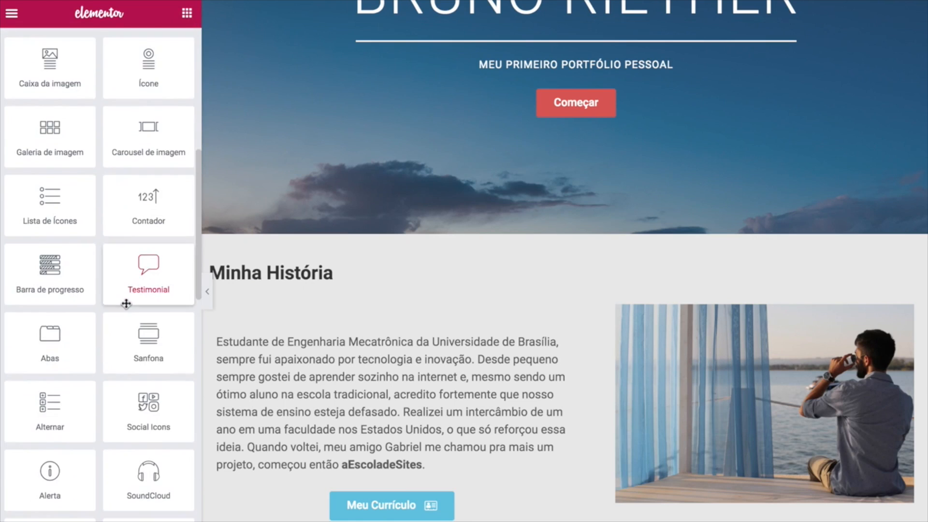
{"action": "left_click_drag", "start_coordinate": [68, 359], "coordinate": [318, 265]}
{"action": "type", "text": "historia"}
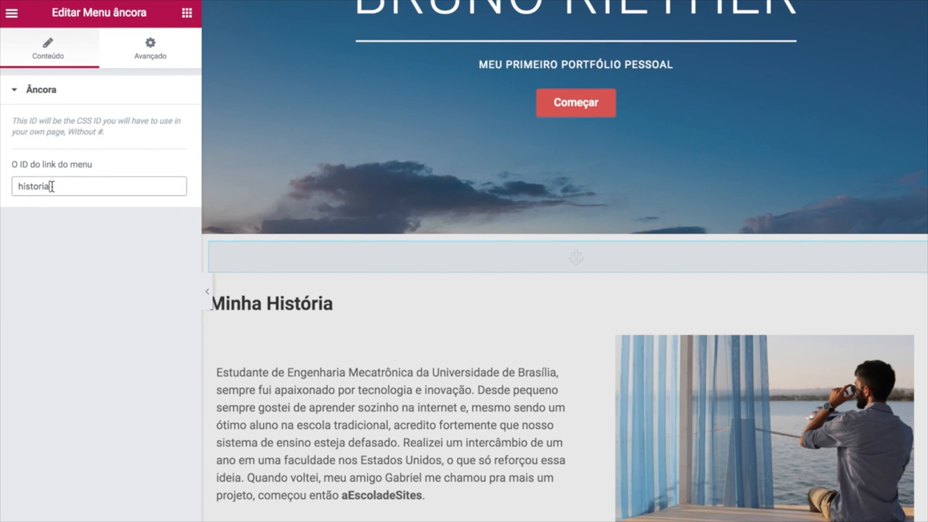
{"action": "scroll", "coordinate": [417, 225], "scroll_direction": "down", "scroll_amount": 8}
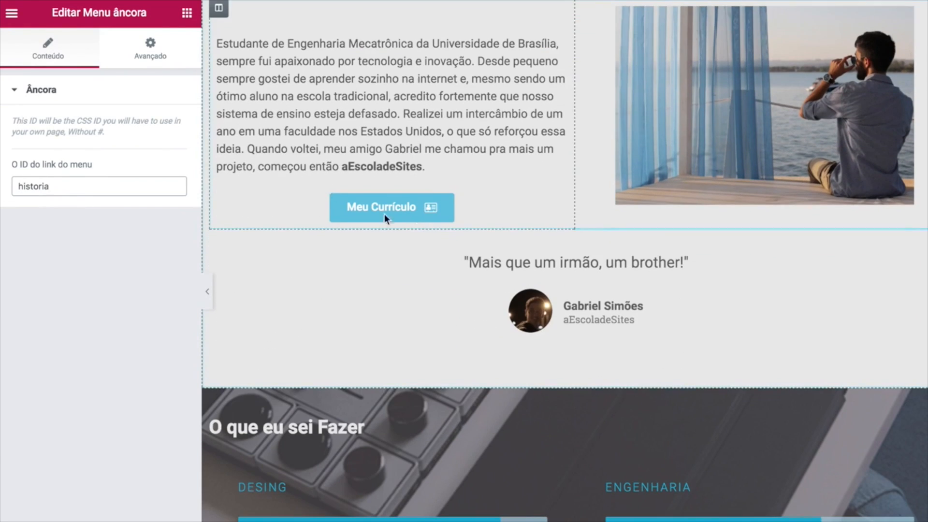
Add a menu anchor with ID 'habilidades' above the O que eu sei Fazer section.
{"action": "left_click", "coordinate": [187, 12]}
{"action": "scroll", "coordinate": [50, 464], "scroll_direction": "down", "scroll_amount": 2}
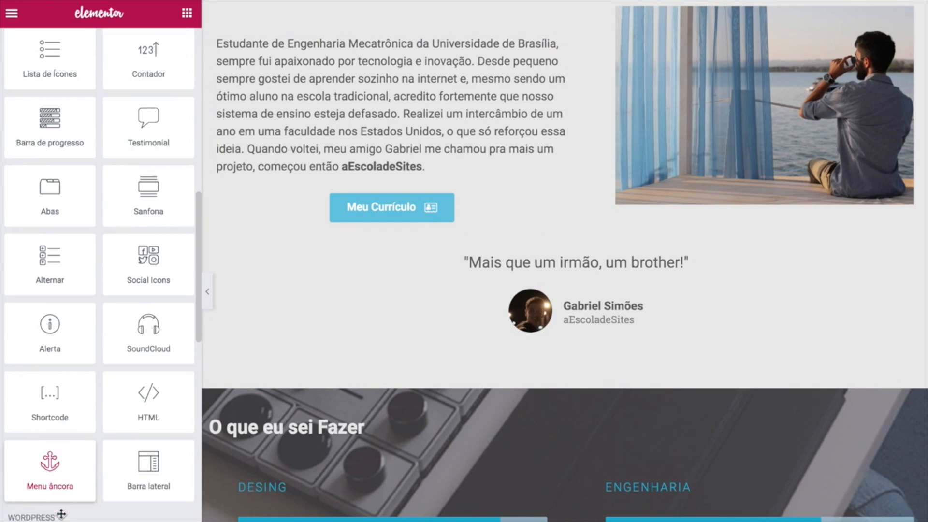
{"action": "left_click_drag", "start_coordinate": [54, 466], "coordinate": [339, 410]}
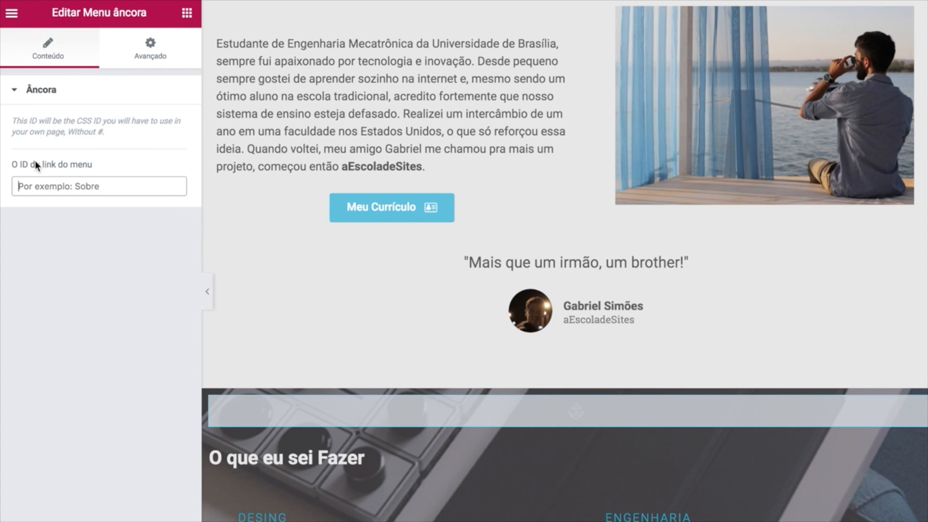
{"action": "type", "text": "habilidade"}
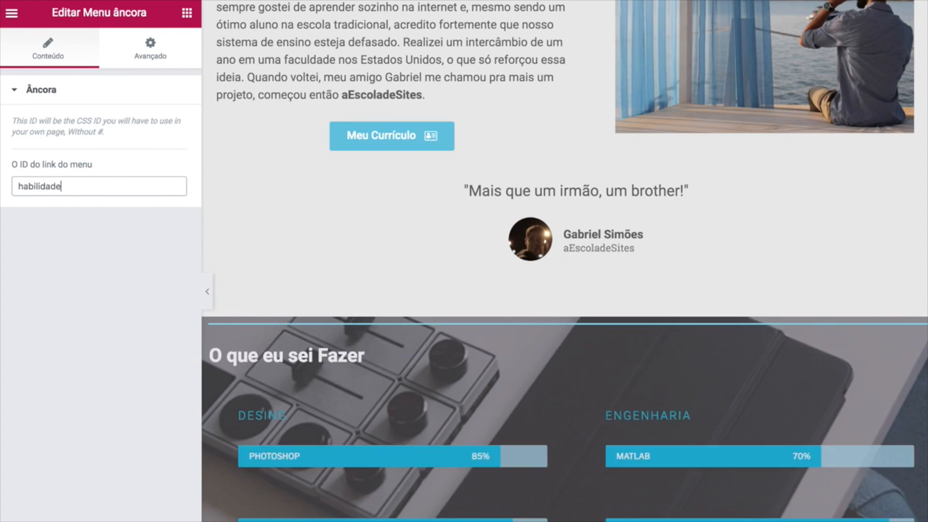
{"action": "type", "text": "s"}
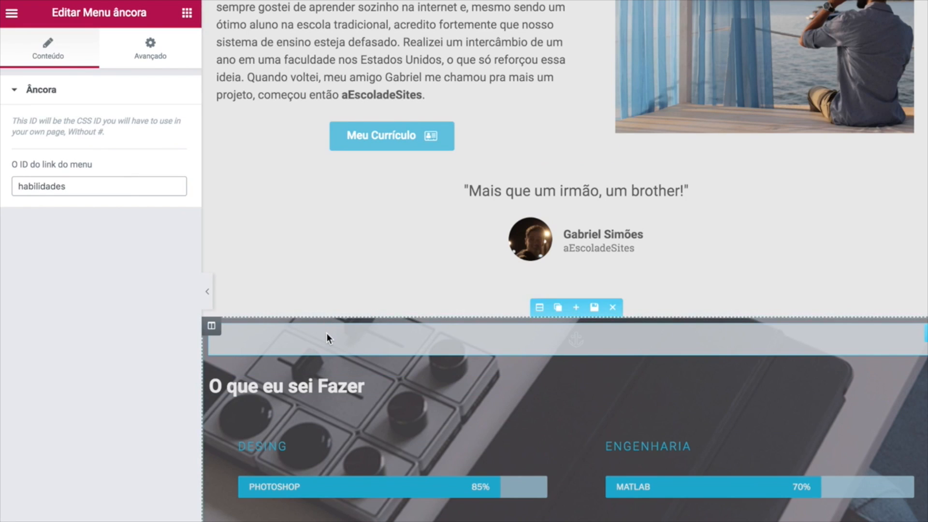
{"action": "scroll", "coordinate": [327, 334], "scroll_direction": "down", "scroll_amount": 10}
Set the anchor above Projetos Recentes to the ID 'projetos'.
{"action": "left_click", "coordinate": [125, 189]}
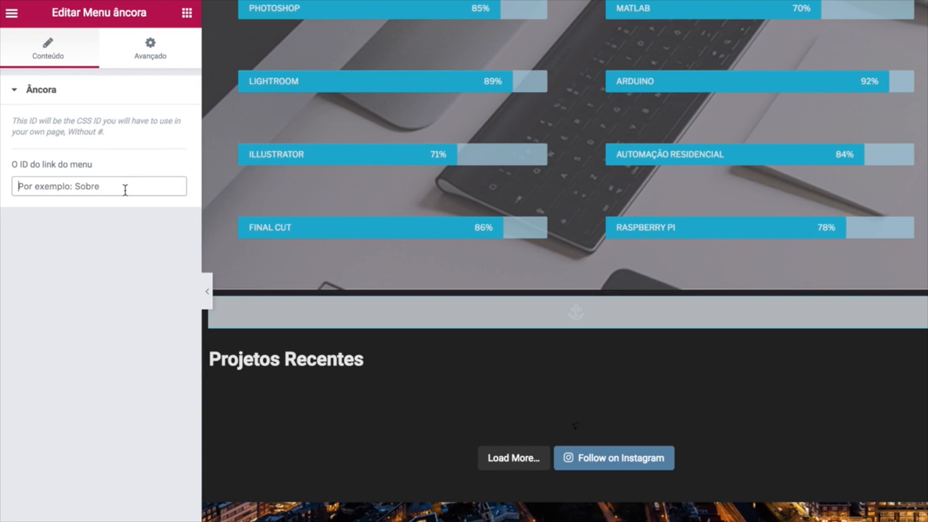
{"action": "type", "text": "projetos"}
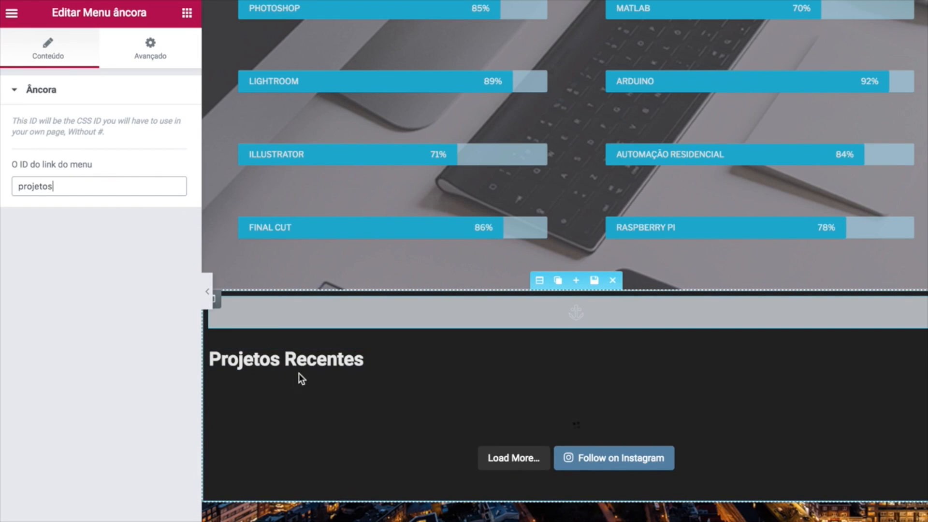
{"action": "scroll", "coordinate": [285, 347], "scroll_direction": "up", "scroll_amount": 1}
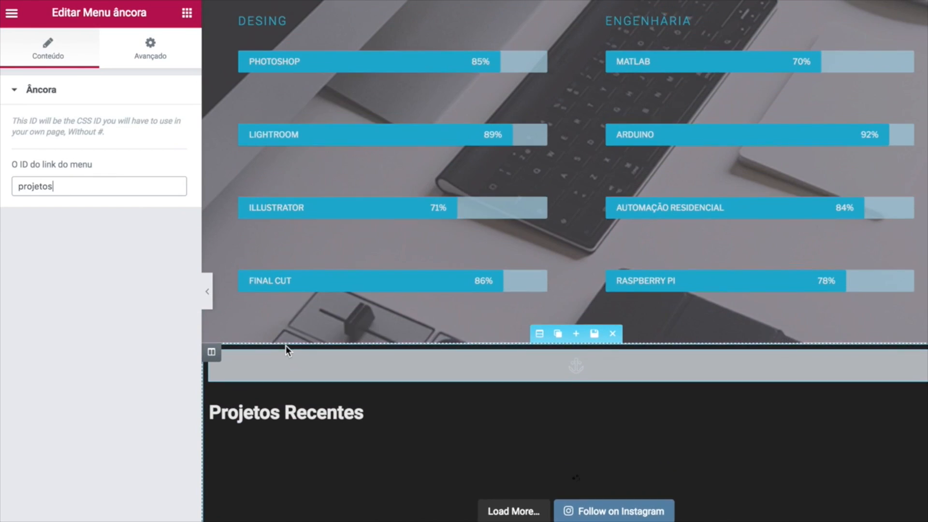
{"action": "scroll", "coordinate": [286, 347], "scroll_direction": "down", "scroll_amount": 1}
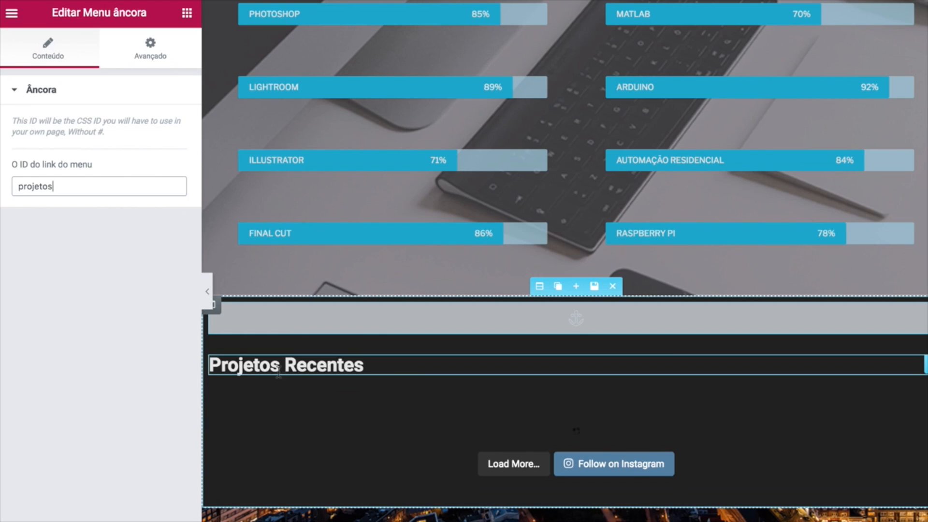
{"action": "scroll", "coordinate": [334, 368], "scroll_direction": "down", "scroll_amount": 1}
{"action": "scroll", "coordinate": [334, 367], "scroll_direction": "up", "scroll_amount": 15}
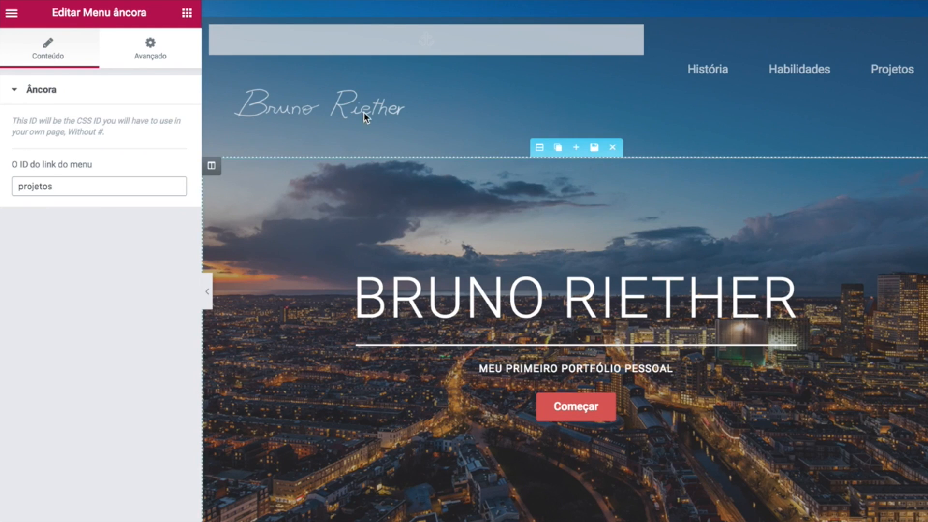
Link the header word História to #historia.
{"action": "left_click", "coordinate": [687, 73]}
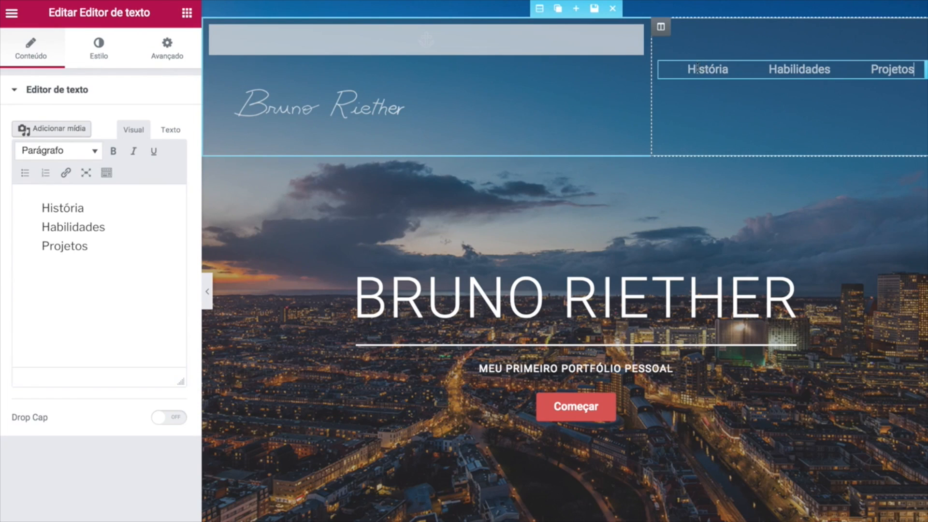
{"action": "double_click", "coordinate": [85, 209]}
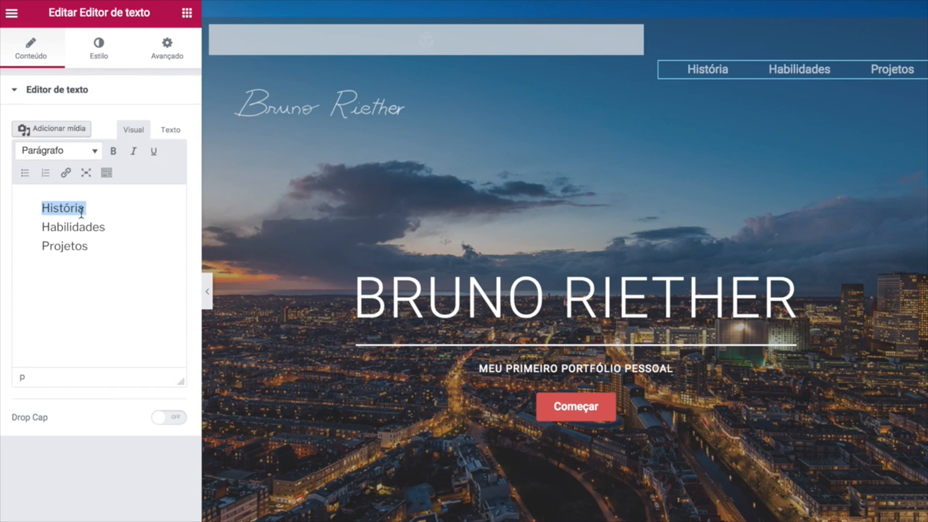
{"action": "left_click", "coordinate": [66, 173]}
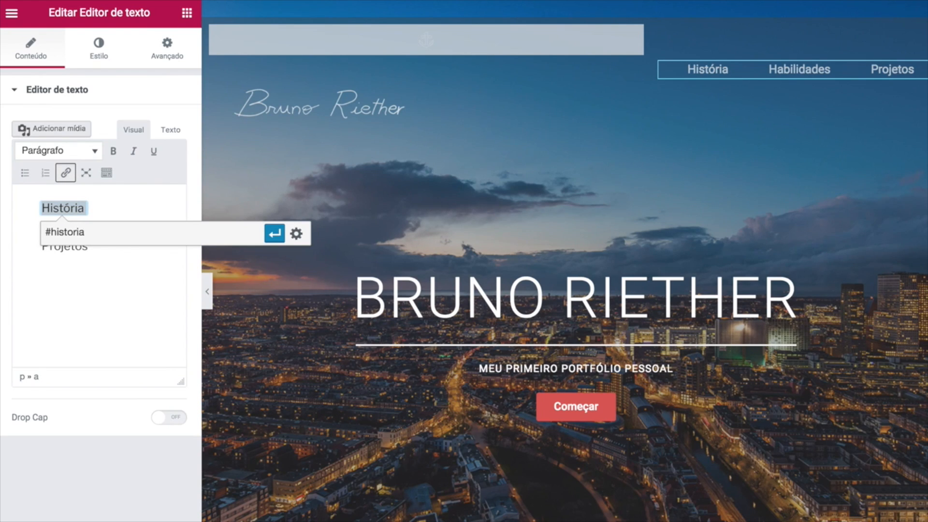
{"action": "left_click", "coordinate": [274, 234]}
{"action": "scroll", "coordinate": [330, 296], "scroll_direction": "down", "scroll_amount": 3}
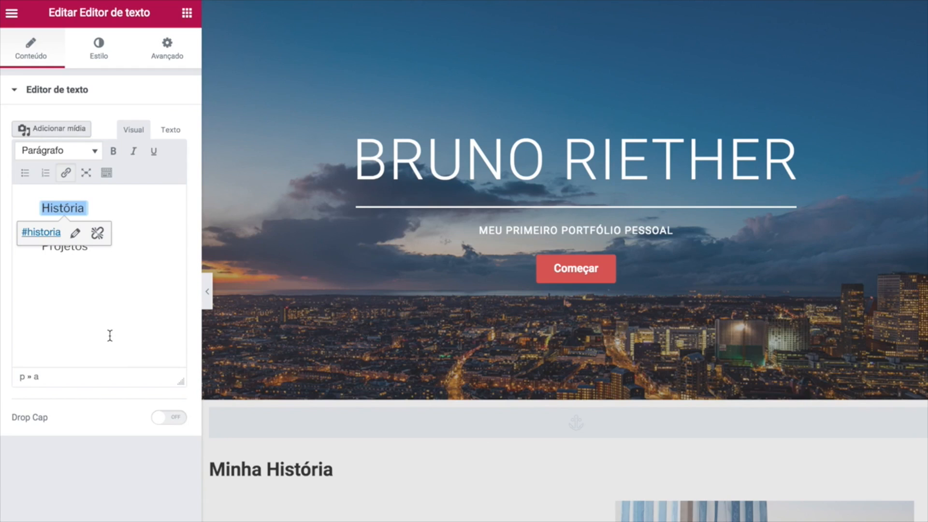
{"action": "left_click", "coordinate": [111, 319]}
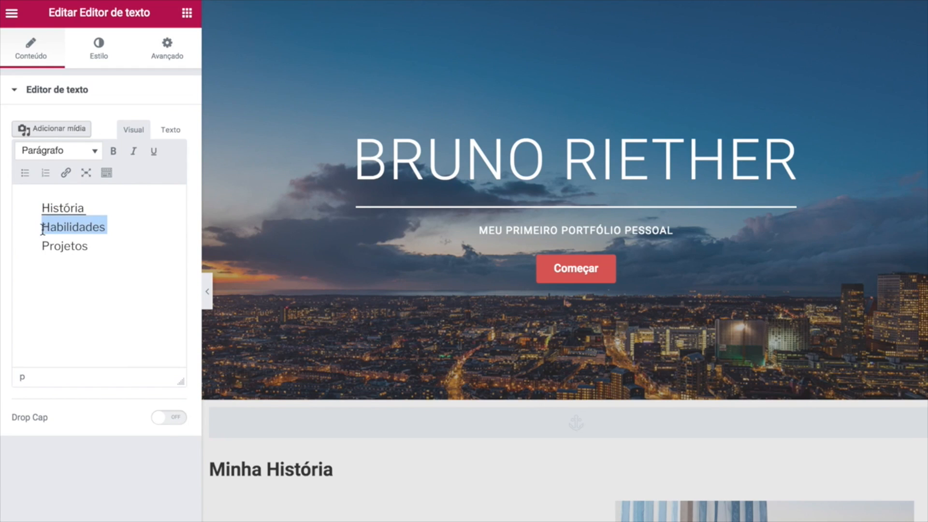
Link the header word Habilidades to #habilidades.
{"action": "left_click", "coordinate": [67, 173]}
{"action": "type", "text": "#habilidades"}
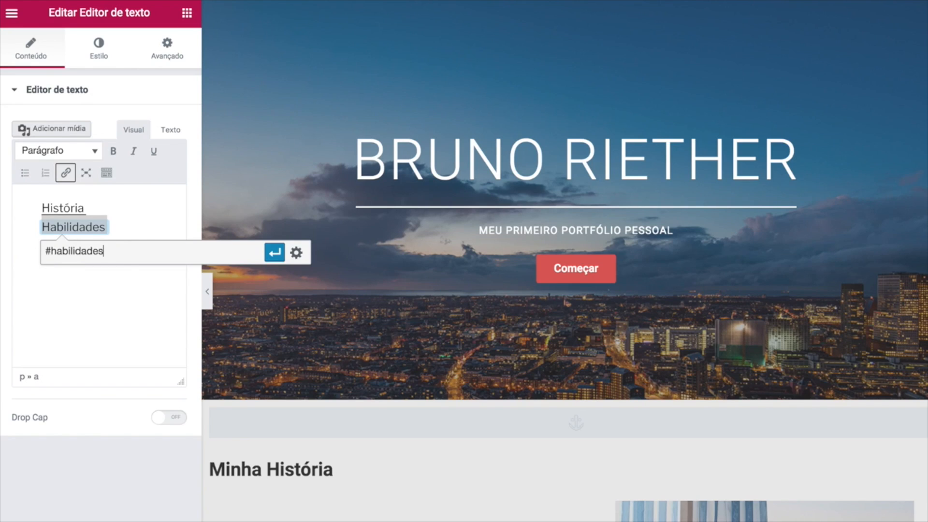
{"action": "key", "text": "Return"}
{"action": "left_click", "coordinate": [59, 267]}
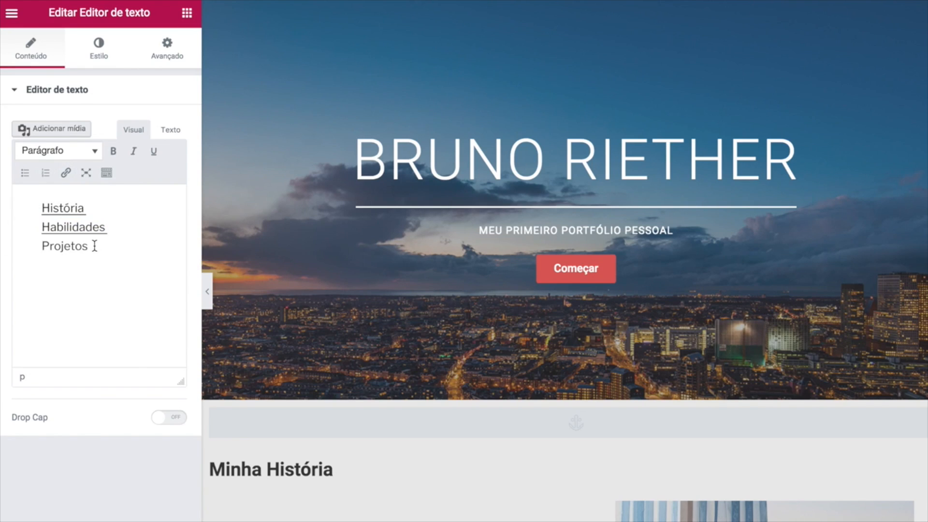
Link the header word Projetos to #projetos.
{"action": "left_click", "coordinate": [65, 173]}
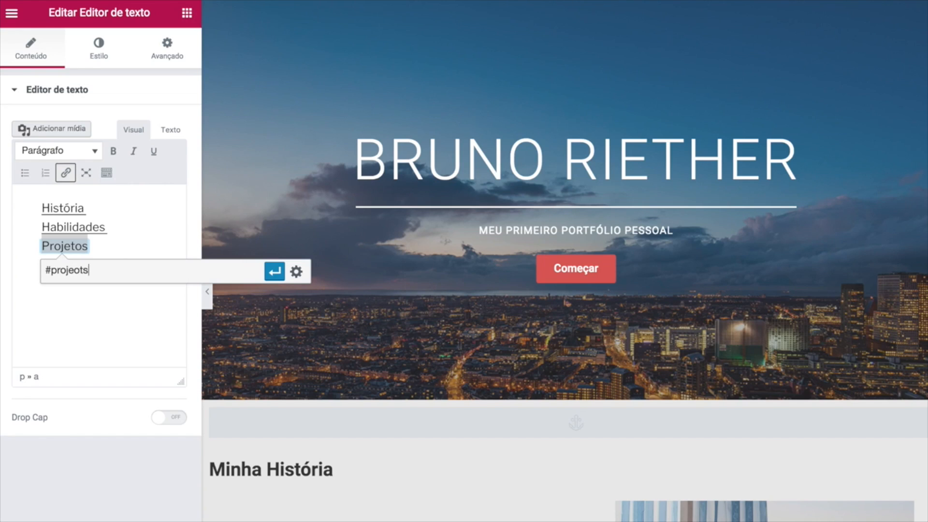
{"action": "type", "text": "#projetos"}
{"action": "key", "text": "Return"}
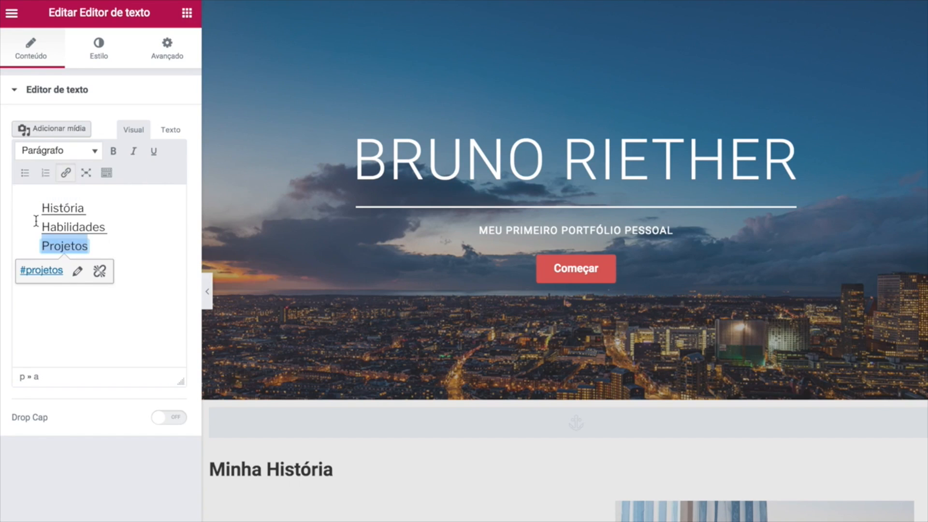
{"action": "scroll", "coordinate": [448, 308], "scroll_direction": "down", "scroll_amount": 10}
{"action": "scroll", "coordinate": [447, 306], "scroll_direction": "down", "scroll_amount": 10}
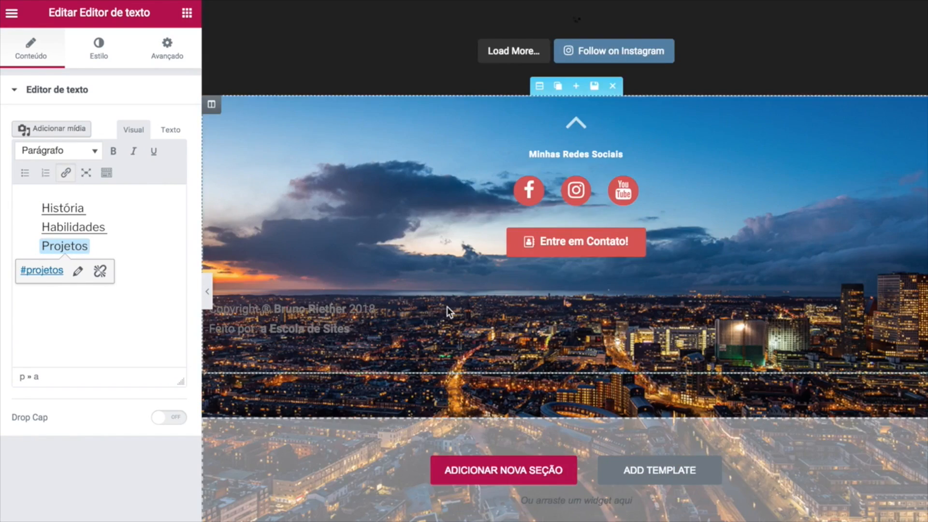
{"action": "scroll", "coordinate": [469, 279], "scroll_direction": "up", "scroll_amount": 2}
Set the footer angle-up icon's link to #inicio.
{"action": "left_click", "coordinate": [578, 203]}
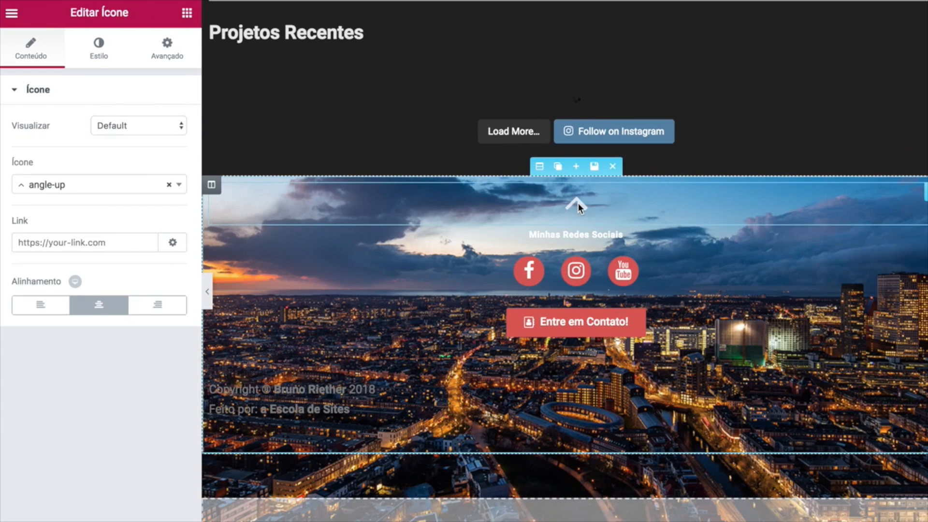
{"action": "left_click", "coordinate": [77, 243]}
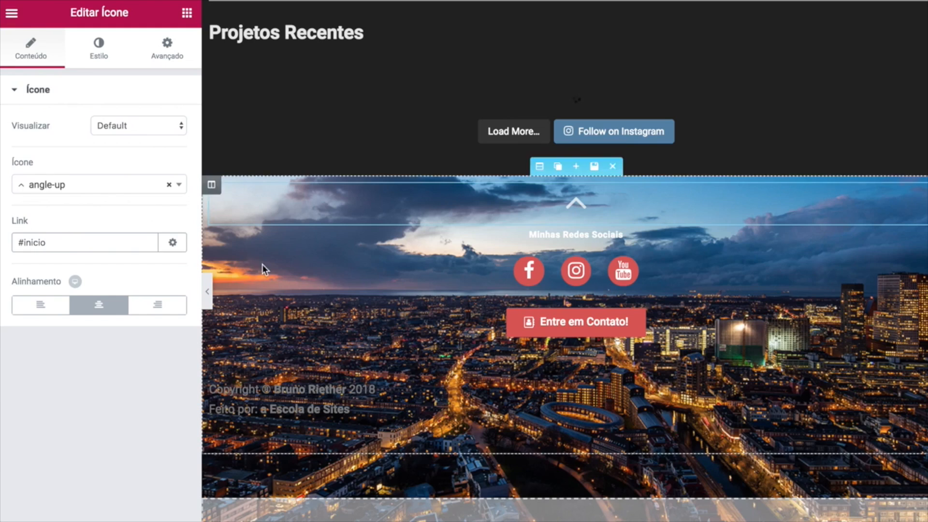
{"action": "scroll", "coordinate": [518, 203], "scroll_direction": "up", "scroll_amount": 2}
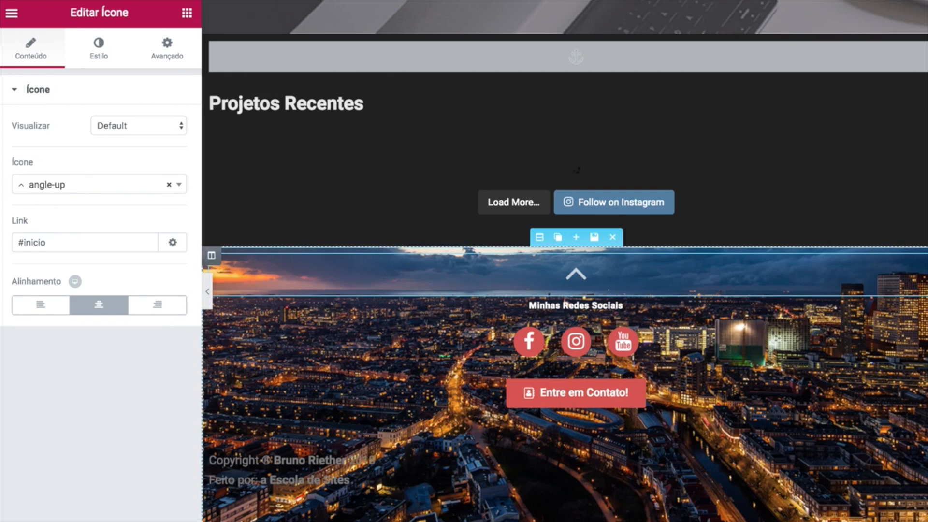
{"action": "scroll", "coordinate": [482, 212], "scroll_direction": "up", "scroll_amount": 20}
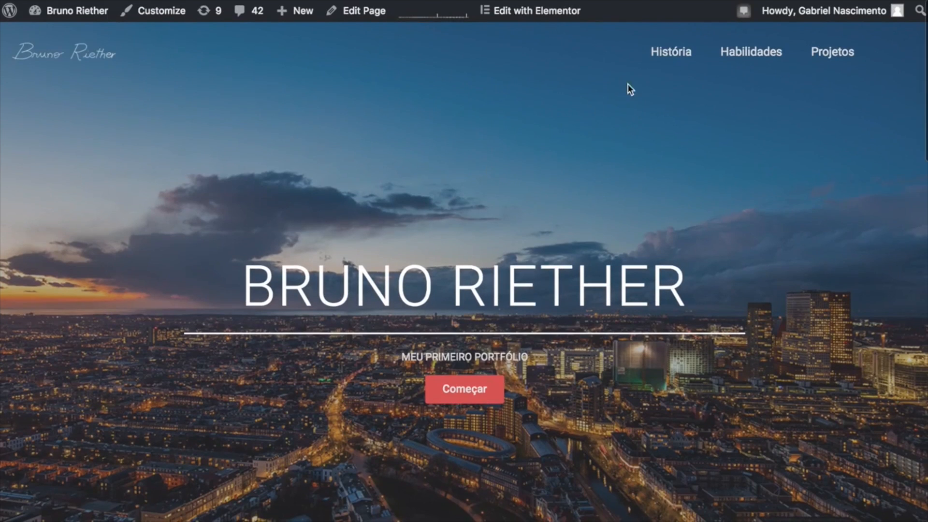
{"action": "left_click", "coordinate": [672, 54]}
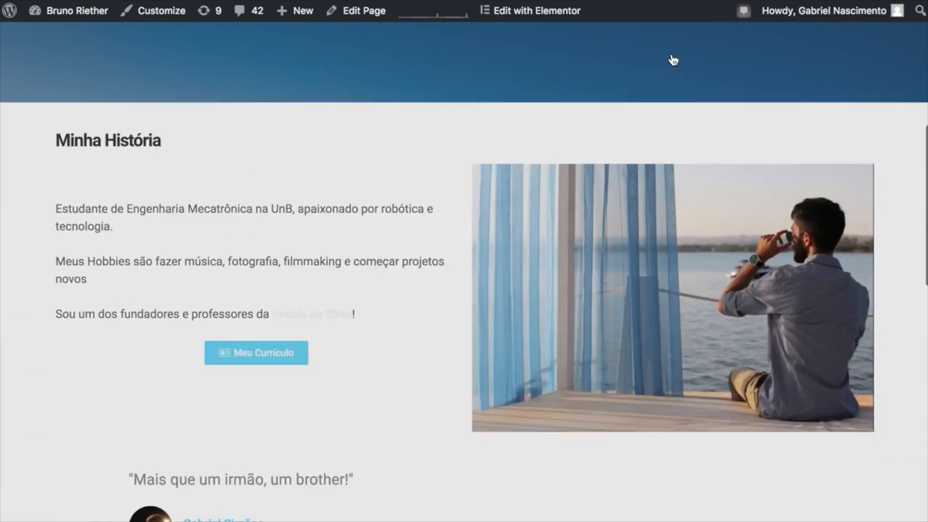
{"action": "scroll", "coordinate": [533, 283], "scroll_direction": "up", "scroll_amount": 10}
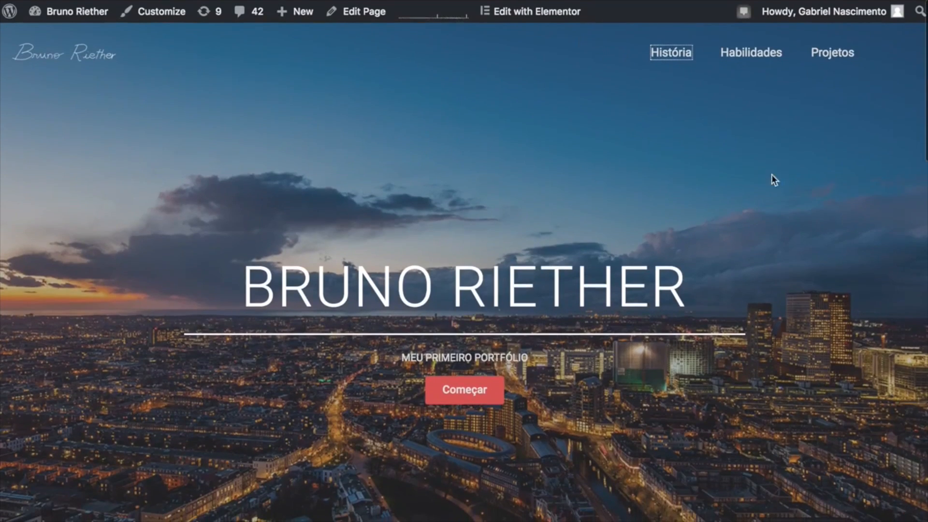
{"action": "left_click", "coordinate": [767, 63]}
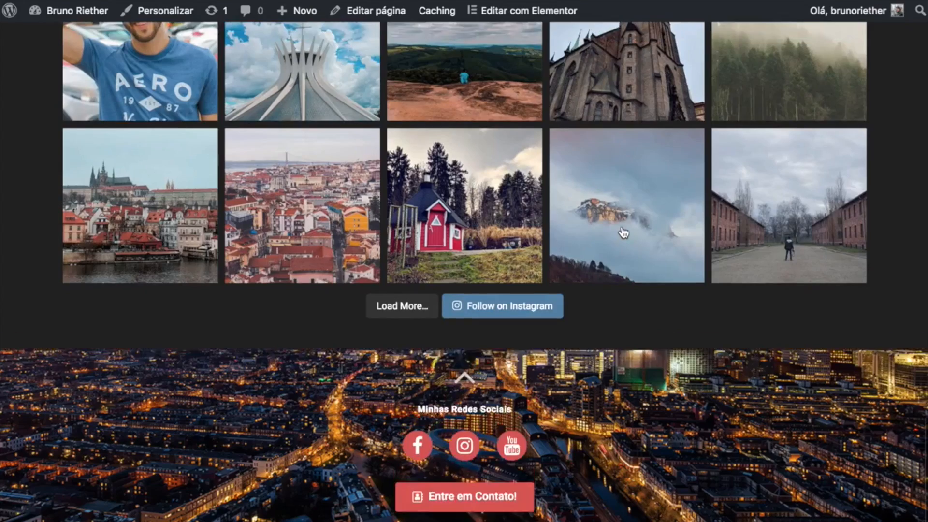
{"action": "scroll", "coordinate": [623, 233], "scroll_direction": "down", "scroll_amount": 2}
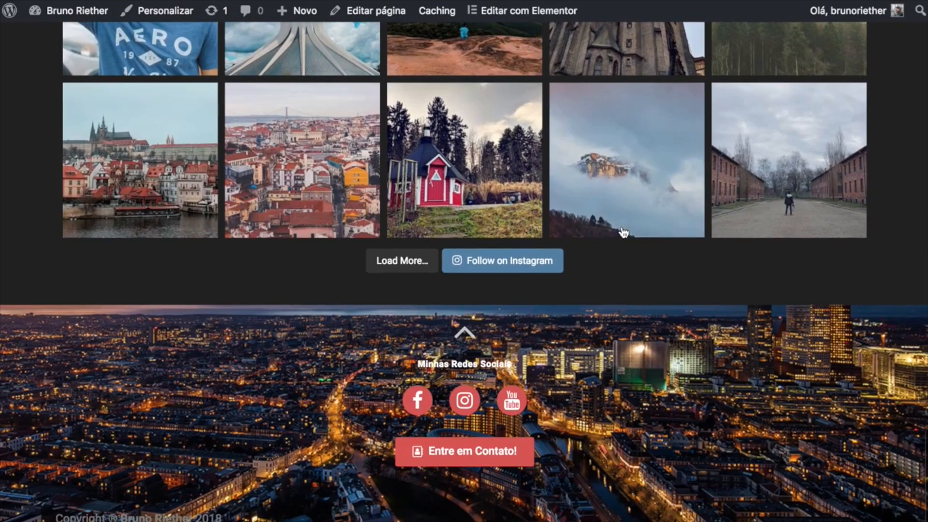
{"action": "left_click", "coordinate": [465, 333]}
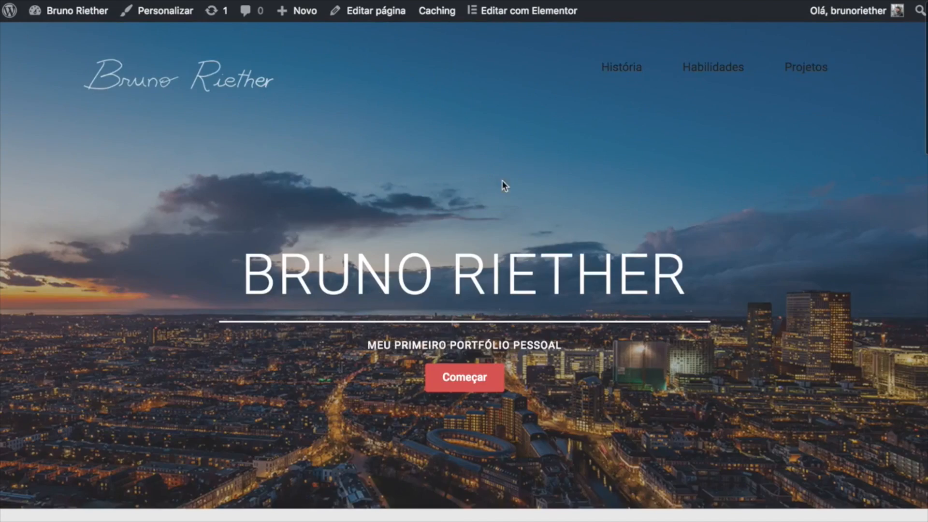
{"action": "scroll", "coordinate": [445, 169], "scroll_direction": "down", "scroll_amount": 5}
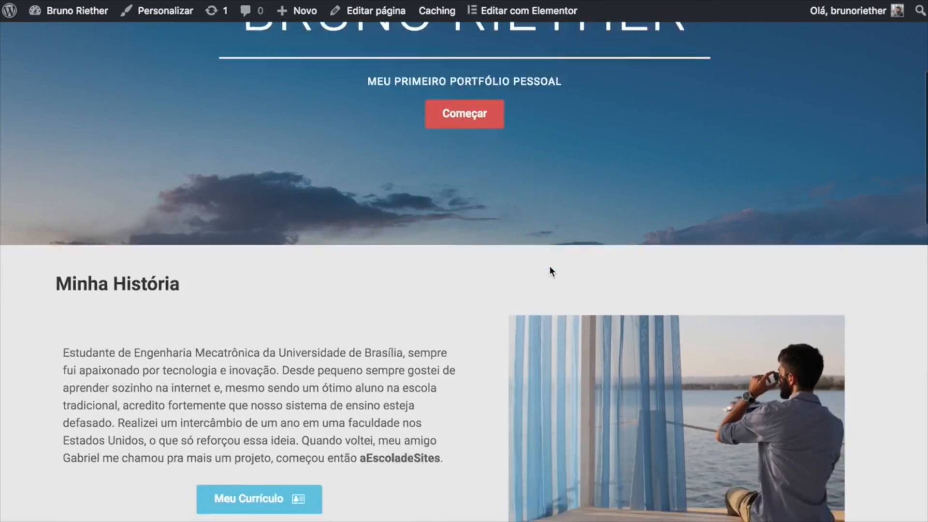
{"action": "scroll", "coordinate": [551, 271], "scroll_direction": "down", "scroll_amount": 6}
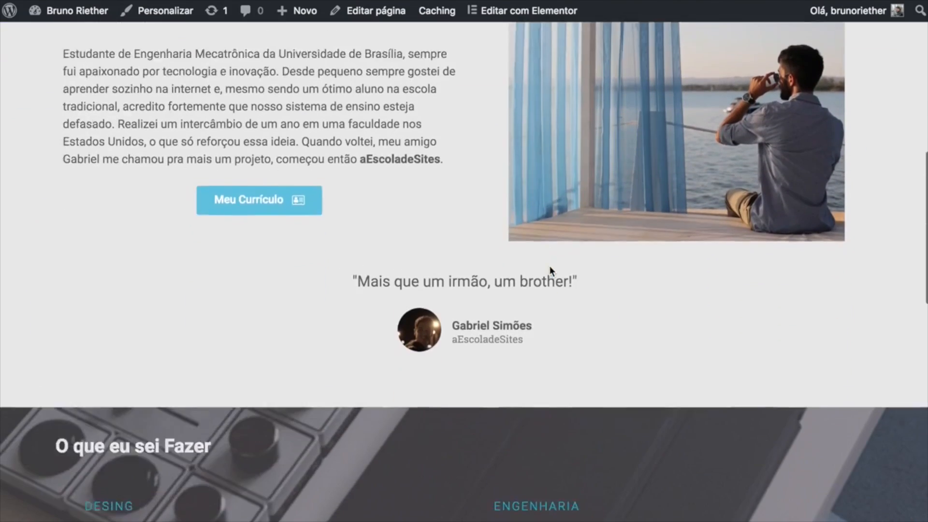